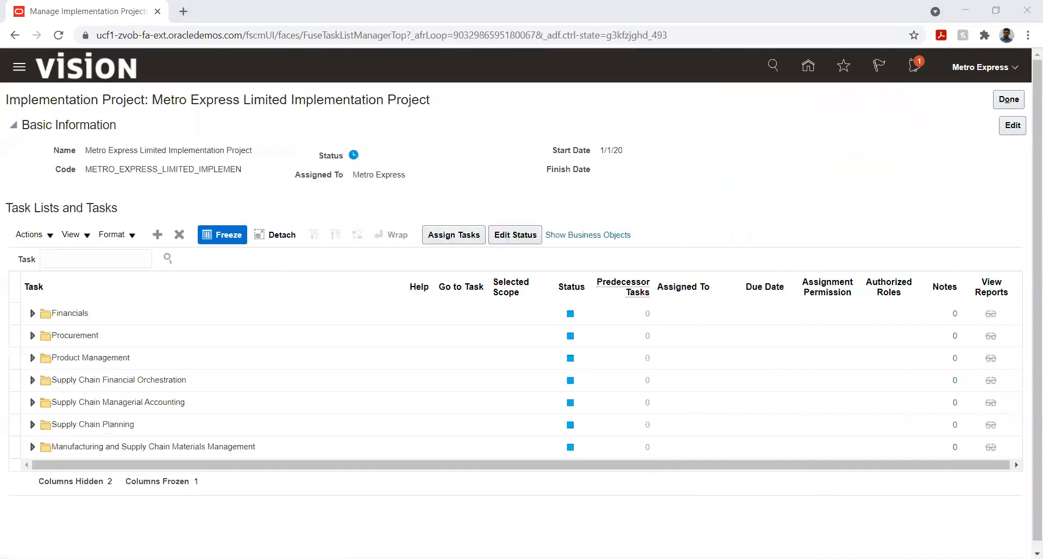
- Open the Manage Tax Regimes task under Financials, Define Common Financials Configuration, Define Tax Configuration
{"action": "left_click", "coordinate": [29, 344]}
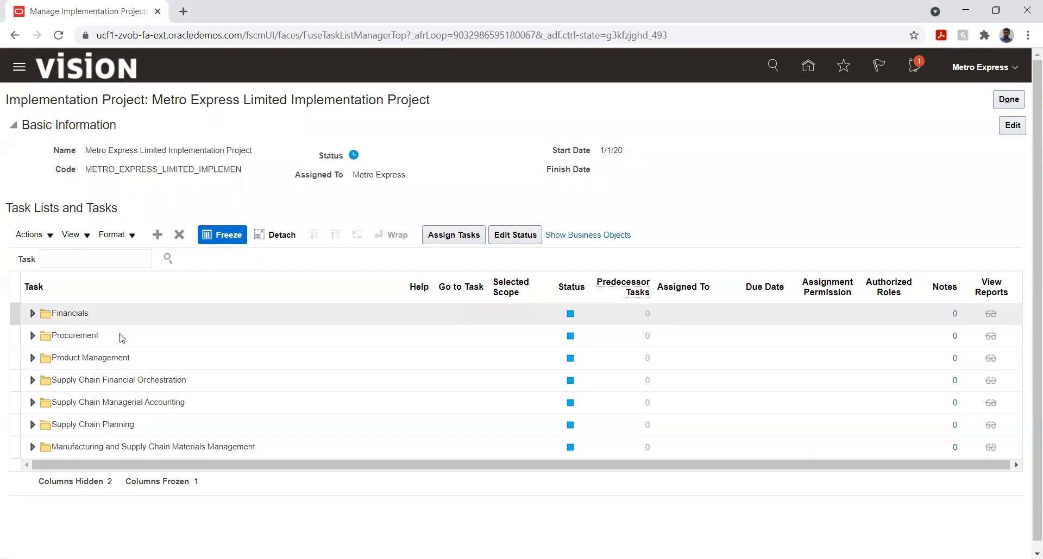
{"action": "left_click", "coordinate": [31, 315]}
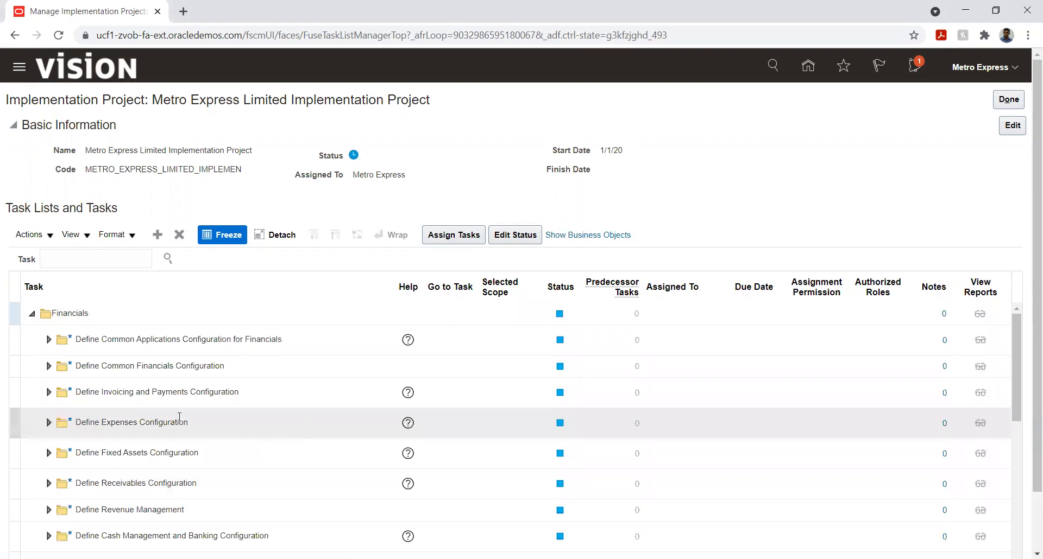
{"action": "left_click", "coordinate": [48, 340]}
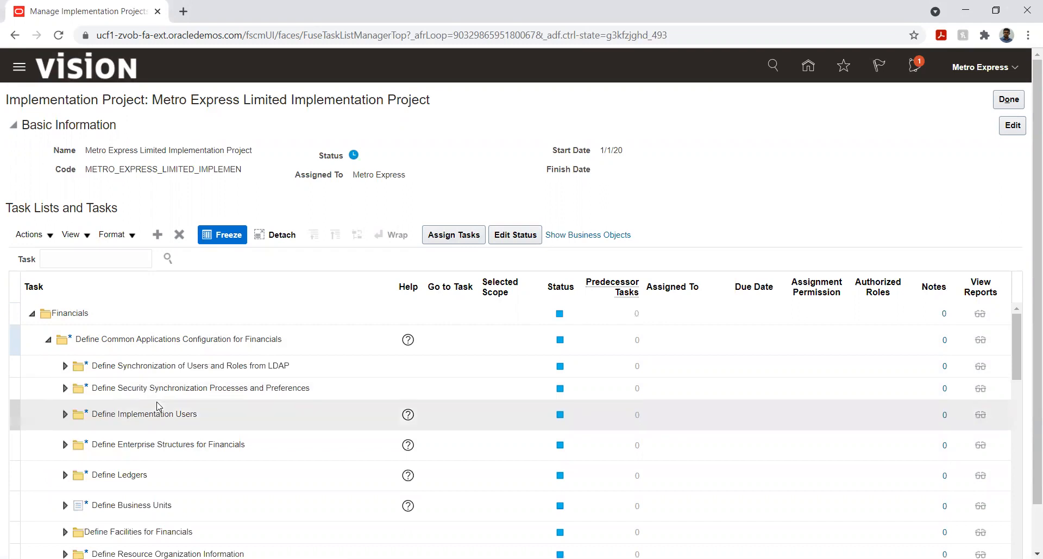
{"action": "scroll", "coordinate": [157, 405], "scroll_direction": "down", "scroll_amount": 3}
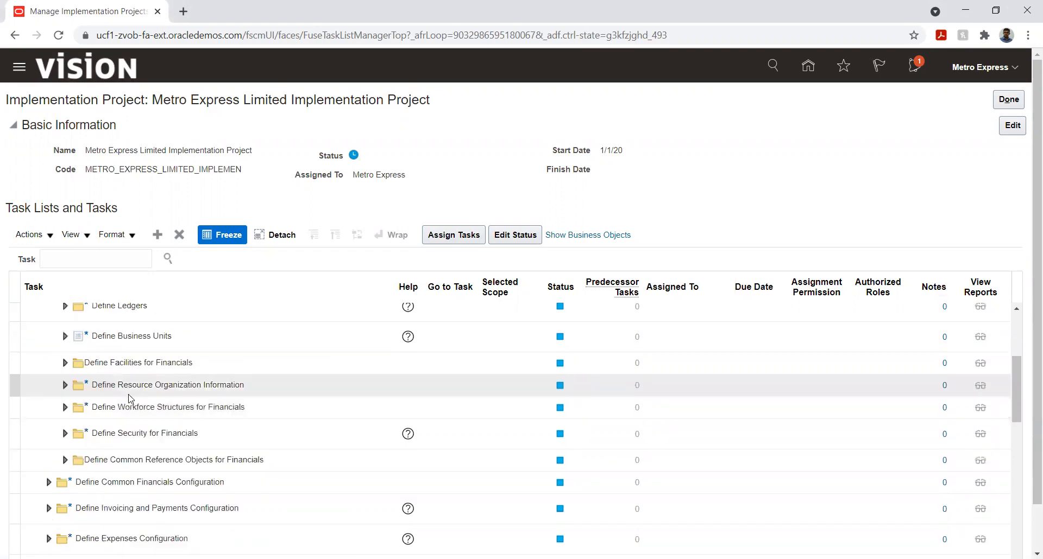
{"action": "left_click", "coordinate": [48, 482]}
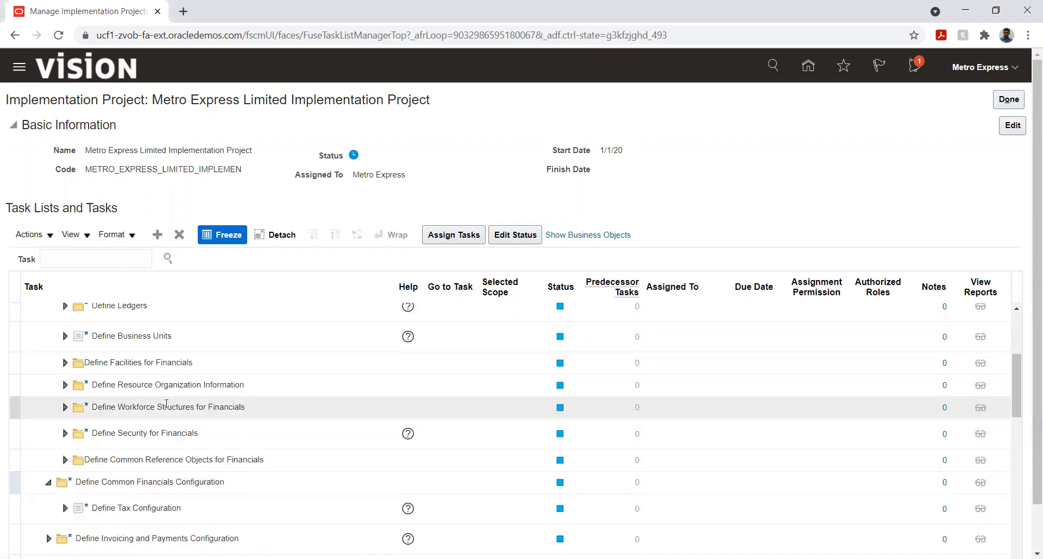
{"action": "scroll", "coordinate": [167, 404], "scroll_direction": "down", "scroll_amount": 3}
{"action": "left_click", "coordinate": [64, 340]}
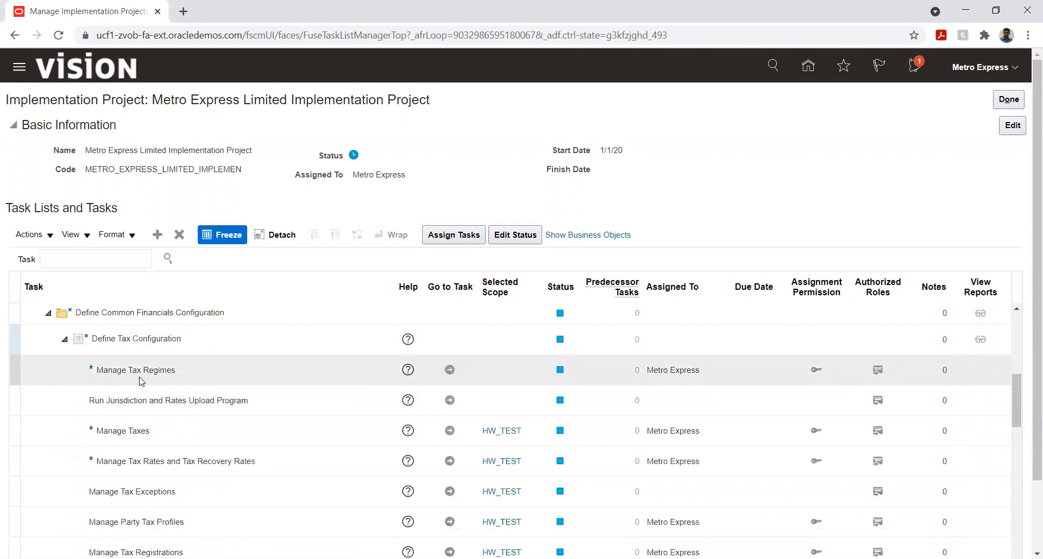
{"action": "left_click", "coordinate": [450, 370]}
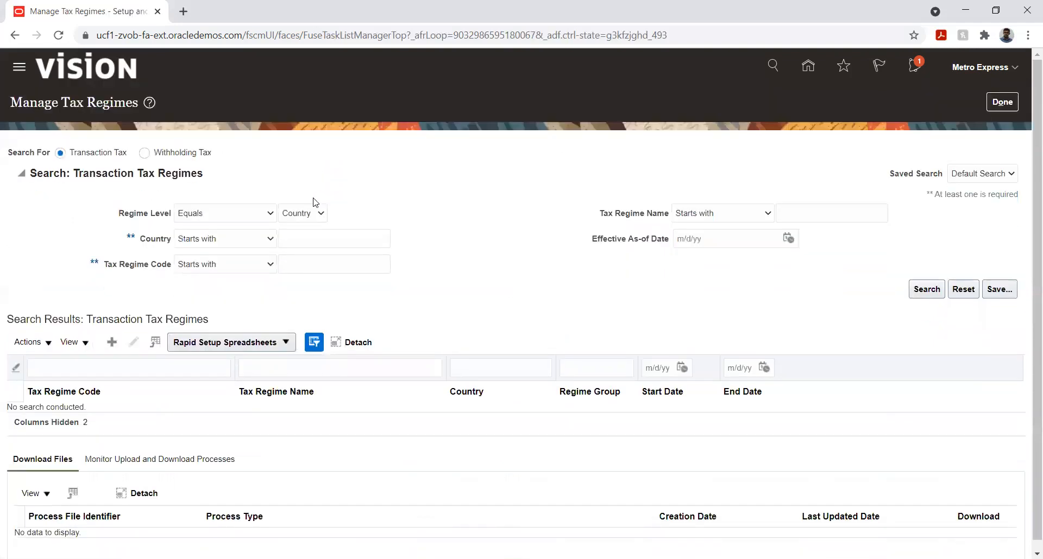
- Create a new transaction tax regime and enter Metro Express as its tax regime code
{"action": "left_click", "coordinate": [112, 341]}
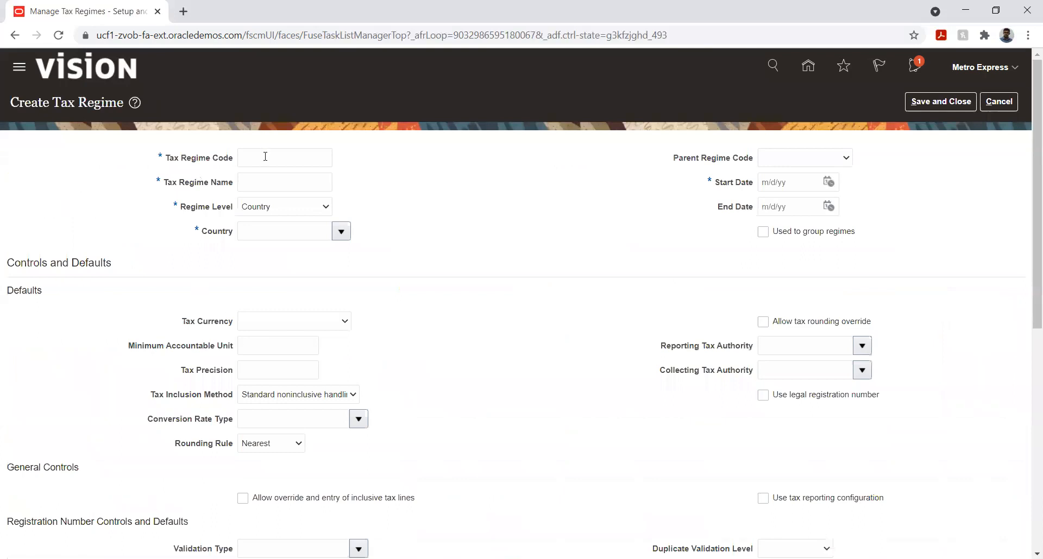
{"action": "left_click", "coordinate": [265, 156]}
{"action": "type", "text": "Metro Express"}
- Enter Metro Express as the tax regime name
{"action": "key", "text": "Tab"}
{"action": "type", "text": "M"}
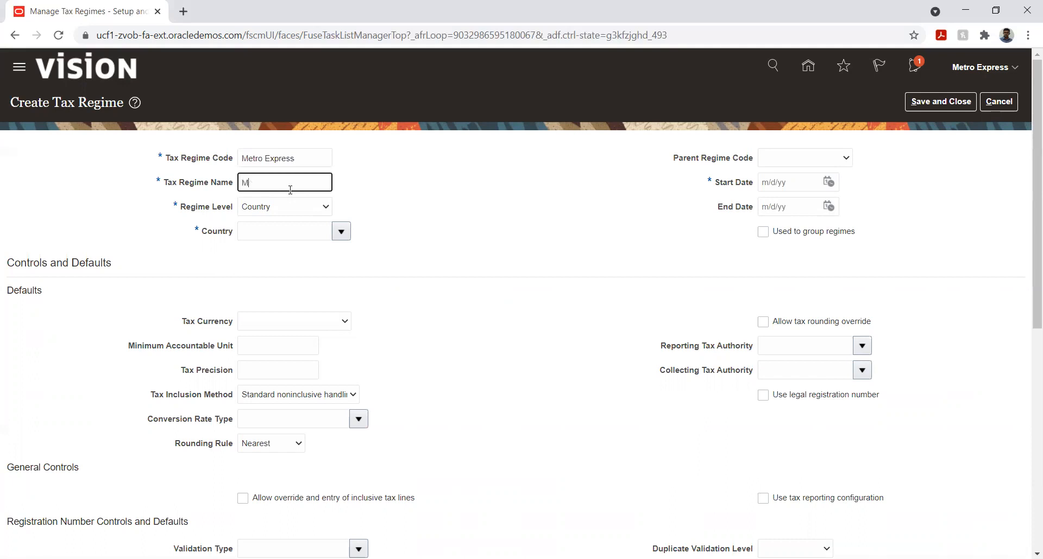
{"action": "type", "text": "etro Express"}
- Keep the regime level at Country and set the regime's country to Kuwait
{"action": "left_click", "coordinate": [261, 213]}
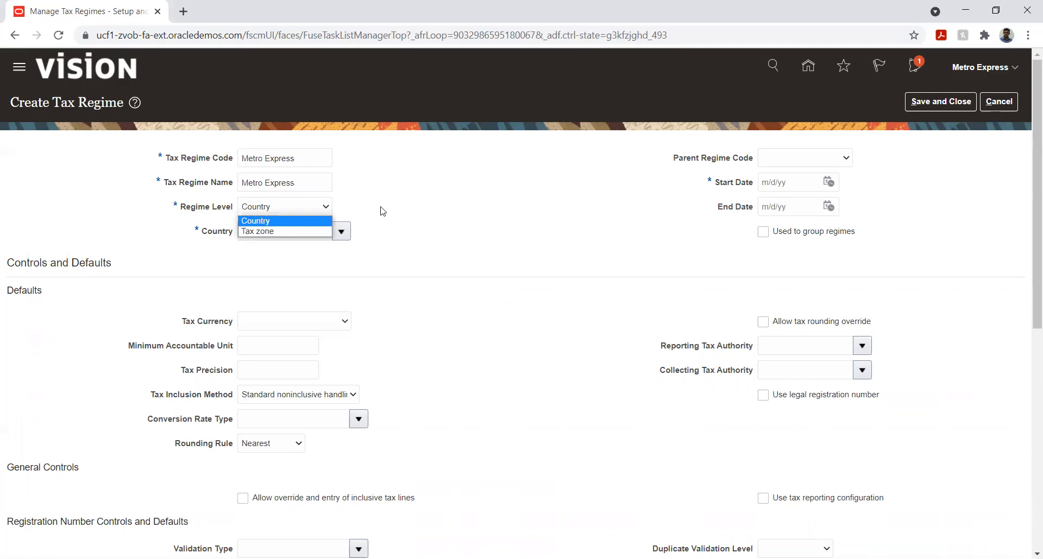
{"action": "left_click", "coordinate": [223, 238]}
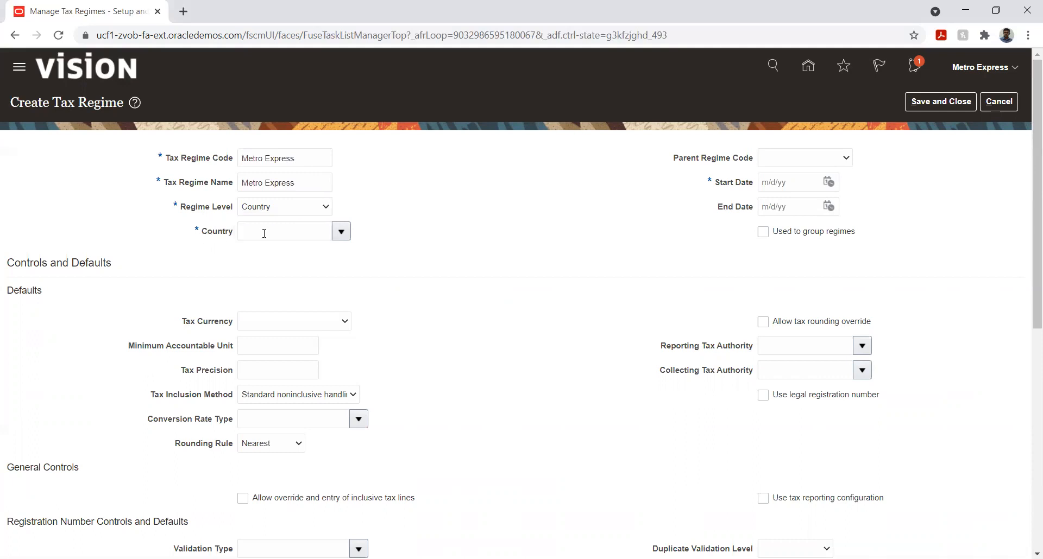
{"action": "left_click", "coordinate": [308, 232]}
{"action": "type", "text": "kuw"}
{"action": "key", "text": "Tab"}
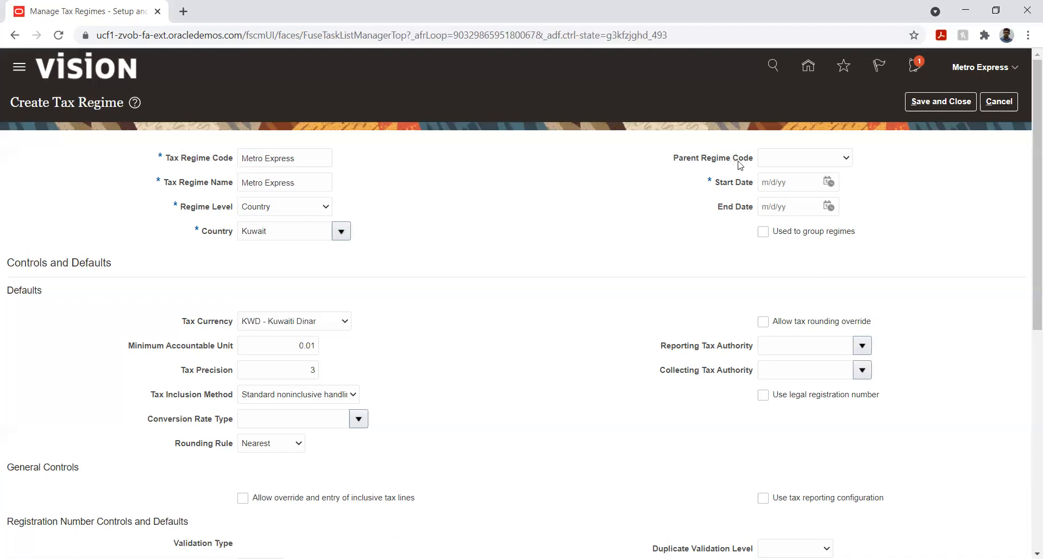
- Leave the parent regime code blank and set the tax regime's start date to 1/1/21
{"action": "left_click", "coordinate": [770, 164]}
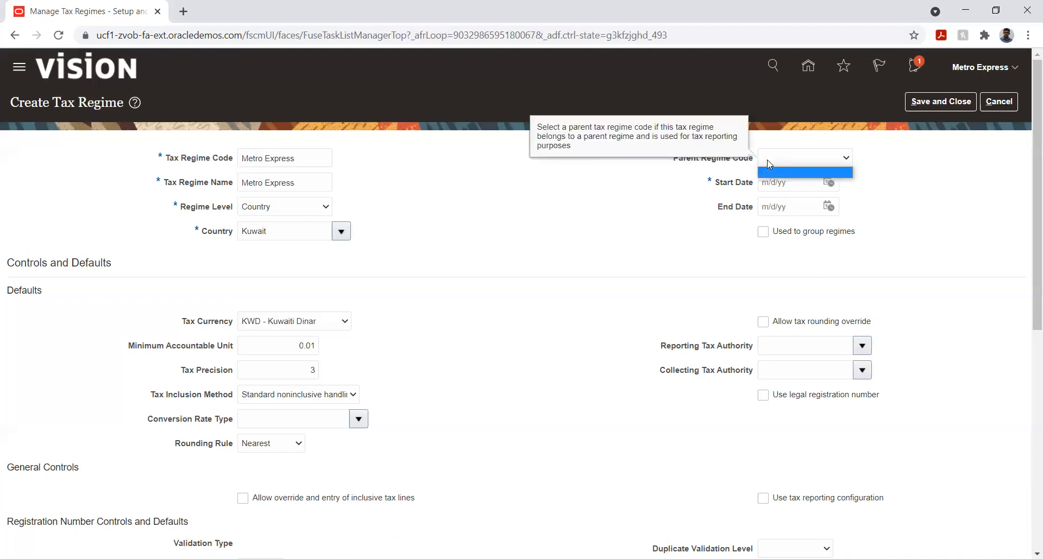
{"action": "left_click", "coordinate": [600, 222]}
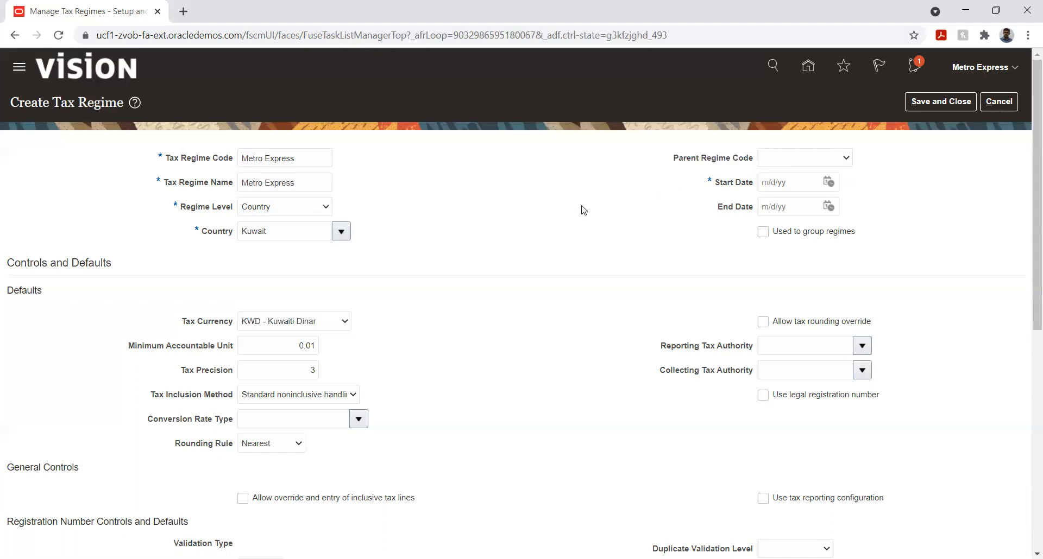
{"action": "mouse_move", "coordinate": [798, 162]}
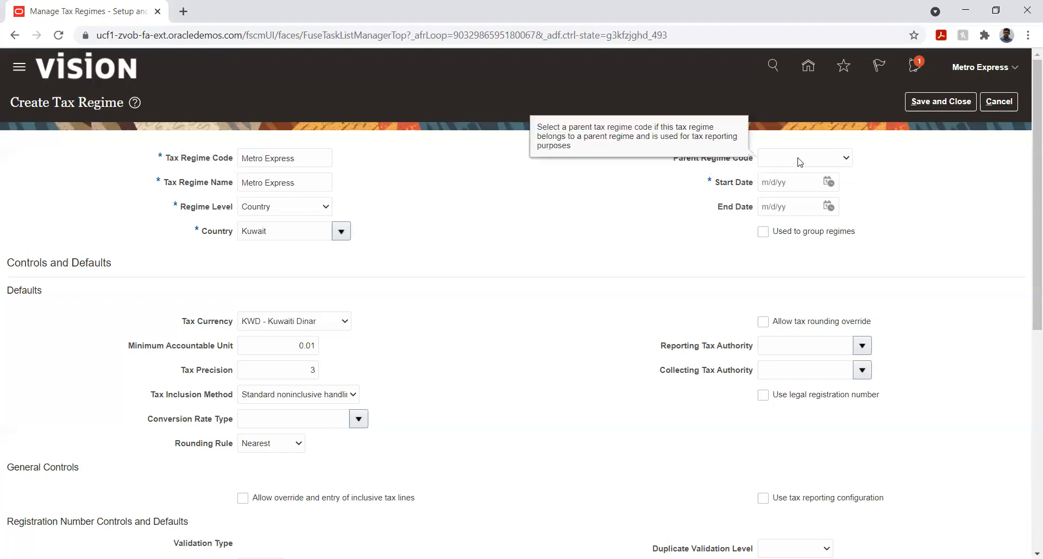
{"action": "left_click", "coordinate": [828, 182]}
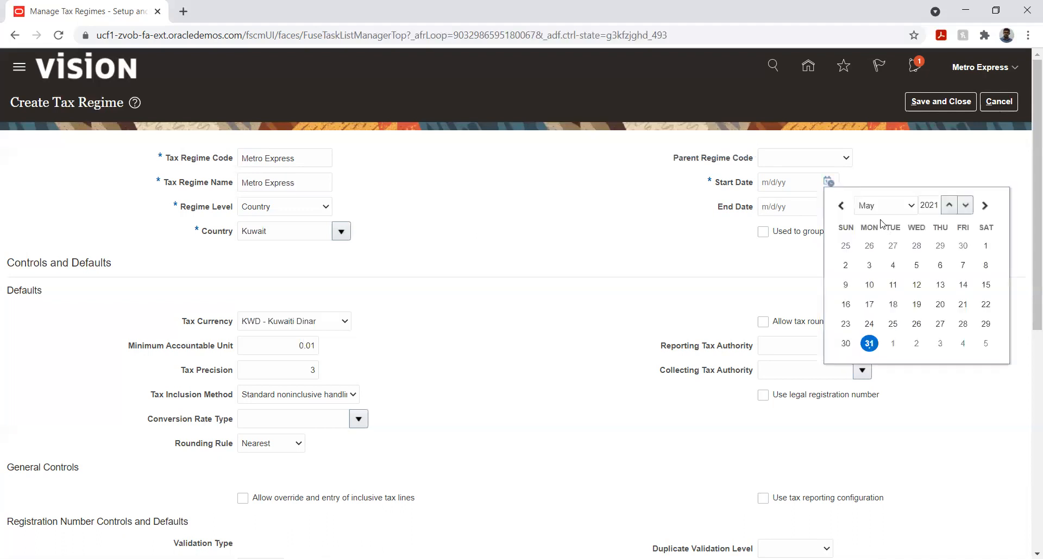
{"action": "left_click", "coordinate": [881, 212]}
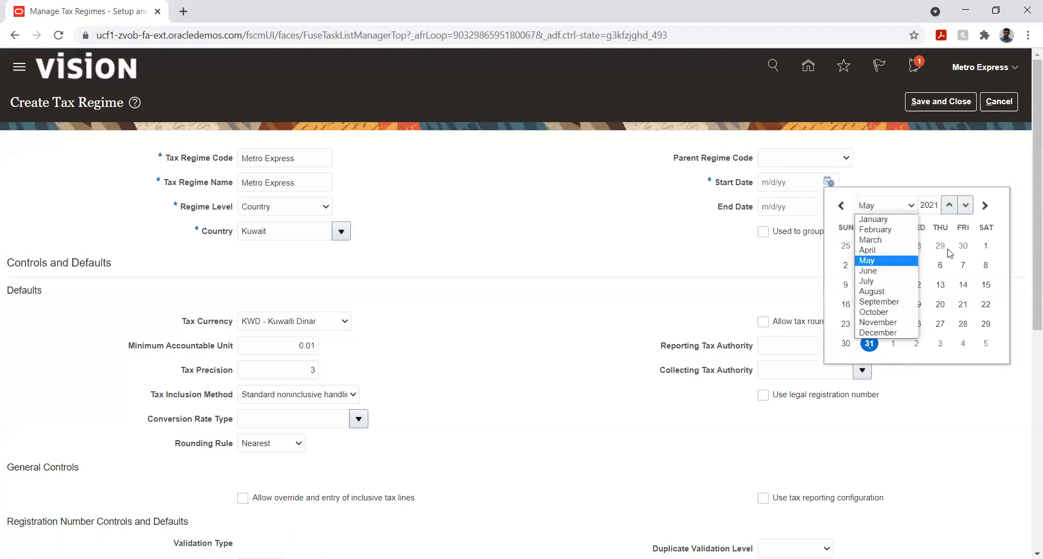
{"action": "left_click", "coordinate": [873, 220]}
{"action": "left_click", "coordinate": [963, 250]}
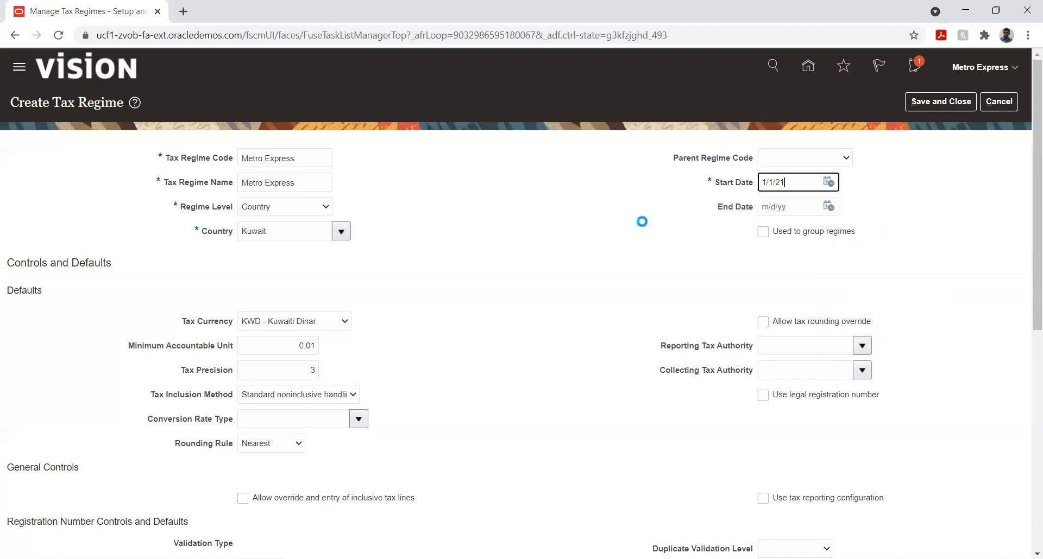
{"action": "left_click", "coordinate": [482, 210]}
- Review the regime's header, controls and defaults, including the available Tax Inclusion Method options
{"action": "scroll", "coordinate": [478, 204], "scroll_direction": "down", "scroll_amount": 3}
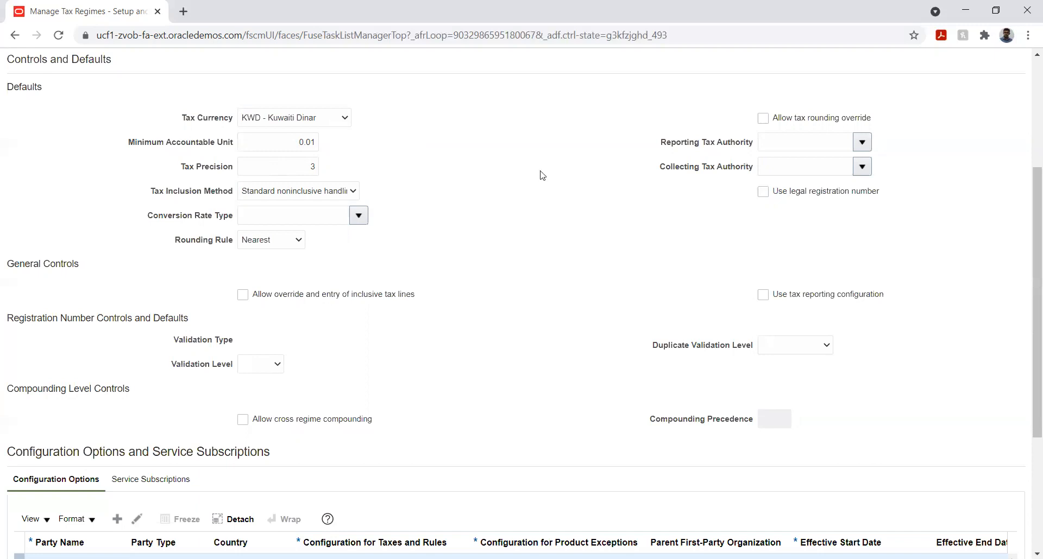
{"action": "scroll", "coordinate": [526, 192], "scroll_direction": "up", "scroll_amount": 3}
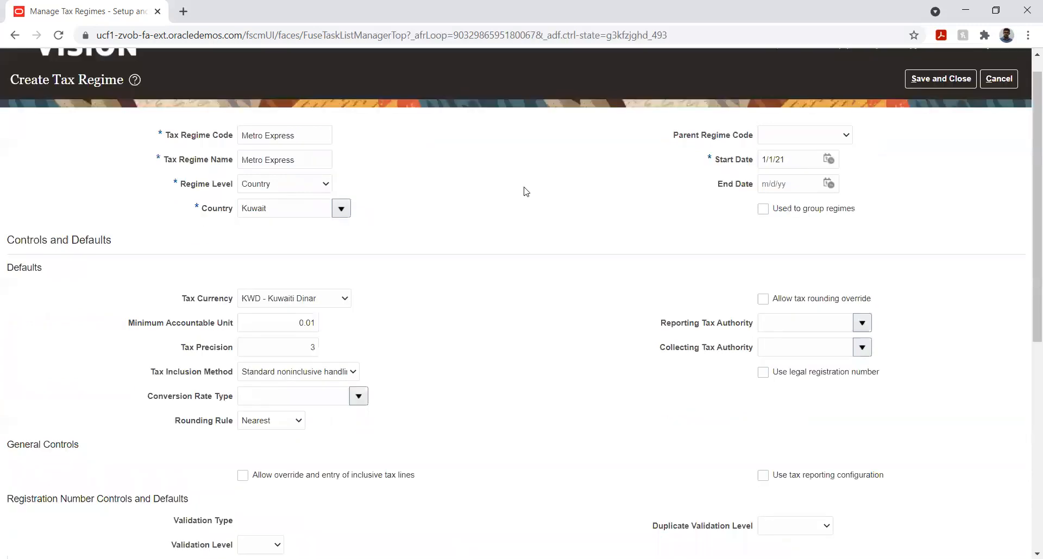
{"action": "scroll", "coordinate": [526, 192], "scroll_direction": "up", "scroll_amount": 1}
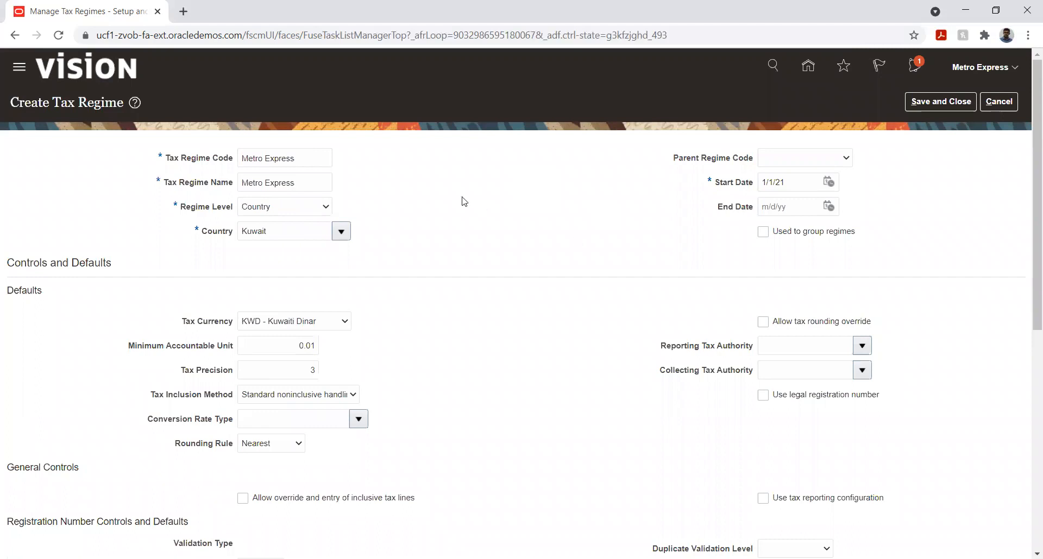
{"action": "scroll", "coordinate": [463, 202], "scroll_direction": "down", "scroll_amount": 3}
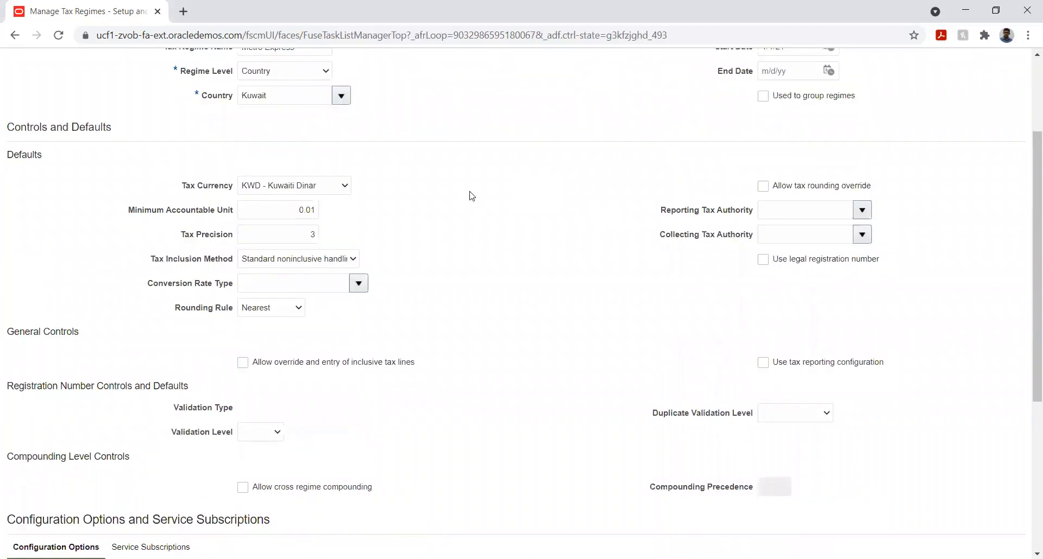
{"action": "scroll", "coordinate": [472, 196], "scroll_direction": "up", "scroll_amount": 3}
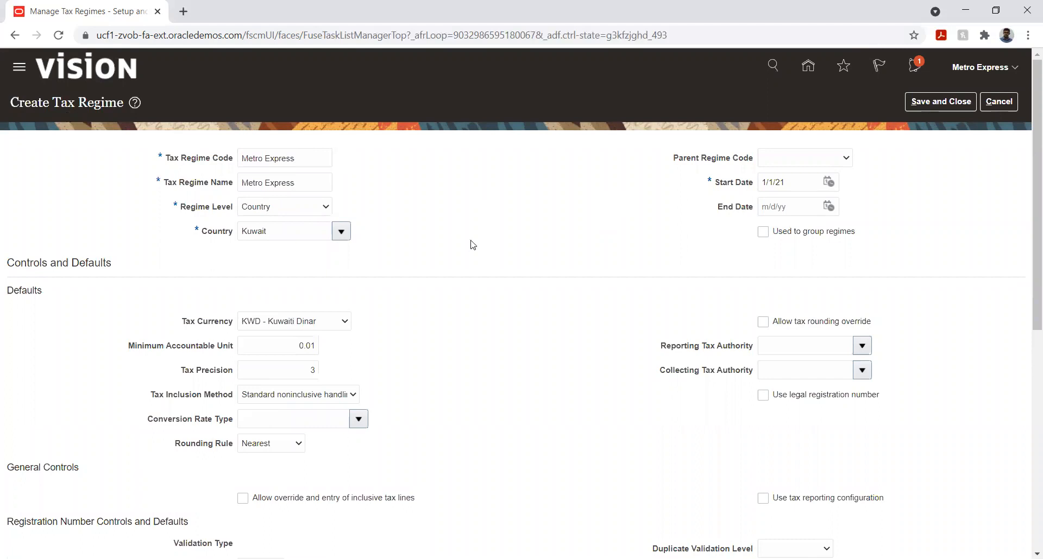
{"action": "scroll", "coordinate": [472, 245], "scroll_direction": "down", "scroll_amount": 4}
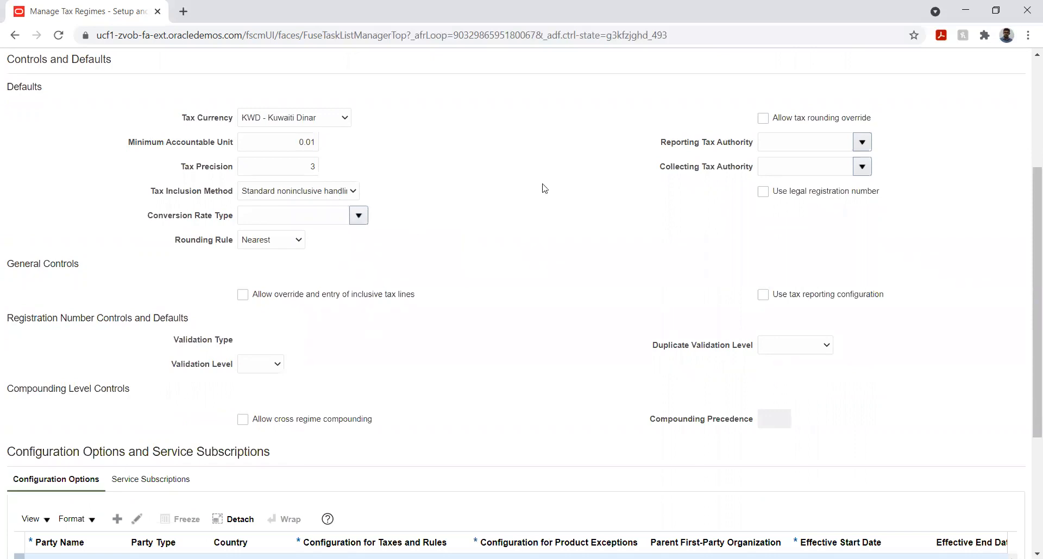
{"action": "scroll", "coordinate": [545, 189], "scroll_direction": "up", "scroll_amount": 4}
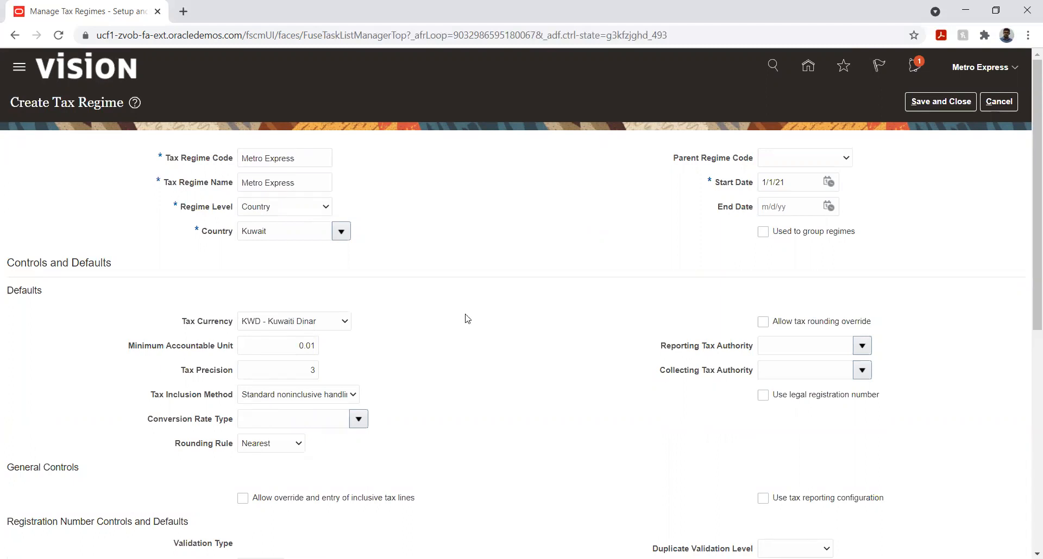
{"action": "scroll", "coordinate": [467, 319], "scroll_direction": "down", "scroll_amount": 1}
{"action": "scroll", "coordinate": [467, 320], "scroll_direction": "down", "scroll_amount": 1}
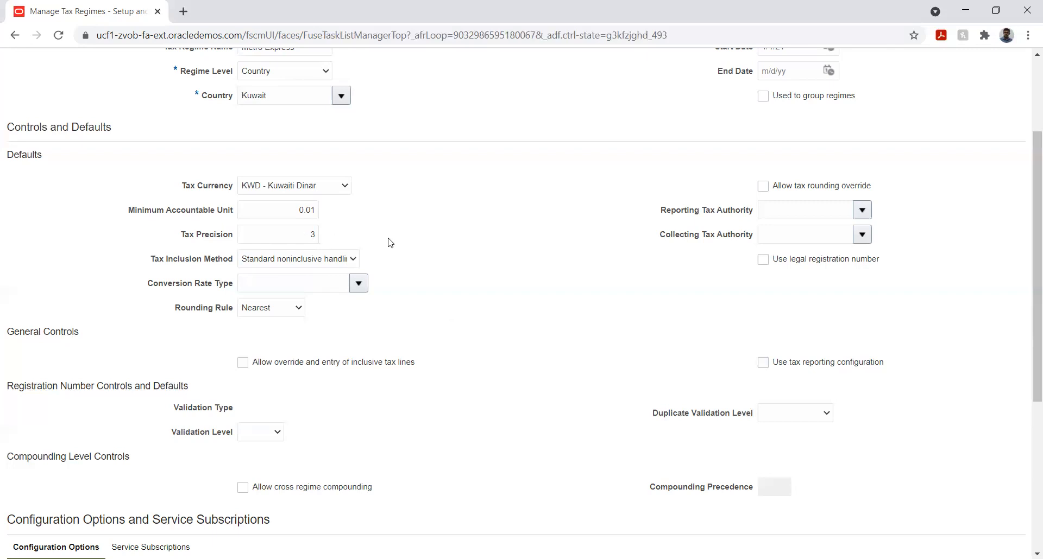
{"action": "scroll", "coordinate": [435, 260], "scroll_direction": "down", "scroll_amount": 2}
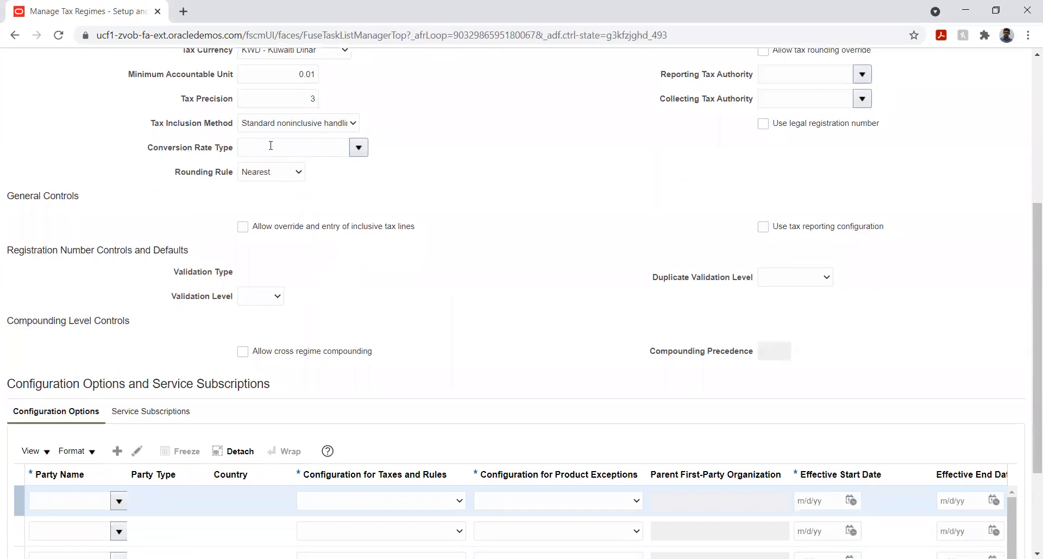
{"action": "left_click", "coordinate": [280, 127]}
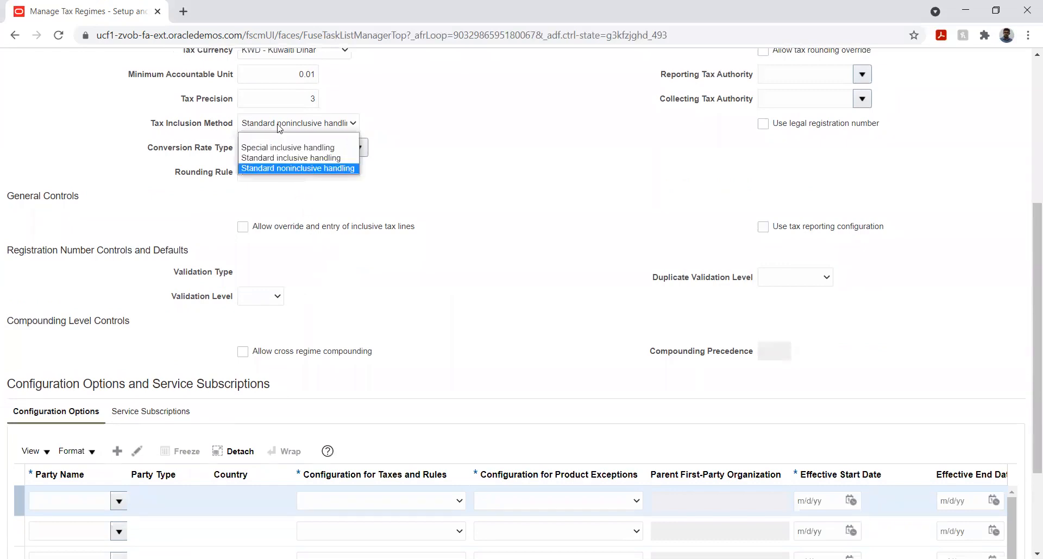
{"action": "left_click", "coordinate": [455, 145]}
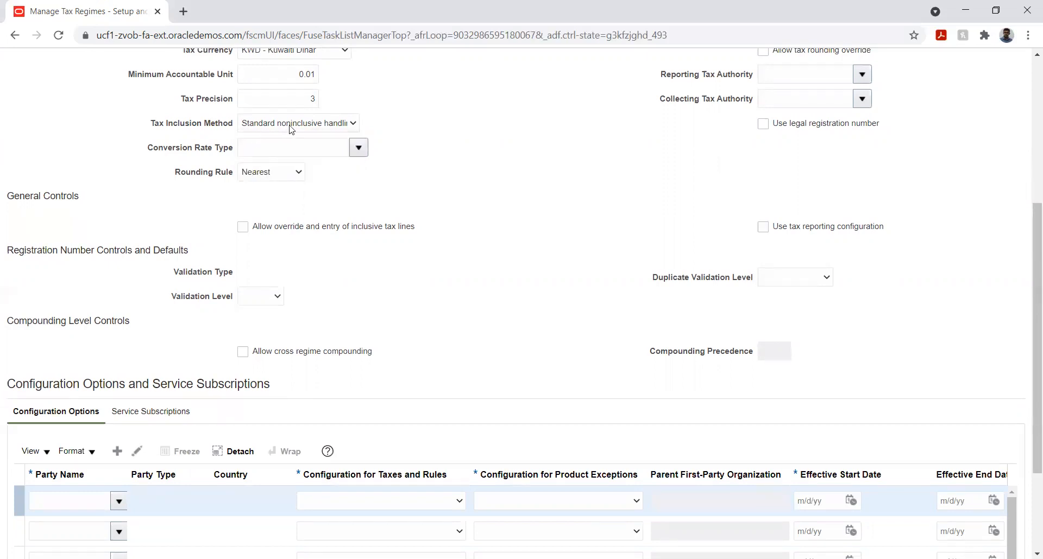
- Set the tax regime's default Conversion Rate Type to Corporate
{"action": "left_click", "coordinate": [358, 149]}
{"action": "left_click", "coordinate": [421, 136]}
{"action": "left_click", "coordinate": [359, 148]}
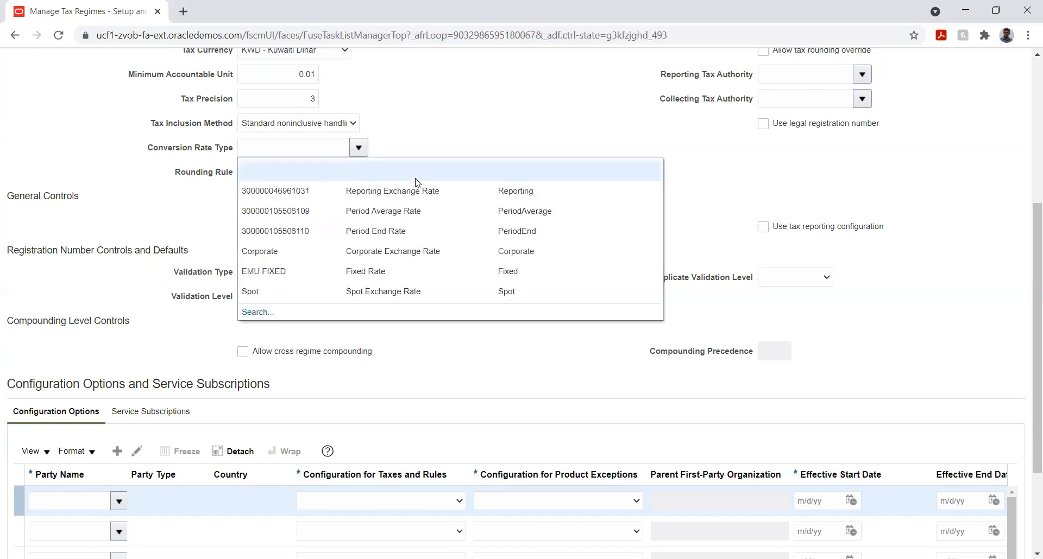
{"action": "left_click", "coordinate": [268, 252]}
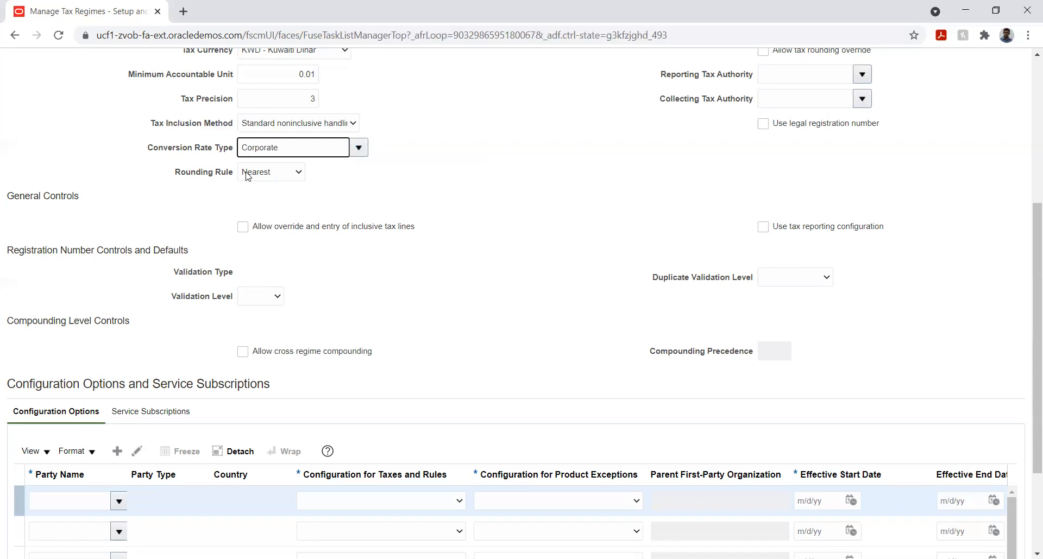
{"action": "left_click", "coordinate": [450, 164]}
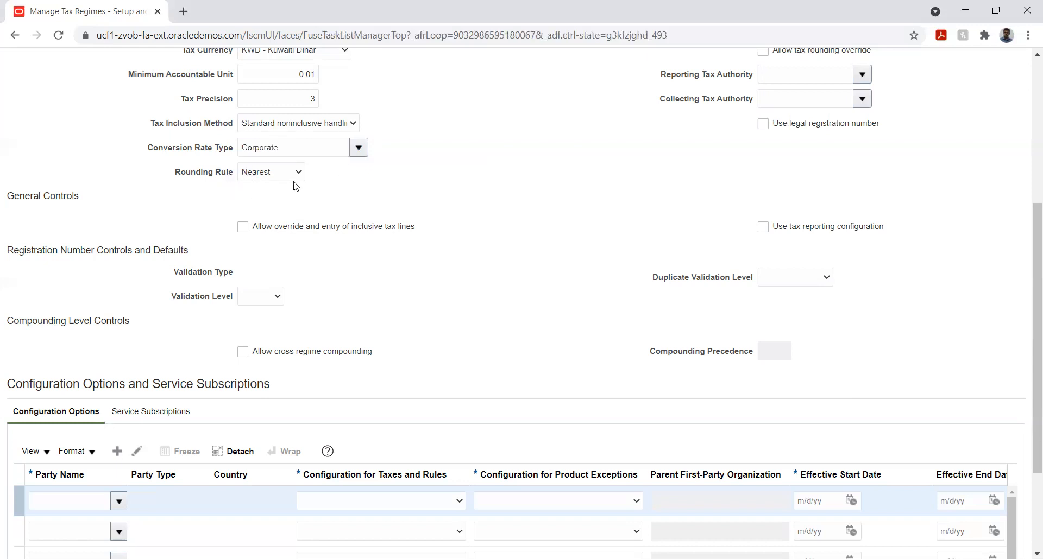
- Check the available Reporting Tax Authority choices without selecting one
{"action": "scroll", "coordinate": [536, 169], "scroll_direction": "up", "scroll_amount": 3}
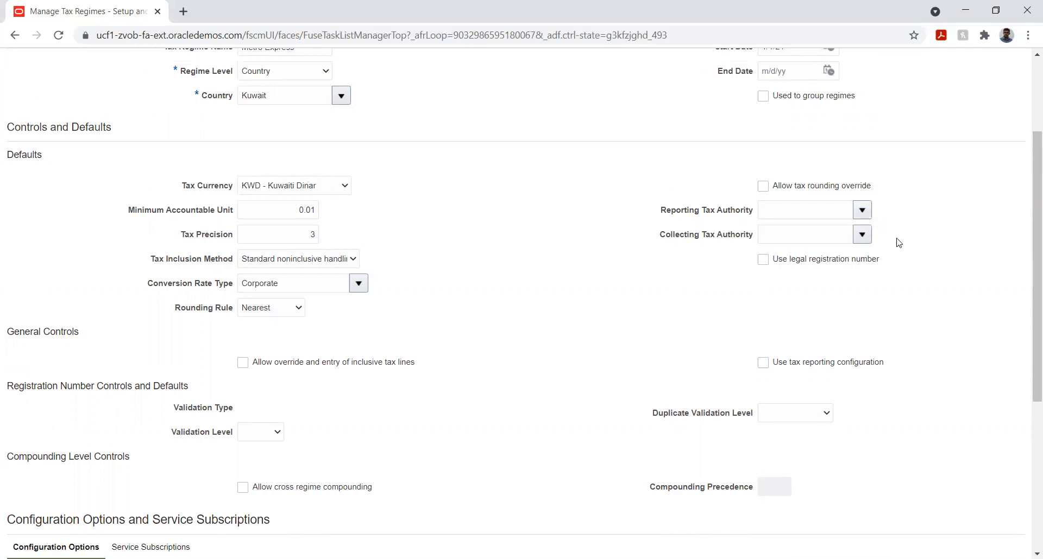
{"action": "left_click", "coordinate": [816, 209]}
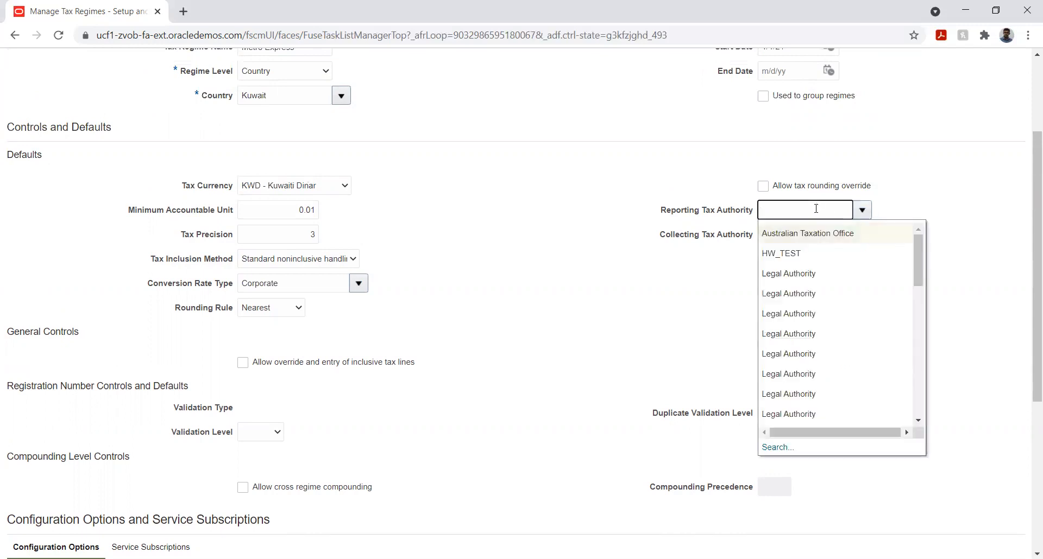
{"action": "left_click", "coordinate": [989, 198]}
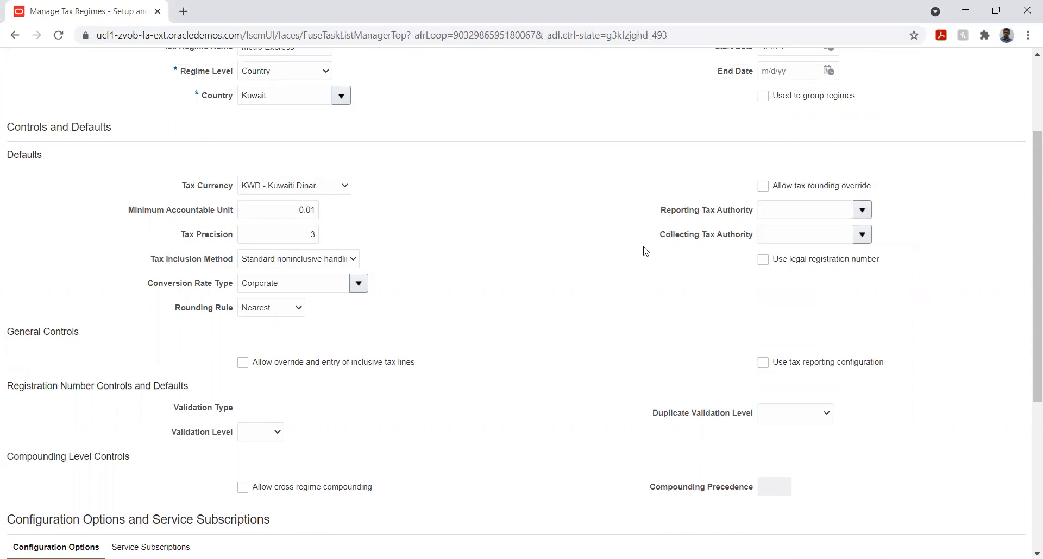
{"action": "scroll", "coordinate": [525, 247], "scroll_direction": "down", "scroll_amount": 4}
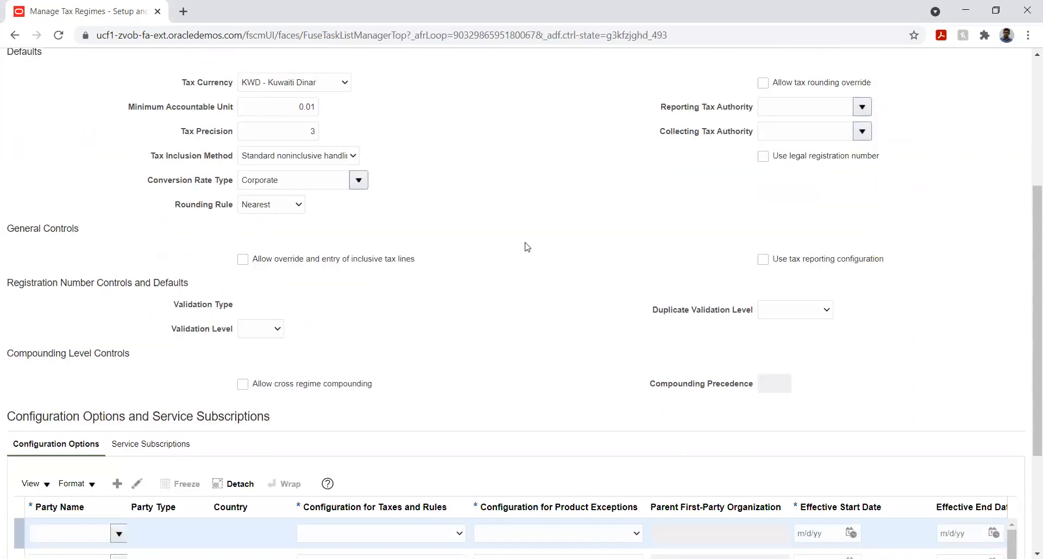
{"action": "scroll", "coordinate": [464, 272], "scroll_direction": "up", "scroll_amount": 4}
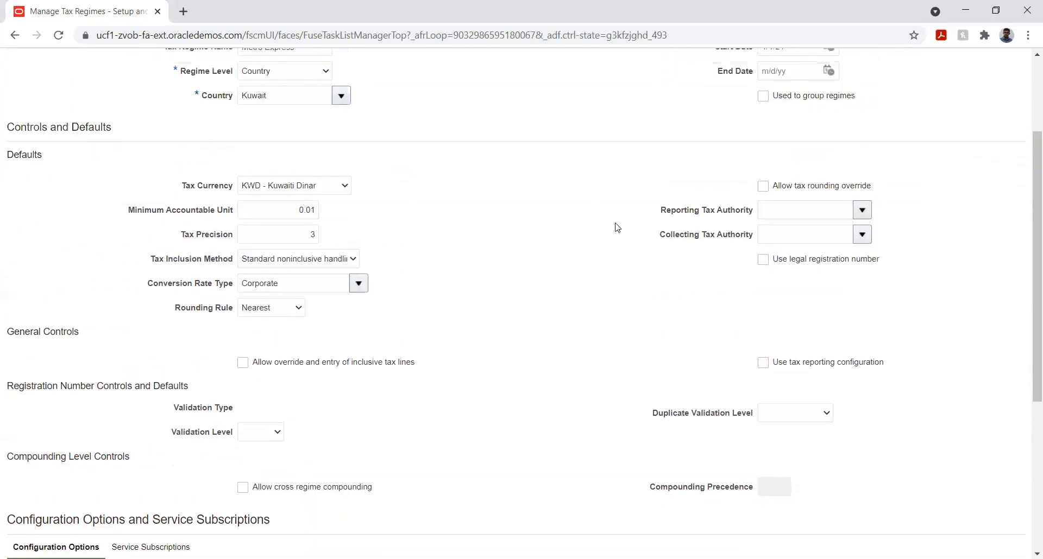
{"action": "left_click_drag", "start_coordinate": [661, 213], "coordinate": [755, 214]}
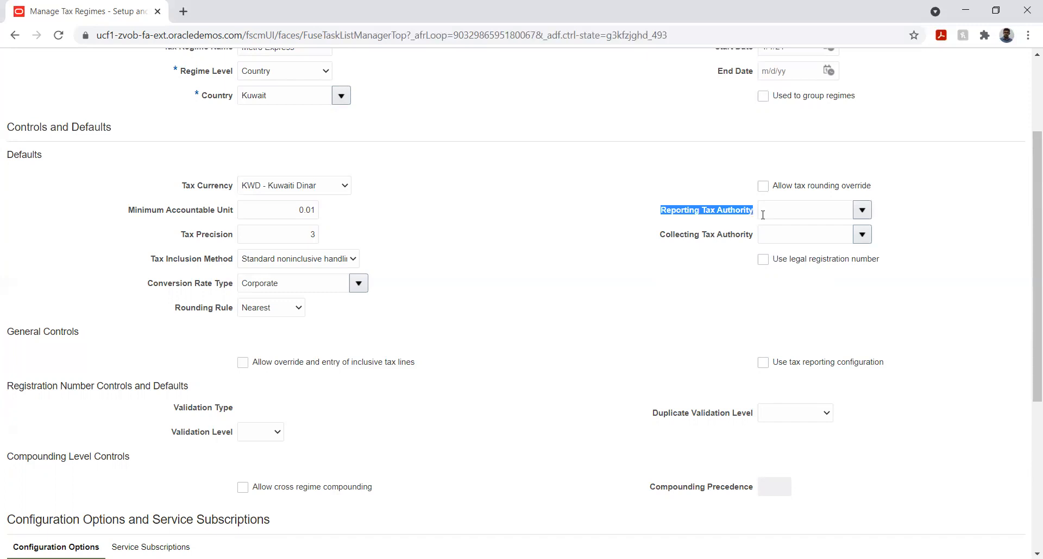
{"action": "left_click", "coordinate": [654, 245]}
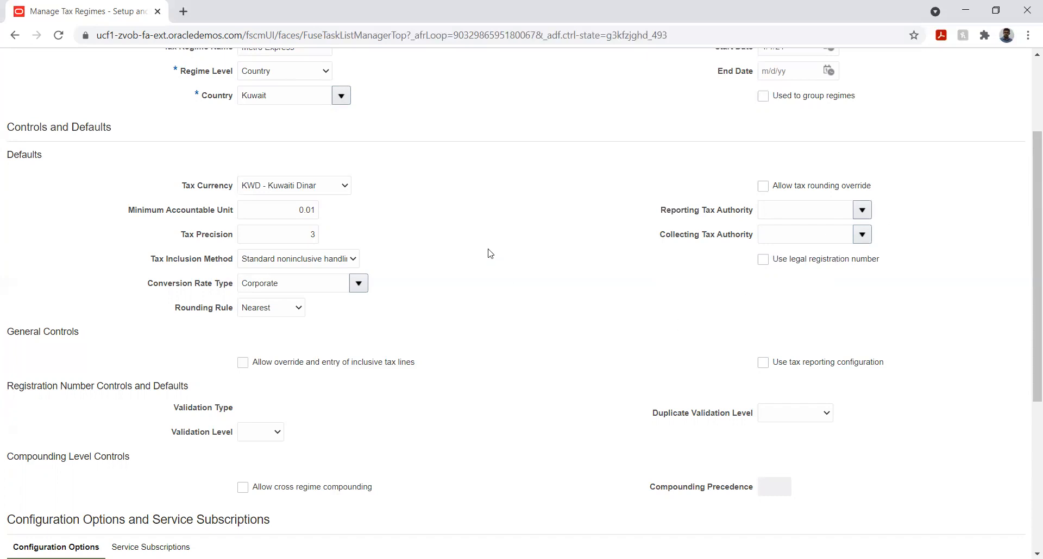
- Add Metro Express Mauritius Business Unit as the party in the first row of the regime's configuration options
{"action": "scroll", "coordinate": [489, 253], "scroll_direction": "down", "scroll_amount": 4}
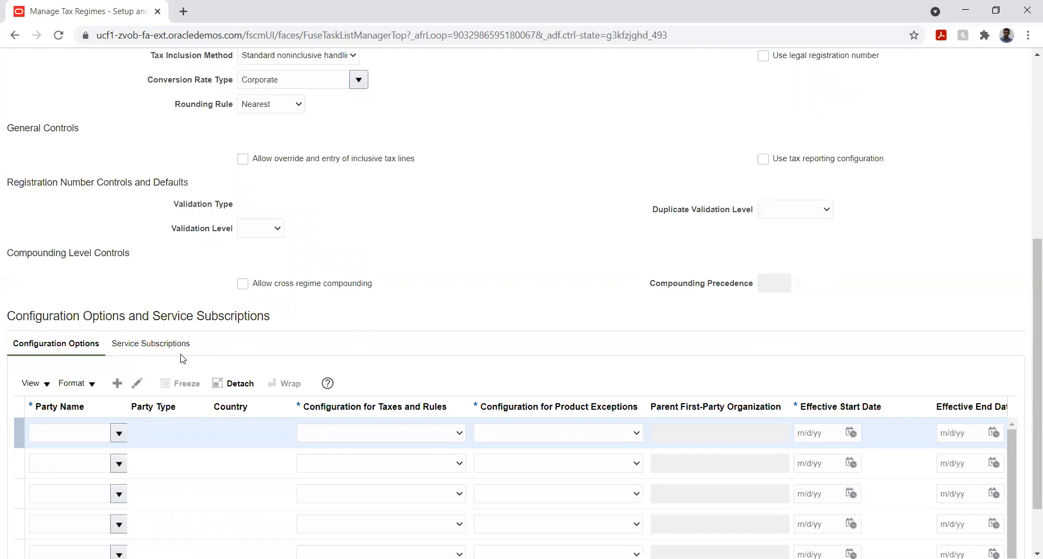
{"action": "scroll", "coordinate": [169, 371], "scroll_direction": "down", "scroll_amount": 1}
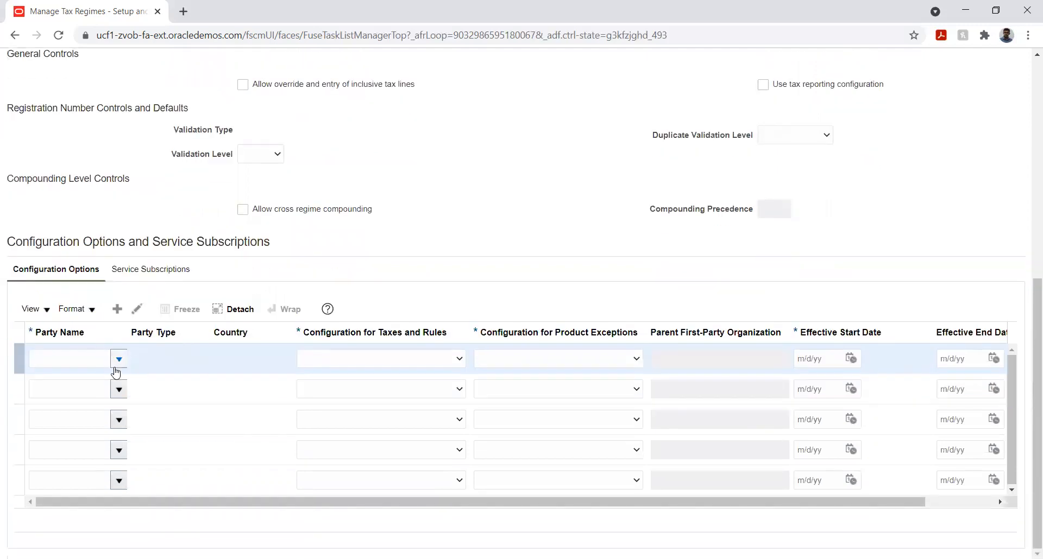
{"action": "left_click", "coordinate": [143, 389]}
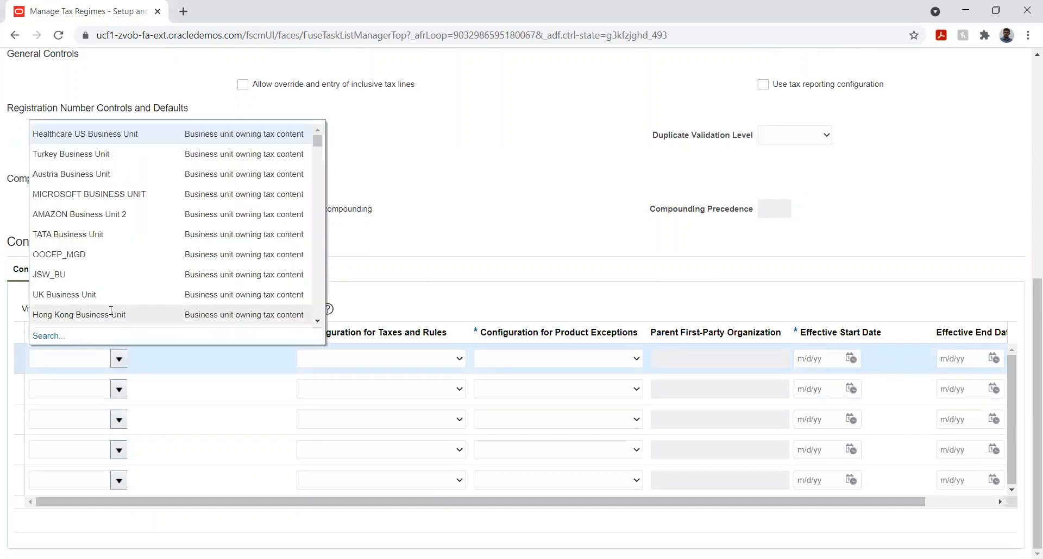
{"action": "left_click", "coordinate": [69, 358]}
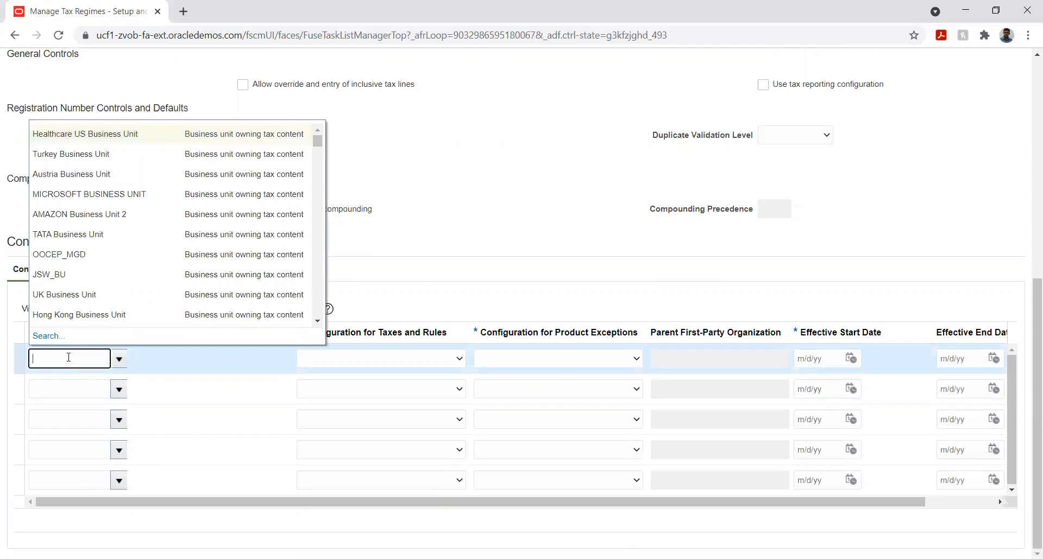
{"action": "type", "text": "Metr"}
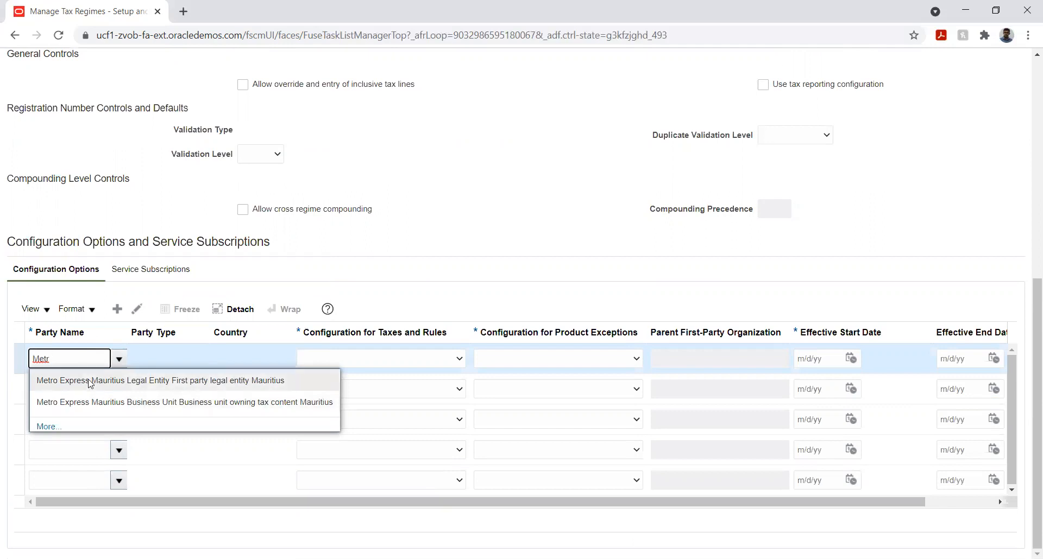
{"action": "left_click", "coordinate": [93, 402]}
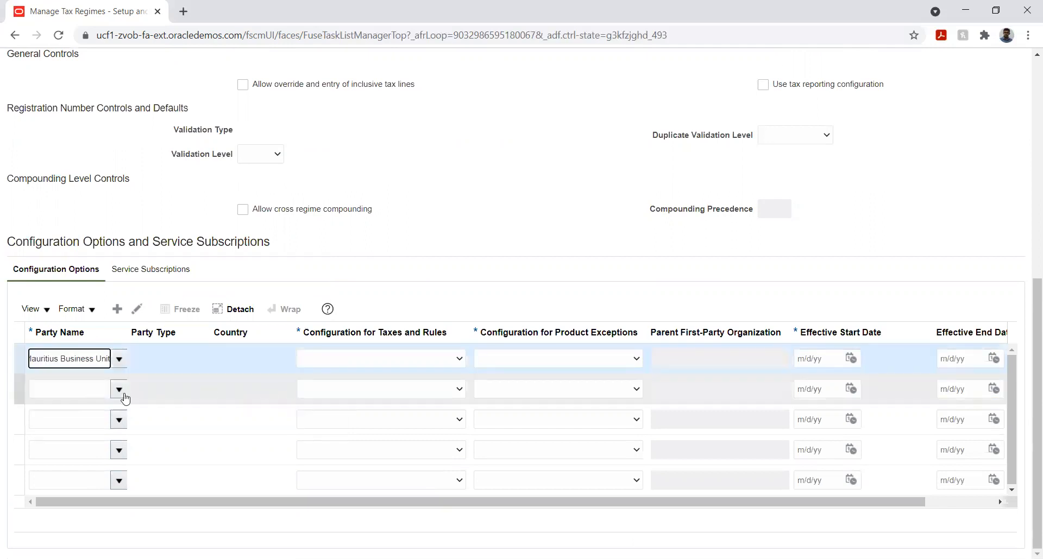
- Set the party's taxes and rules configuration to Common configuration with party overrides, keeping Common configuration for product exceptions
{"action": "left_click", "coordinate": [443, 360]}
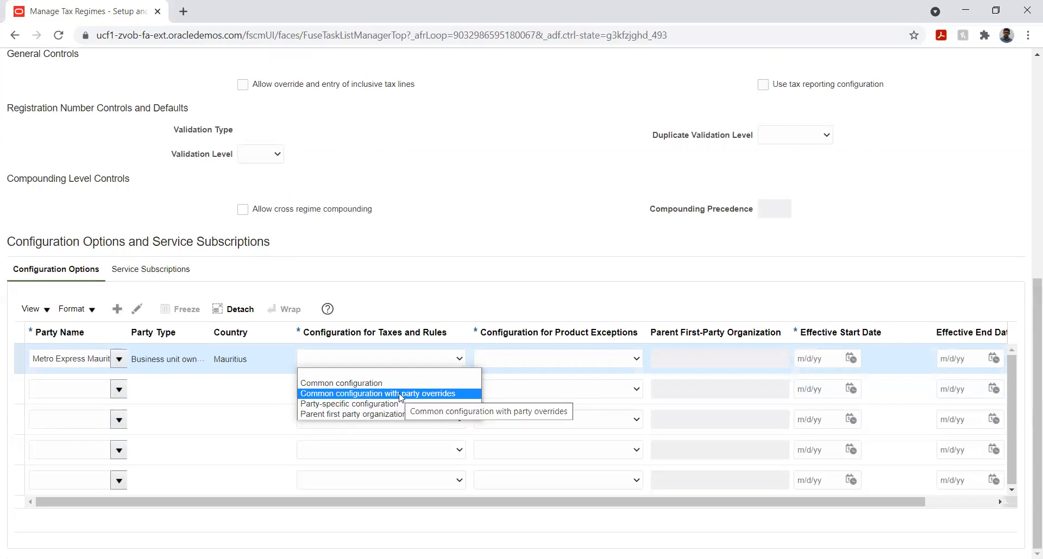
{"action": "left_click", "coordinate": [401, 397]}
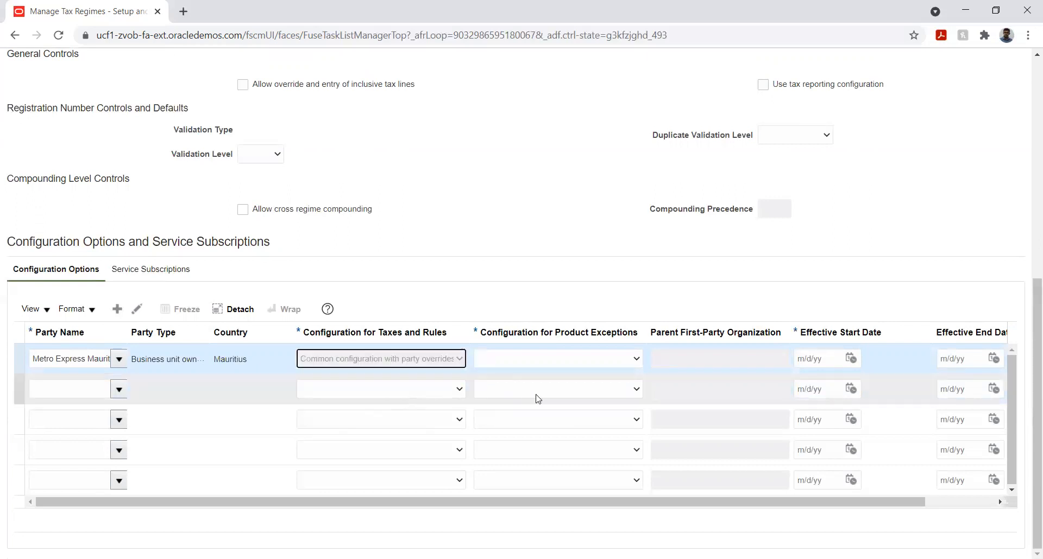
{"action": "left_click", "coordinate": [625, 362]}
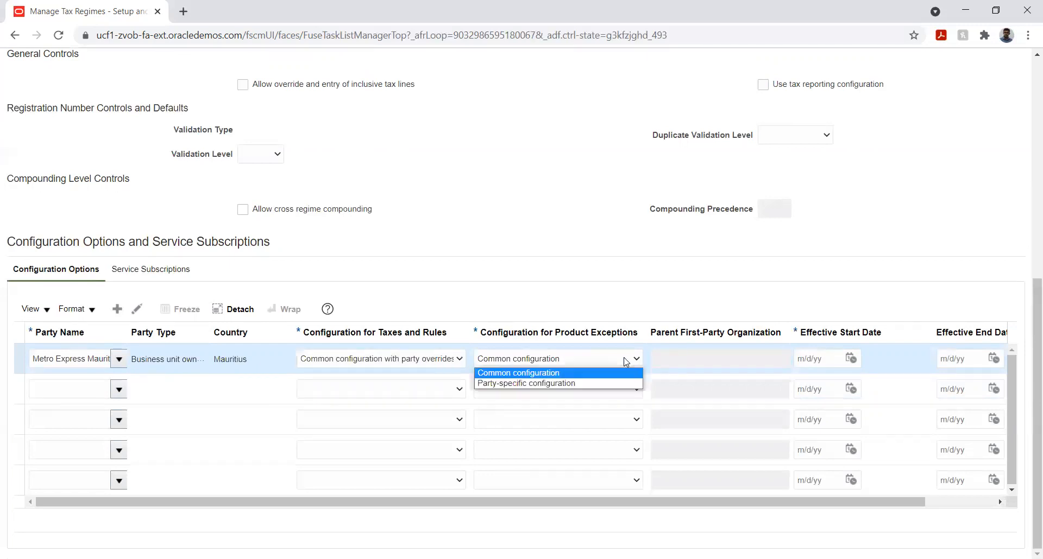
{"action": "left_click", "coordinate": [574, 303]}
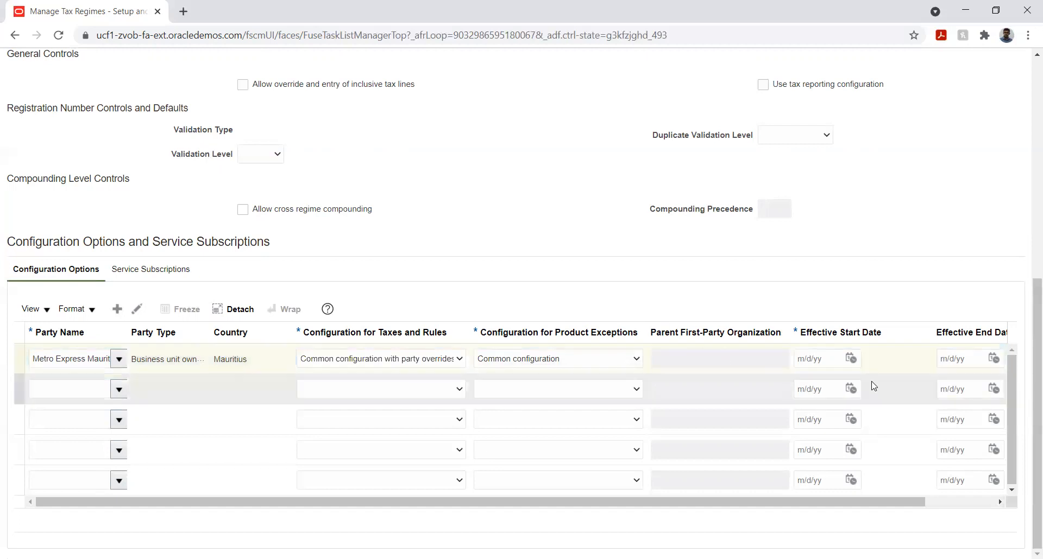
- Set the effective start date of the Metro Express Mauritius Business Unit row to 1/1/21
{"action": "left_click", "coordinate": [851, 359]}
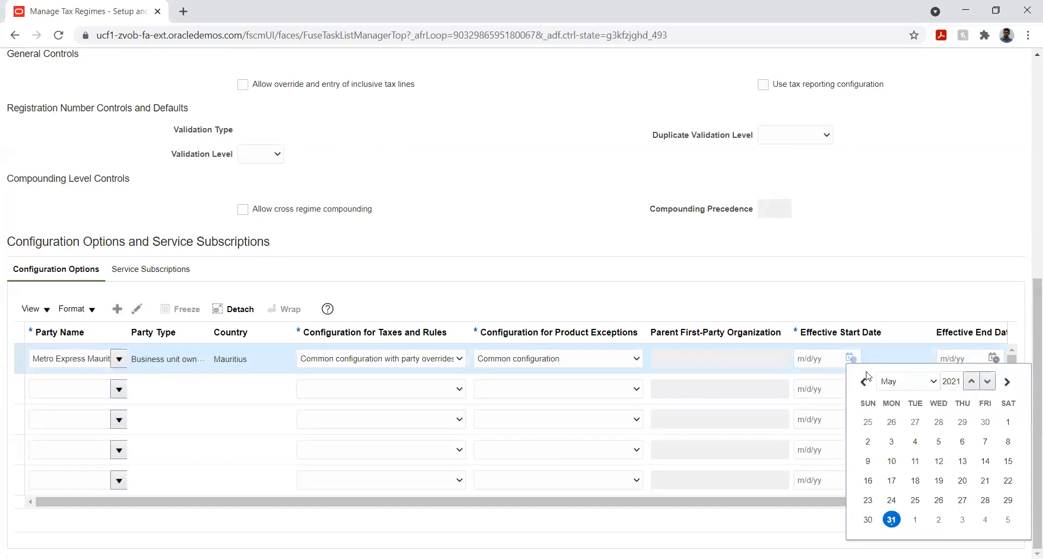
{"action": "left_click", "coordinate": [894, 384]}
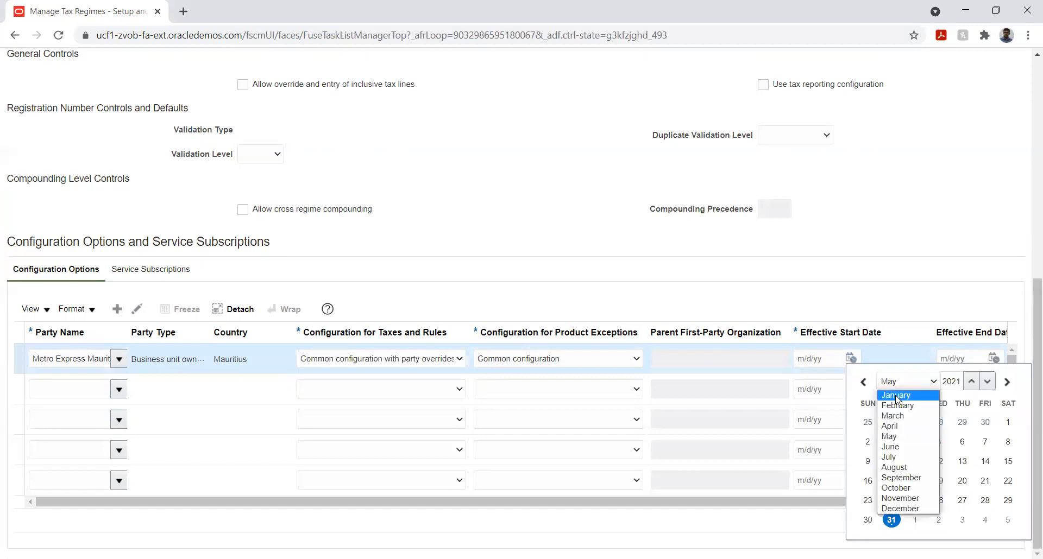
{"action": "left_click", "coordinate": [897, 396]}
{"action": "left_click", "coordinate": [984, 423]}
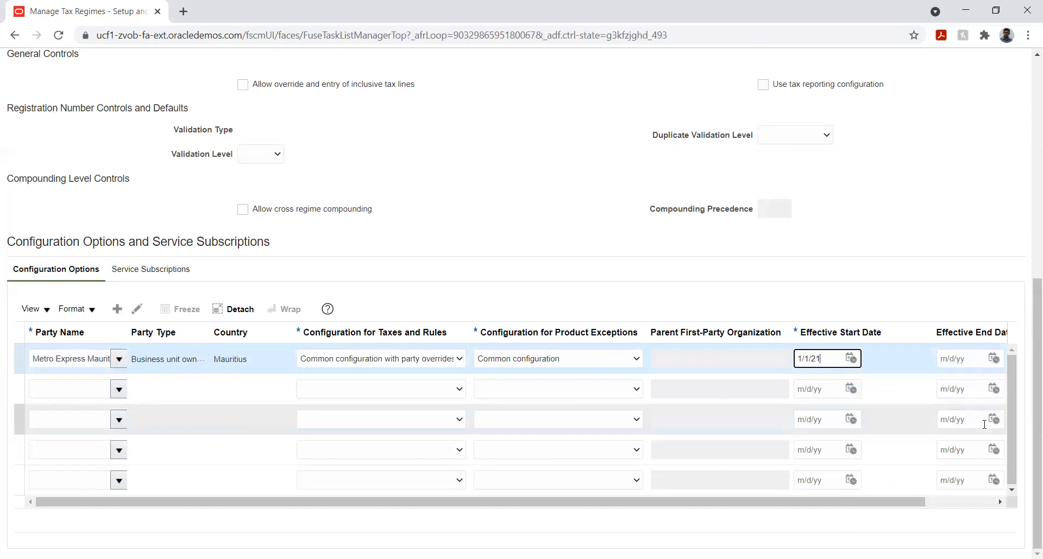
{"action": "left_click", "coordinate": [923, 274]}
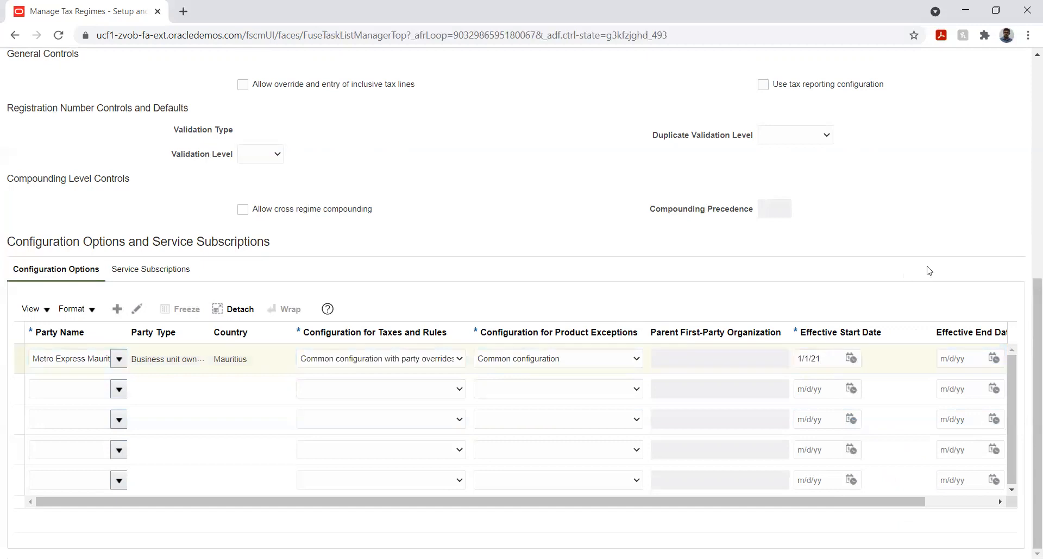
- Save the Metro Express tax regime and return to the implementation project's task list
{"action": "scroll", "coordinate": [964, 263], "scroll_direction": "up", "scroll_amount": 2}
{"action": "scroll", "coordinate": [963, 262], "scroll_direction": "up", "scroll_amount": 2}
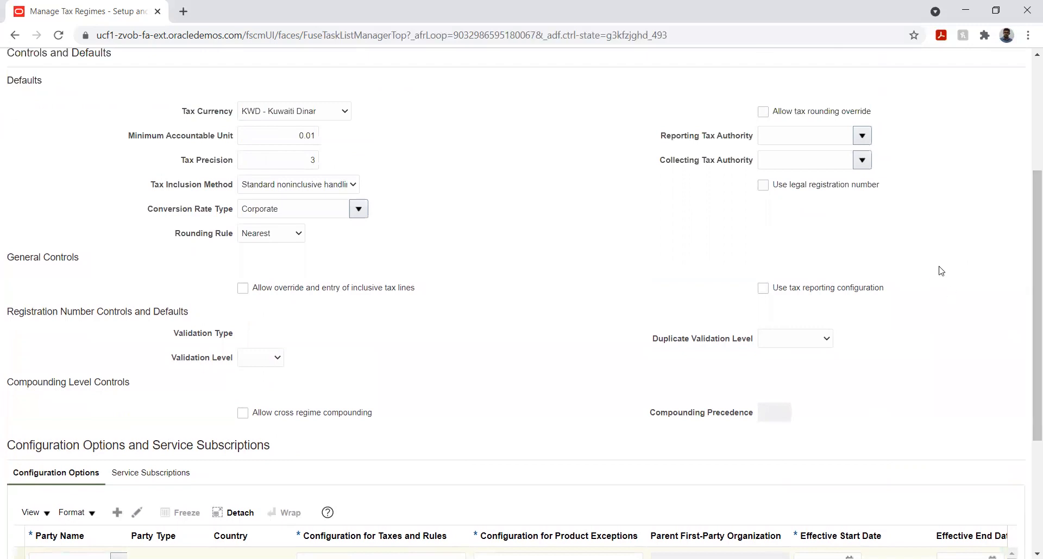
{"action": "scroll", "coordinate": [940, 270], "scroll_direction": "up", "scroll_amount": 4}
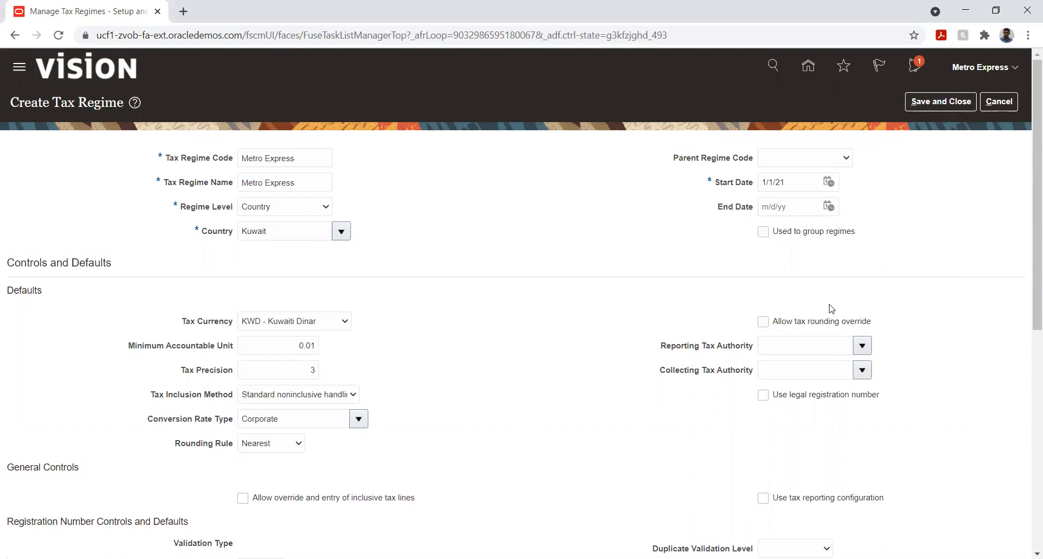
{"action": "left_click", "coordinate": [941, 103]}
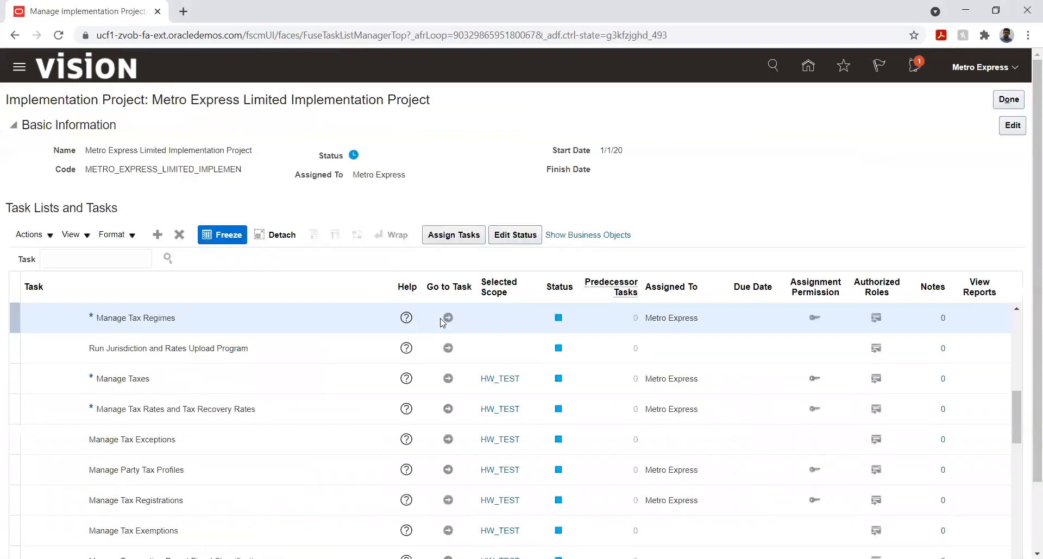
- Search the project tasks for "Manage legal auth%" and open the Financials Manage Legal Authorities task to create a new authority
{"action": "left_click", "coordinate": [74, 260]}
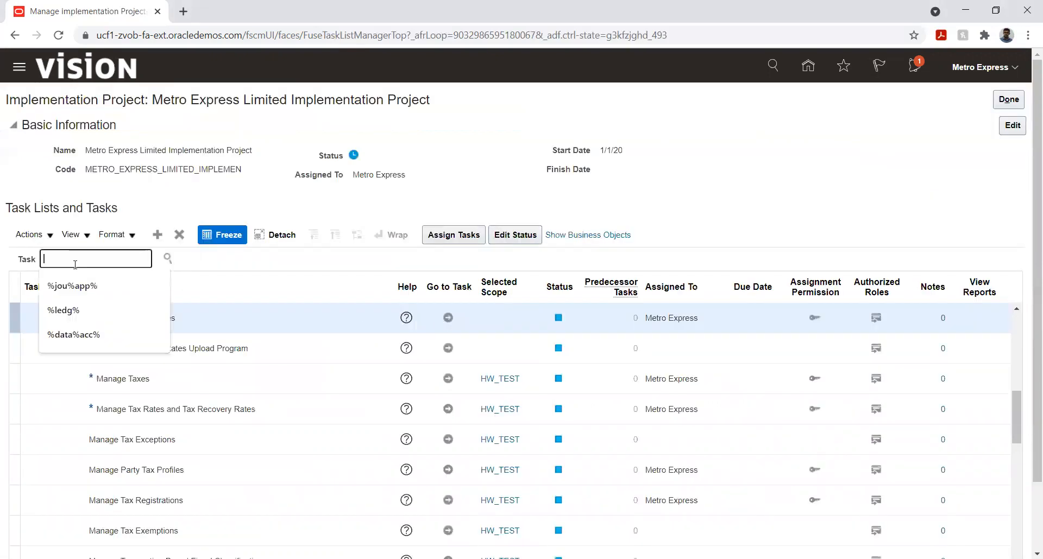
{"action": "type", "text": "Man"}
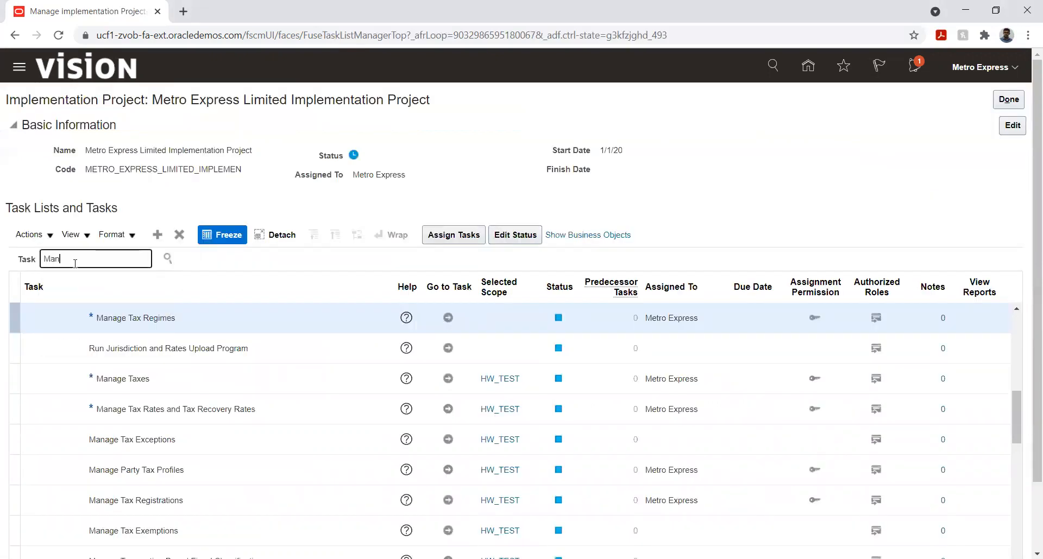
{"action": "type", "text": "age legal auth%"}
{"action": "left_click", "coordinate": [168, 260]}
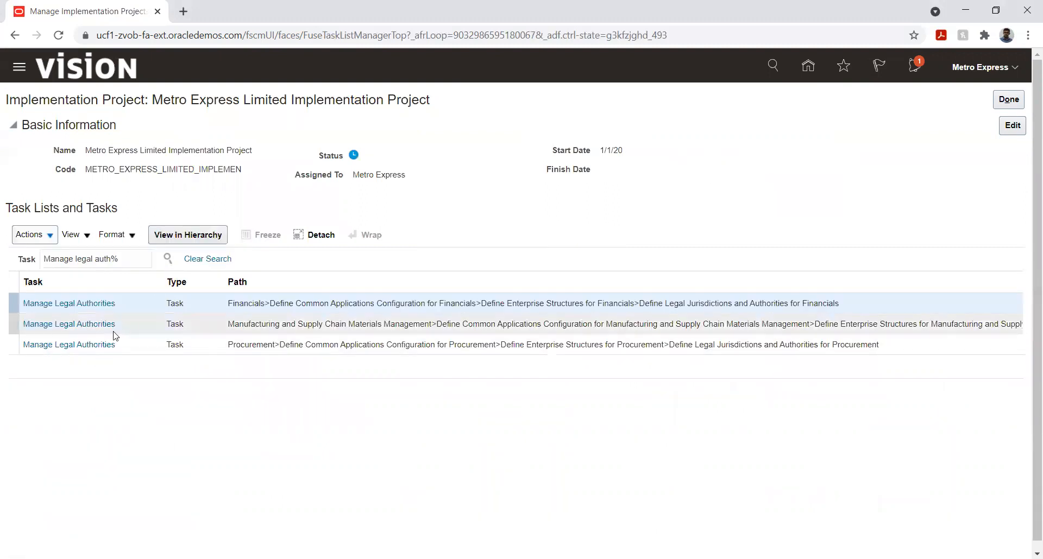
{"action": "left_click", "coordinate": [86, 304]}
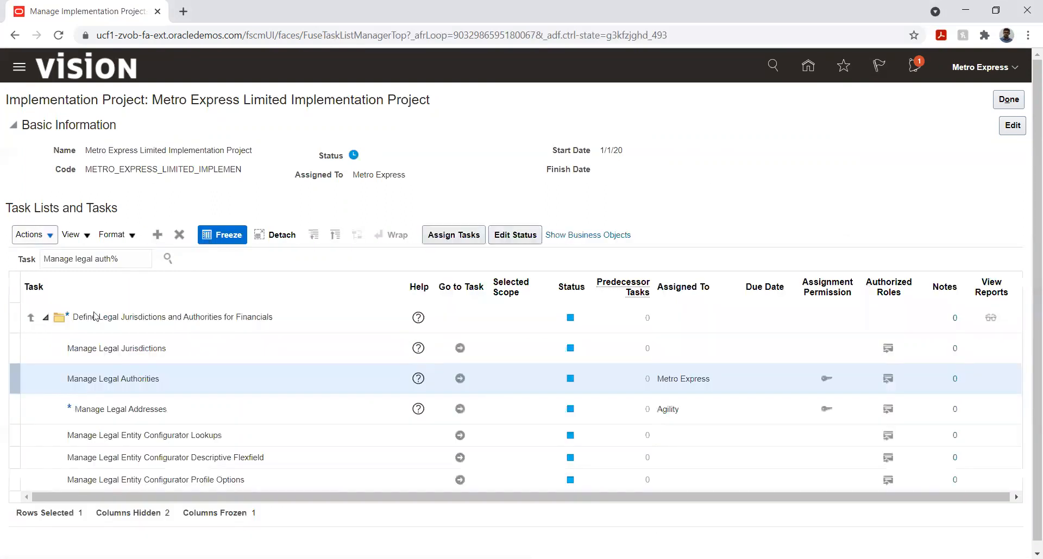
{"action": "left_click", "coordinate": [460, 379]}
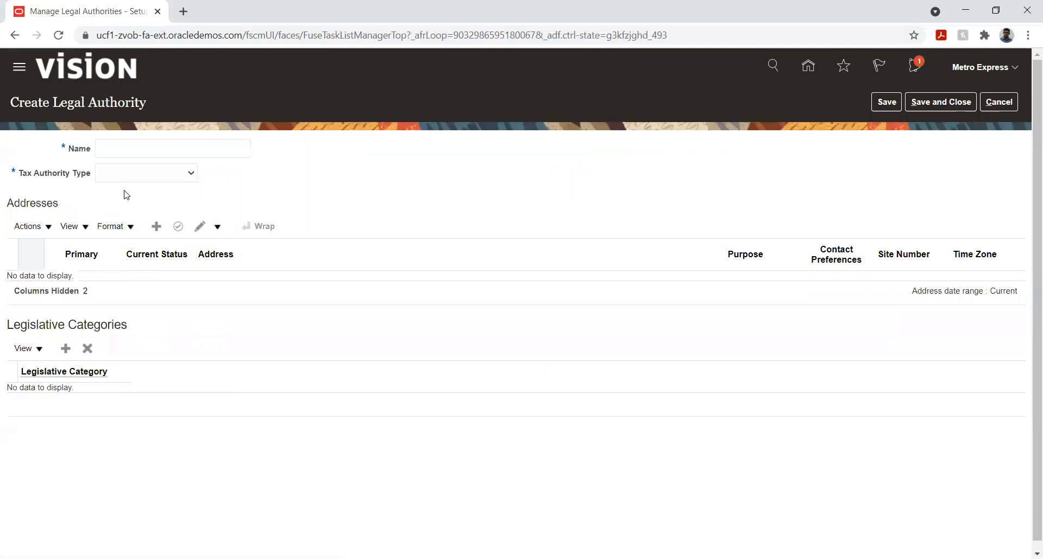
- Name the new legal authority Kuwait Tax Authority and set its tax authority type to Collecting and reporting
{"action": "left_click", "coordinate": [123, 150]}
{"action": "type", "text": "Kuwai"}
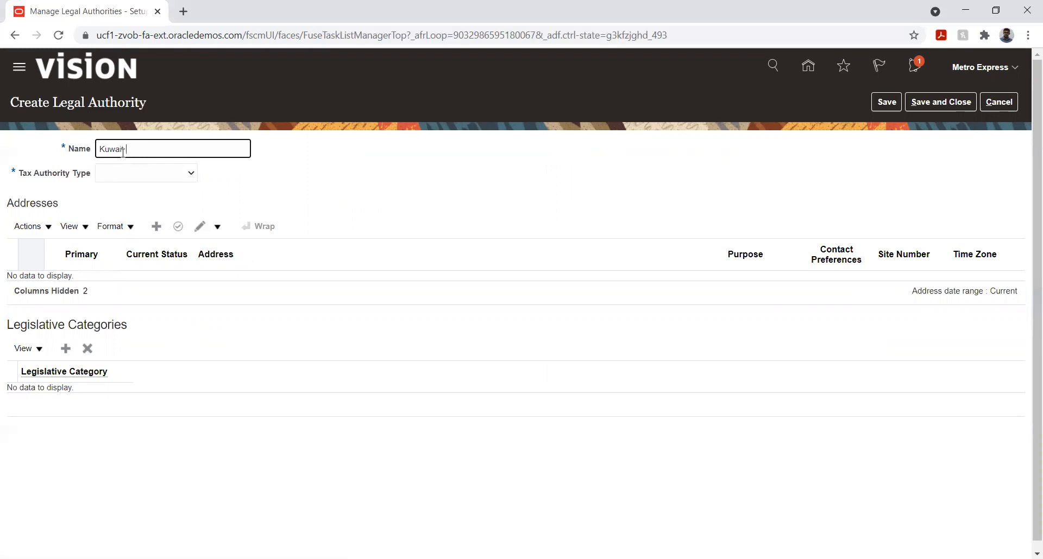
{"action": "type", "text": "t Tax Authority"}
{"action": "key", "text": "Tab"}
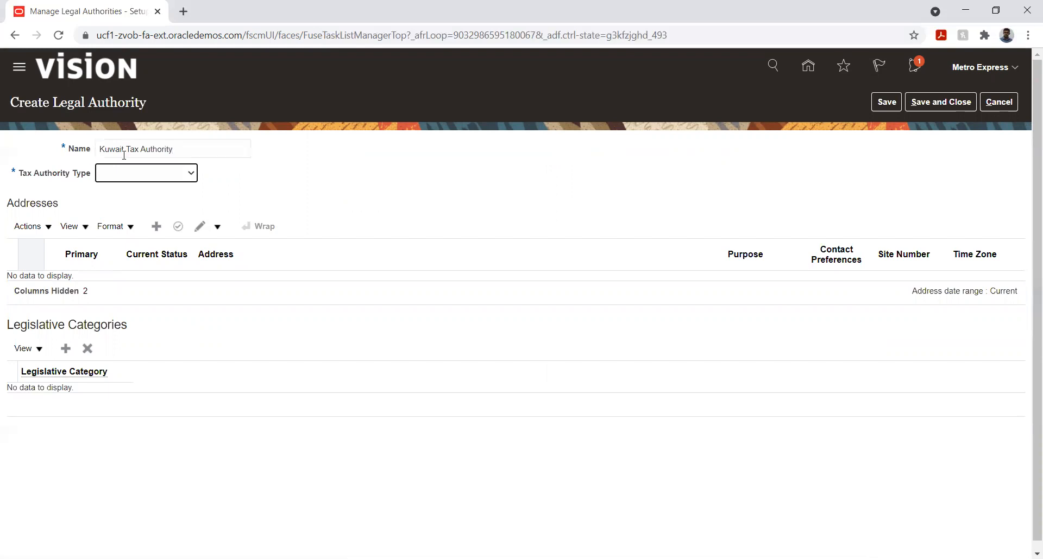
{"action": "left_click", "coordinate": [138, 177]}
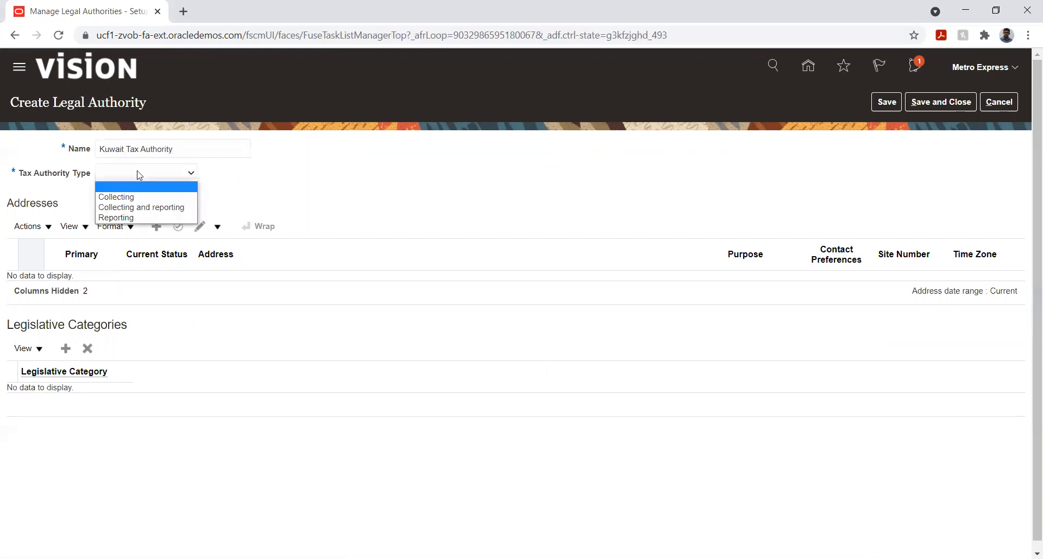
{"action": "left_click", "coordinate": [134, 210]}
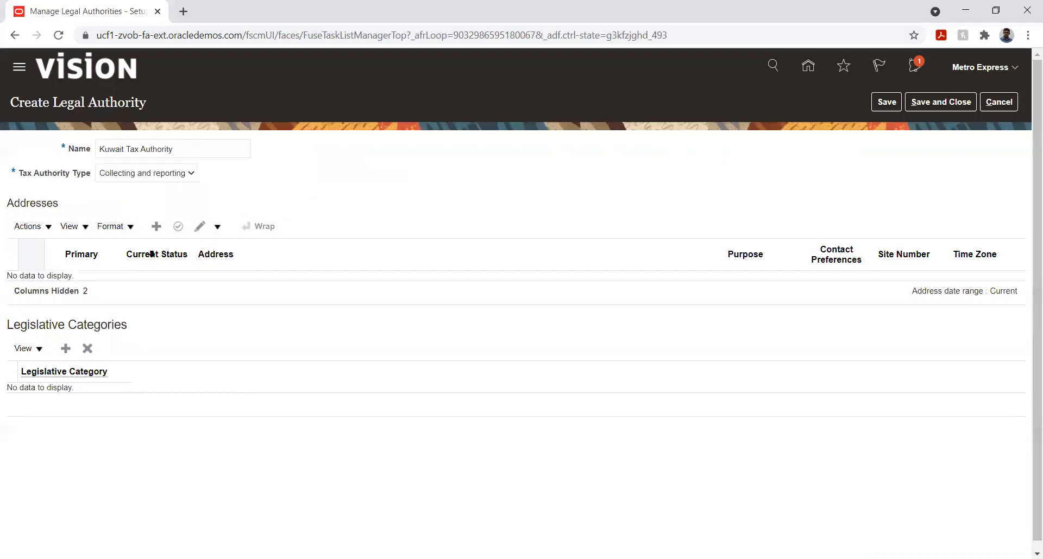
- Add a new address to the Kuwait Tax Authority and set its country to Kuwait
{"action": "left_click", "coordinate": [156, 228]}
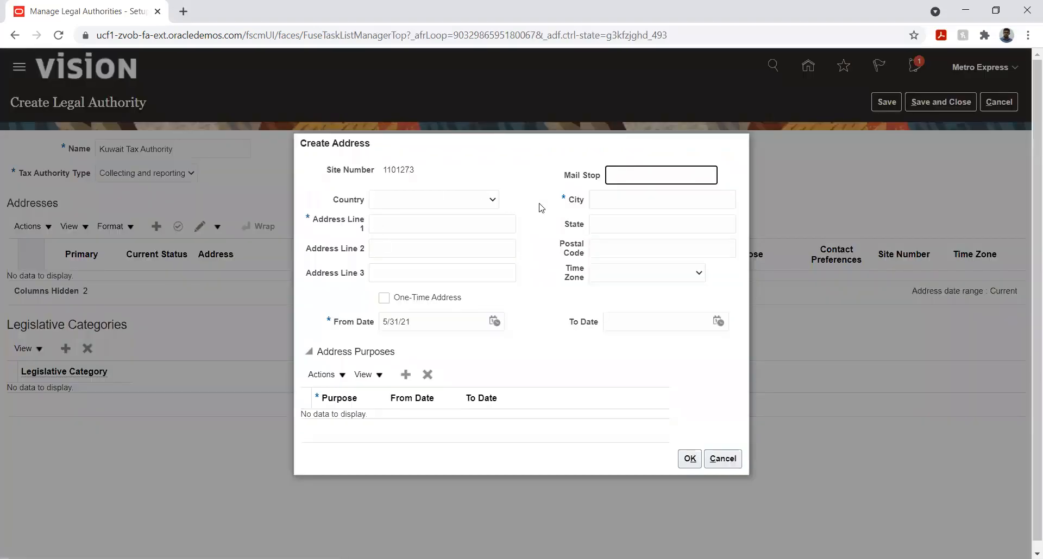
{"action": "left_click", "coordinate": [450, 207]}
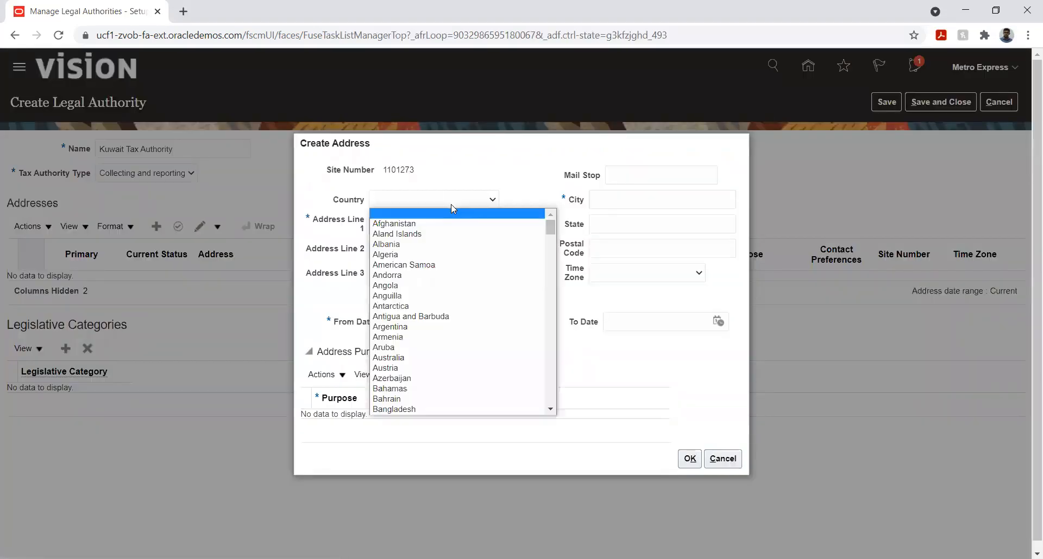
{"action": "key", "text": "k"}
{"action": "key", "text": "k"}
{"action": "key", "text": "k"}
{"action": "key", "text": "k"}
{"action": "key", "text": "k"}
{"action": "key", "text": "k"}
{"action": "key", "text": "k"}
{"action": "key", "text": "k"}
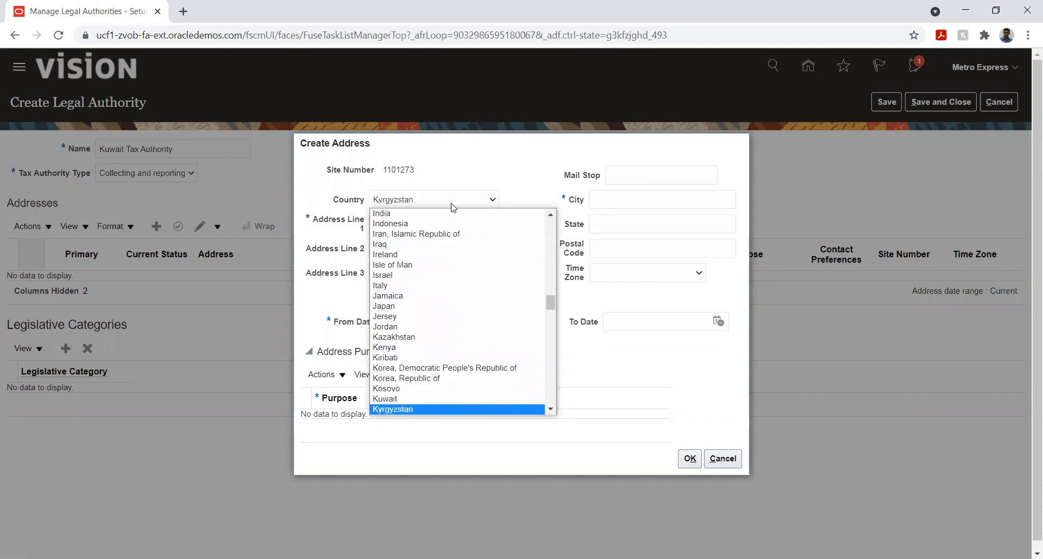
{"action": "key", "text": "Up"}
{"action": "key", "text": "Return"}
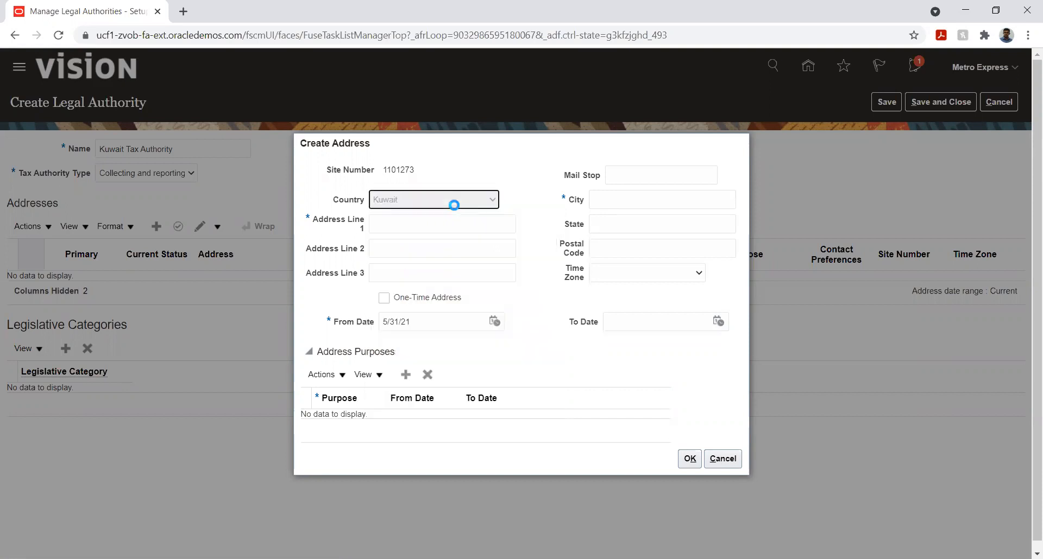
- Fill in Address Line 1 of the new address with the authority's street address
{"action": "left_click", "coordinate": [453, 221]}
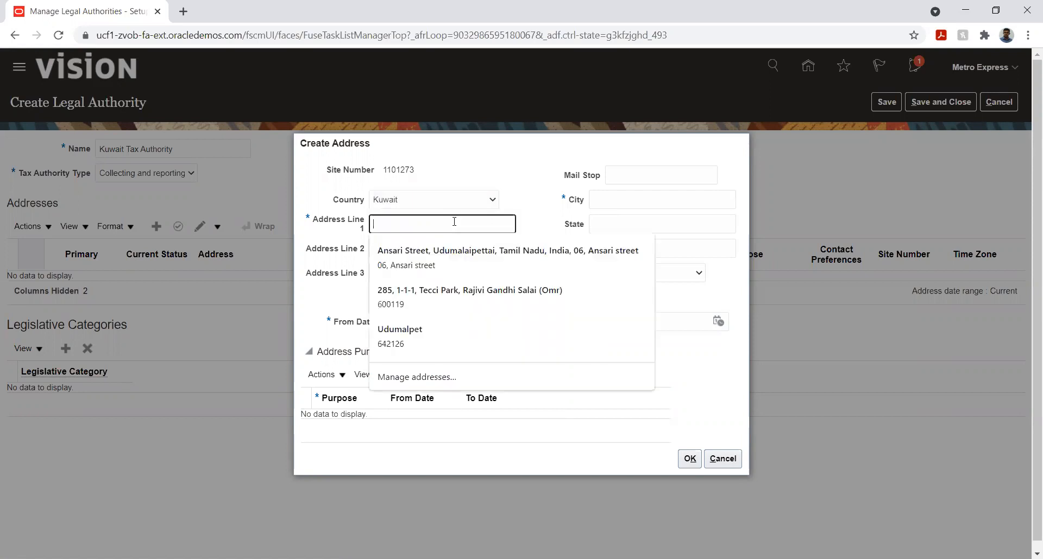
{"action": "type", "text": "12"}
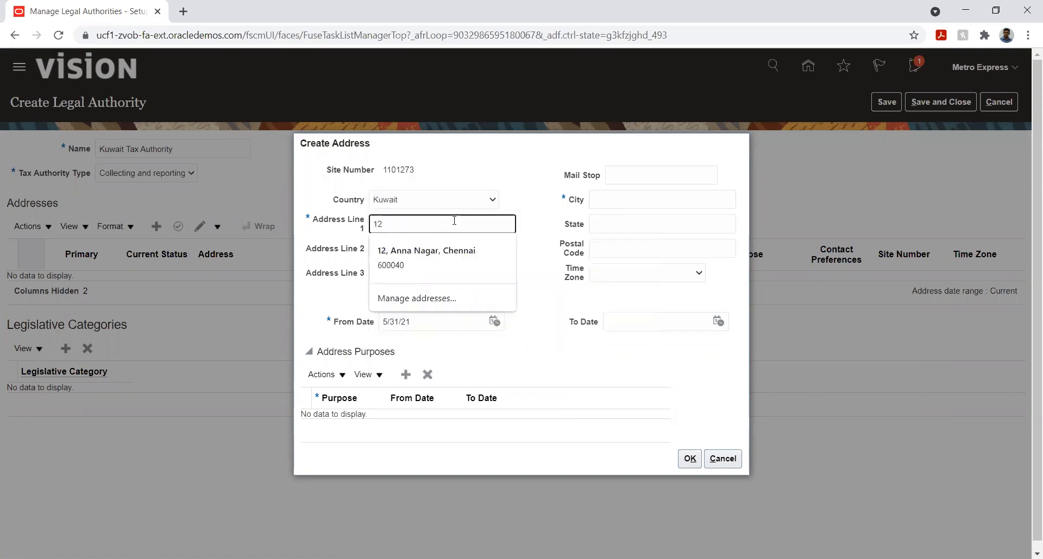
{"action": "type", "text": "2,"}
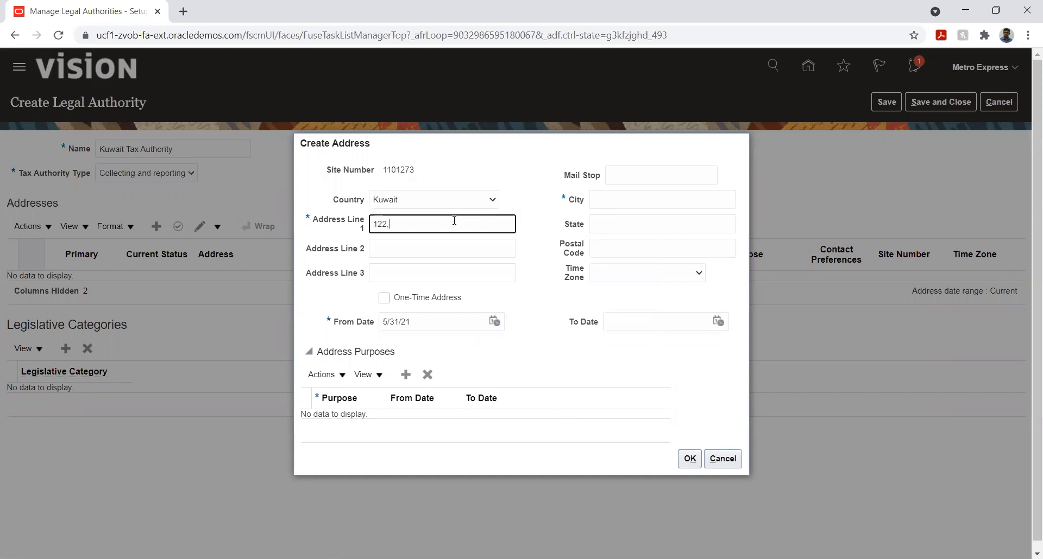
{"action": "type", "text": " Kuwait"}
{"action": "key", "text": "Tab"}
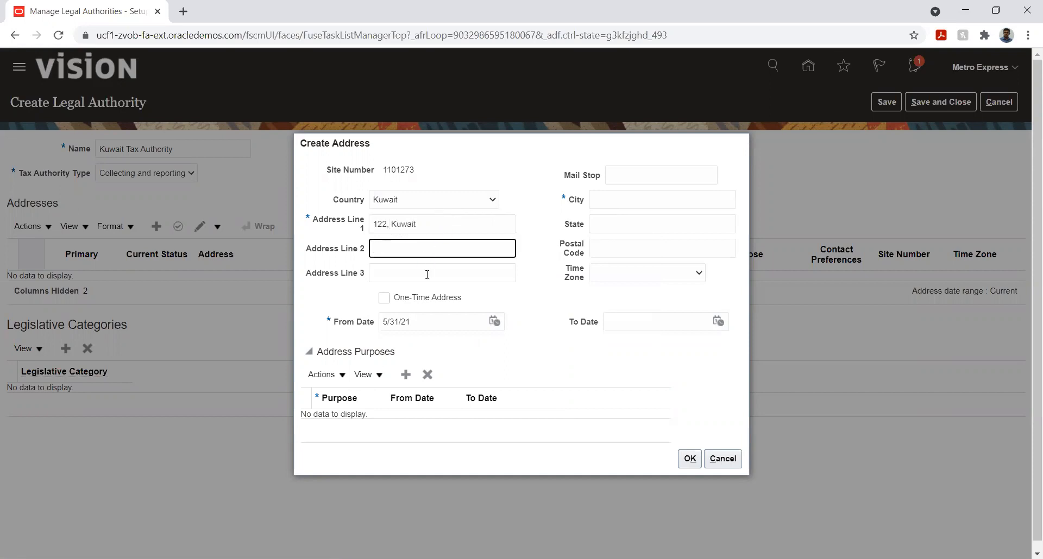
- Set the address's From Date to 1/1/21 and its city to Kuwait
{"action": "left_click", "coordinate": [495, 323]}
{"action": "left_click", "coordinate": [550, 345]}
{"action": "left_click", "coordinate": [538, 354]}
{"action": "left_click", "coordinate": [629, 385]}
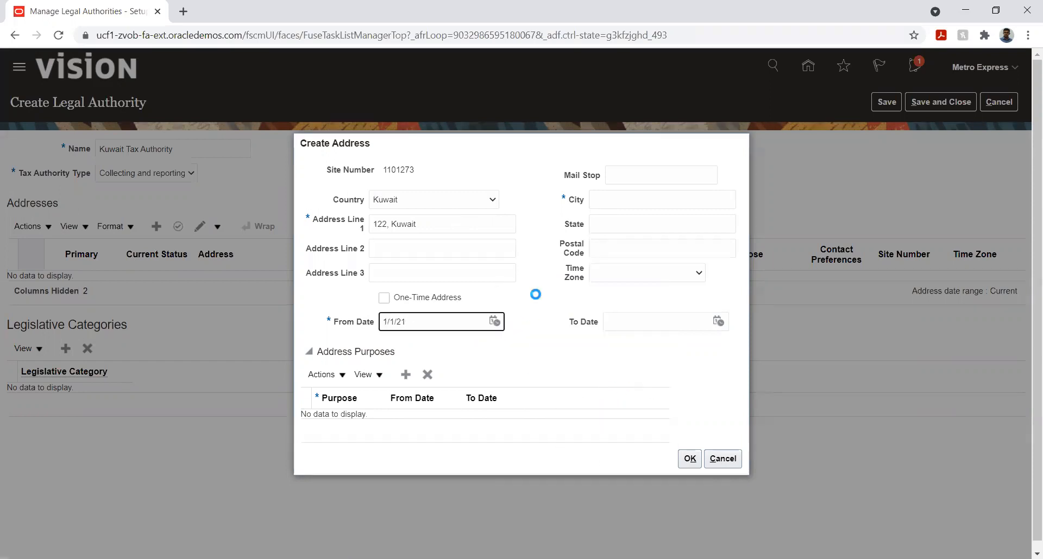
{"action": "left_click", "coordinate": [621, 200]}
{"action": "type", "text": "Kuwa"}
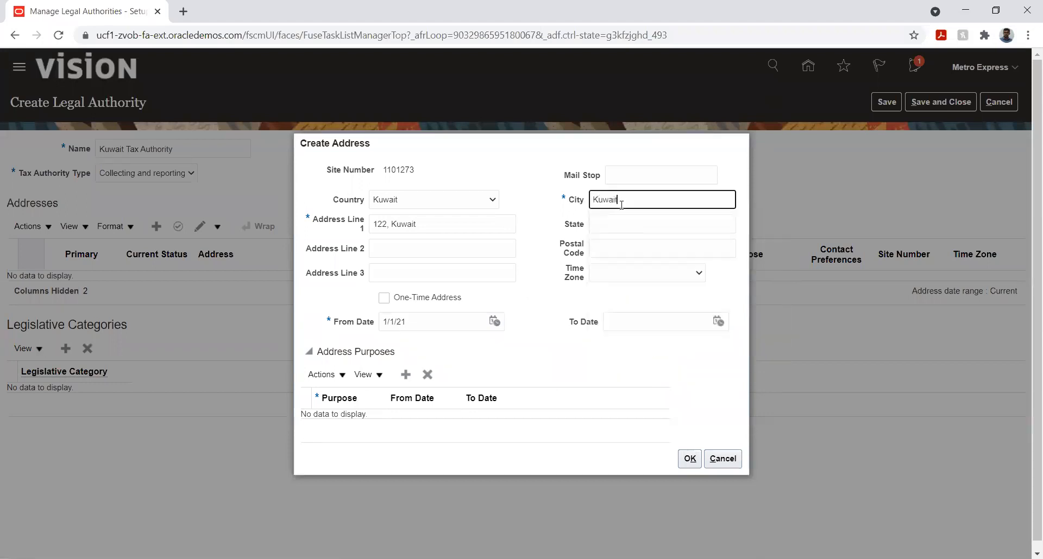
{"action": "type", "text": "it"}
{"action": "key", "text": "Tab"}
{"action": "left_click", "coordinate": [529, 307]}
- Add a Bill to address purpose with From Date 1/1/21 and confirm the new address
{"action": "left_click", "coordinate": [406, 374]}
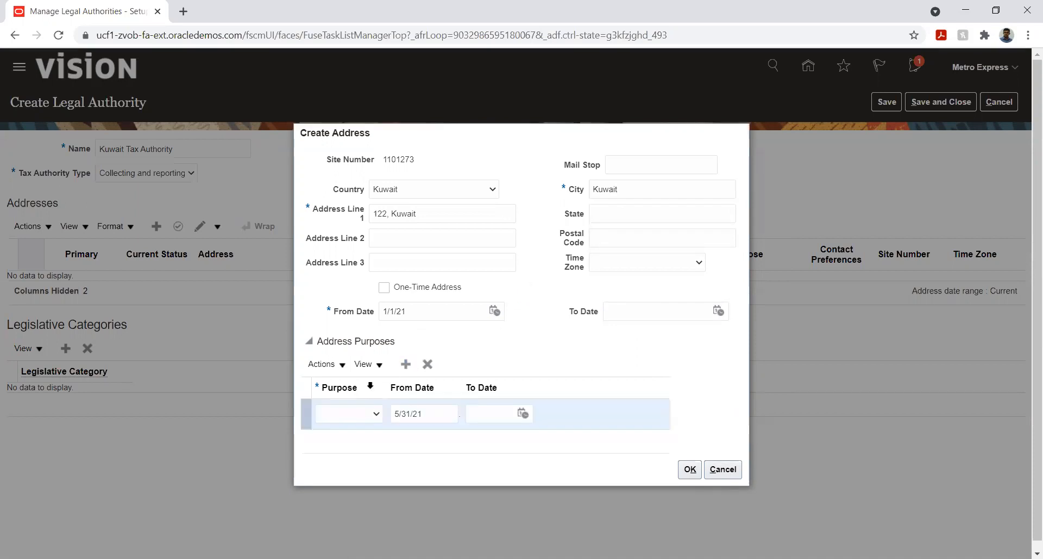
{"action": "left_click", "coordinate": [356, 414]}
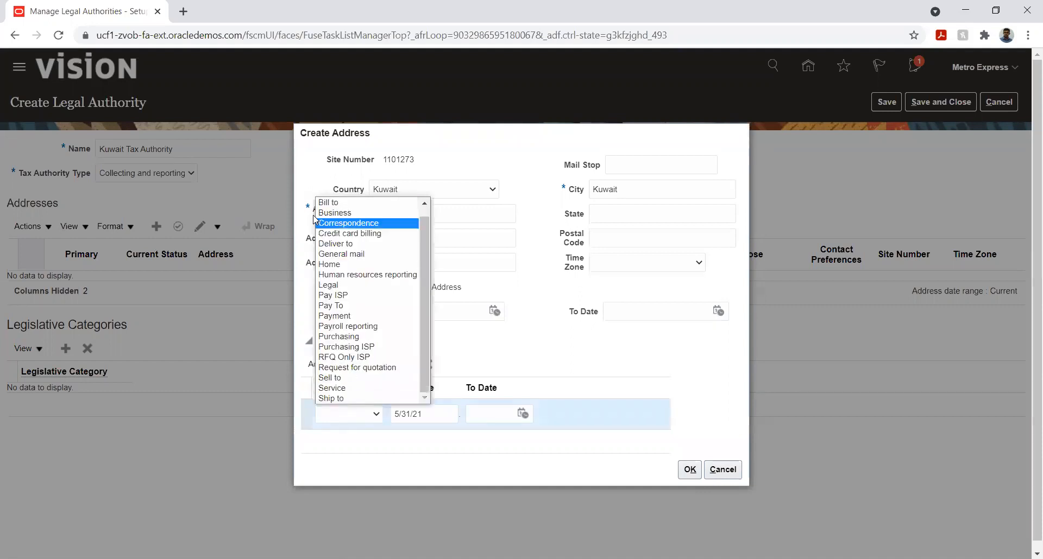
{"action": "left_click", "coordinate": [326, 202]}
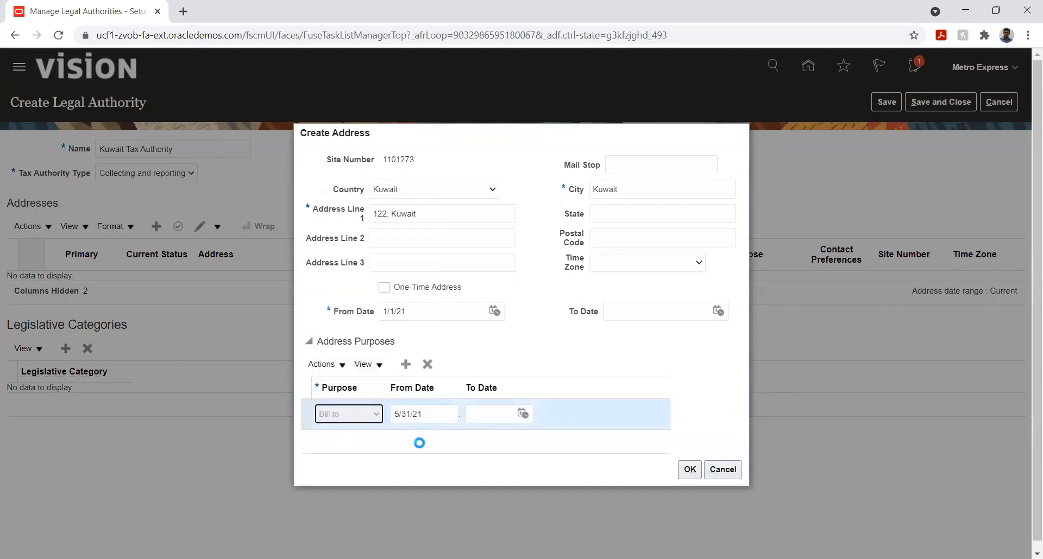
{"action": "left_click", "coordinate": [445, 420]}
{"action": "left_click", "coordinate": [520, 248]}
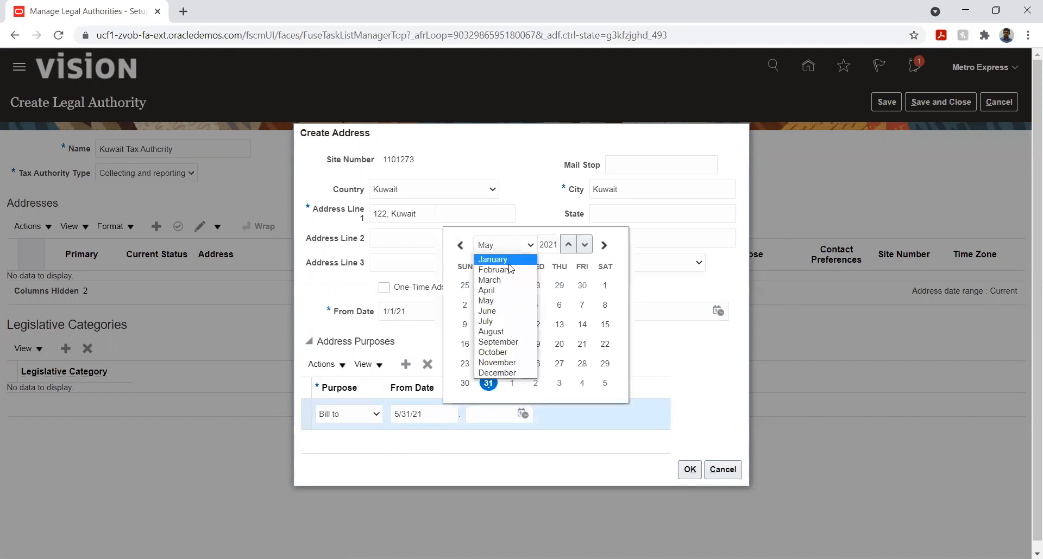
{"action": "left_click", "coordinate": [509, 259]}
{"action": "left_click", "coordinate": [582, 285]}
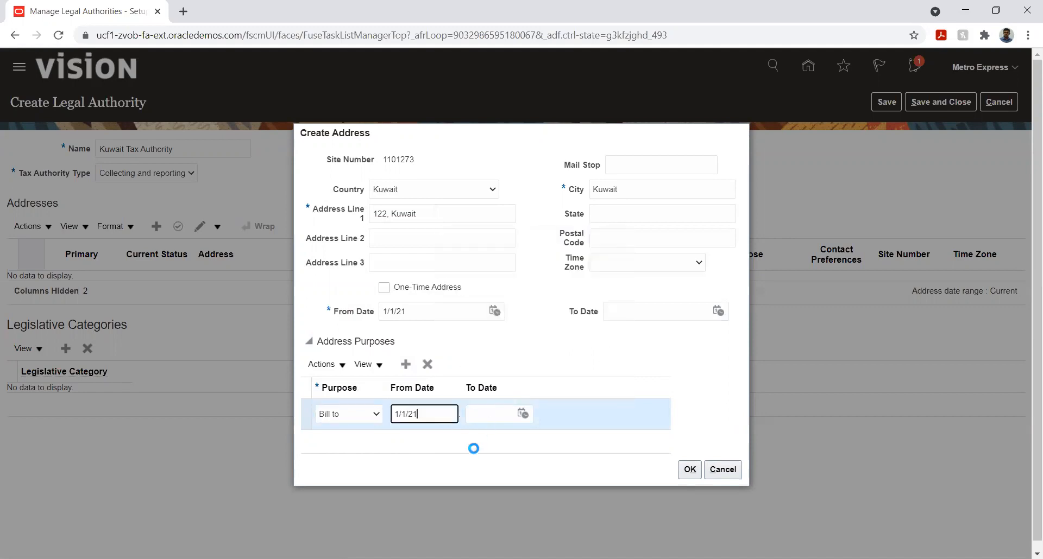
{"action": "left_click", "coordinate": [688, 469]}
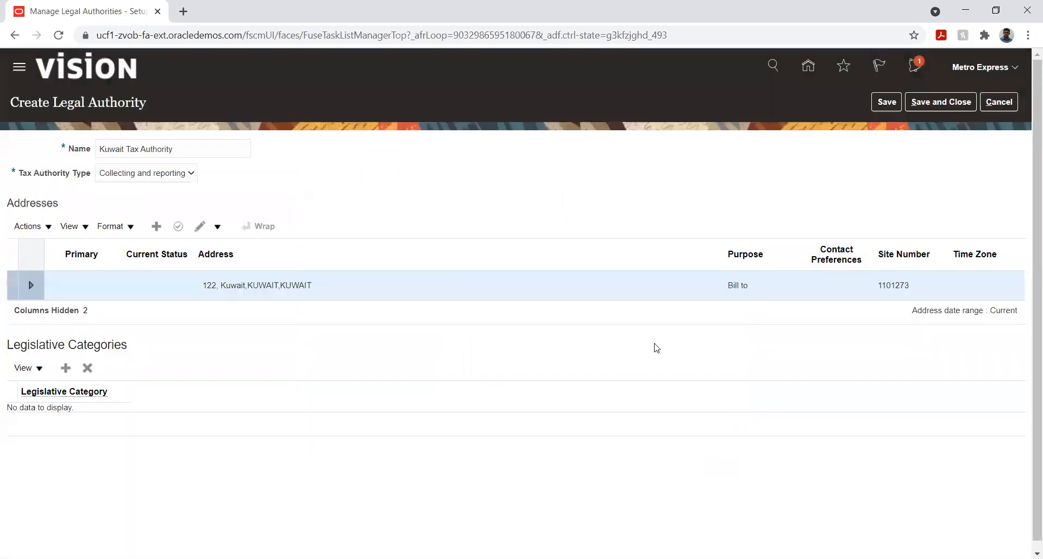
- Add the Income tax legislative category to the legal authority
{"action": "left_click", "coordinate": [65, 369]}
{"action": "left_click", "coordinate": [106, 420]}
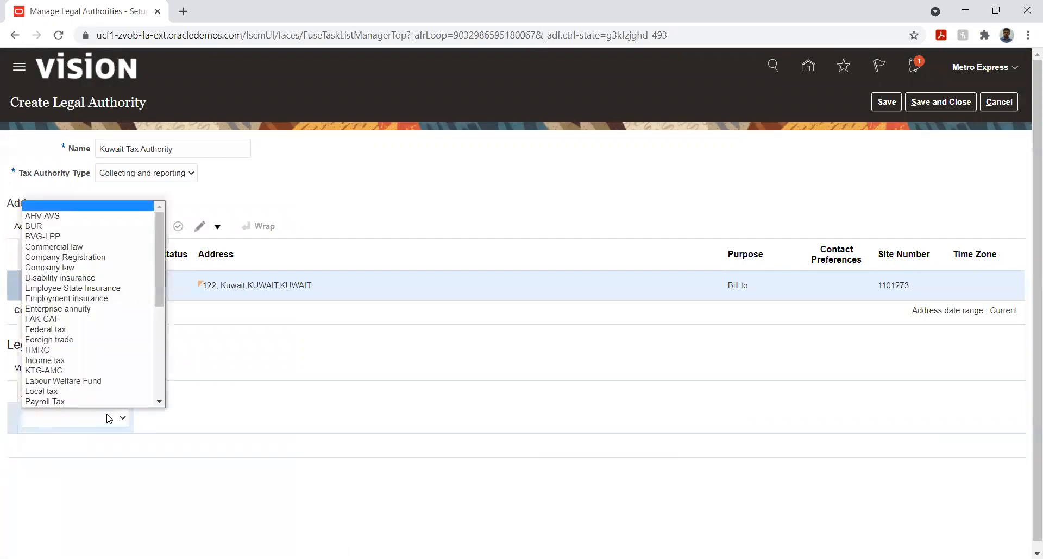
{"action": "scroll", "coordinate": [92, 283], "scroll_direction": "down", "scroll_amount": 5}
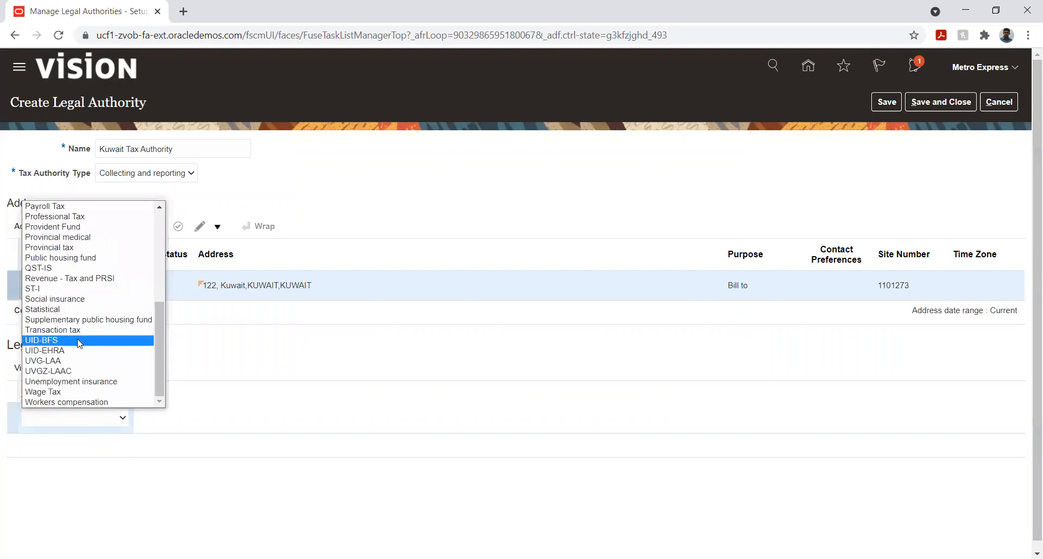
{"action": "scroll", "coordinate": [81, 344], "scroll_direction": "up", "scroll_amount": 3}
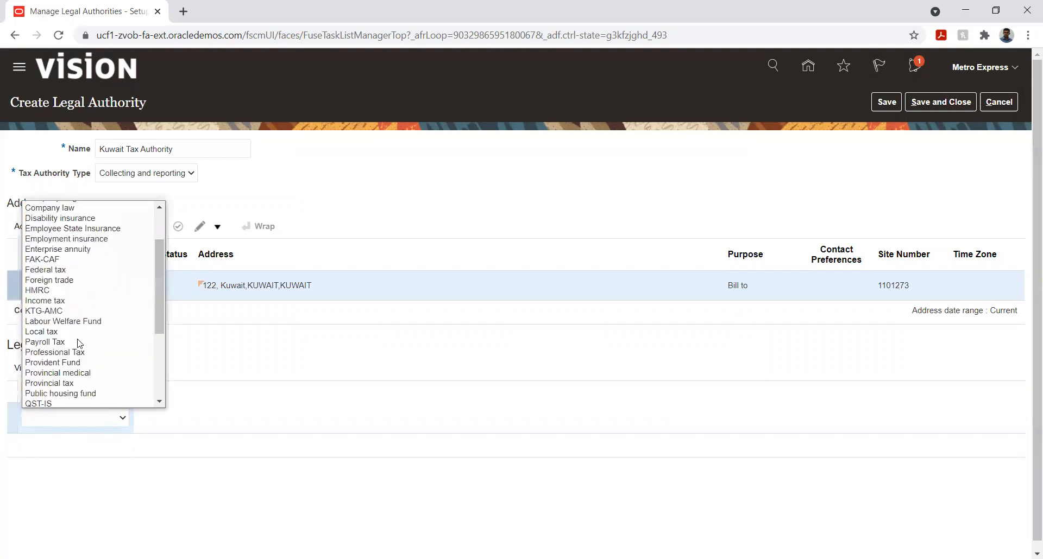
{"action": "left_click", "coordinate": [82, 302]}
{"action": "left_click", "coordinate": [167, 481]}
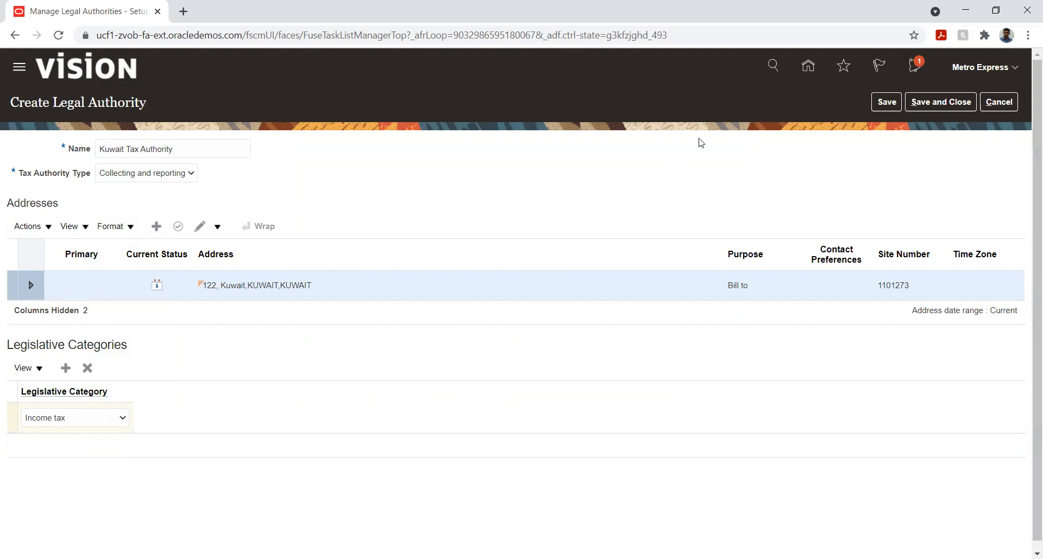
- Save the Kuwait Tax Authority and return to the implementation project's task list
{"action": "left_click", "coordinate": [883, 106]}
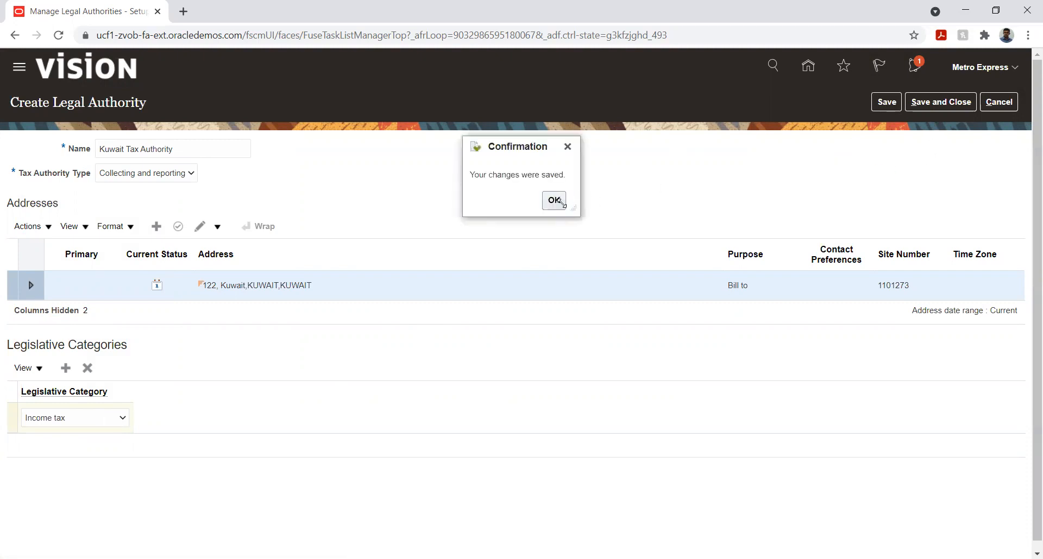
{"action": "left_click", "coordinate": [554, 201]}
{"action": "left_click", "coordinate": [918, 105]}
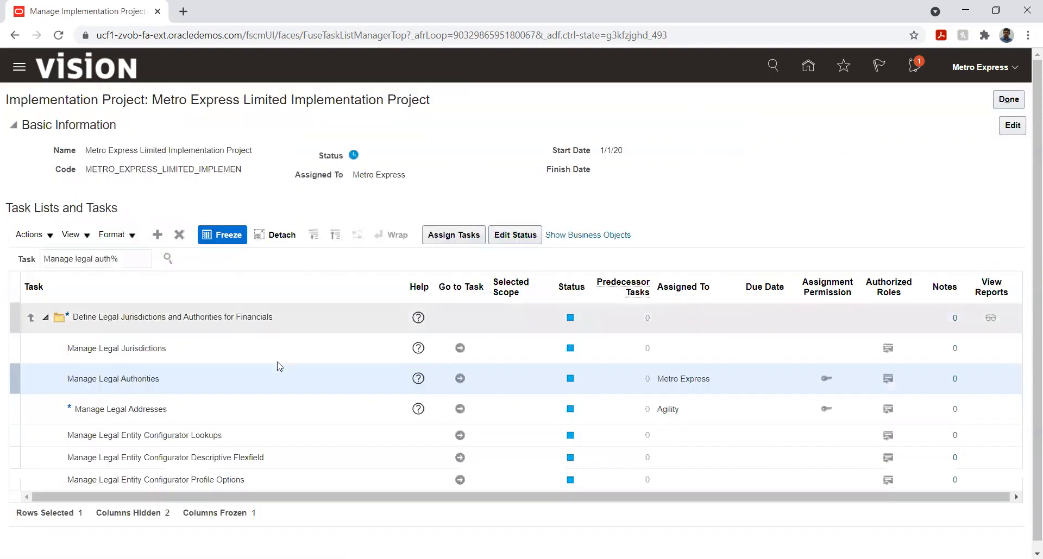
- Clear the task search text and reload the implementation project page to reset the task list
{"action": "left_click", "coordinate": [128, 262]}
{"action": "triple_click", "coordinate": [127, 263]}
{"action": "key", "text": "BackSpace"}
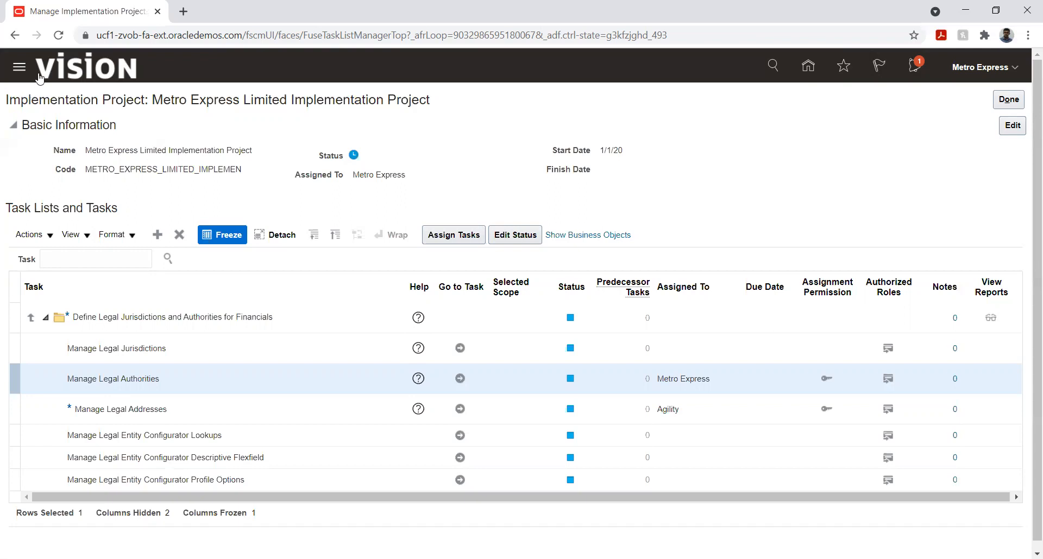
{"action": "left_click", "coordinate": [58, 37]}
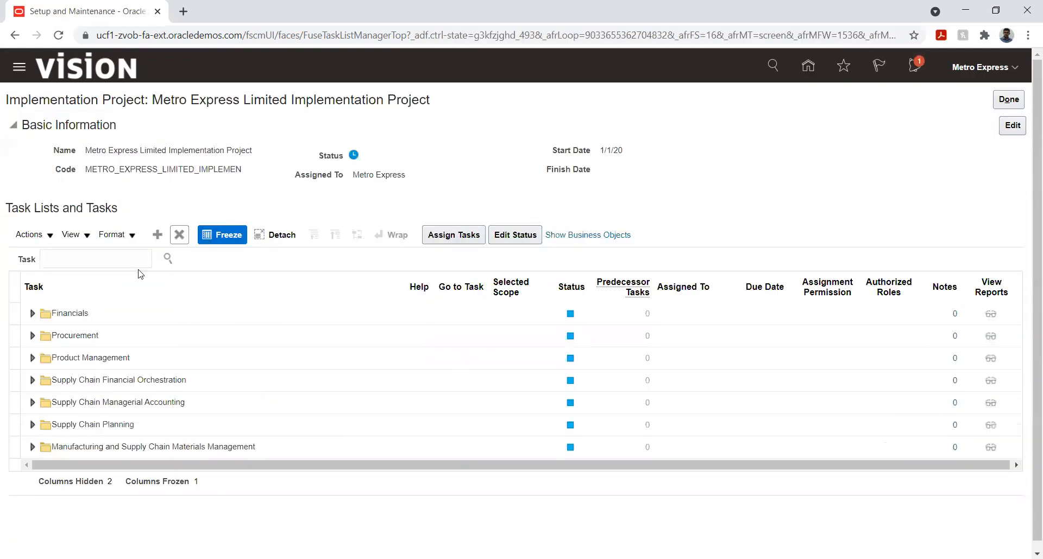
- Leave the project, search the implementation projects for Metro, and reopen Metro Express Limited Implementation Project
{"action": "left_click", "coordinate": [994, 103]}
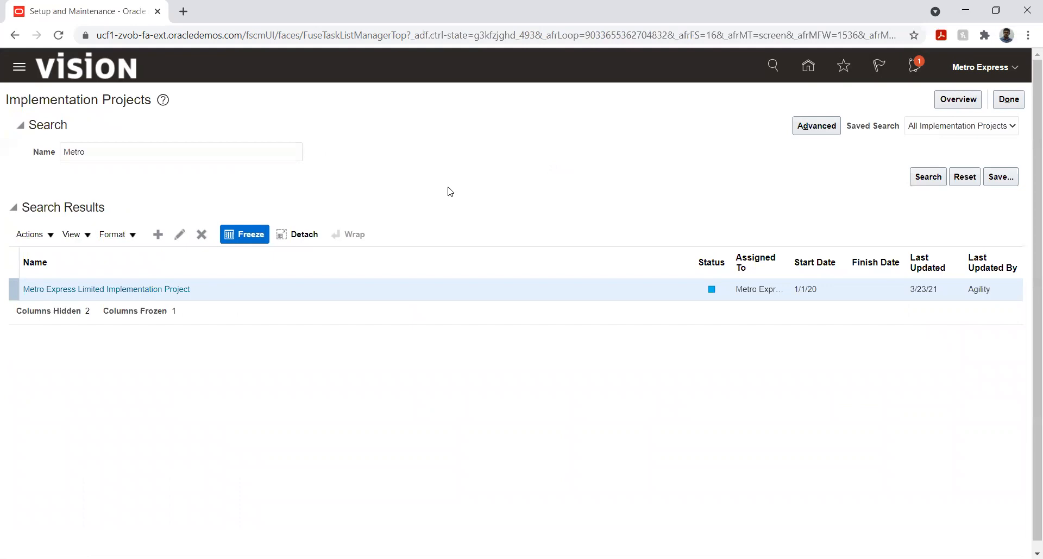
{"action": "left_click", "coordinate": [1008, 102]}
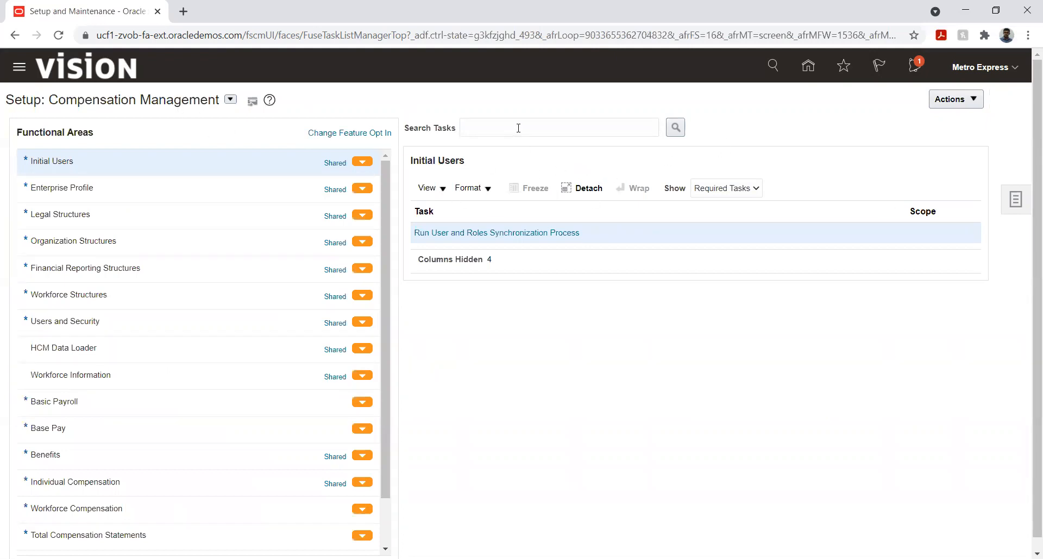
{"action": "left_click", "coordinate": [1016, 200]}
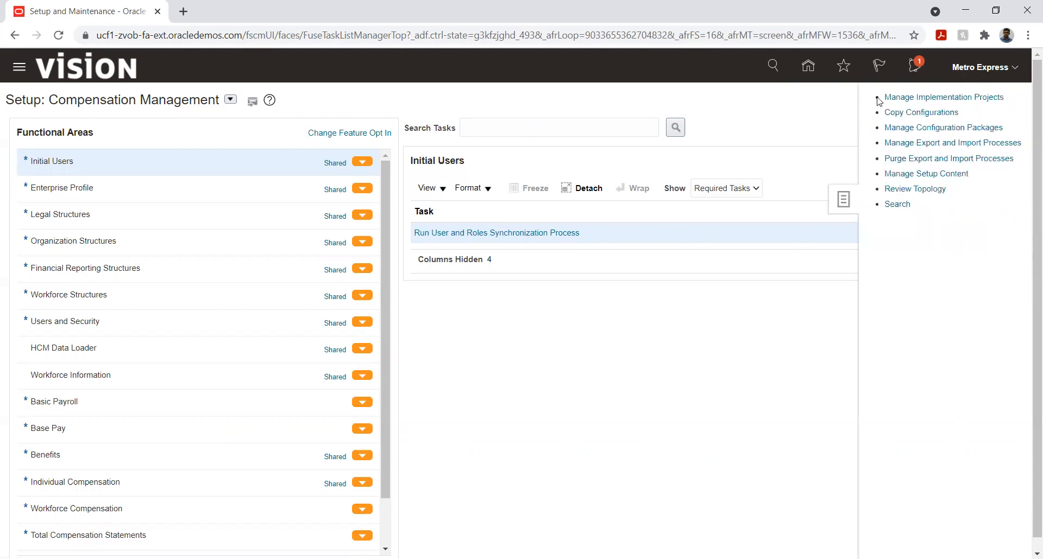
{"action": "left_click", "coordinate": [919, 98]}
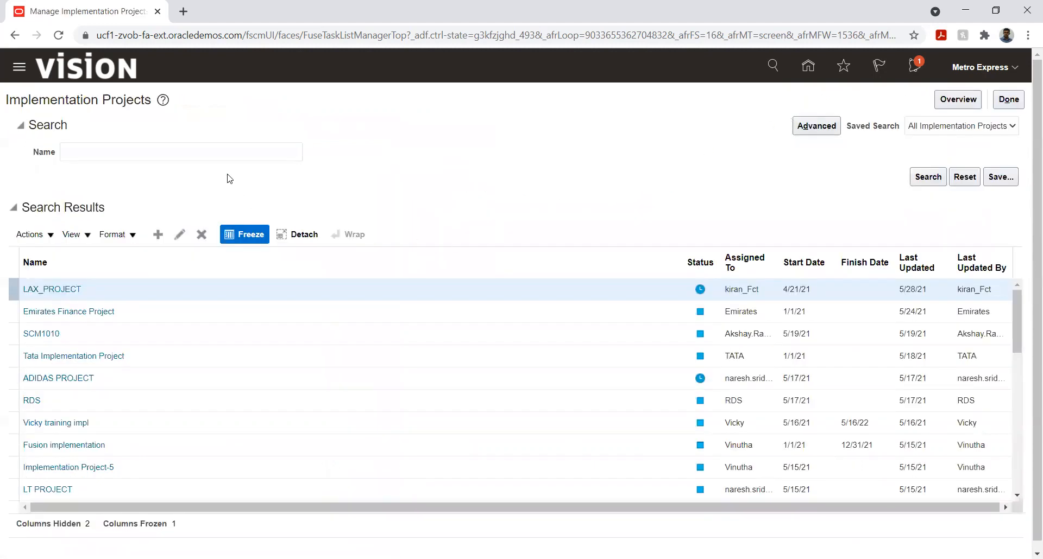
{"action": "left_click", "coordinate": [221, 151]}
{"action": "type", "text": "Metro"}
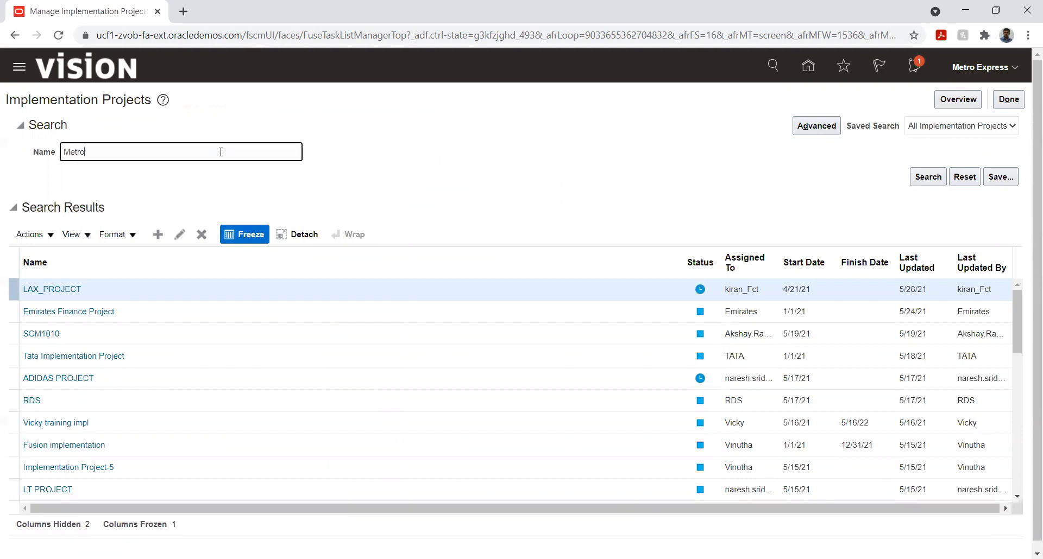
{"action": "key", "text": "Return"}
{"action": "left_click", "coordinate": [106, 292]}
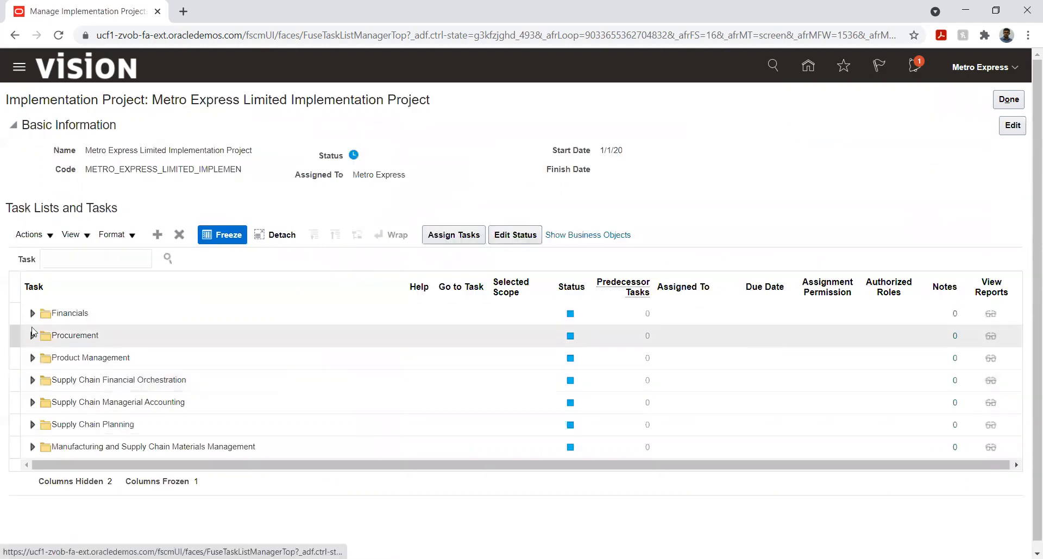
- Expand Financials and its Define Common Financials Configuration task list, and go to the Manage Tax Regimes task
{"action": "left_click", "coordinate": [32, 313]}
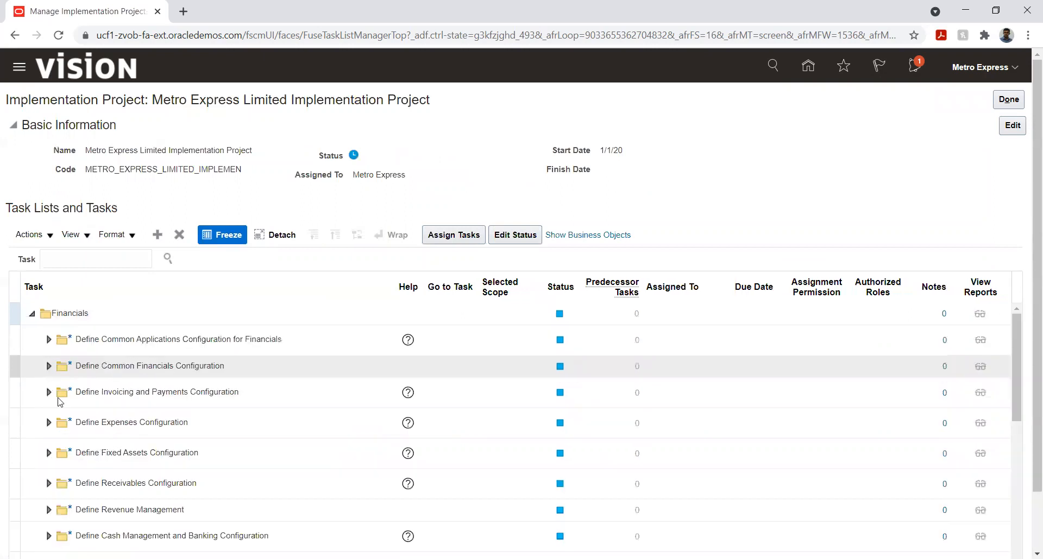
{"action": "left_click", "coordinate": [49, 366]}
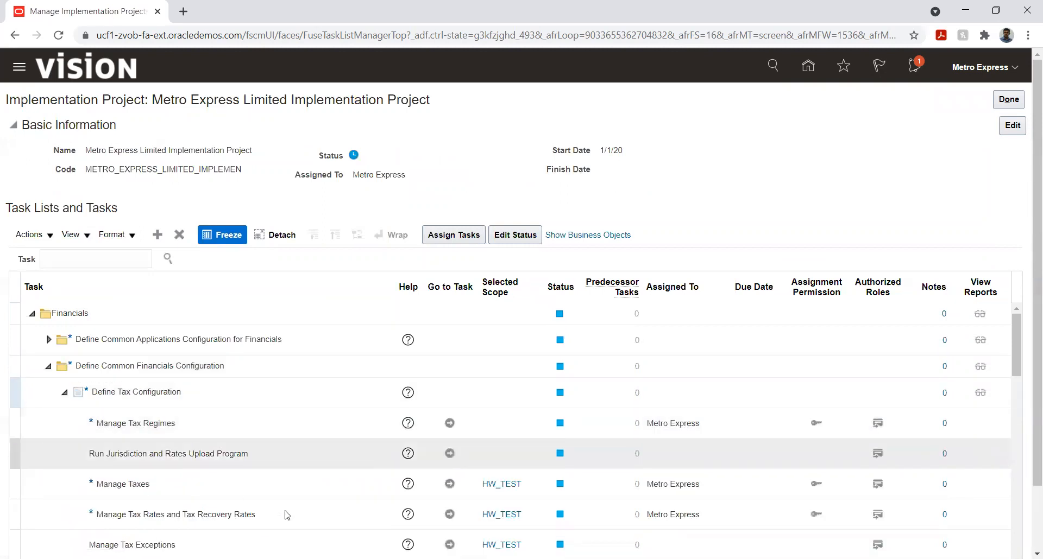
{"action": "left_click", "coordinate": [449, 423]}
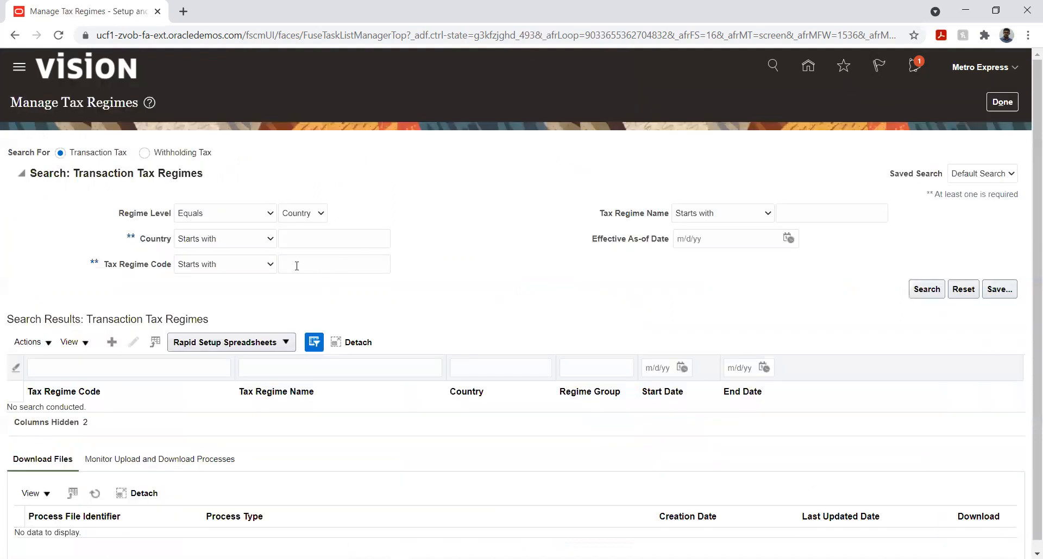
- Search for tax regime codes starting with Metro and open the METRO EXPRESS regime for editing
{"action": "left_click", "coordinate": [304, 265]}
{"action": "type", "text": "Metro"}
{"action": "key", "text": "Return"}
{"action": "left_click", "coordinate": [124, 412]}
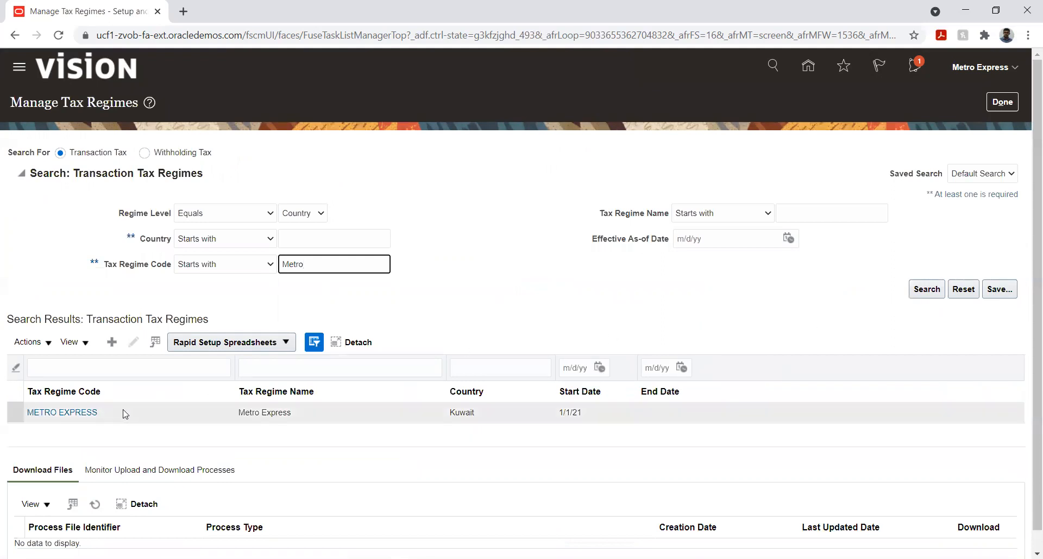
{"action": "left_click", "coordinate": [133, 341]}
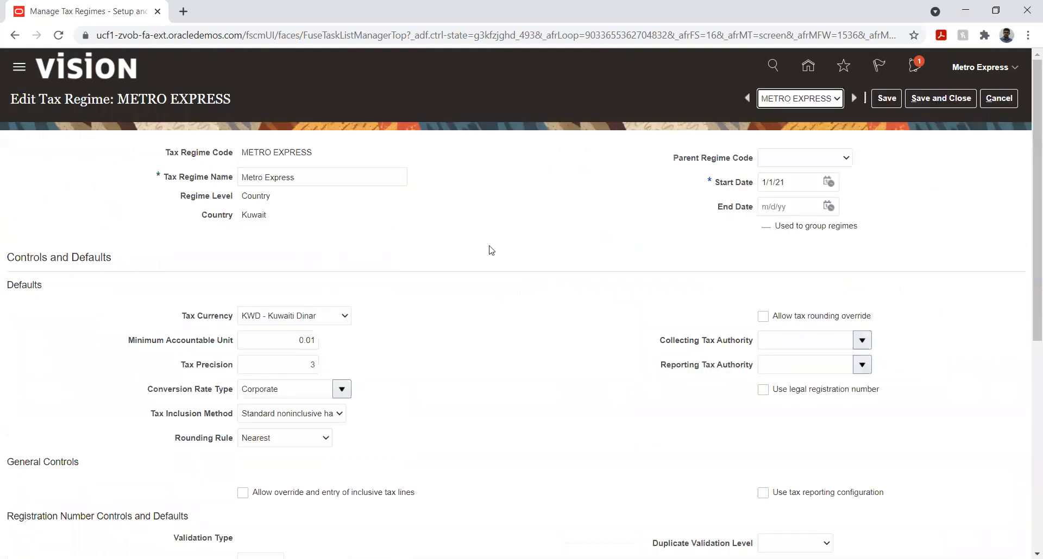
- Set both the collecting and reporting tax authority of the METRO EXPRESS regime to Kuwait Tax Authority, accepting the update to associated records
{"action": "scroll", "coordinate": [503, 247], "scroll_direction": "down", "scroll_amount": 3}
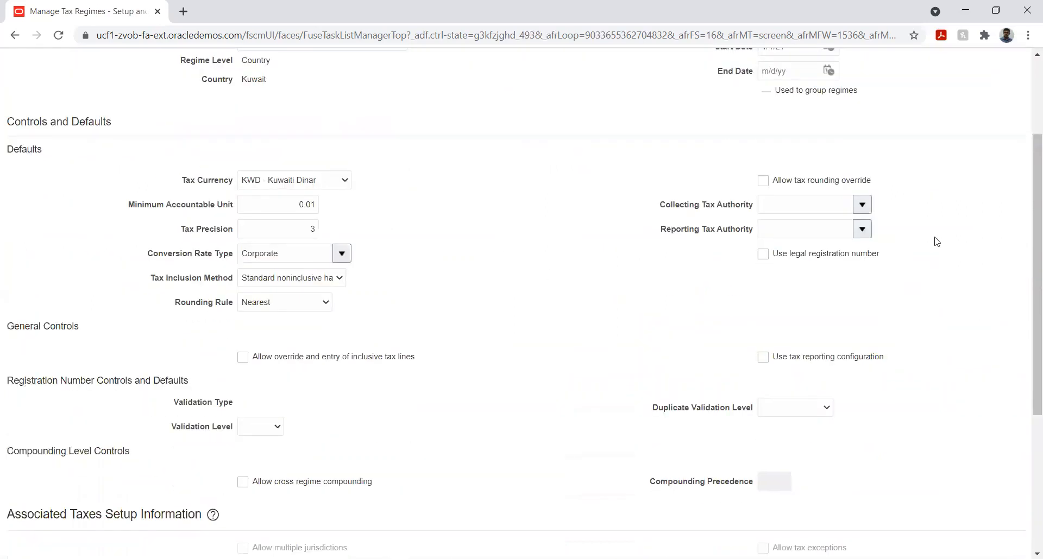
{"action": "left_click", "coordinate": [819, 209]}
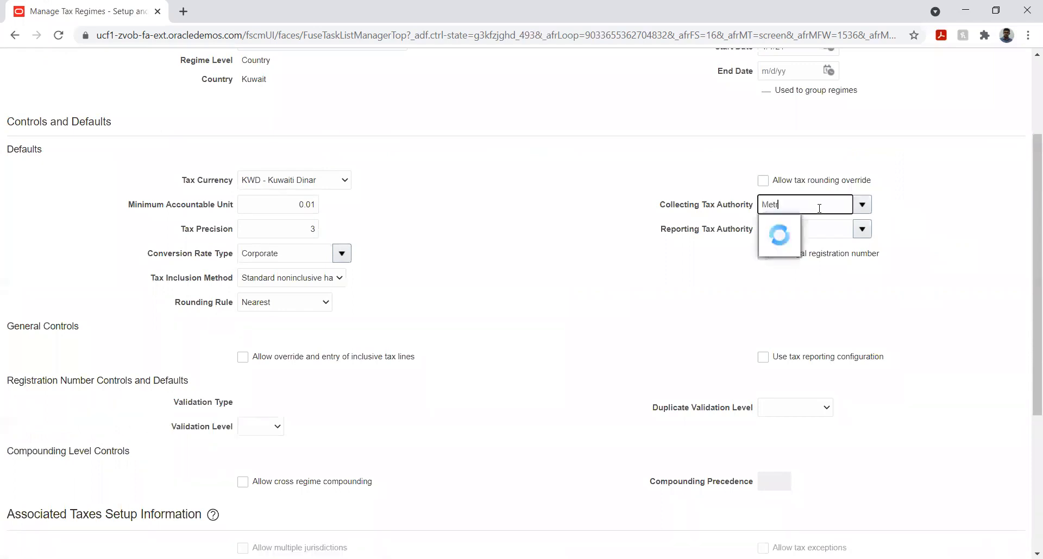
{"action": "double_click", "coordinate": [835, 201]}
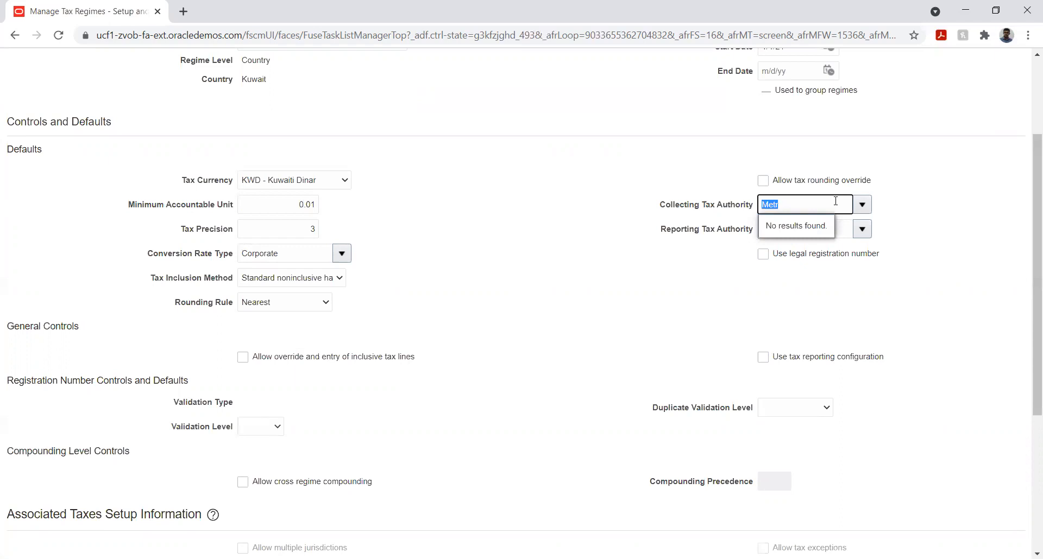
{"action": "key", "text": "BackSpace"}
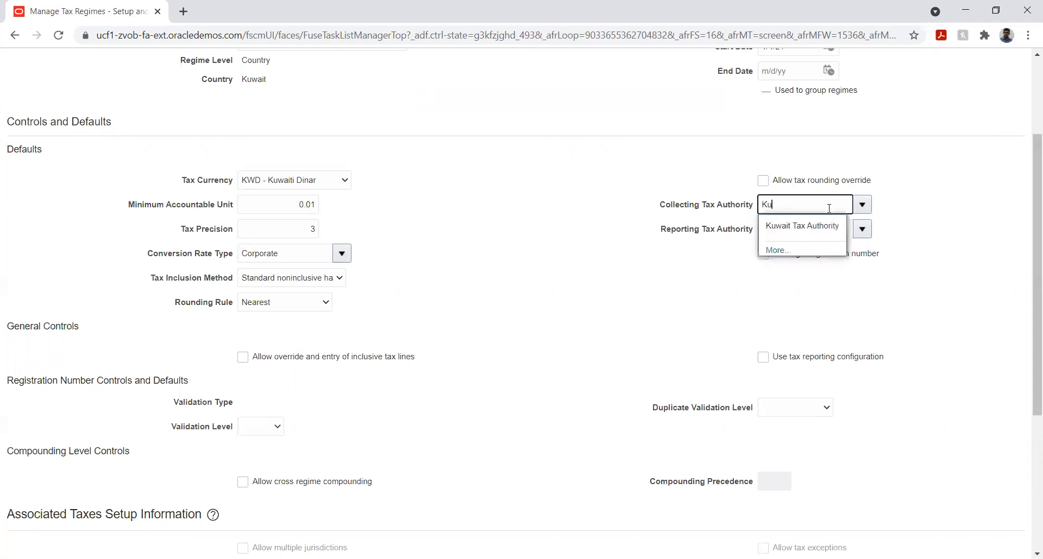
{"action": "left_click", "coordinate": [815, 227]}
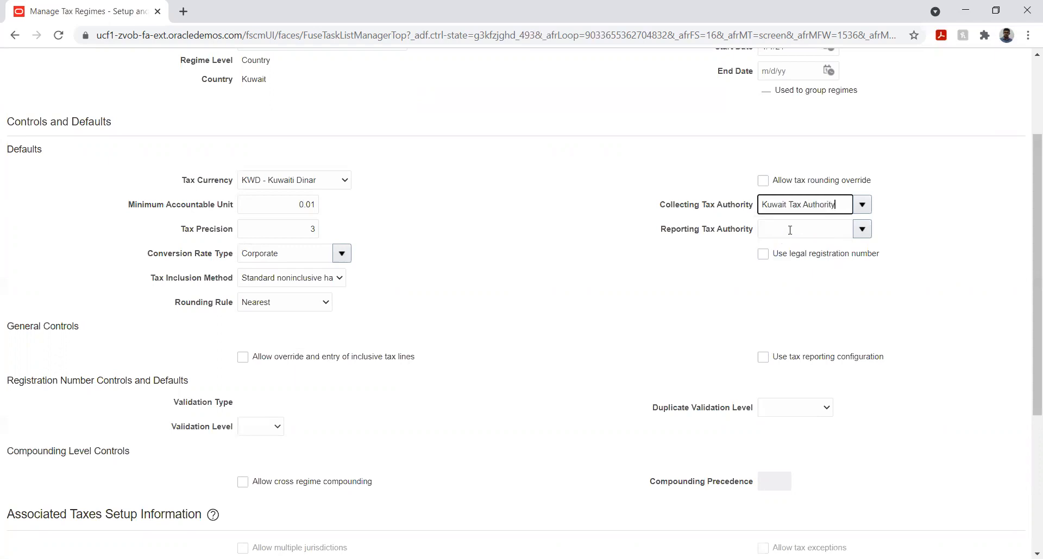
{"action": "left_click", "coordinate": [790, 230]}
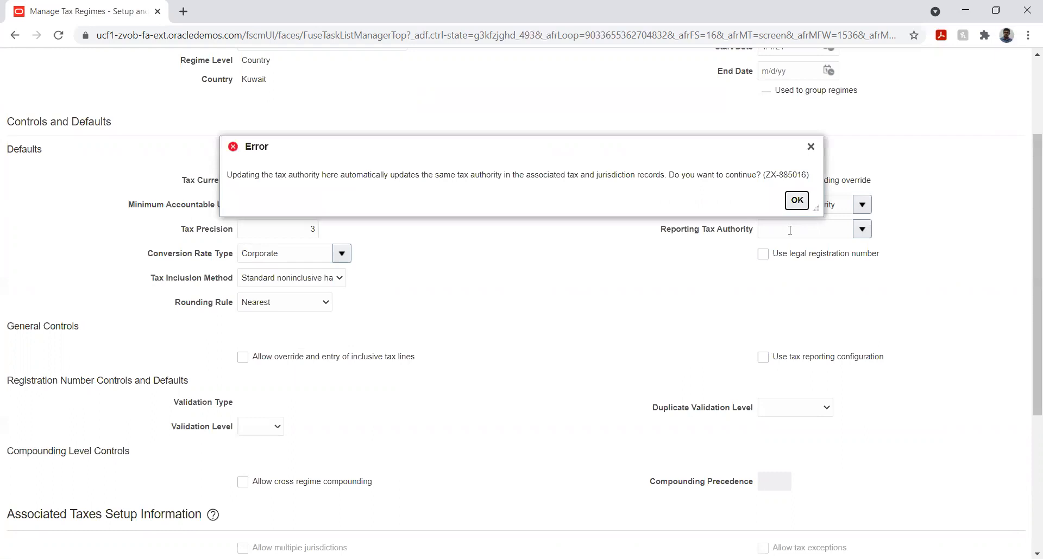
{"action": "left_click", "coordinate": [797, 201]}
{"action": "key", "text": "Tab"}
{"action": "left_click", "coordinate": [797, 201]}
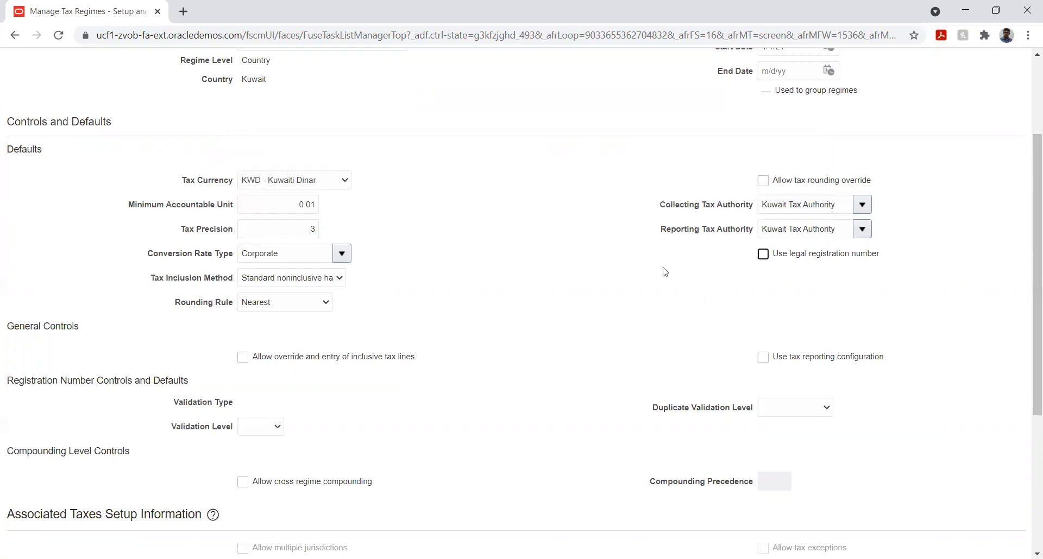
- Save and close the METRO EXPRESS tax regime and return to the implementation project's task list
{"action": "scroll", "coordinate": [1029, 226], "scroll_direction": "up", "scroll_amount": 2}
{"action": "left_click", "coordinate": [888, 100]}
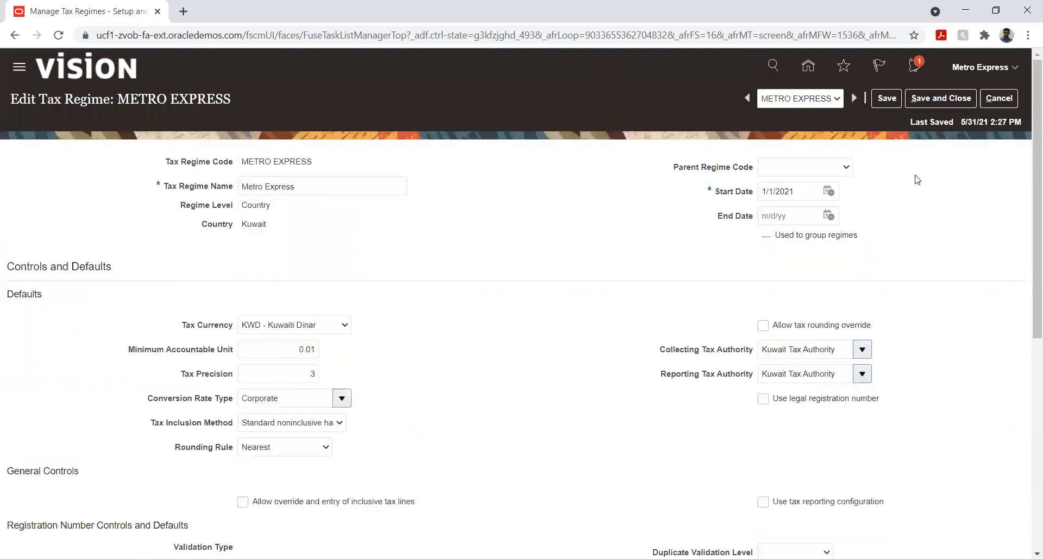
{"action": "left_click", "coordinate": [933, 100]}
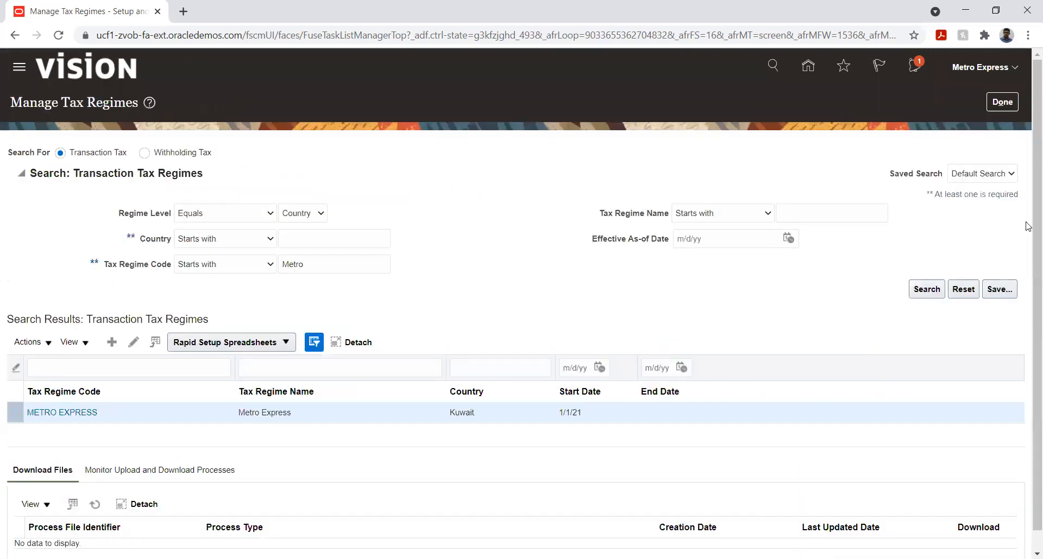
{"action": "left_click", "coordinate": [1003, 103]}
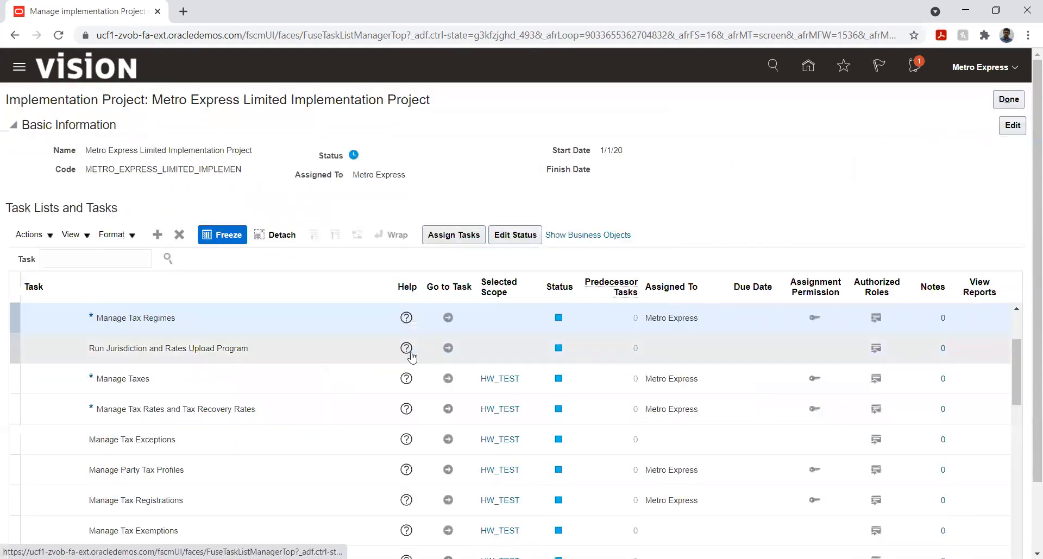
{"action": "left_click", "coordinate": [448, 379]}
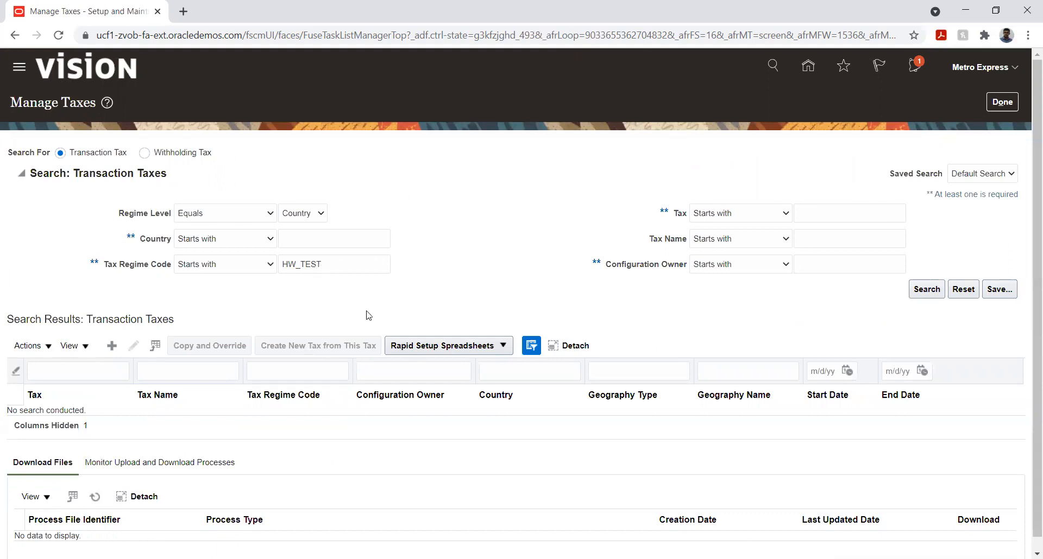
{"action": "left_click", "coordinate": [1002, 102]}
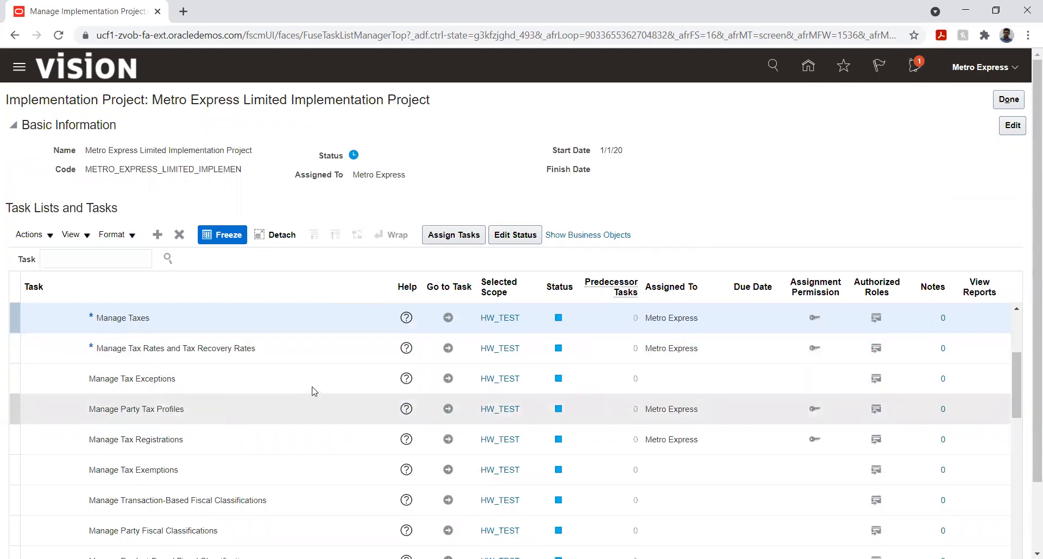
{"action": "left_click", "coordinate": [448, 350]}
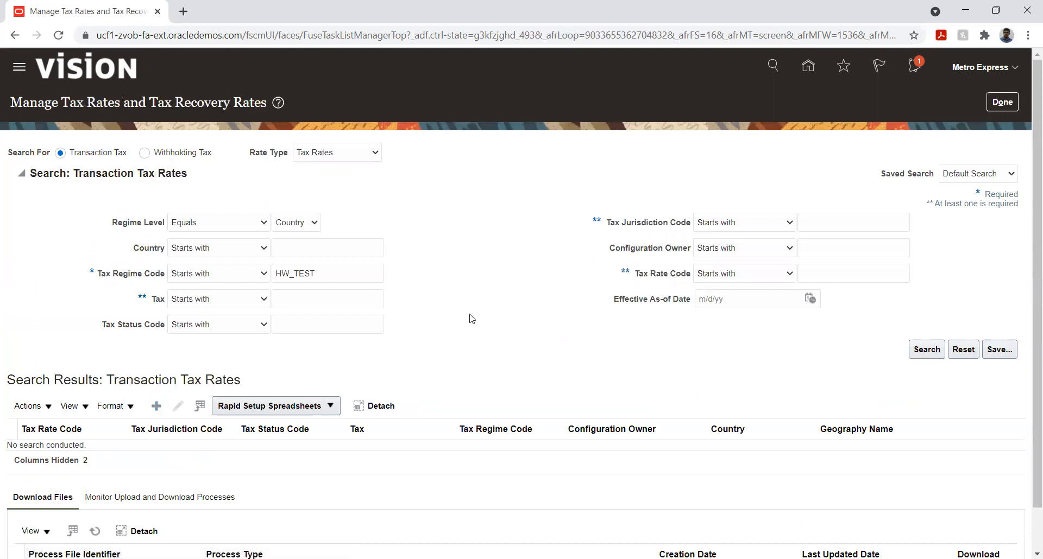
{"action": "left_click", "coordinate": [158, 407]}
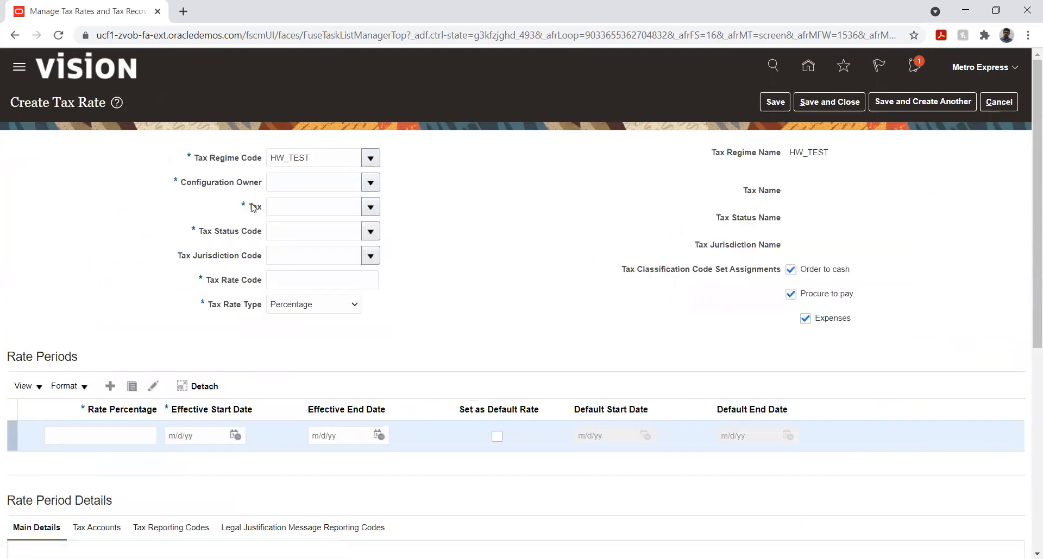
{"action": "double_click", "coordinate": [331, 153]}
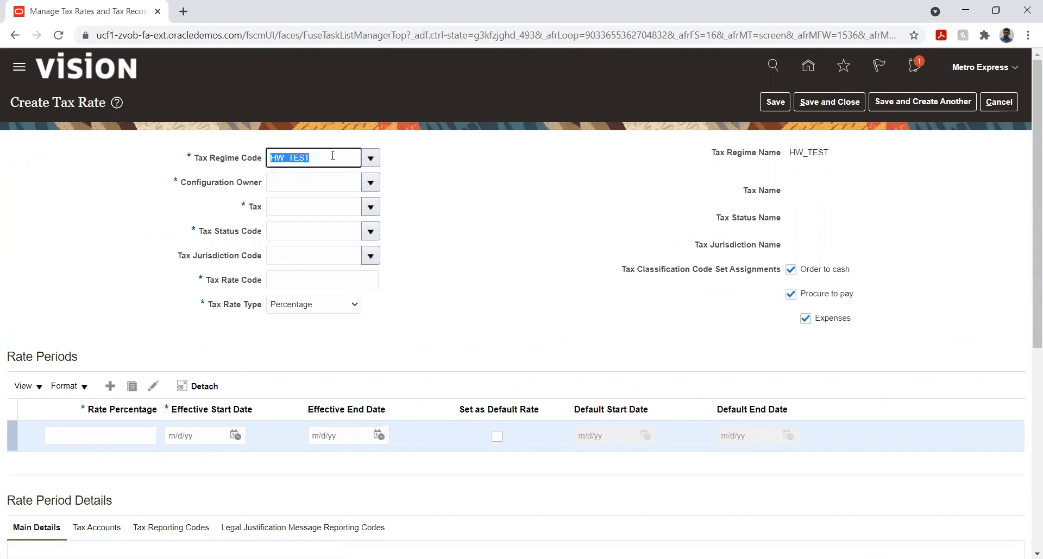
{"action": "type", "text": "Metr"}
{"action": "key", "text": "Tab"}
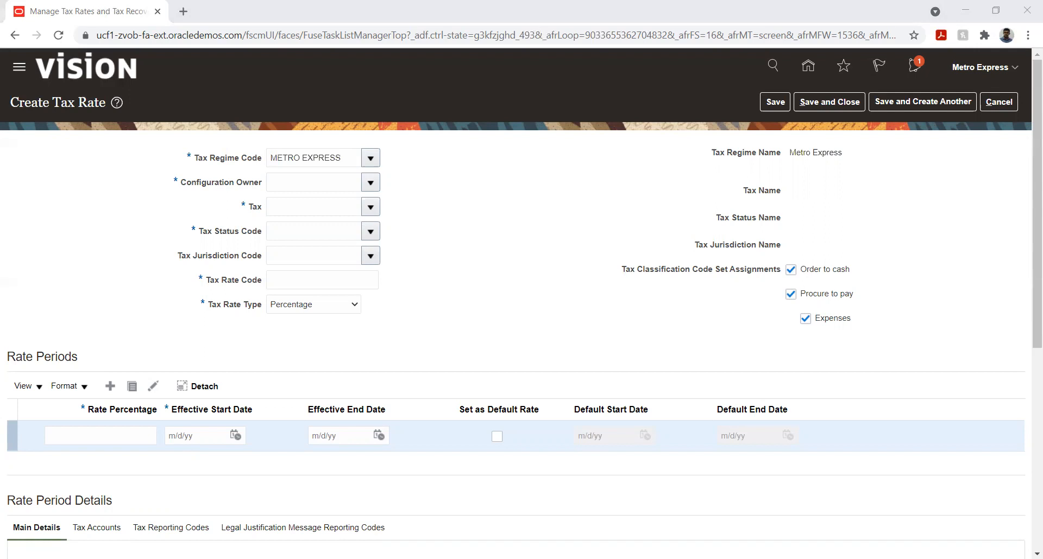
{"action": "left_click", "coordinate": [970, 11]}
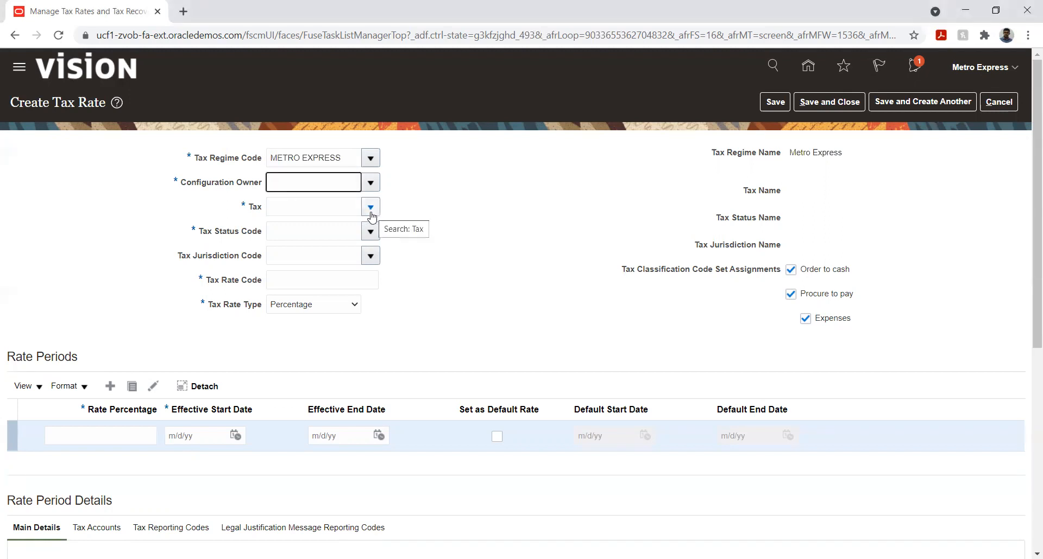
{"action": "left_click", "coordinate": [371, 183]}
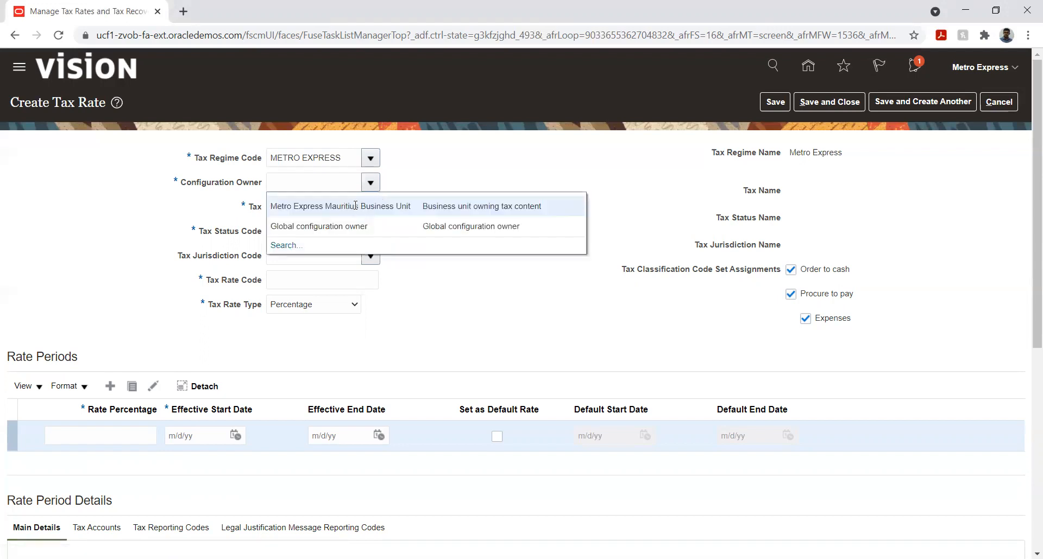
{"action": "left_click", "coordinate": [356, 206]}
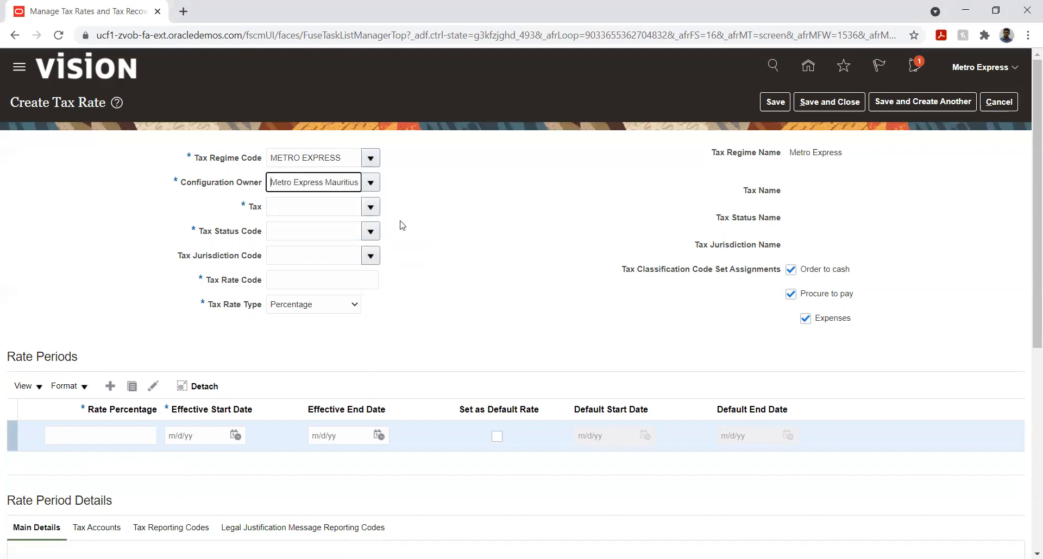
{"action": "left_click", "coordinate": [368, 212]}
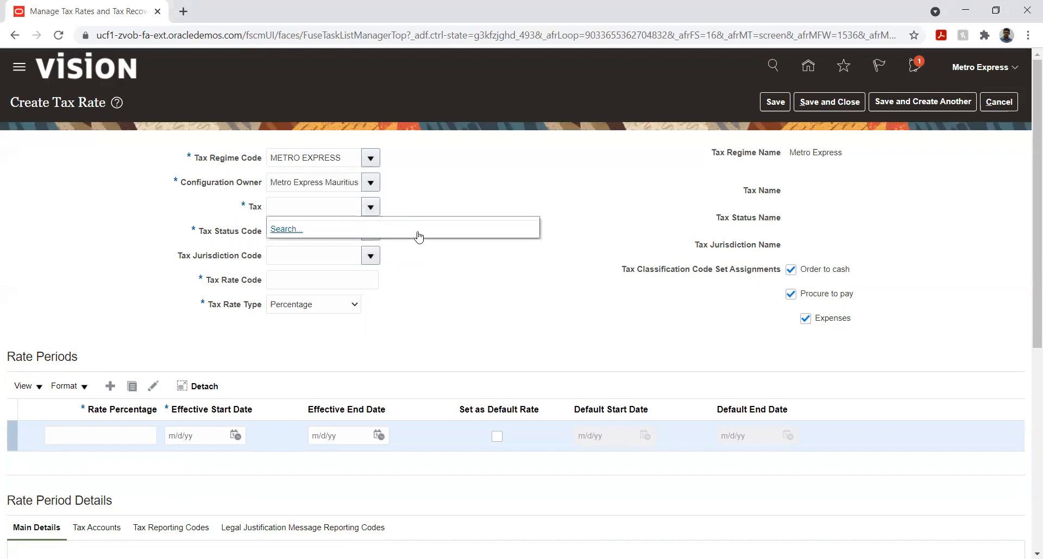
{"action": "left_click", "coordinate": [443, 194]}
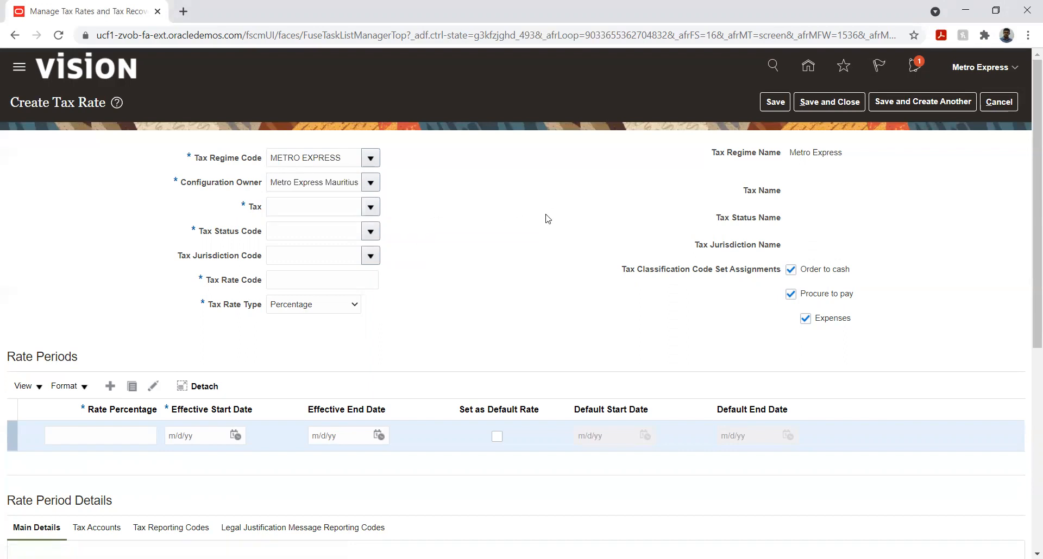
{"action": "left_click", "coordinate": [998, 102]}
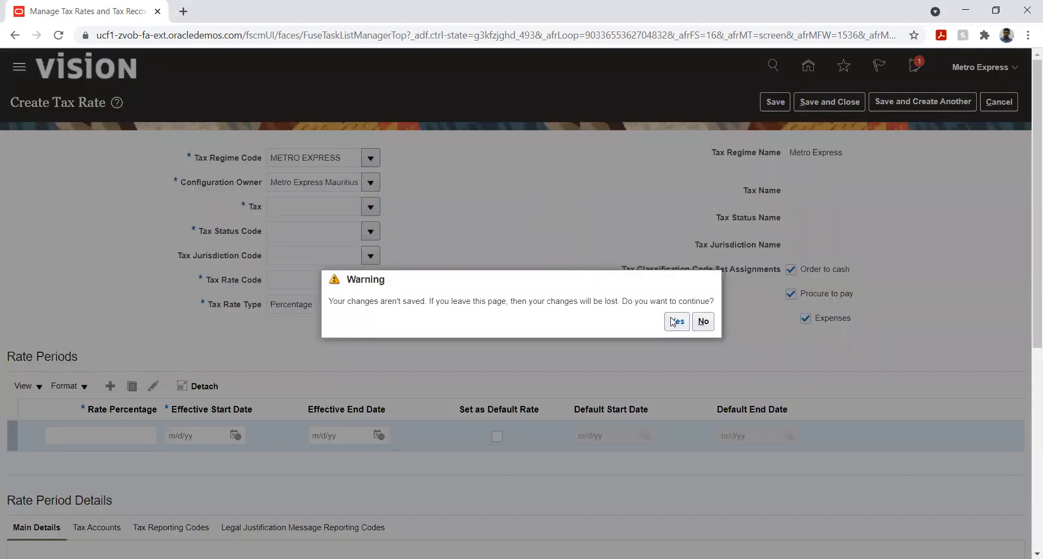
{"action": "left_click", "coordinate": [674, 325]}
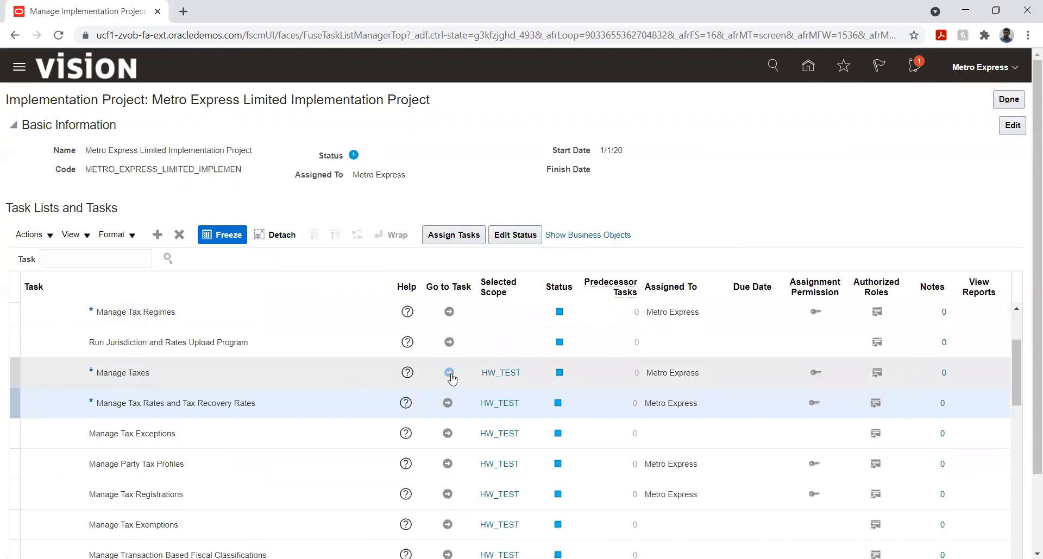
- Go to the Manage Taxes task and create a tax under regime METRO EXPRESS with Metro Express Mauritius Business Unit as configuration owner
{"action": "left_click", "coordinate": [450, 374]}
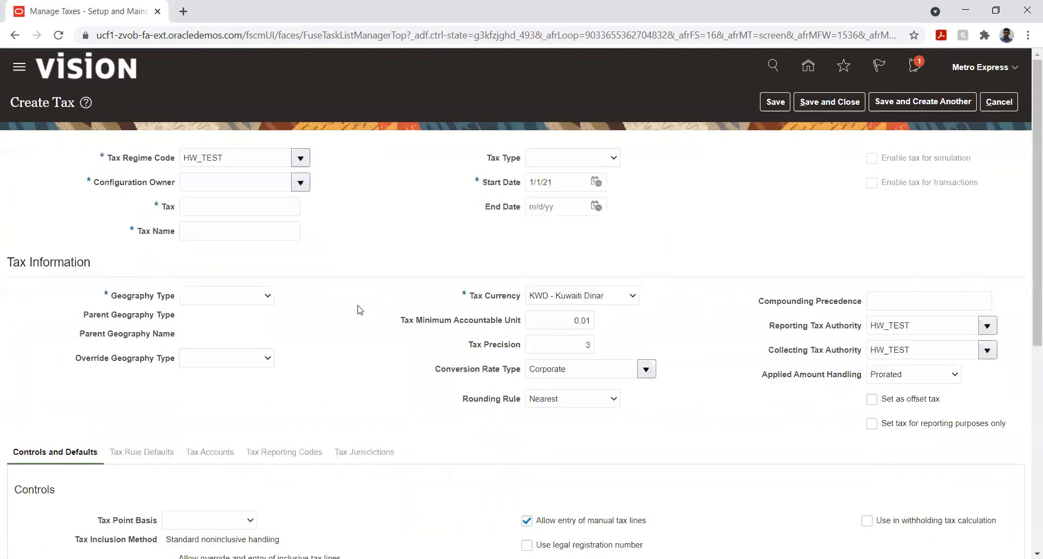
{"action": "left_click", "coordinate": [301, 183]}
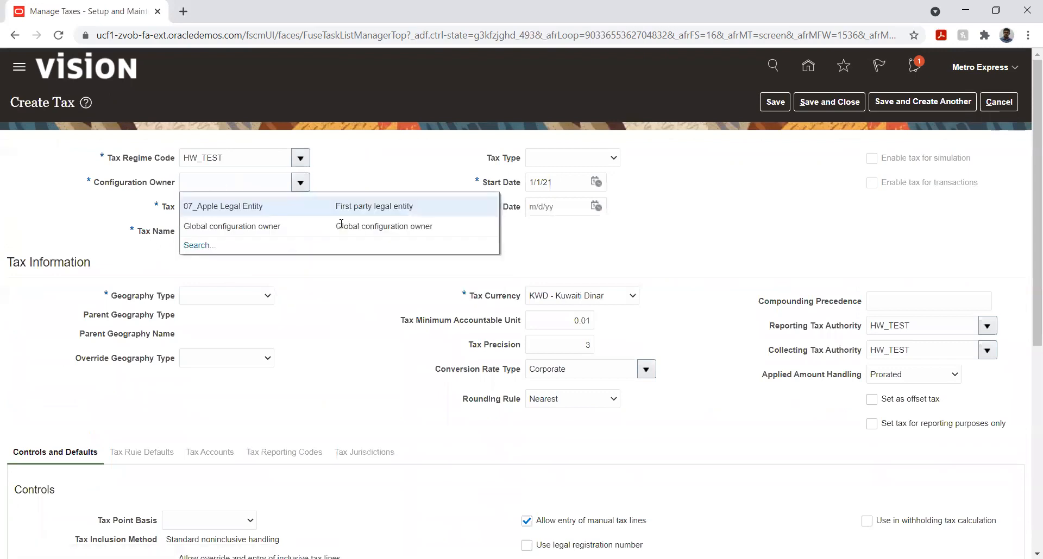
{"action": "left_click", "coordinate": [270, 159]}
{"action": "double_click", "coordinate": [270, 158]}
{"action": "type", "text": "Met"}
{"action": "key", "text": "Tab"}
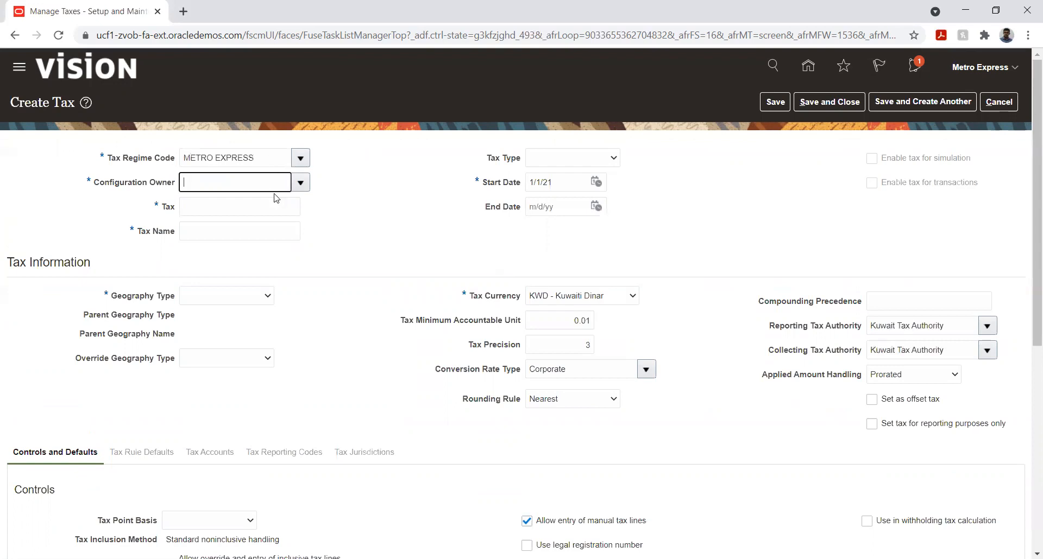
{"action": "left_click", "coordinate": [300, 183]}
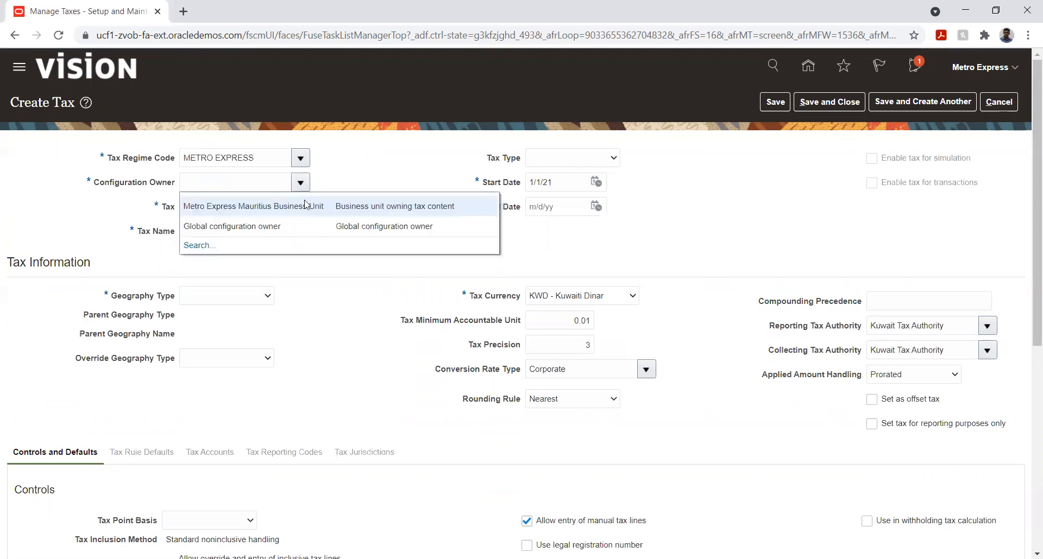
{"action": "left_click", "coordinate": [292, 206]}
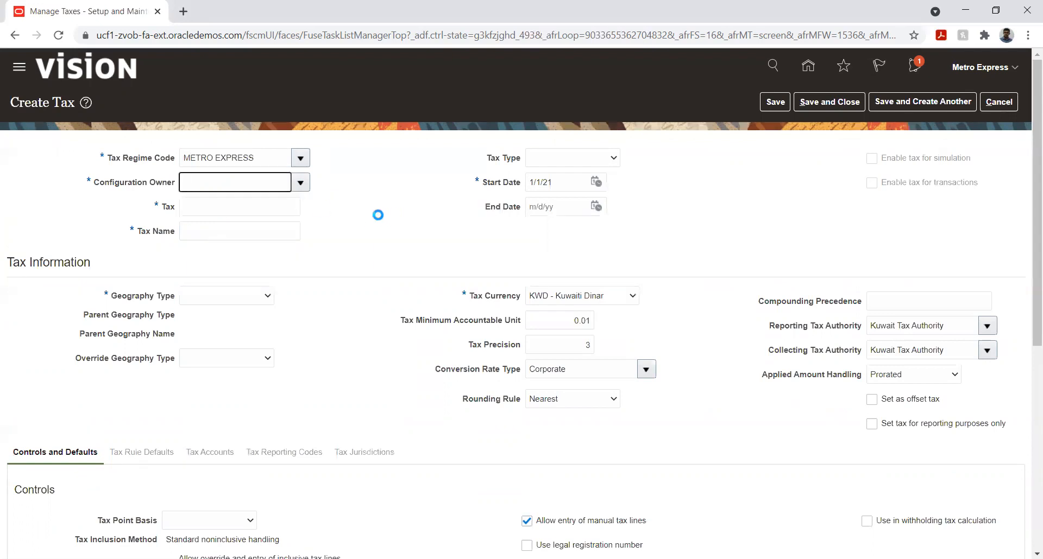
- Enter FITR as the new tax's code and Std rated - Full recovery as its tax name
{"action": "left_click", "coordinate": [262, 209]}
{"action": "type", "text": "Fl"}
{"action": "type", "text": "TR"}
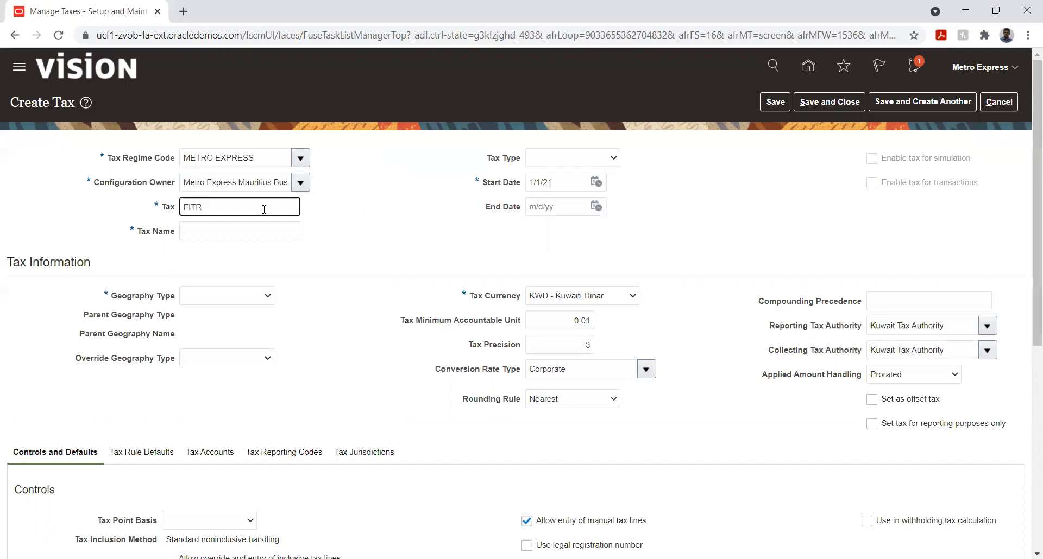
{"action": "key", "text": "Tab"}
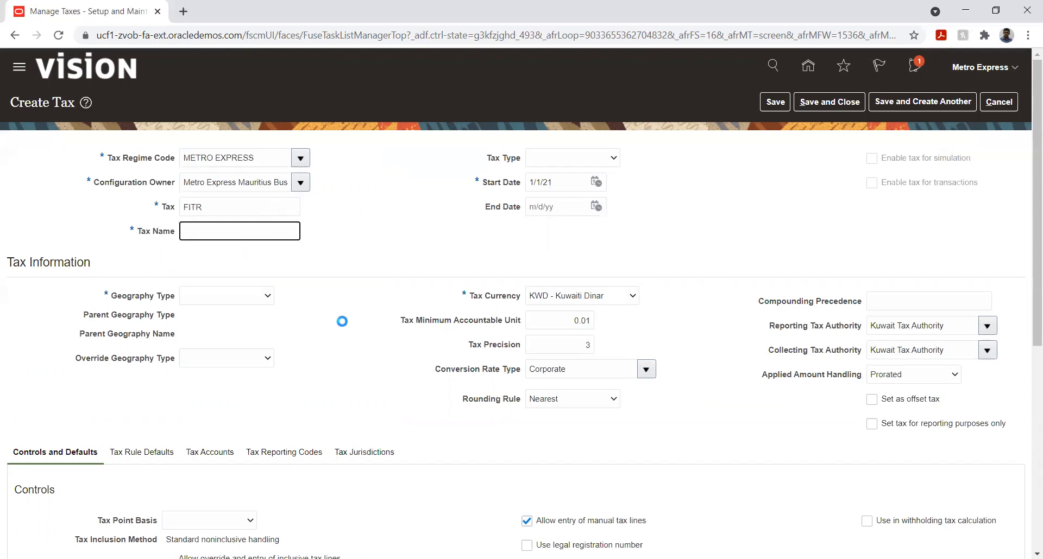
{"action": "key", "text": "alt+Tab"}
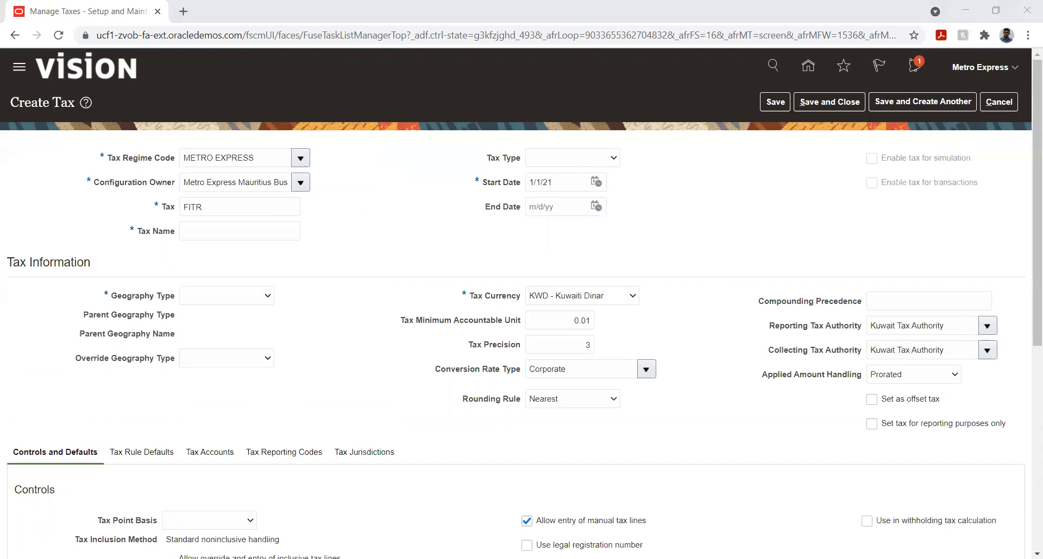
{"action": "key", "text": "alt+Tab"}
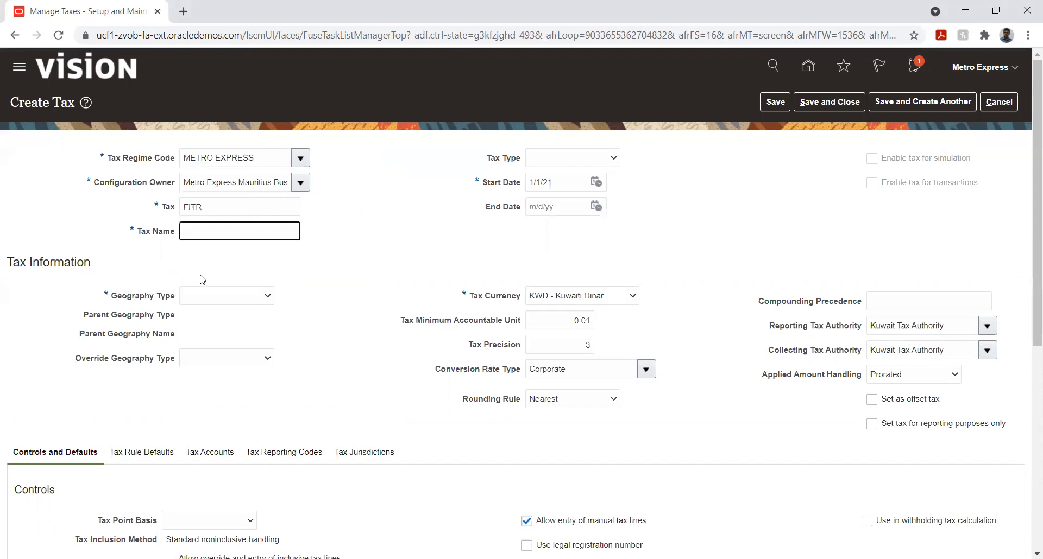
{"action": "type", "text": "Std rated - Full recovery"}
{"action": "key", "text": "Tab"}
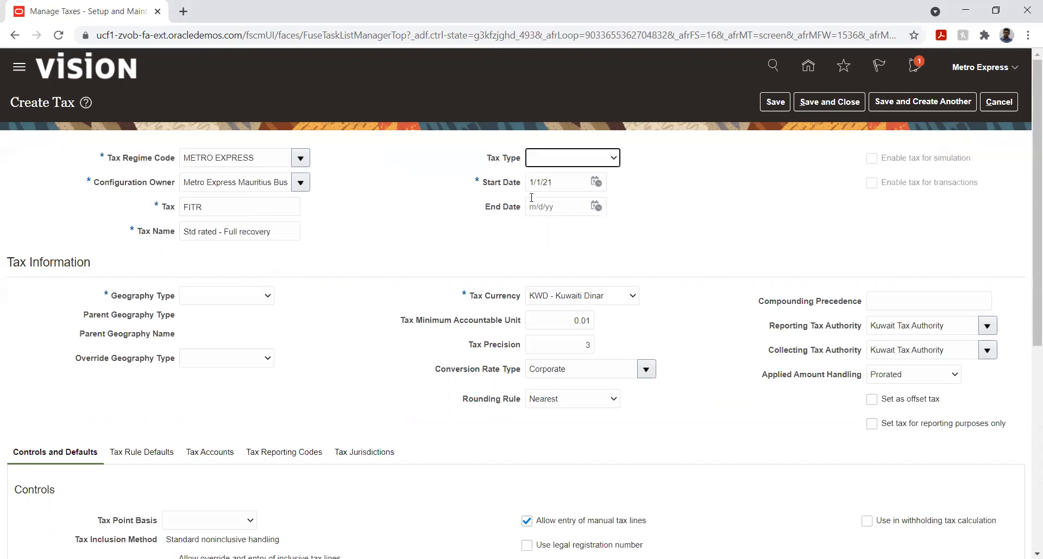
- Set the new FITR tax's type to VAT and its geography type to COUNTRY
{"action": "left_click", "coordinate": [578, 162]}
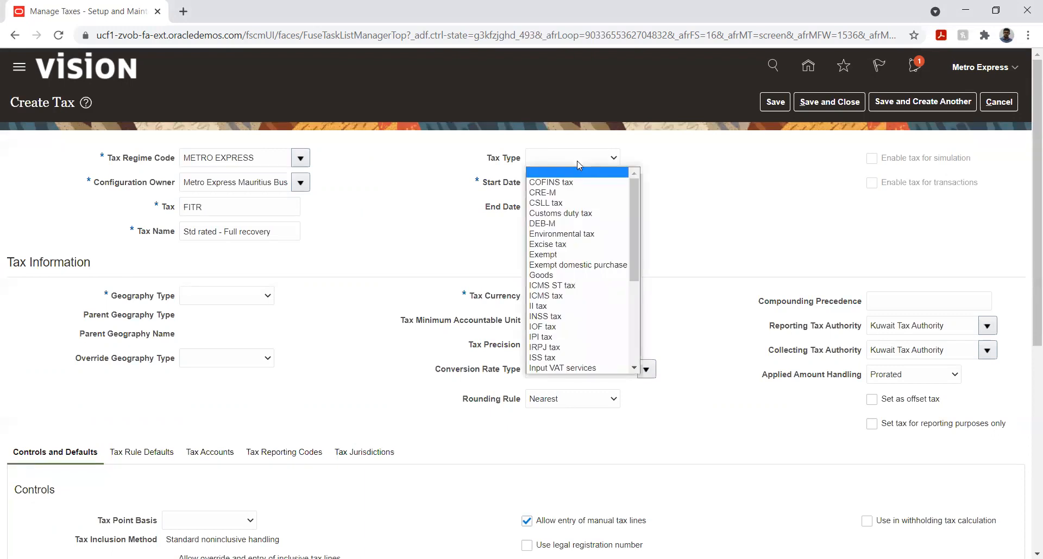
{"action": "scroll", "coordinate": [563, 258], "scroll_direction": "down", "scroll_amount": 3}
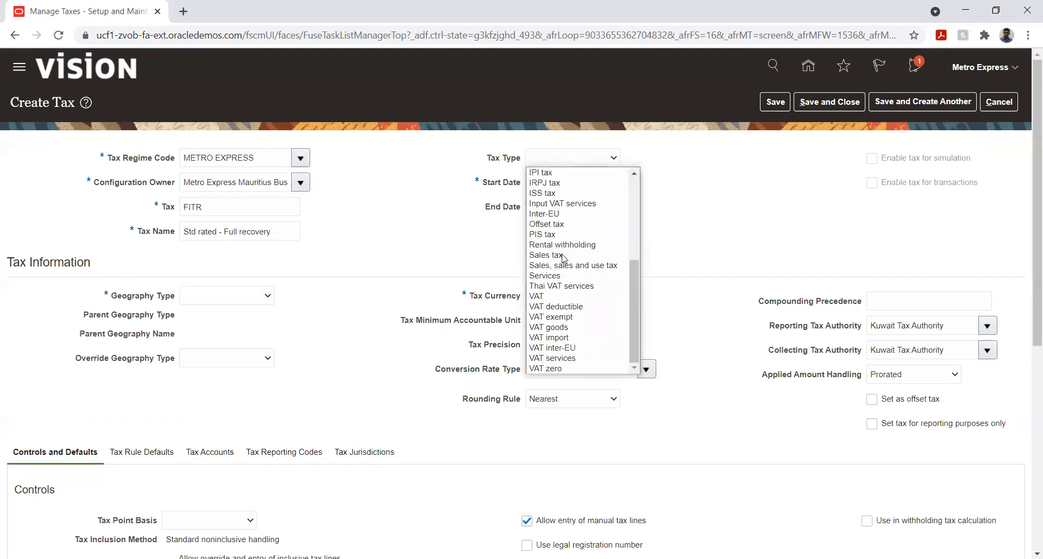
{"action": "left_click", "coordinate": [543, 290]}
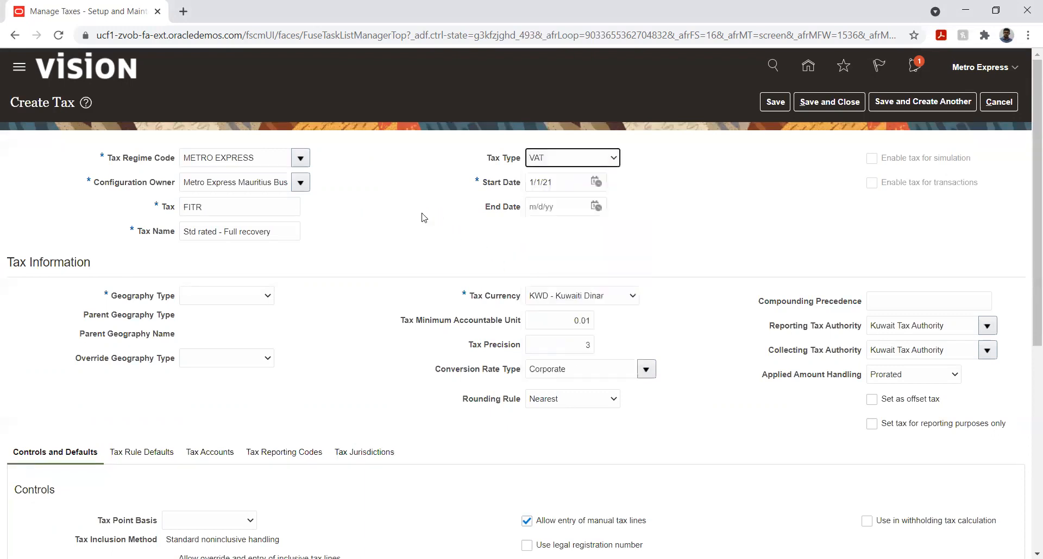
{"action": "left_click", "coordinate": [238, 298]}
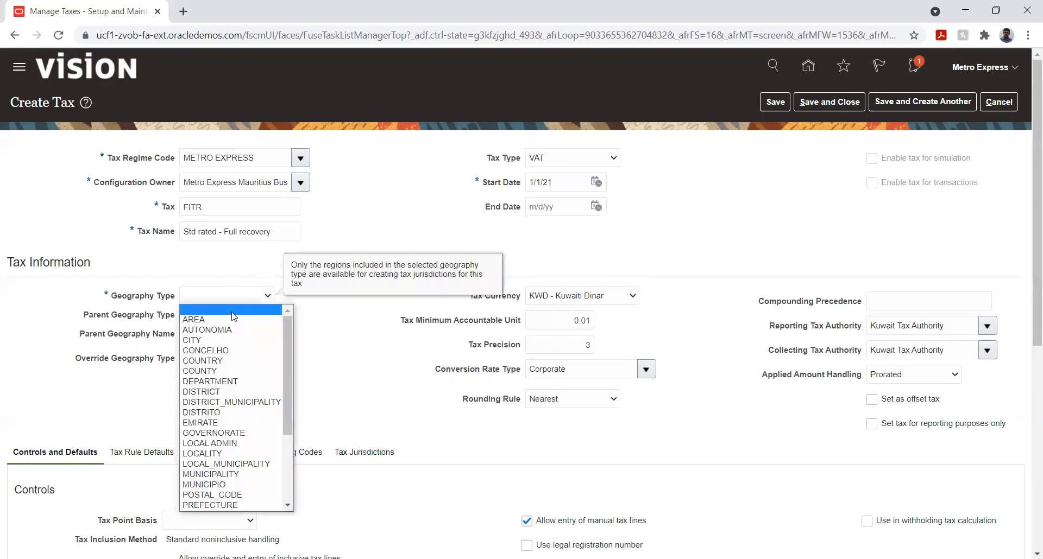
{"action": "left_click", "coordinate": [228, 363]}
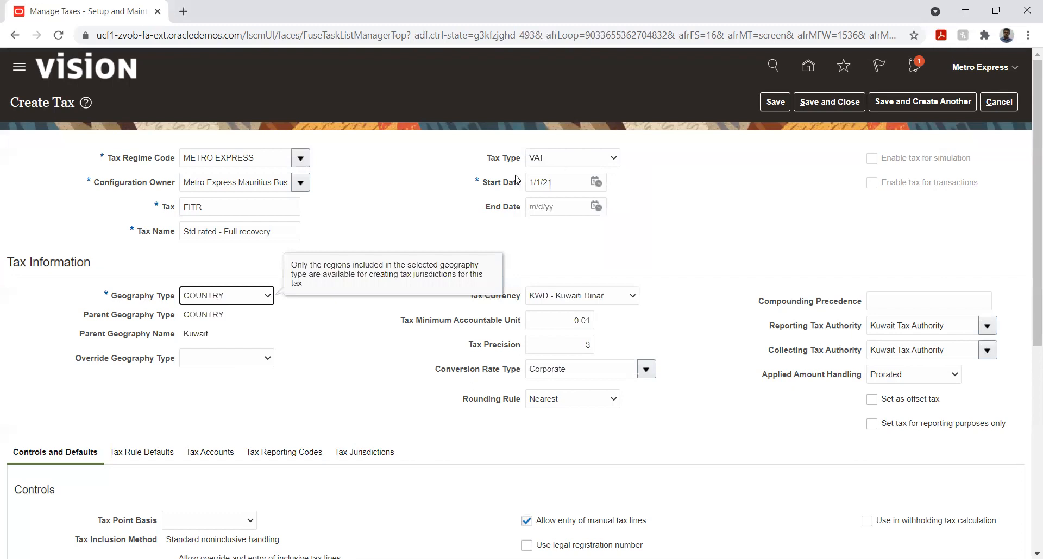
{"action": "left_click", "coordinate": [356, 214]}
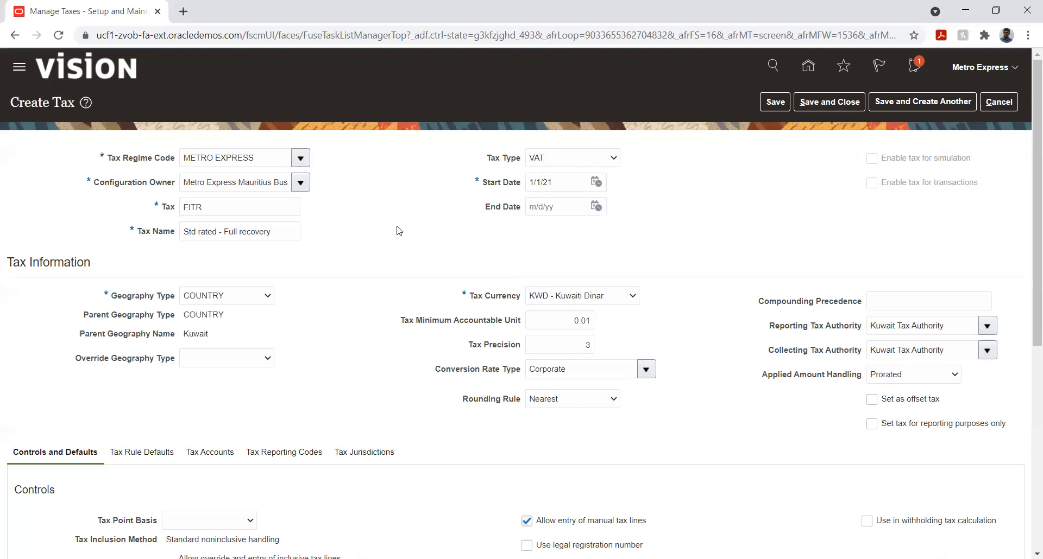
- Examine the FITR tax's rule defaults, including the options for tax applicability
{"action": "scroll", "coordinate": [398, 281], "scroll_direction": "down", "scroll_amount": 1}
{"action": "scroll", "coordinate": [398, 281], "scroll_direction": "up", "scroll_amount": 1}
{"action": "scroll", "coordinate": [356, 223], "scroll_direction": "down", "scroll_amount": 1}
{"action": "scroll", "coordinate": [357, 223], "scroll_direction": "up", "scroll_amount": 1}
{"action": "scroll", "coordinate": [298, 349], "scroll_direction": "down", "scroll_amount": 1}
{"action": "left_click", "coordinate": [131, 388]}
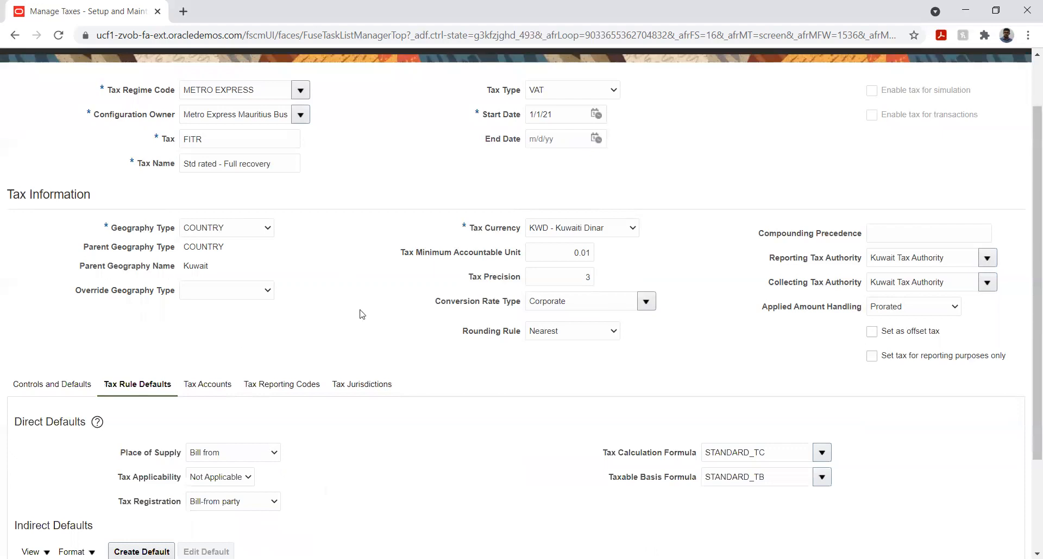
{"action": "scroll", "coordinate": [702, 228], "scroll_direction": "down", "scroll_amount": 1}
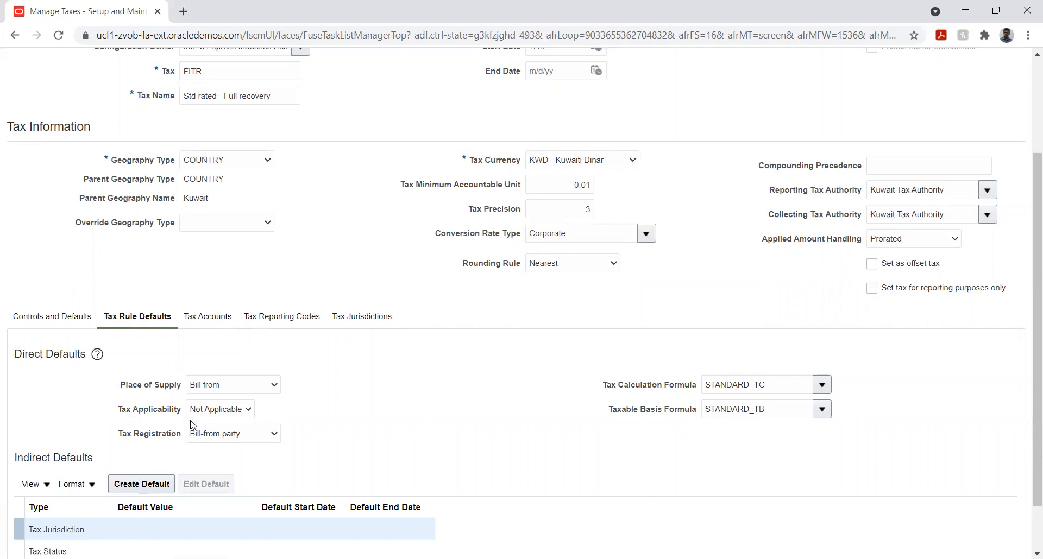
{"action": "left_click", "coordinate": [212, 411]}
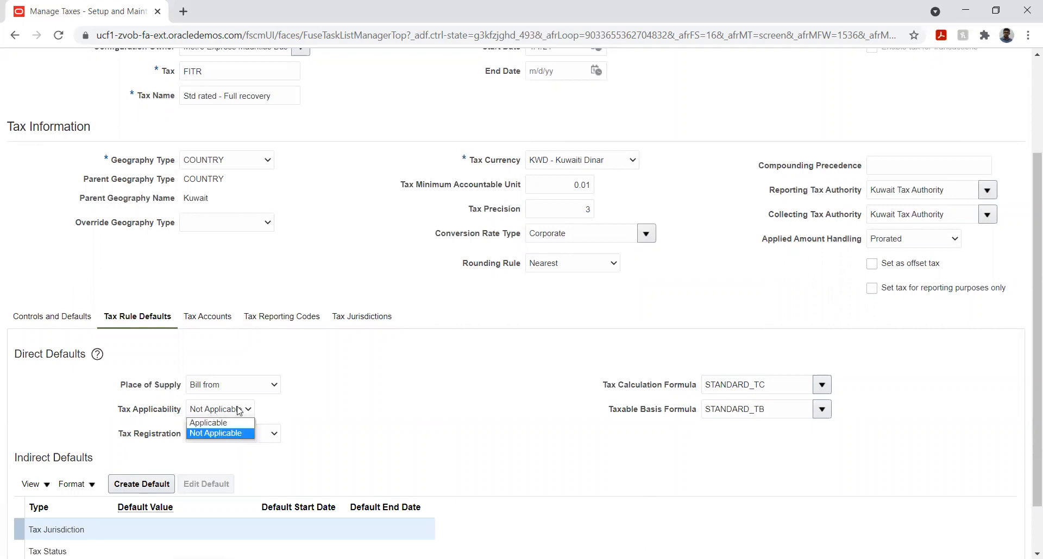
{"action": "left_click", "coordinate": [343, 423]}
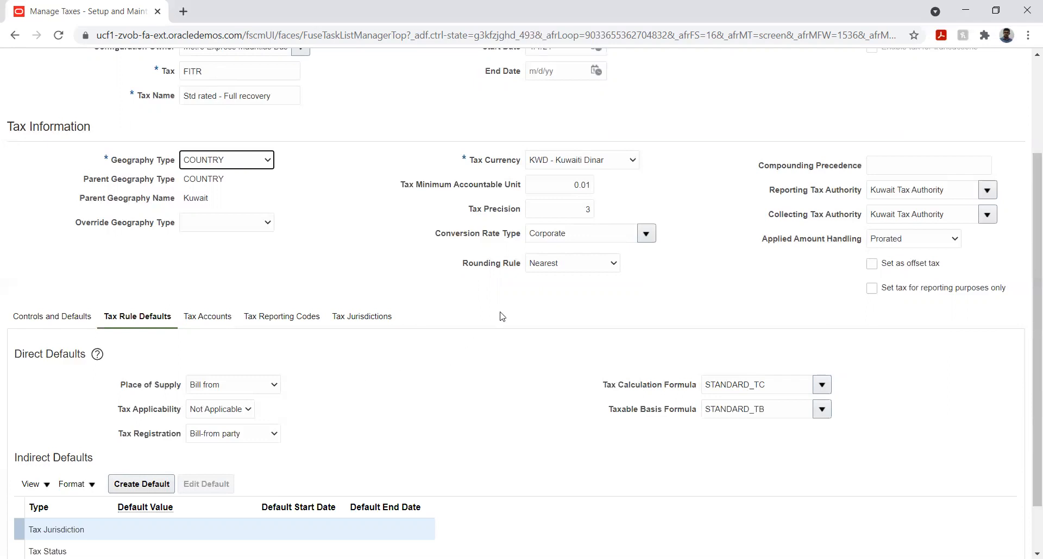
{"action": "scroll", "coordinate": [499, 313], "scroll_direction": "up", "scroll_amount": 3}
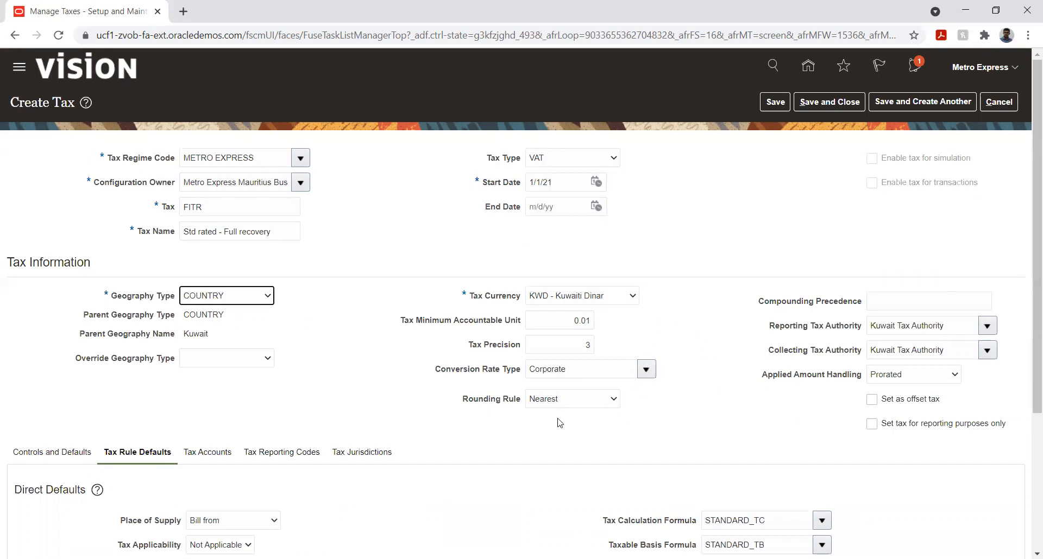
- In the tax's controls and defaults, set the tax point basis to Invoice and allow tax rounding override
{"action": "left_click", "coordinate": [63, 455]}
{"action": "left_click", "coordinate": [37, 456]}
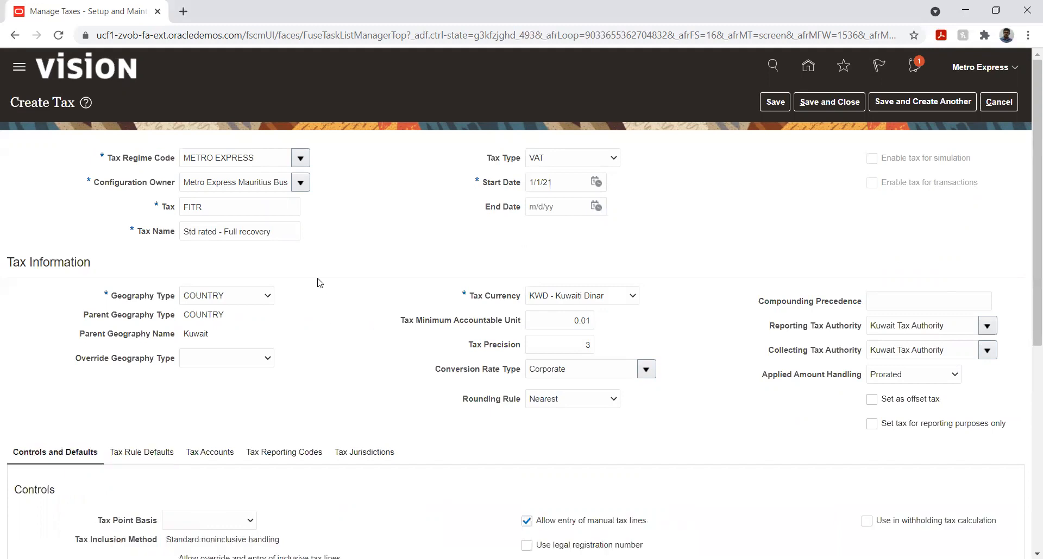
{"action": "scroll", "coordinate": [319, 284], "scroll_direction": "down", "scroll_amount": 5}
{"action": "scroll", "coordinate": [319, 283], "scroll_direction": "down", "scroll_amount": 1}
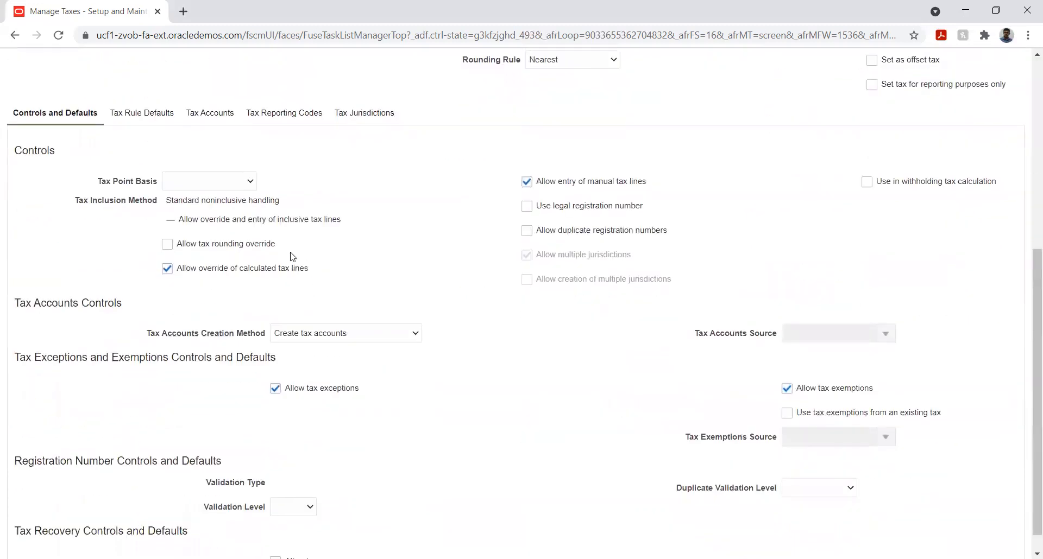
{"action": "left_click", "coordinate": [194, 186]}
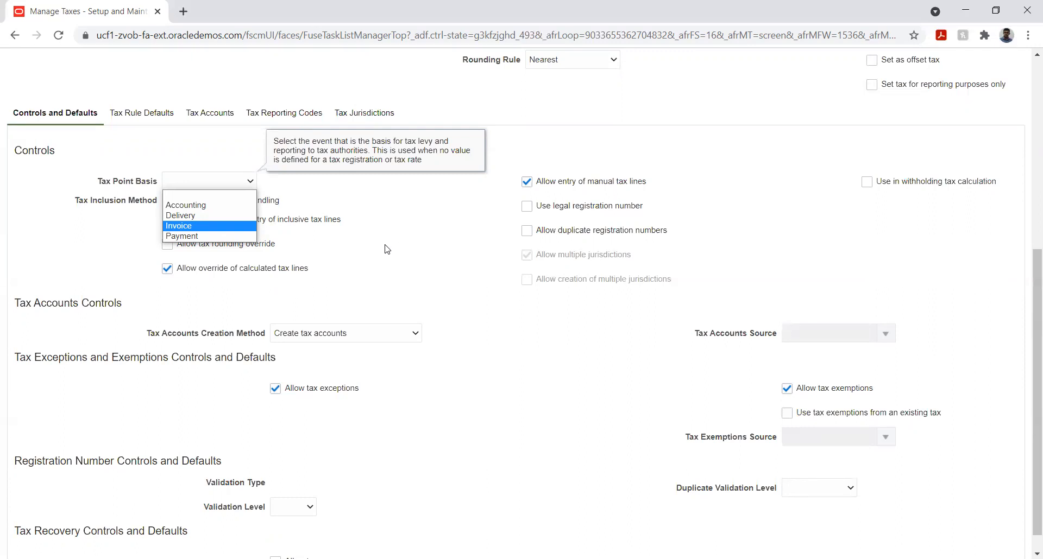
{"action": "left_click", "coordinate": [194, 227]}
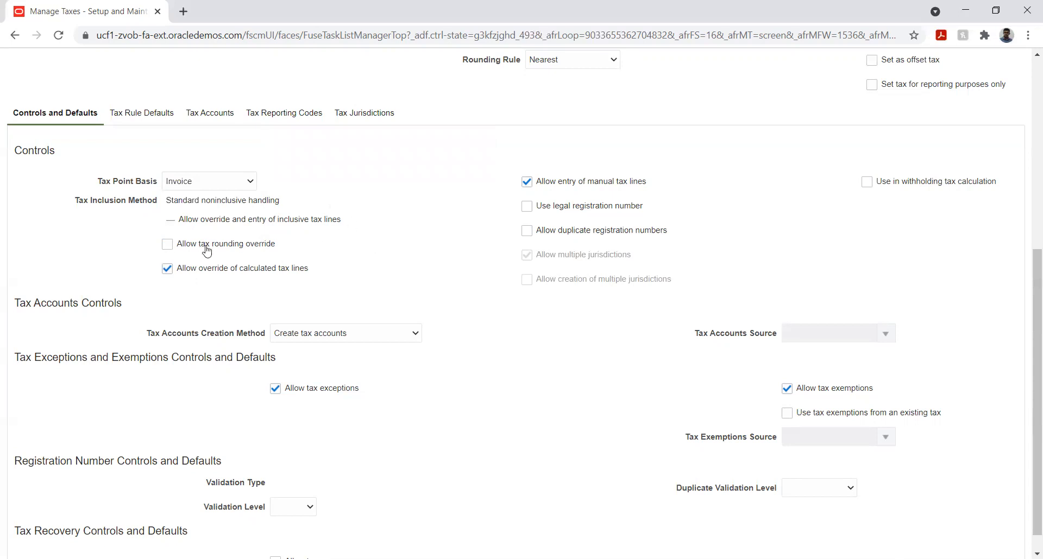
{"action": "left_click", "coordinate": [167, 246]}
{"action": "left_click", "coordinate": [471, 292]}
- Examine the available options for the tax accounts creation method
{"action": "scroll", "coordinate": [483, 293], "scroll_direction": "down", "scroll_amount": 1}
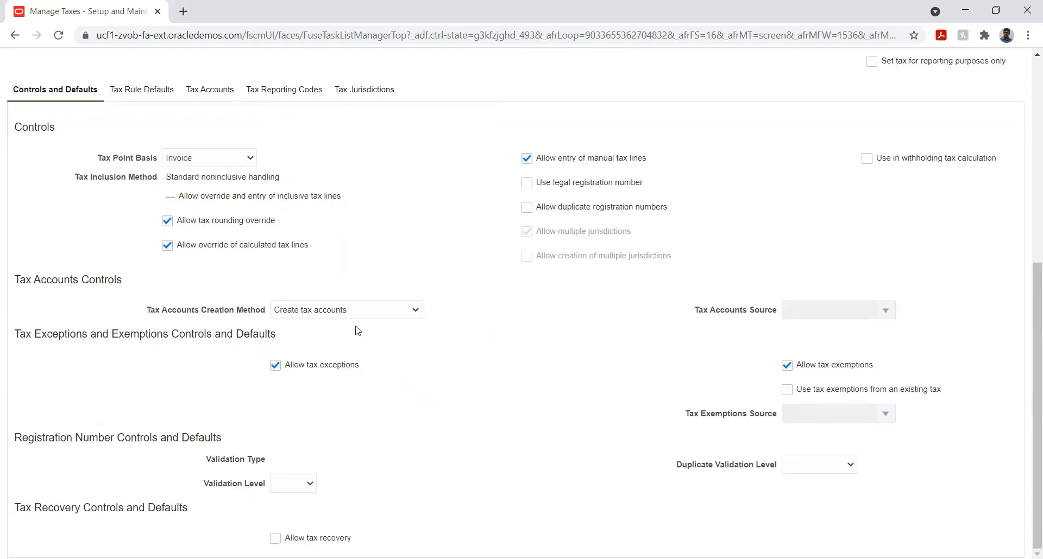
{"action": "left_click", "coordinate": [356, 311]}
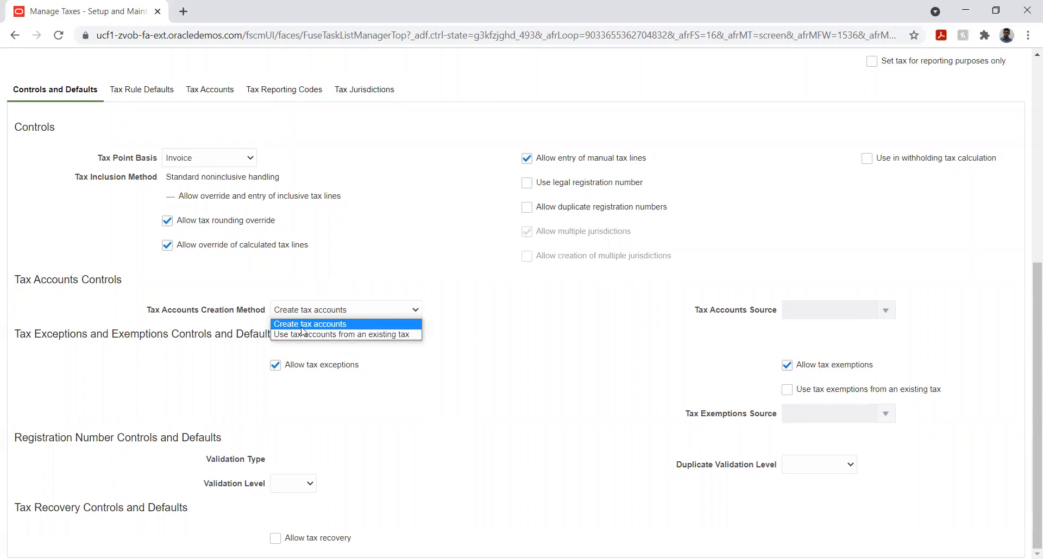
{"action": "left_click", "coordinate": [451, 321]}
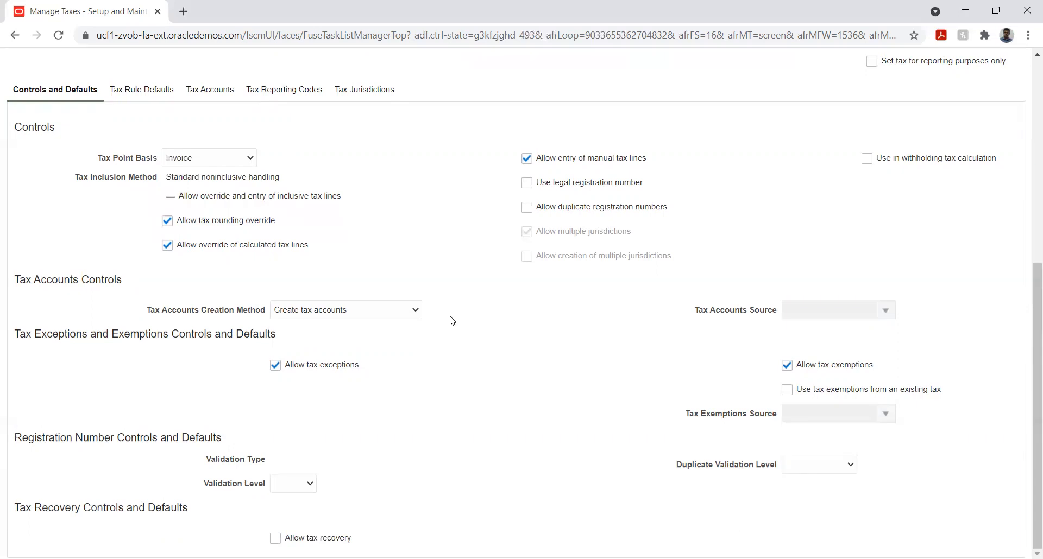
{"action": "left_click", "coordinate": [409, 314]}
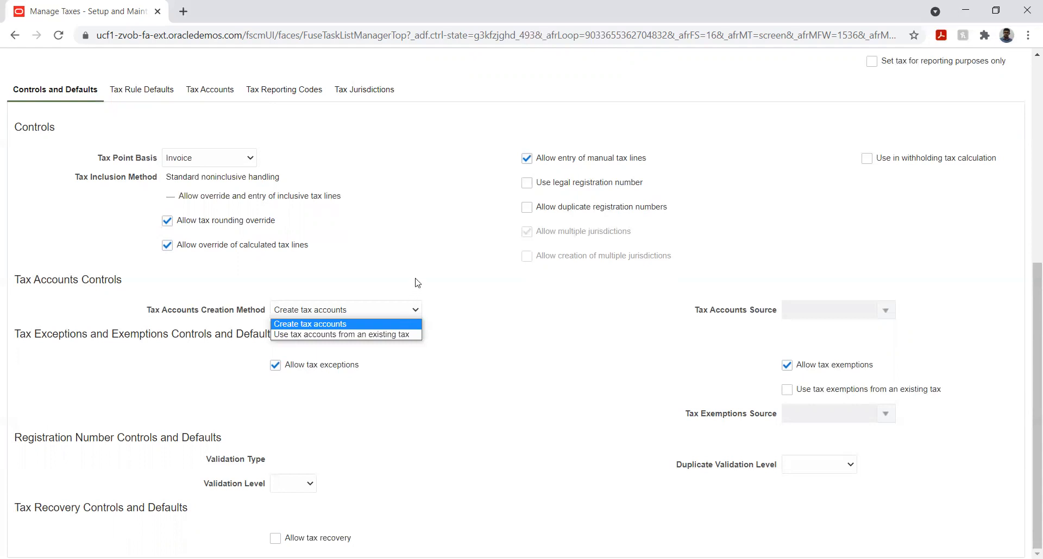
{"action": "left_click", "coordinate": [463, 279]}
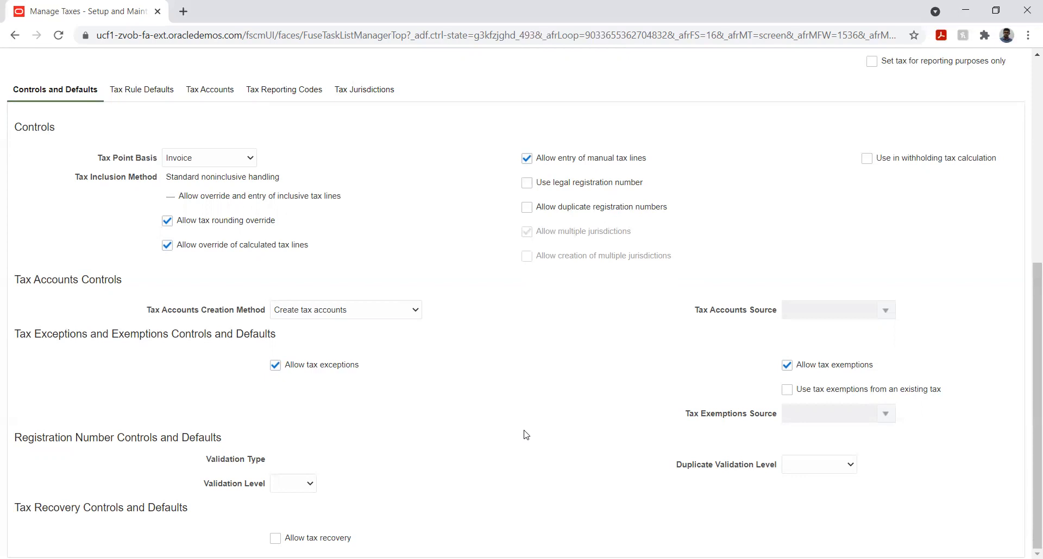
- Check the tax rule defaults once more and save the new FITR tax
{"action": "left_click", "coordinate": [149, 89]}
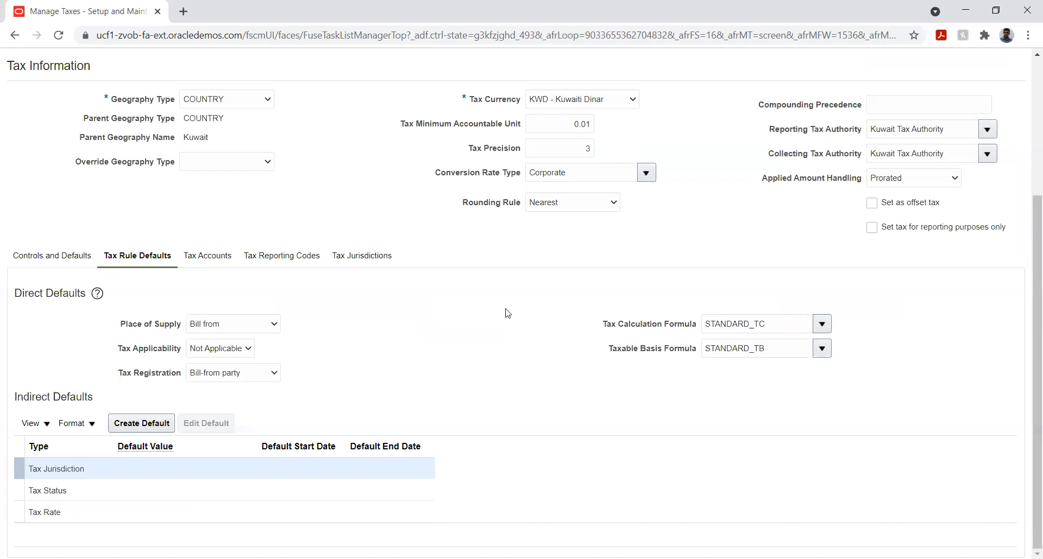
{"action": "scroll", "coordinate": [736, 198], "scroll_direction": "up", "scroll_amount": 4}
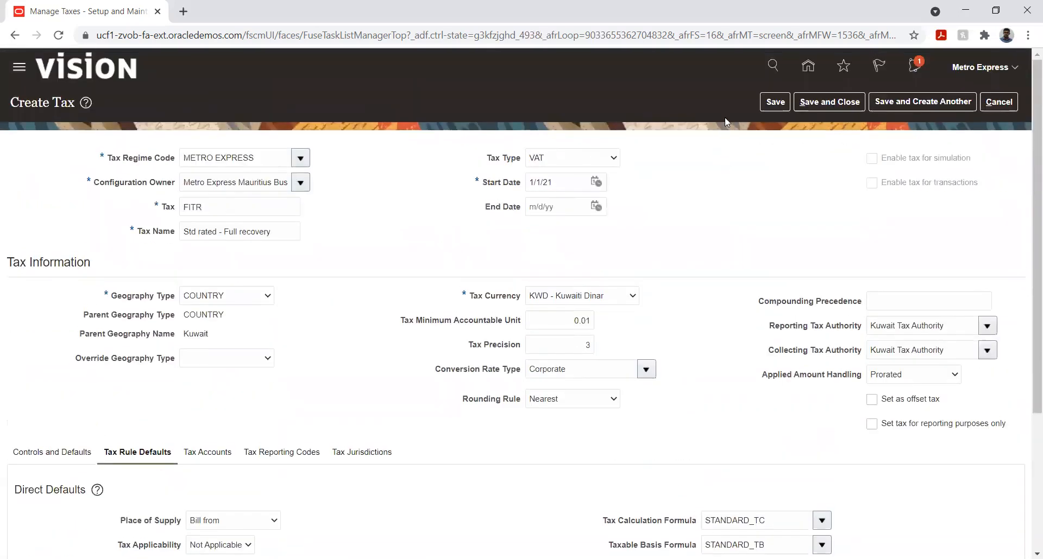
{"action": "left_click", "coordinate": [774, 103]}
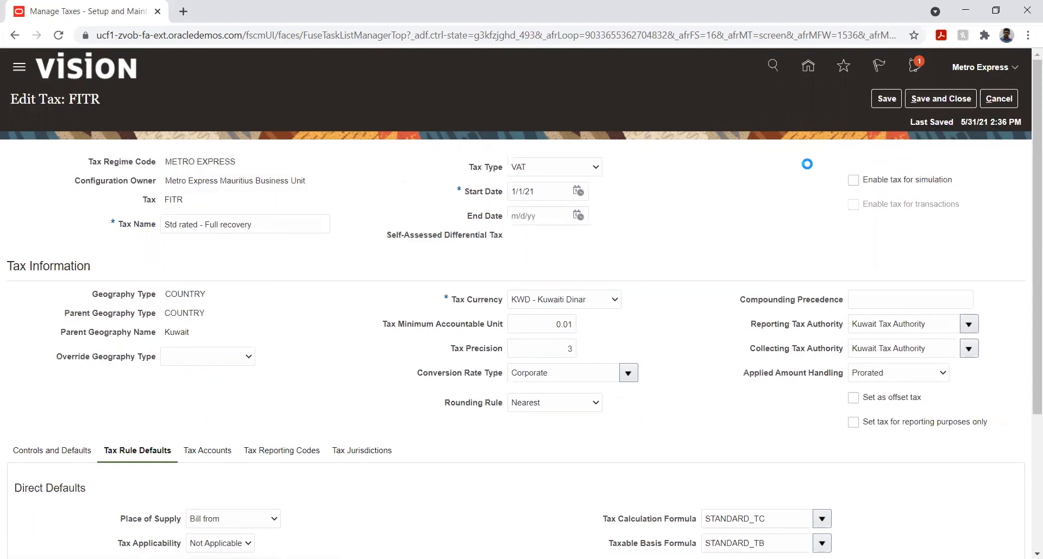
- Enable the FITR tax for simulation and for transactions
{"action": "left_click", "coordinate": [853, 181]}
{"action": "left_click", "coordinate": [852, 206]}
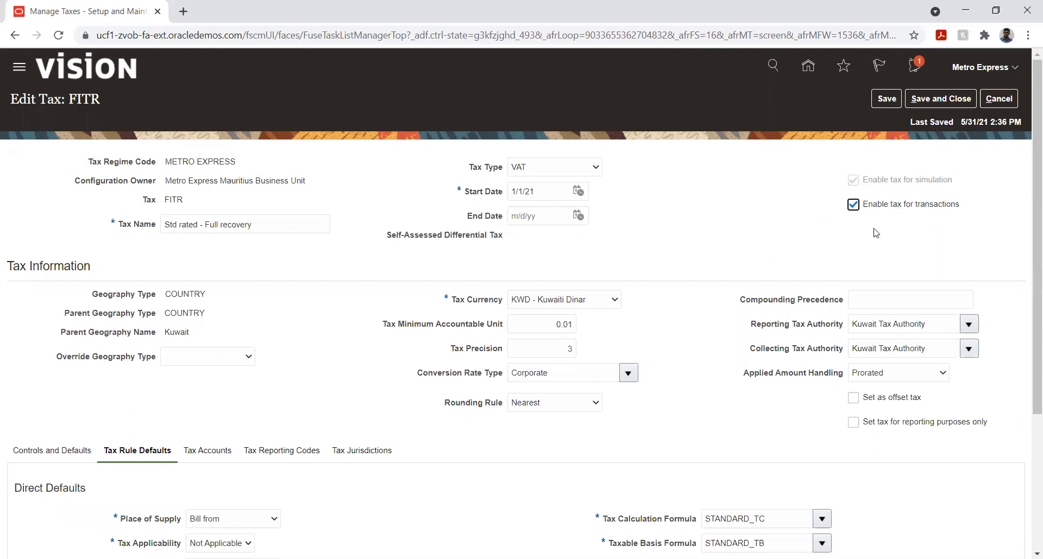
{"action": "left_click_drag", "start_coordinate": [1033, 203], "coordinate": [1030, 262]}
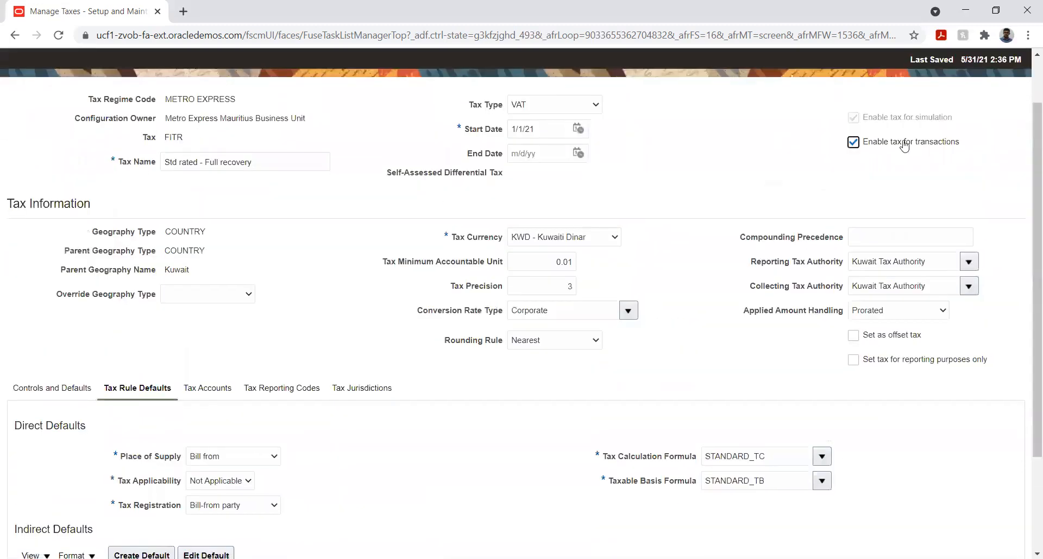
{"action": "scroll", "coordinate": [1017, 214], "scroll_direction": "up", "scroll_amount": 2}
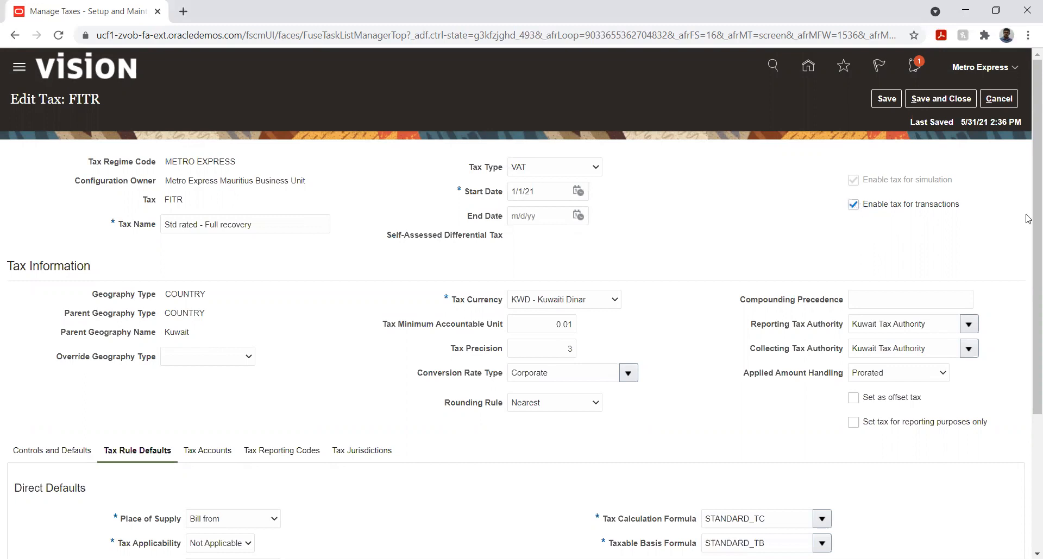
- Set the FITR tax's default tax applicability to Applicable and try to save the tax
{"action": "scroll", "coordinate": [410, 364], "scroll_direction": "down", "scroll_amount": 3}
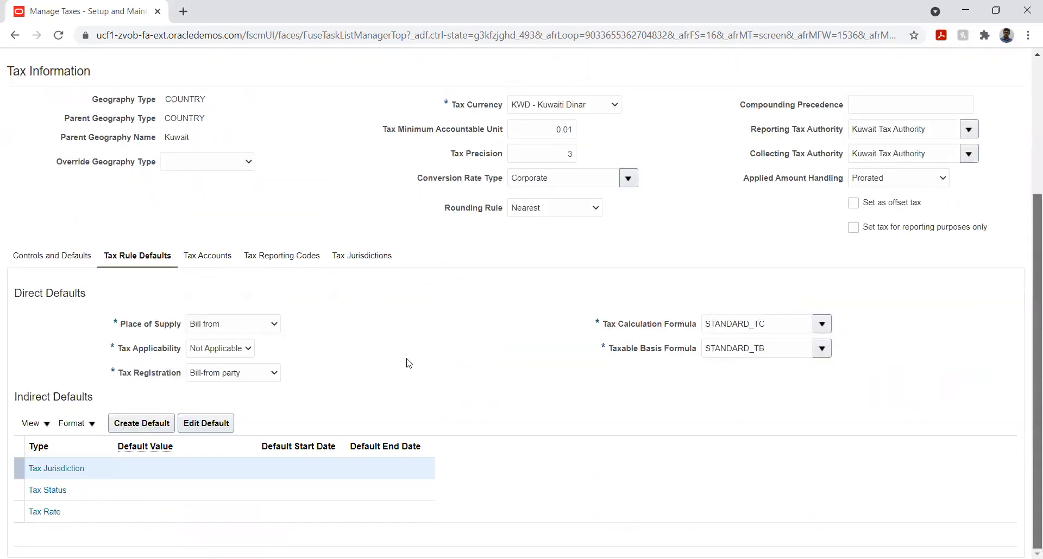
{"action": "left_click", "coordinate": [208, 349]}
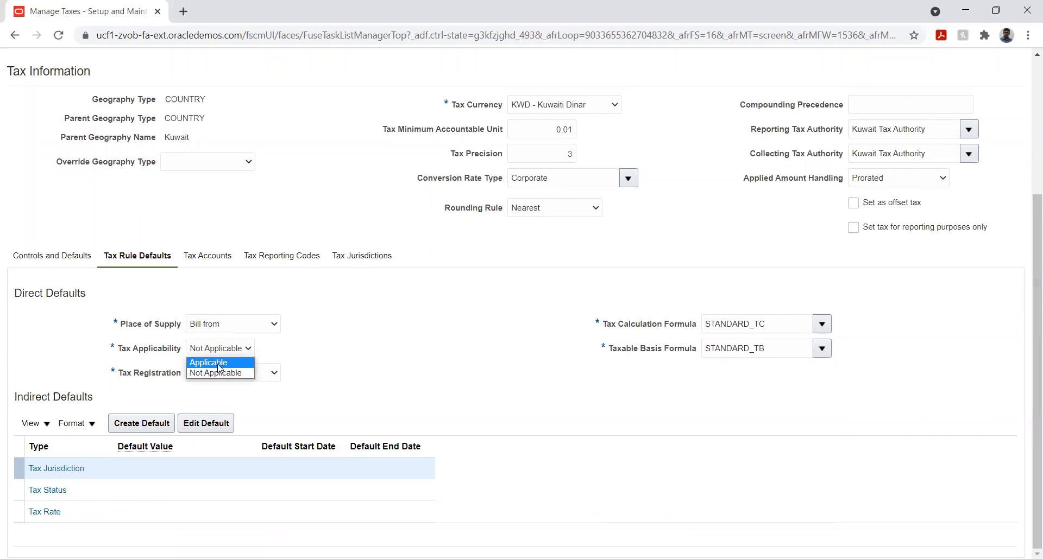
{"action": "left_click", "coordinate": [216, 363]}
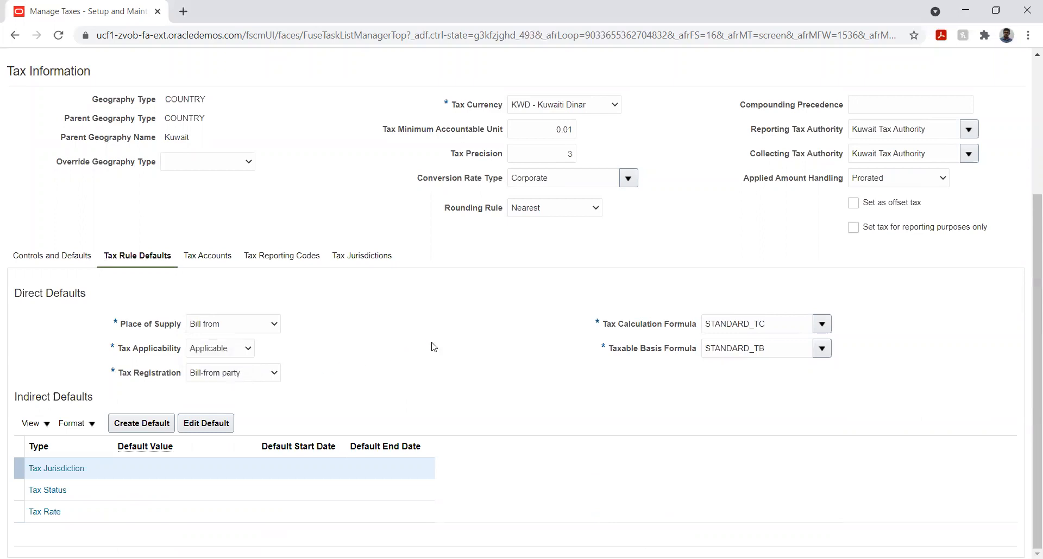
{"action": "left_click_drag", "start_coordinate": [1035, 336], "coordinate": [1034, 209]}
{"action": "left_click", "coordinate": [887, 86]}
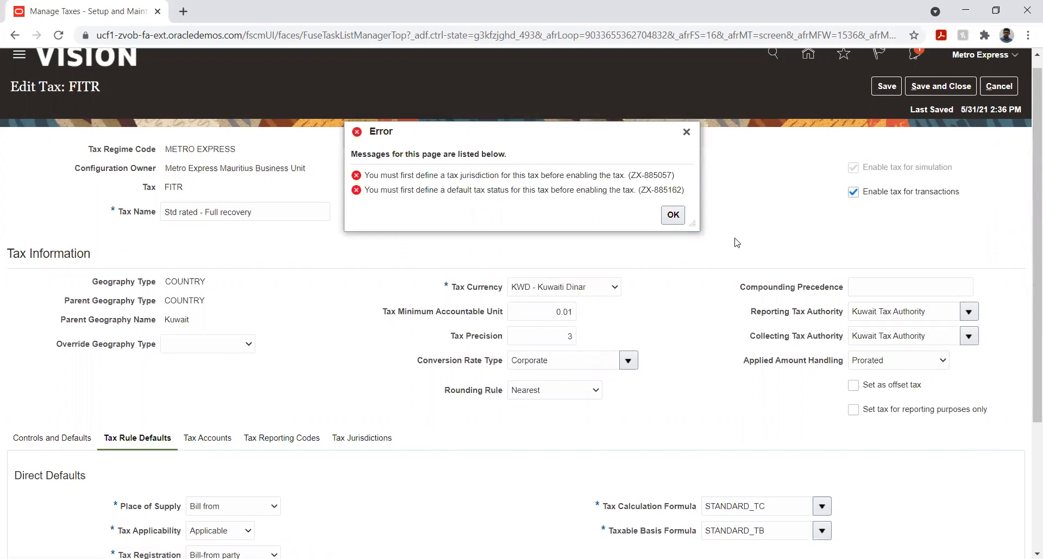
{"action": "left_click", "coordinate": [673, 214]}
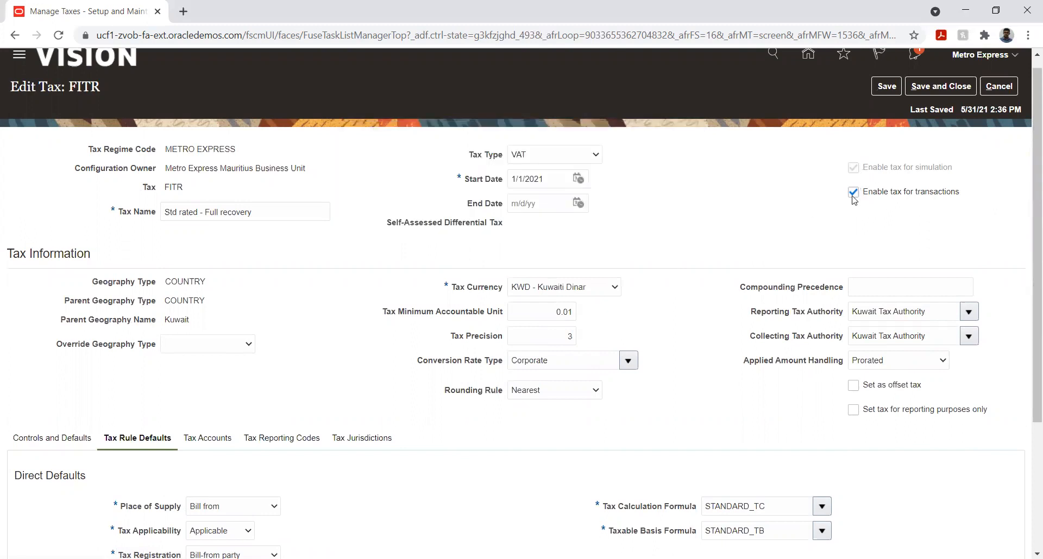
- Cancel editing the FITR tax, discard the unsaved changes and return to Manage Taxes
{"action": "left_click_drag", "start_coordinate": [1030, 232], "coordinate": [1012, 403]}
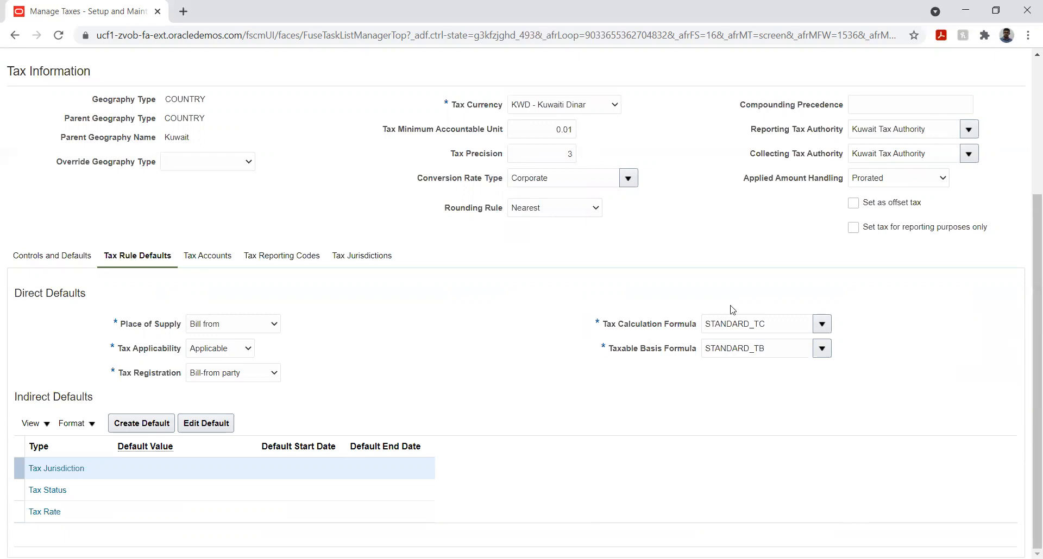
{"action": "left_click_drag", "start_coordinate": [1029, 273], "coordinate": [1026, 123]}
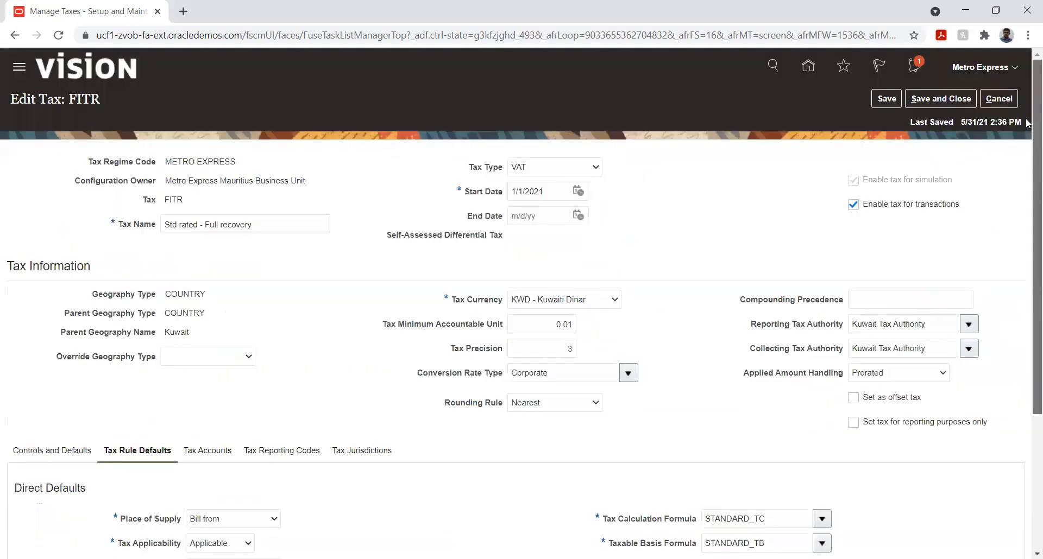
{"action": "left_click", "coordinate": [997, 103]}
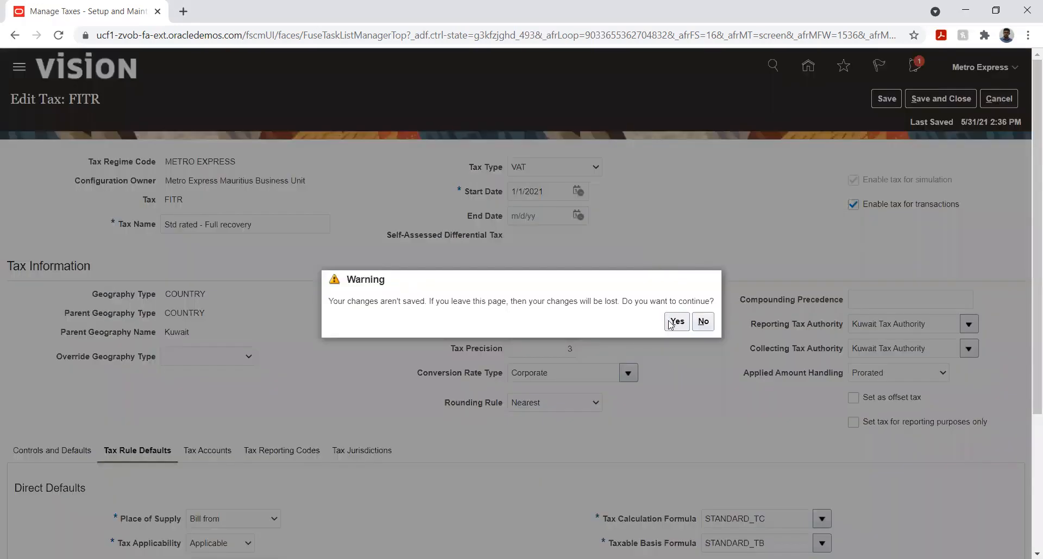
{"action": "left_click", "coordinate": [674, 323]}
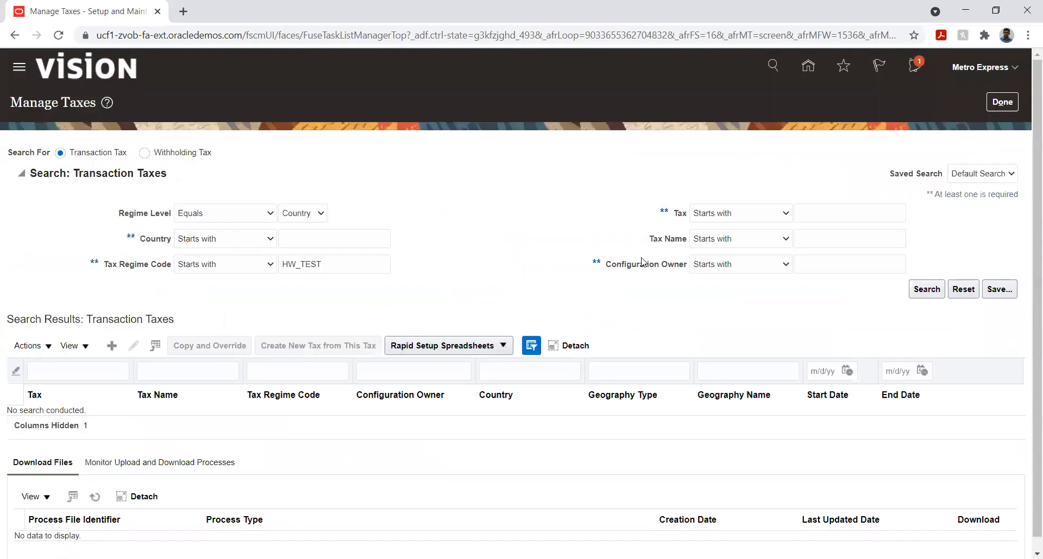
- Finish managing taxes and return to the Metro Express Limited implementation project's task list
{"action": "left_click", "coordinate": [1001, 103]}
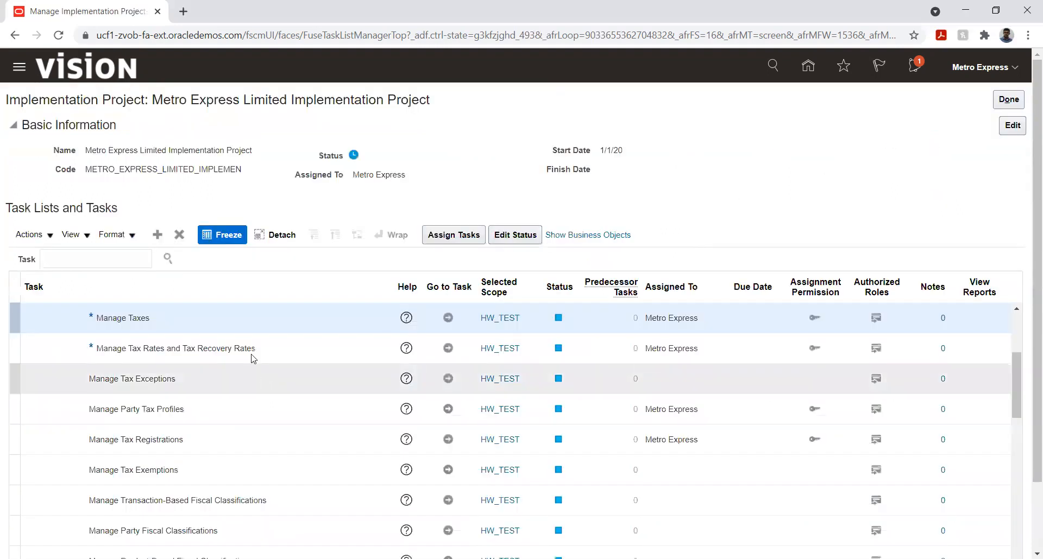
{"action": "left_click", "coordinate": [448, 348]}
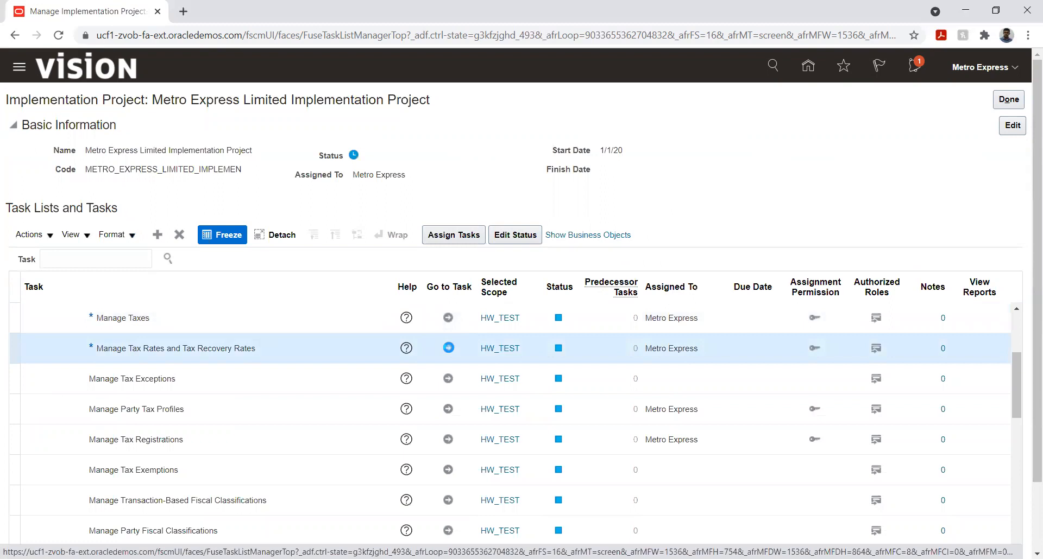
{"action": "left_click", "coordinate": [448, 348]}
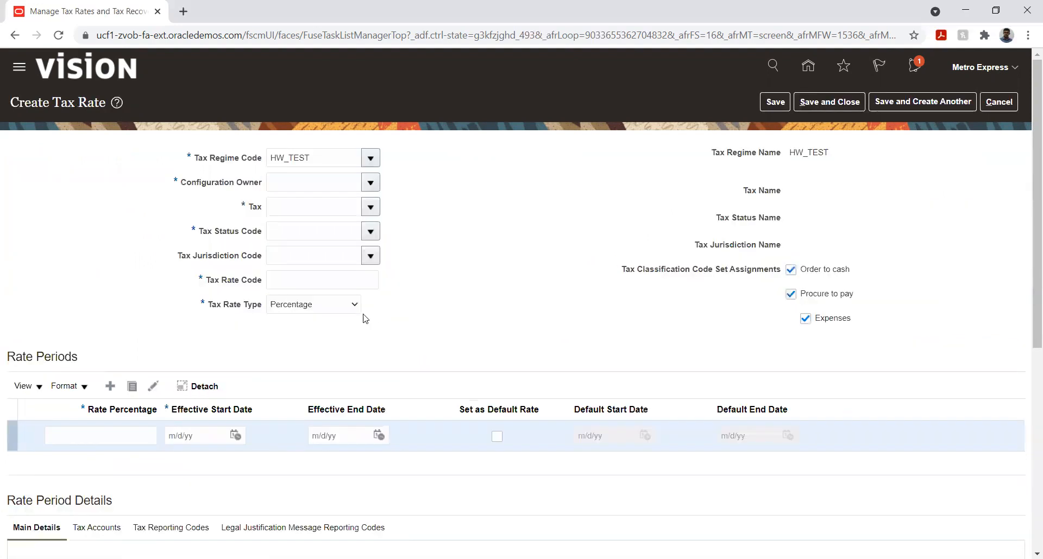
{"action": "double_click", "coordinate": [328, 159]}
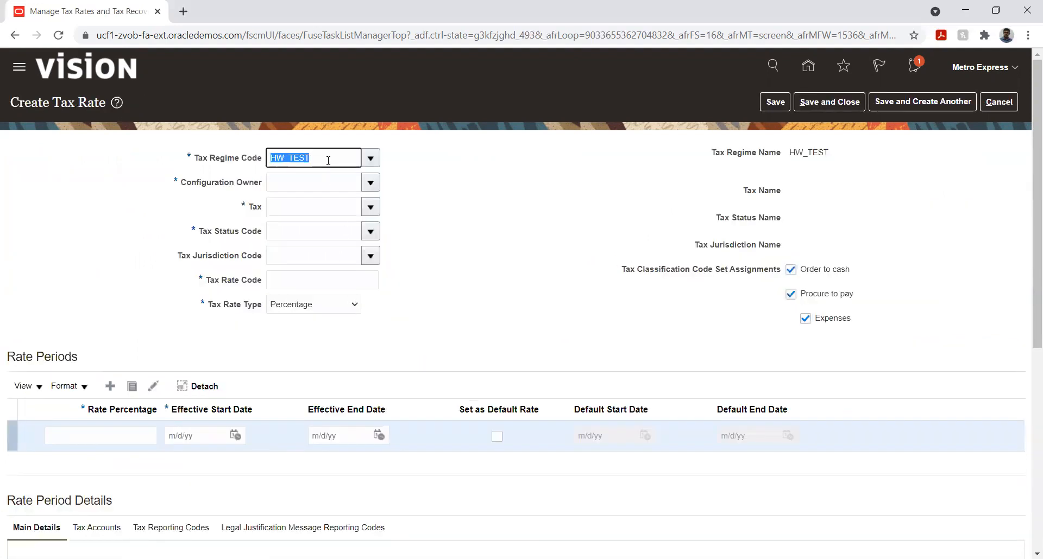
{"action": "type", "text": "Metr"}
{"action": "key", "text": "Tab"}
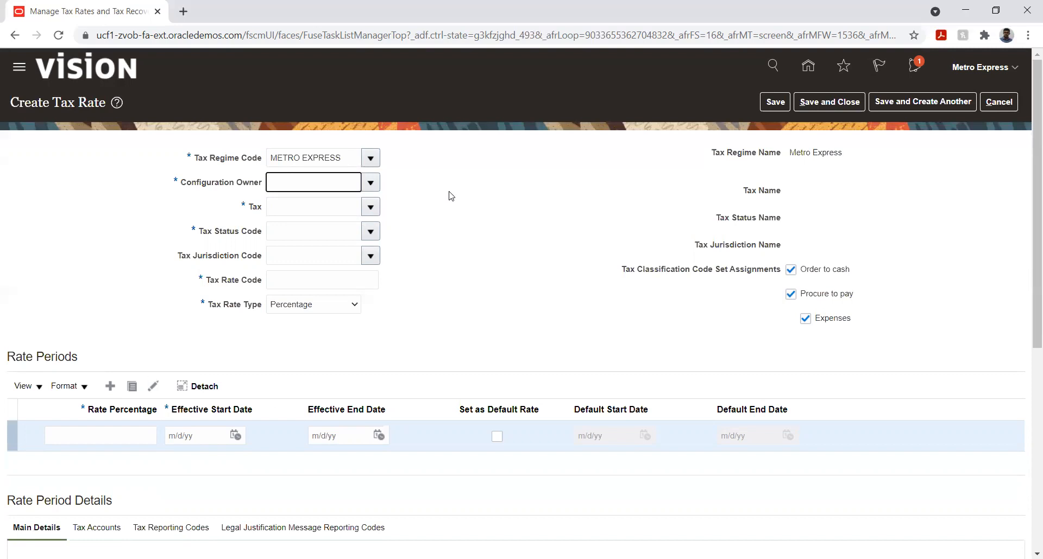
{"action": "left_click", "coordinate": [372, 185]}
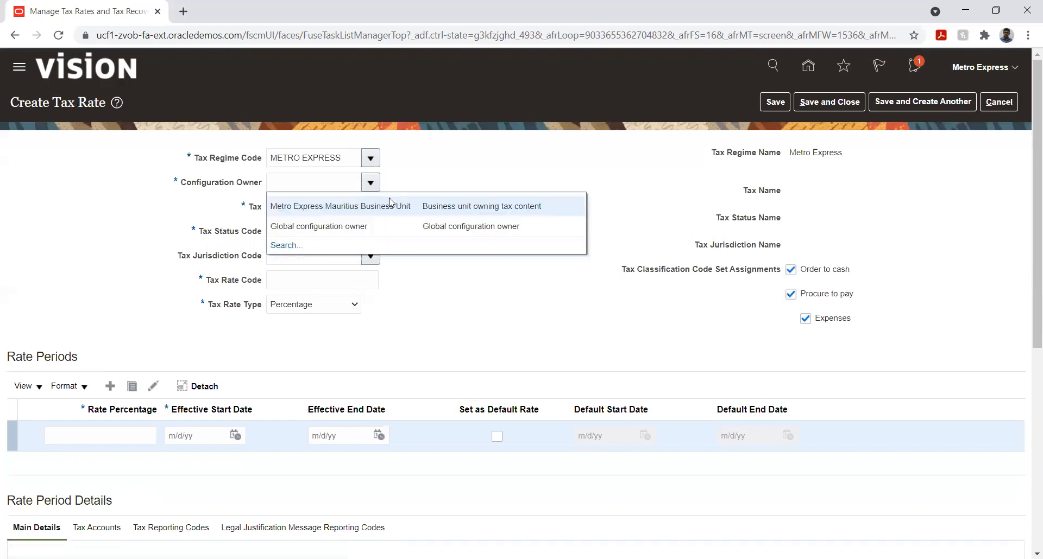
{"action": "left_click", "coordinate": [381, 206]}
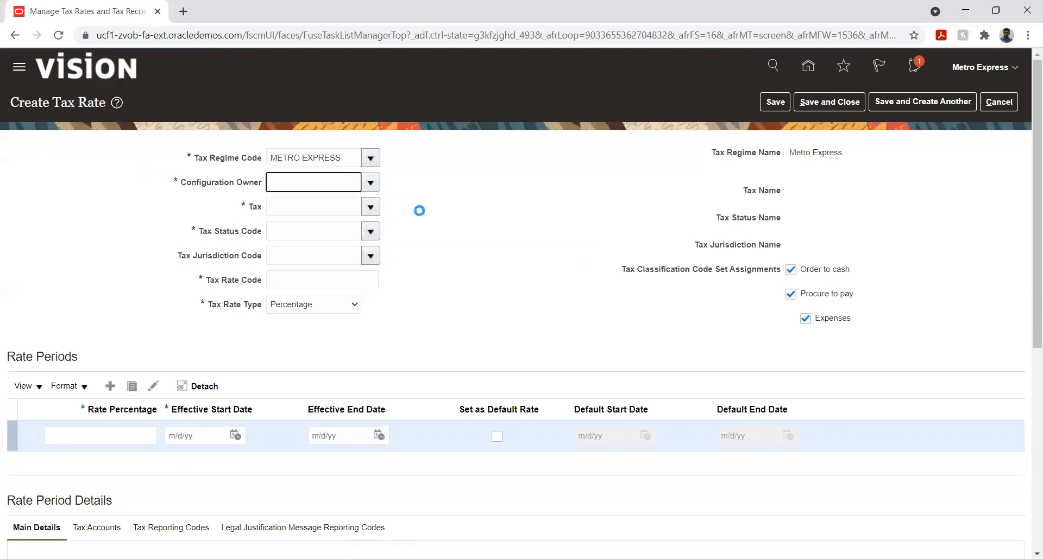
{"action": "left_click", "coordinate": [372, 208]}
{"action": "left_click", "coordinate": [351, 232]}
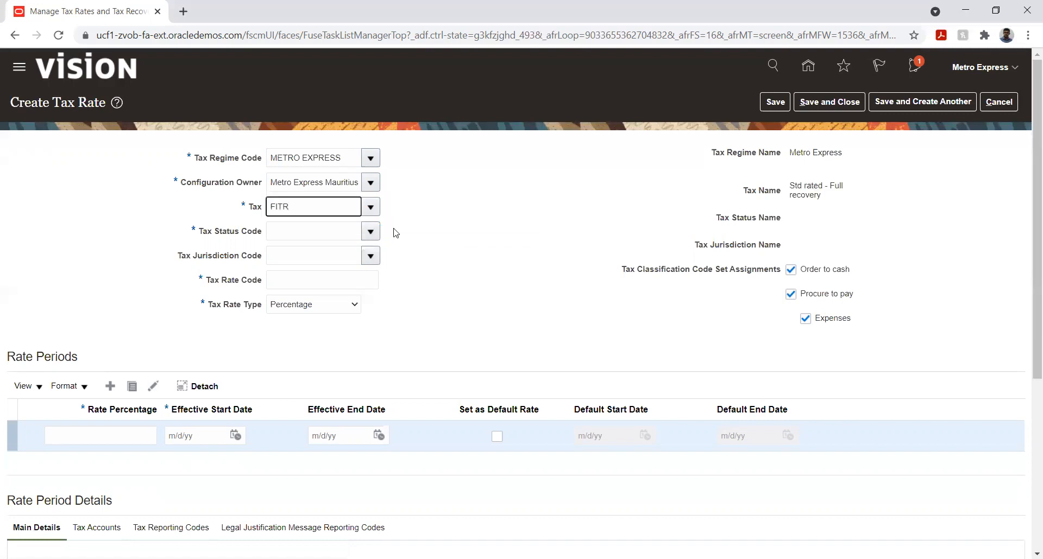
{"action": "left_click", "coordinate": [371, 232]}
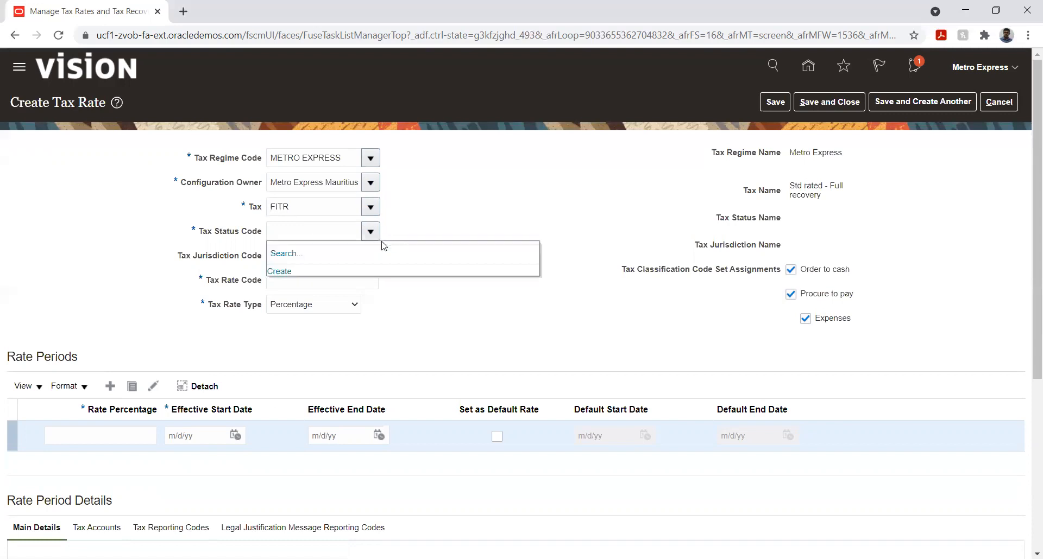
{"action": "left_click", "coordinate": [412, 217]}
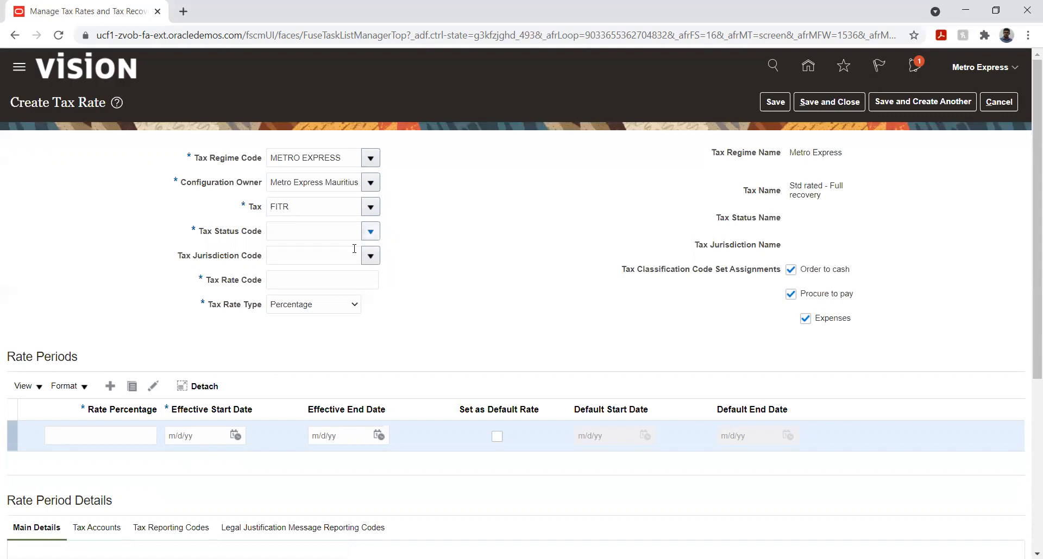
{"action": "left_click", "coordinate": [998, 102]}
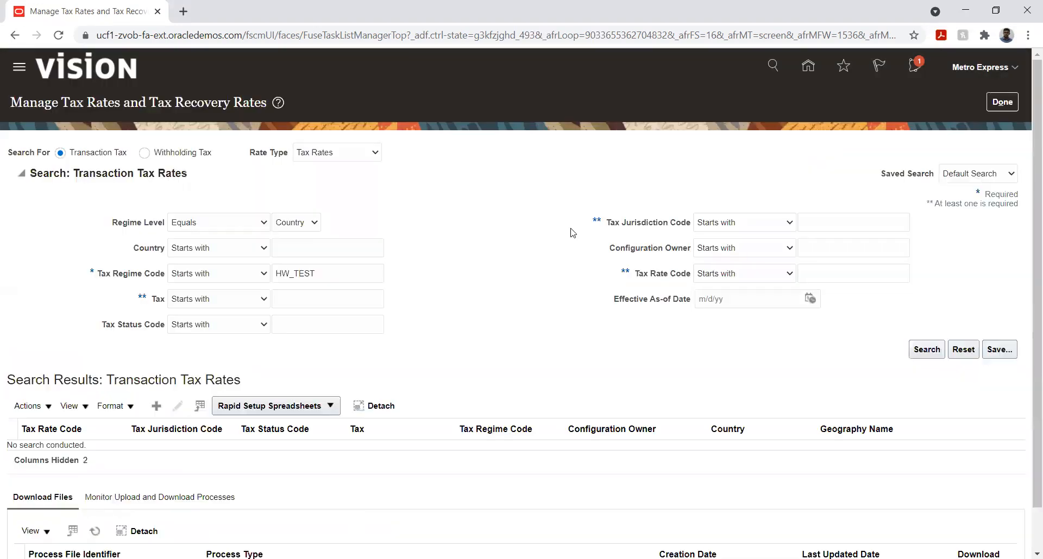
{"action": "left_click", "coordinate": [1006, 103]}
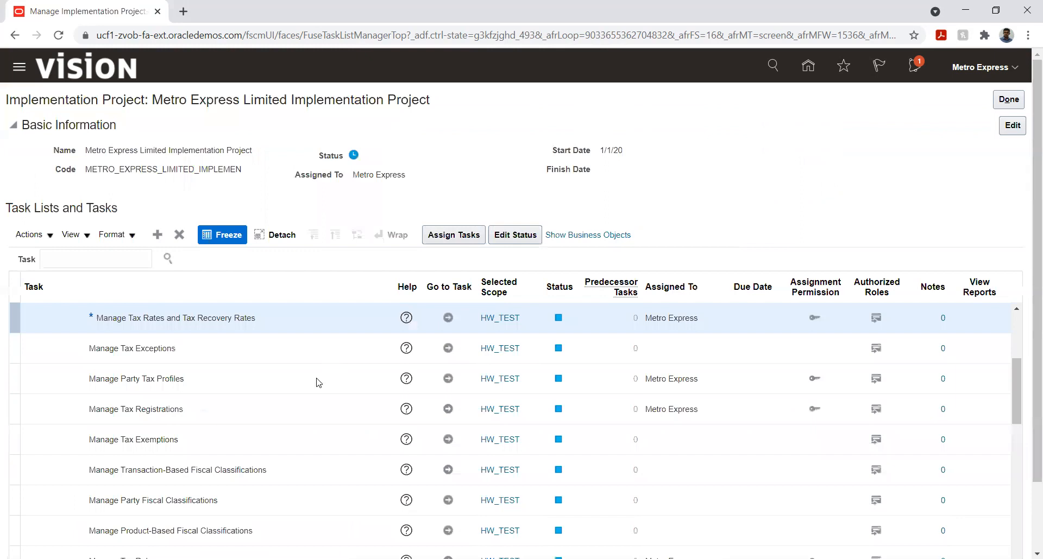
- Expand the Define Advanced Tax Configuration task list and open Manage Tax Statuses to create a new tax status
{"action": "scroll", "coordinate": [292, 393], "scroll_direction": "down", "scroll_amount": 3}
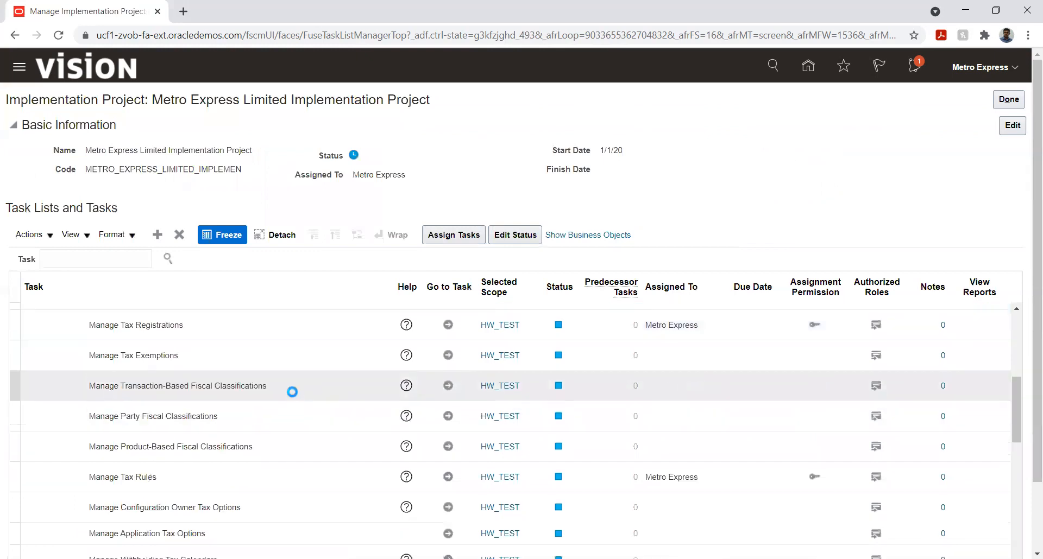
{"action": "scroll", "coordinate": [292, 394], "scroll_direction": "down", "scroll_amount": 3}
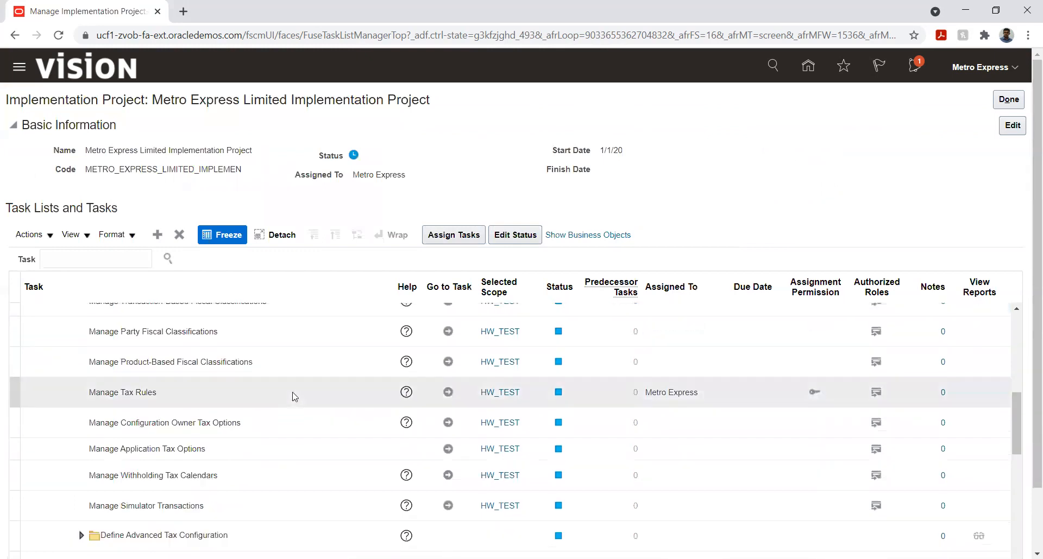
{"action": "scroll", "coordinate": [292, 395], "scroll_direction": "down", "scroll_amount": 5}
{"action": "left_click", "coordinate": [80, 366]}
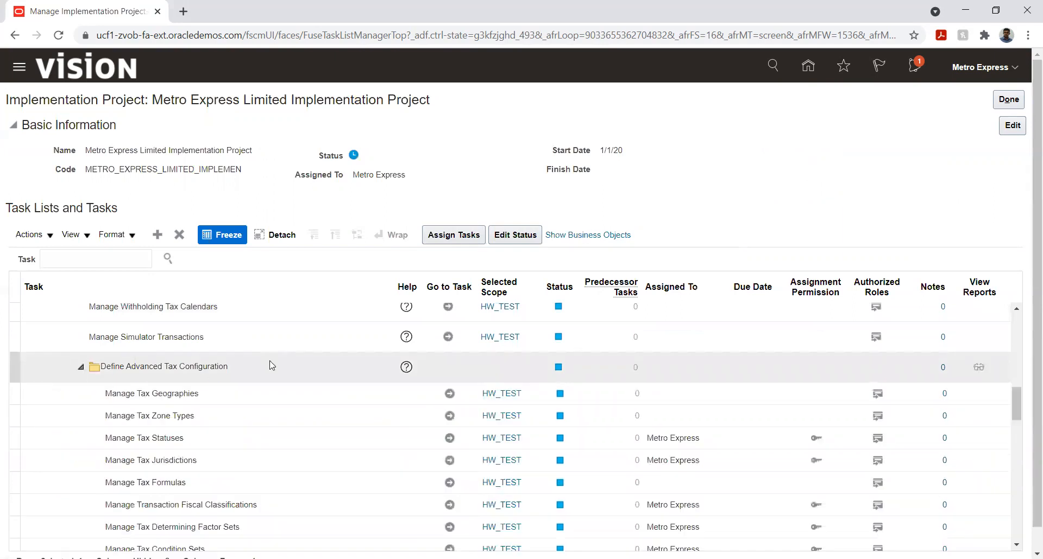
{"action": "scroll", "coordinate": [251, 415], "scroll_direction": "down", "scroll_amount": 4}
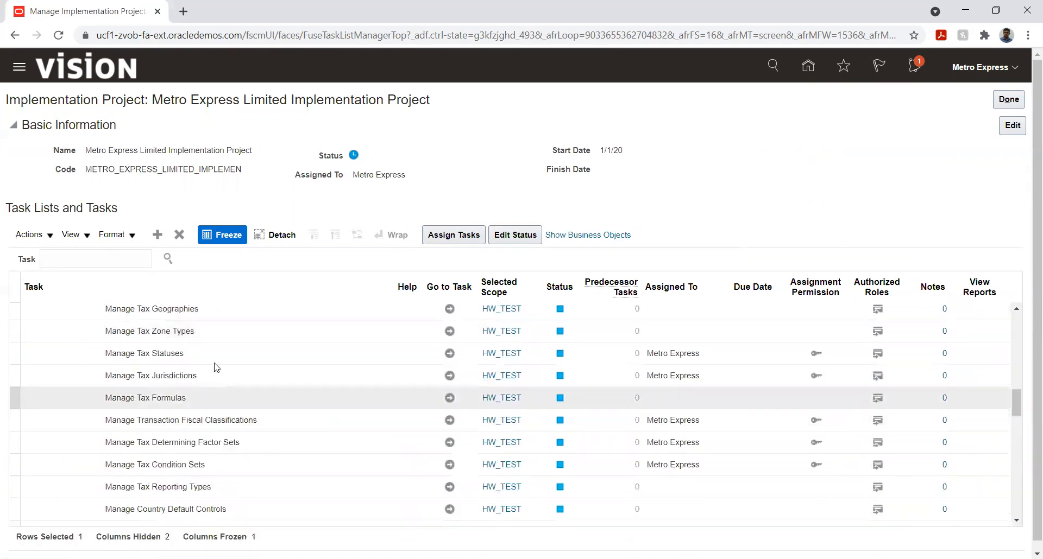
{"action": "left_click", "coordinate": [449, 353]}
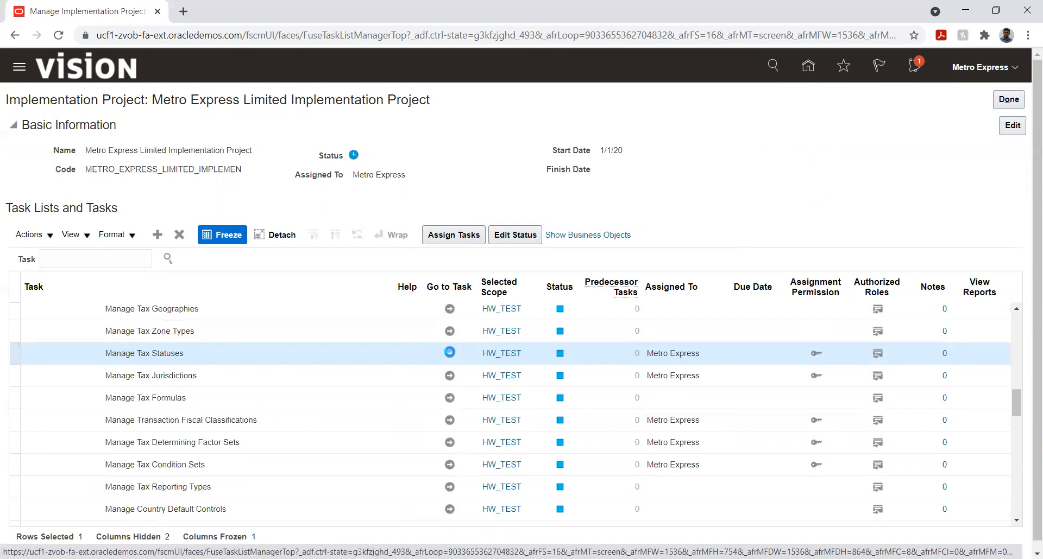
{"action": "left_click", "coordinate": [450, 353]}
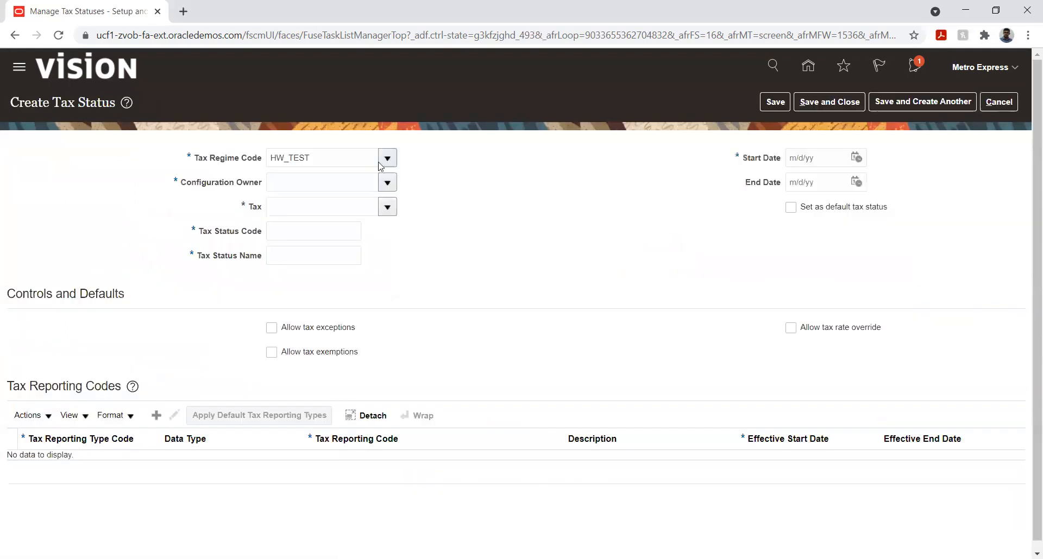
- Set the new tax status's tax regime code to METRO EXPRESS
{"action": "left_click", "coordinate": [344, 160]}
{"action": "key", "text": "ctrl+a"}
{"action": "key", "text": "BackSpace"}
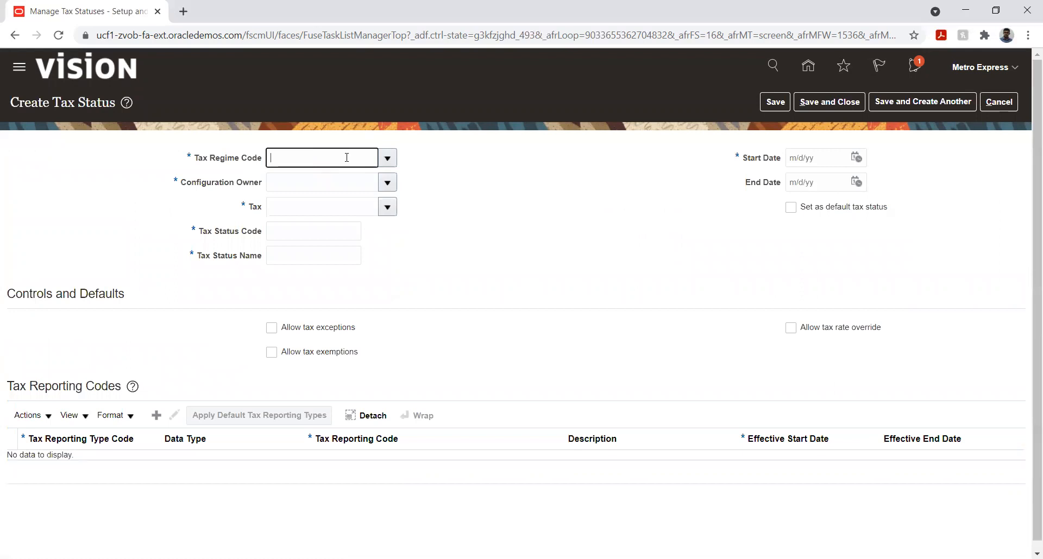
{"action": "type", "text": "Metro"}
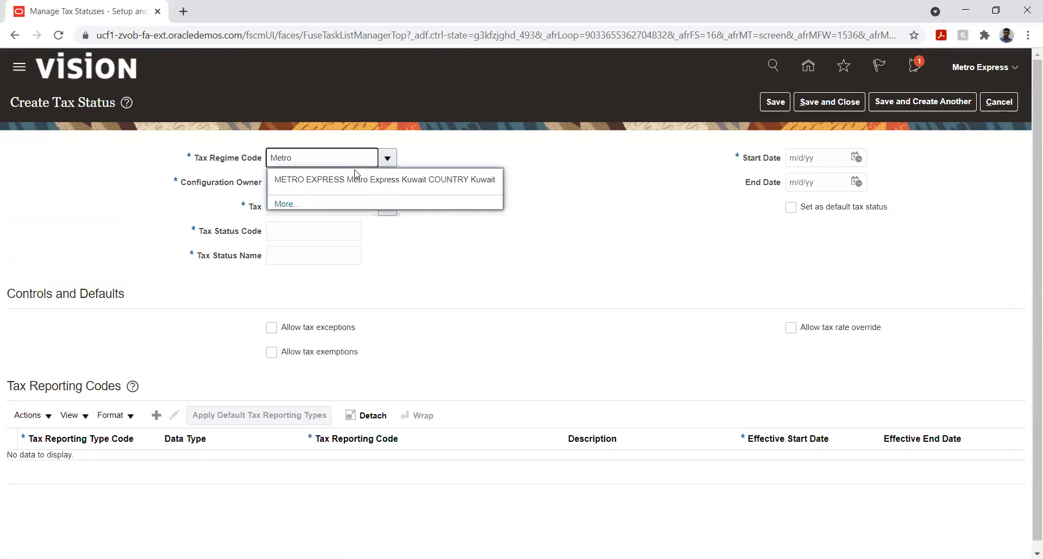
{"action": "left_click", "coordinate": [357, 175]}
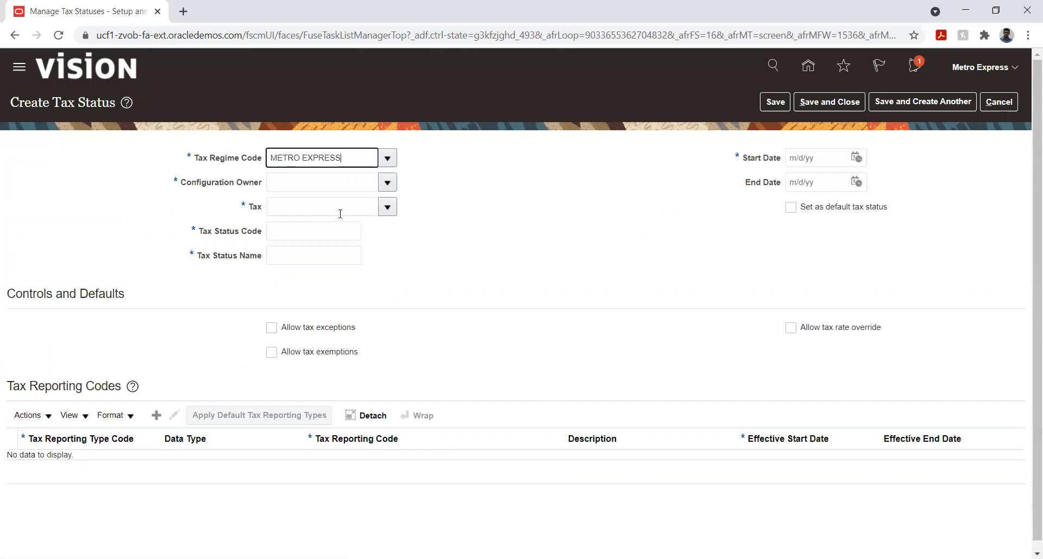
- Set the tax status's configuration owner to Metro Express Mauritius Business Unit and its tax to FITR
{"action": "left_click", "coordinate": [323, 183]}
{"action": "left_click", "coordinate": [387, 182]}
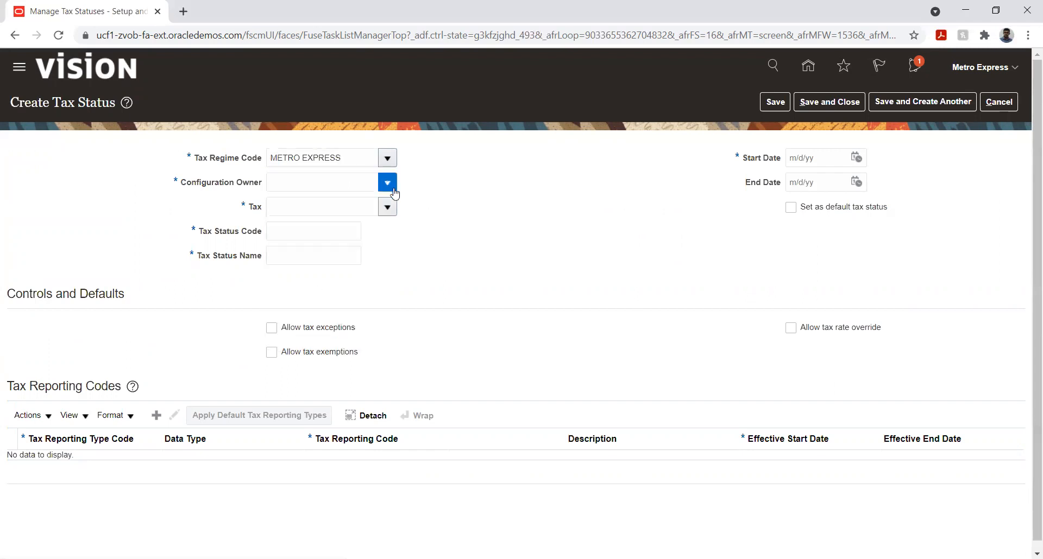
{"action": "left_click", "coordinate": [378, 226]}
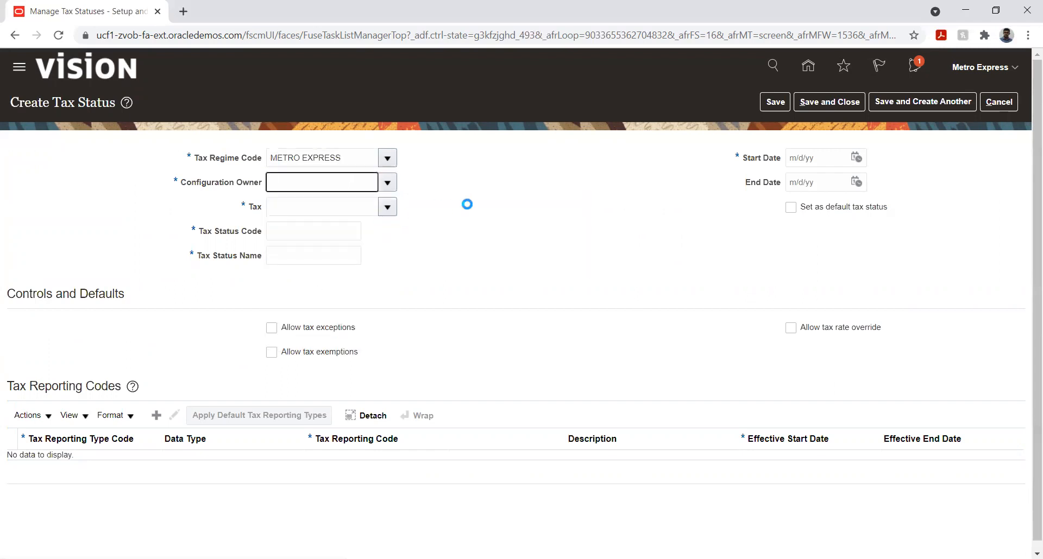
{"action": "left_click", "coordinate": [387, 207]}
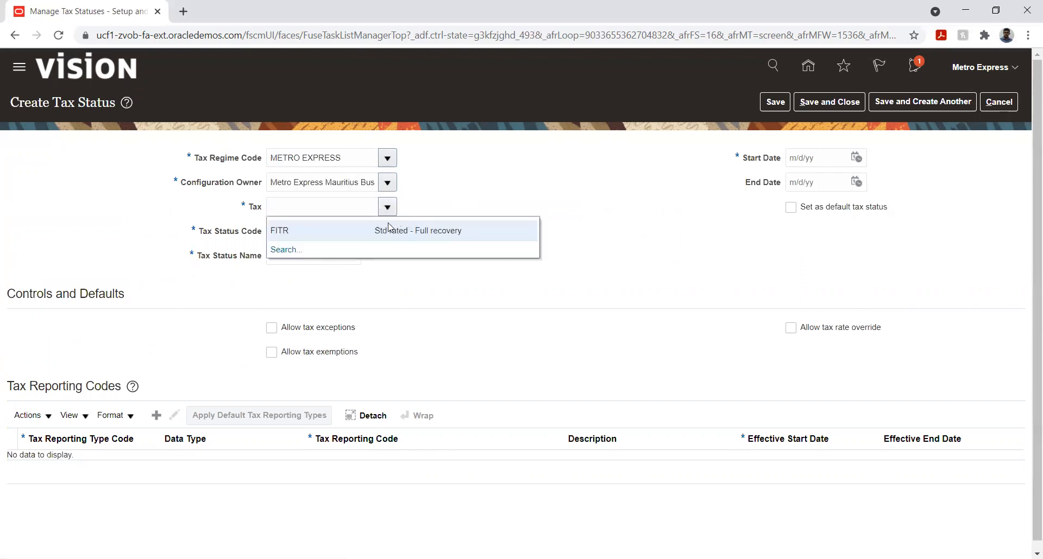
{"action": "left_click", "coordinate": [379, 231]}
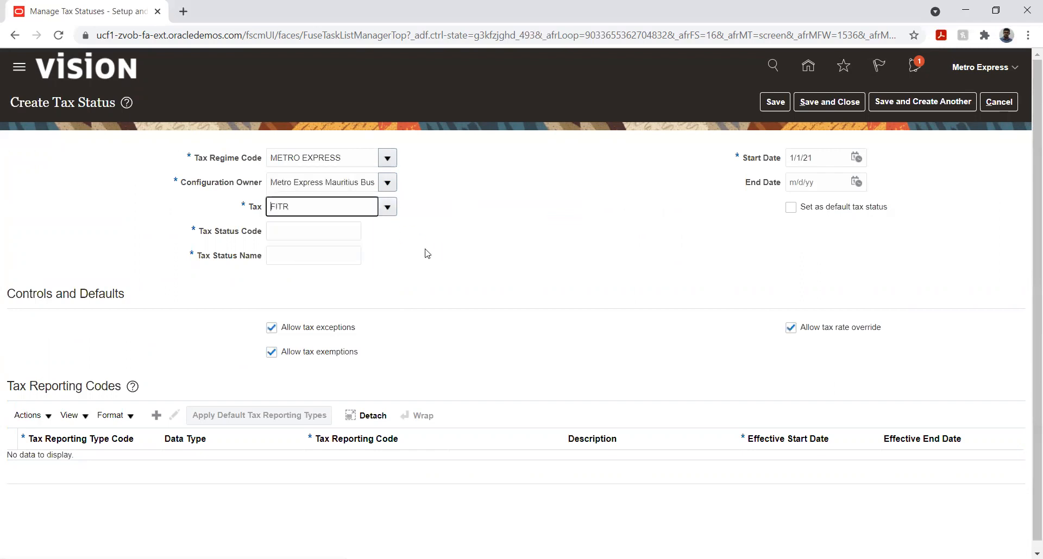
- Enter Active as both the tax status code and the tax status name
{"action": "left_click", "coordinate": [329, 238]}
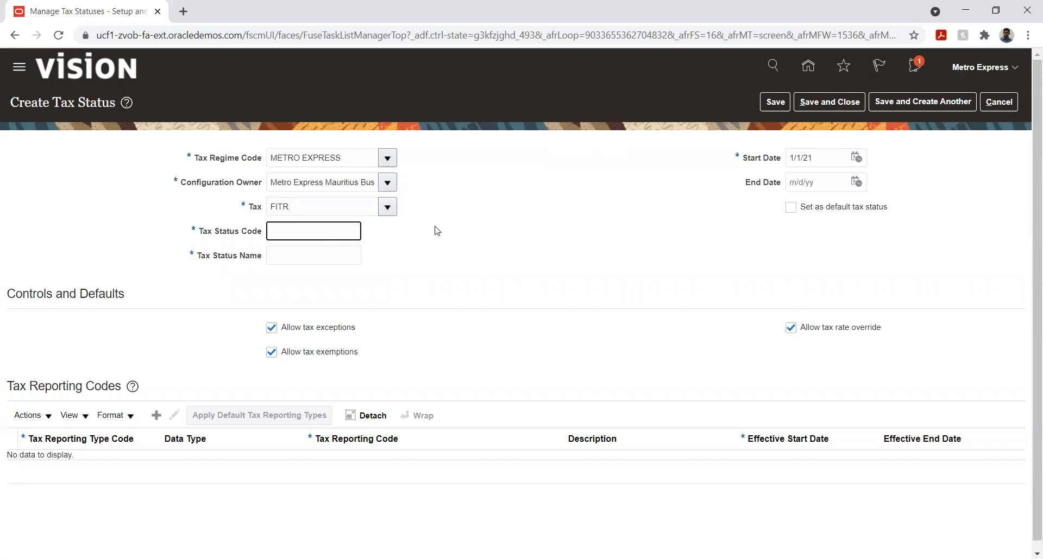
{"action": "type", "text": "Active"}
{"action": "key", "text": "Tab"}
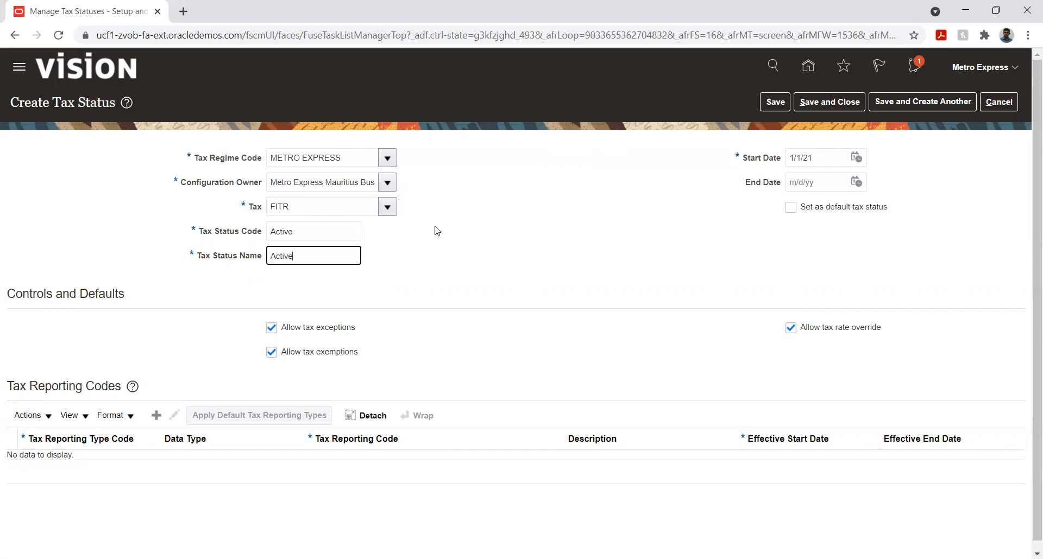
{"action": "type", "text": "Active"}
{"action": "key", "text": "Tab"}
{"action": "left_click", "coordinate": [727, 246]}
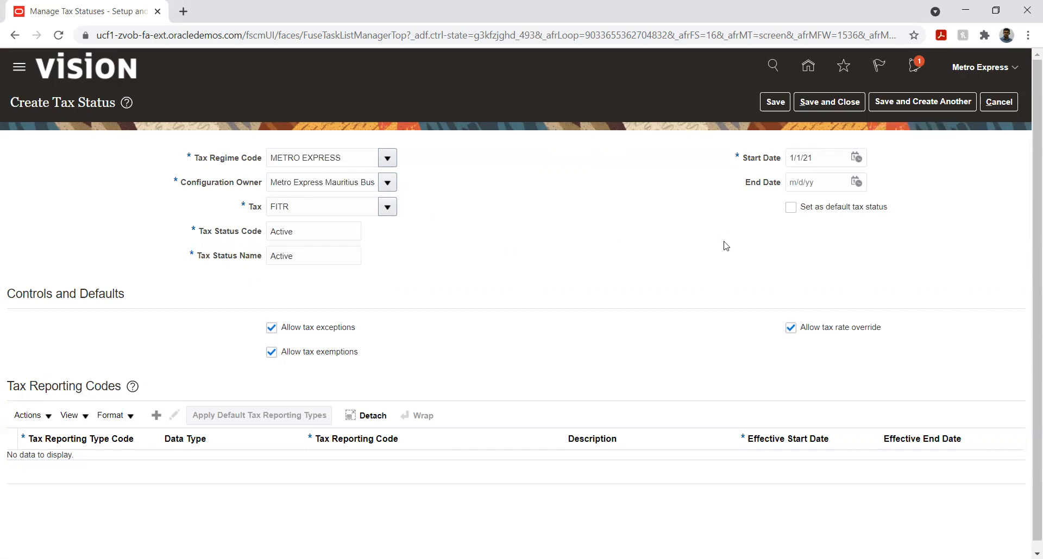
- Make the Active status the default tax status for FITR, then save and close it
{"action": "left_click", "coordinate": [790, 208]}
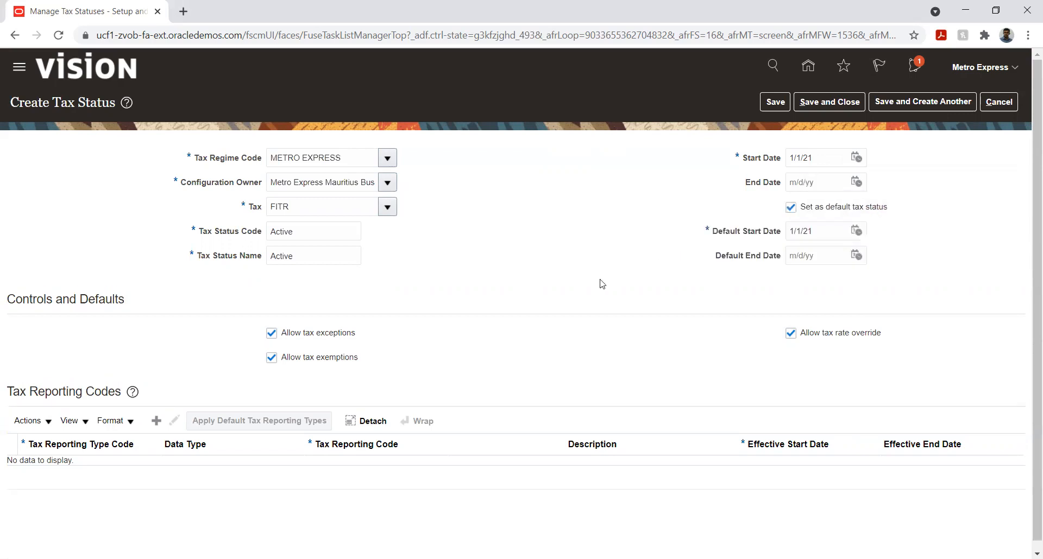
{"action": "scroll", "coordinate": [573, 263], "scroll_direction": "down", "scroll_amount": 1}
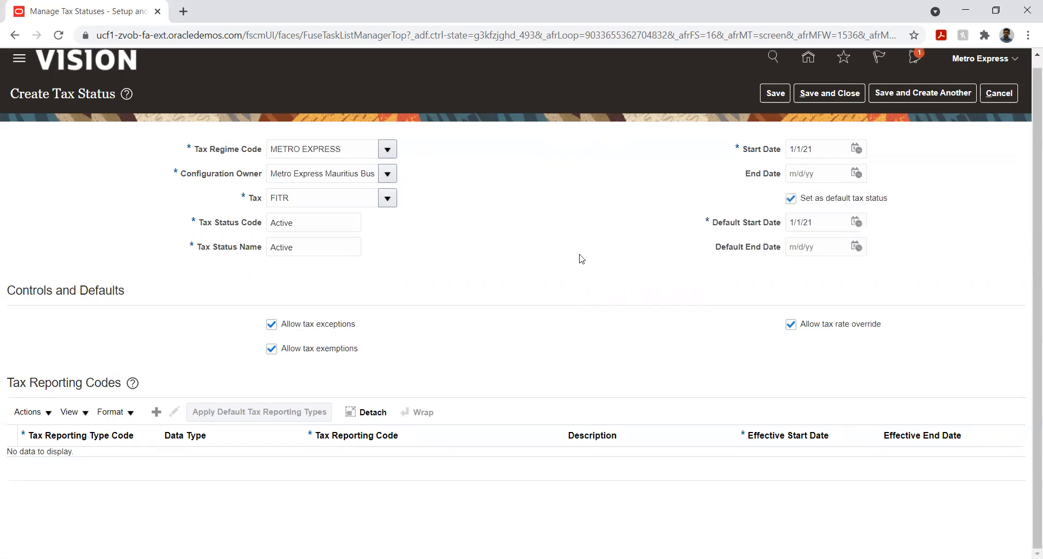
{"action": "left_click", "coordinate": [773, 94]}
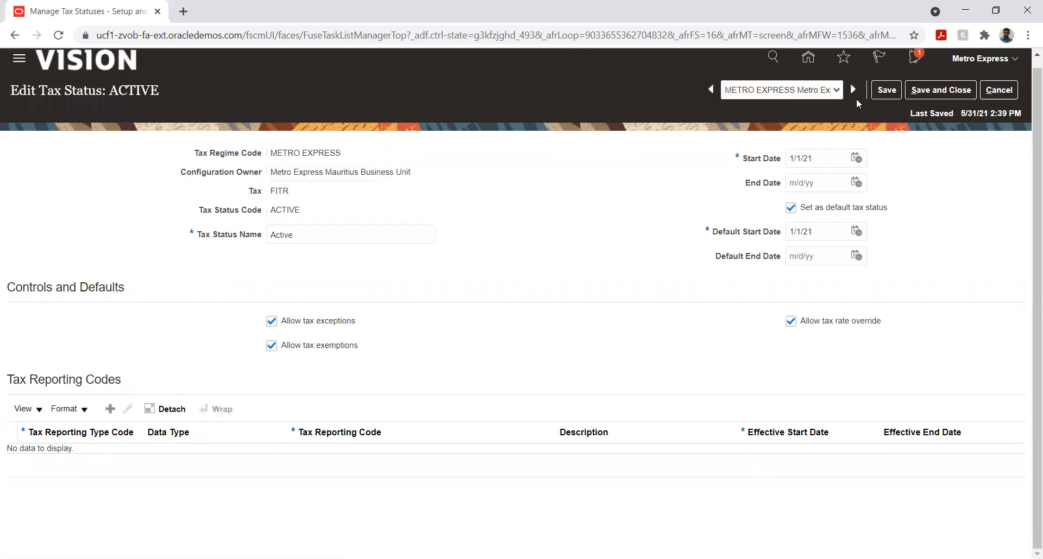
{"action": "left_click", "coordinate": [932, 91]}
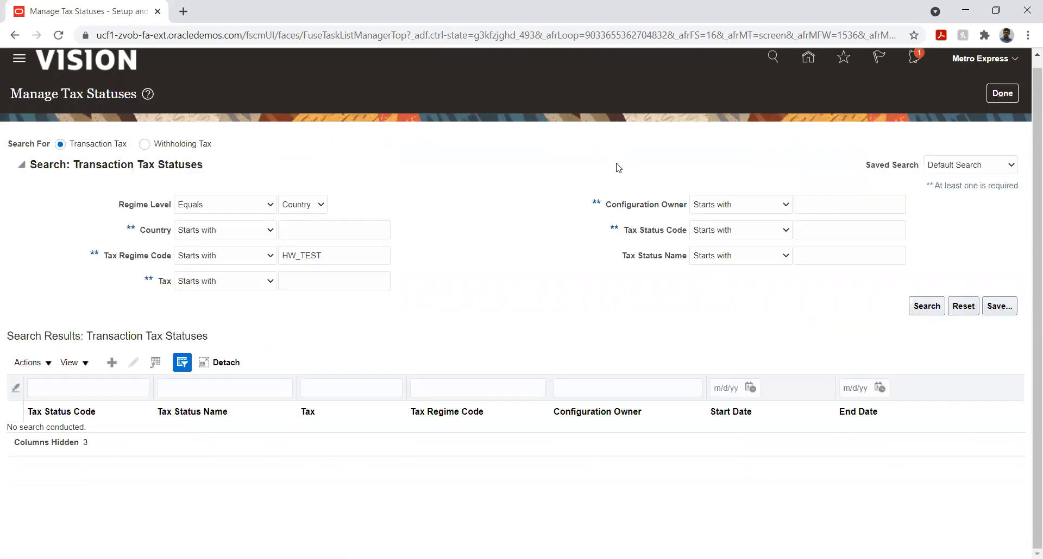
- Finish managing tax statuses and open Manage Tax Jurisdictions to create a new transaction tax jurisdiction
{"action": "left_click", "coordinate": [1003, 93]}
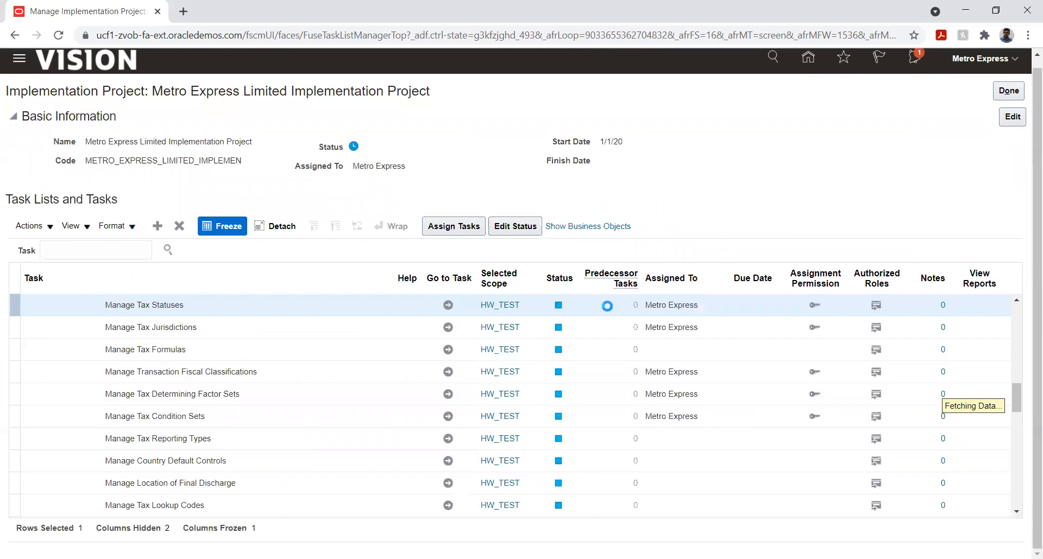
{"action": "left_click", "coordinate": [448, 328]}
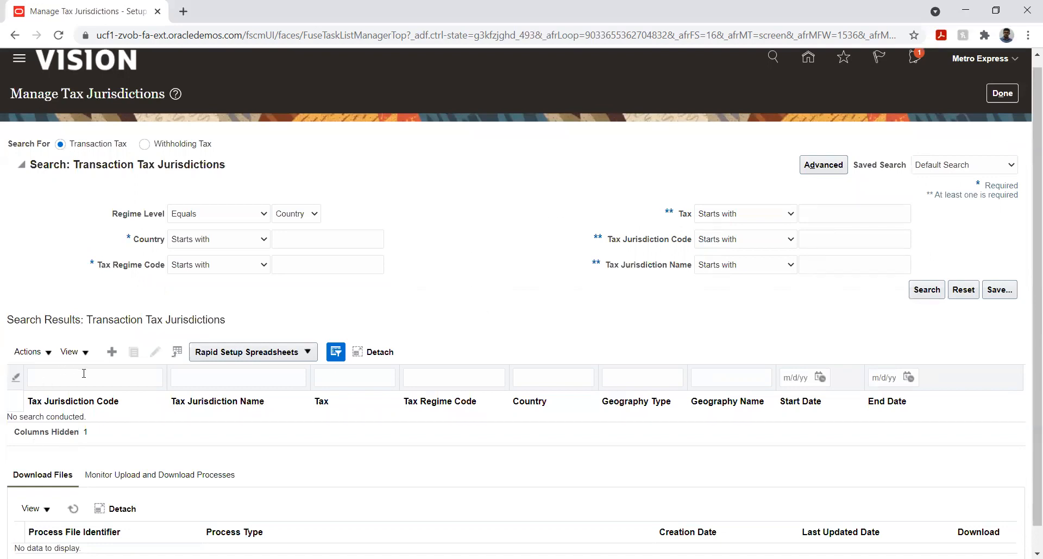
{"action": "left_click", "coordinate": [111, 359]}
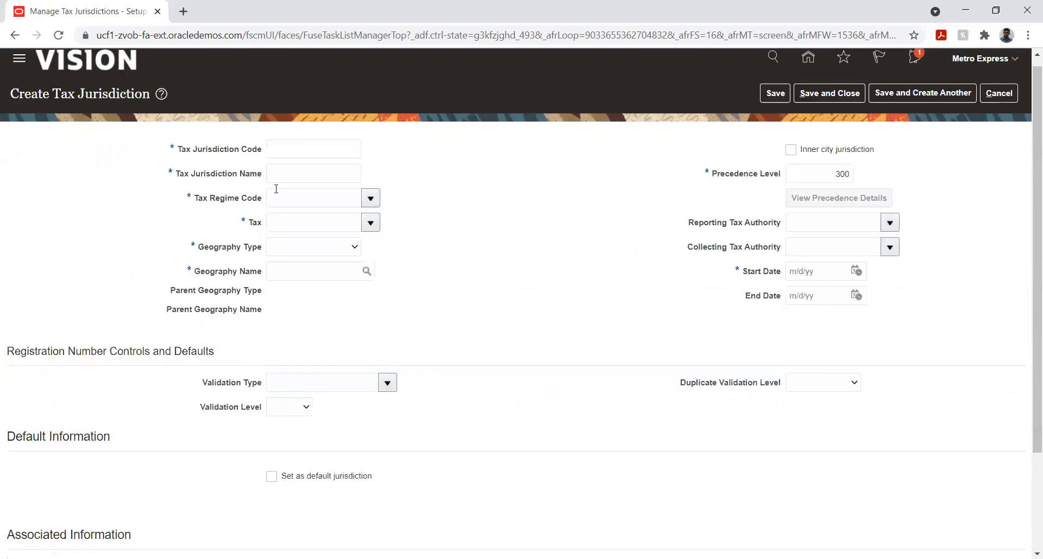
- Enter Kuwait as both the tax jurisdiction code and the tax jurisdiction name
{"action": "left_click", "coordinate": [287, 150]}
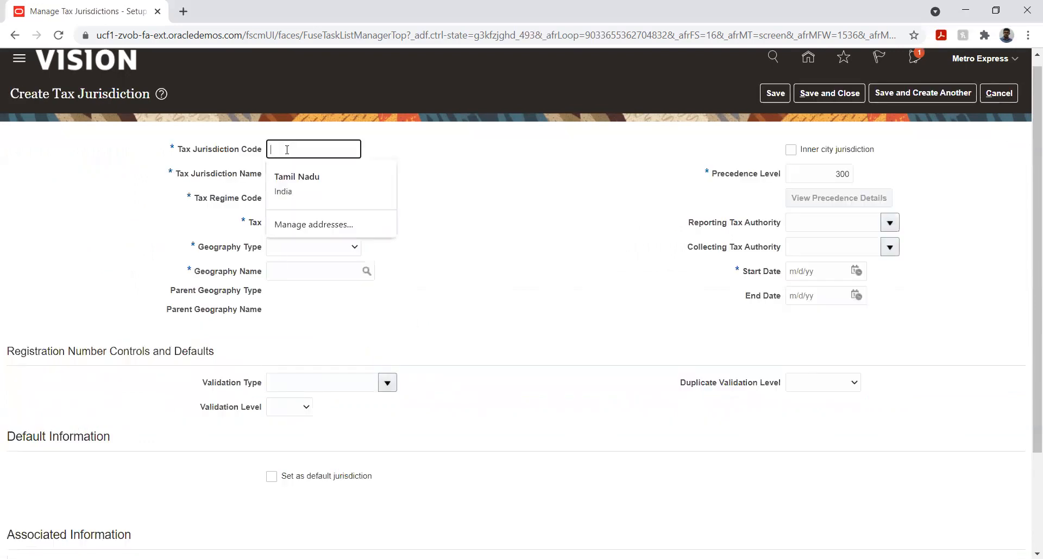
{"action": "type", "text": "Kuwait"}
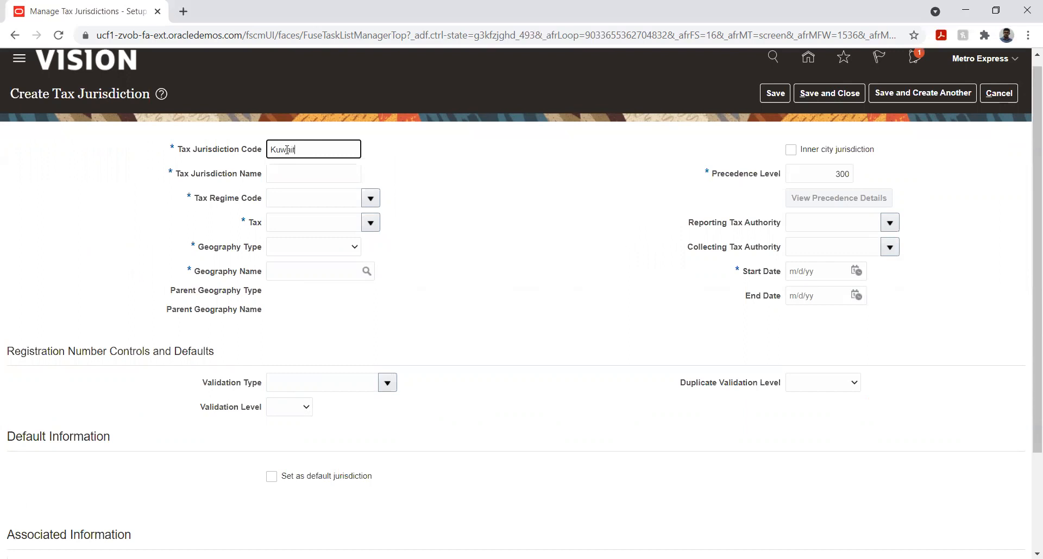
{"action": "key", "text": "Tab"}
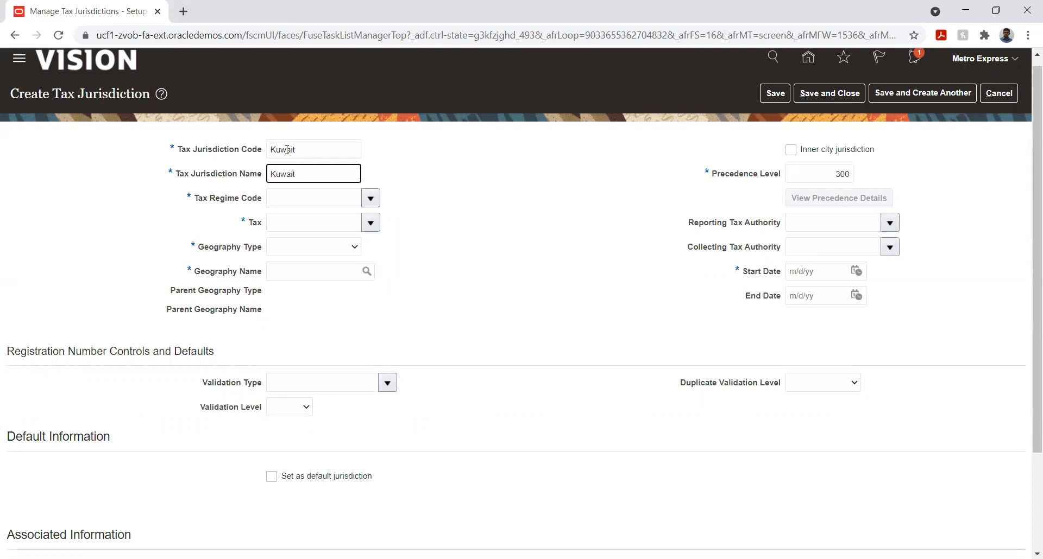
- Set the jurisdiction's tax regime code to METRO EXPRESS and its tax to FITR
{"action": "left_click", "coordinate": [370, 199]}
{"action": "left_click", "coordinate": [344, 194]}
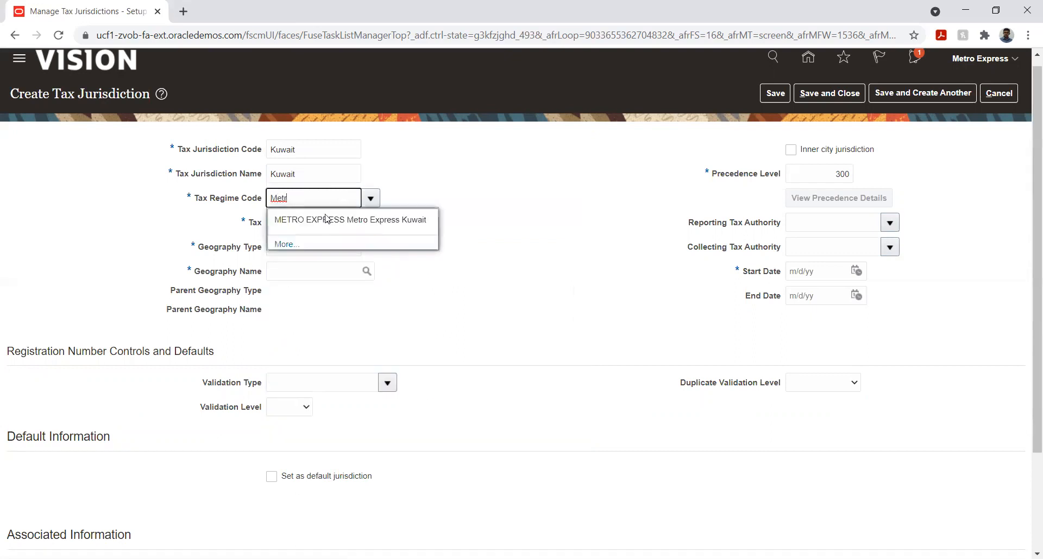
{"action": "left_click", "coordinate": [326, 218]}
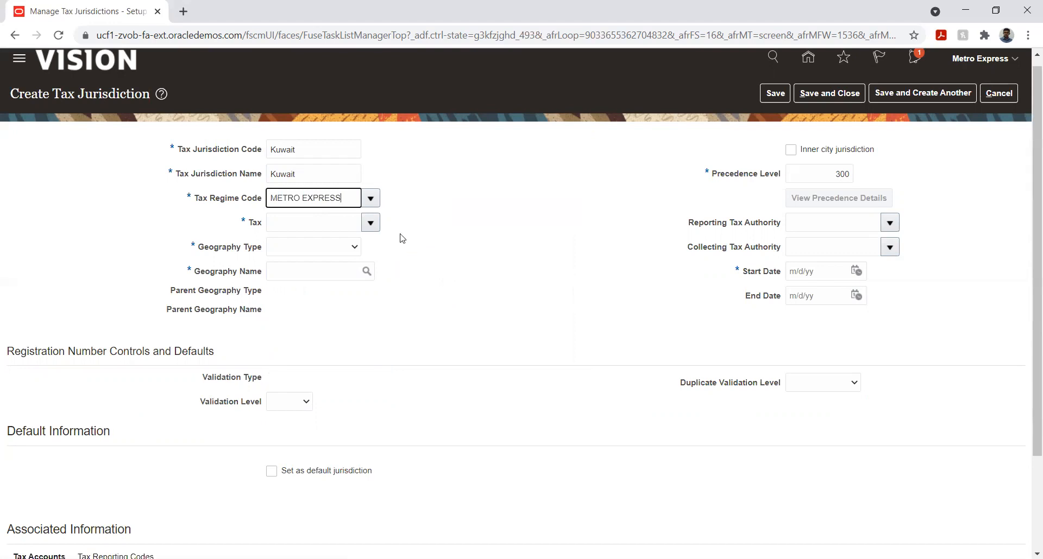
{"action": "left_click", "coordinate": [372, 224]}
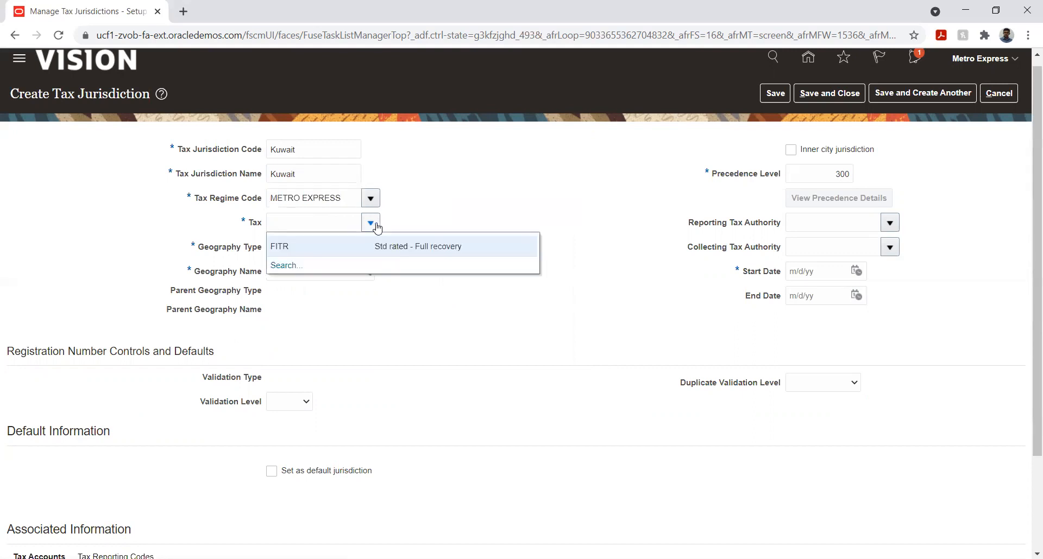
{"action": "left_click", "coordinate": [356, 248]}
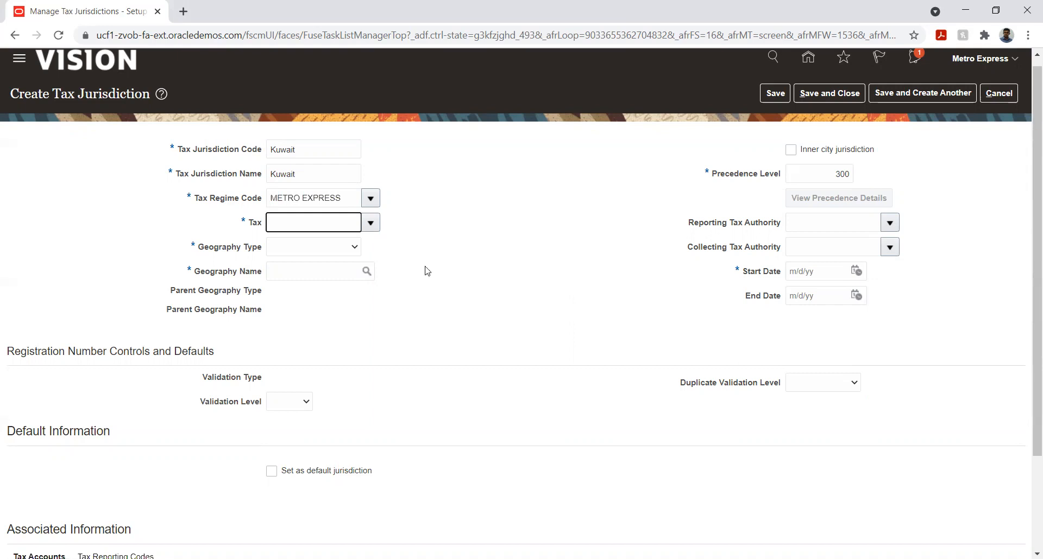
- Set the jurisdiction's geography type to COUNTRY and its geography name to Kuwait
{"action": "left_click", "coordinate": [339, 251]}
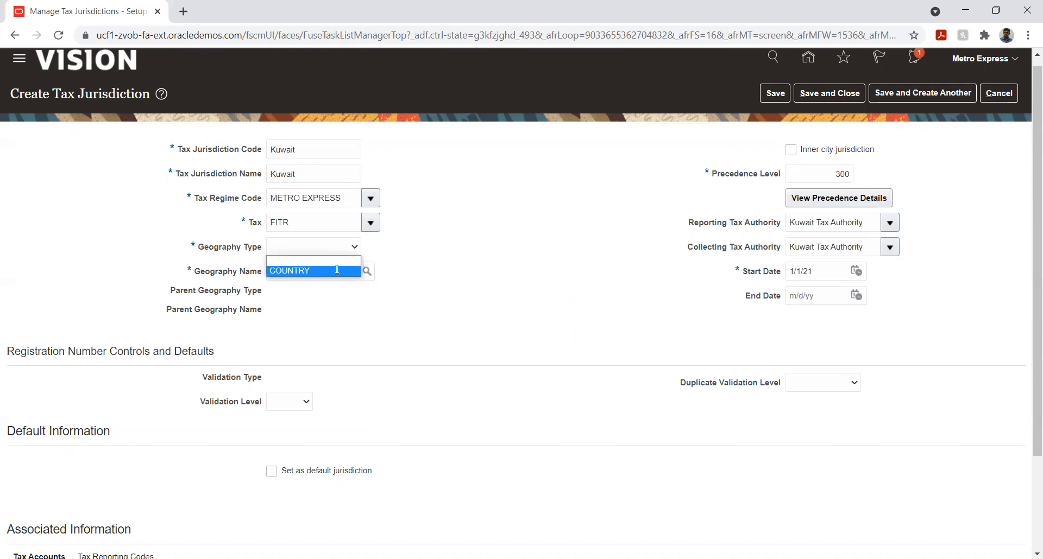
{"action": "left_click", "coordinate": [337, 271]}
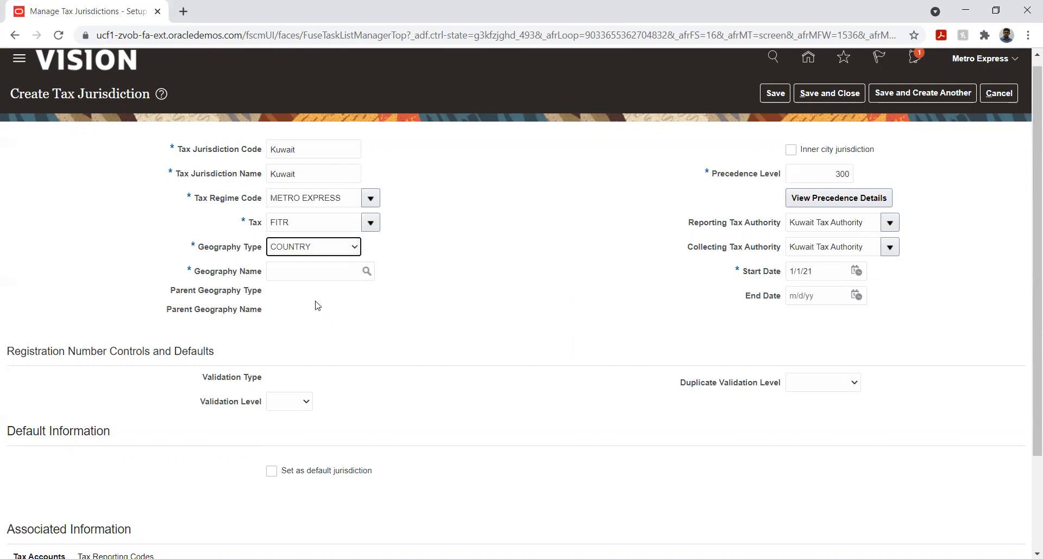
{"action": "left_click", "coordinate": [310, 273]}
{"action": "type", "text": "Kuwait"}
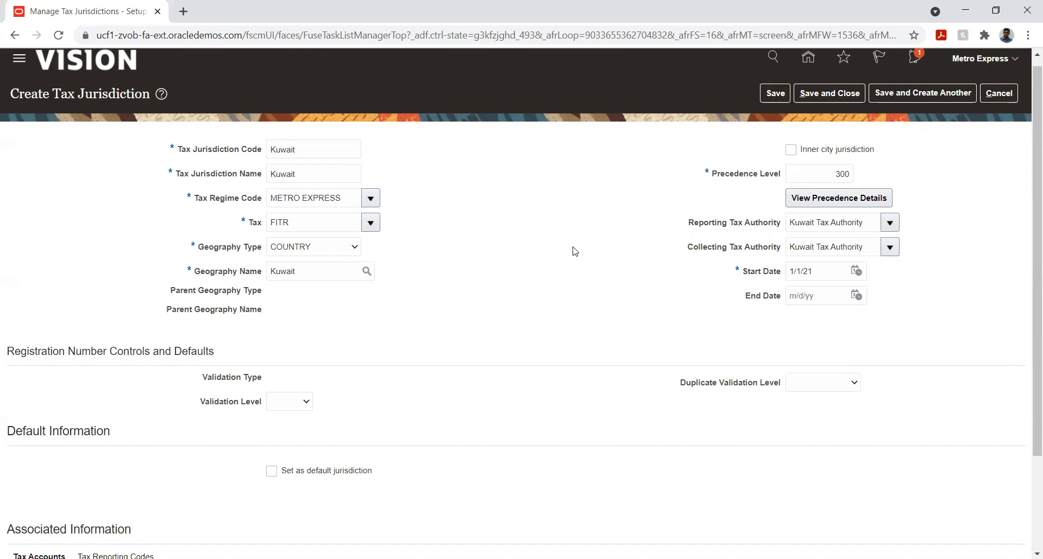
- Add a tax accounts entry to the jurisdiction for the Metro Express Mauritius PL ledger
{"action": "scroll", "coordinate": [560, 235], "scroll_direction": "down", "scroll_amount": 3}
{"action": "scroll", "coordinate": [560, 236], "scroll_direction": "up", "scroll_amount": 1}
{"action": "scroll", "coordinate": [561, 236], "scroll_direction": "down", "scroll_amount": 1}
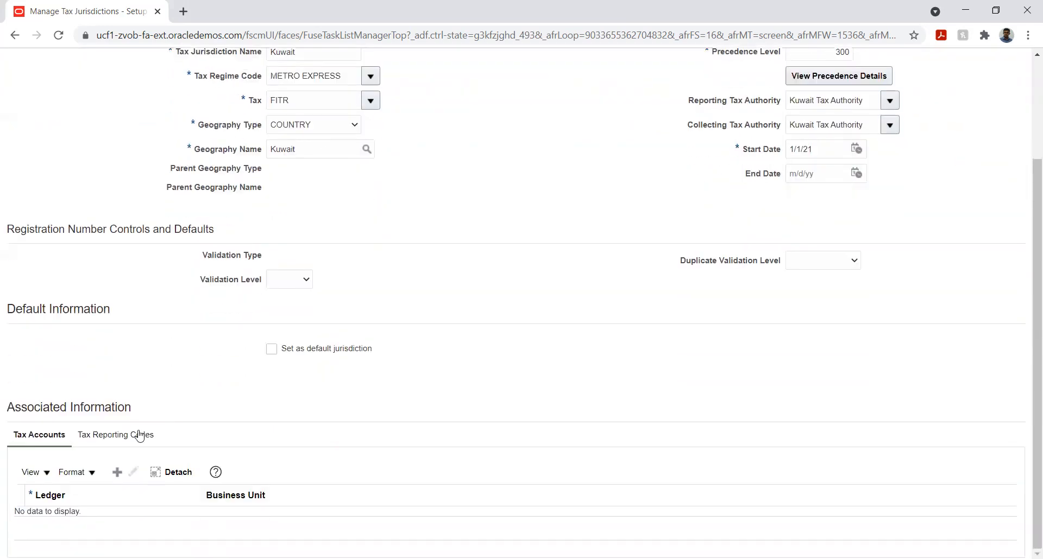
{"action": "left_click", "coordinate": [118, 478]}
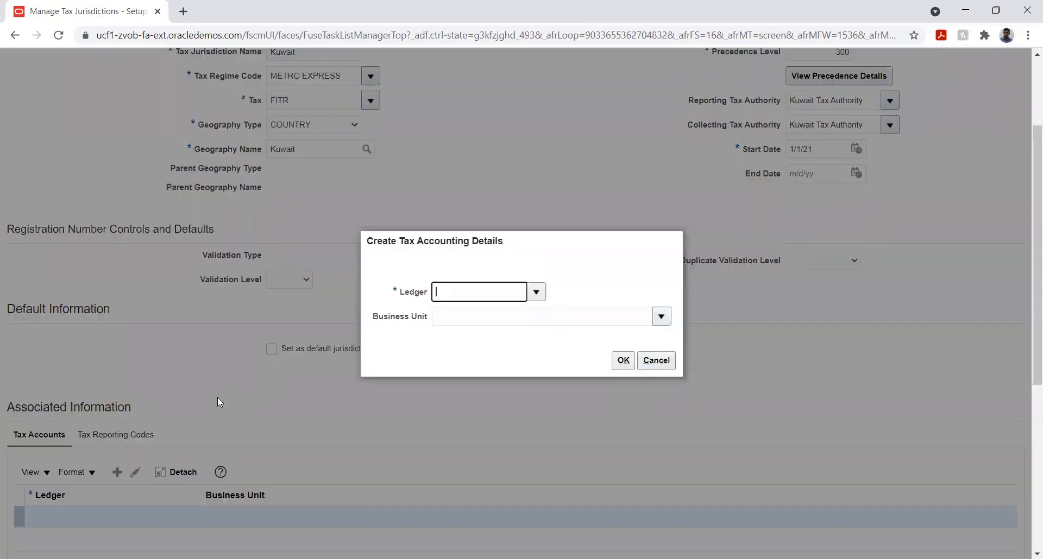
{"action": "left_click", "coordinate": [535, 293]}
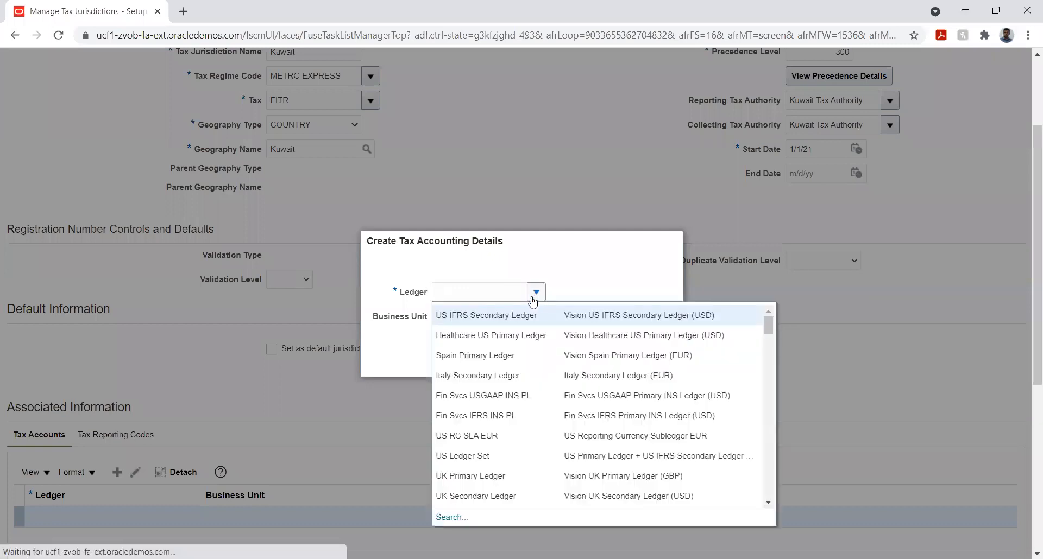
{"action": "left_click", "coordinate": [481, 295]}
{"action": "type", "text": "Metr"}
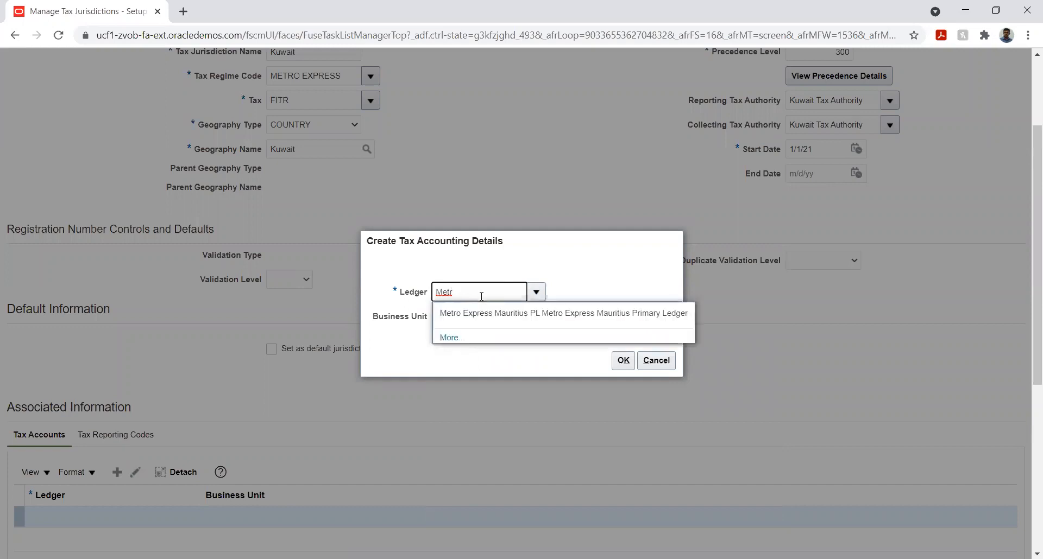
{"action": "left_click", "coordinate": [478, 314]}
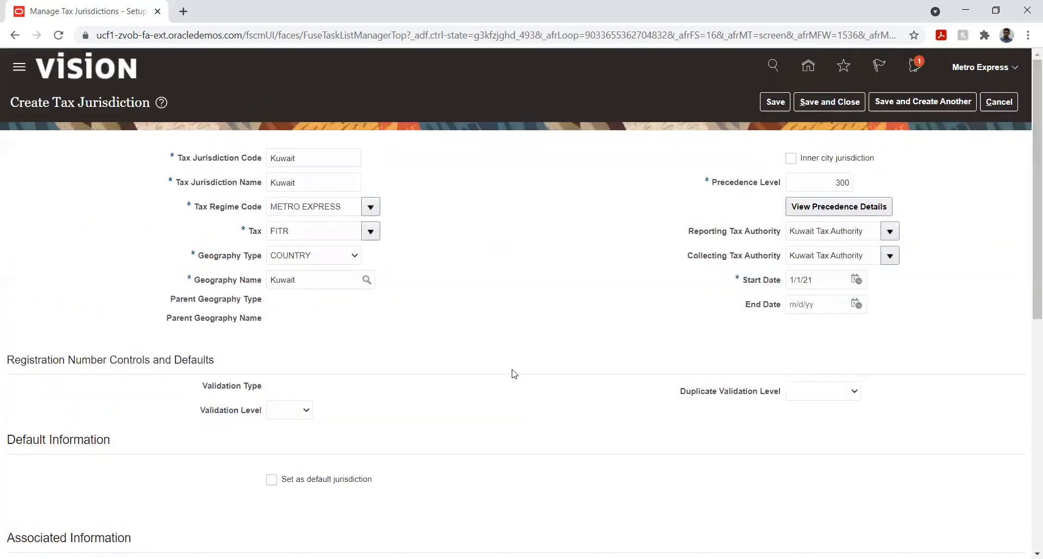
- For the ledger's tax liability account, choose company 01 Metro Express Mauritius and department 001 Human Resource
{"action": "scroll", "coordinate": [491, 367], "scroll_direction": "down", "scroll_amount": 5}
{"action": "scroll", "coordinate": [492, 367], "scroll_direction": "down", "scroll_amount": 2}
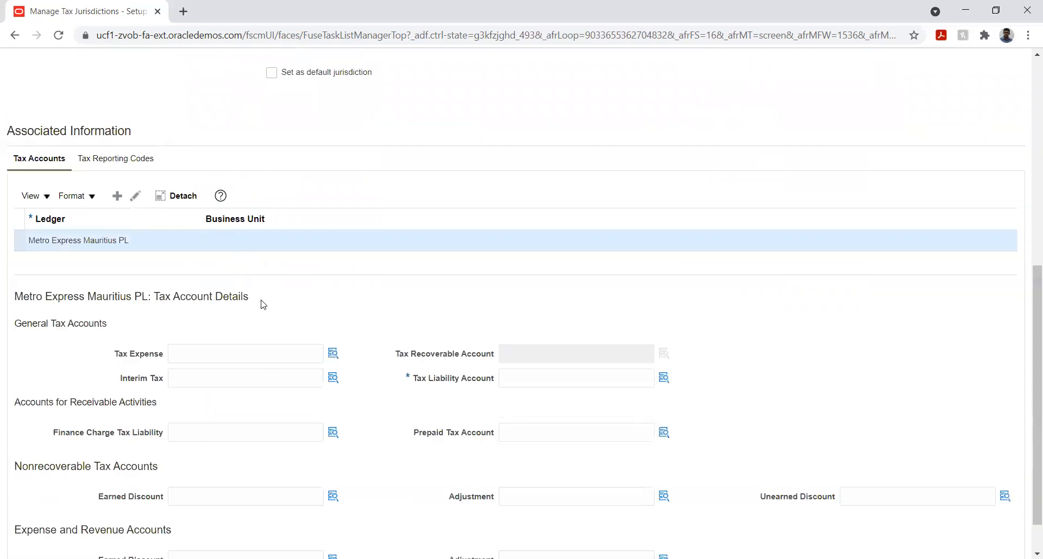
{"action": "scroll", "coordinate": [303, 291], "scroll_direction": "down", "scroll_amount": 1}
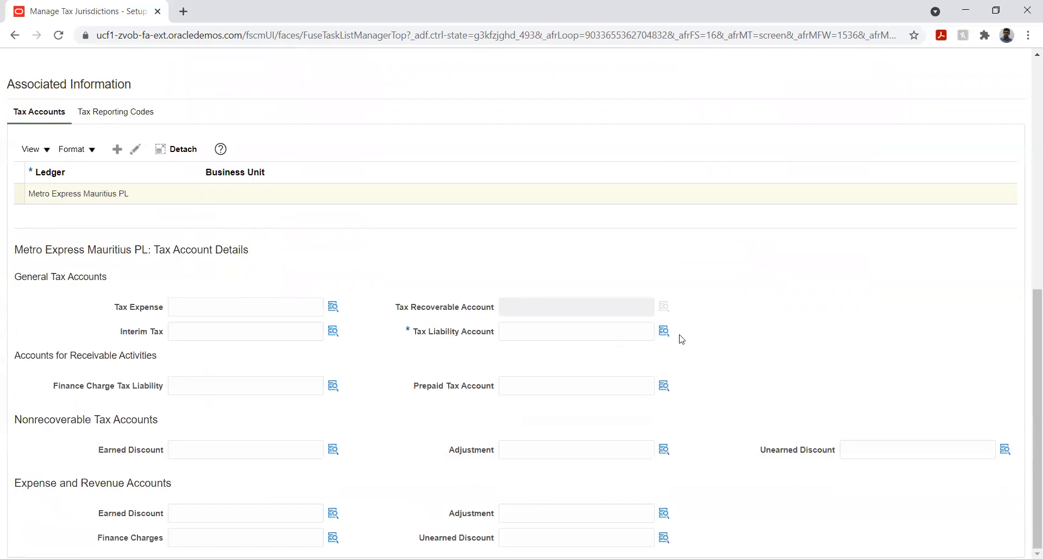
{"action": "left_click", "coordinate": [663, 332]}
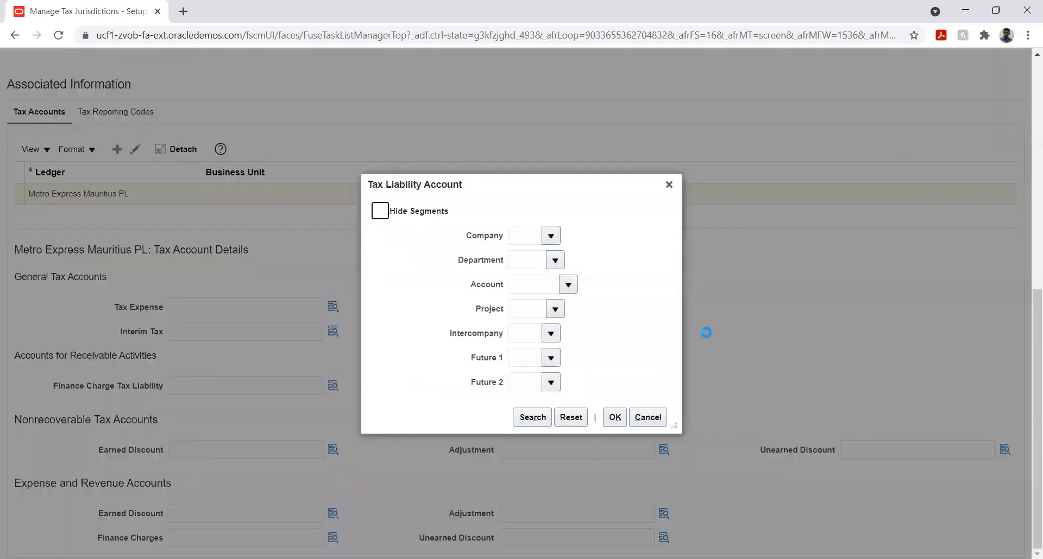
{"action": "left_click", "coordinate": [552, 237]}
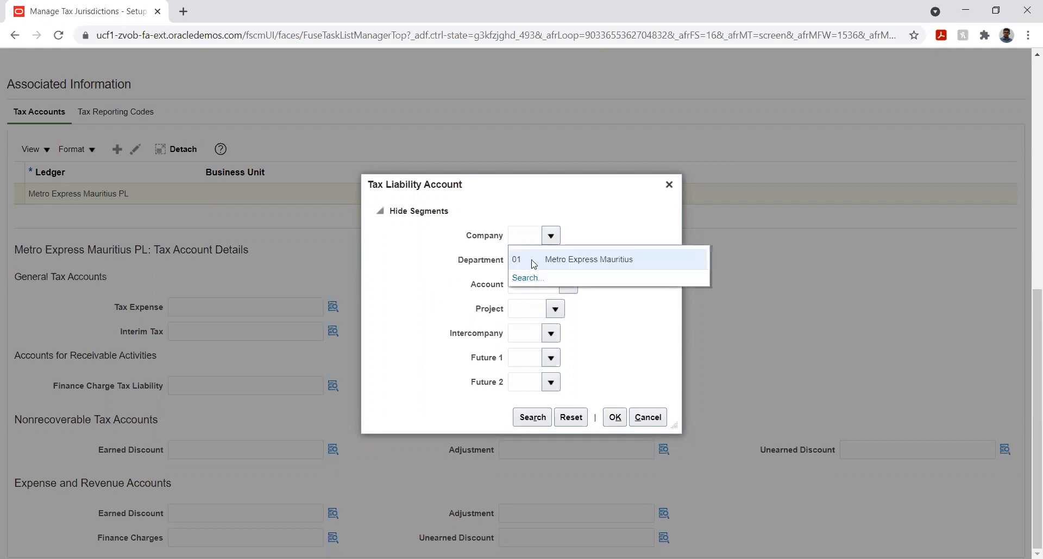
{"action": "left_click", "coordinate": [531, 261]}
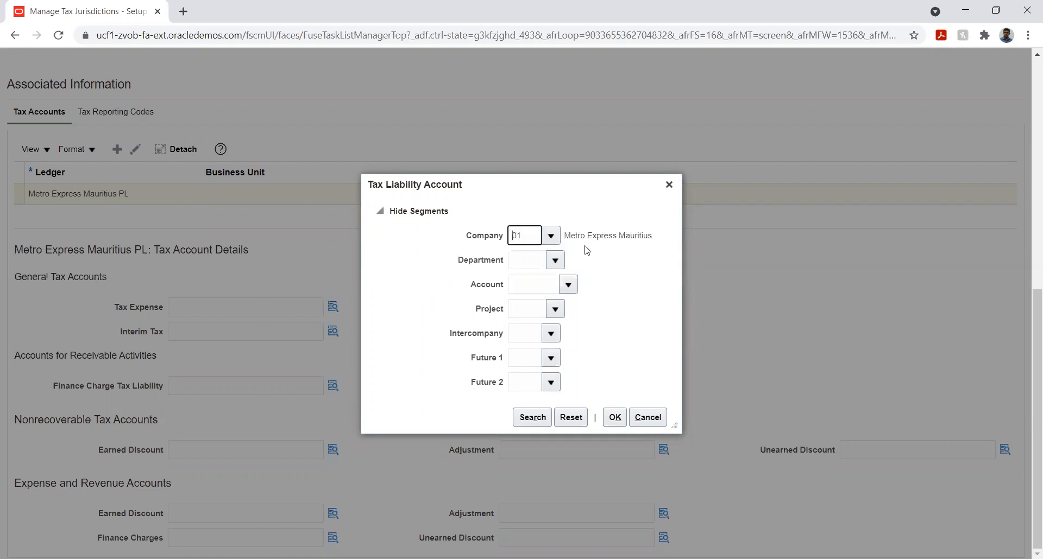
{"action": "left_click", "coordinate": [556, 261]}
{"action": "left_click", "coordinate": [586, 282]}
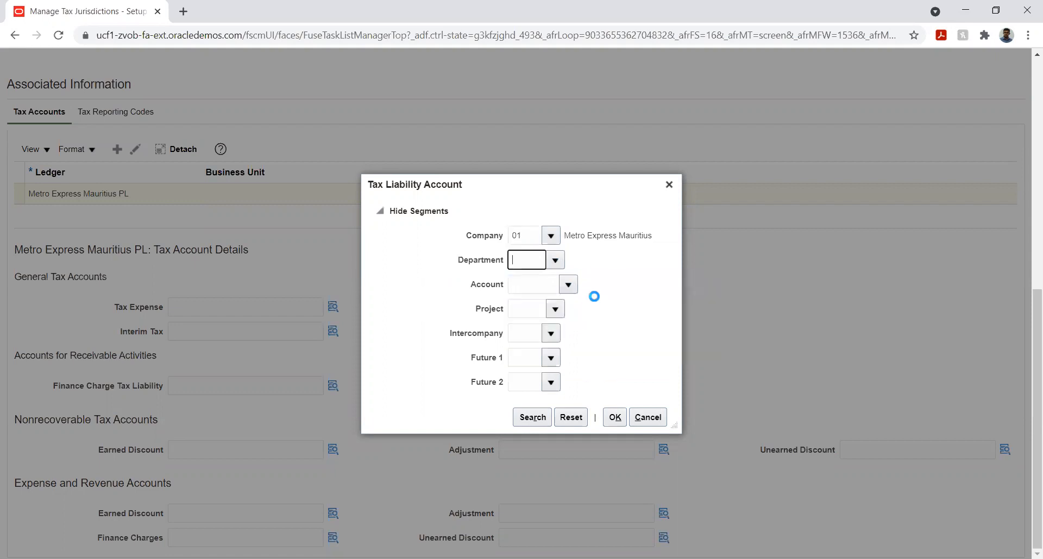
- Move the Tax Liability Account dialog aside to uncover the general tax account fields behind it
{"action": "left_click", "coordinate": [568, 284]}
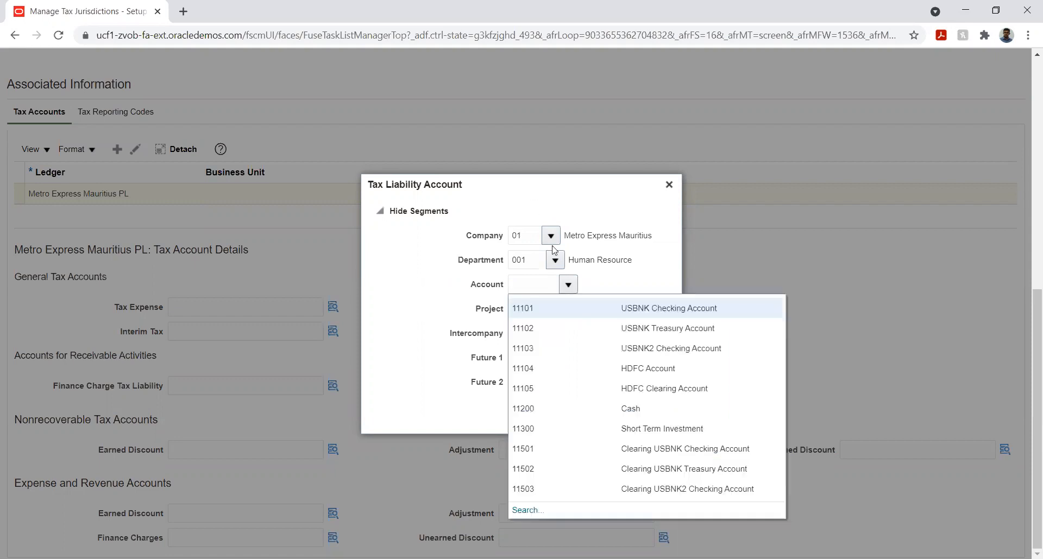
{"action": "left_click_drag", "start_coordinate": [558, 190], "coordinate": [902, 239]}
{"action": "left_click_drag", "start_coordinate": [636, 269], "coordinate": [241, 244]}
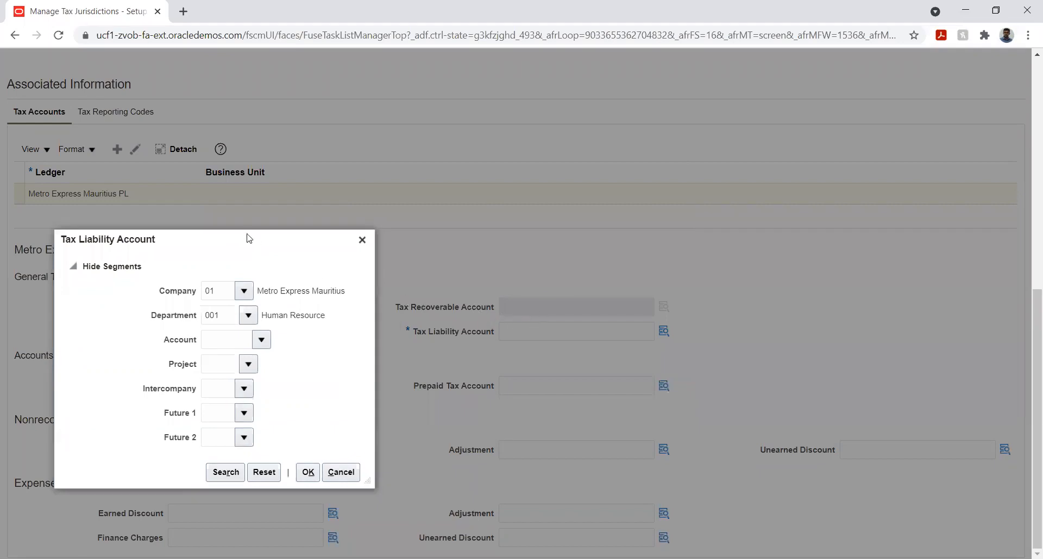
{"action": "left_click_drag", "start_coordinate": [237, 244], "coordinate": [870, 260]}
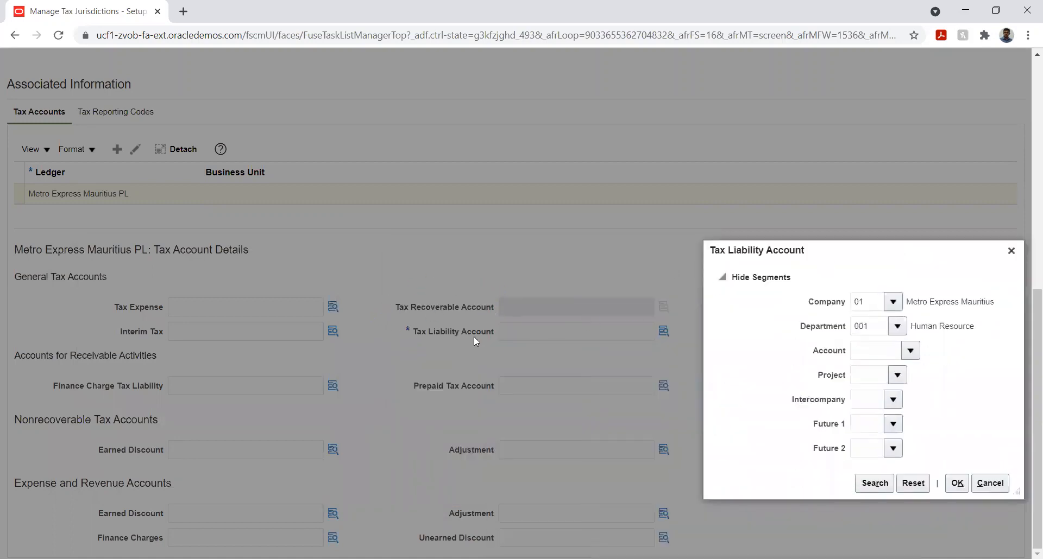
{"action": "mouse_move", "coordinate": [873, 253]}
{"action": "left_mouse_down"}
{"action": "mouse_move", "coordinate": [609, 206]}
{"action": "mouse_move", "coordinate": [587, 213]}
{"action": "mouse_move", "coordinate": [876, 262]}
{"action": "mouse_move", "coordinate": [859, 258]}
{"action": "mouse_move", "coordinate": [870, 251]}
{"action": "left_mouse_up"}
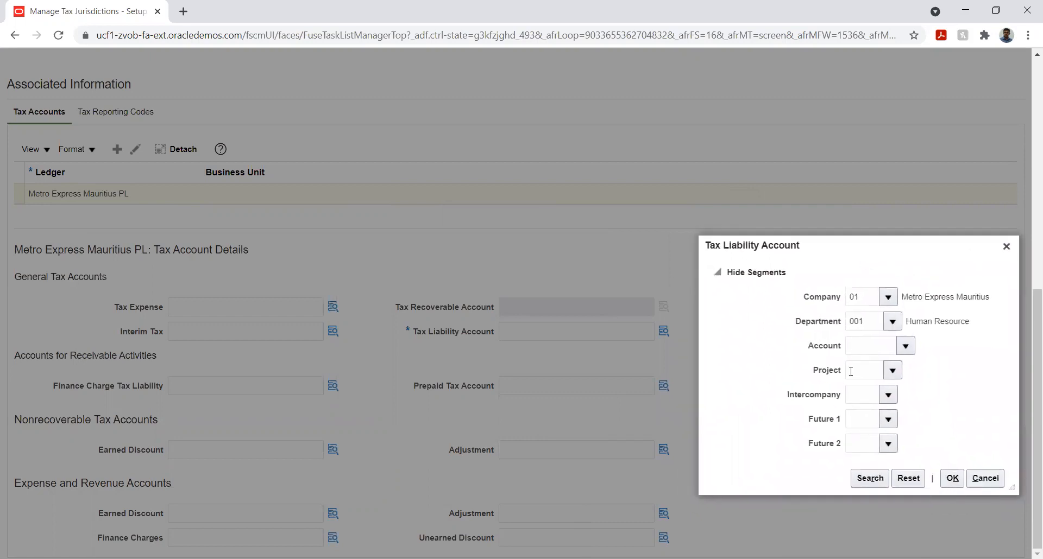
- Search accounts by the description %tax% and set the tax liability Account segment to 25100 Property Tax Payable
{"action": "left_click", "coordinate": [905, 346]}
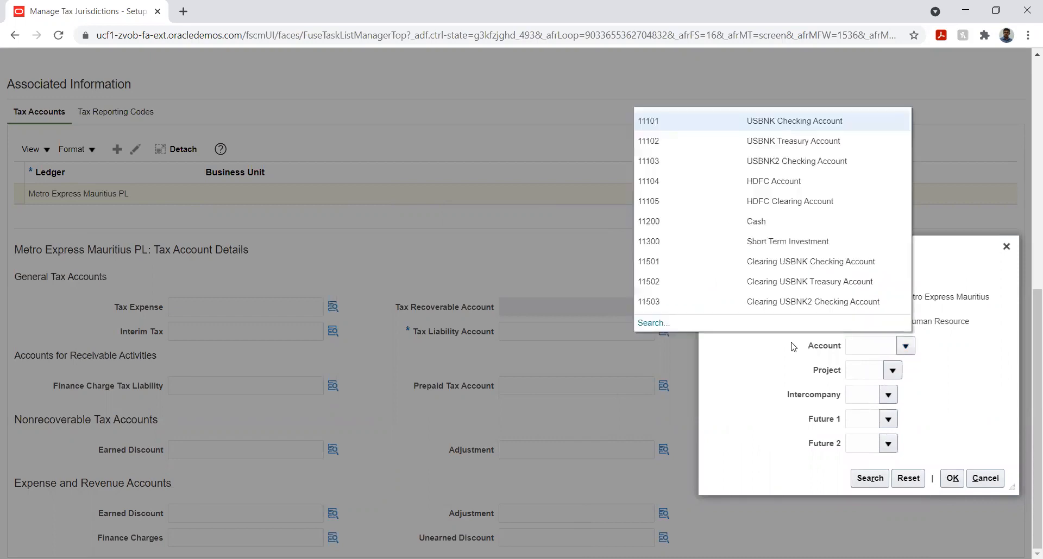
{"action": "left_click", "coordinate": [652, 323]}
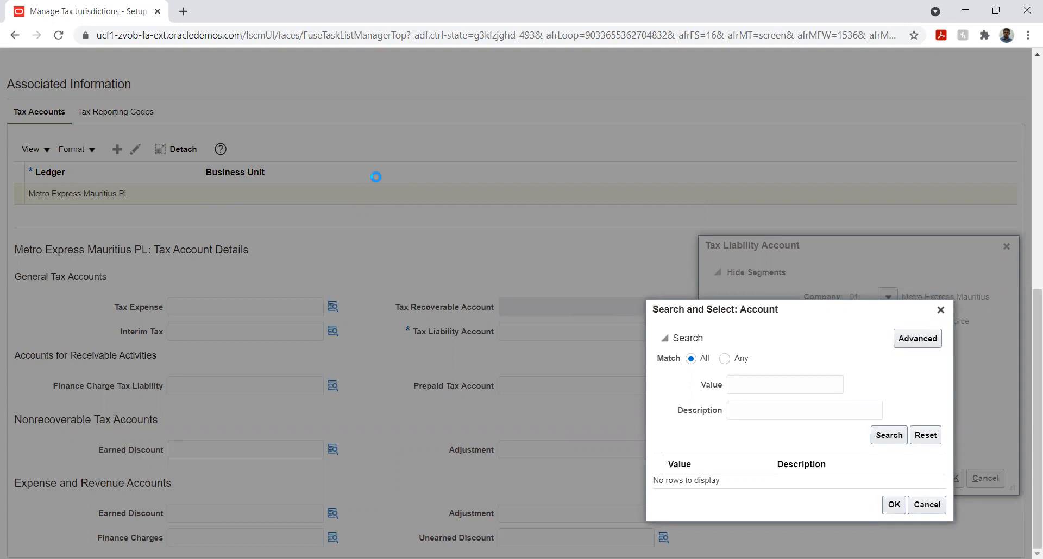
{"action": "left_click", "coordinate": [759, 411]}
{"action": "type", "text": "%tax%"}
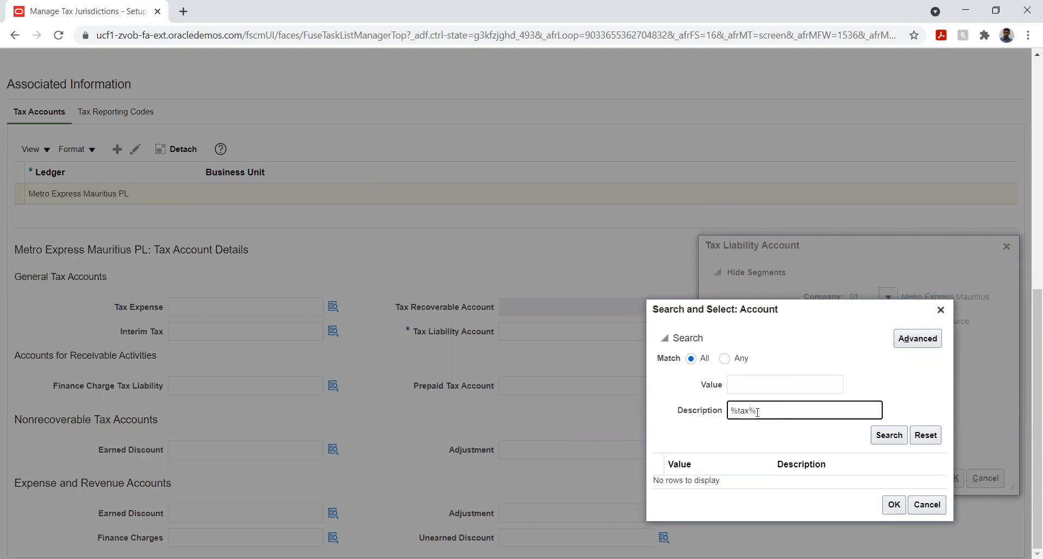
{"action": "left_click", "coordinate": [879, 437]}
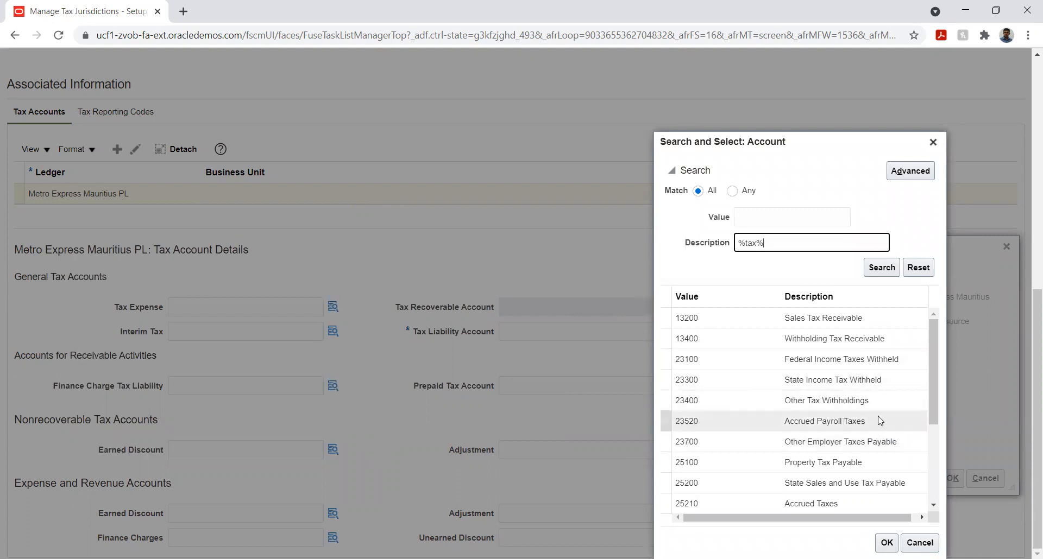
{"action": "scroll", "coordinate": [888, 377], "scroll_direction": "down", "scroll_amount": 2}
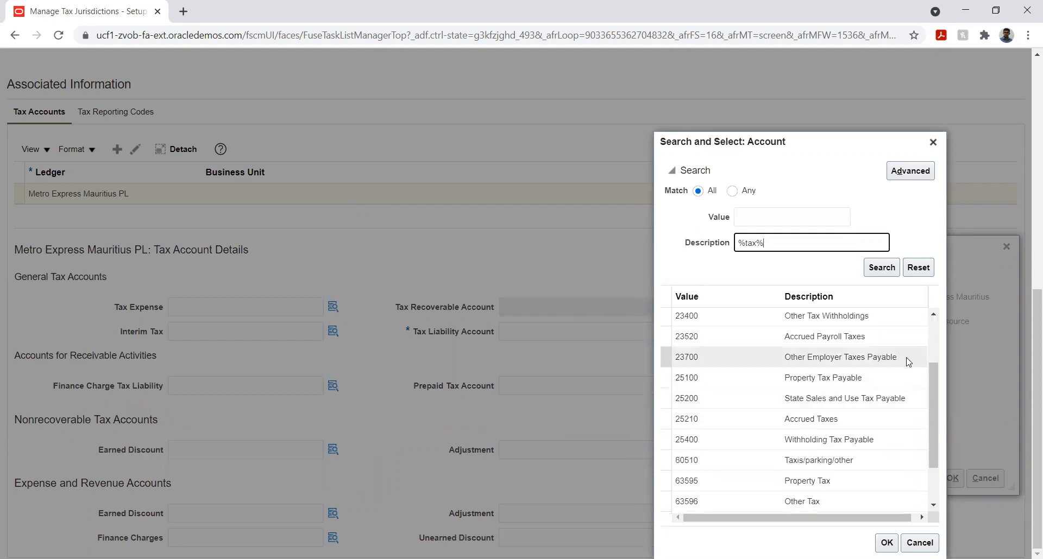
{"action": "left_click", "coordinate": [874, 379]}
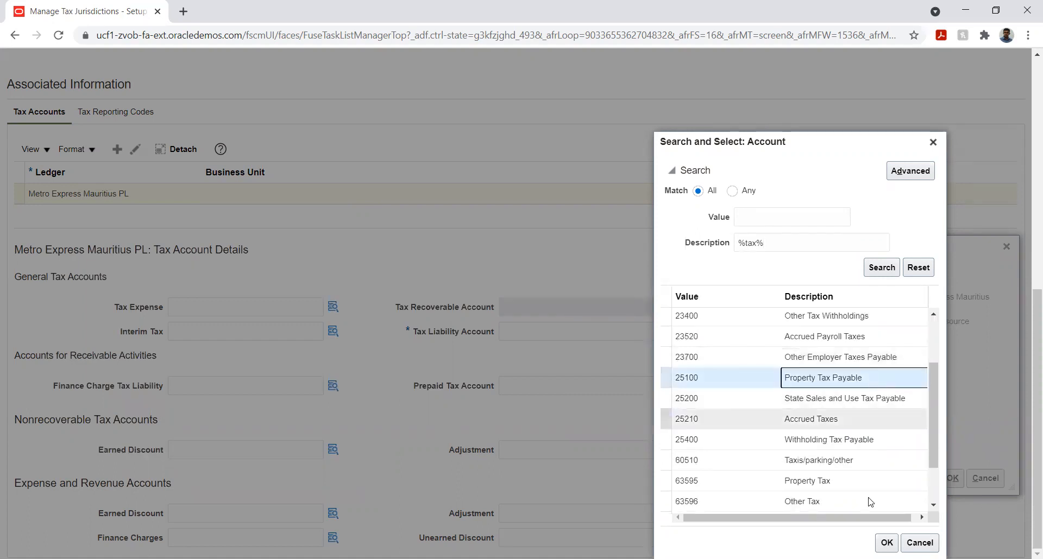
{"action": "left_click", "coordinate": [886, 543]}
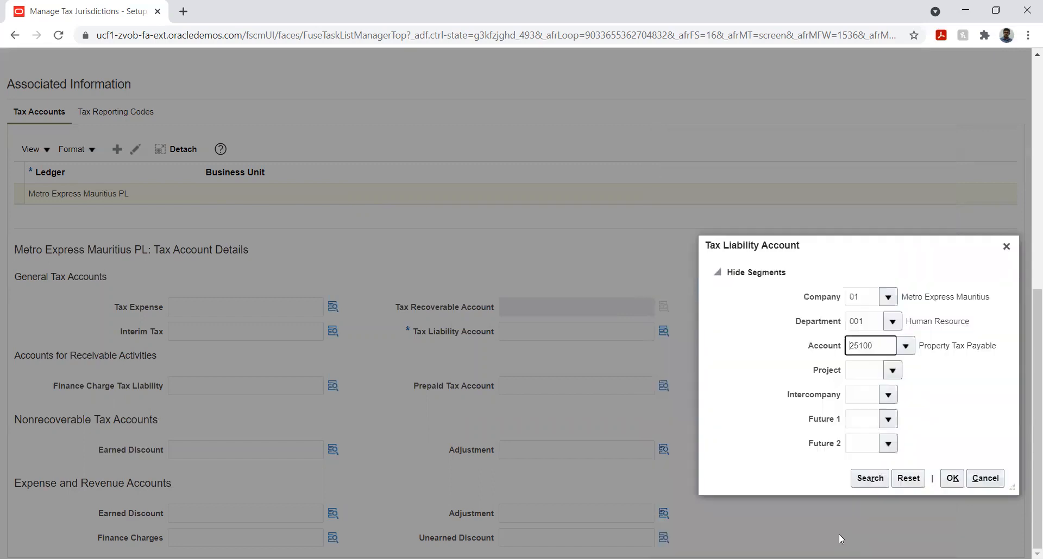
- Set the tax liability account's project to 01 Rose-Hill to Curepipe and its intercompany segment to 01 Metro Express Mauritius
{"action": "left_click", "coordinate": [891, 373]}
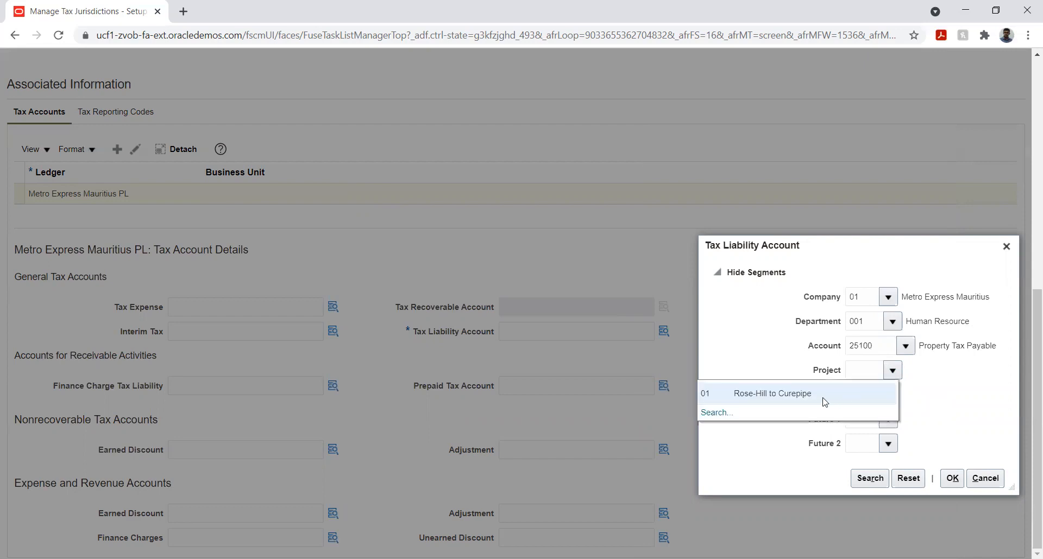
{"action": "left_click", "coordinate": [823, 398]}
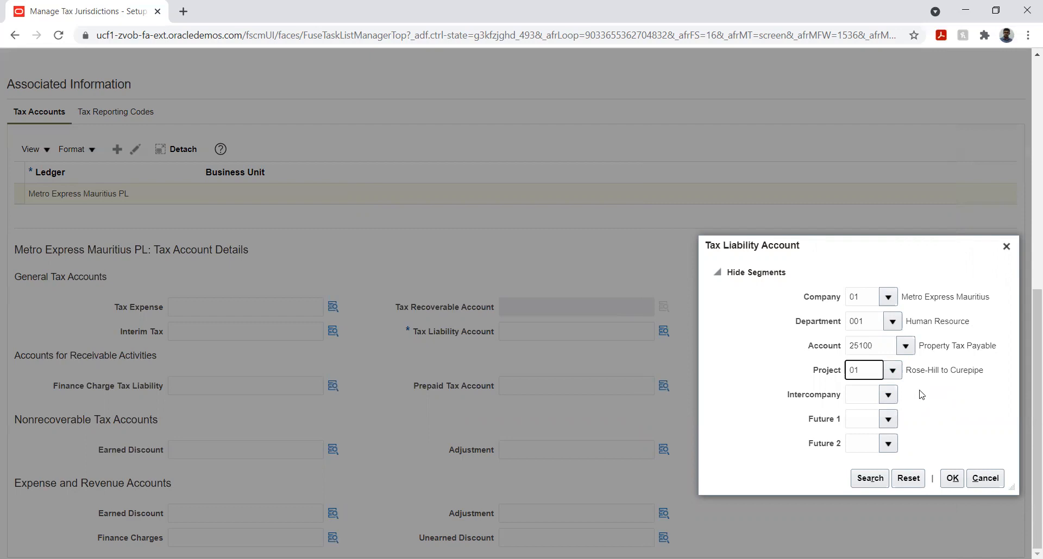
{"action": "left_click", "coordinate": [888, 395]}
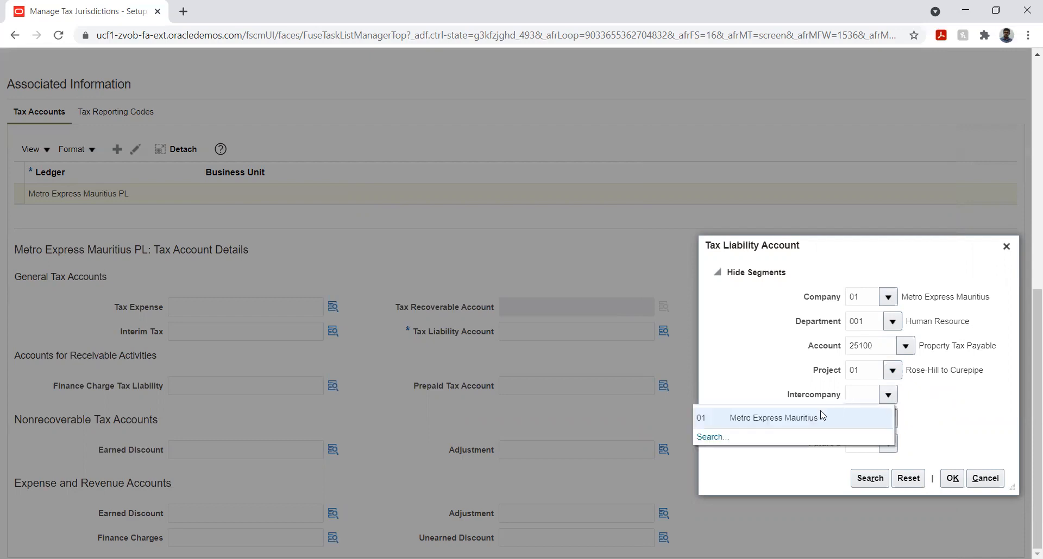
{"action": "left_click", "coordinate": [814, 424]}
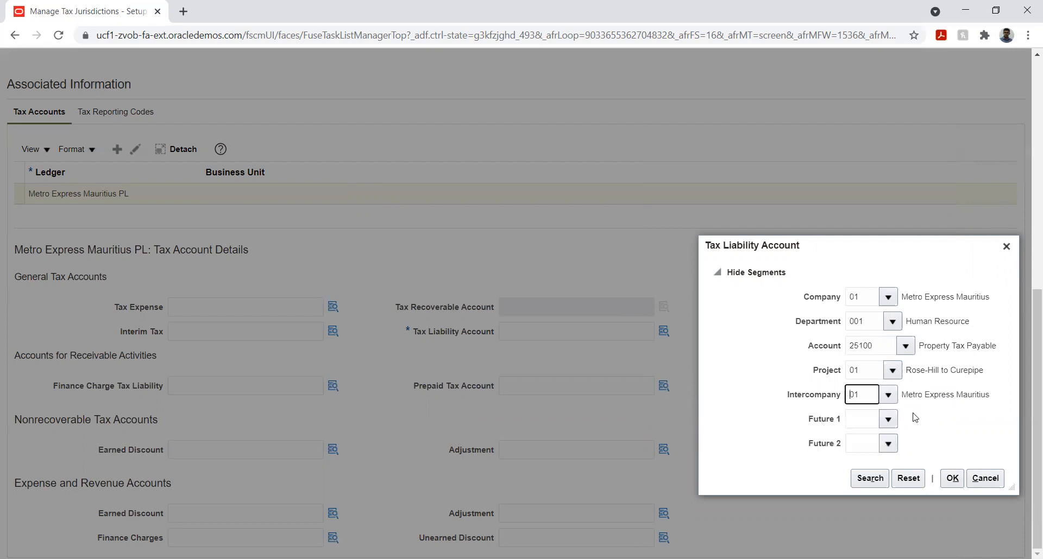
- Set the Future 1 and Future 2 segments to 00 Default and accept the tax liability account combination
{"action": "left_click", "coordinate": [889, 421]}
{"action": "left_click", "coordinate": [850, 443]}
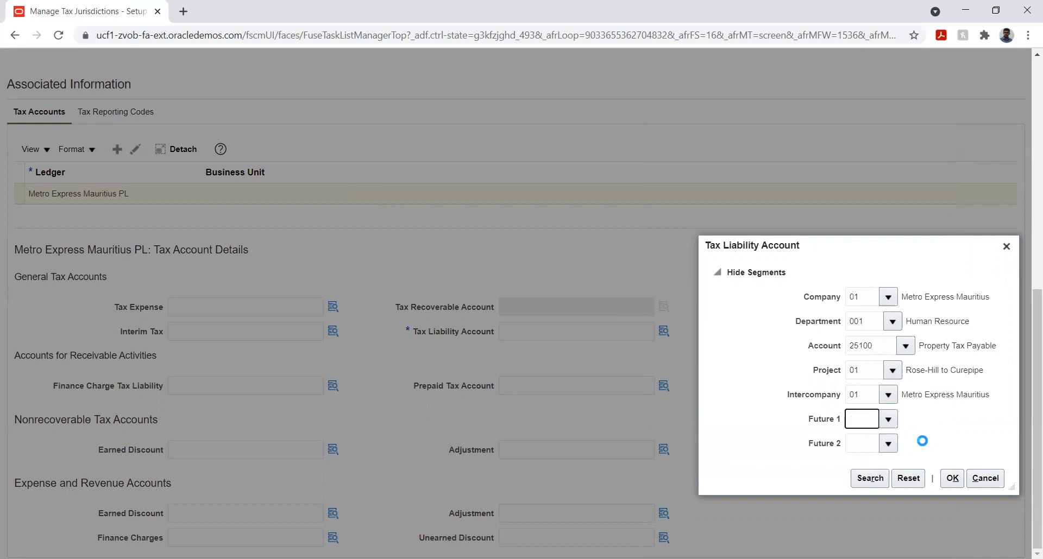
{"action": "left_click", "coordinate": [891, 445]}
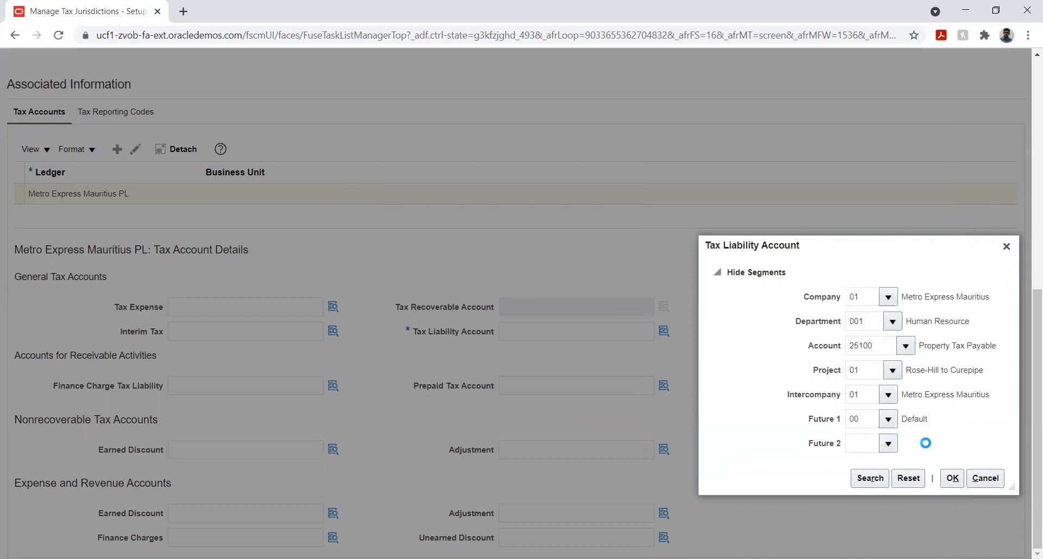
{"action": "left_click", "coordinate": [792, 469]}
{"action": "left_click", "coordinate": [947, 478]}
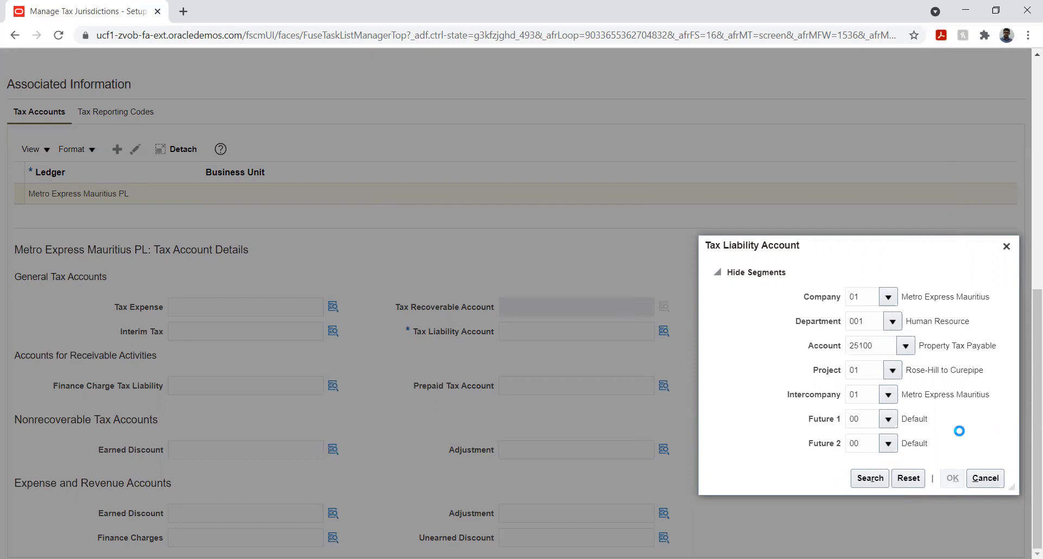
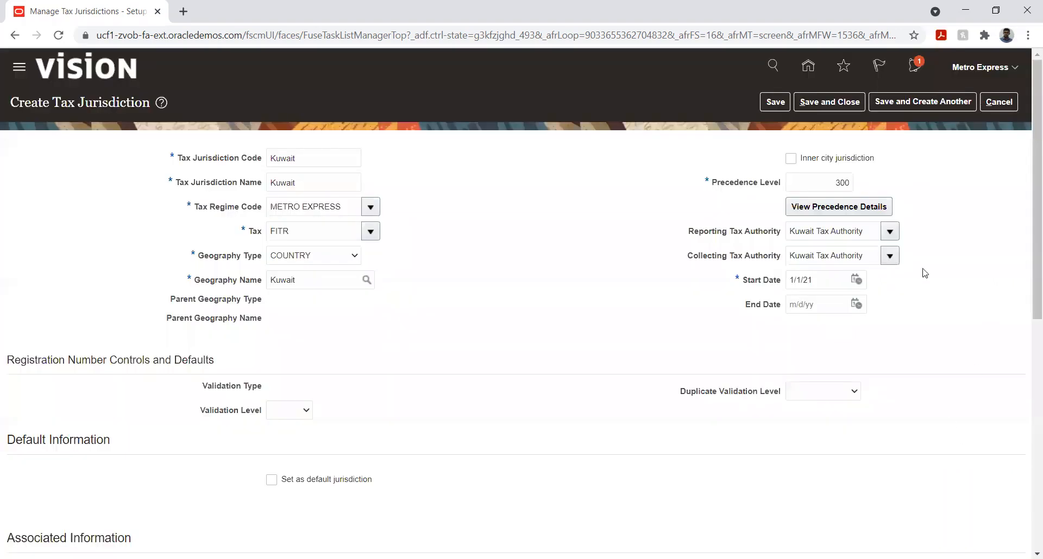
- Save the Kuwait tax jurisdiction, mark it as the default jurisdiction, and save and close it
{"action": "left_click", "coordinate": [776, 102]}
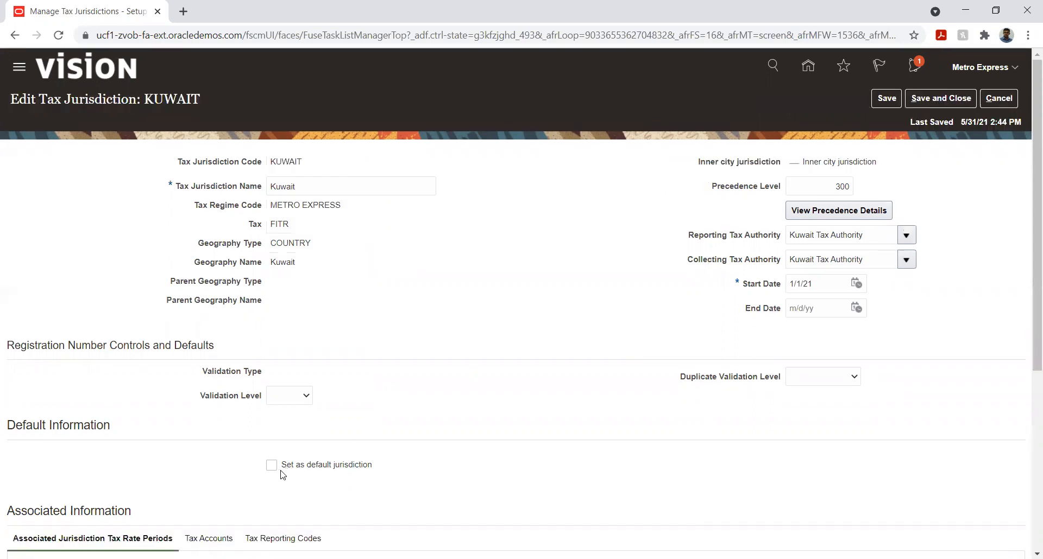
{"action": "left_click", "coordinate": [271, 465]}
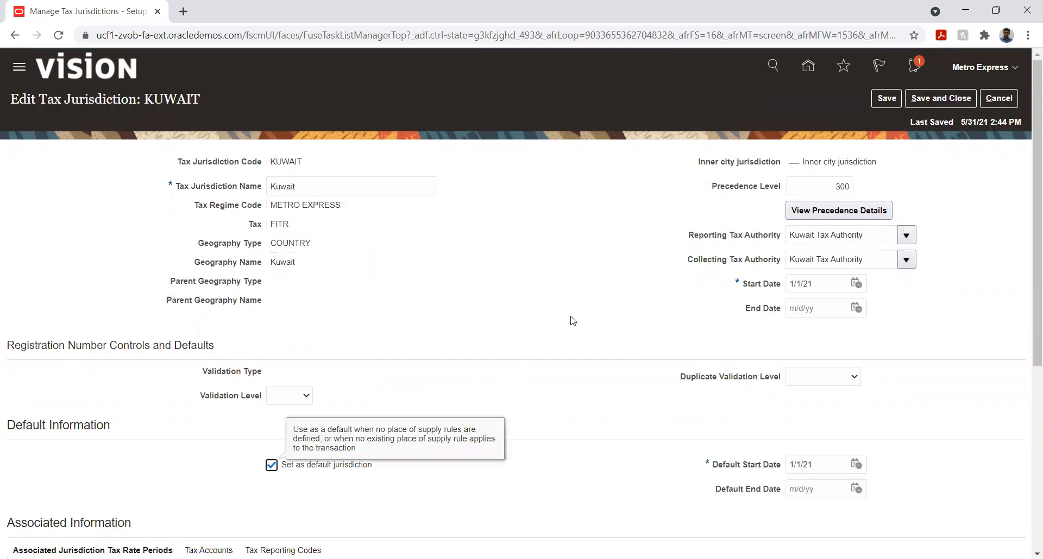
{"action": "left_click", "coordinate": [886, 99]}
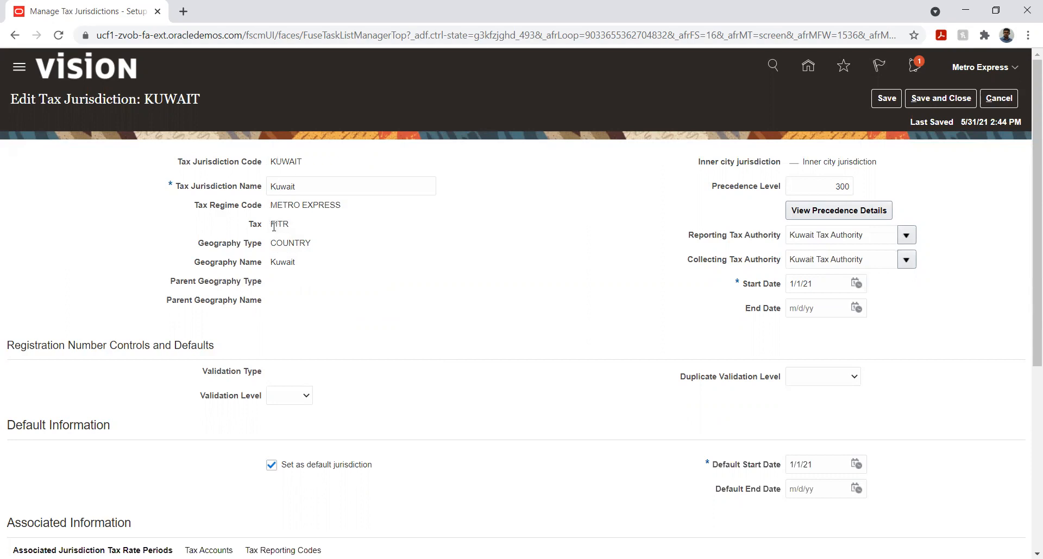
{"action": "left_click_drag", "start_coordinate": [272, 224], "coordinate": [288, 226]}
{"action": "key", "text": "alt+Tab"}
{"action": "left_click", "coordinate": [884, 102]}
{"action": "left_click", "coordinate": [925, 100]}
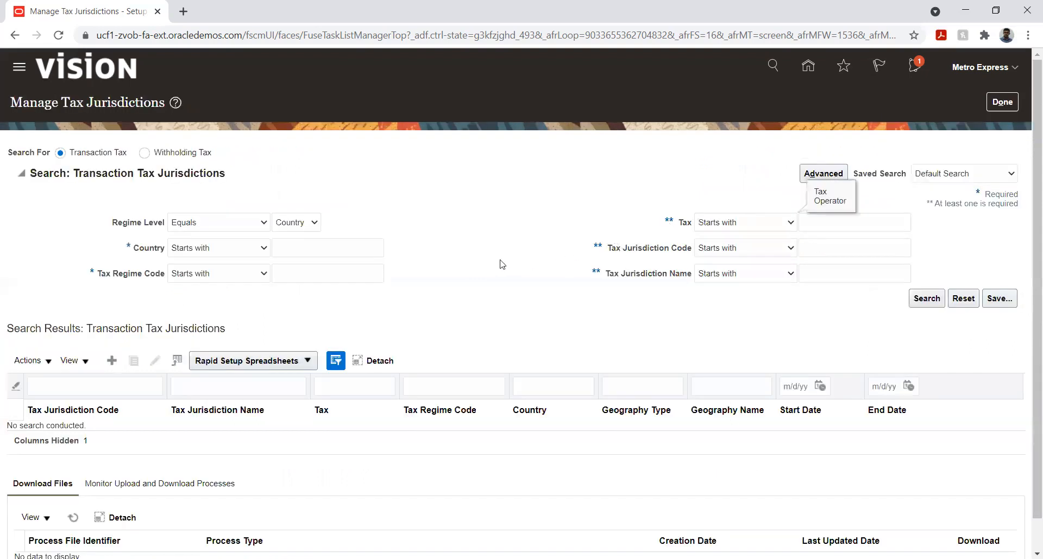
- Finish the jurisdictions task and start creating a new tax rate from the Manage Tax Rates and Tax Recovery Rates task
{"action": "left_click", "coordinate": [1001, 102]}
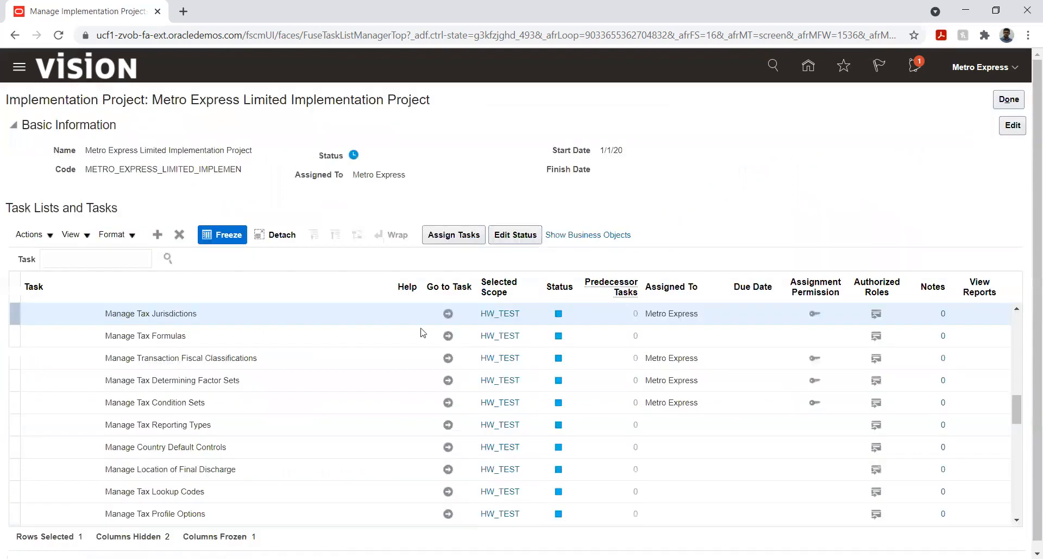
{"action": "scroll", "coordinate": [302, 394], "scroll_direction": "up", "scroll_amount": 3}
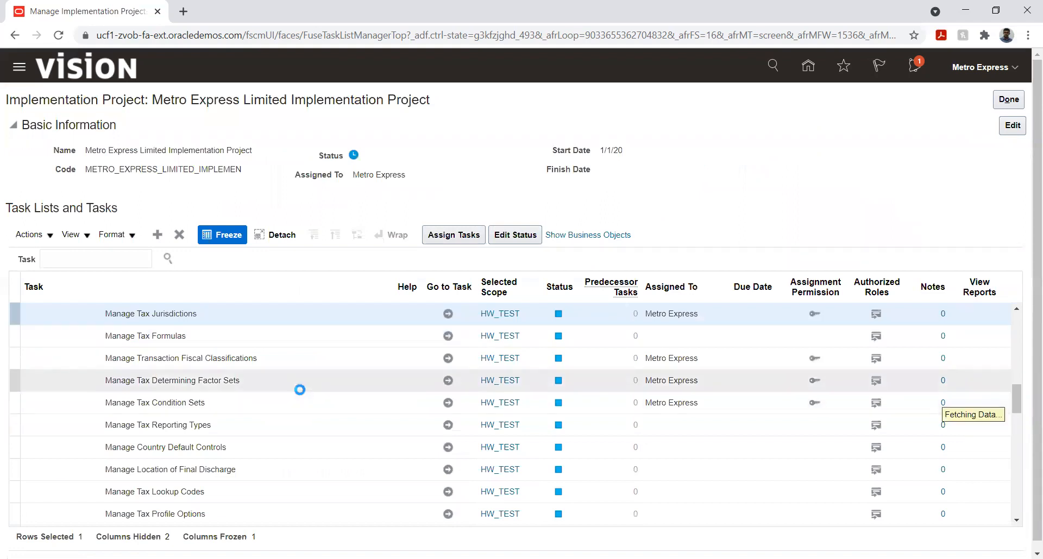
{"action": "scroll", "coordinate": [300, 391], "scroll_direction": "up", "scroll_amount": 3}
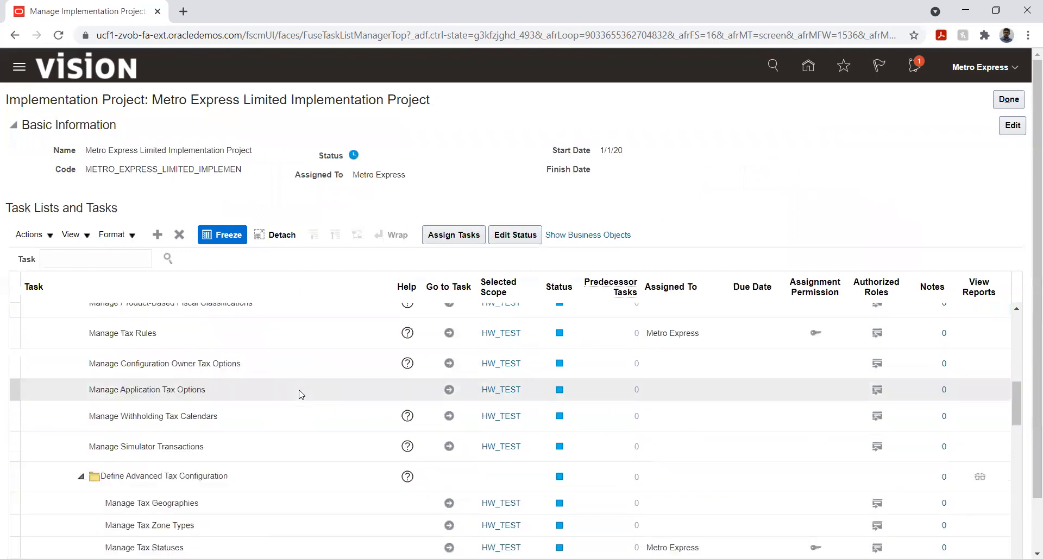
{"action": "scroll", "coordinate": [301, 395], "scroll_direction": "up", "scroll_amount": 3}
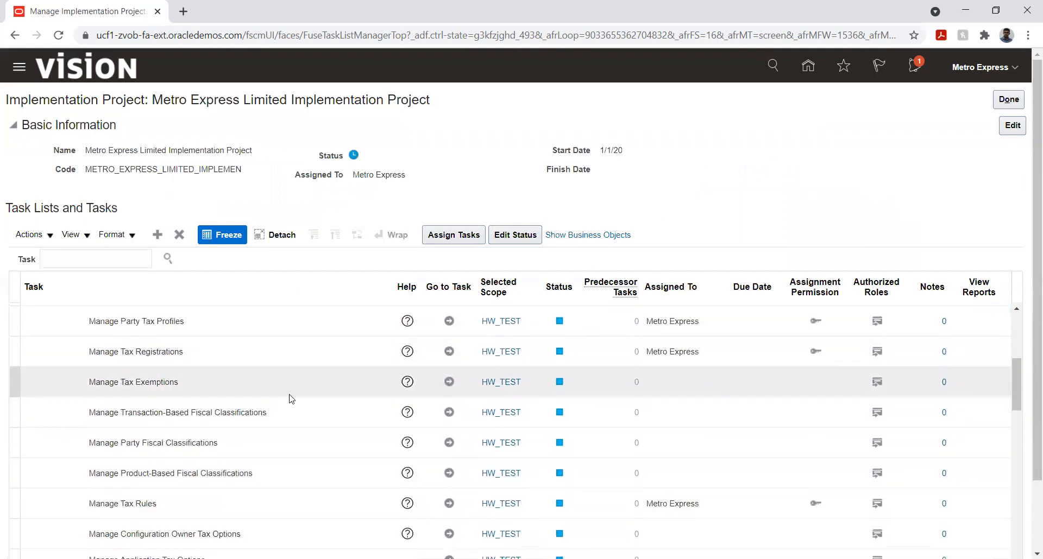
{"action": "scroll", "coordinate": [289, 389], "scroll_direction": "up", "scroll_amount": 3}
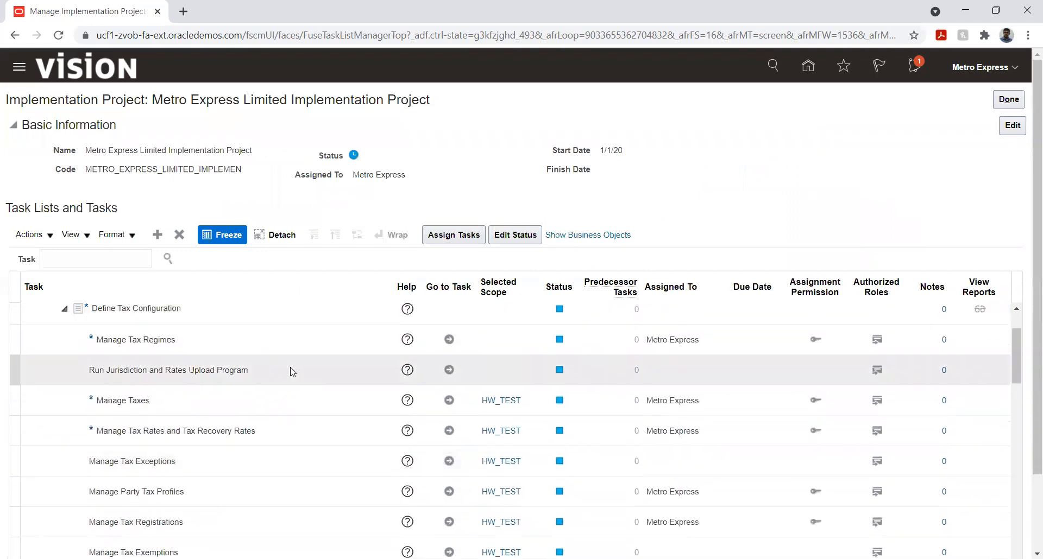
{"action": "left_click", "coordinate": [449, 431]}
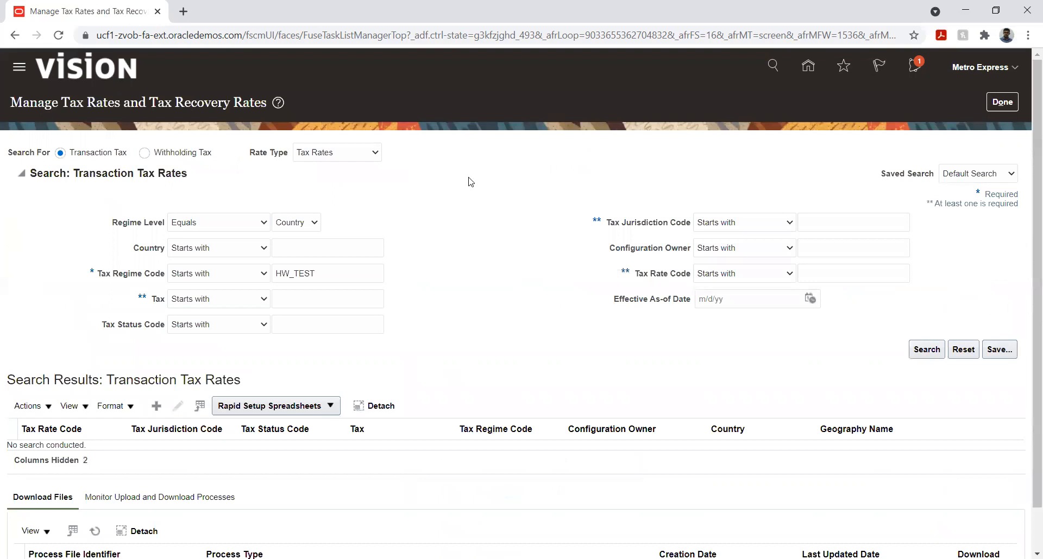
{"action": "left_click", "coordinate": [157, 406]}
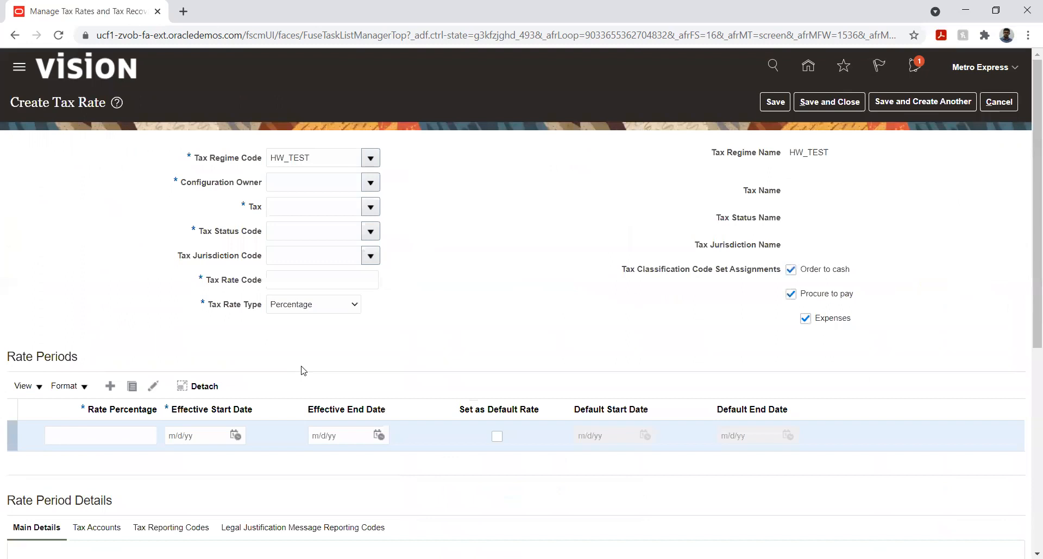
- Set the tax rate's regime code to METRO EXPRESS and its configuration owner to Metro Express Mauritius
{"action": "left_click", "coordinate": [370, 183]}
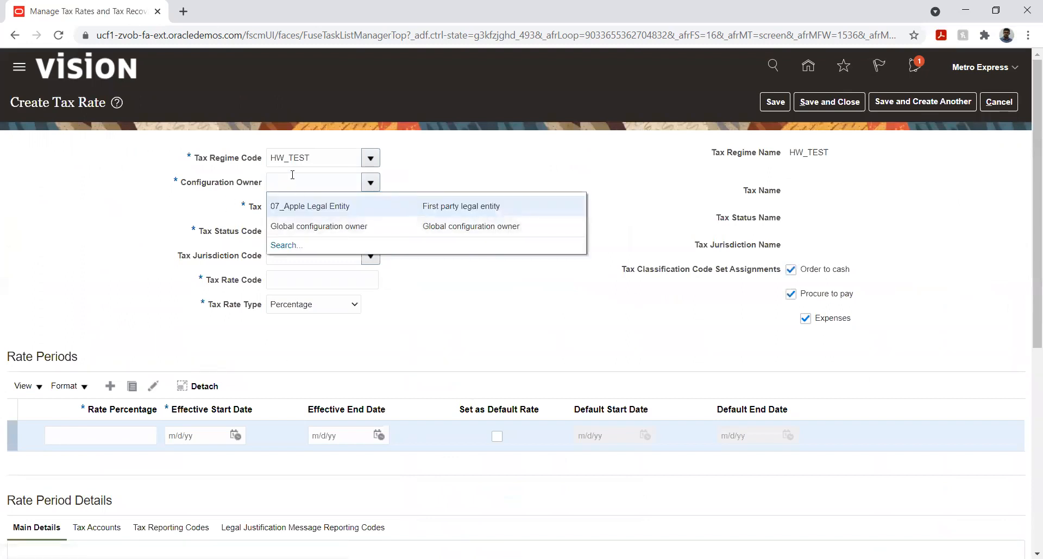
{"action": "double_click", "coordinate": [315, 156]}
{"action": "type", "text": "M"}
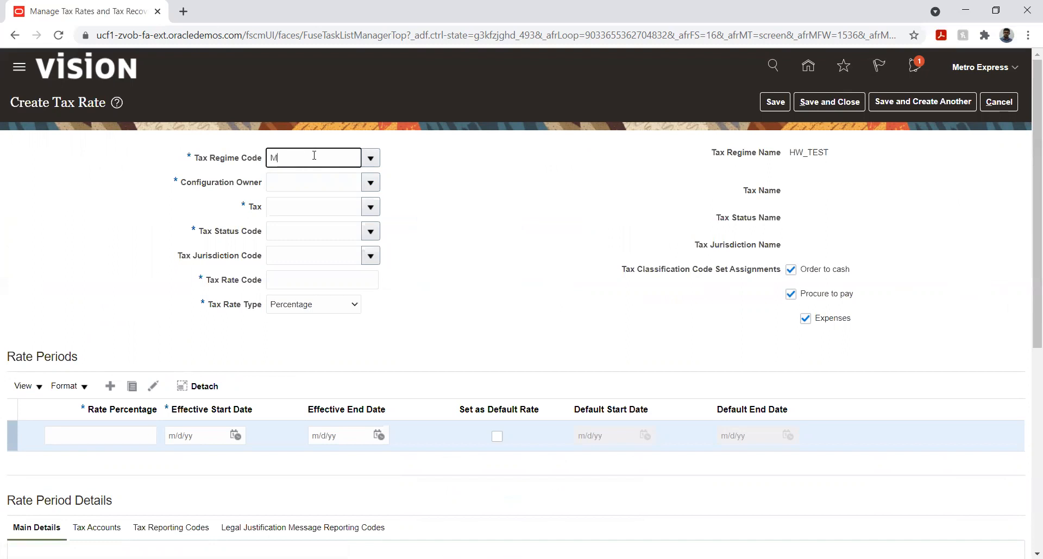
{"action": "type", "text": "etr"}
{"action": "key", "text": "Tab"}
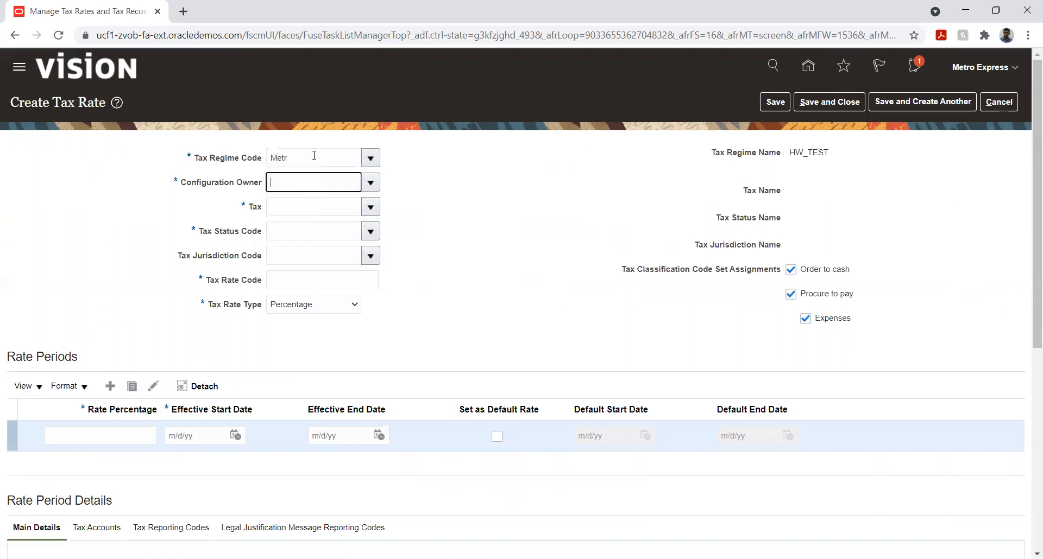
{"action": "left_click", "coordinate": [370, 183]}
{"action": "left_click", "coordinate": [392, 205]}
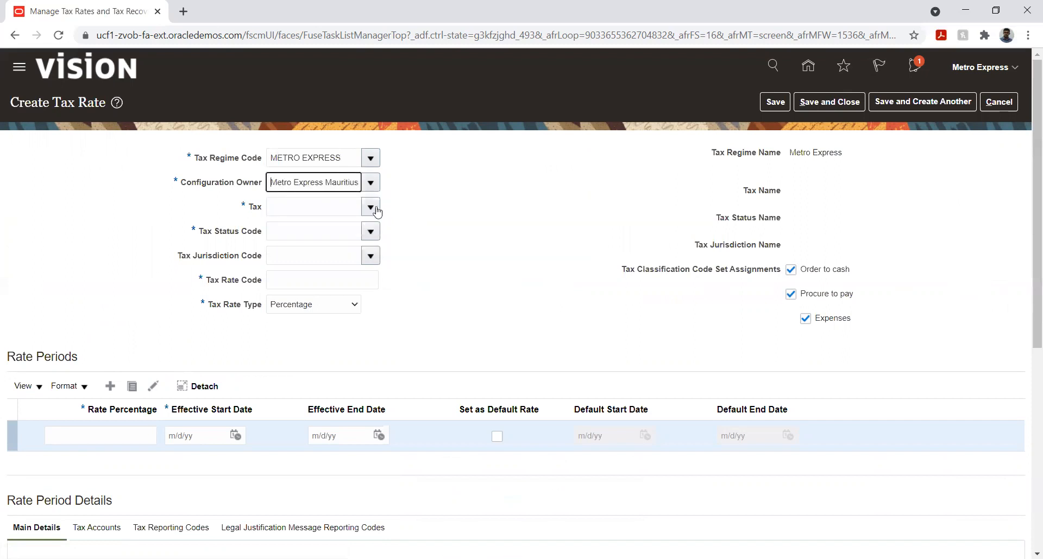
- Assign the tax rate to tax FITR with status code ACTIVE and jurisdiction code KUWAIT
{"action": "left_click", "coordinate": [373, 209]}
{"action": "left_click", "coordinate": [363, 231]}
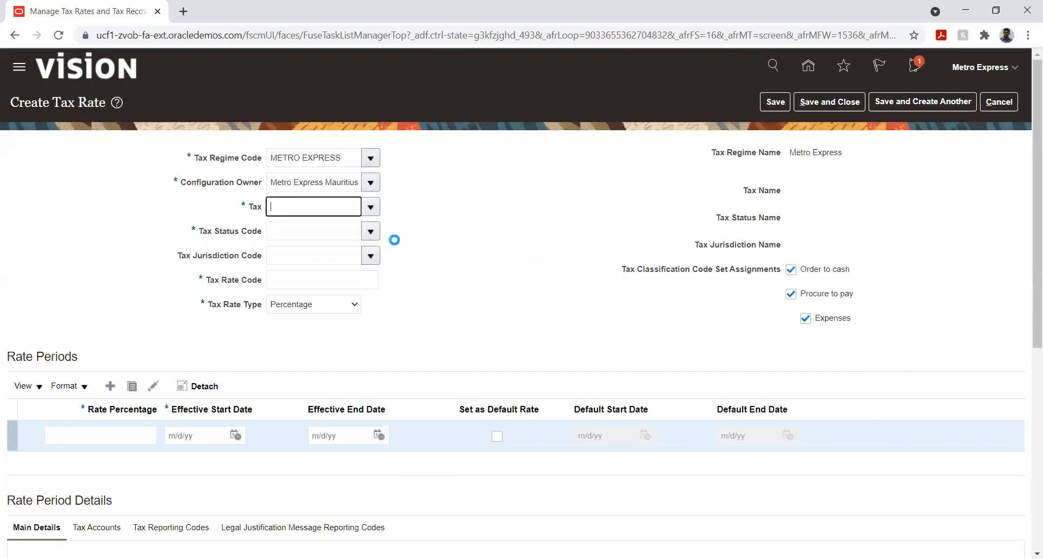
{"action": "left_click", "coordinate": [371, 232]}
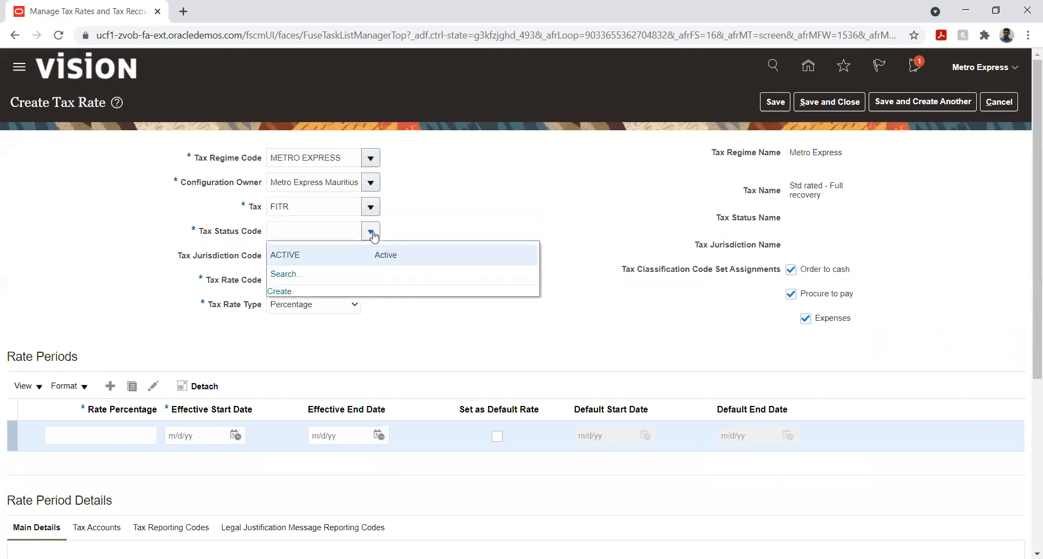
{"action": "left_click", "coordinate": [368, 255]}
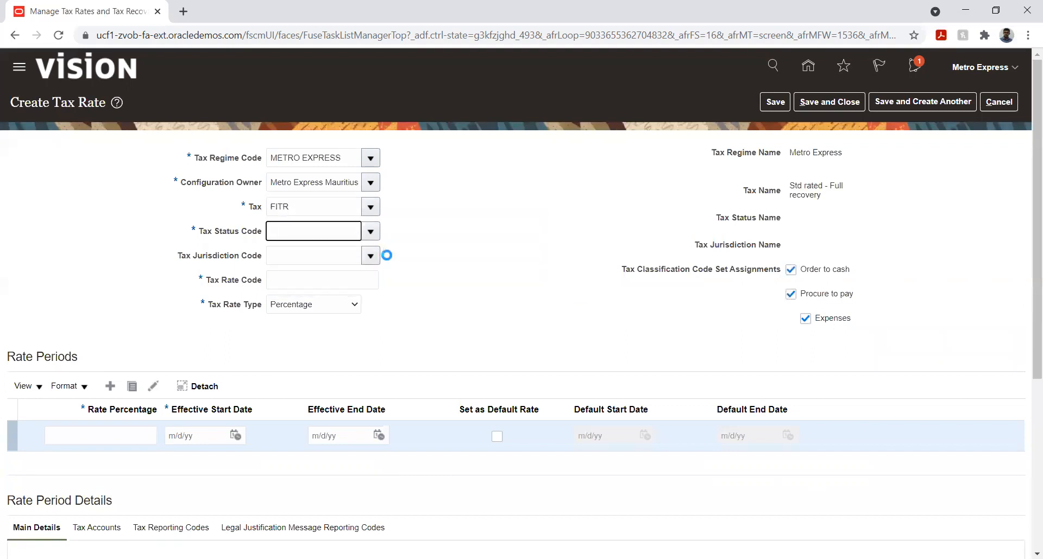
{"action": "left_click", "coordinate": [370, 256]}
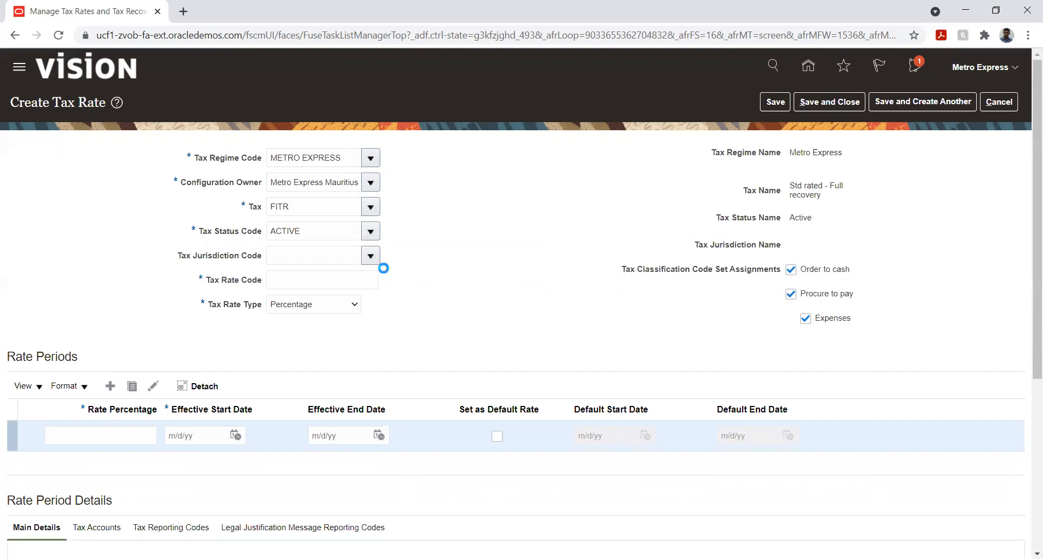
{"action": "left_click", "coordinate": [361, 298]}
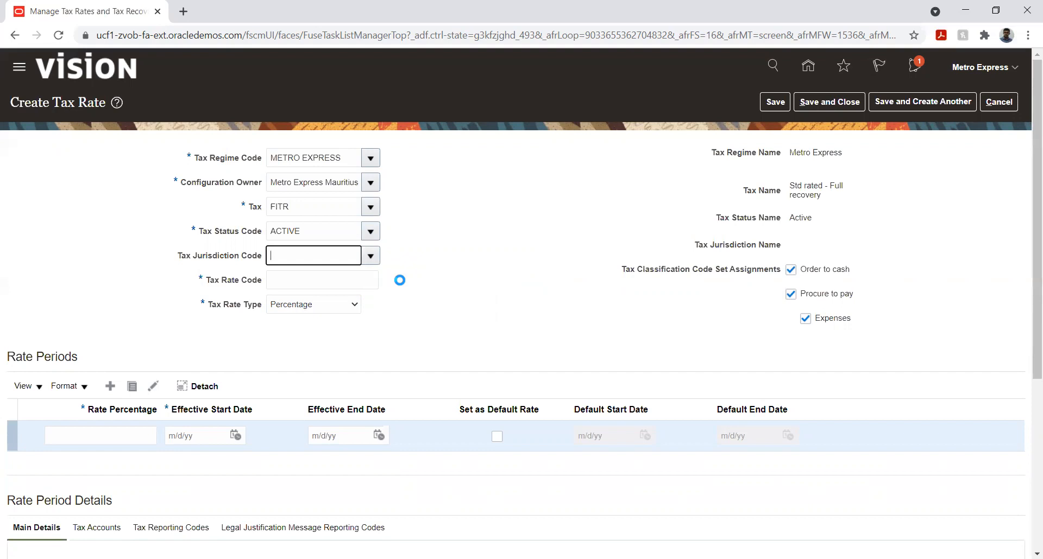
- Enter FITR as the tax rate code and set the rate percentage of the rate period to 5
{"action": "left_click", "coordinate": [364, 280]}
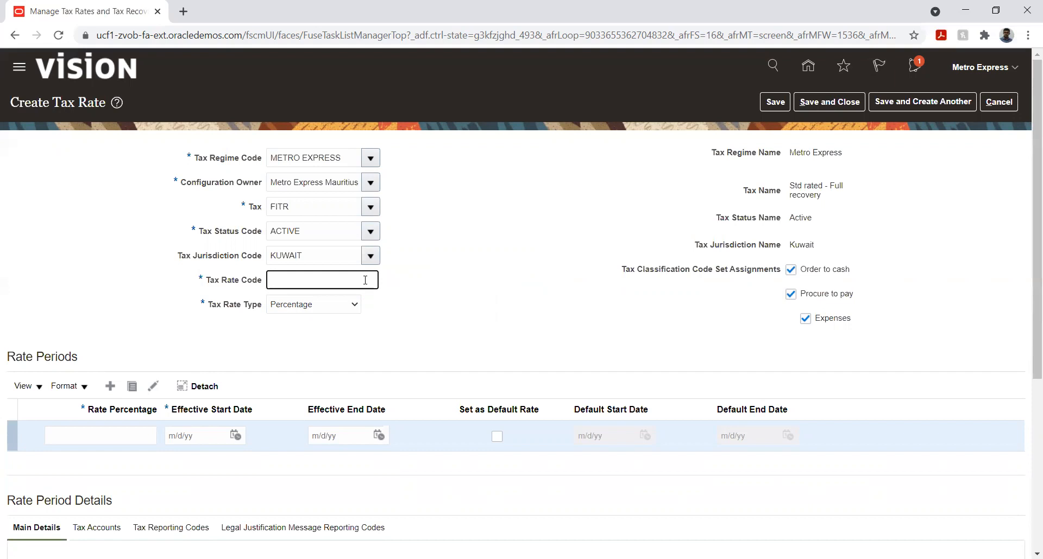
{"action": "type", "text": "FITR"}
{"action": "left_click", "coordinate": [513, 275]}
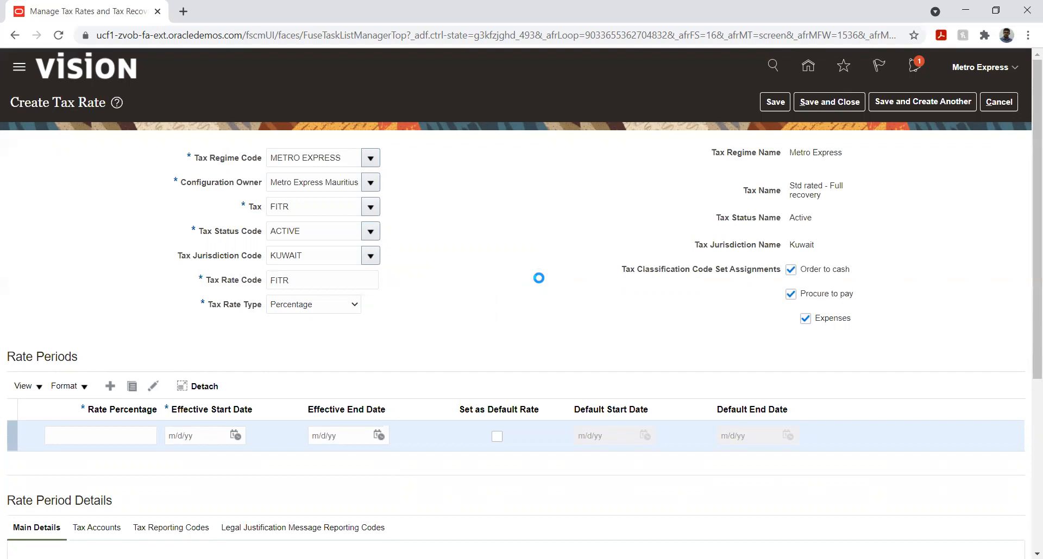
{"action": "left_click", "coordinate": [101, 433]}
{"action": "type", "text": "5"}
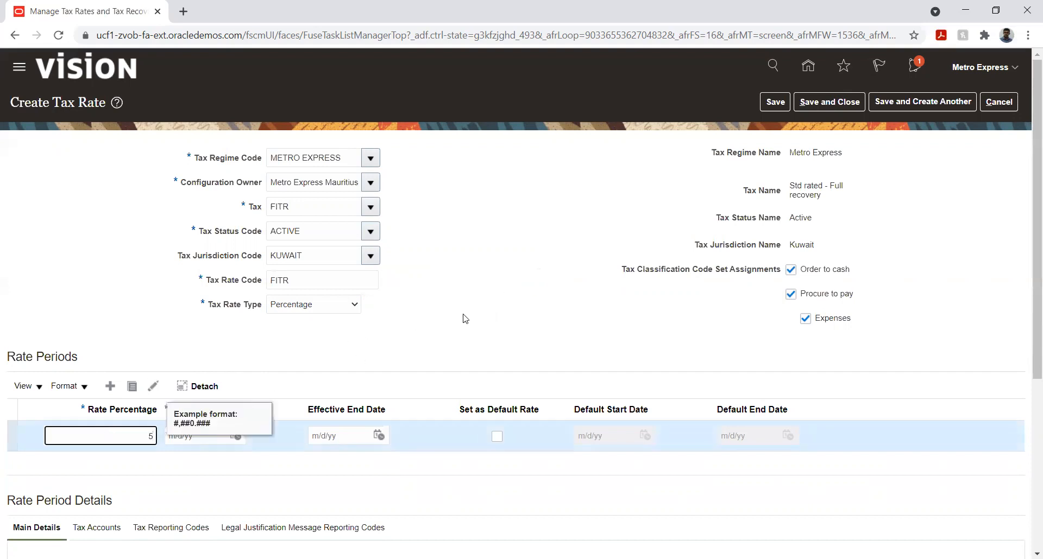
{"action": "left_click", "coordinate": [463, 315]}
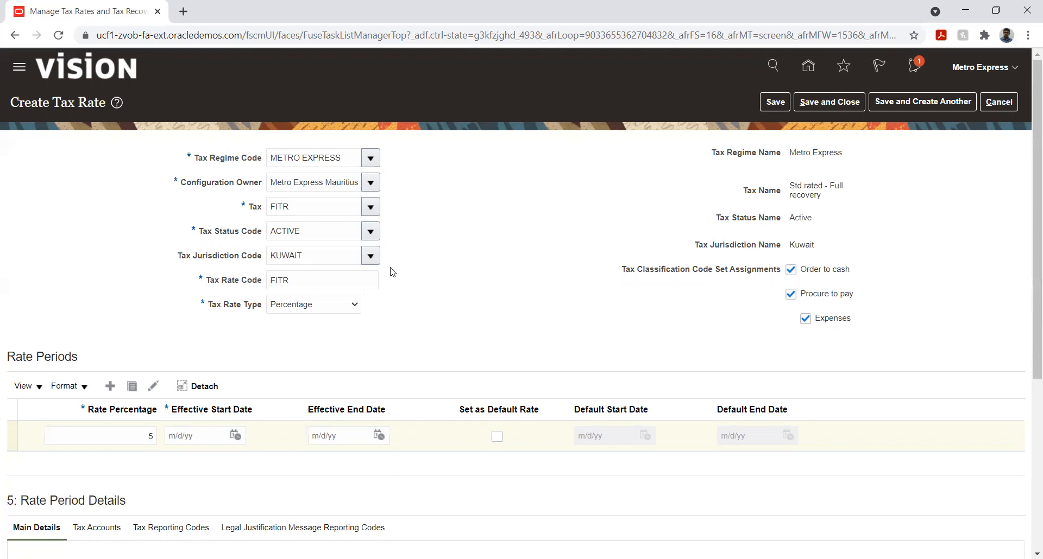
{"action": "left_click", "coordinate": [370, 232]}
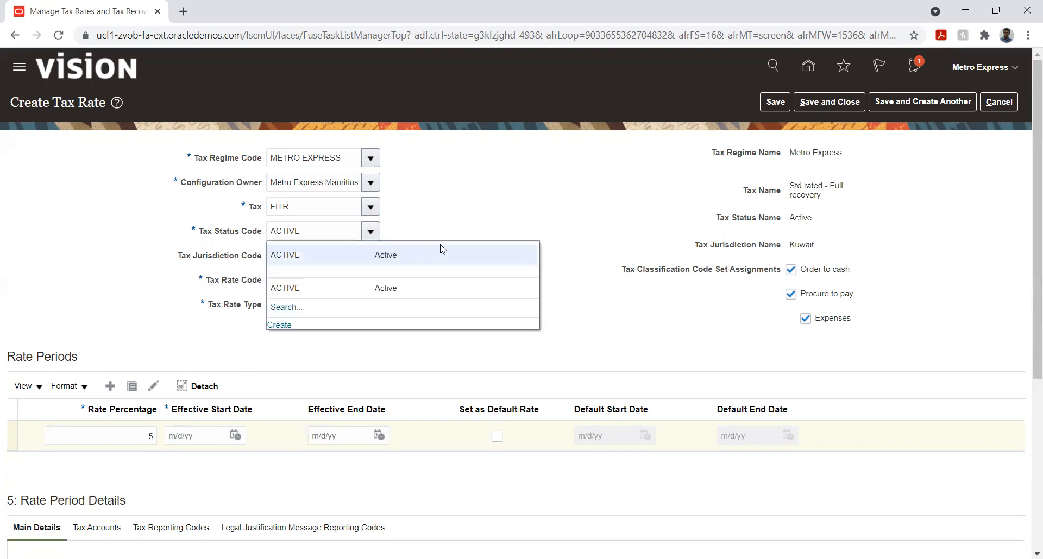
{"action": "left_click", "coordinate": [454, 220]}
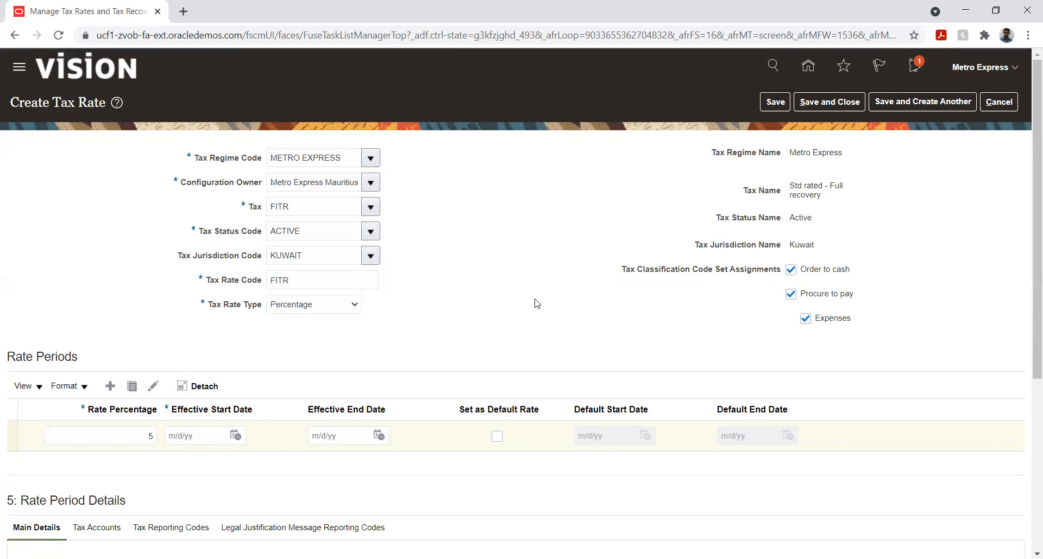
- Set the 5 percent rate period as the default rate with a default start date of 1/1/21
{"action": "left_click", "coordinate": [497, 436]}
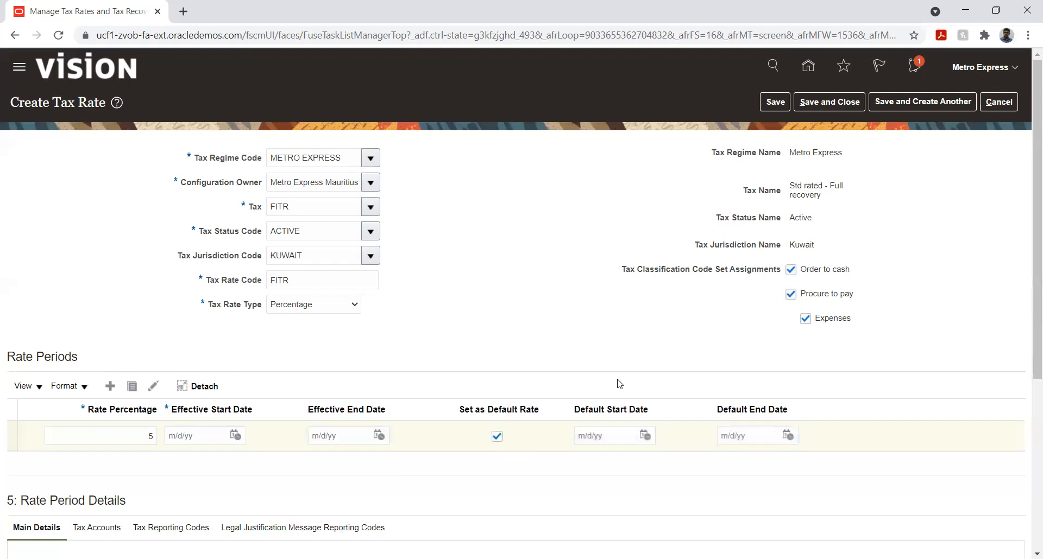
{"action": "left_click", "coordinate": [644, 436]}
{"action": "left_click", "coordinate": [703, 267]}
{"action": "left_click", "coordinate": [703, 282]}
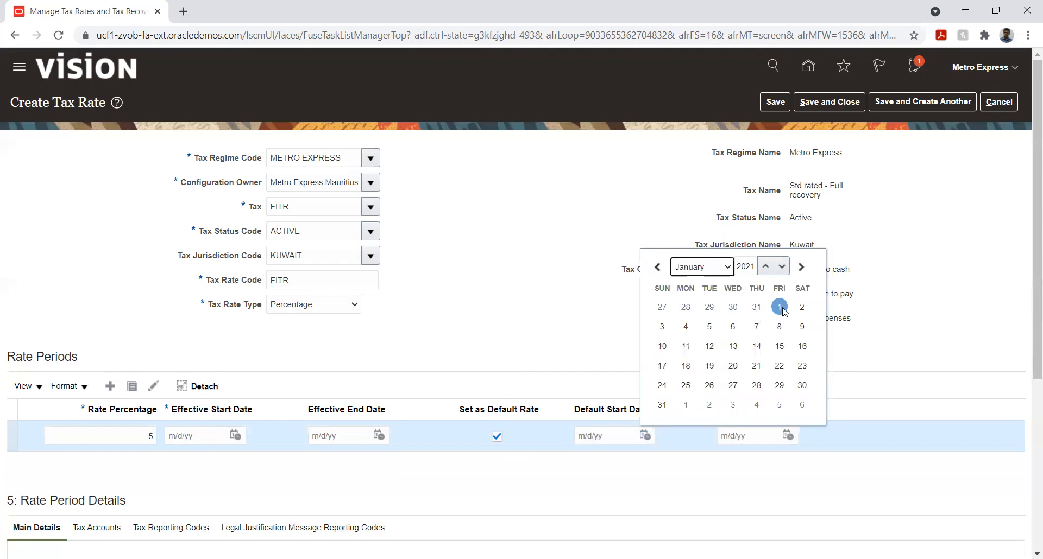
{"action": "left_click", "coordinate": [779, 307]}
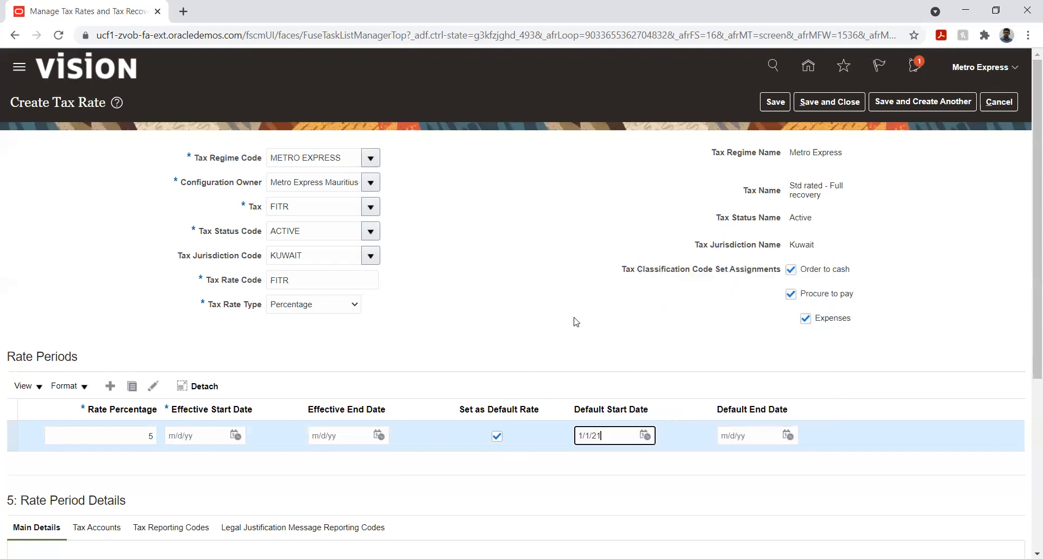
{"action": "left_click", "coordinate": [478, 325]}
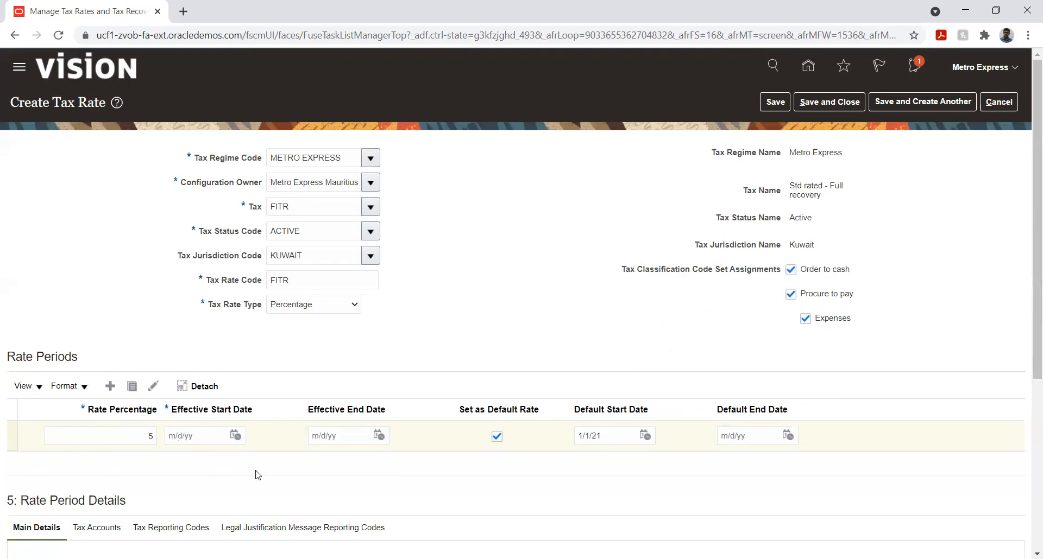
- Set the rate period's effective start date to 1/1/21
{"action": "left_click", "coordinate": [234, 437]}
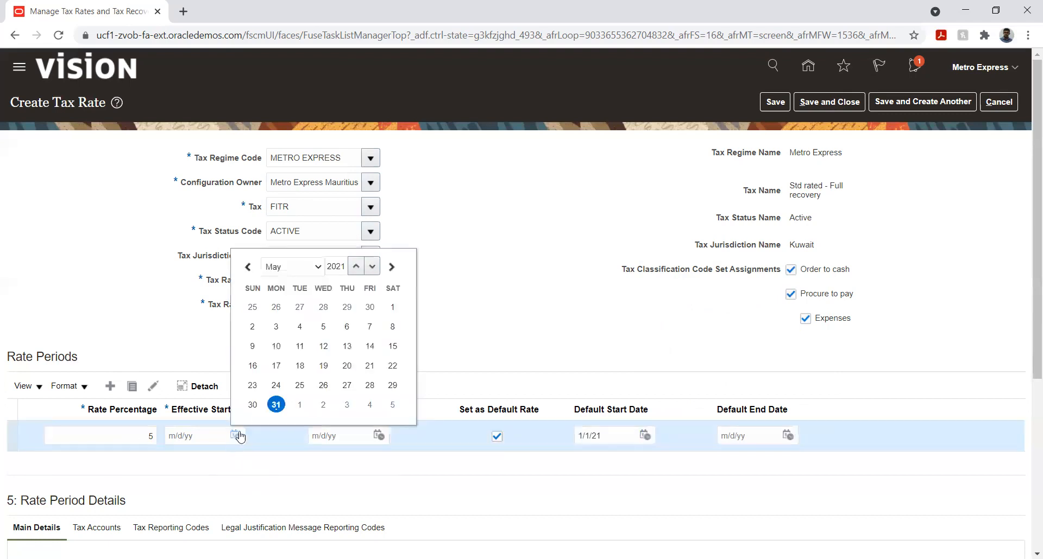
{"action": "left_click", "coordinate": [279, 269]}
{"action": "left_click", "coordinate": [280, 281]}
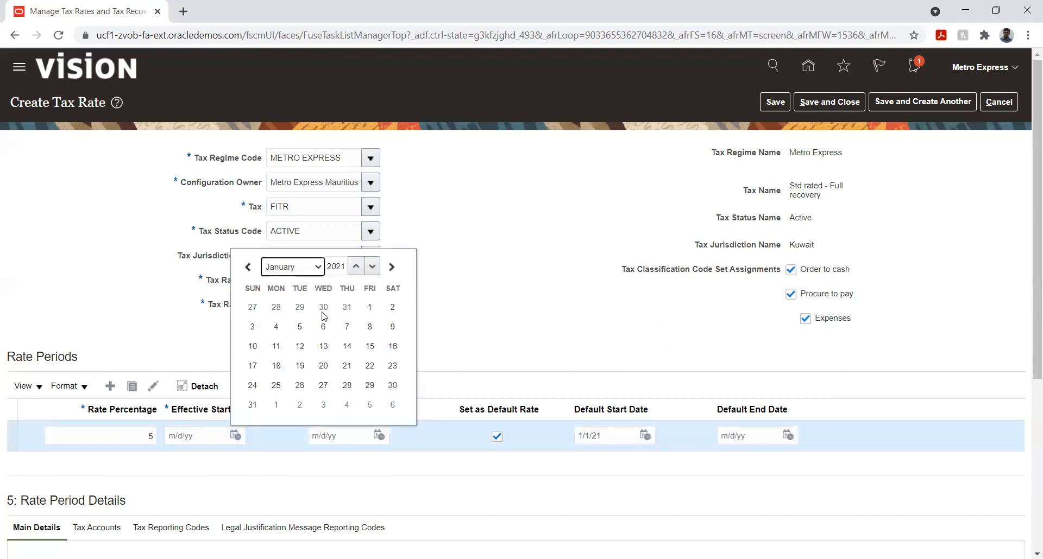
{"action": "left_click", "coordinate": [370, 307]}
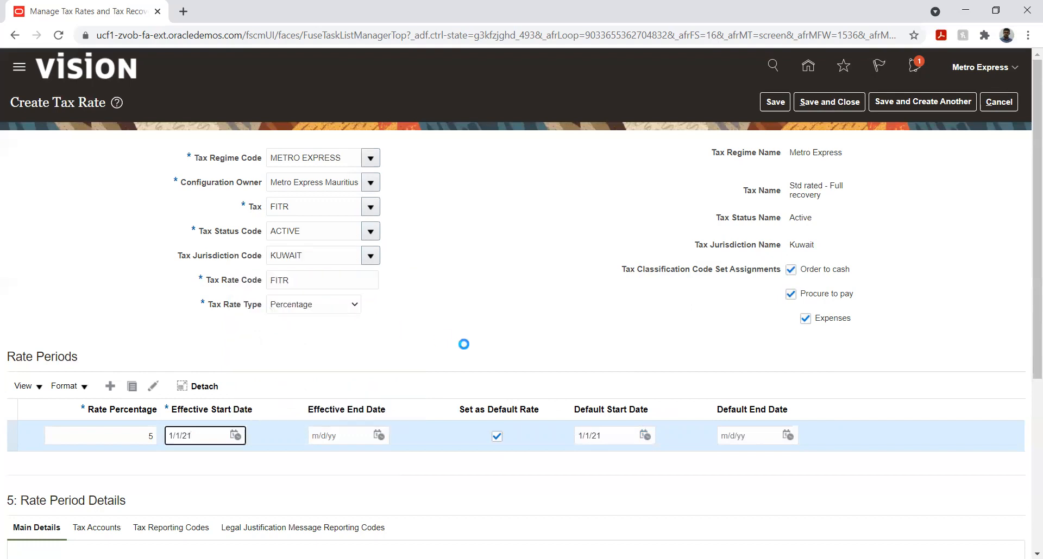
{"action": "left_click", "coordinate": [466, 349]}
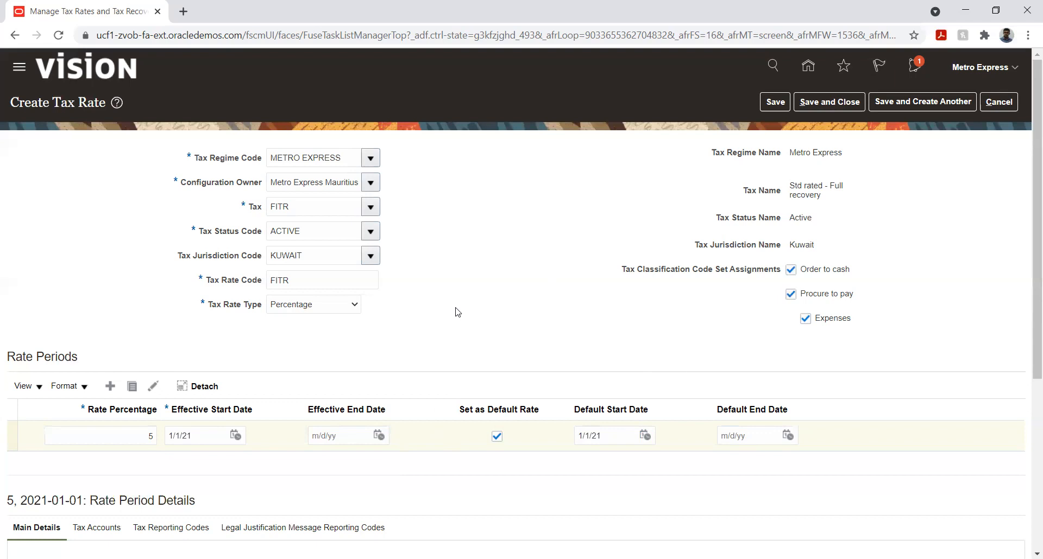
{"action": "double_click", "coordinate": [515, 226]}
{"action": "left_click", "coordinate": [516, 226]}
{"action": "scroll", "coordinate": [542, 257], "scroll_direction": "down", "scroll_amount": 1}
{"action": "scroll", "coordinate": [541, 258], "scroll_direction": "down", "scroll_amount": 3}
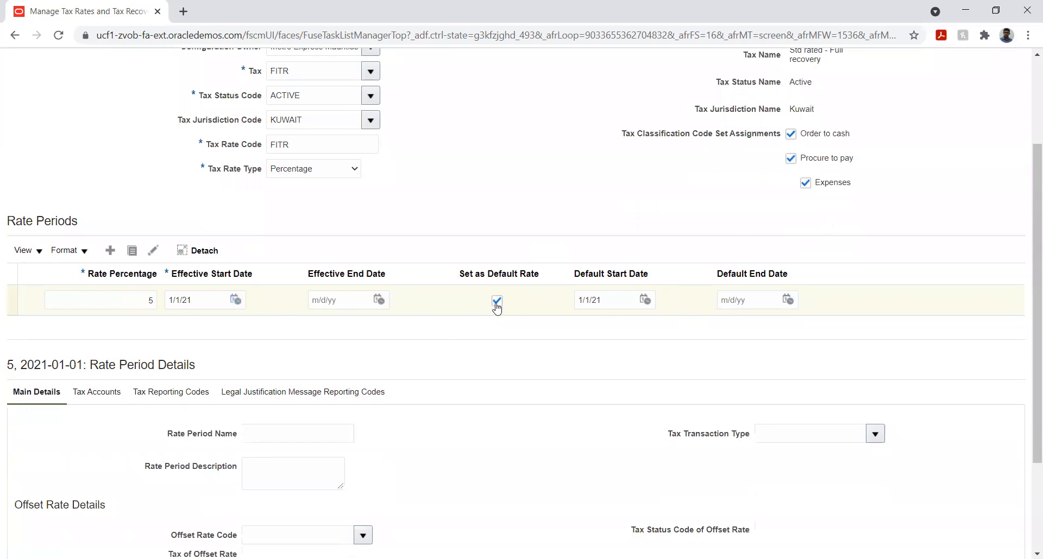
- Review the rate period's main details and its tax accounts for the Metro Express Mauritius PL ledger
{"action": "scroll", "coordinate": [461, 340], "scroll_direction": "down", "scroll_amount": 3}
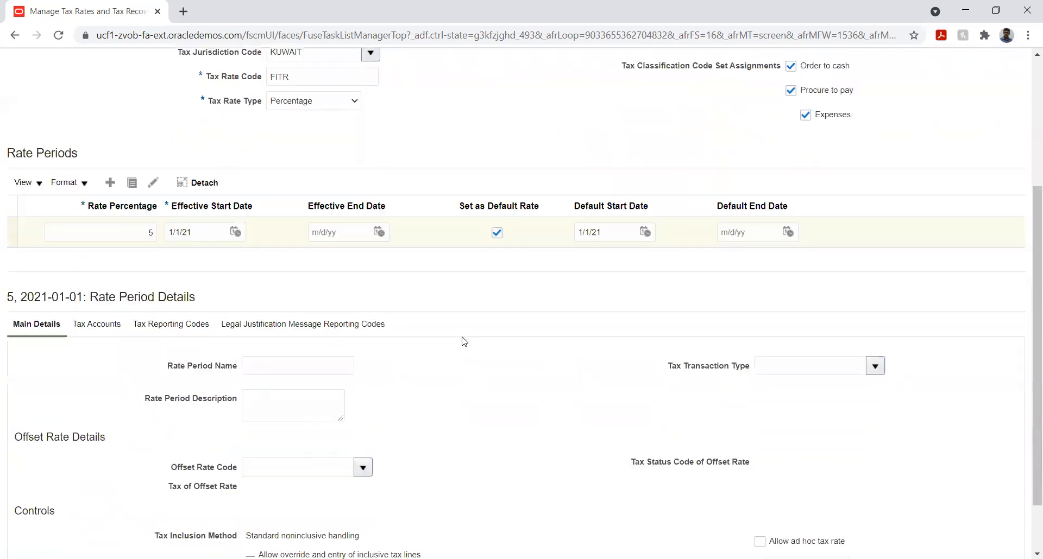
{"action": "scroll", "coordinate": [432, 314], "scroll_direction": "down", "scroll_amount": 1}
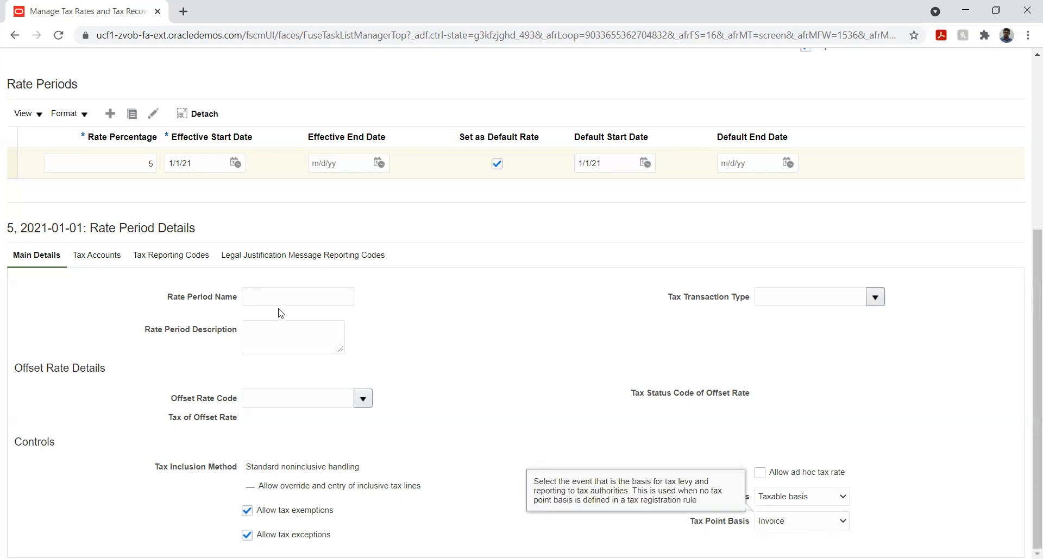
{"action": "left_click", "coordinate": [109, 258]}
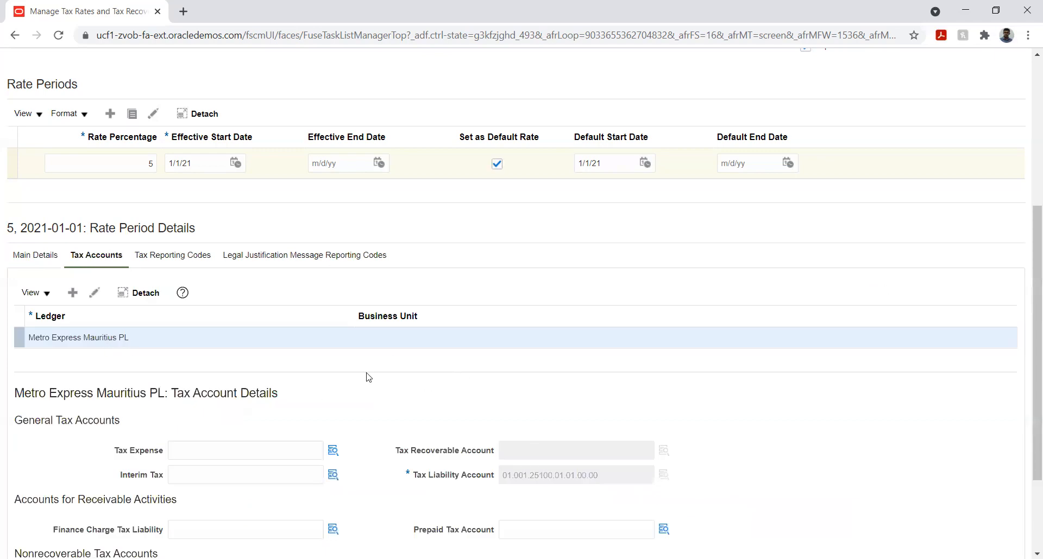
{"action": "scroll", "coordinate": [369, 378], "scroll_direction": "up", "scroll_amount": 3}
{"action": "scroll", "coordinate": [368, 373], "scroll_direction": "down", "scroll_amount": 3}
{"action": "scroll", "coordinate": [367, 373], "scroll_direction": "down", "scroll_amount": 1}
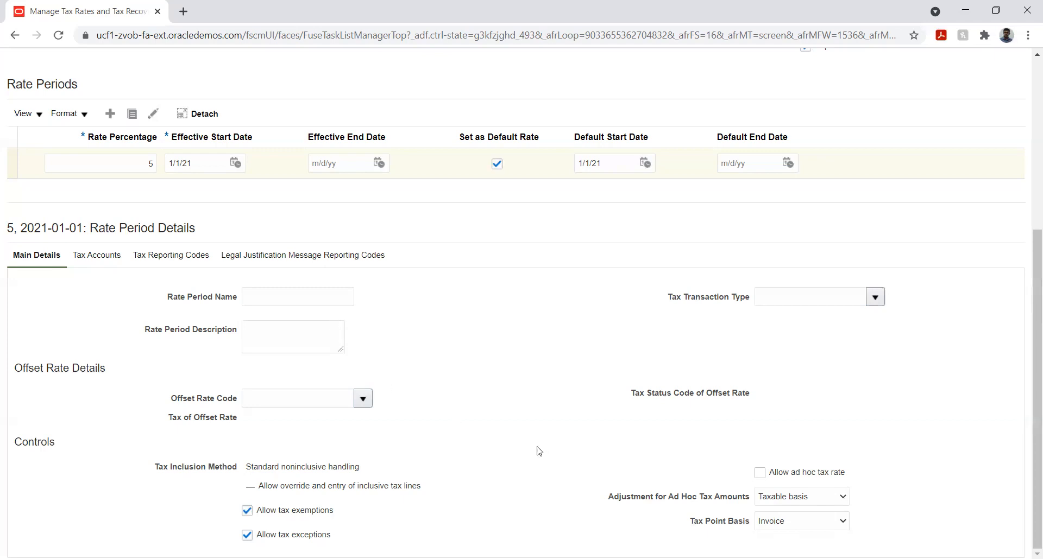
{"action": "scroll", "coordinate": [382, 394], "scroll_direction": "up", "scroll_amount": 2}
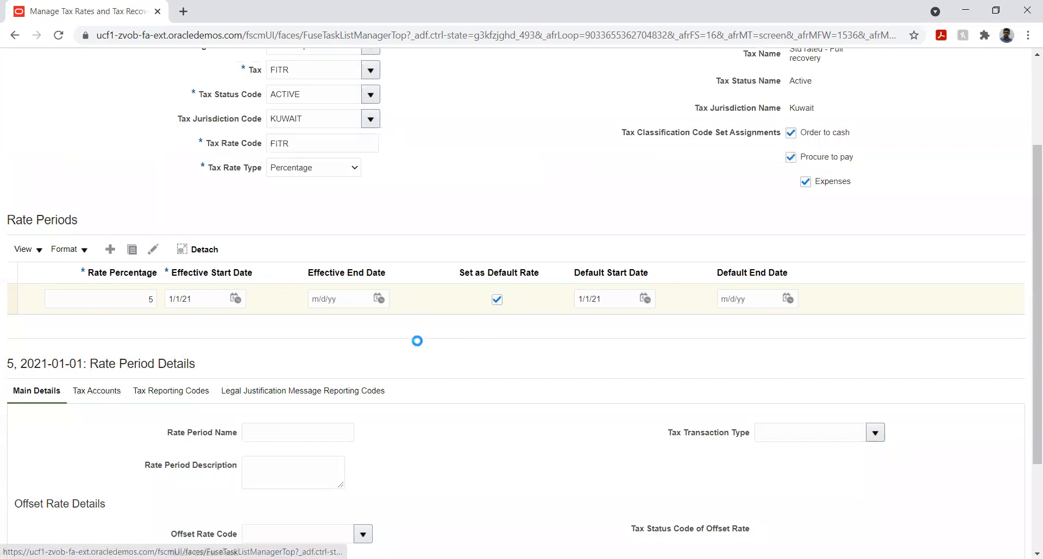
{"action": "scroll", "coordinate": [477, 357], "scroll_direction": "down", "scroll_amount": 3}
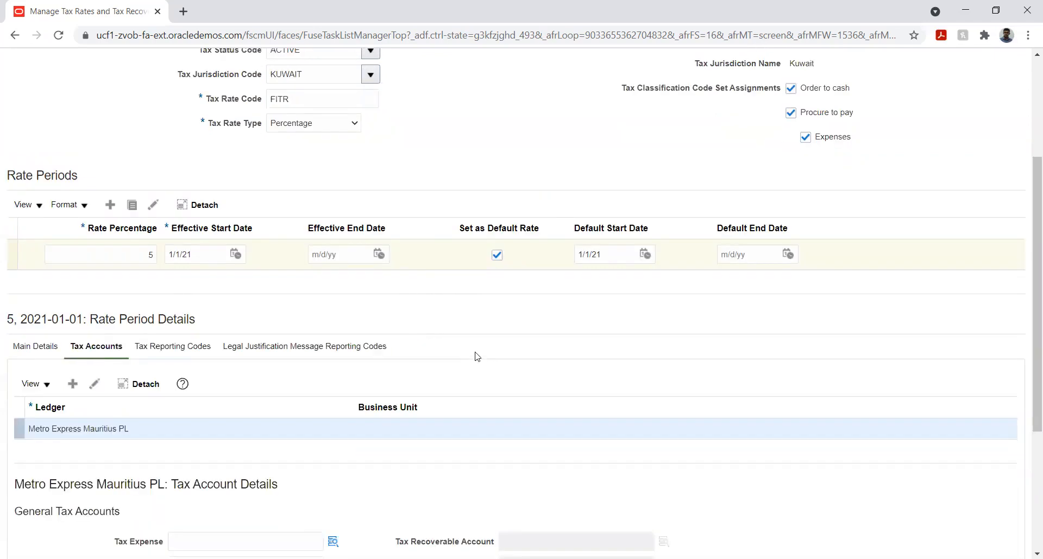
{"action": "scroll", "coordinate": [733, 289], "scroll_direction": "up", "scroll_amount": 5}
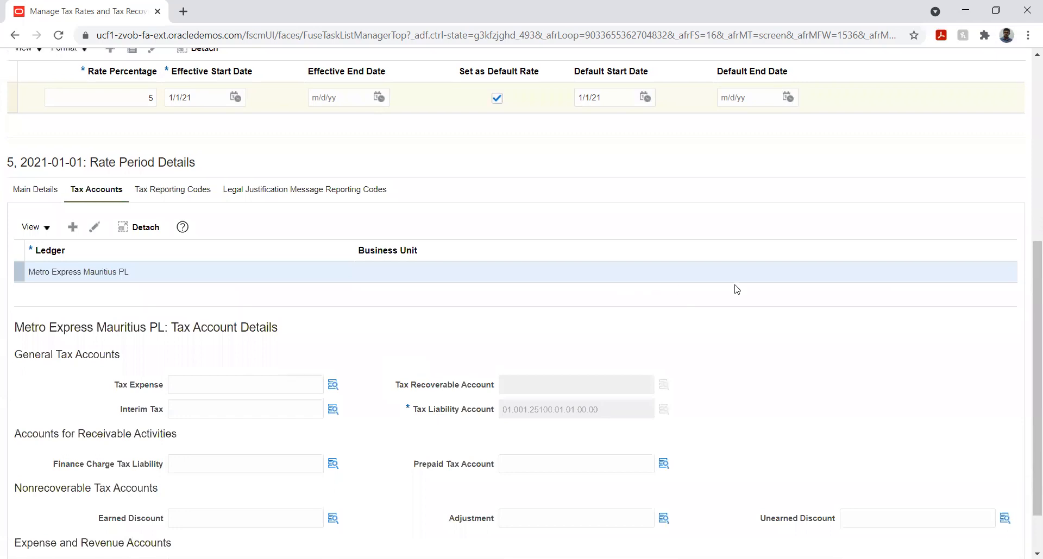
- Save and close the FITR tax rate and return to the implementation project's task list
{"action": "left_click", "coordinate": [771, 103]}
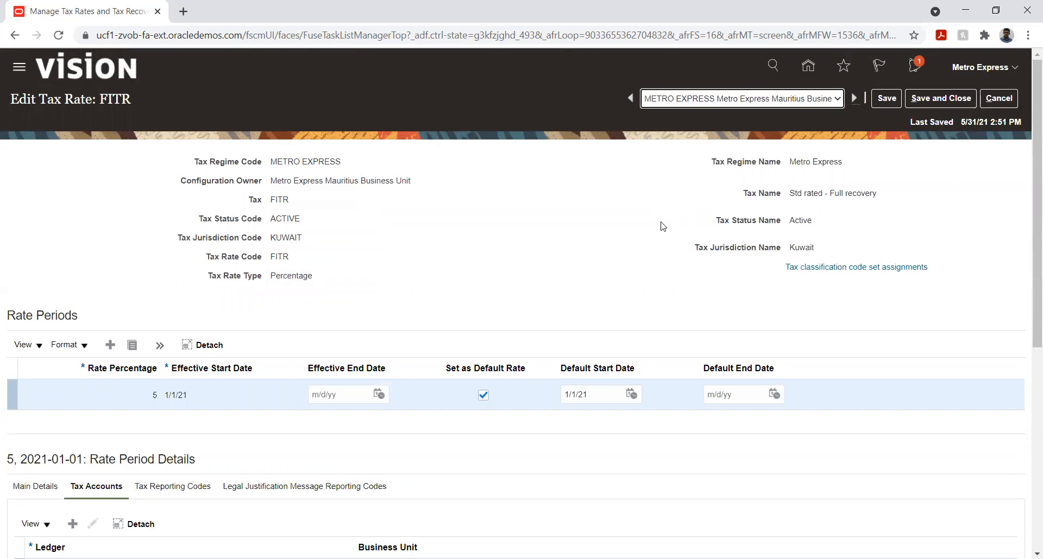
{"action": "left_click", "coordinate": [943, 102]}
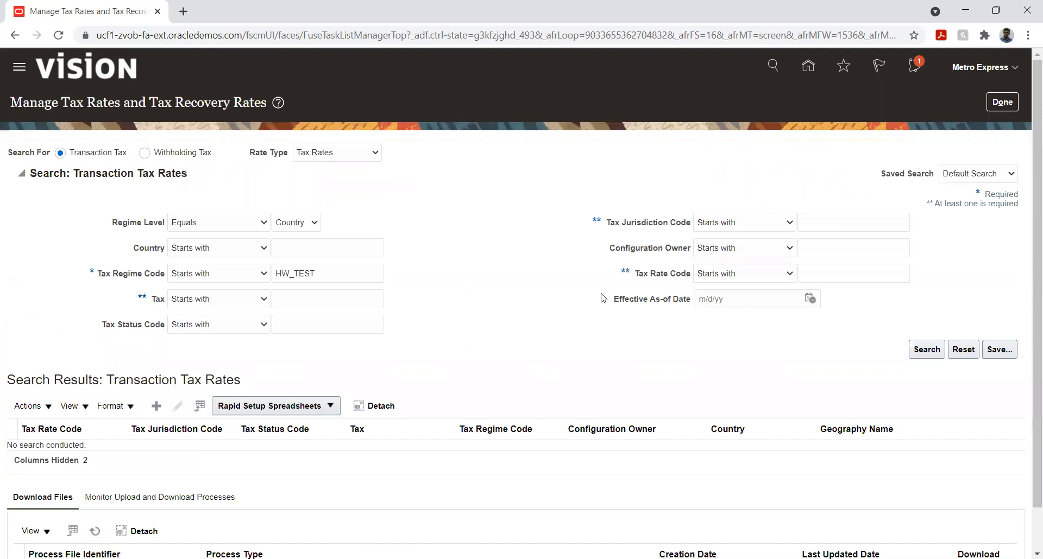
{"action": "left_click", "coordinate": [997, 108]}
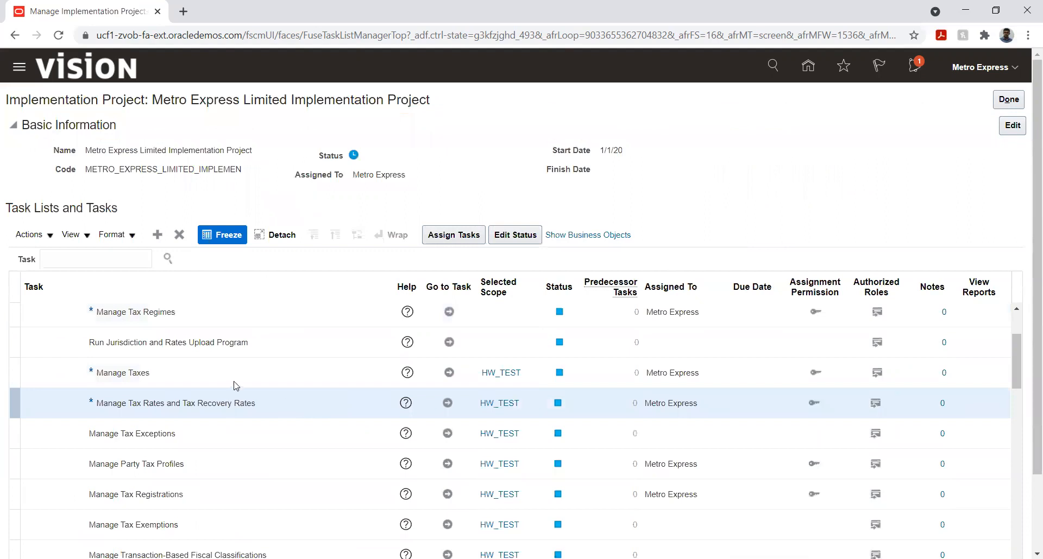
- In the Manage Taxes task, search for tax regime codes starting with Metro and open the FITR tax for editing
{"action": "left_click", "coordinate": [449, 372]}
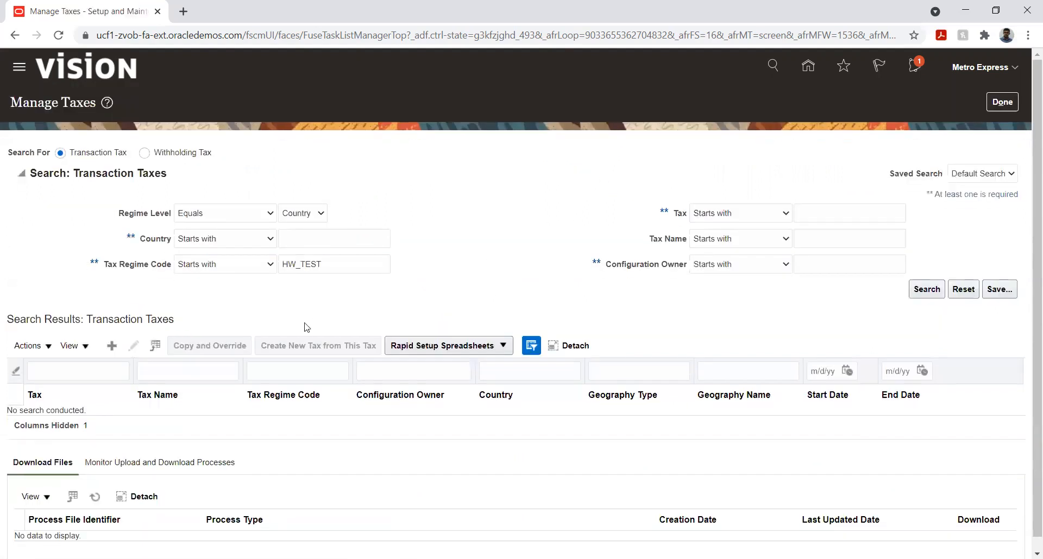
{"action": "double_click", "coordinate": [335, 264]}
{"action": "type", "text": "Metro"}
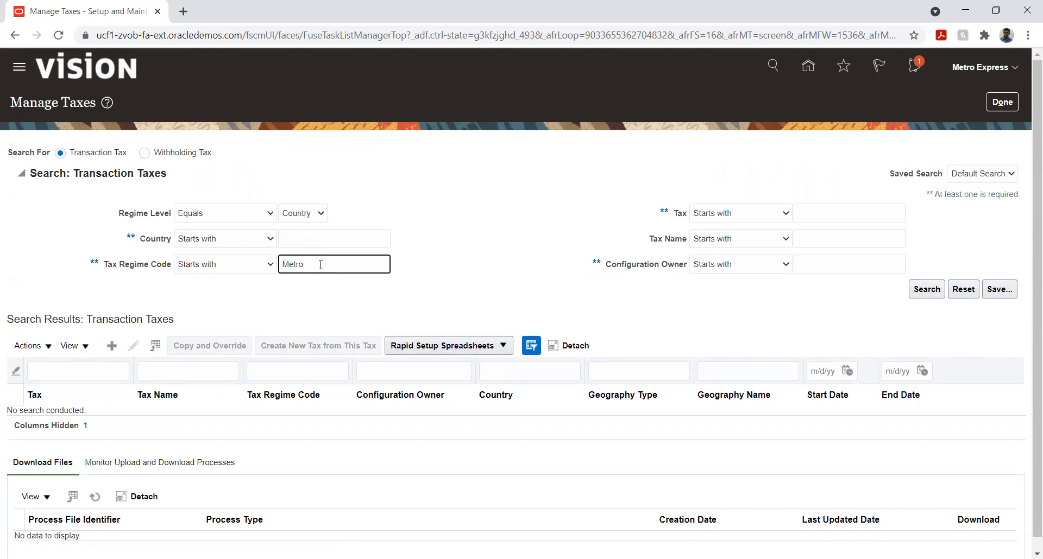
{"action": "left_click", "coordinate": [921, 294]}
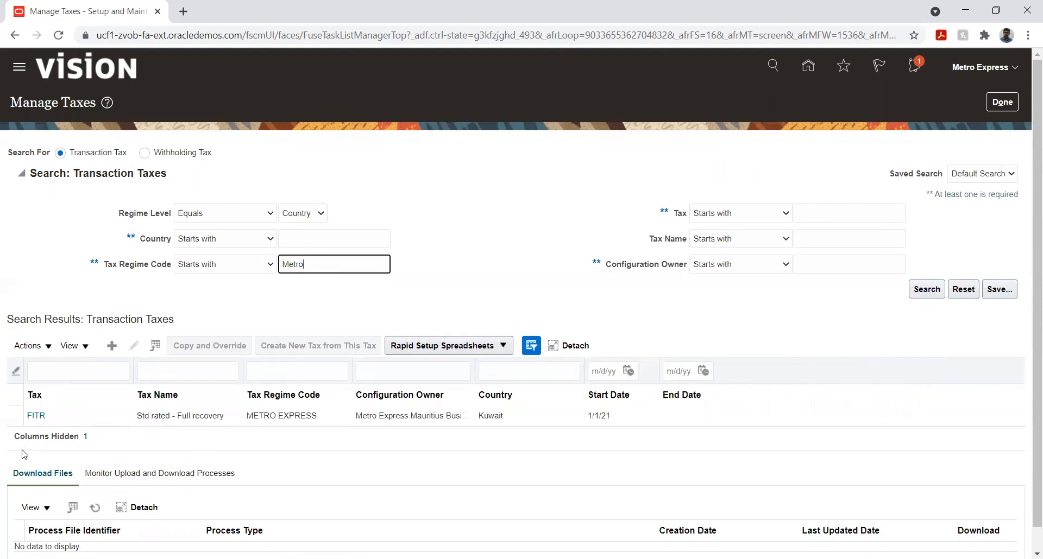
{"action": "left_click", "coordinate": [65, 416]}
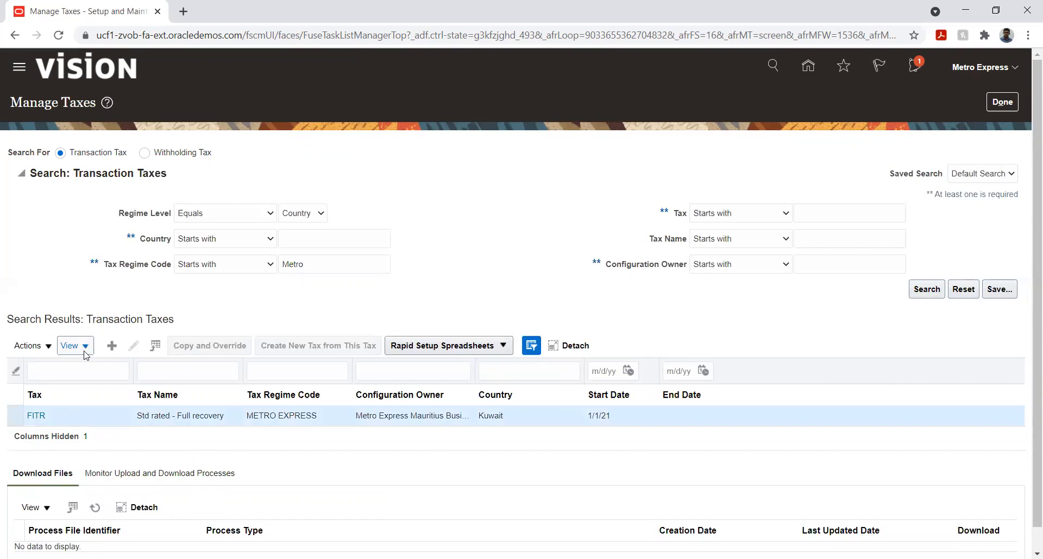
{"action": "left_click", "coordinate": [134, 346]}
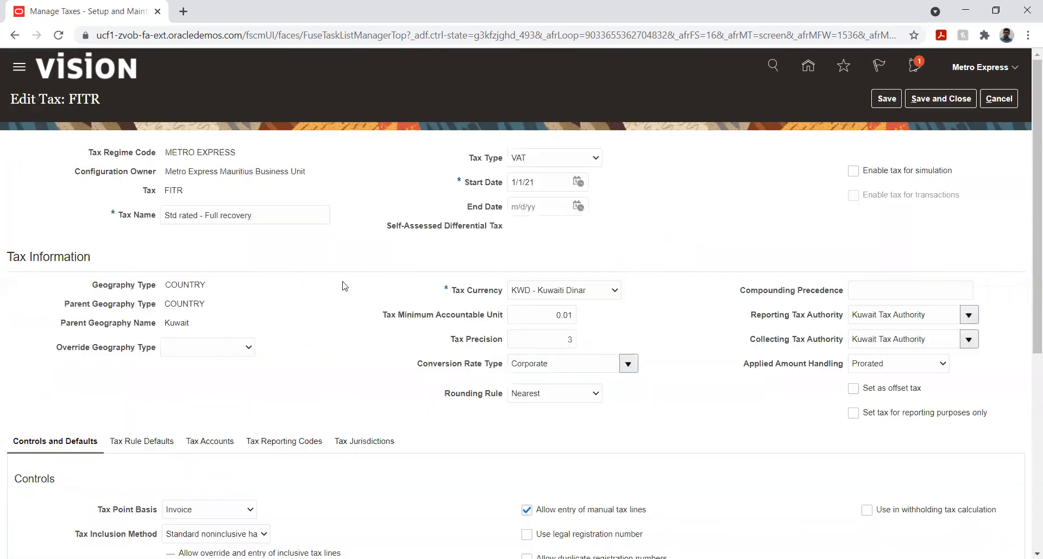
- Show the FITR tax's rule defaults and enable the tax for simulation and for transactions
{"action": "scroll", "coordinate": [343, 286], "scroll_direction": "down", "scroll_amount": 3}
{"action": "scroll", "coordinate": [431, 380], "scroll_direction": "down", "scroll_amount": 4}
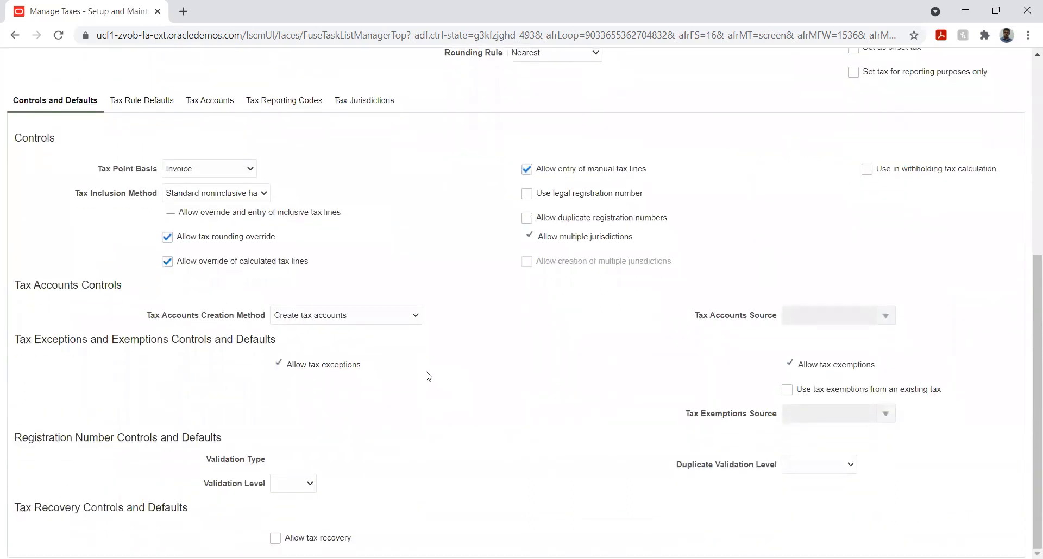
{"action": "scroll", "coordinate": [429, 376], "scroll_direction": "up", "scroll_amount": 1}
{"action": "left_click", "coordinate": [157, 173]}
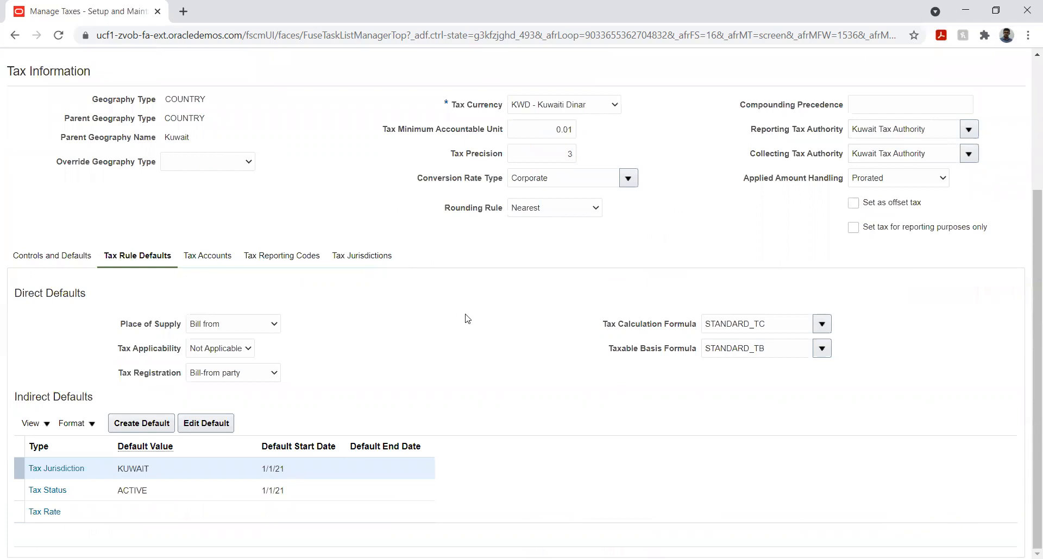
{"action": "scroll", "coordinate": [467, 319], "scroll_direction": "up", "scroll_amount": 3}
{"action": "left_click", "coordinate": [852, 171]}
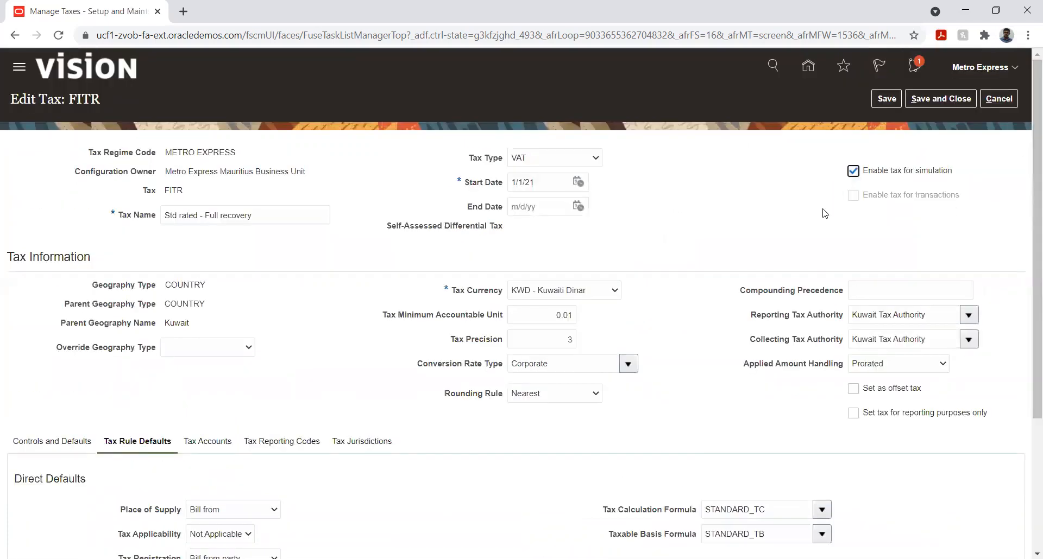
{"action": "left_click", "coordinate": [853, 196]}
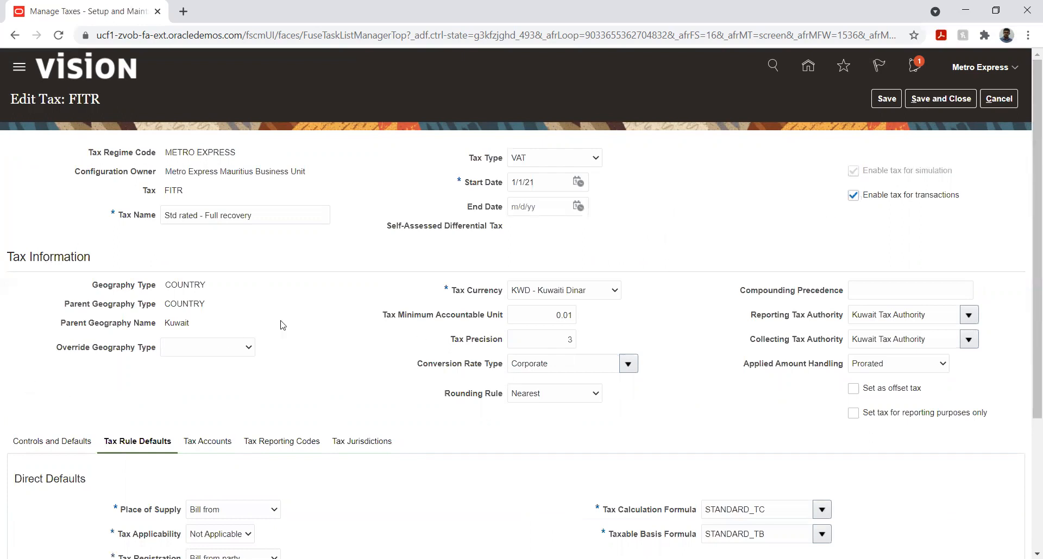
- Set the direct default for tax applicability to Applicable and select the Tax Rate indirect default
{"action": "scroll", "coordinate": [283, 325], "scroll_direction": "down", "scroll_amount": 3}
{"action": "left_click", "coordinate": [234, 355]}
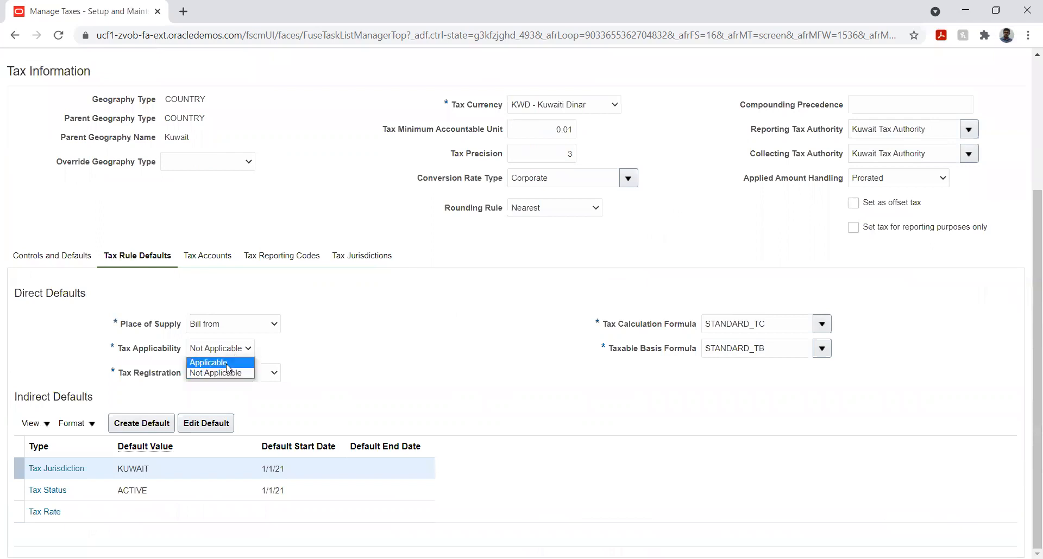
{"action": "left_click", "coordinate": [220, 360]}
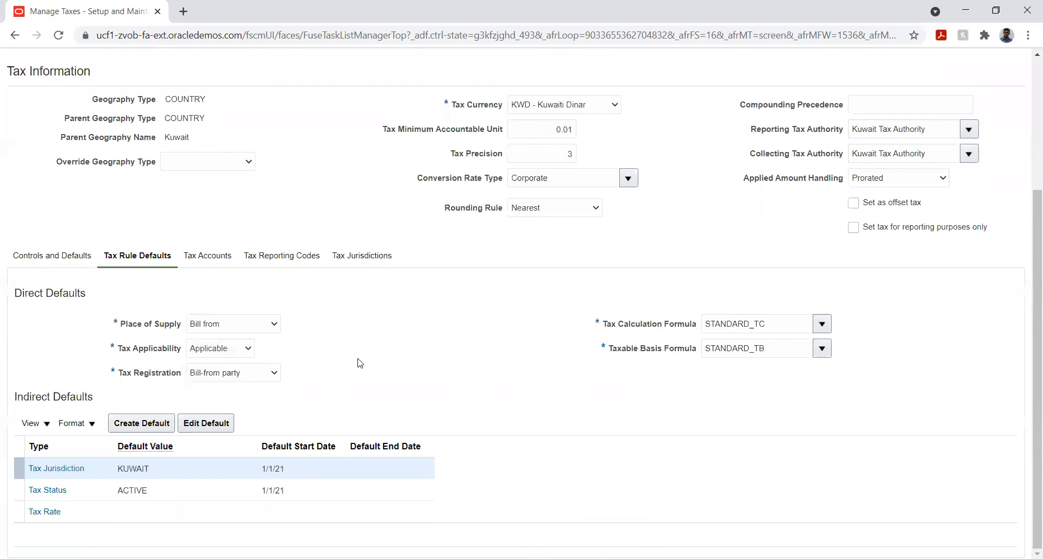
{"action": "left_click", "coordinate": [133, 511]}
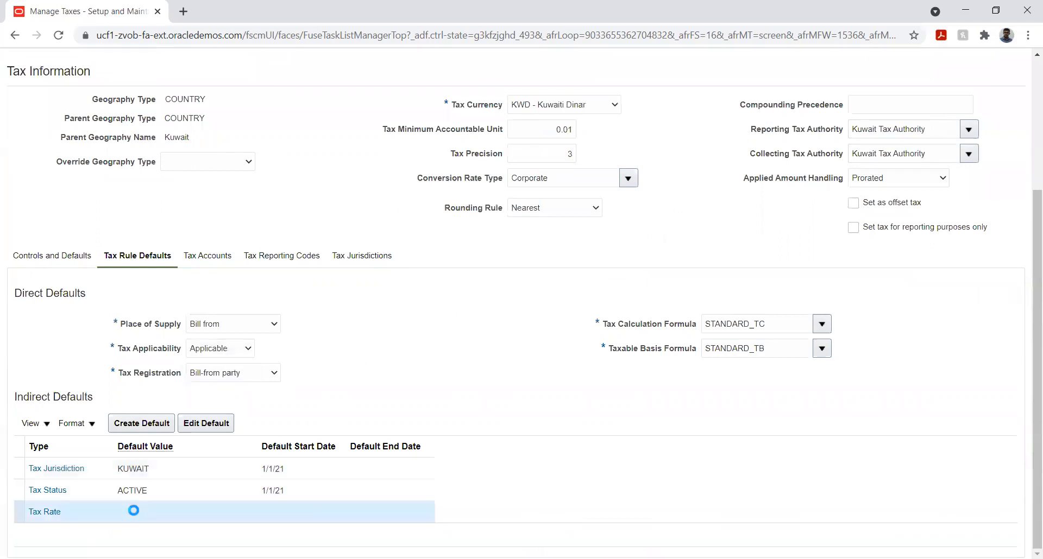
{"action": "left_click", "coordinate": [206, 424]}
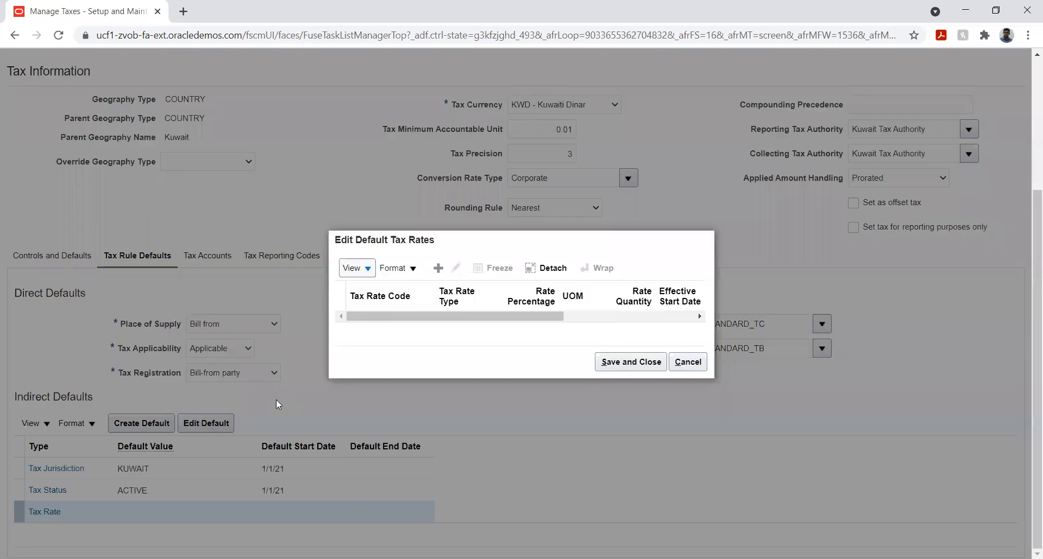
{"action": "left_click", "coordinate": [444, 269]}
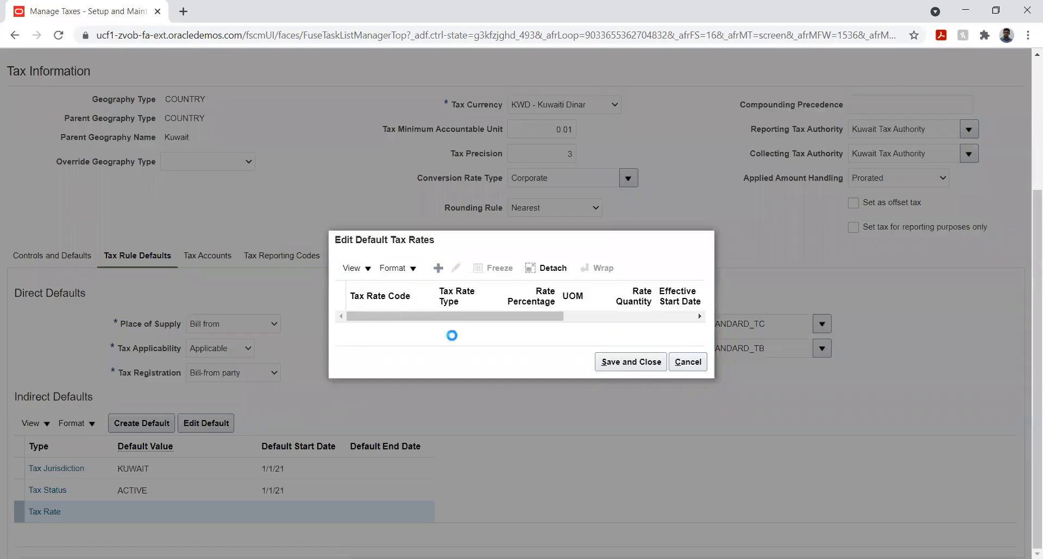
{"action": "left_click", "coordinate": [408, 318]}
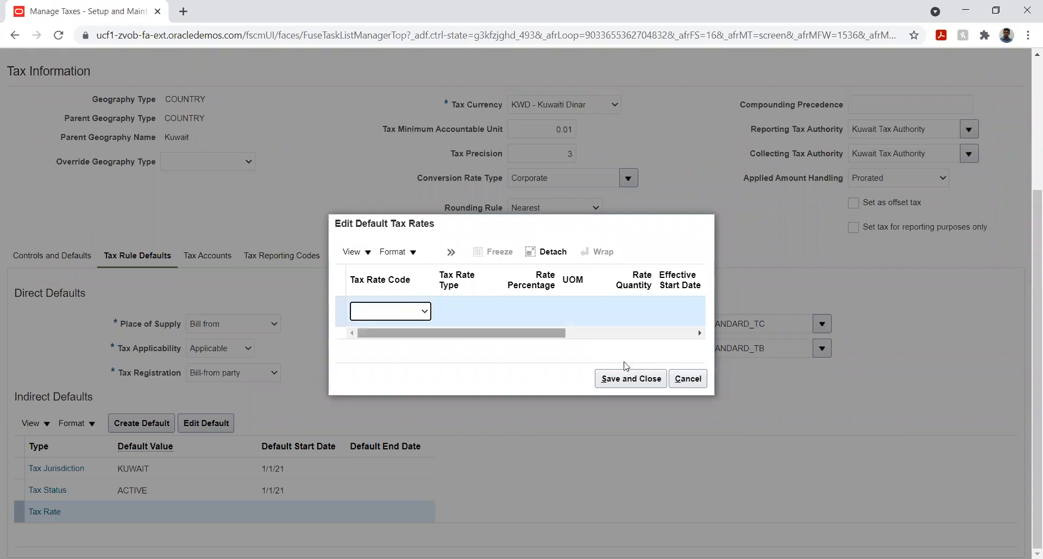
{"action": "left_click", "coordinate": [687, 379]}
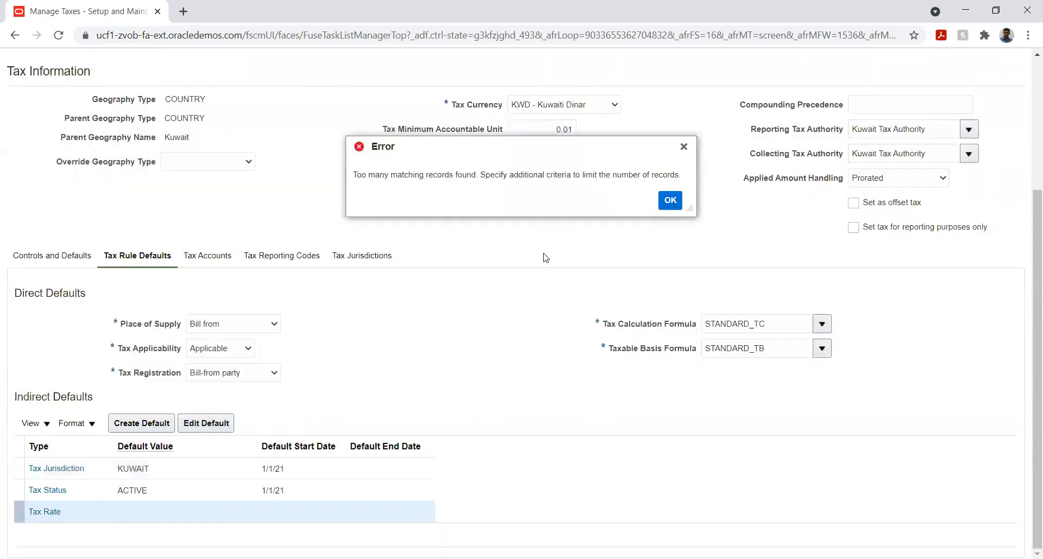
{"action": "key", "text": "Return"}
{"action": "scroll", "coordinate": [196, 360], "scroll_direction": "down", "scroll_amount": 3}
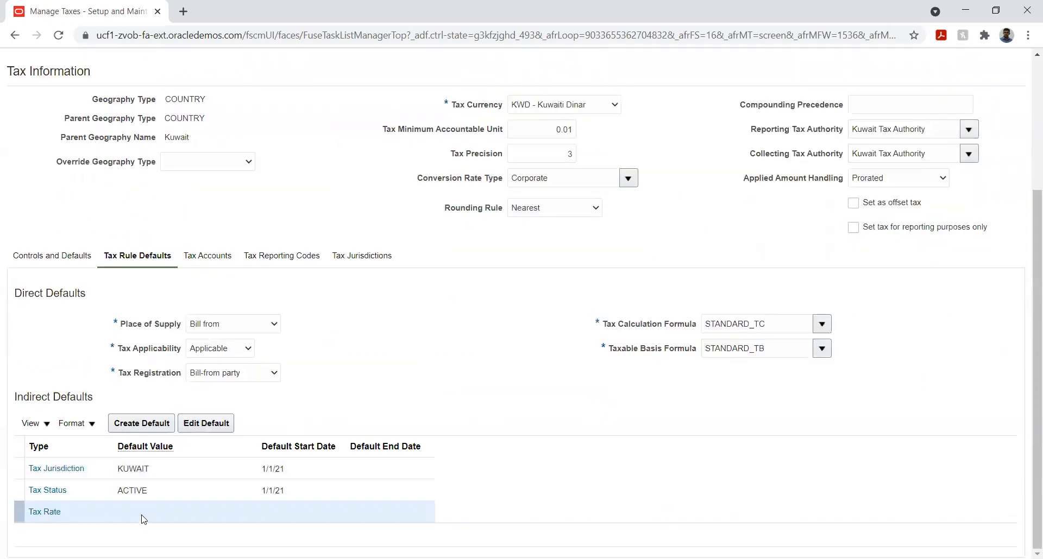
- Create a new default tax rate for FITR with tax status code ACTIVE and tax rate code FITR
{"action": "left_click", "coordinate": [154, 427]}
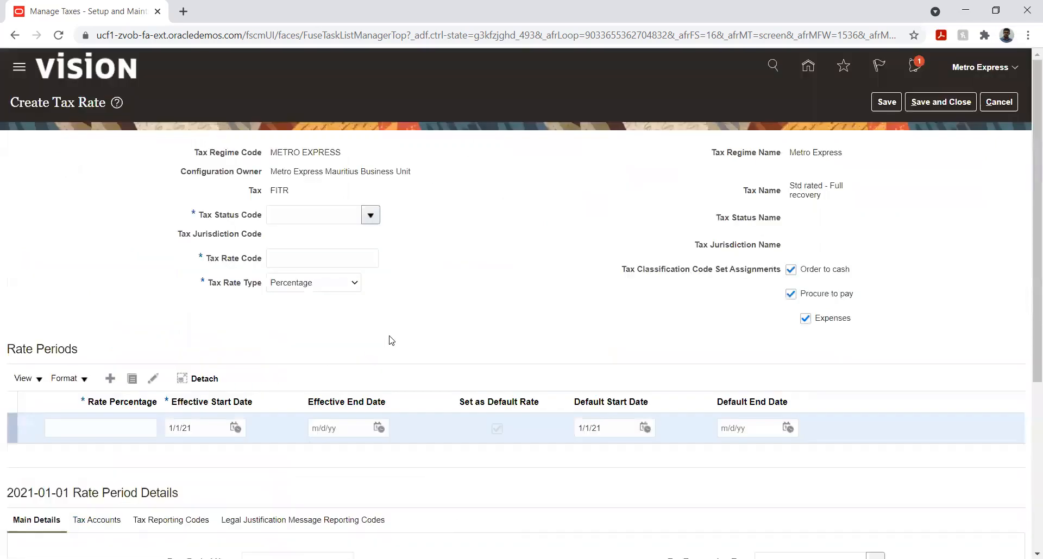
{"action": "left_click", "coordinate": [370, 216]}
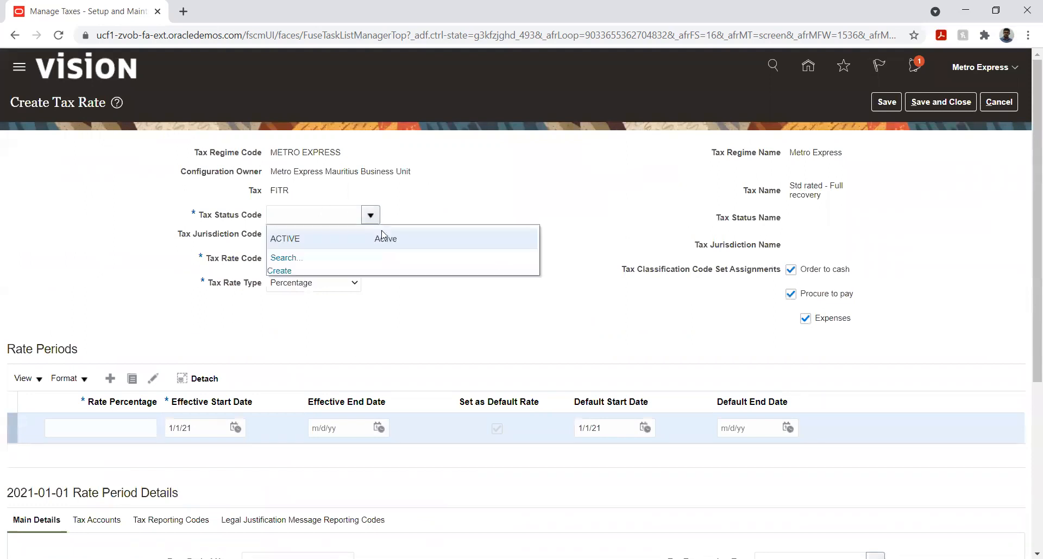
{"action": "left_click", "coordinate": [369, 238]}
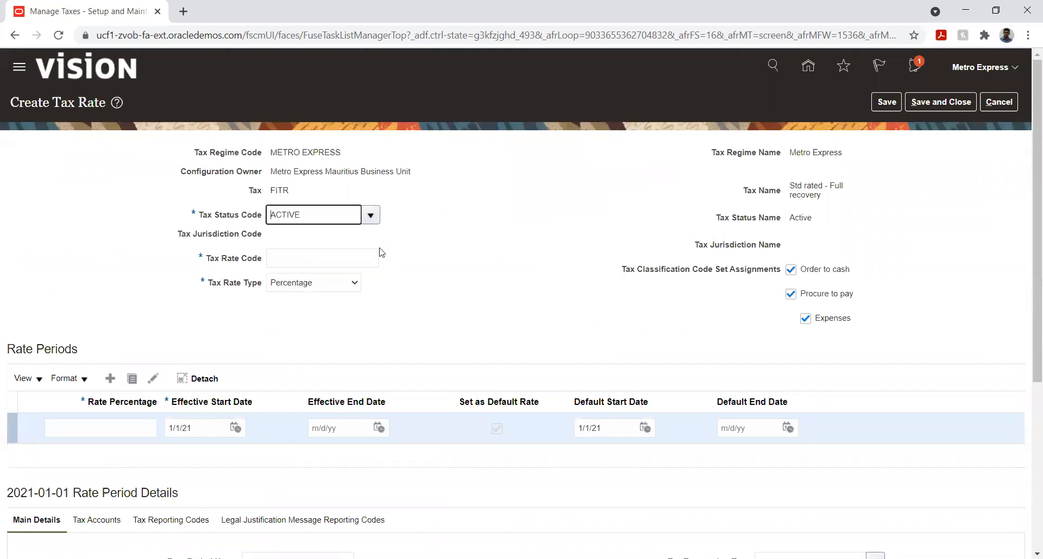
{"action": "left_click", "coordinate": [335, 263]}
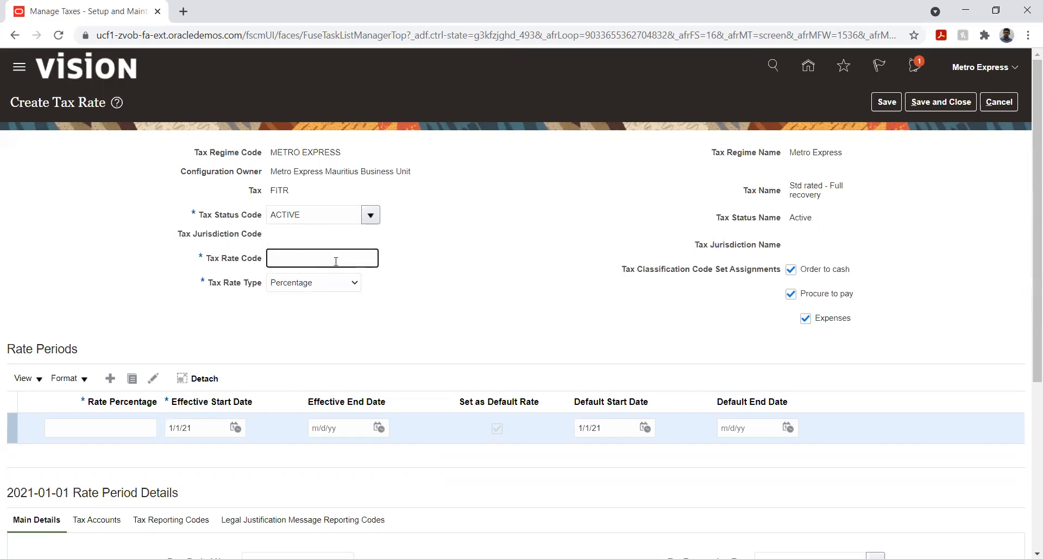
{"action": "type", "text": "FITR"}
{"action": "left_click", "coordinate": [479, 277]}
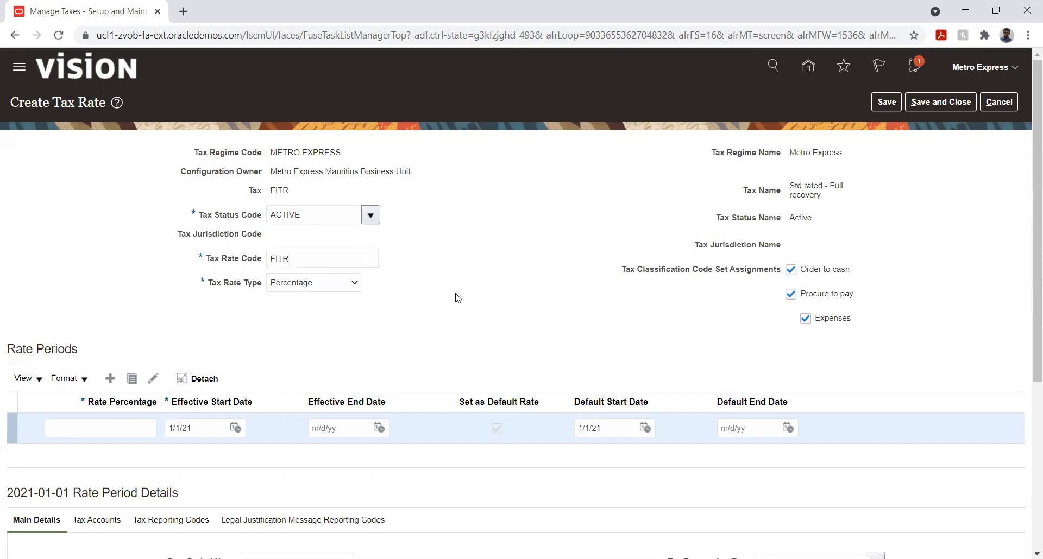
- Set the rate percentage of the new default tax rate's period to 5
{"action": "left_click", "coordinate": [140, 423]}
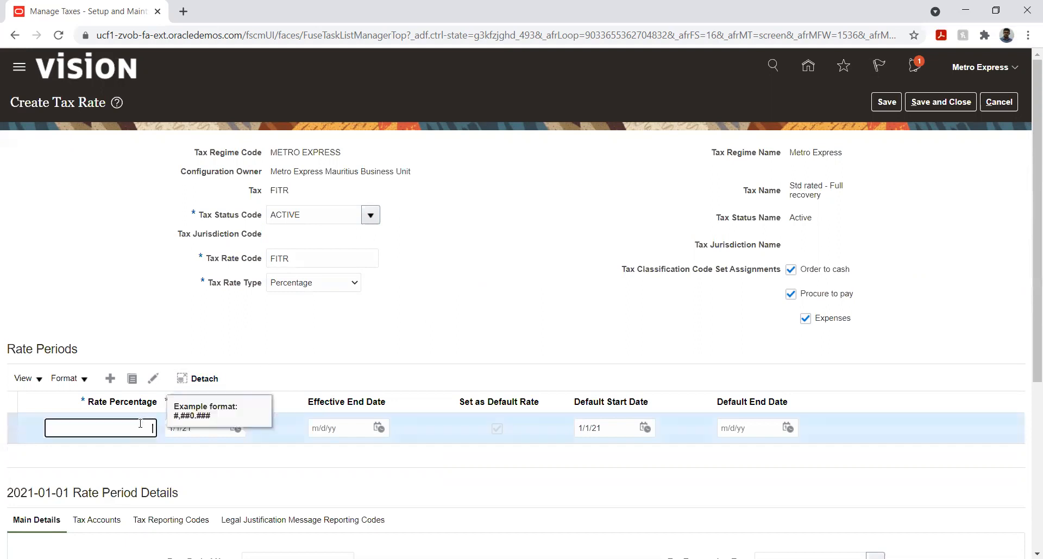
{"action": "type", "text": "5"}
{"action": "left_click", "coordinate": [422, 316]}
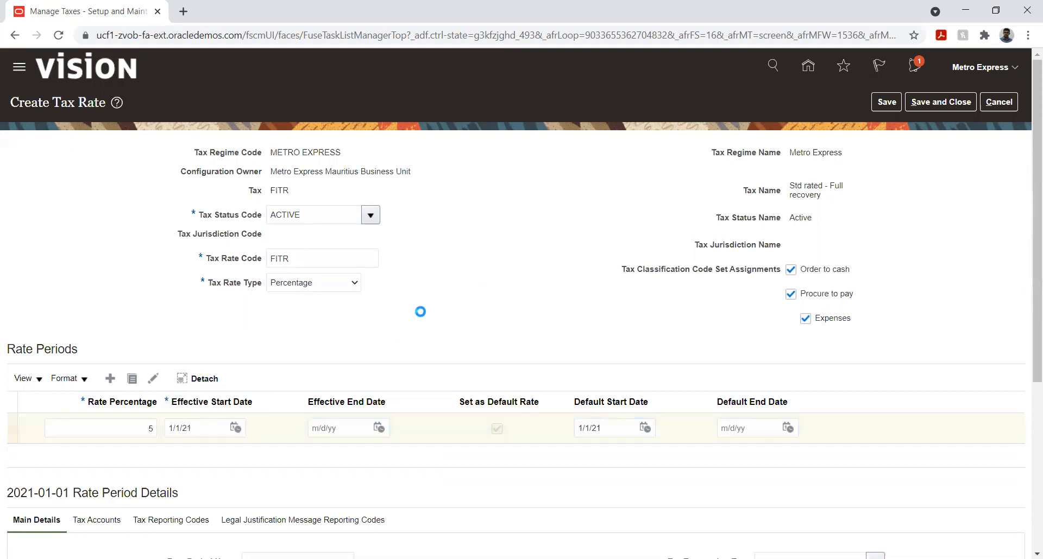
{"action": "left_click", "coordinate": [379, 428]}
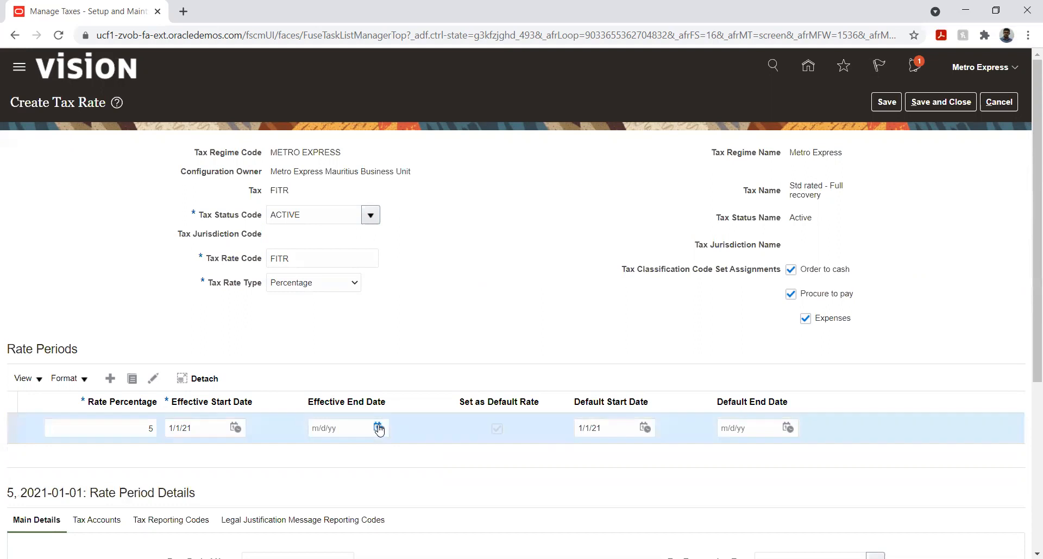
- Set the effective end date of the 5 percent rate period to 1/1/21
{"action": "left_click", "coordinate": [433, 260]}
{"action": "left_click", "coordinate": [433, 273]}
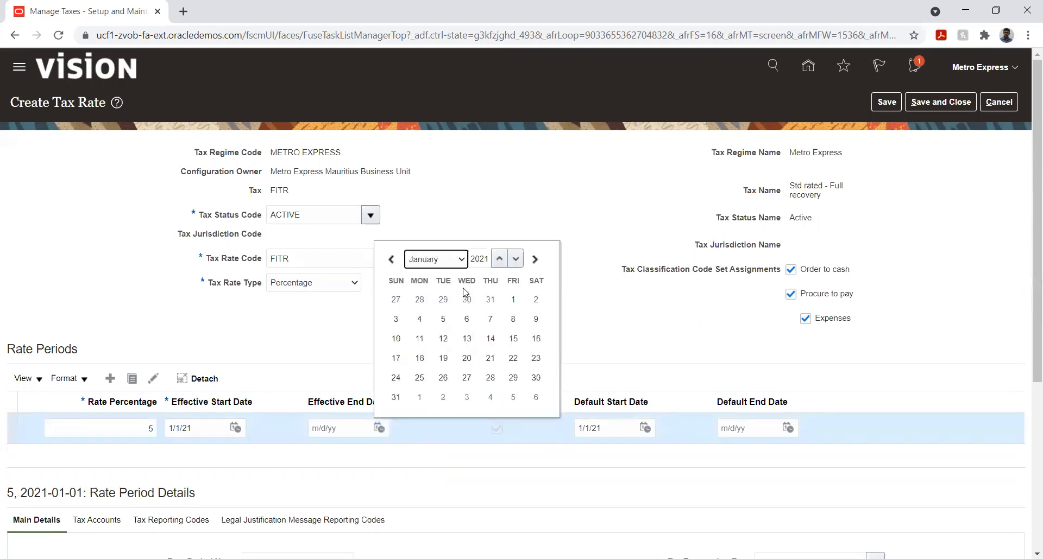
{"action": "left_click", "coordinate": [513, 300]}
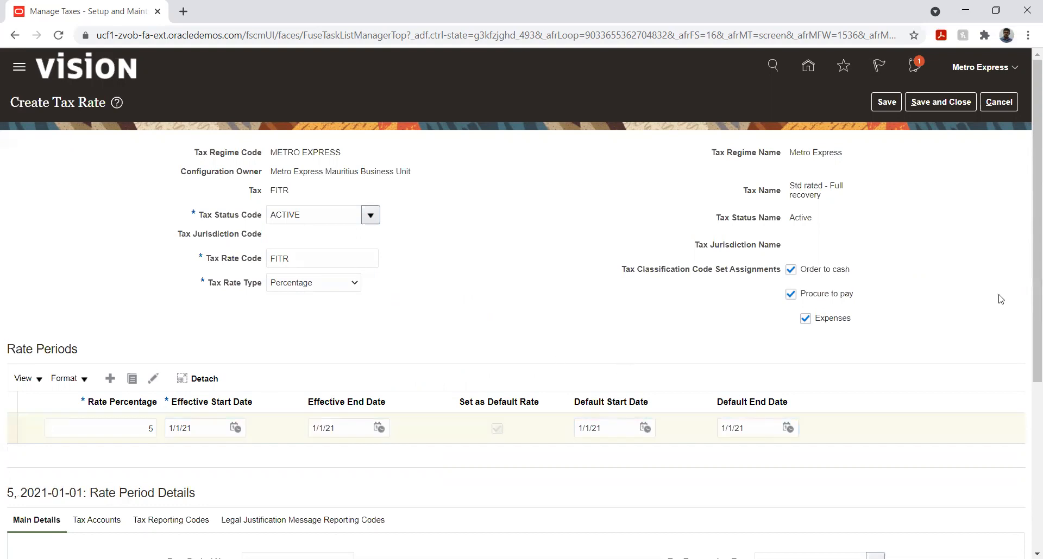
- Add a tax accounts entry for the Metro Express Mauritius PL ledger and the Metro Express Mauritius Business Unit
{"action": "left_click_drag", "start_coordinate": [1028, 245], "coordinate": [1025, 428]}
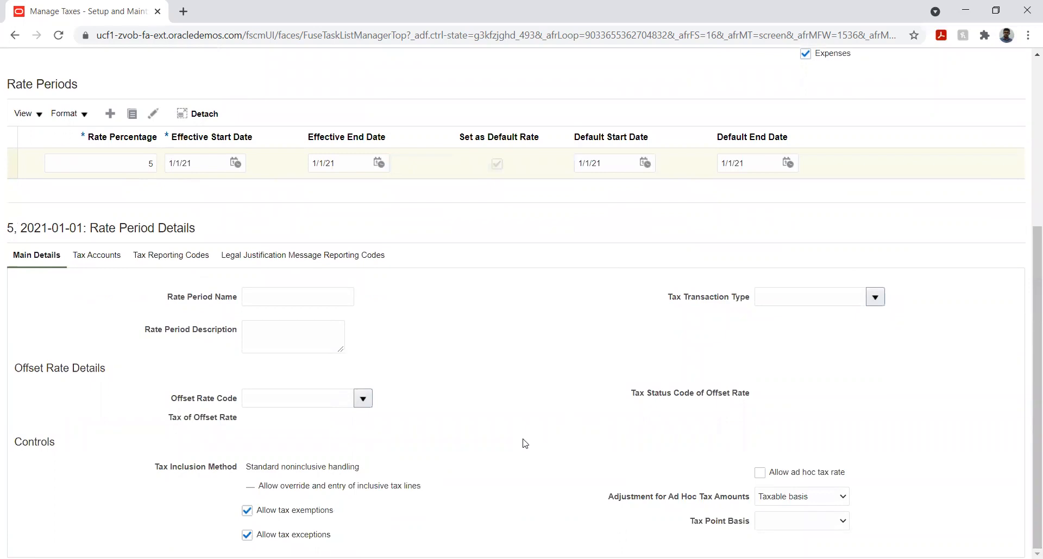
{"action": "left_click", "coordinate": [115, 265]}
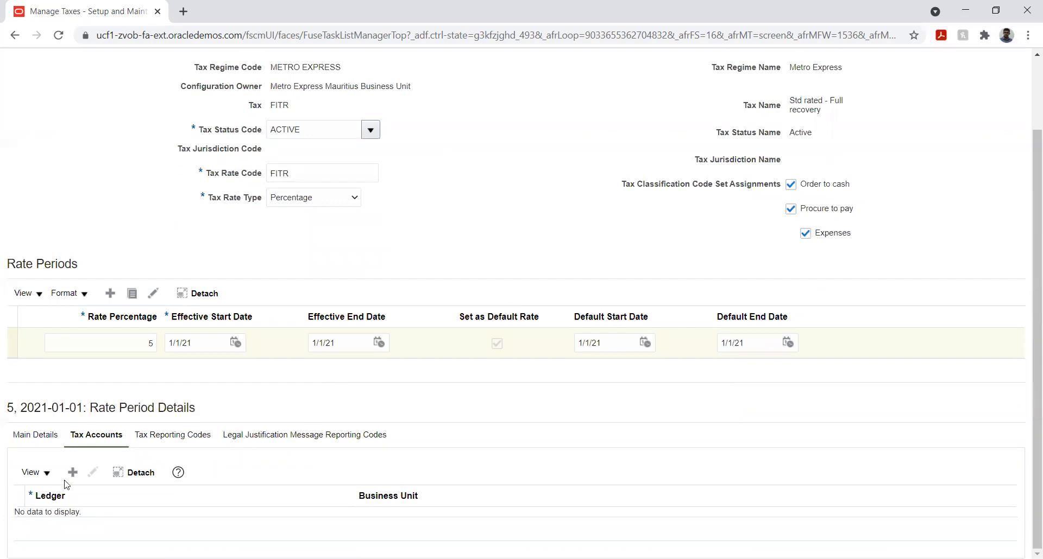
{"action": "left_click", "coordinate": [163, 444]}
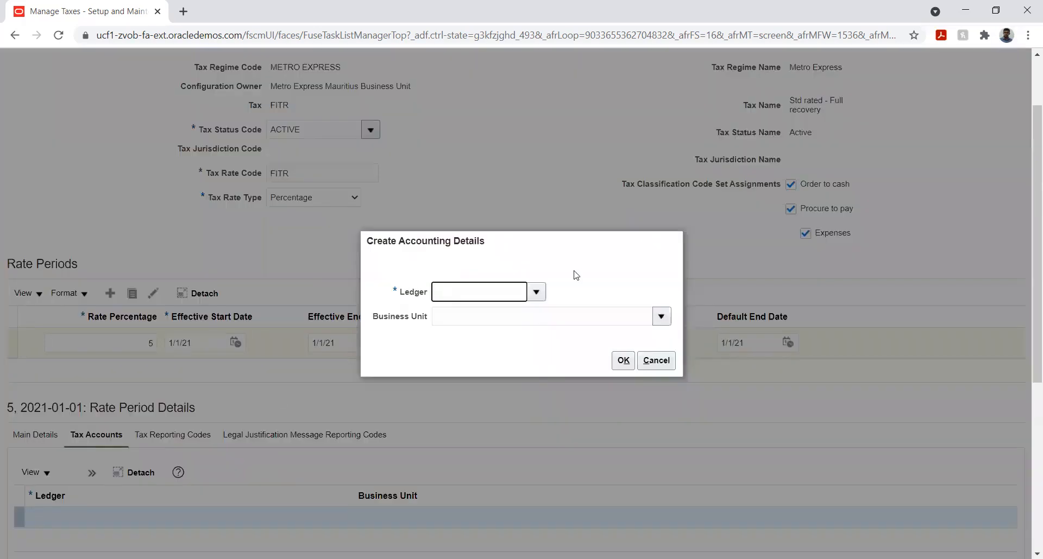
{"action": "left_click", "coordinate": [538, 295]}
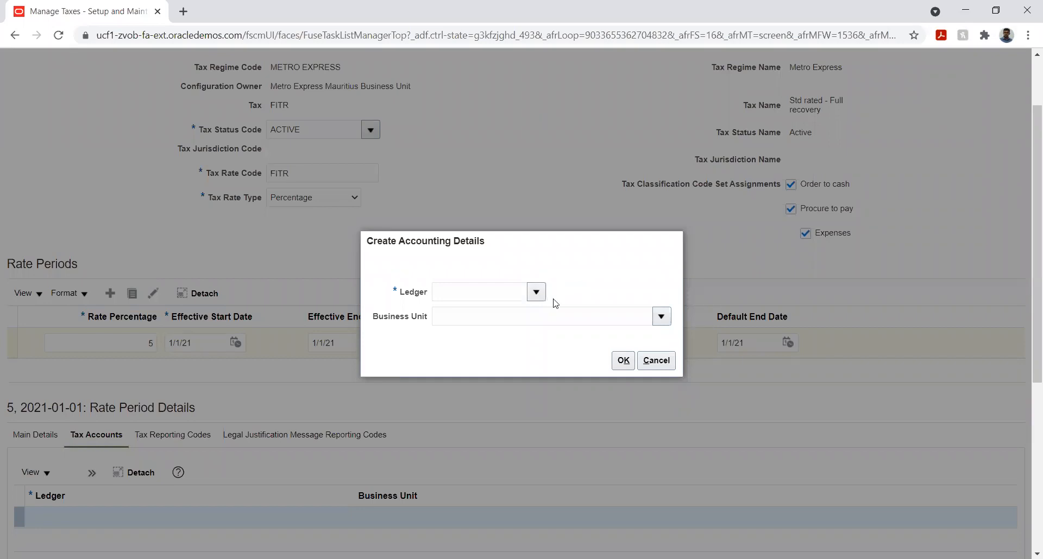
{"action": "left_click", "coordinate": [483, 294]}
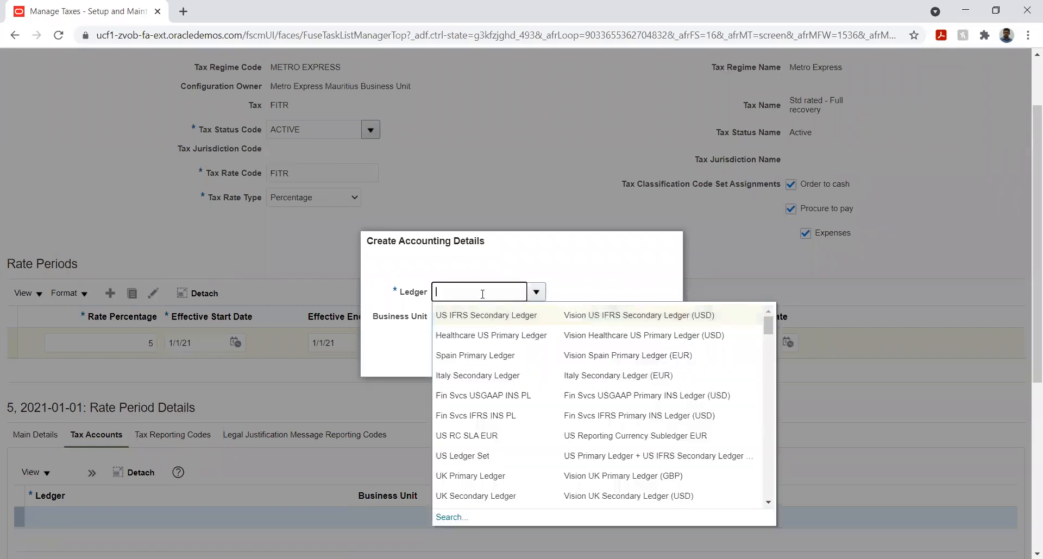
{"action": "type", "text": "Met"}
{"action": "key", "text": "Tab"}
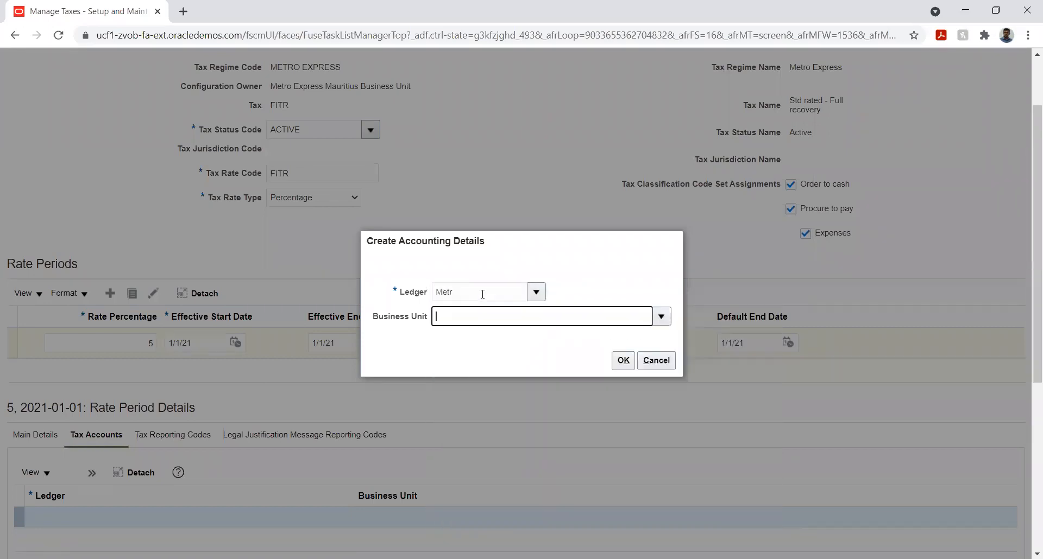
{"action": "left_click", "coordinate": [662, 320]}
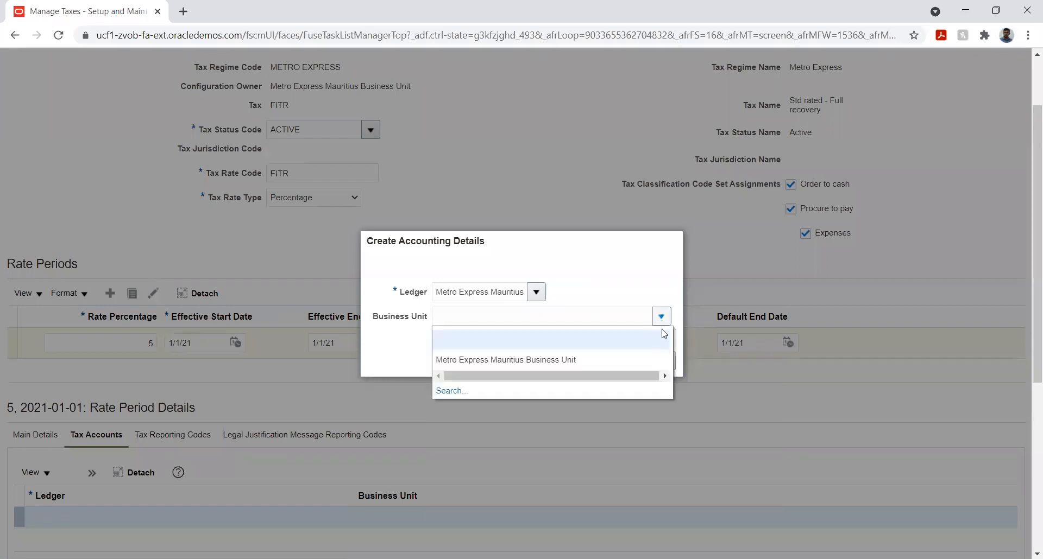
{"action": "left_click", "coordinate": [589, 360]}
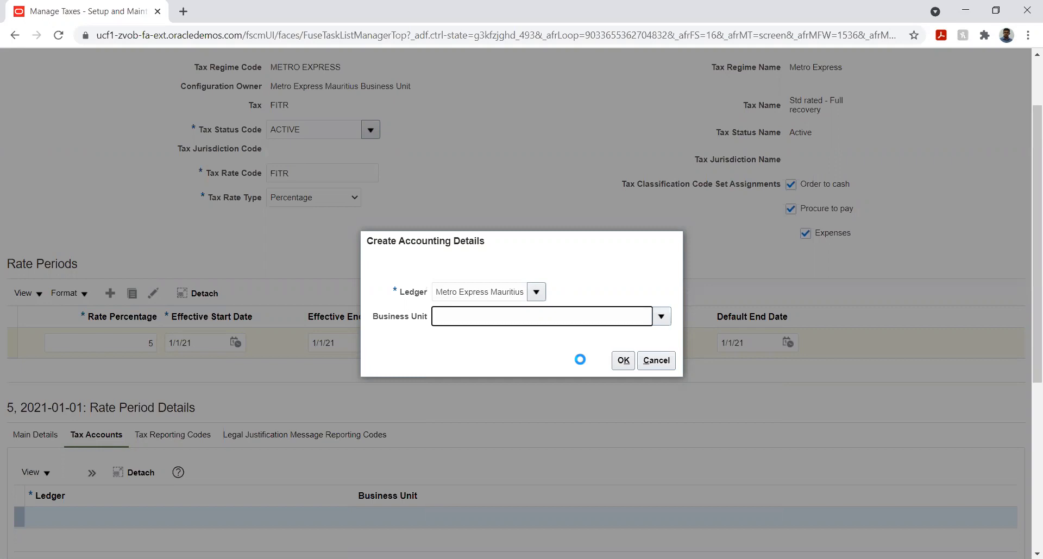
{"action": "left_click", "coordinate": [624, 363]}
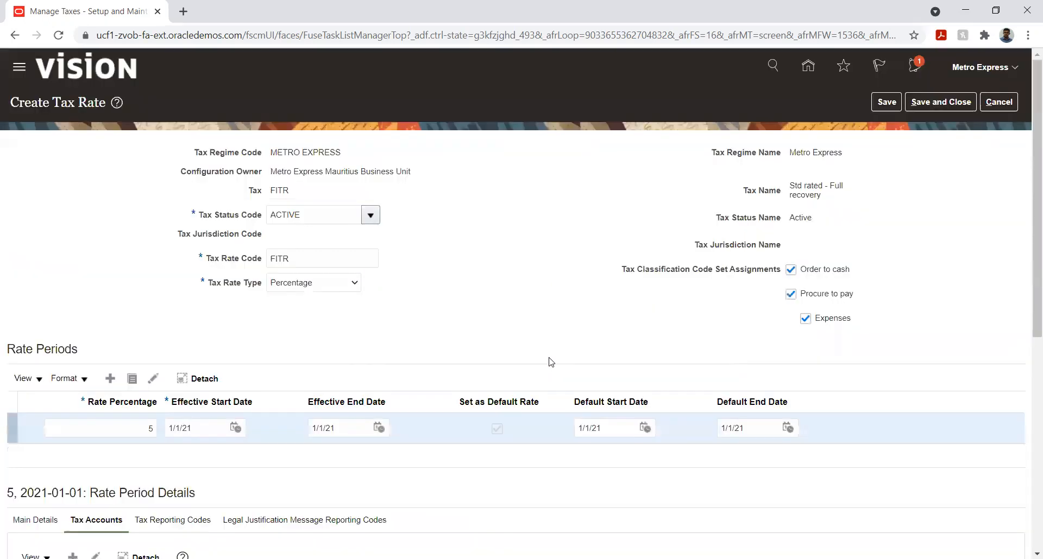
- Start defining the tax liability account with company 01 Metro Express Mauritius and department 001 Human Resource
{"action": "scroll", "coordinate": [486, 258], "scroll_direction": "down", "scroll_amount": 6}
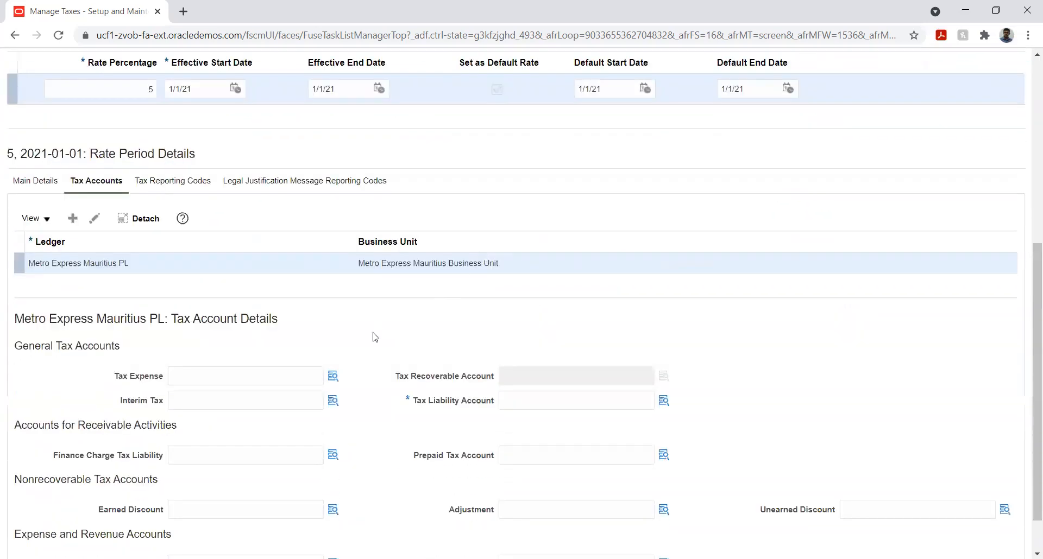
{"action": "scroll", "coordinate": [365, 352], "scroll_direction": "down", "scroll_amount": 1}
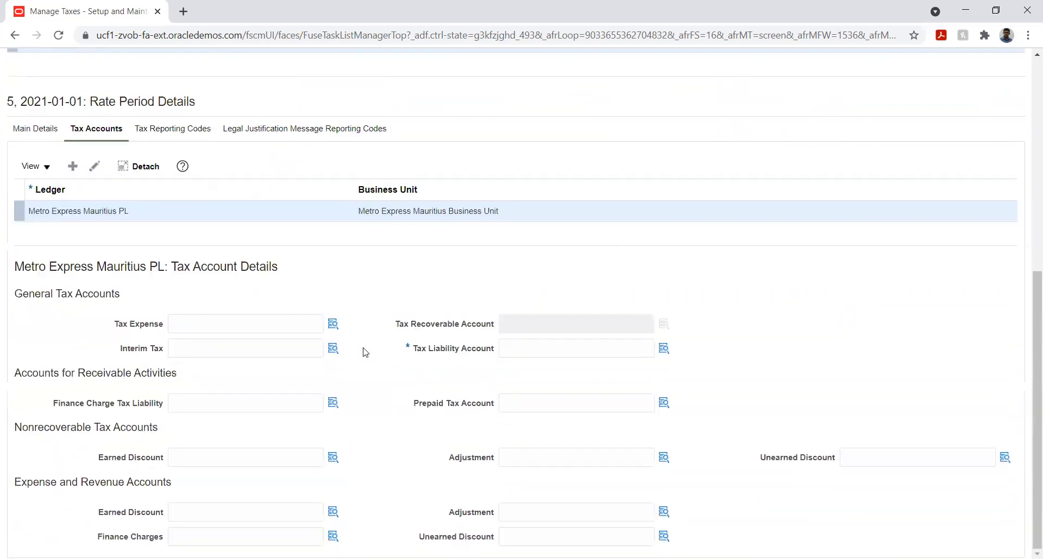
{"action": "left_click", "coordinate": [664, 348]}
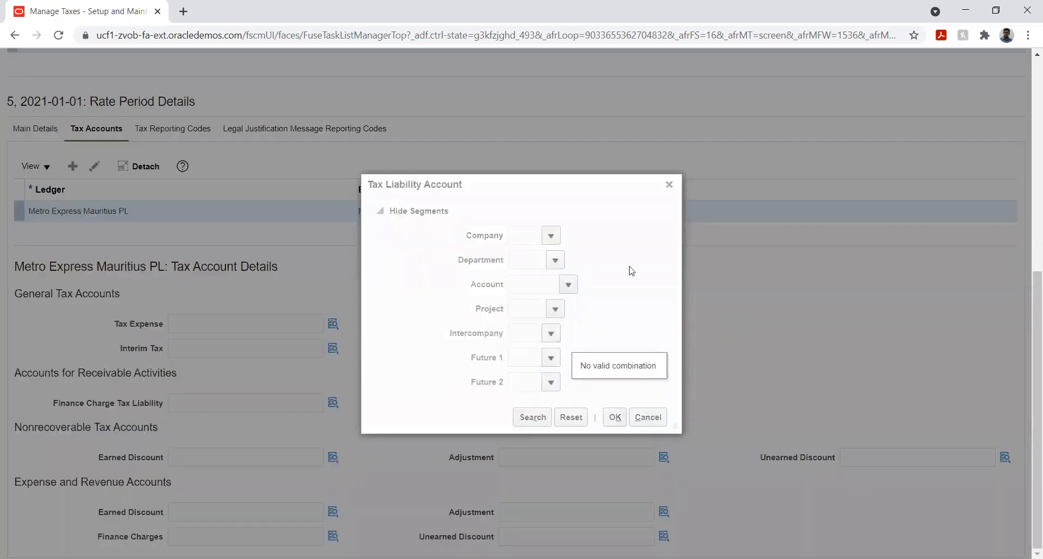
{"action": "left_click", "coordinate": [556, 238]}
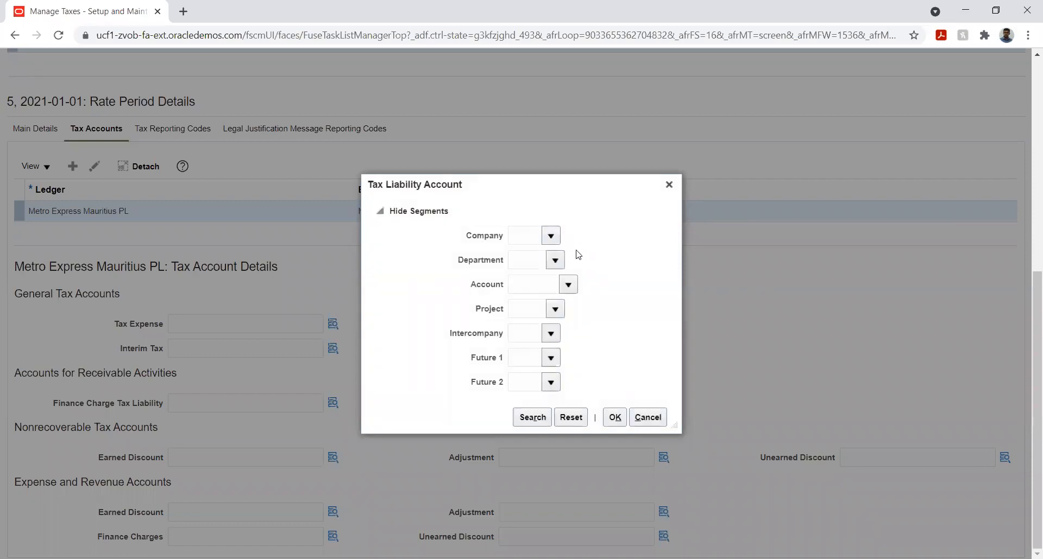
{"action": "left_click", "coordinate": [551, 236]}
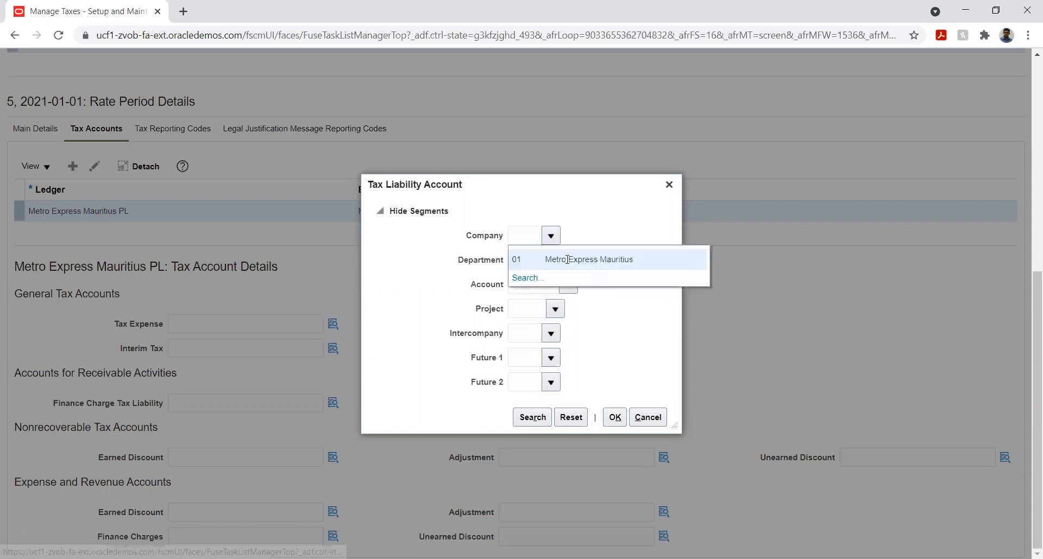
{"action": "left_click", "coordinate": [567, 259]}
{"action": "left_click", "coordinate": [552, 260]}
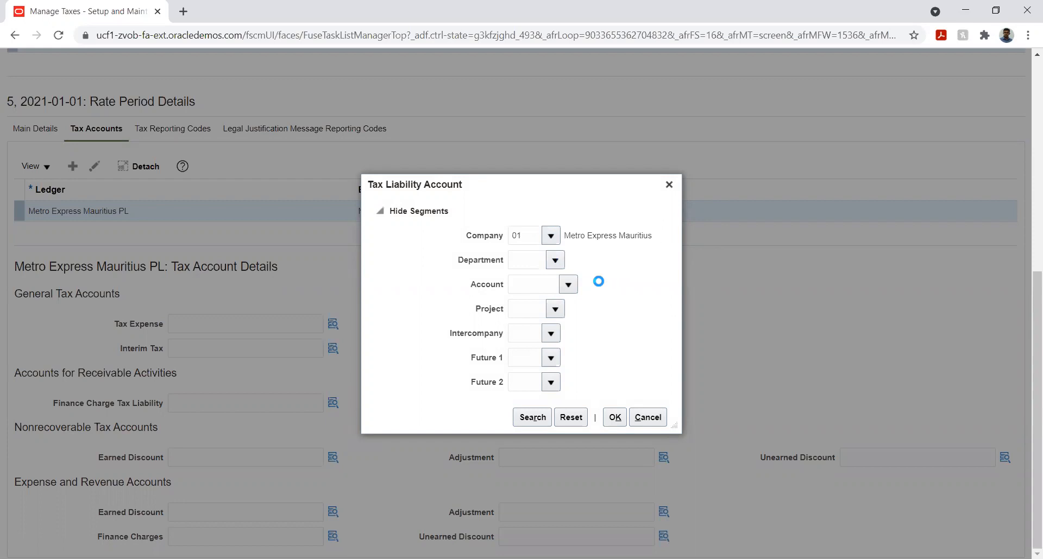
{"action": "left_click", "coordinate": [590, 281]}
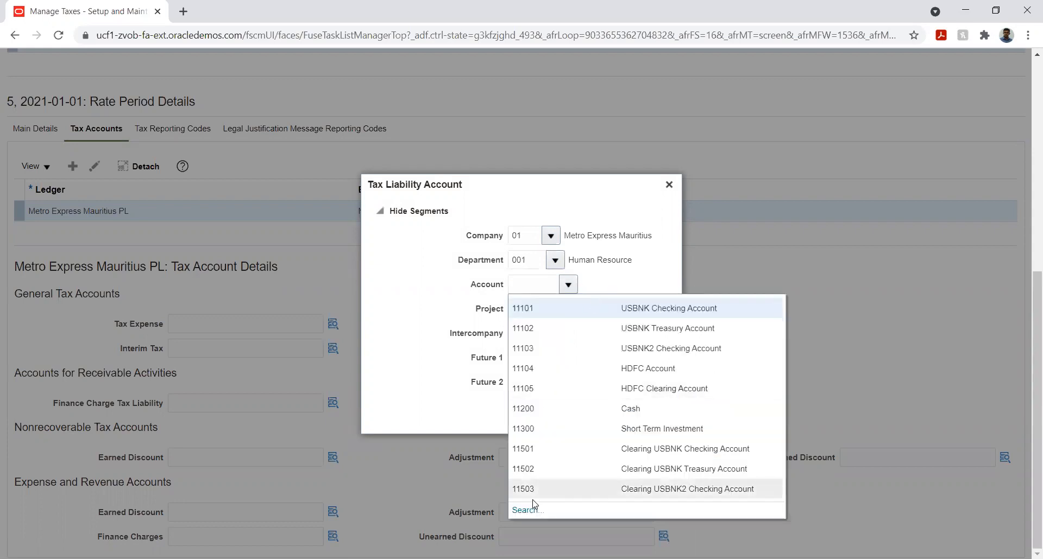
- Search the account segment by description %paya% and choose 25300 VAT Payable for the tax liability account
{"action": "left_click", "coordinate": [522, 513]}
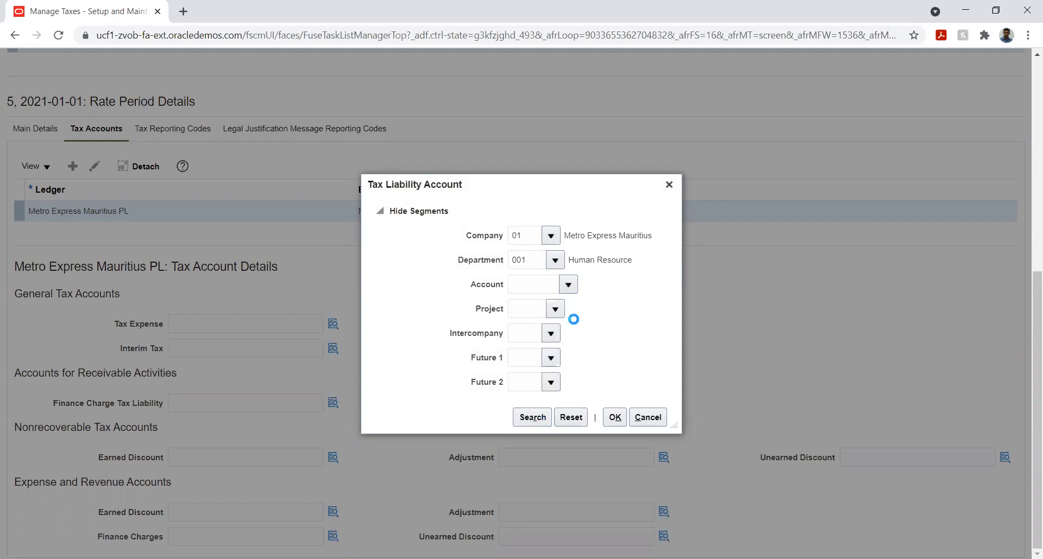
{"action": "left_click", "coordinate": [503, 306]}
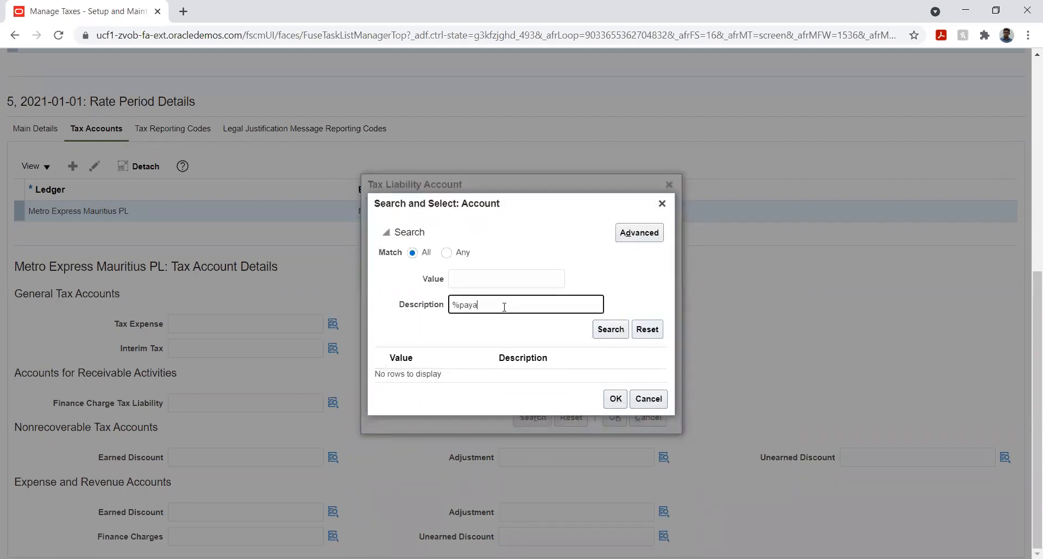
{"action": "key", "text": "Return"}
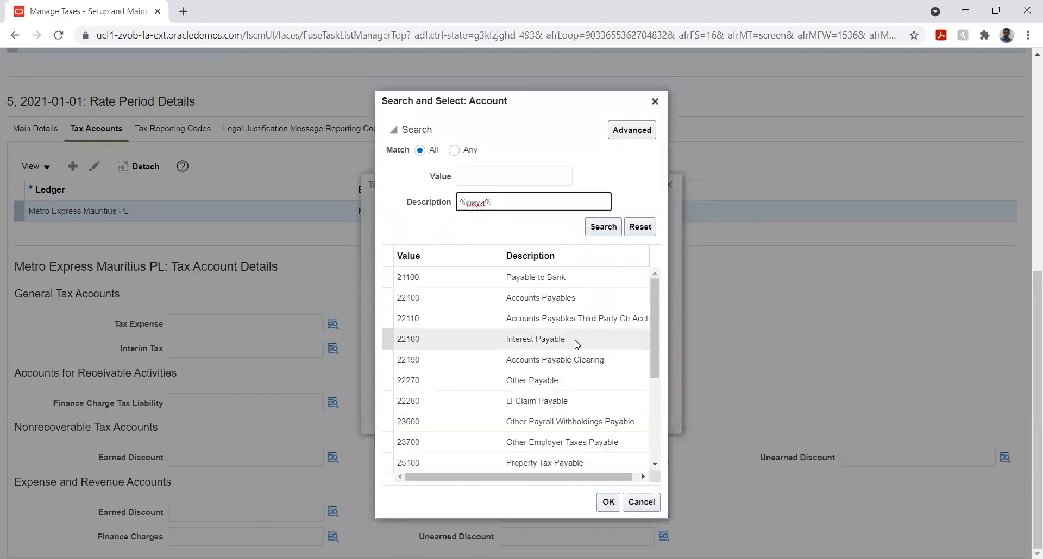
{"action": "scroll", "coordinate": [576, 348], "scroll_direction": "down", "scroll_amount": 2}
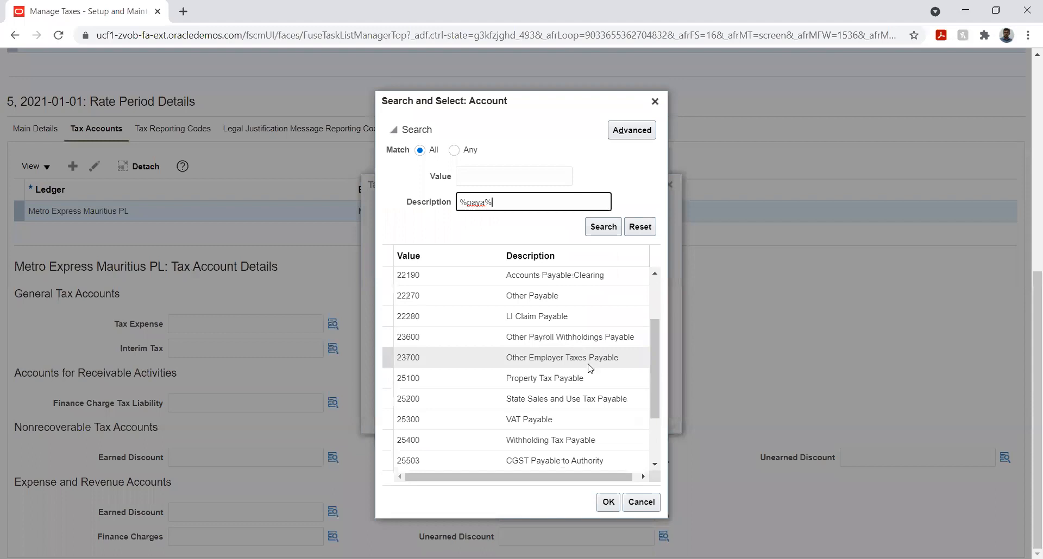
{"action": "left_click", "coordinate": [559, 421]}
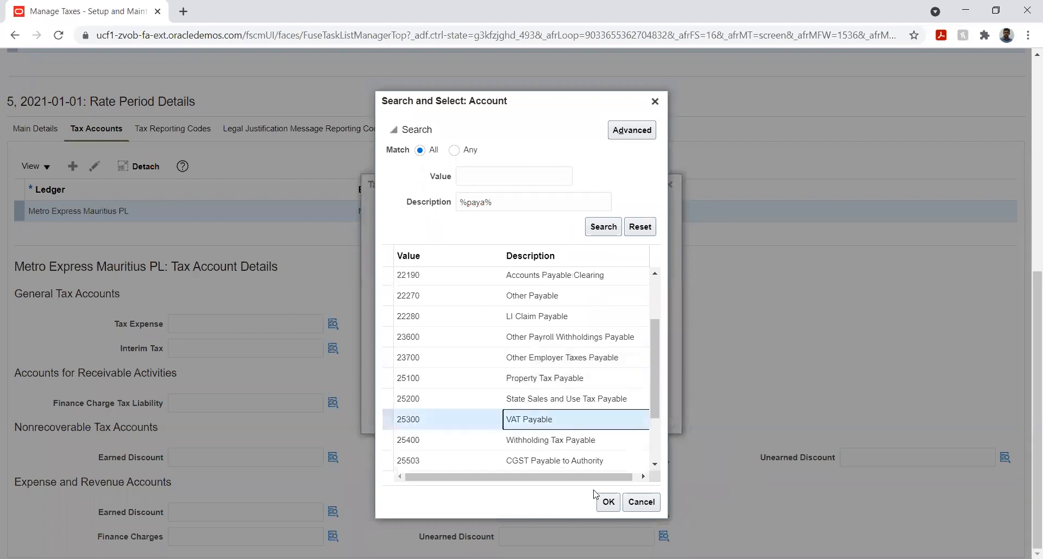
{"action": "left_click", "coordinate": [607, 502]}
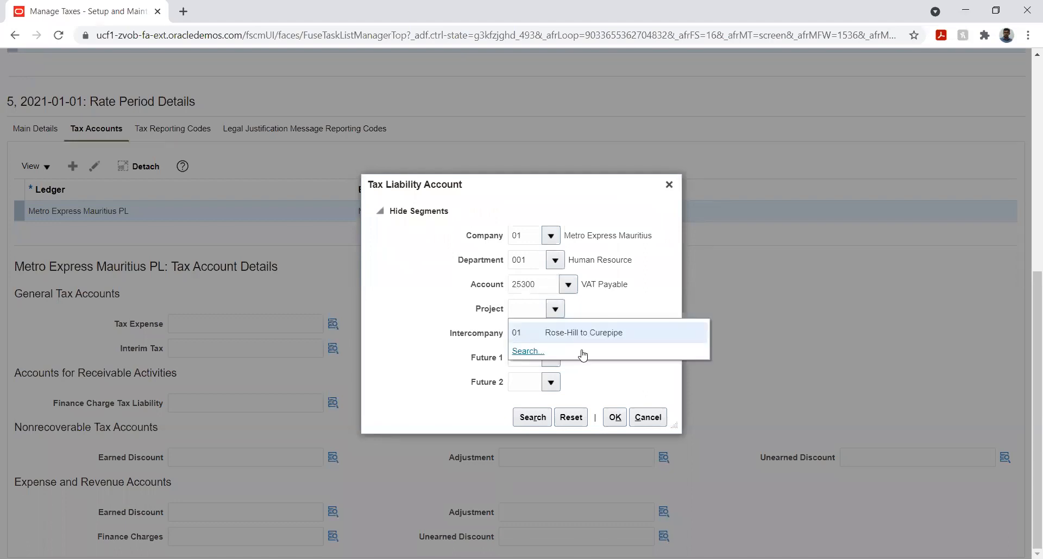
- Complete the tax liability account with project 01, intercompany 01 and 00 for both future segments, and confirm it
{"action": "left_click", "coordinate": [572, 333]}
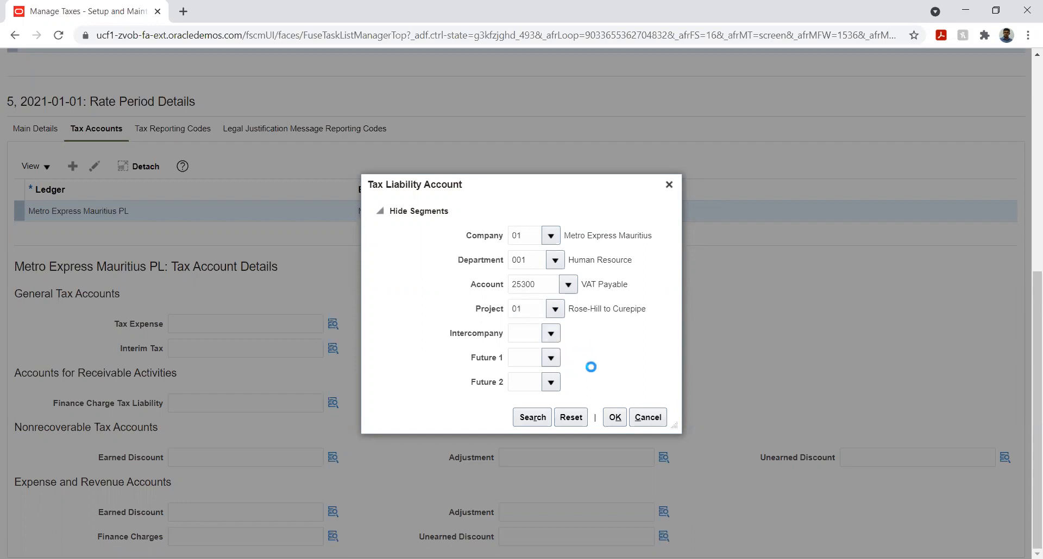
{"action": "left_click", "coordinate": [552, 334]}
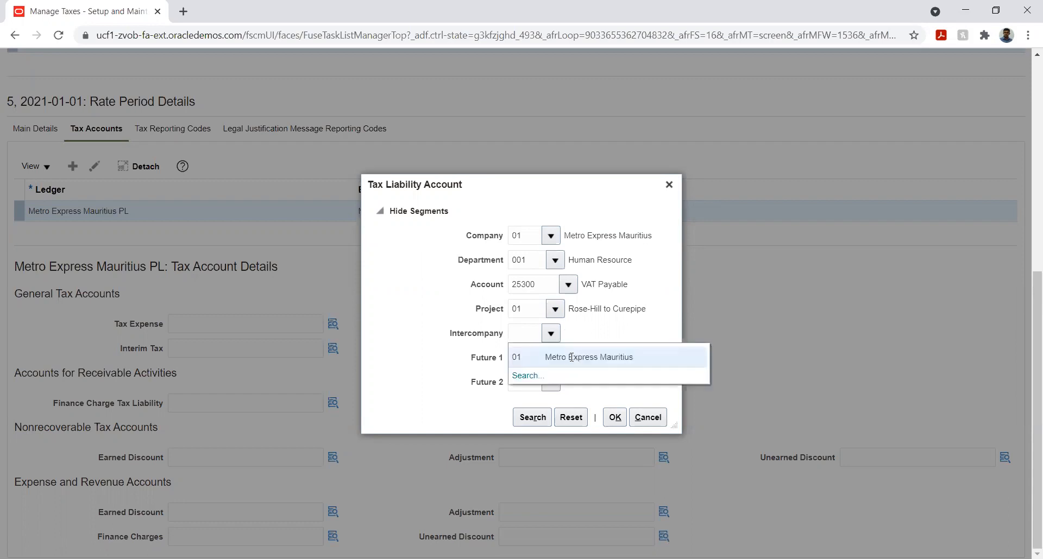
{"action": "left_click", "coordinate": [571, 357]}
{"action": "left_click", "coordinate": [551, 358]}
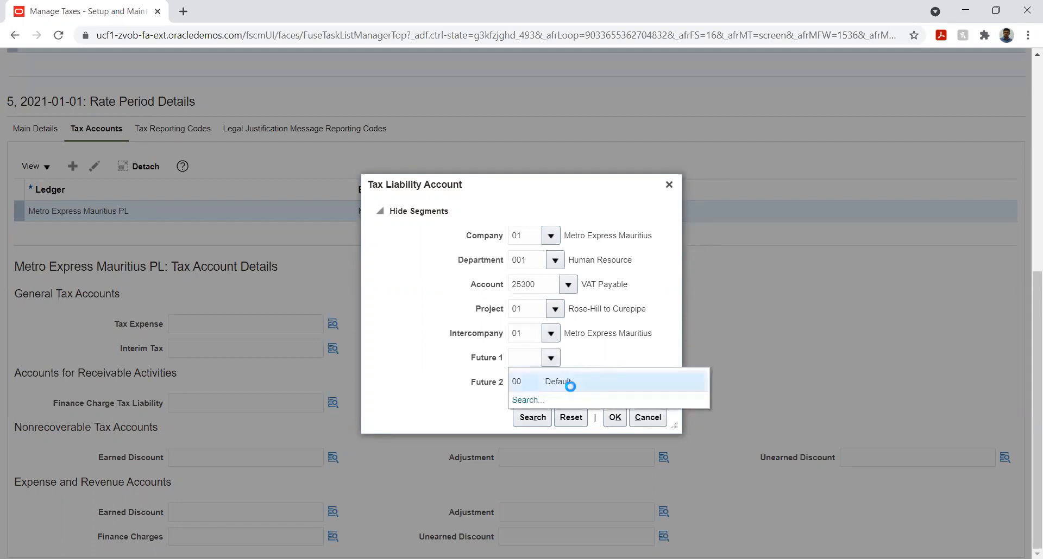
{"action": "left_click", "coordinate": [568, 383]}
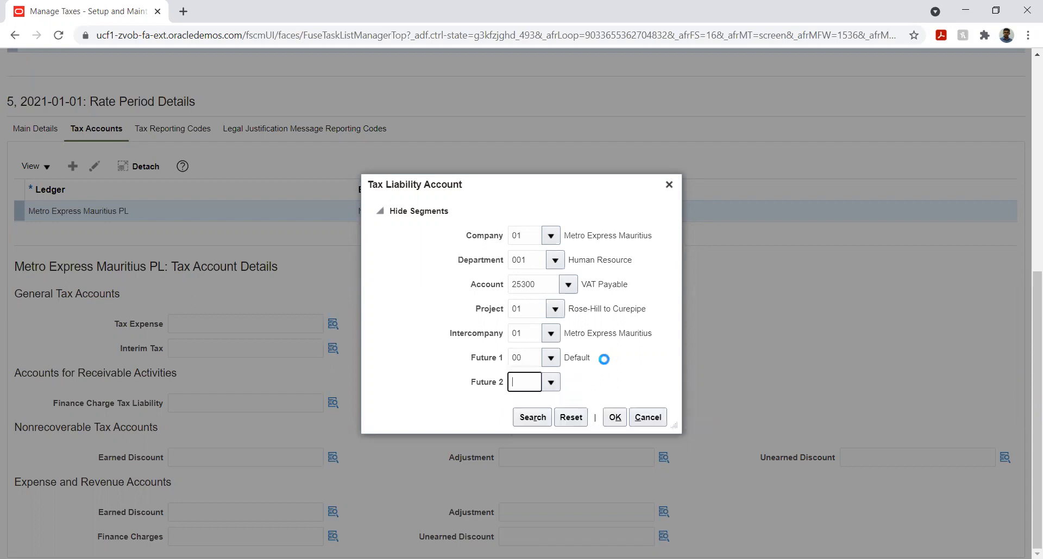
{"action": "left_click", "coordinate": [613, 416]}
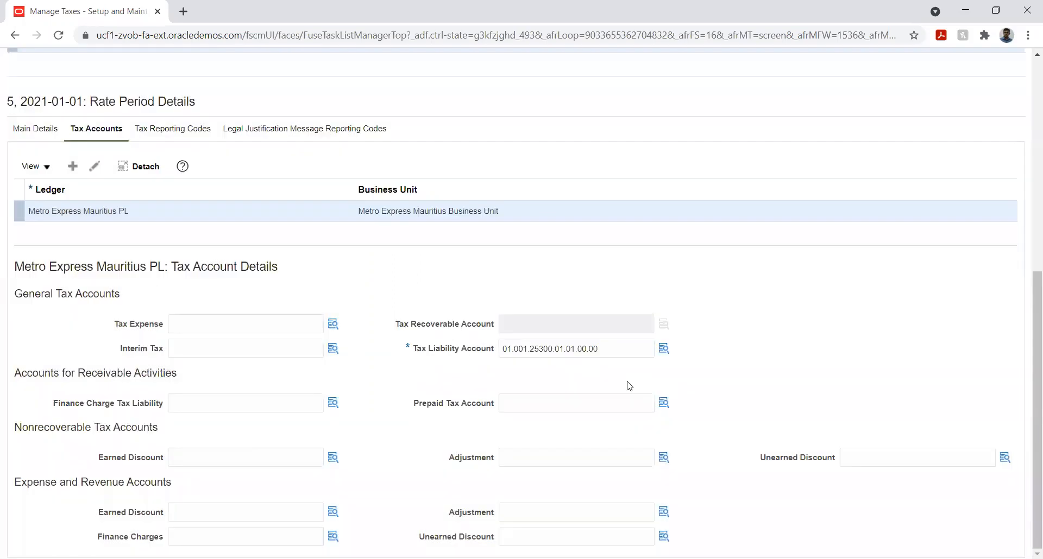
- Set the tax point basis to Invoice in the rate period's main details
{"action": "left_click", "coordinate": [26, 133]}
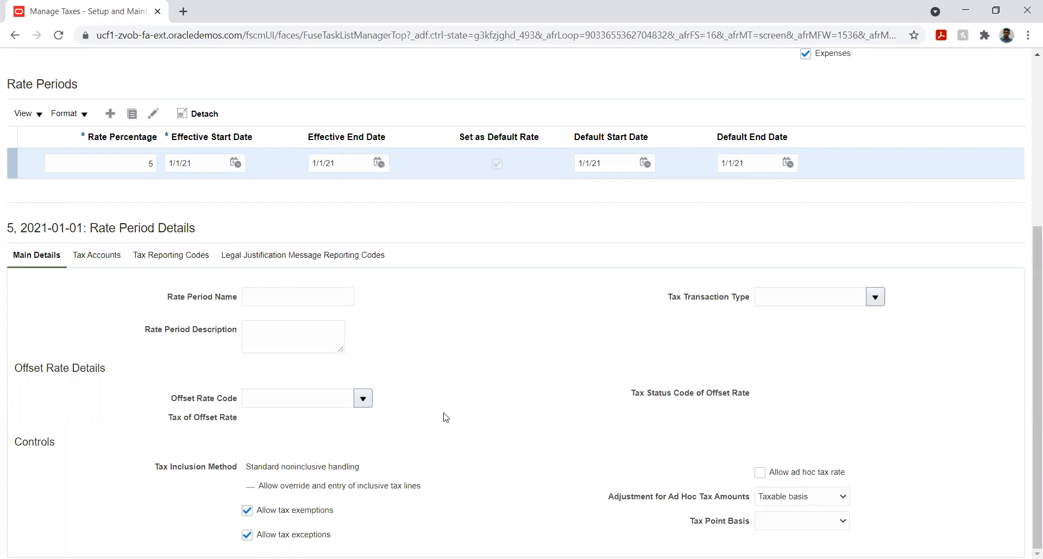
{"action": "left_click", "coordinate": [791, 524]}
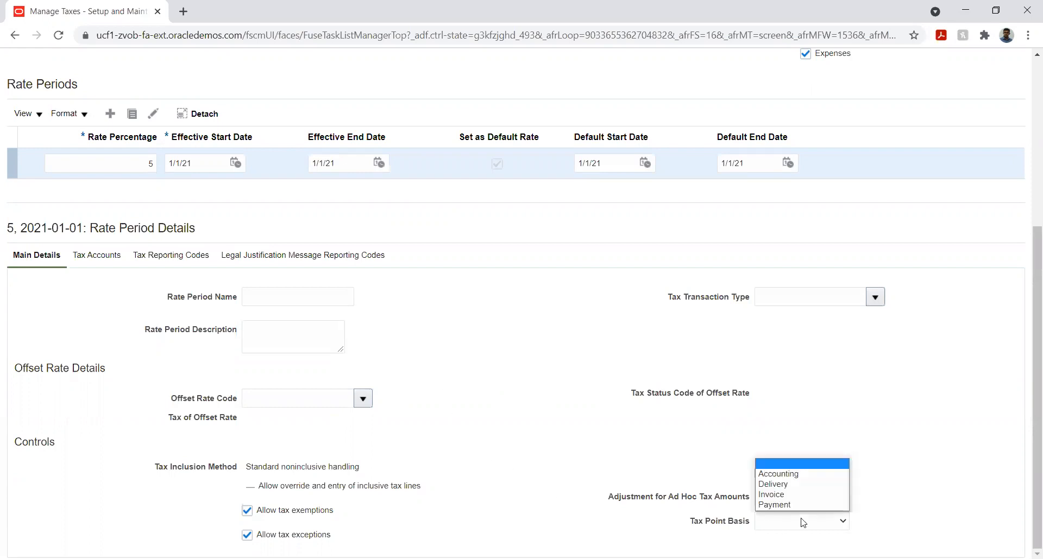
{"action": "left_click", "coordinate": [781, 495]}
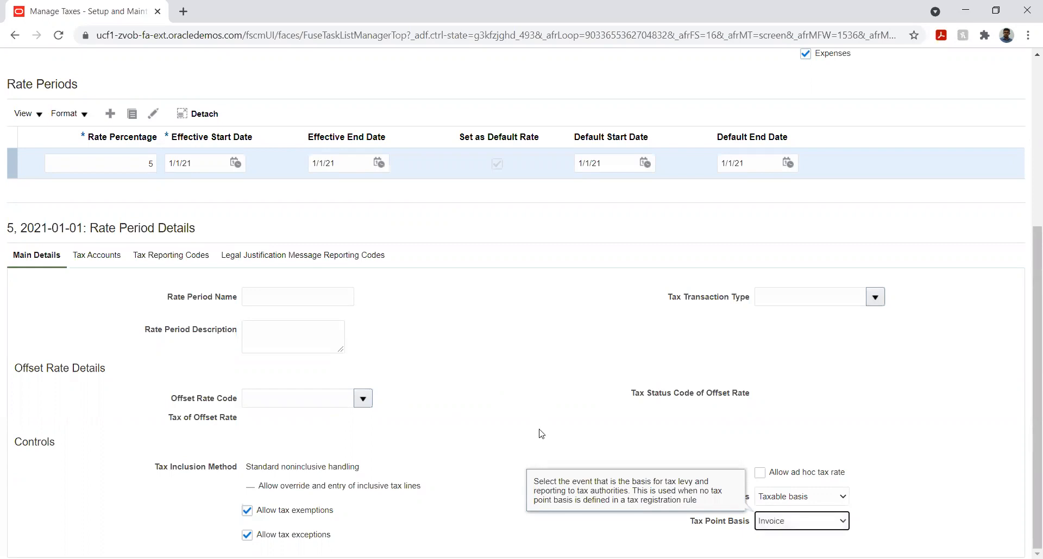
{"action": "left_click", "coordinate": [542, 435]}
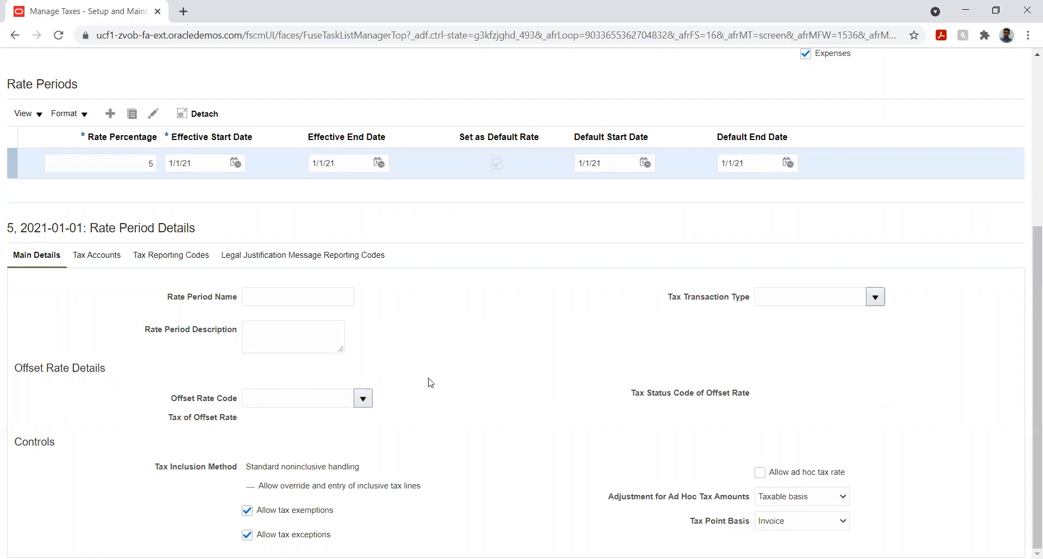
{"action": "scroll", "coordinate": [455, 388], "scroll_direction": "up", "scroll_amount": 2}
{"action": "scroll", "coordinate": [455, 389], "scroll_direction": "down", "scroll_amount": 2}
{"action": "scroll", "coordinate": [145, 408], "scroll_direction": "up", "scroll_amount": 1}
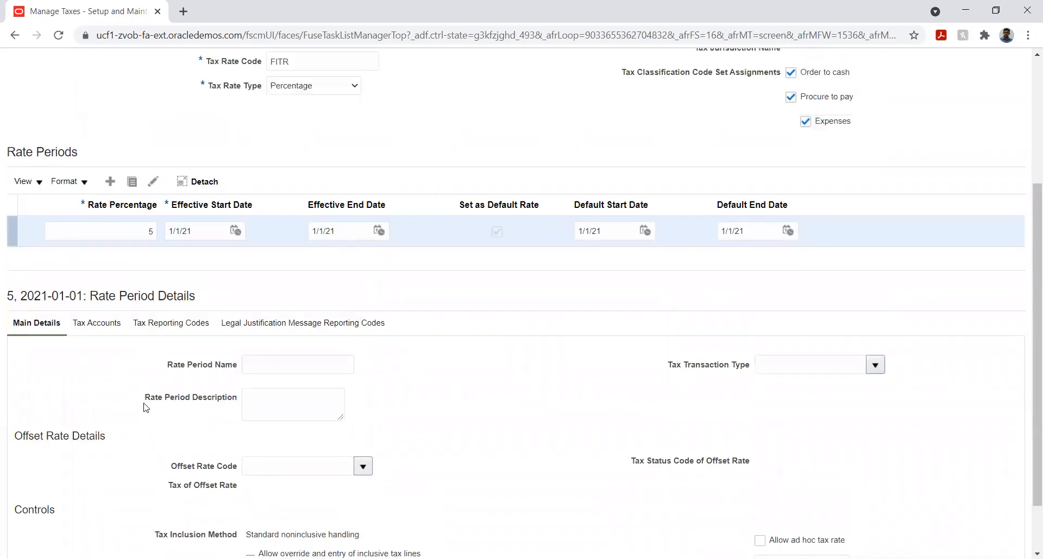
{"action": "scroll", "coordinate": [145, 408], "scroll_direction": "up", "scroll_amount": 2}
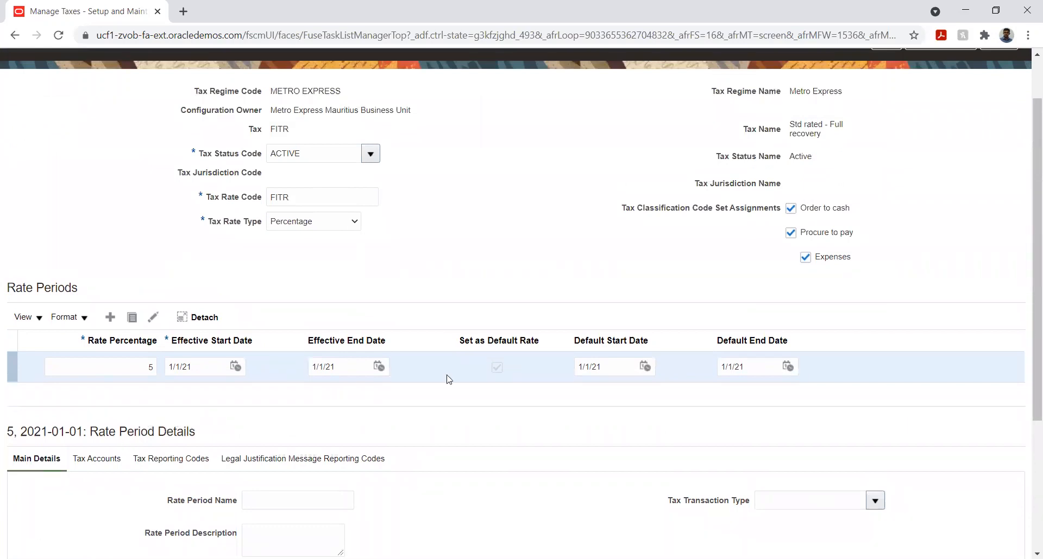
- Save the FITR tax rate, check its rate period details, and close it to return to the tax definition
{"action": "scroll", "coordinate": [537, 293], "scroll_direction": "up", "scroll_amount": 1}
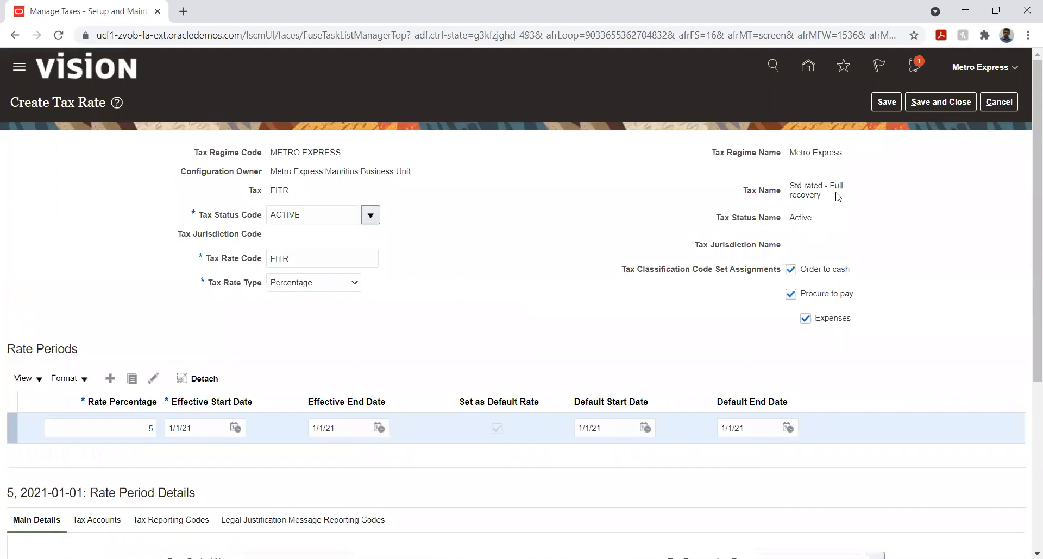
{"action": "left_click", "coordinate": [882, 102]}
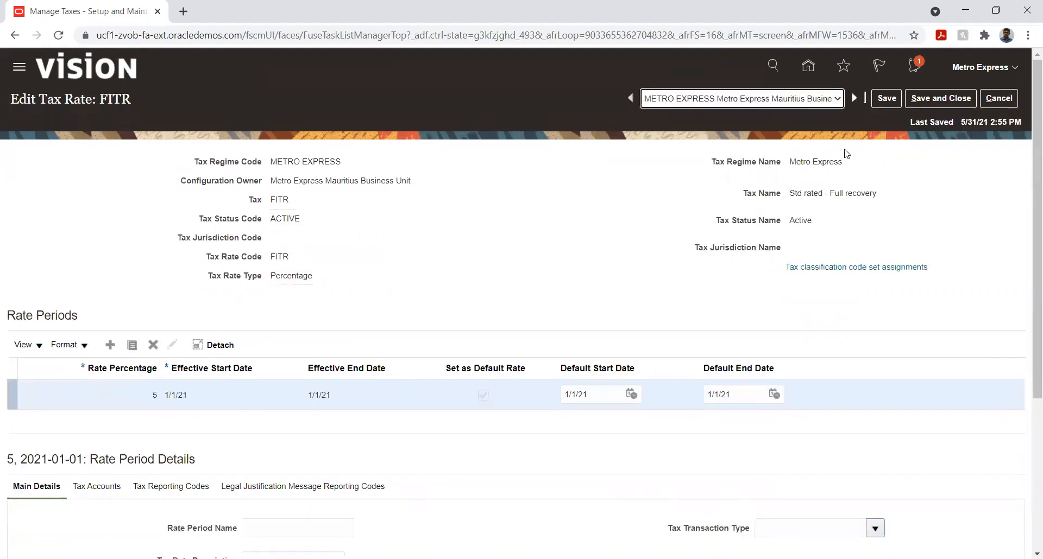
{"action": "scroll", "coordinate": [775, 193], "scroll_direction": "down", "scroll_amount": 4}
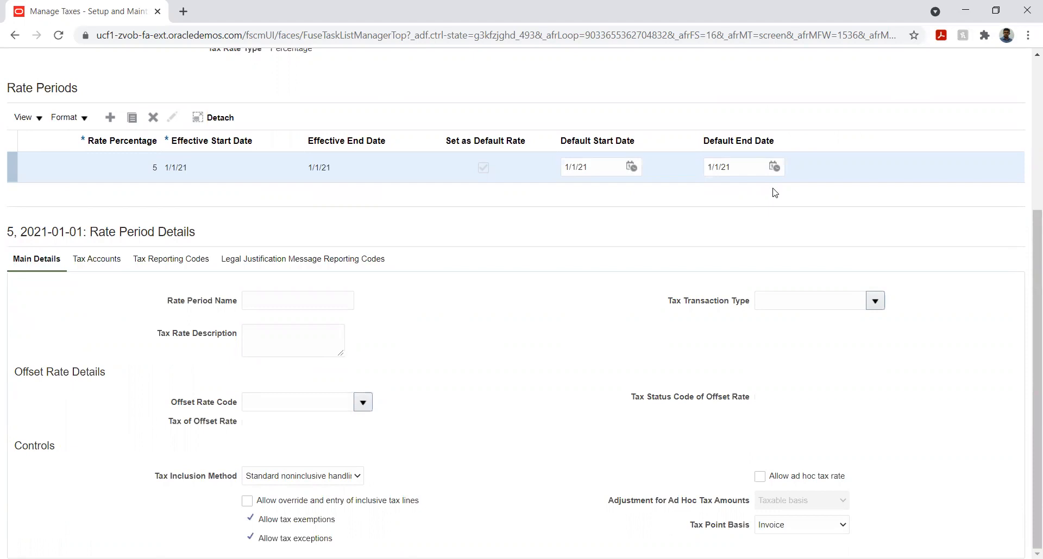
{"action": "scroll", "coordinate": [775, 193], "scroll_direction": "up", "scroll_amount": 4}
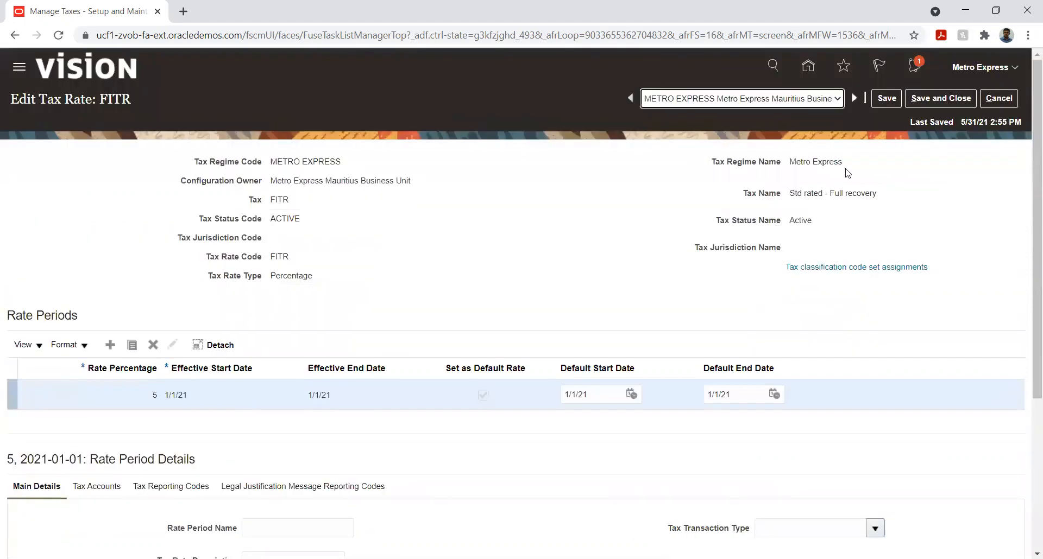
{"action": "left_click", "coordinate": [922, 99]}
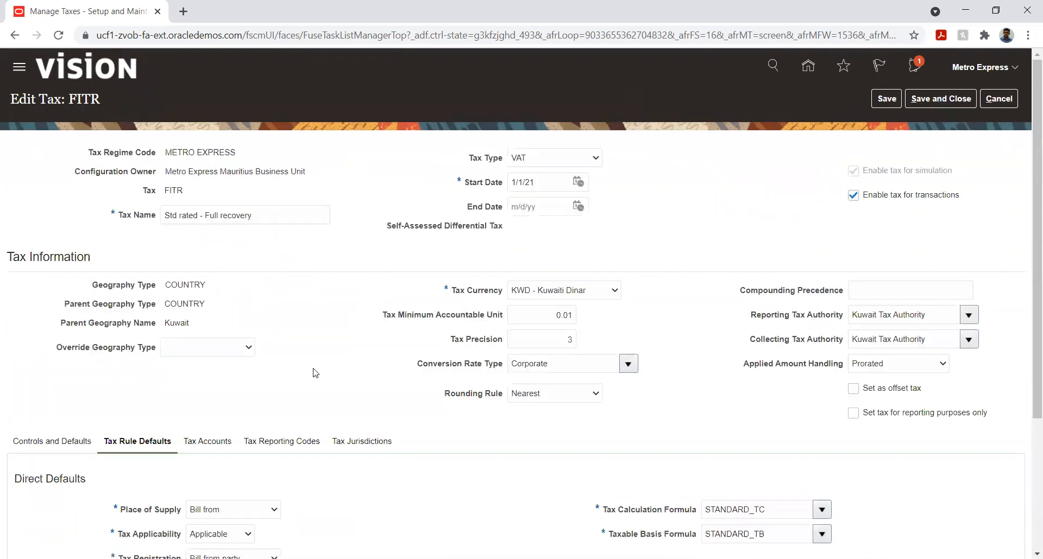
- Save the FITR rate as the Tax Rate indirect default and save the tax
{"action": "scroll", "coordinate": [314, 373], "scroll_direction": "down", "scroll_amount": 3}
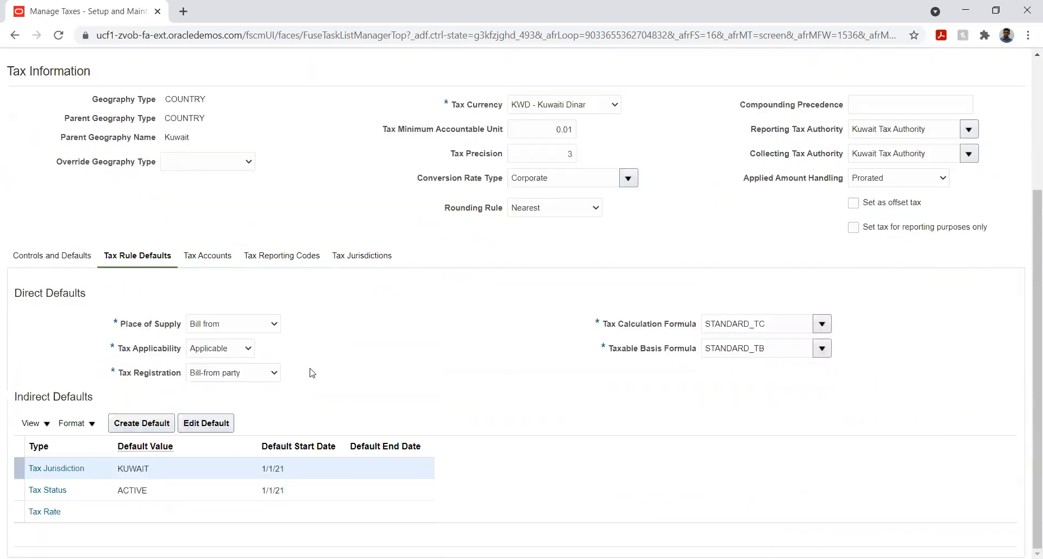
{"action": "left_click", "coordinate": [115, 517]}
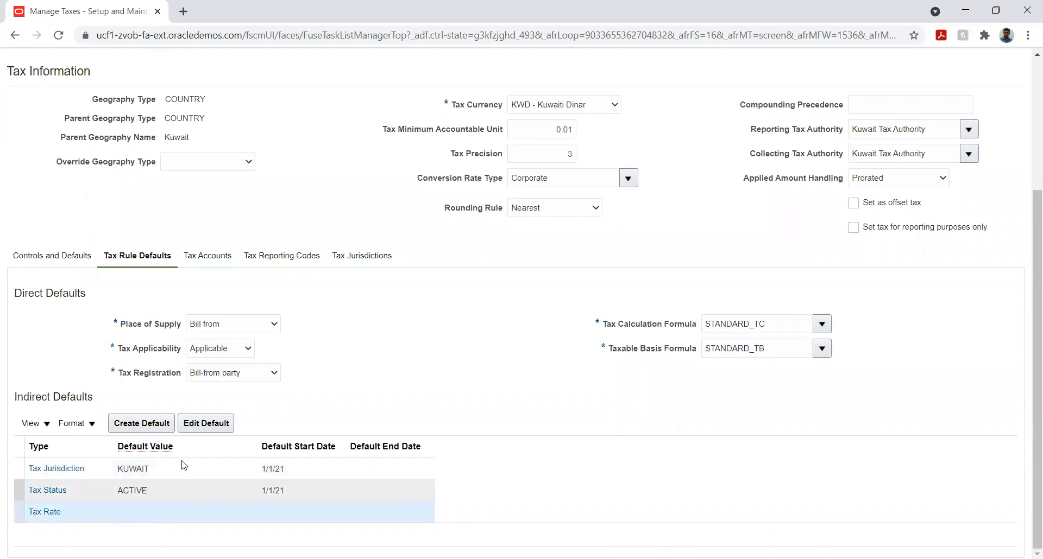
{"action": "left_click", "coordinate": [189, 428]}
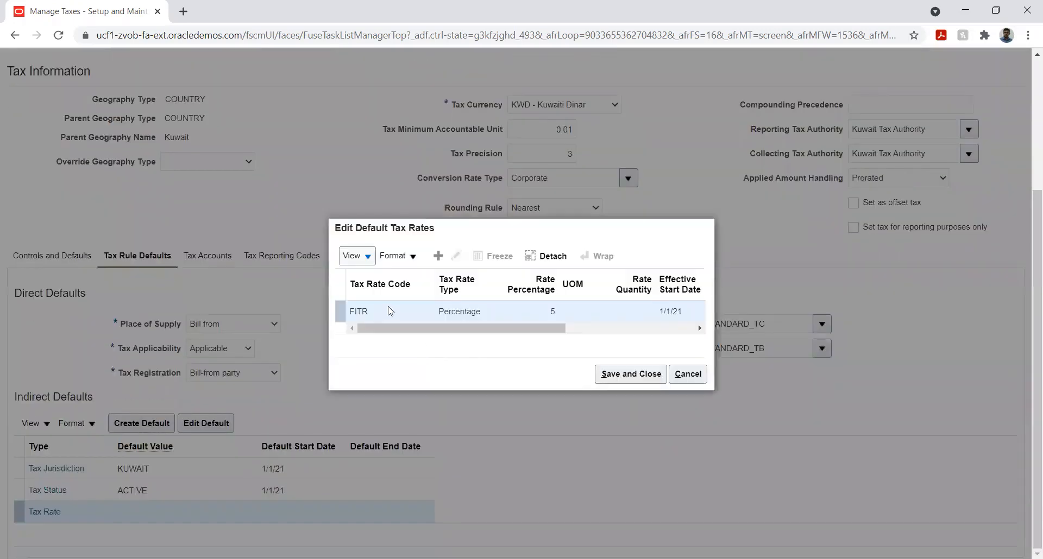
{"action": "left_click", "coordinate": [607, 374]}
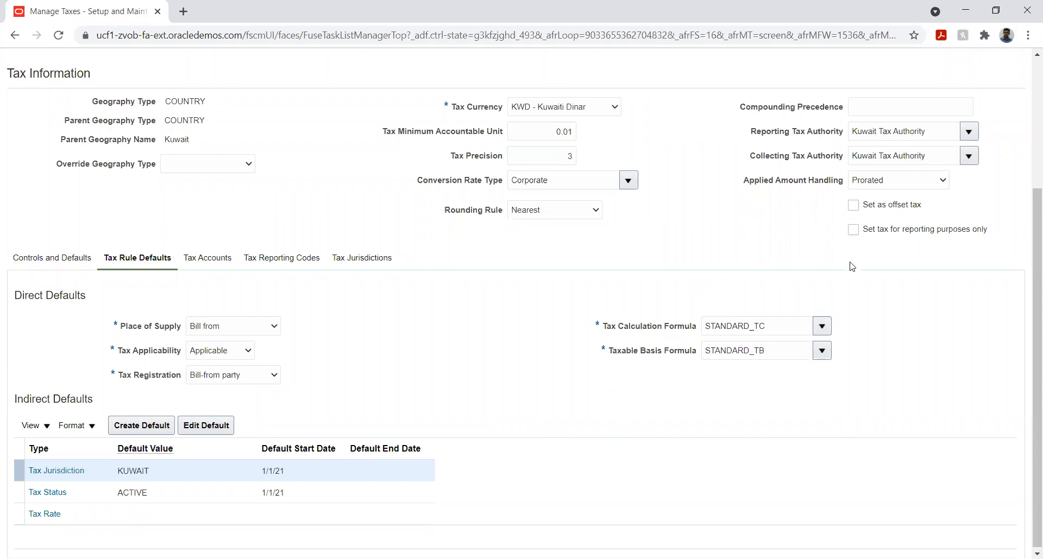
{"action": "scroll", "coordinate": [850, 264], "scroll_direction": "up", "scroll_amount": 3}
{"action": "left_click", "coordinate": [880, 99]}
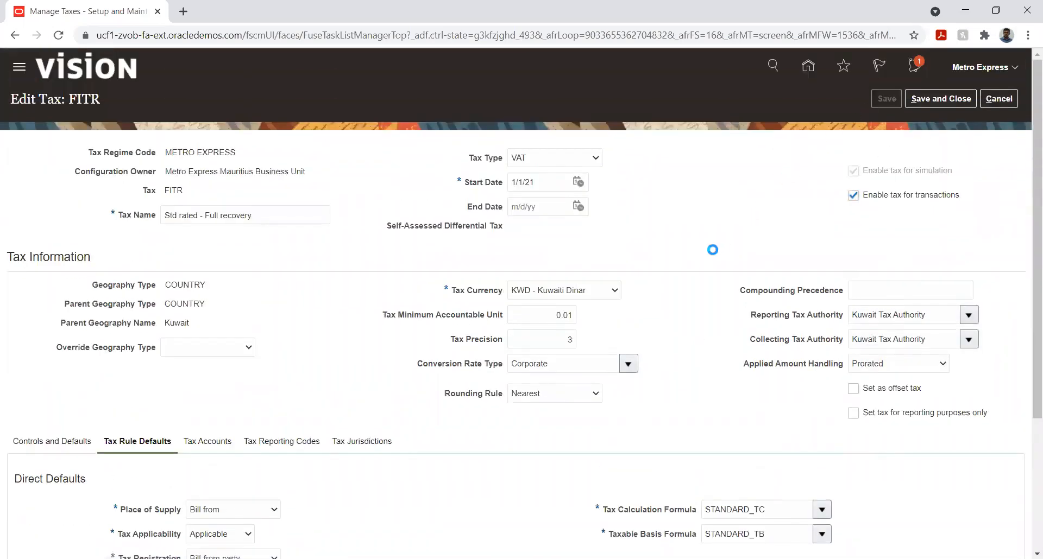
- Review the FITR tax's rule defaults, its controls and defaults, and its tax accounts
{"action": "scroll", "coordinate": [295, 355], "scroll_direction": "down", "scroll_amount": 2}
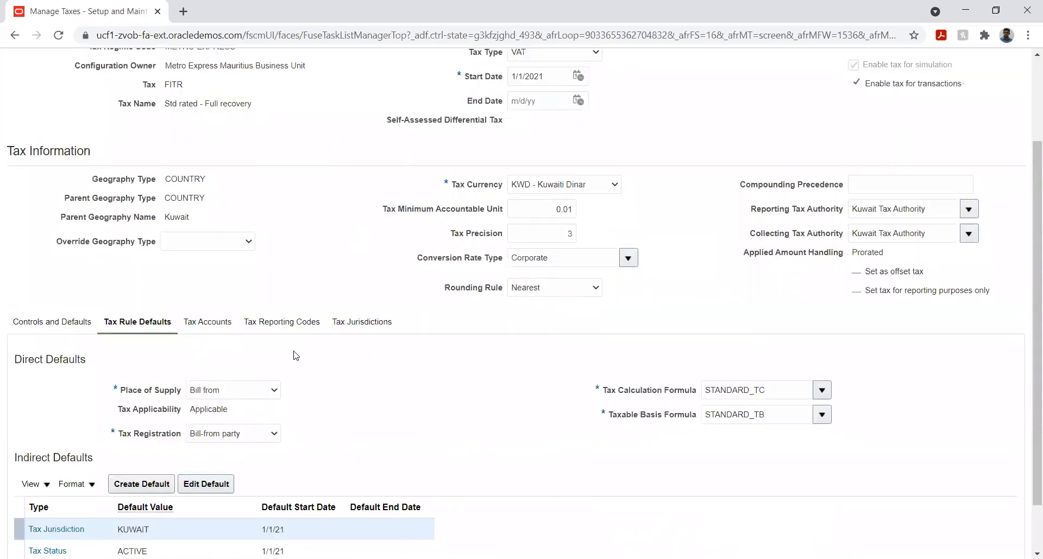
{"action": "scroll", "coordinate": [296, 356], "scroll_direction": "down", "scroll_amount": 1}
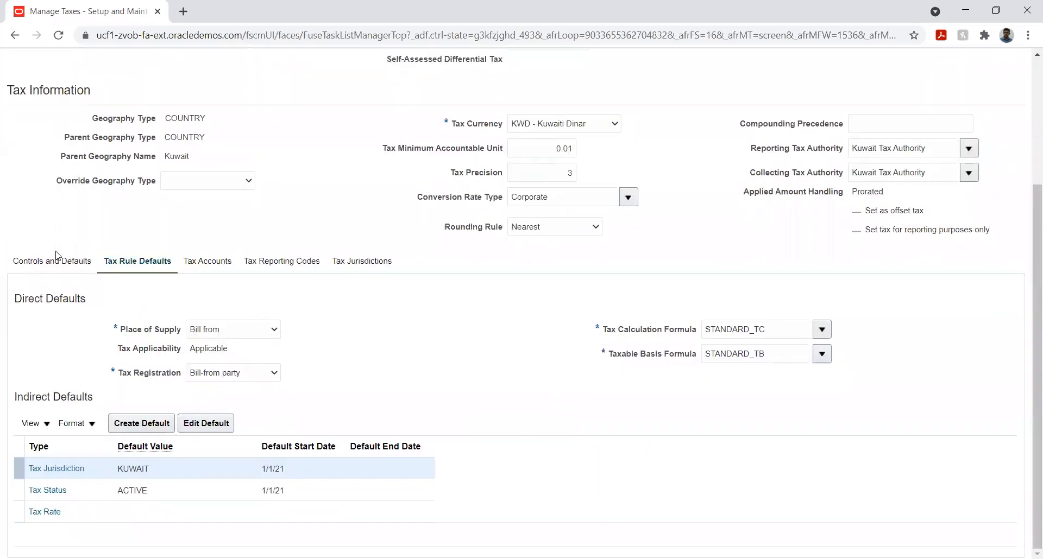
{"action": "left_click", "coordinate": [40, 262]}
{"action": "scroll", "coordinate": [378, 344], "scroll_direction": "down", "scroll_amount": 3}
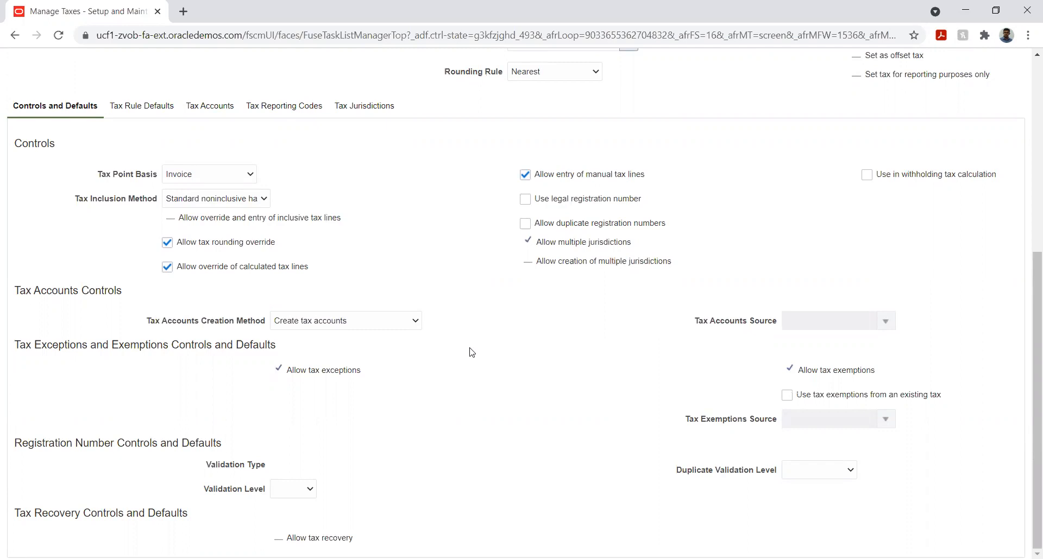
{"action": "scroll", "coordinate": [468, 354], "scroll_direction": "up", "scroll_amount": 3}
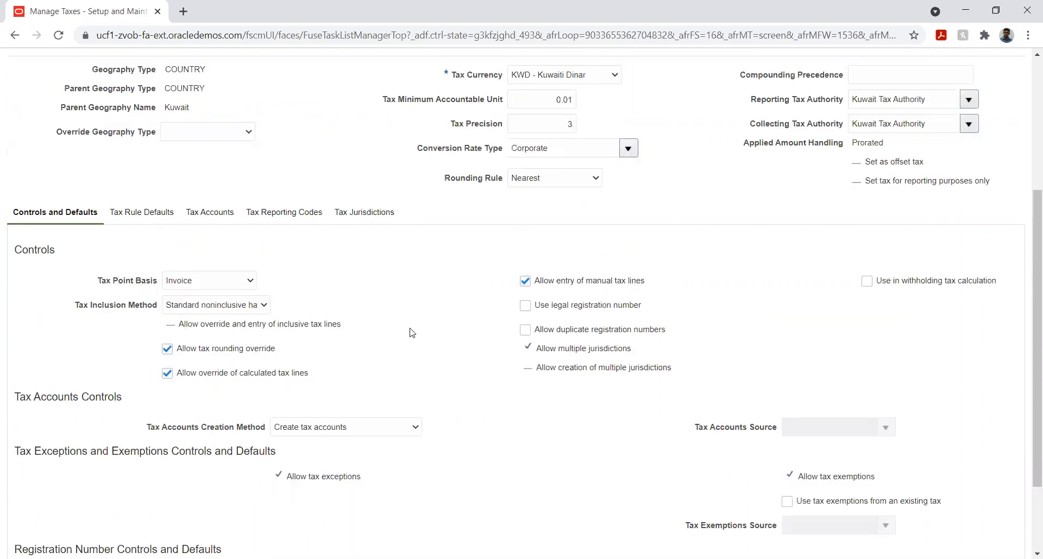
{"action": "left_click", "coordinate": [200, 245]}
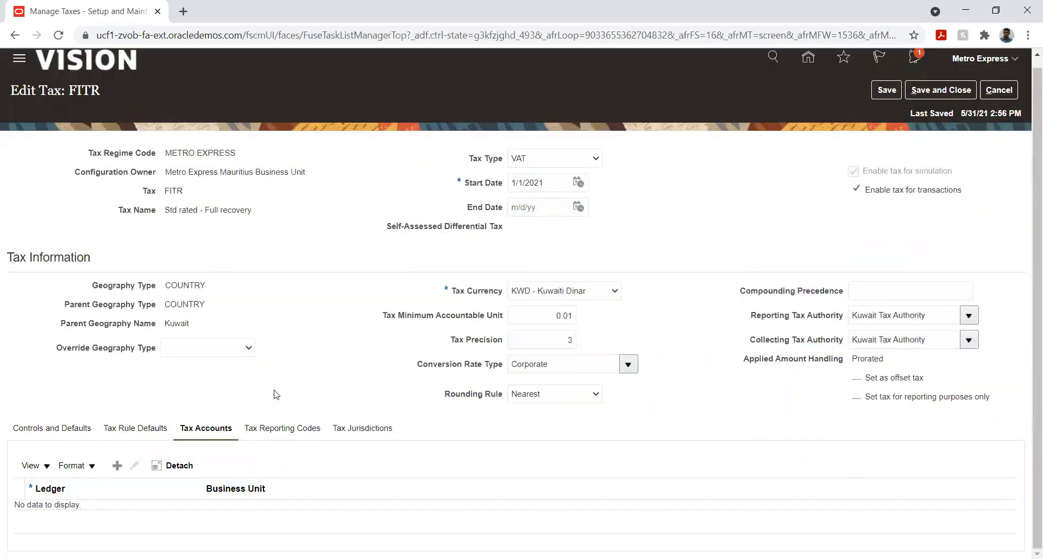
{"action": "left_click", "coordinate": [70, 433]}
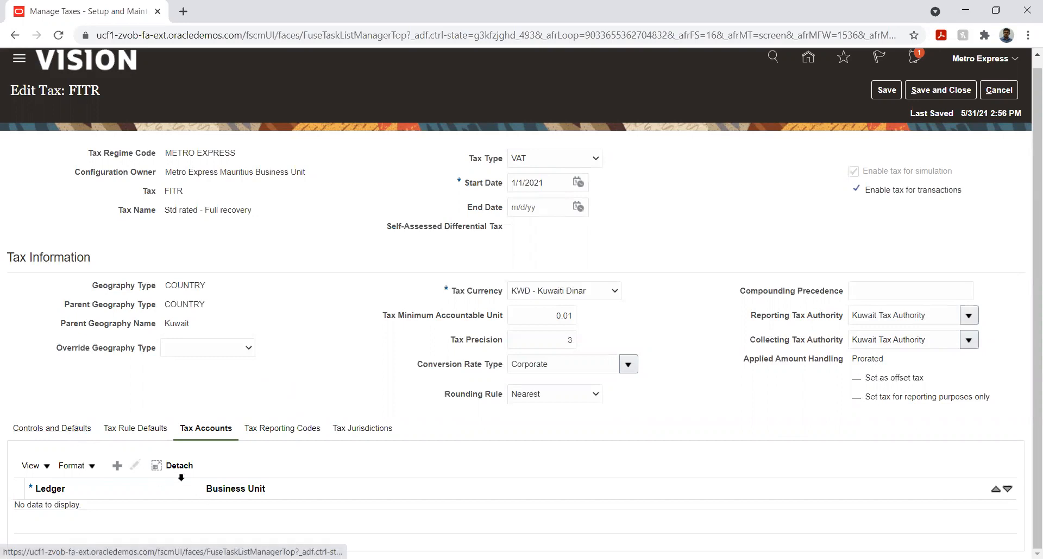
- Try again to save FITR as the default tax rate among the tax's indirect defaults
{"action": "left_click", "coordinate": [142, 429]}
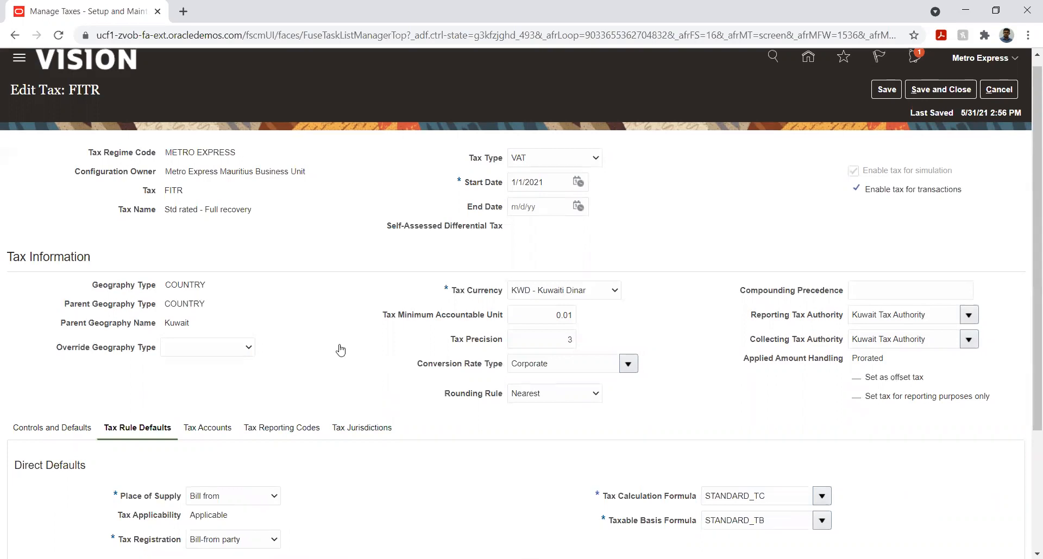
{"action": "scroll", "coordinate": [343, 350], "scroll_direction": "down", "scroll_amount": 3}
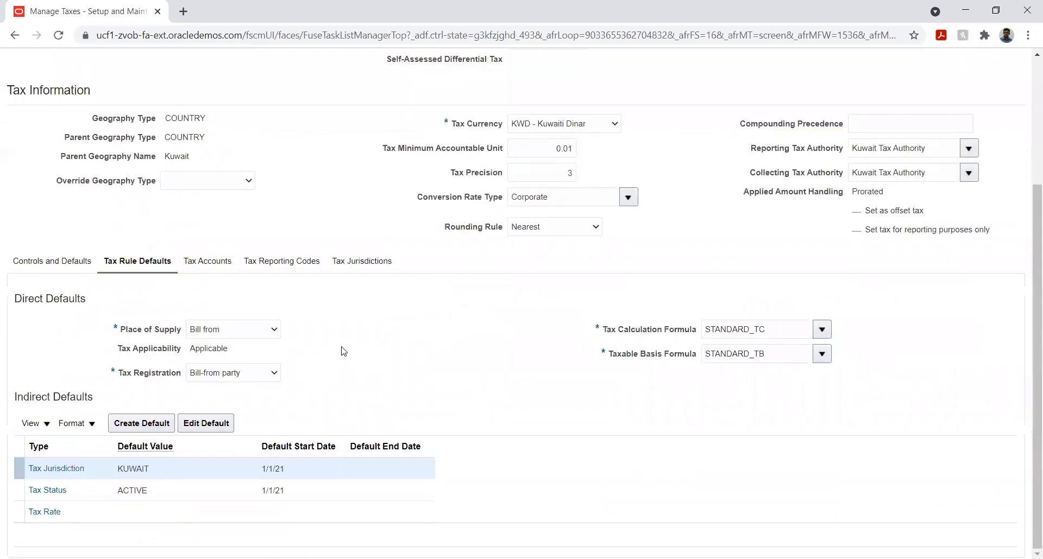
{"action": "left_click", "coordinate": [130, 512]}
{"action": "left_click", "coordinate": [205, 423]}
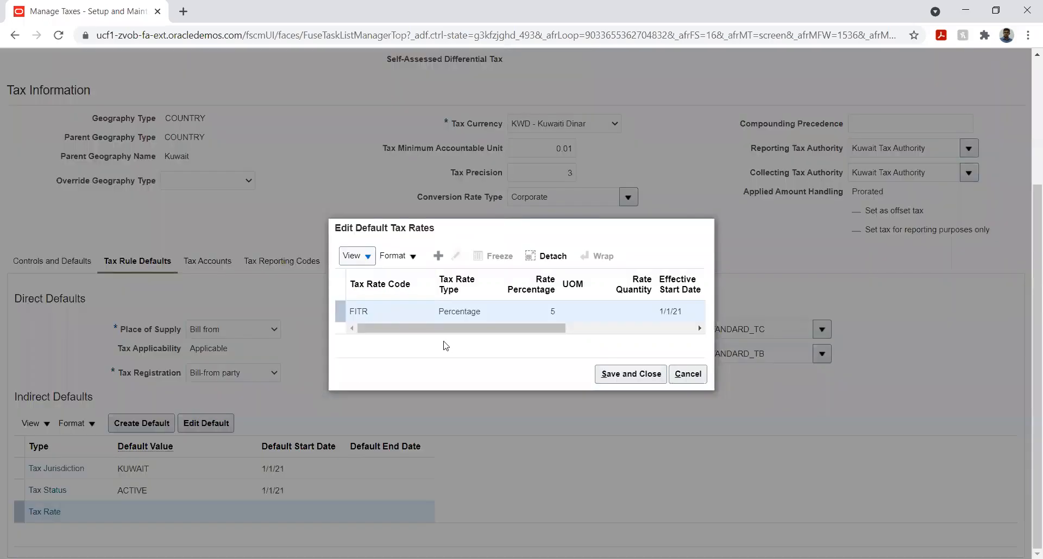
{"action": "left_click", "coordinate": [614, 373]}
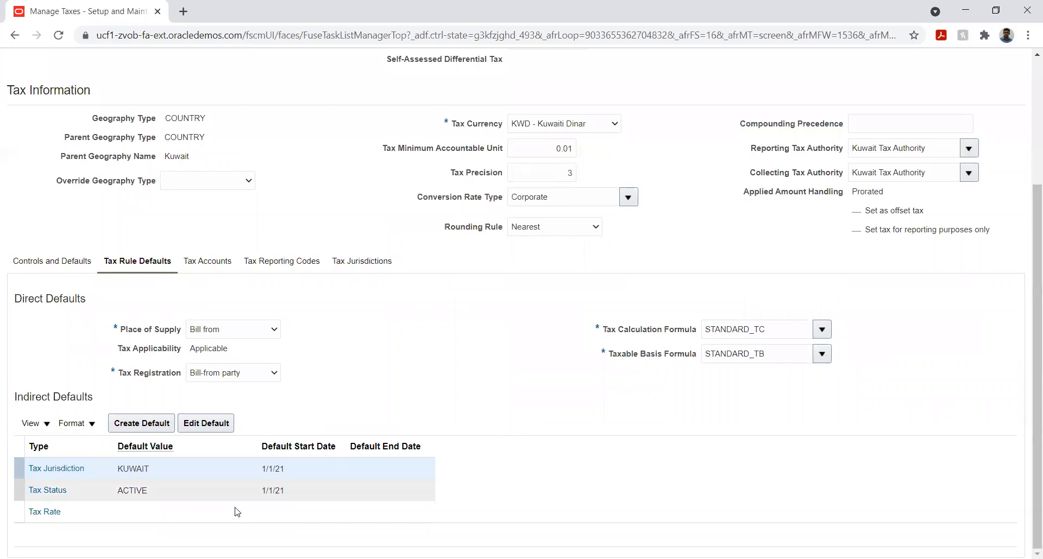
- Select the FITR row in the default tax rates and save it, repeating the attempt for the Tax Rate indirect default
{"action": "left_click", "coordinate": [204, 428]}
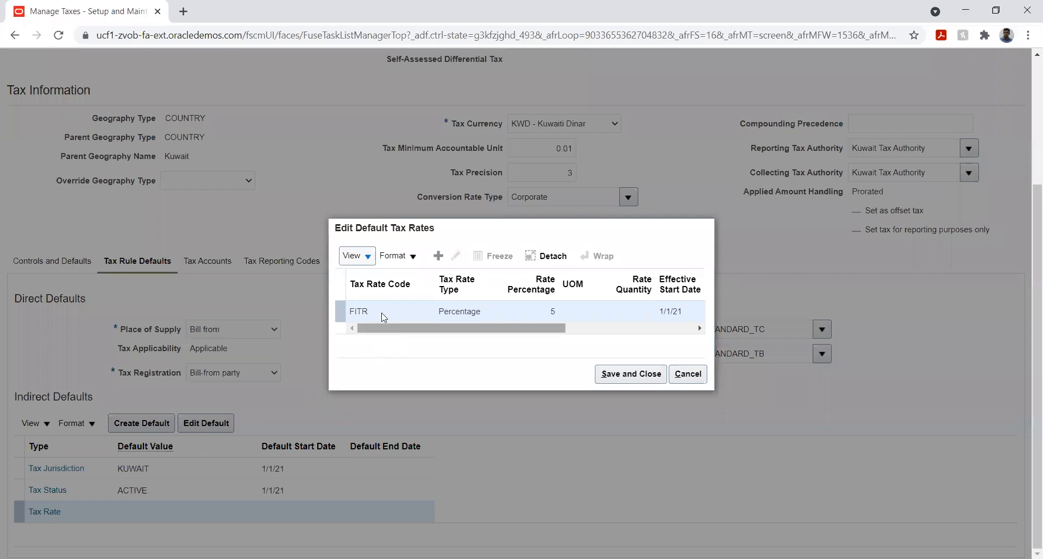
{"action": "left_click", "coordinate": [383, 314]}
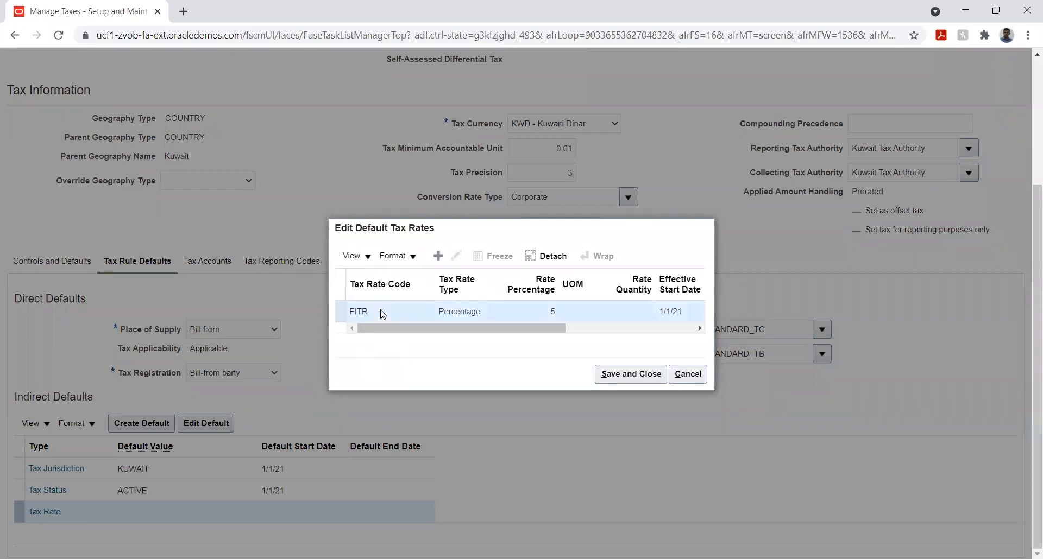
{"action": "left_click_drag", "start_coordinate": [409, 329], "coordinate": [356, 341]}
{"action": "left_click", "coordinate": [386, 315]}
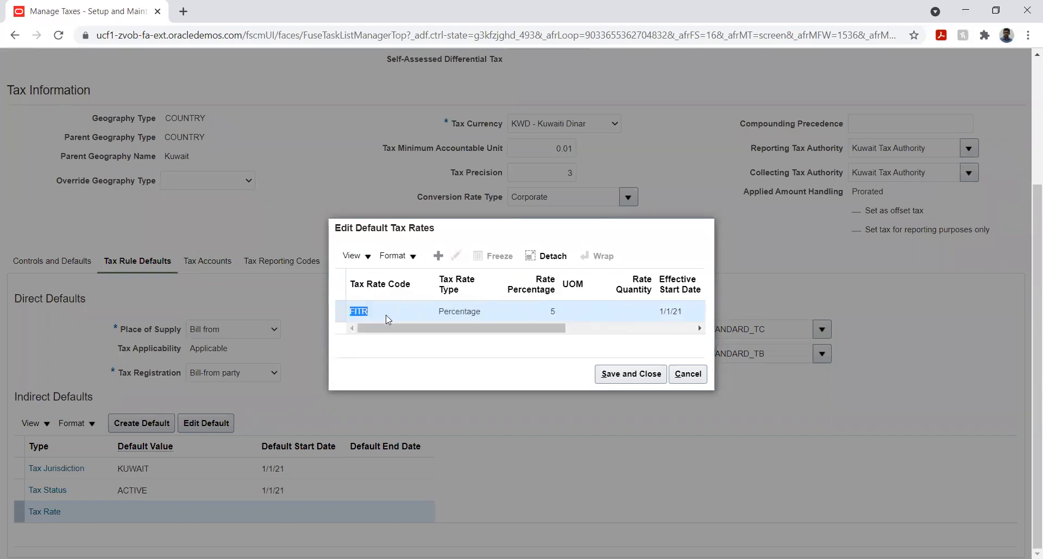
{"action": "left_click", "coordinate": [606, 376]}
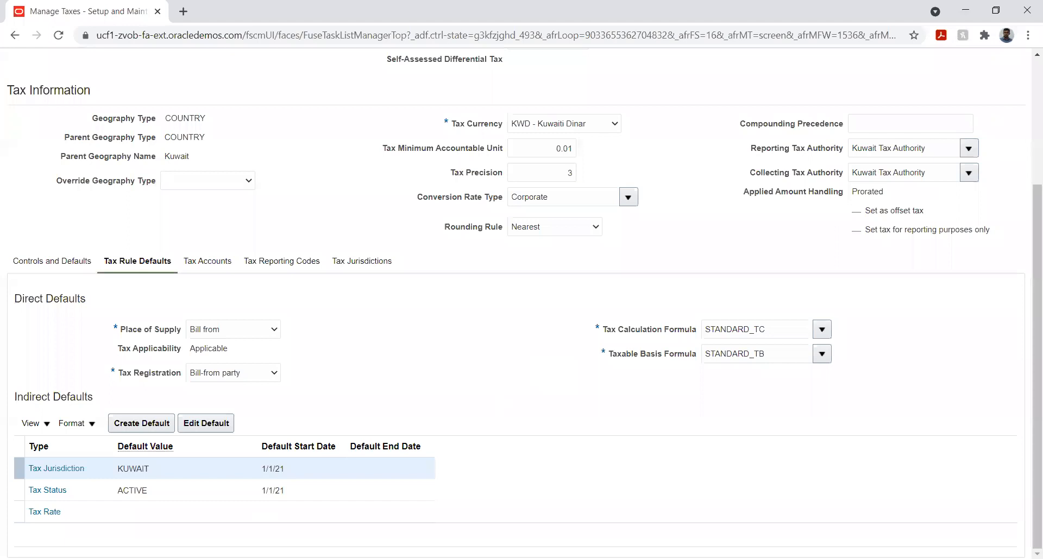
{"action": "left_click", "coordinate": [127, 514]}
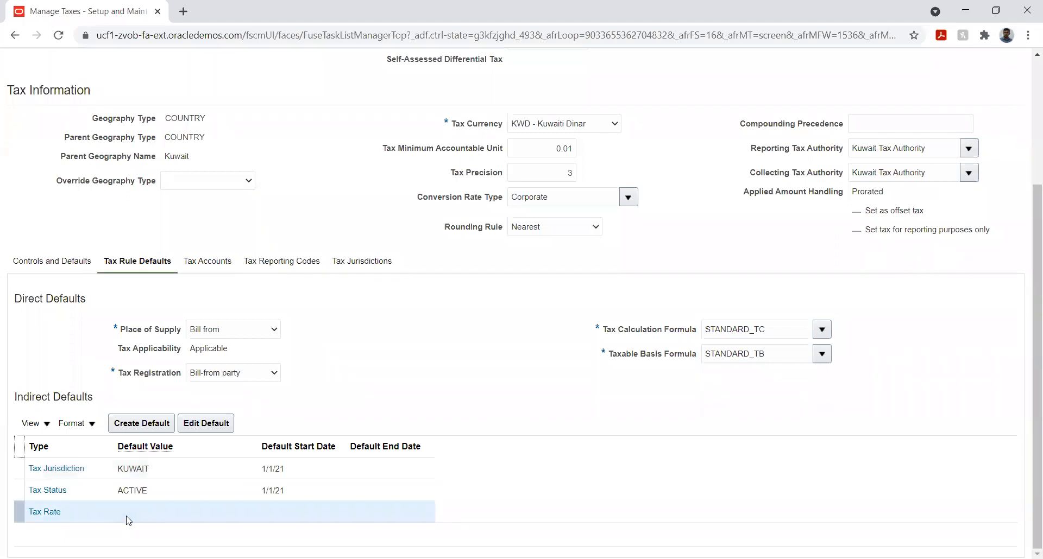
{"action": "left_click", "coordinate": [209, 424]}
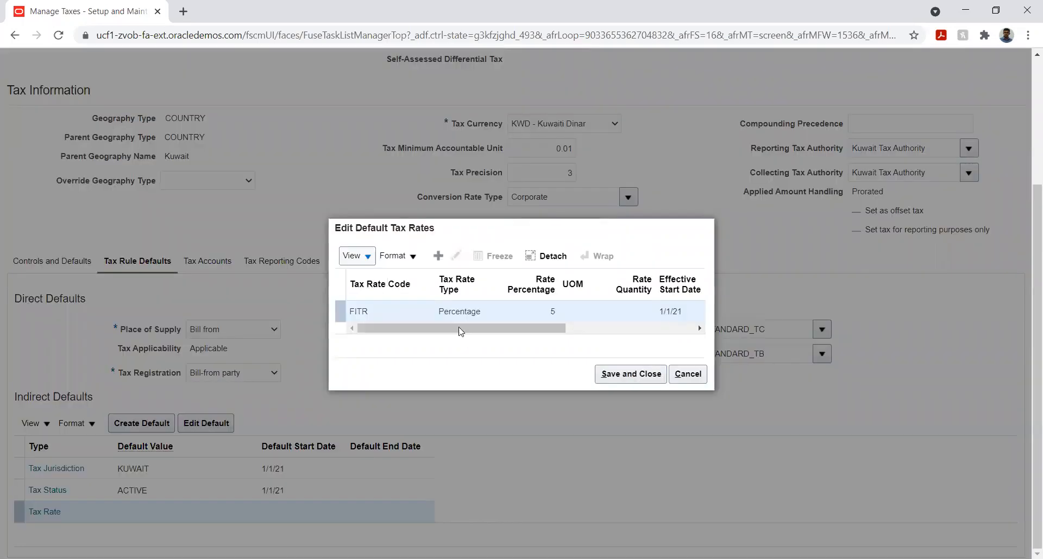
{"action": "left_click", "coordinate": [607, 376]}
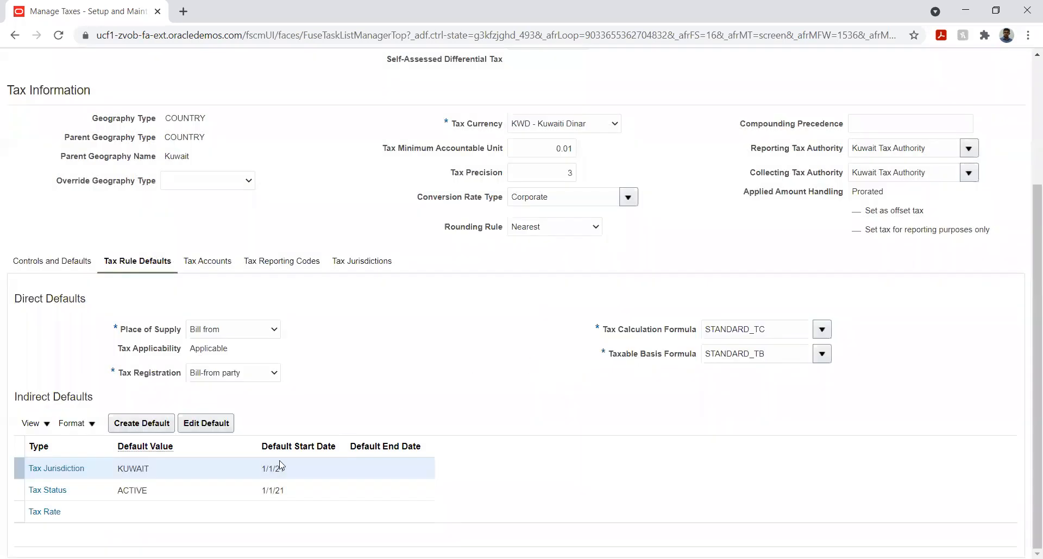
{"action": "left_click", "coordinate": [124, 513]}
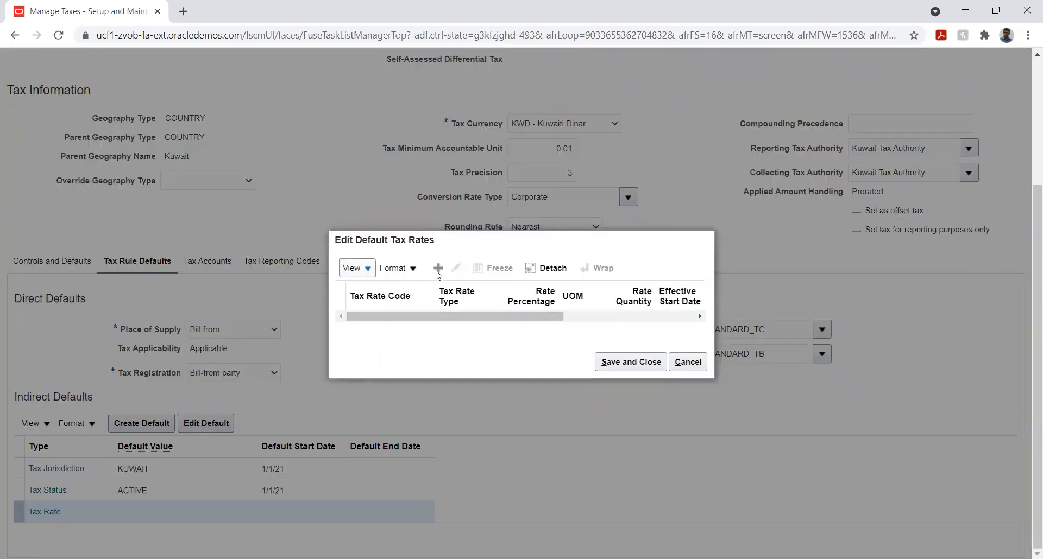
{"action": "left_click", "coordinate": [438, 269]}
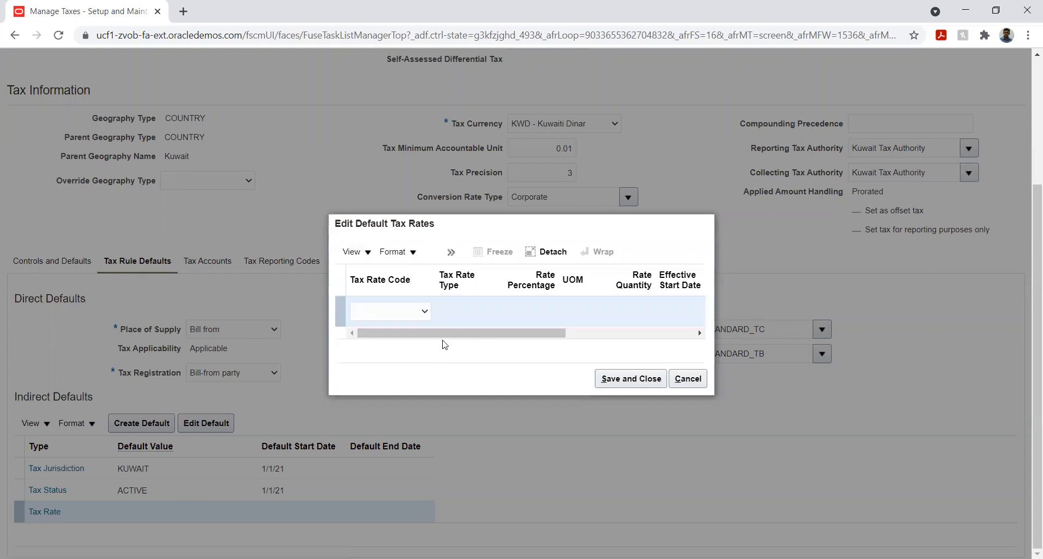
{"action": "left_click", "coordinate": [422, 312]}
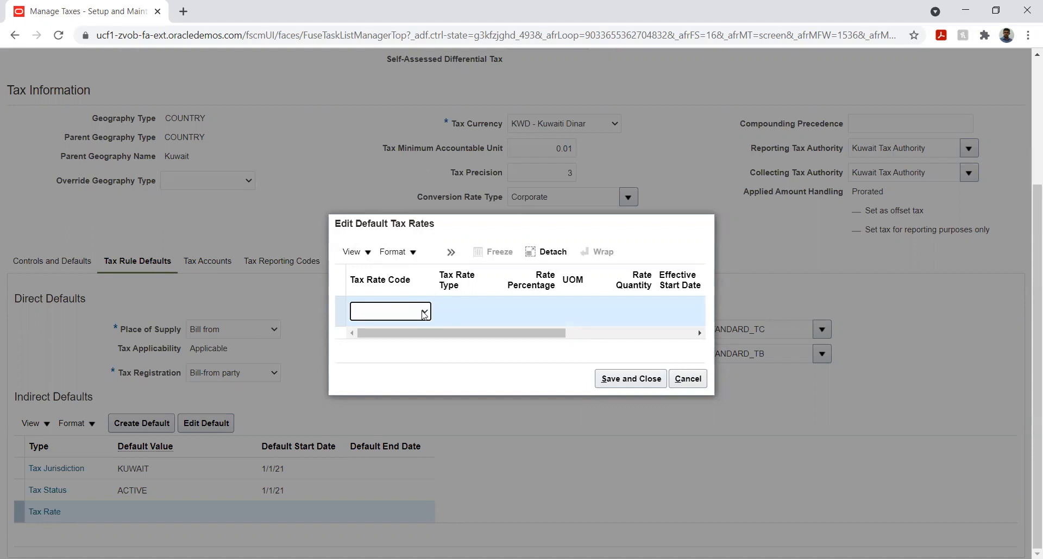
{"action": "left_click", "coordinate": [686, 379]}
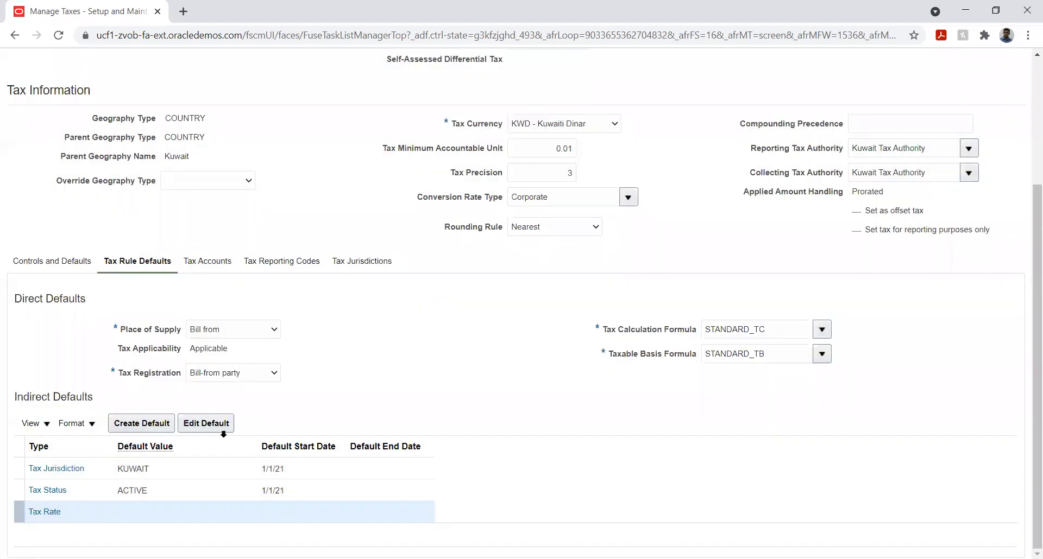
- Open the Tax Rate indirect default for editing and look through the default tax rates for the FITR rate code
{"action": "left_click", "coordinate": [207, 429]}
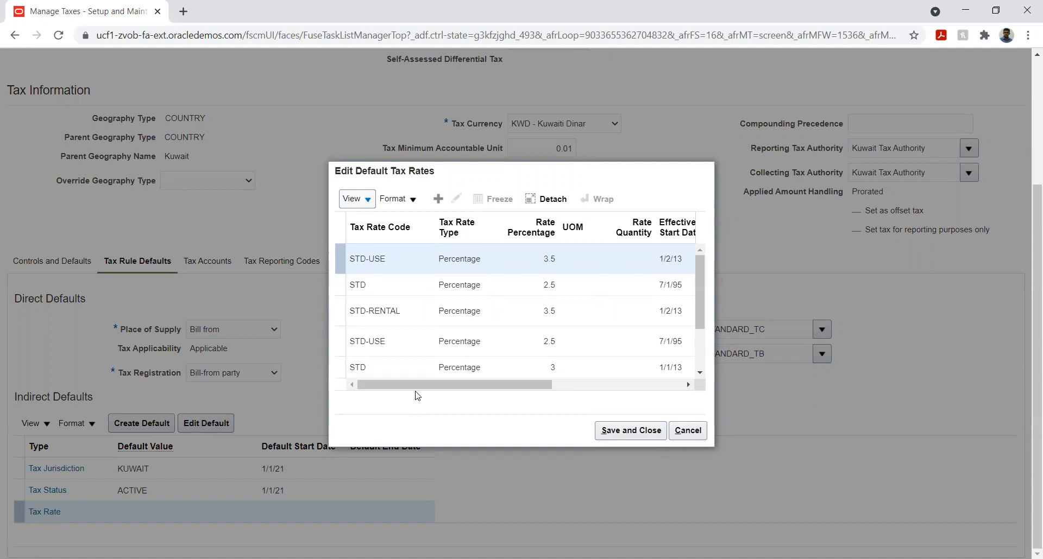
{"action": "scroll", "coordinate": [425, 305], "scroll_direction": "down", "scroll_amount": 5}
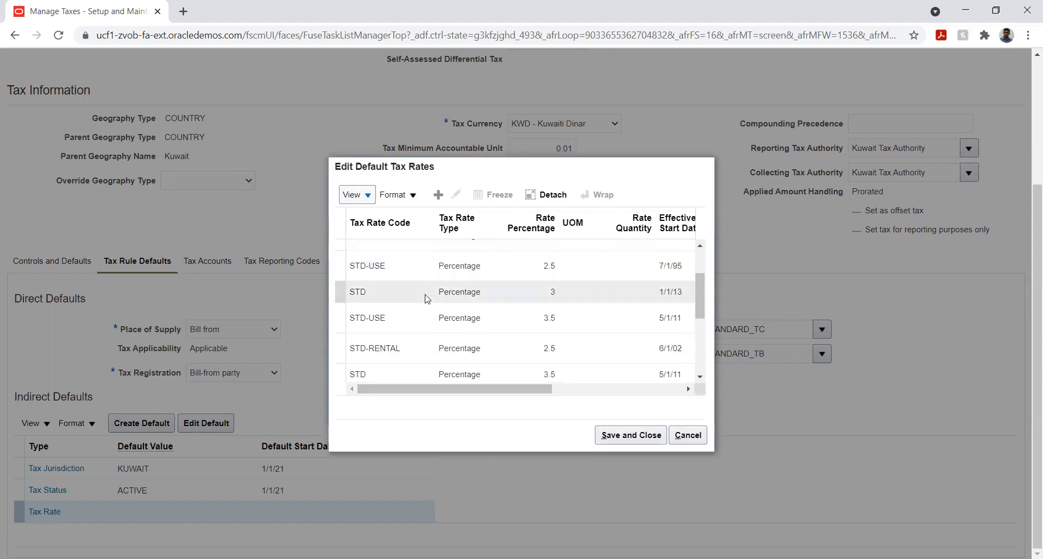
{"action": "scroll", "coordinate": [427, 298], "scroll_direction": "down", "scroll_amount": 3}
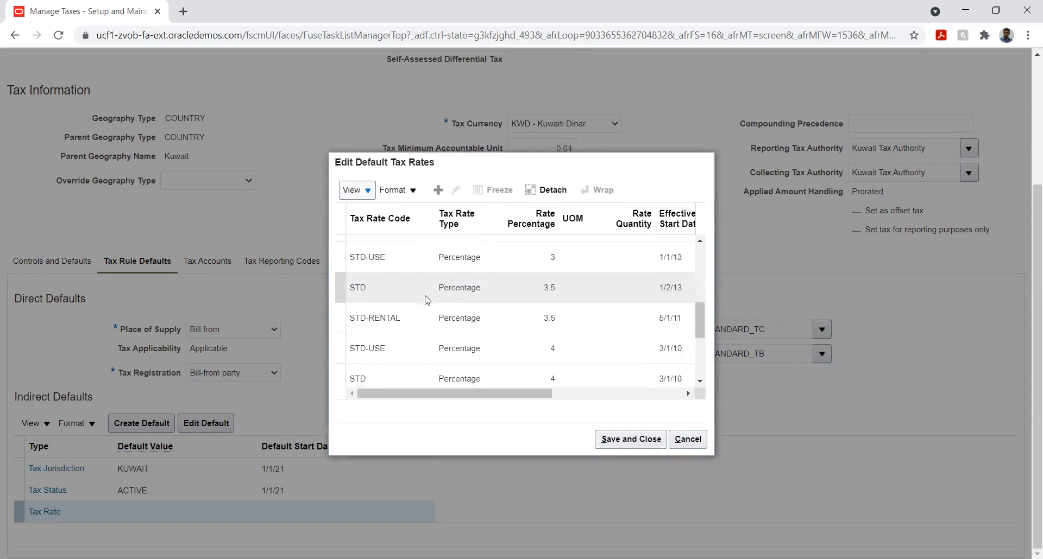
{"action": "scroll", "coordinate": [432, 307], "scroll_direction": "down", "scroll_amount": 2}
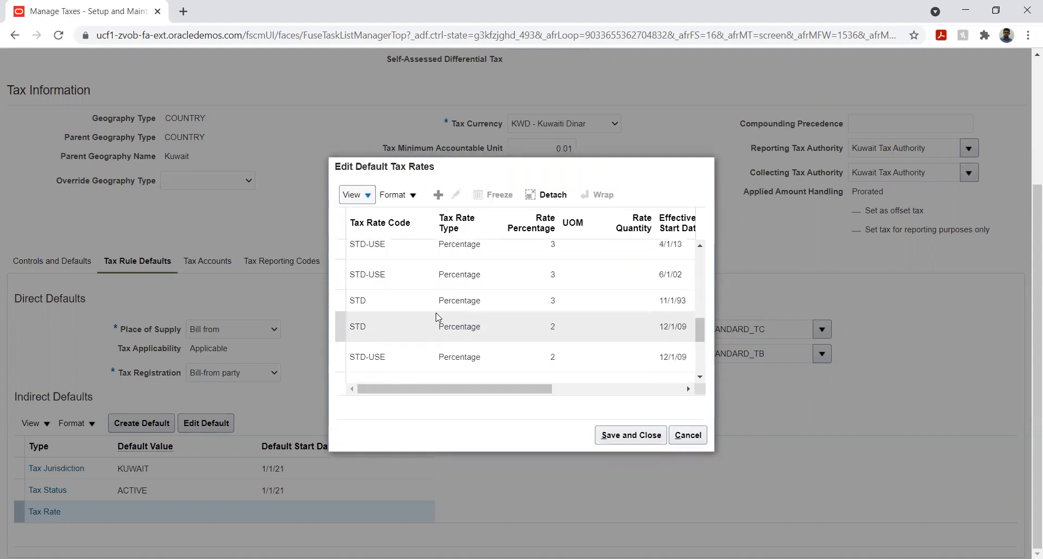
{"action": "scroll", "coordinate": [436, 315], "scroll_direction": "down", "scroll_amount": 3}
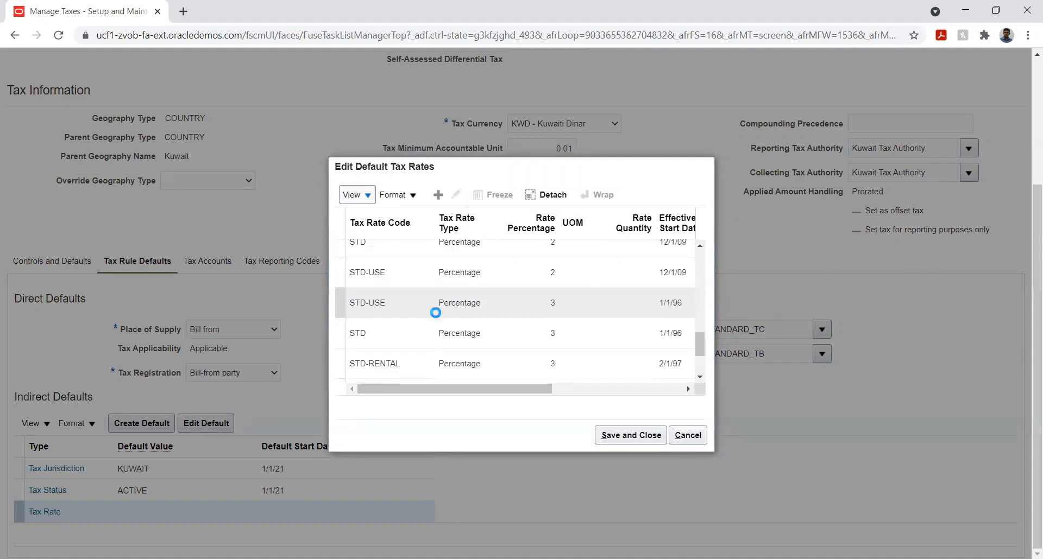
{"action": "scroll", "coordinate": [436, 317], "scroll_direction": "down", "scroll_amount": 3}
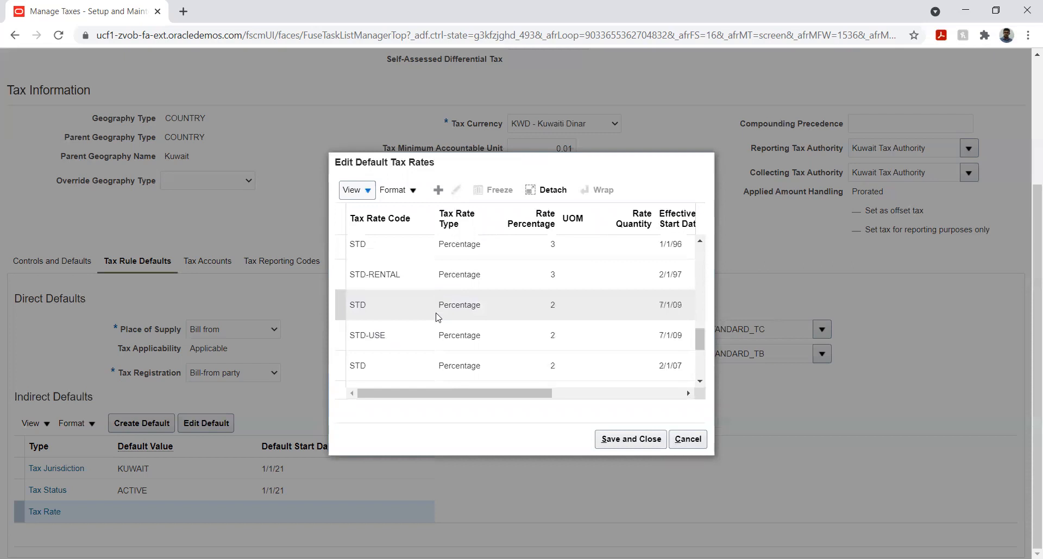
{"action": "scroll", "coordinate": [437, 317], "scroll_direction": "down", "scroll_amount": 3}
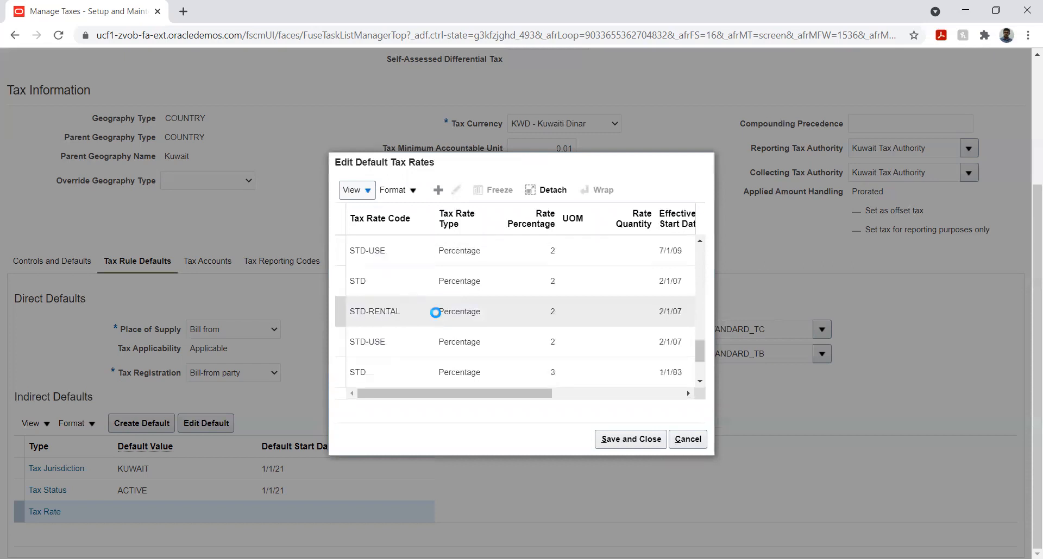
{"action": "scroll", "coordinate": [435, 313], "scroll_direction": "down", "scroll_amount": 3}
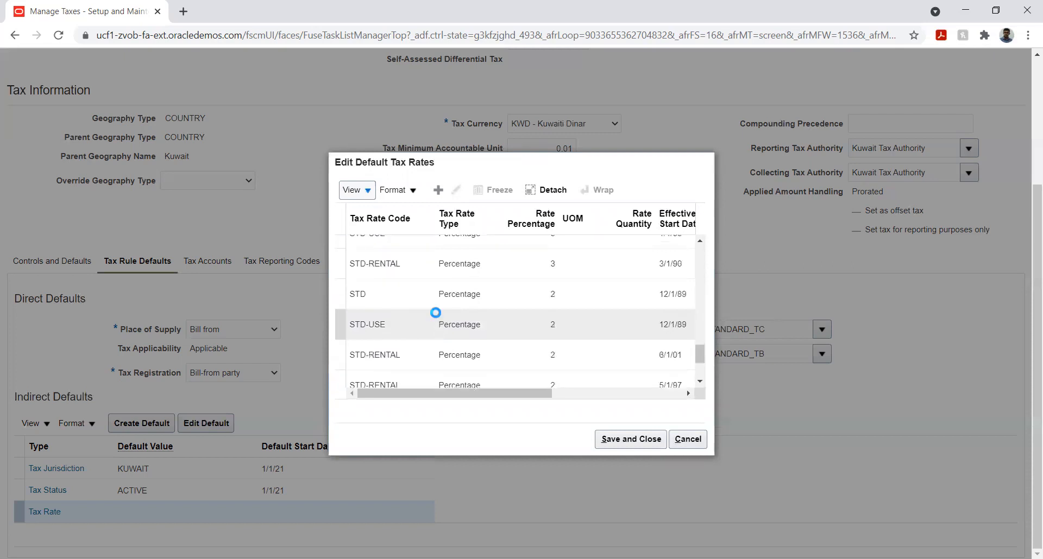
{"action": "scroll", "coordinate": [435, 313], "scroll_direction": "down", "scroll_amount": 3}
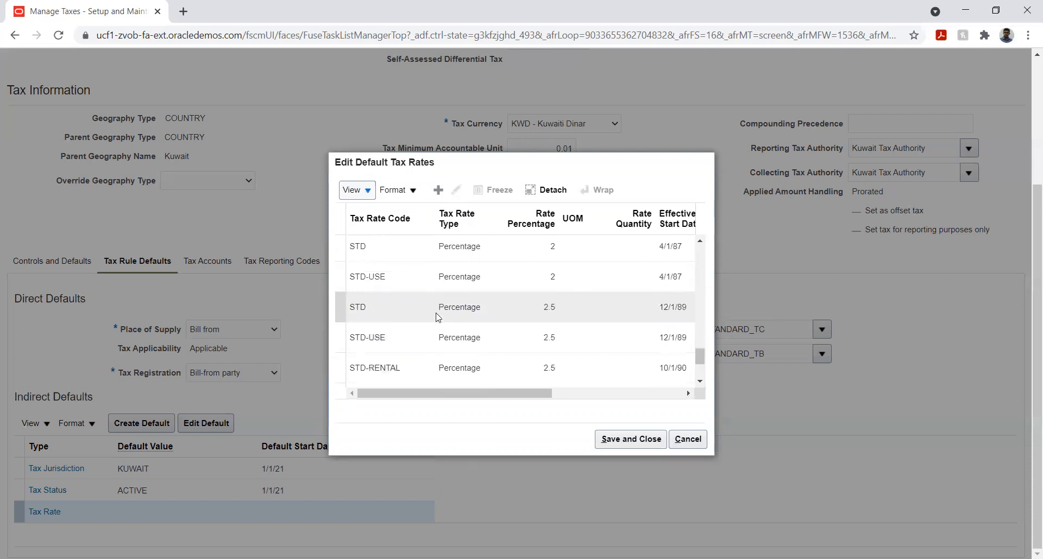
{"action": "scroll", "coordinate": [436, 312], "scroll_direction": "down", "scroll_amount": 3}
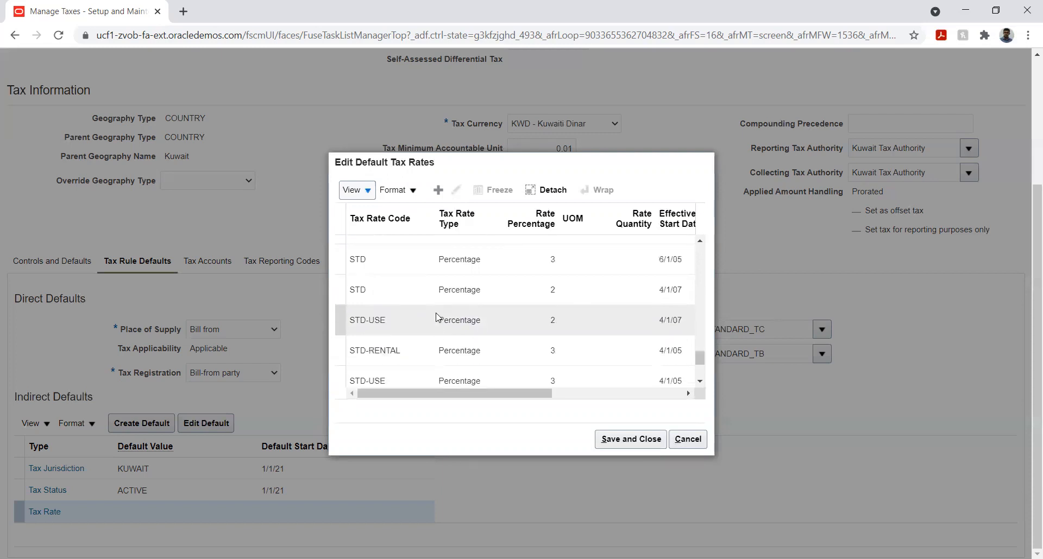
{"action": "scroll", "coordinate": [436, 313], "scroll_direction": "down", "scroll_amount": 4}
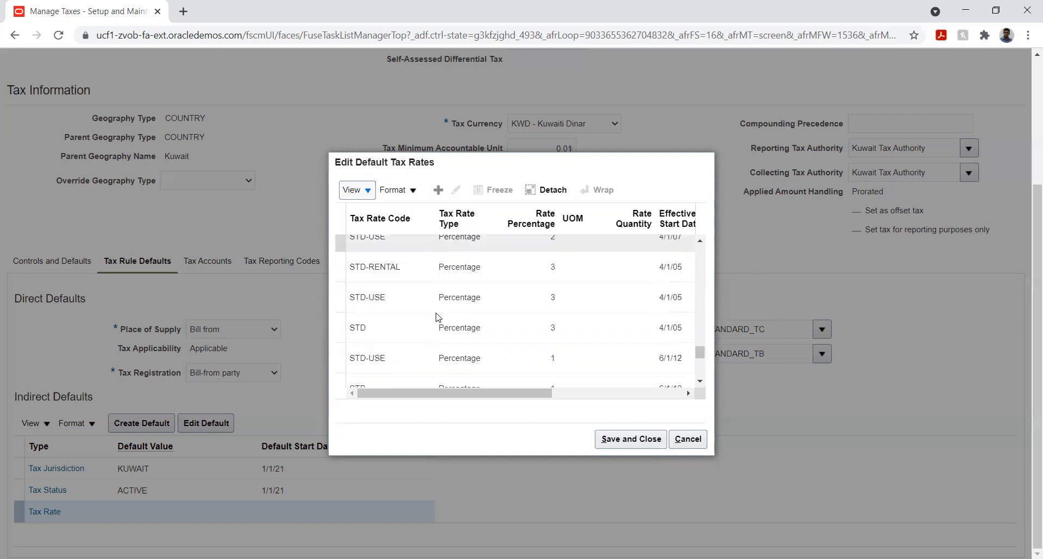
{"action": "scroll", "coordinate": [436, 313], "scroll_direction": "down", "scroll_amount": 2}
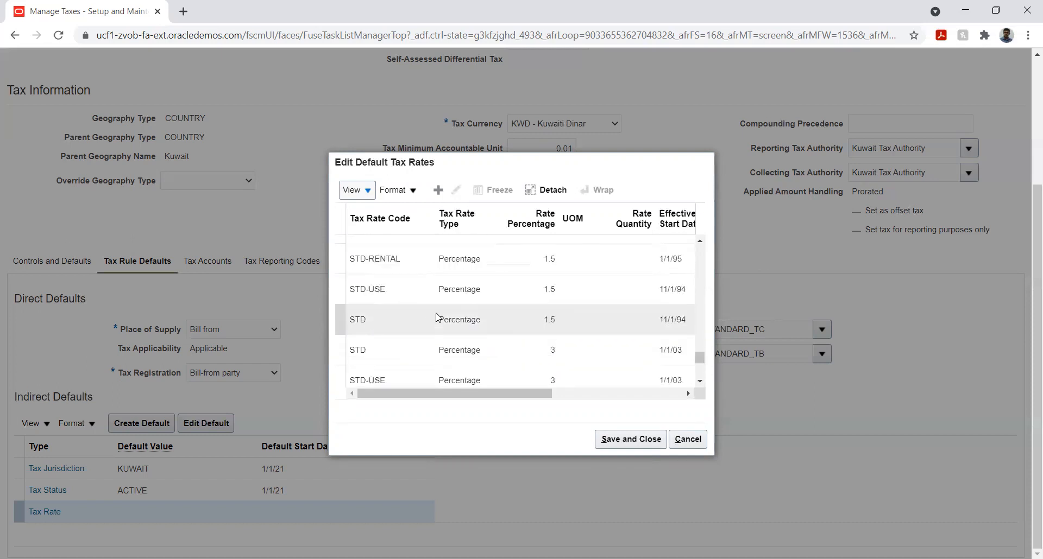
{"action": "scroll", "coordinate": [436, 318], "scroll_direction": "down", "scroll_amount": 3}
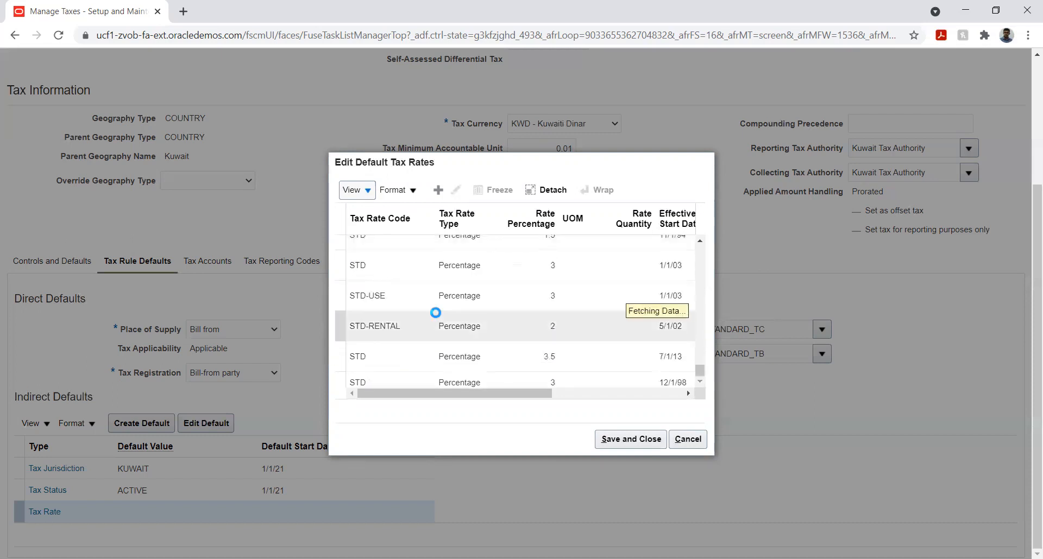
{"action": "scroll", "coordinate": [436, 313], "scroll_direction": "down", "scroll_amount": 2}
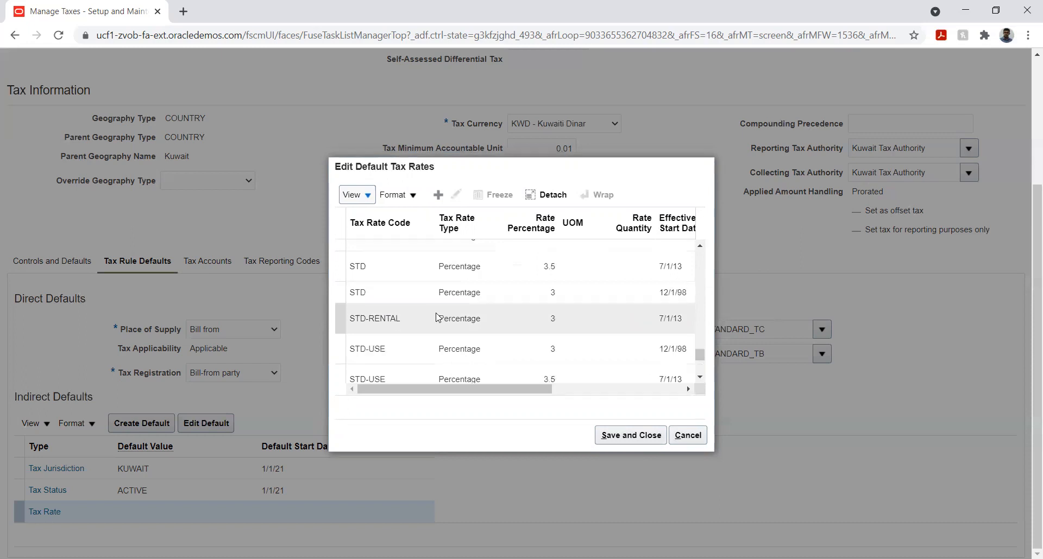
{"action": "scroll", "coordinate": [436, 315], "scroll_direction": "down", "scroll_amount": 2}
{"action": "scroll", "coordinate": [436, 313], "scroll_direction": "down", "scroll_amount": 2}
{"action": "scroll", "coordinate": [423, 293], "scroll_direction": "down", "scroll_amount": 2}
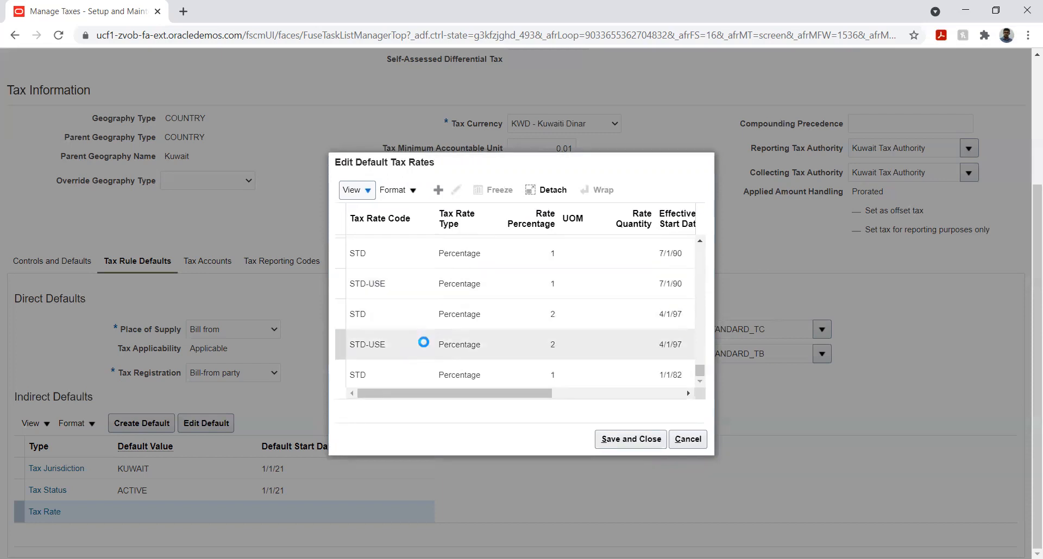
{"action": "scroll", "coordinate": [409, 317], "scroll_direction": "down", "scroll_amount": 1}
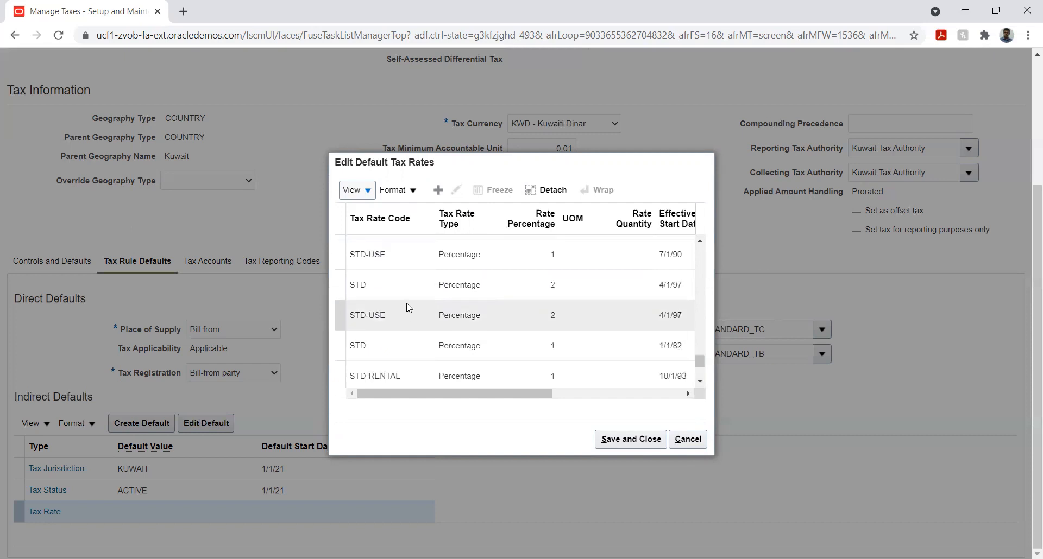
{"action": "scroll", "coordinate": [409, 308], "scroll_direction": "down", "scroll_amount": 3}
{"action": "scroll", "coordinate": [407, 303], "scroll_direction": "down", "scroll_amount": 6}
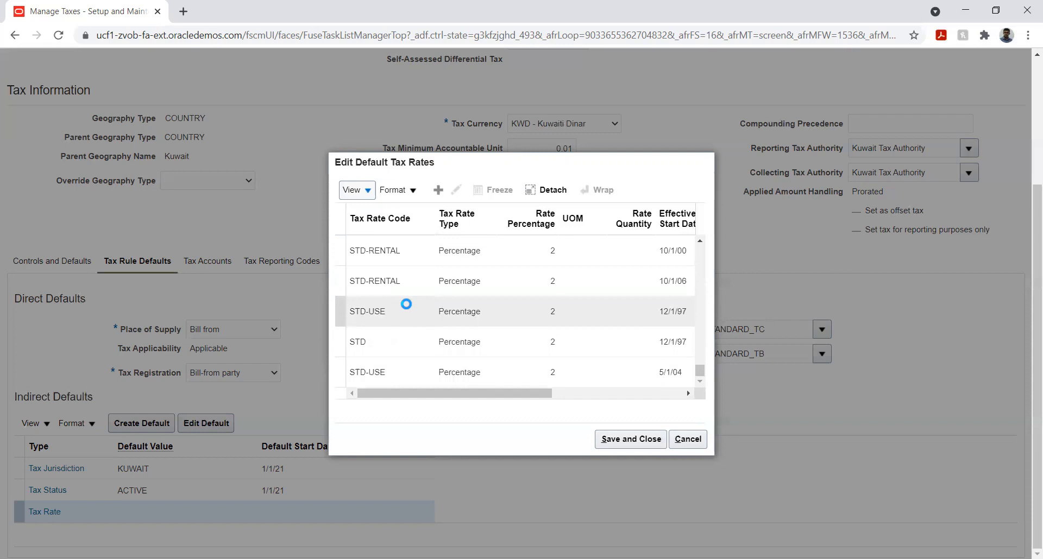
- Sort the default tax rates by Tax Rate Code in ascending order using the advanced sort
{"action": "left_click", "coordinate": [369, 195]}
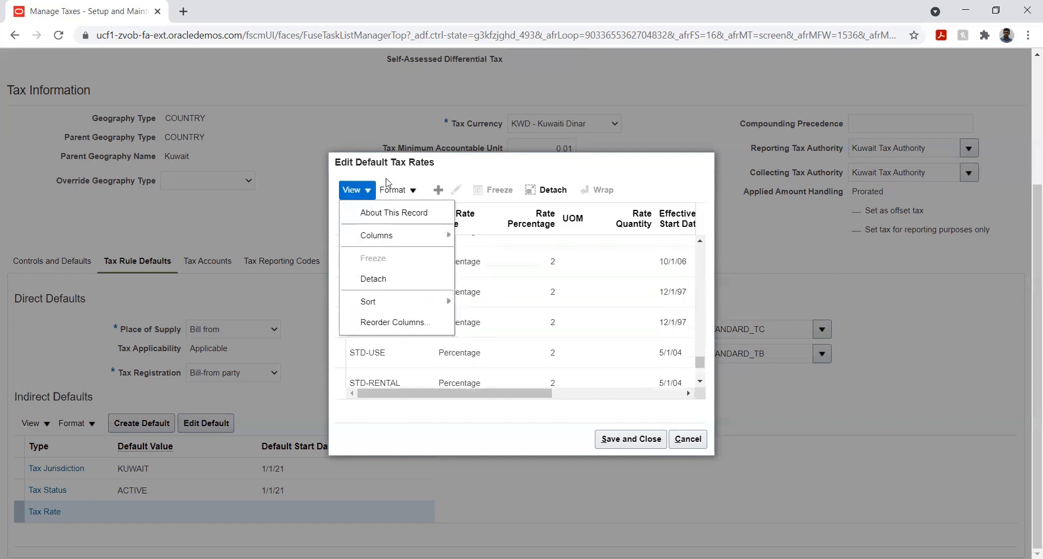
{"action": "mouse_move", "coordinate": [418, 312]}
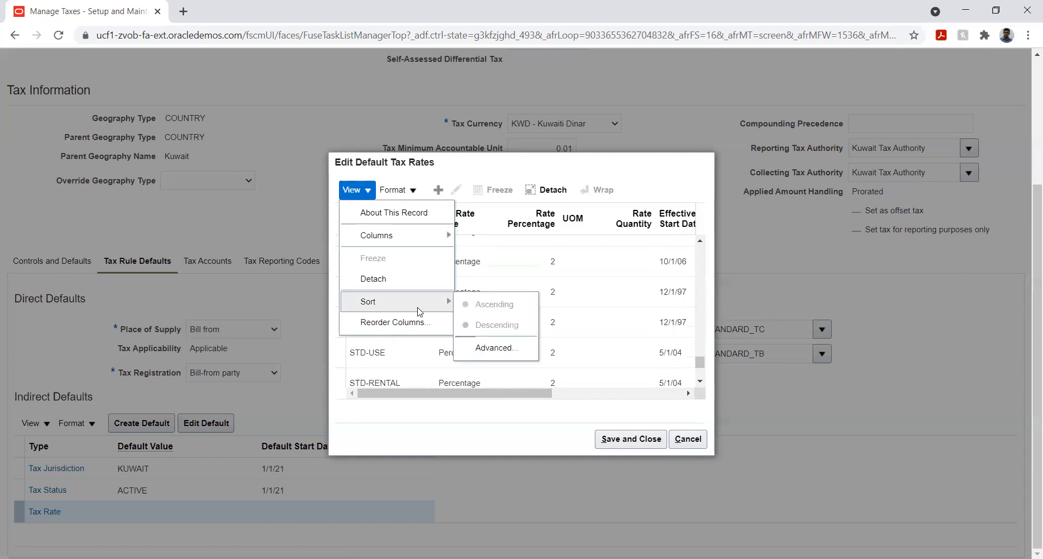
{"action": "left_click", "coordinate": [492, 348]}
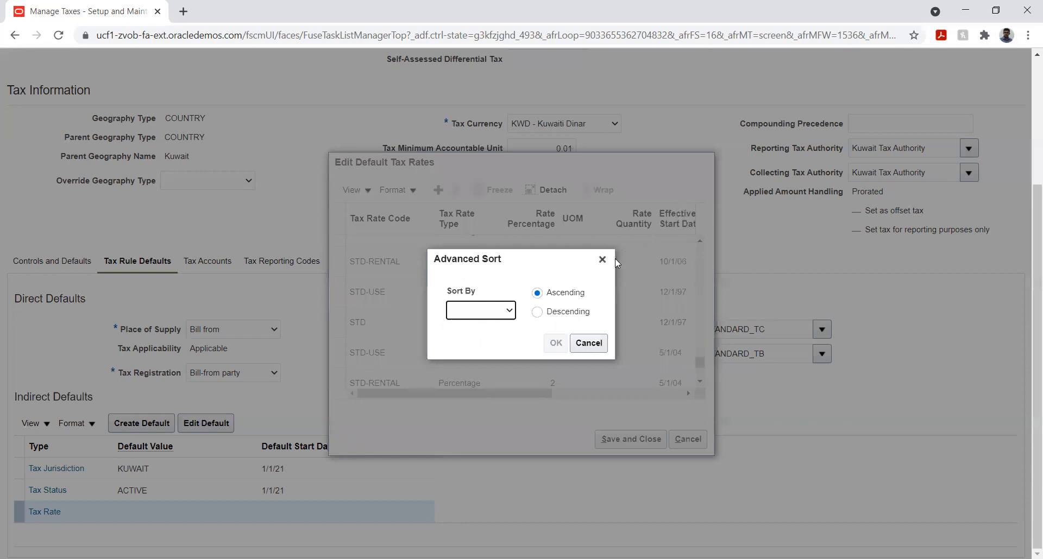
{"action": "left_click", "coordinate": [510, 312]}
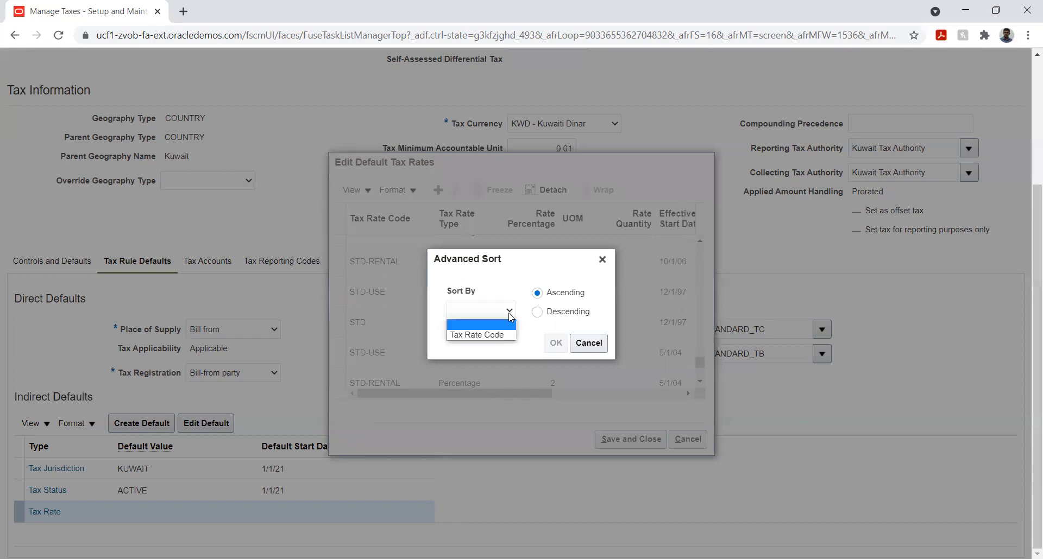
{"action": "left_click", "coordinate": [489, 335]}
{"action": "left_click", "coordinate": [555, 343]}
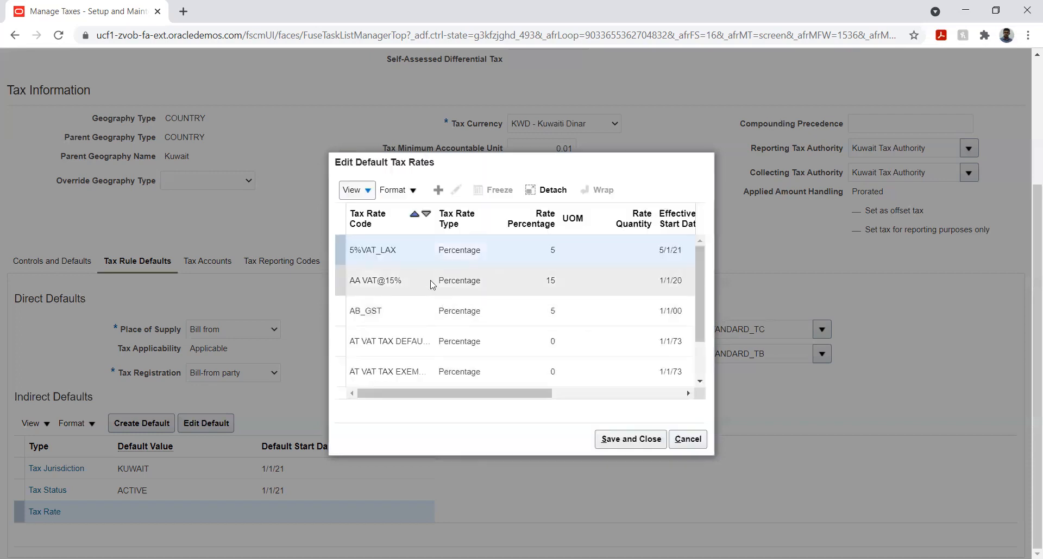
- Look through the default tax rates sorted by code for the FITR entry, dismissing any error message
{"action": "scroll", "coordinate": [432, 284], "scroll_direction": "down", "scroll_amount": 2}
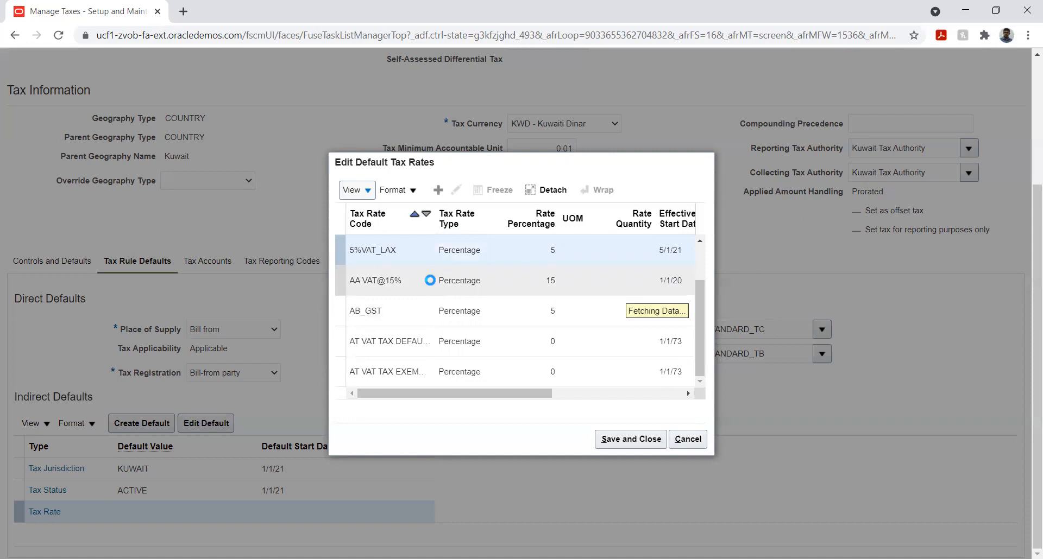
{"action": "scroll", "coordinate": [432, 284], "scroll_direction": "down", "scroll_amount": 3}
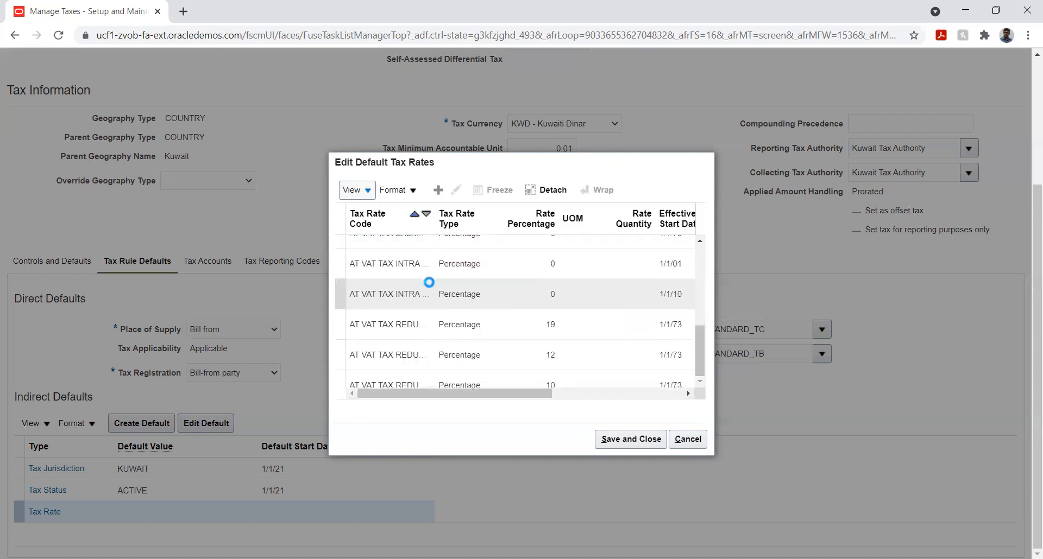
{"action": "scroll", "coordinate": [429, 282], "scroll_direction": "down", "scroll_amount": 5}
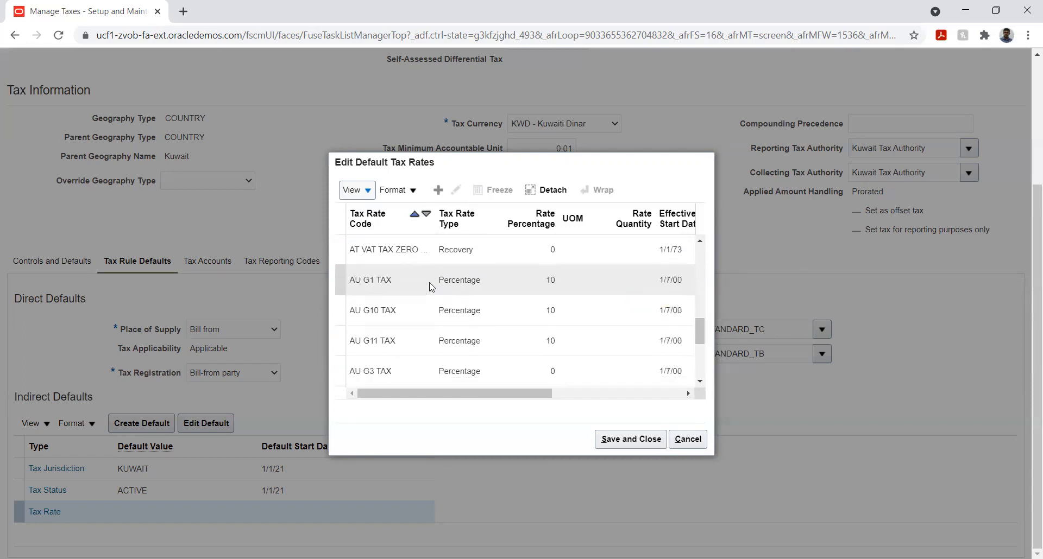
{"action": "scroll", "coordinate": [430, 286], "scroll_direction": "down", "scroll_amount": 3}
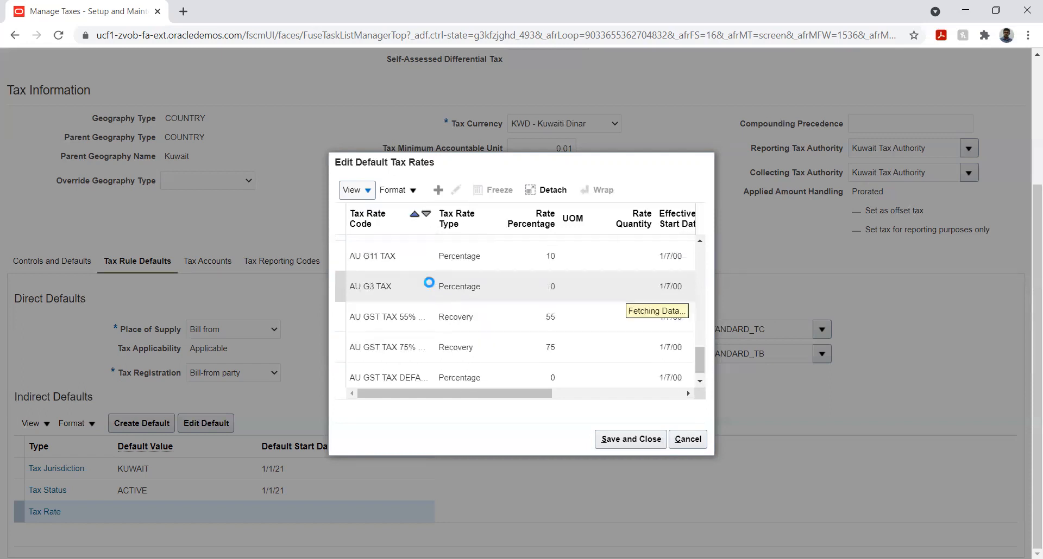
{"action": "scroll", "coordinate": [431, 286], "scroll_direction": "down", "scroll_amount": 3}
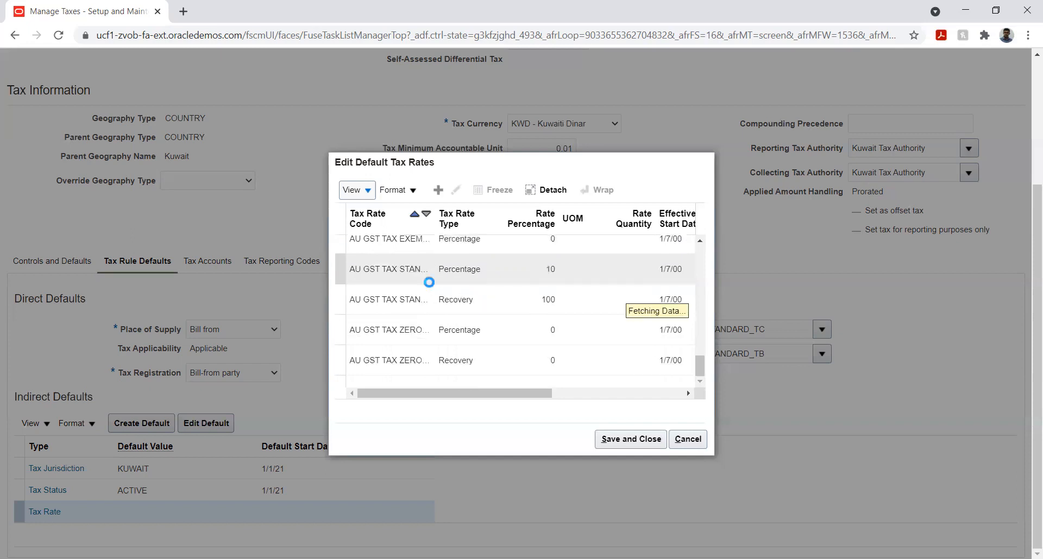
{"action": "scroll", "coordinate": [431, 286], "scroll_direction": "down", "scroll_amount": 3}
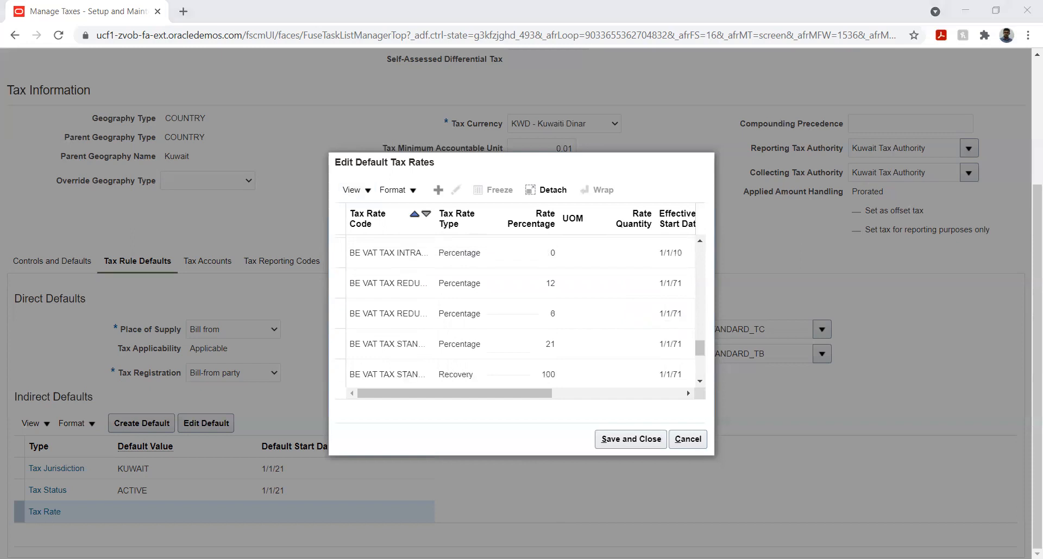
{"action": "scroll", "coordinate": [390, 302], "scroll_direction": "down", "scroll_amount": 1}
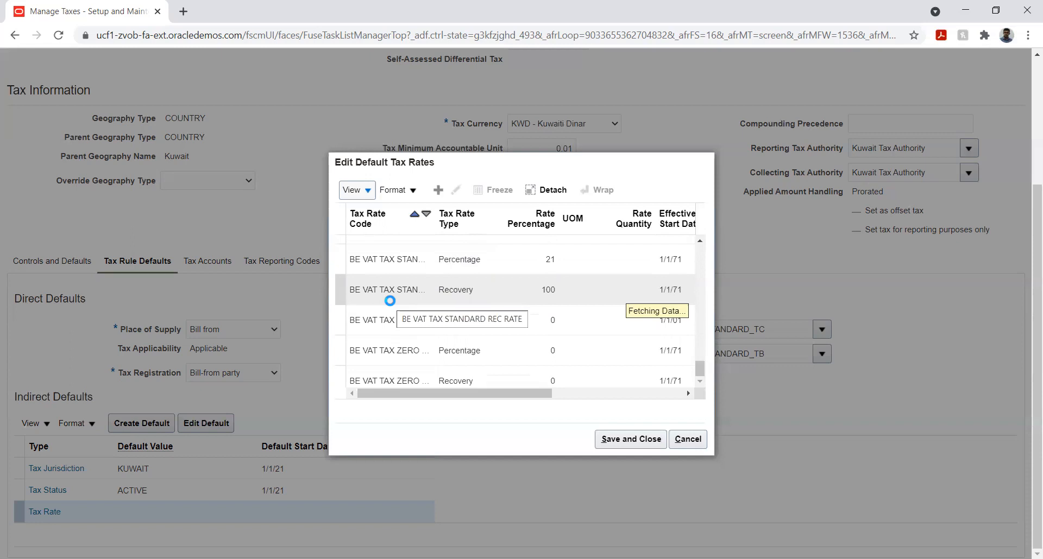
{"action": "scroll", "coordinate": [392, 304], "scroll_direction": "down", "scroll_amount": 1}
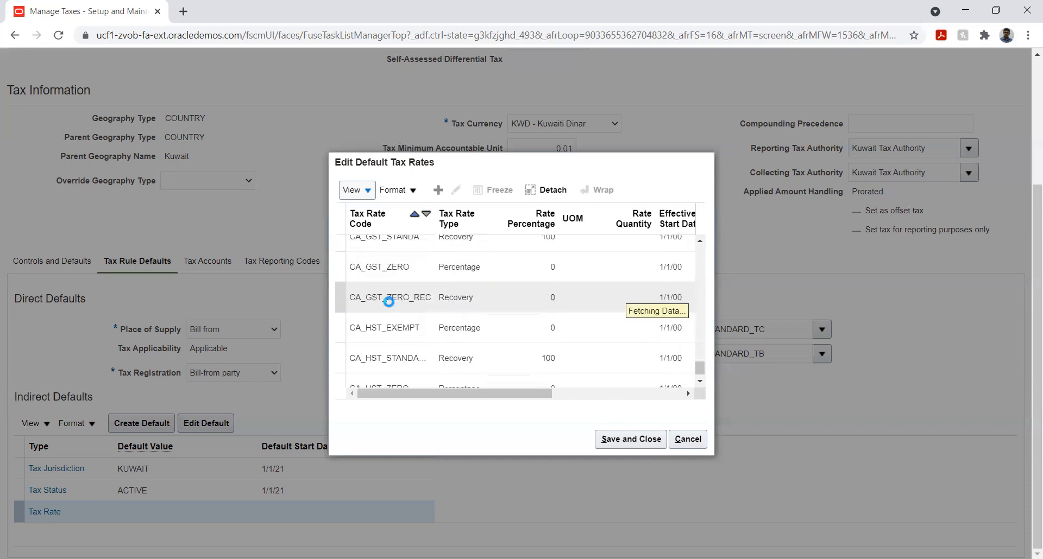
{"action": "scroll", "coordinate": [386, 305], "scroll_direction": "down", "scroll_amount": 2}
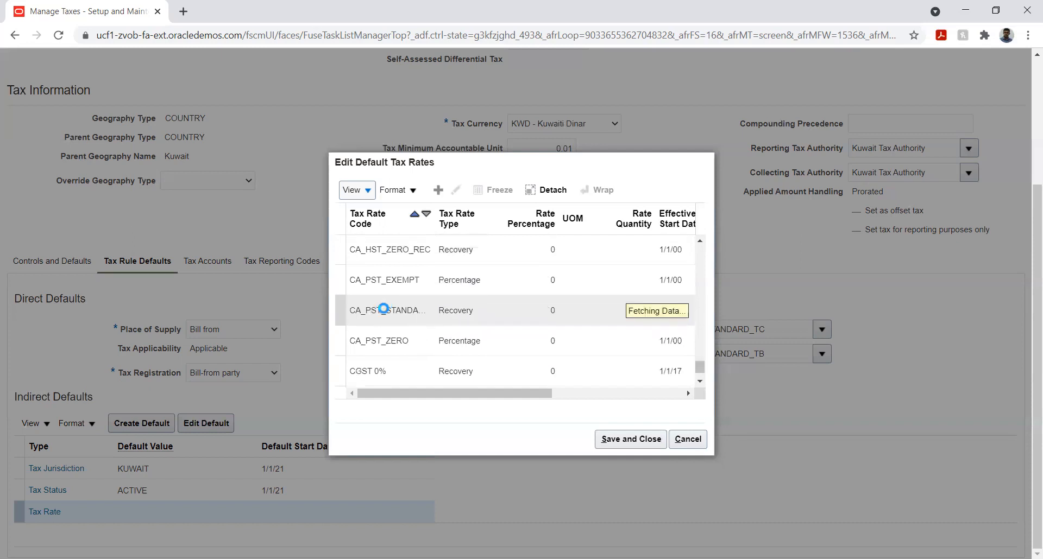
{"action": "scroll", "coordinate": [387, 309], "scroll_direction": "down", "scroll_amount": 2}
{"action": "left_click", "coordinate": [386, 306]}
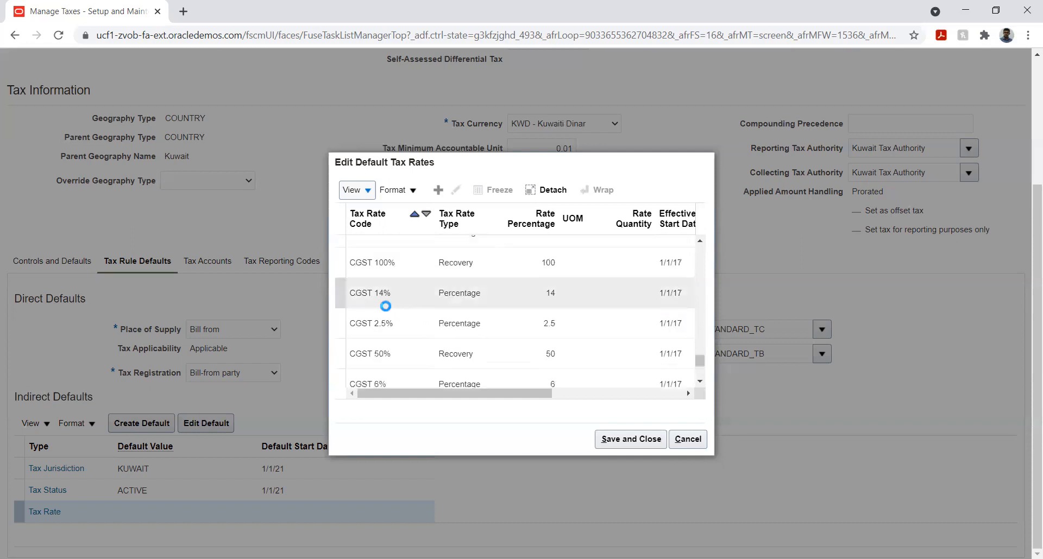
{"action": "scroll", "coordinate": [384, 306], "scroll_direction": "down", "scroll_amount": 5}
{"action": "scroll", "coordinate": [385, 306], "scroll_direction": "down", "scroll_amount": 3}
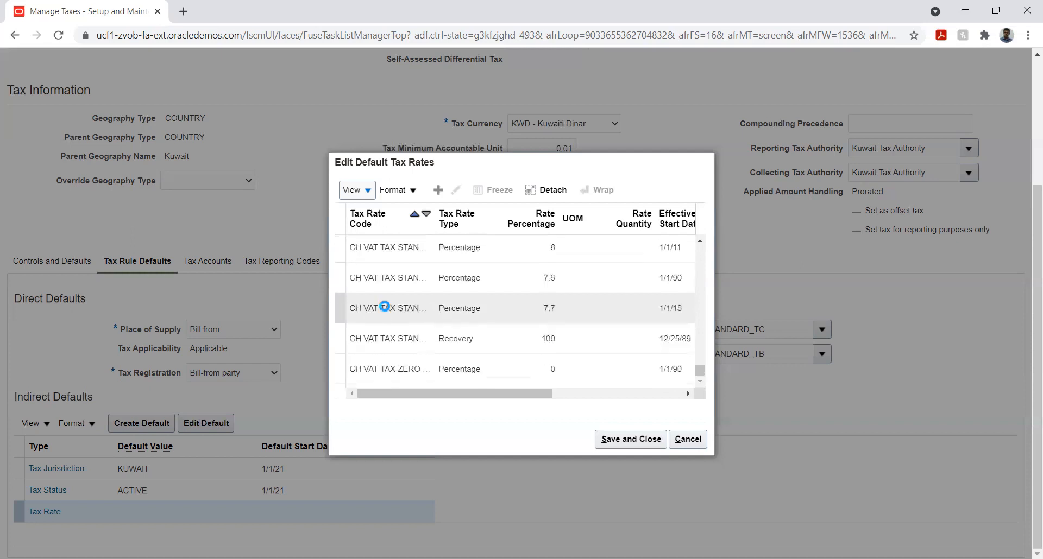
{"action": "scroll", "coordinate": [385, 306], "scroll_direction": "down", "scroll_amount": 3}
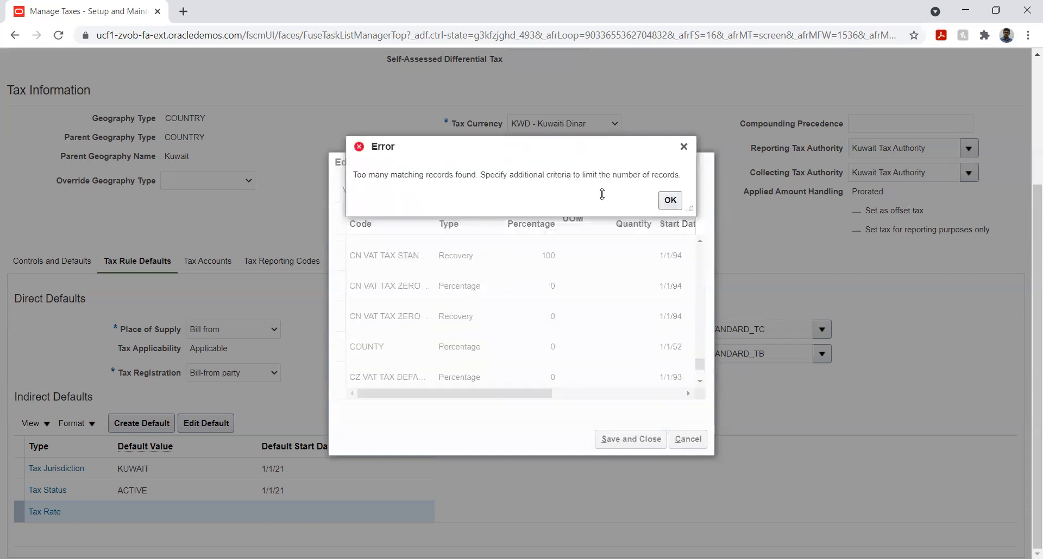
{"action": "left_click", "coordinate": [669, 201]}
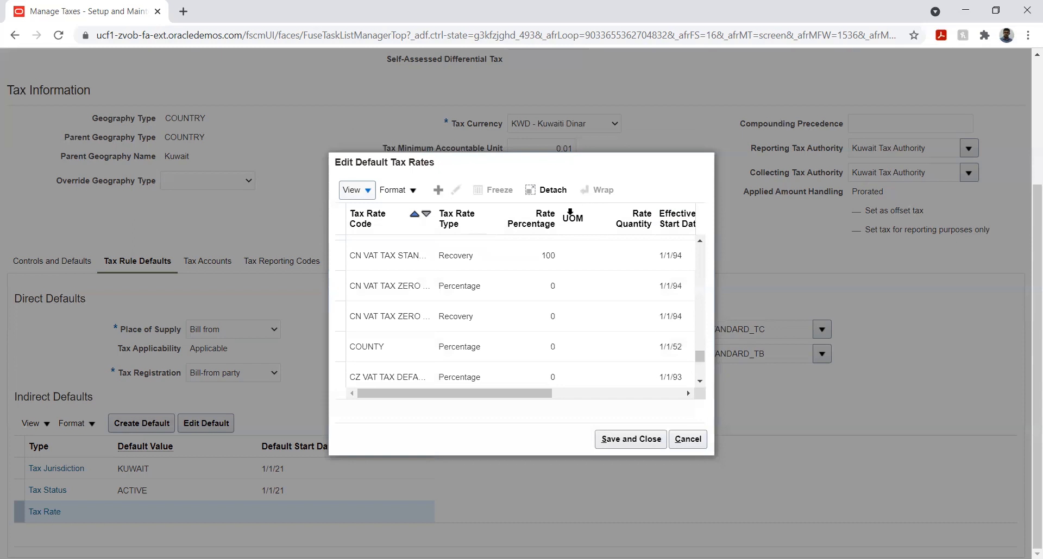
- Detach the default tax rates table and look through it for the FITR entries
{"action": "left_click", "coordinate": [546, 190]}
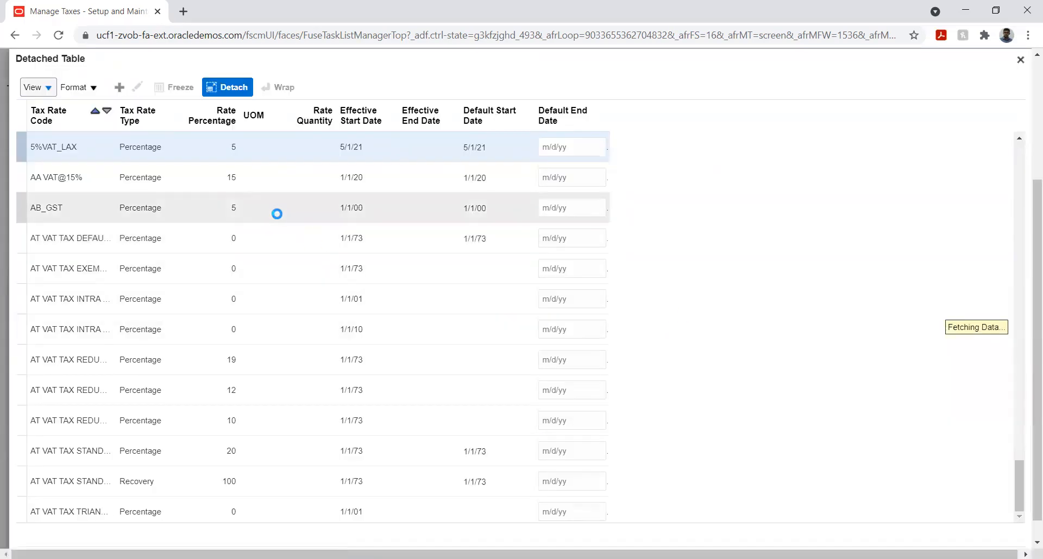
{"action": "scroll", "coordinate": [276, 215], "scroll_direction": "down", "scroll_amount": 10}
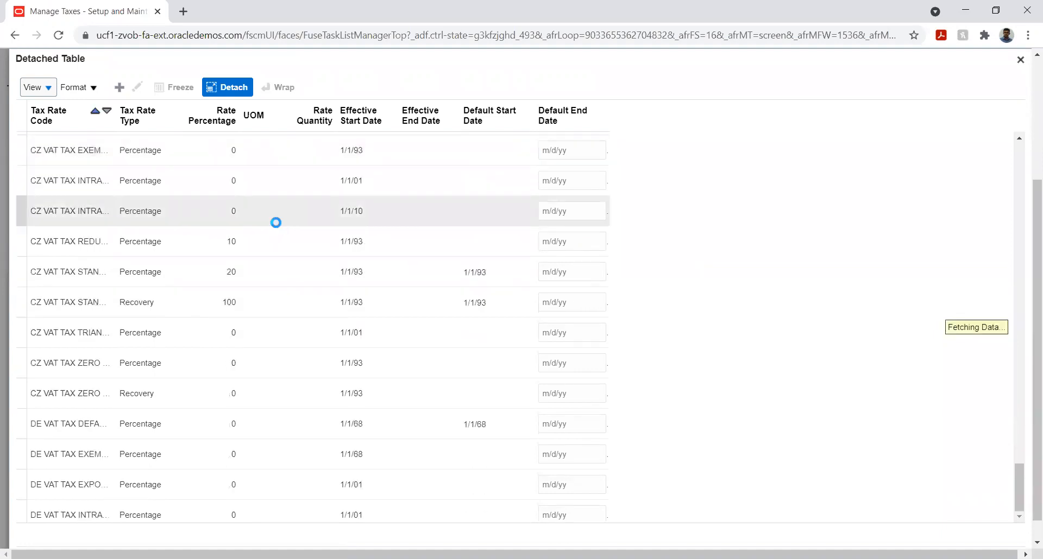
{"action": "scroll", "coordinate": [276, 223], "scroll_direction": "down", "scroll_amount": 4}
{"action": "scroll", "coordinate": [276, 223], "scroll_direction": "down", "scroll_amount": 4}
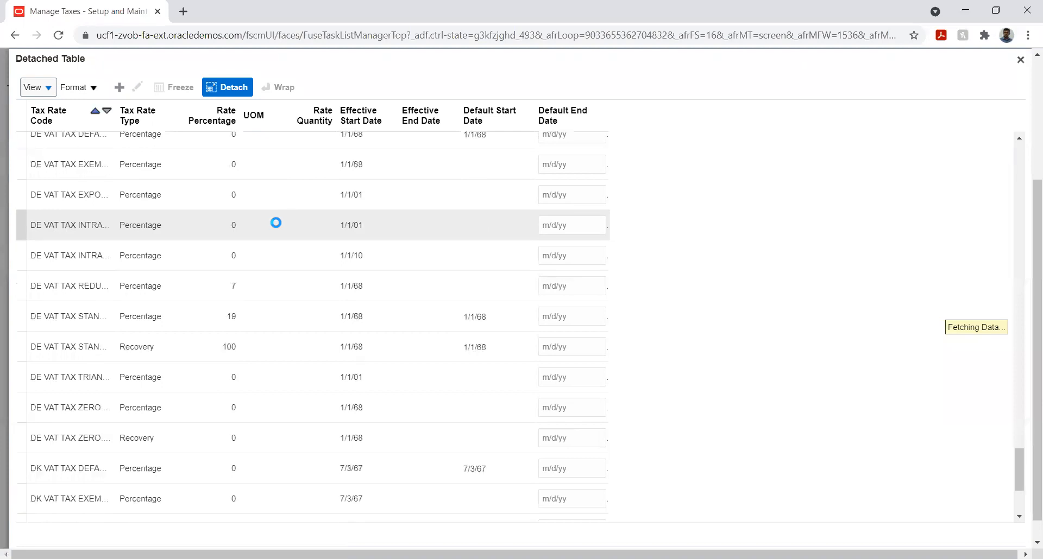
{"action": "scroll", "coordinate": [276, 223], "scroll_direction": "down", "scroll_amount": 2}
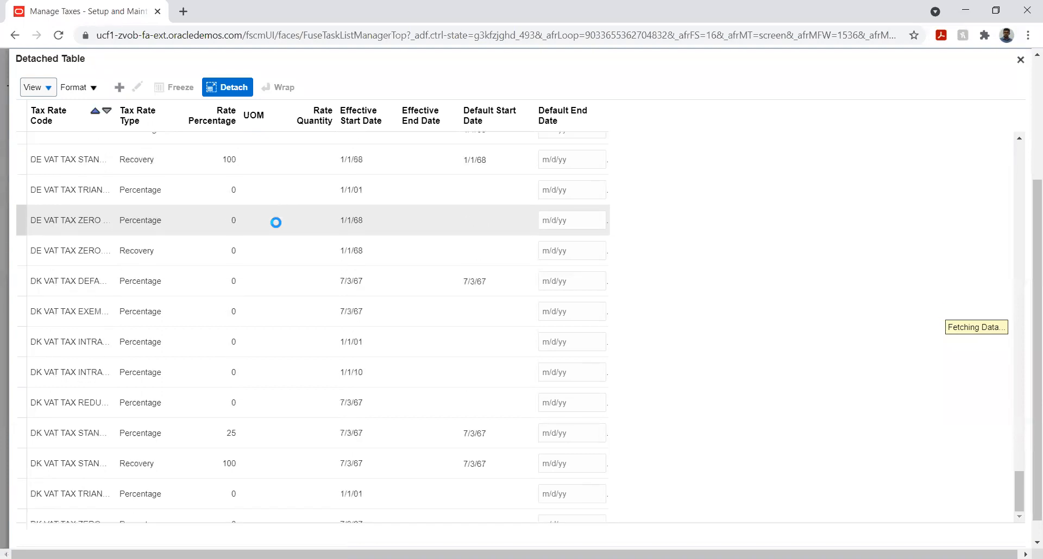
{"action": "scroll", "coordinate": [274, 283], "scroll_direction": "down", "scroll_amount": 4}
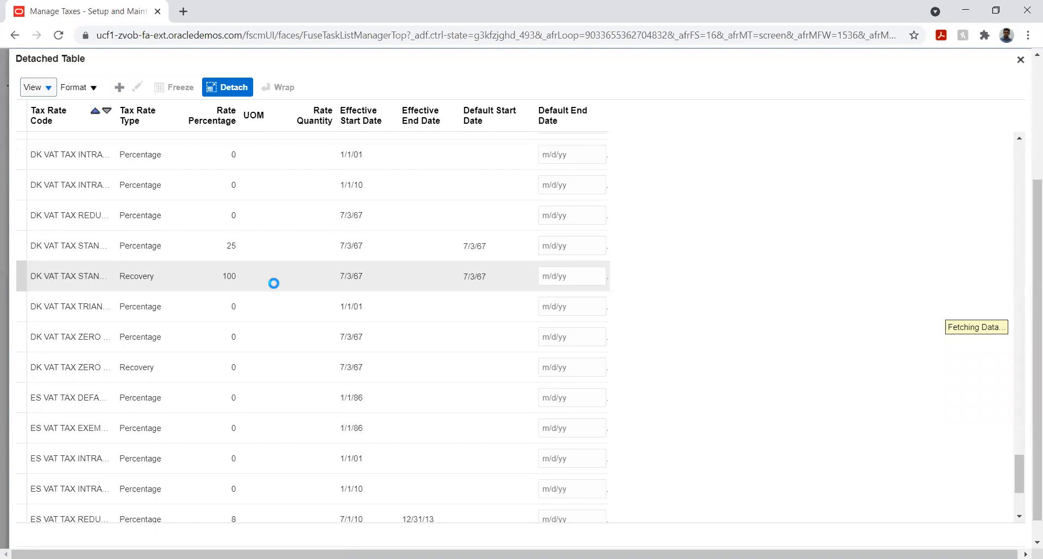
{"action": "scroll", "coordinate": [274, 283], "scroll_direction": "down", "scroll_amount": 4}
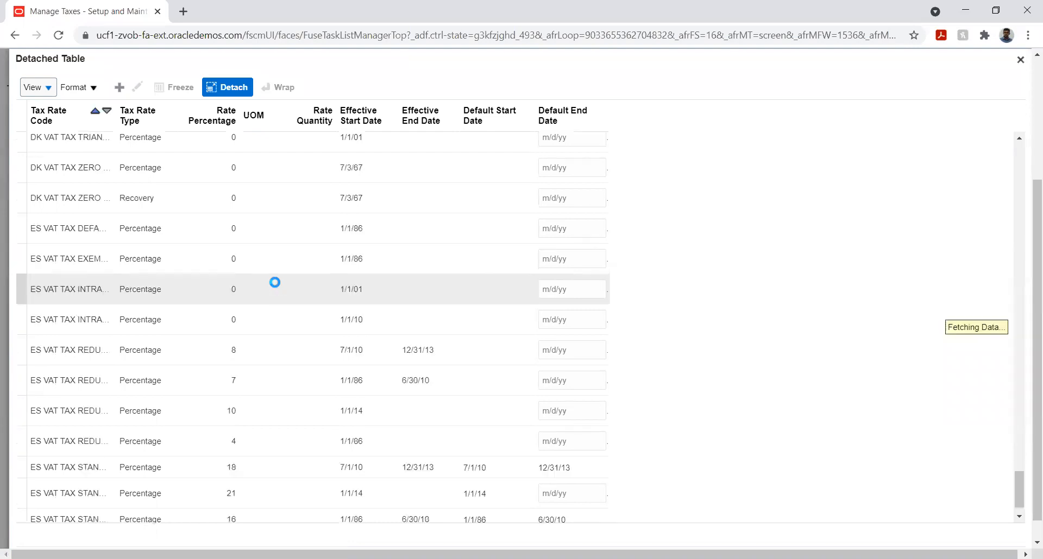
{"action": "scroll", "coordinate": [275, 283], "scroll_direction": "down", "scroll_amount": 4}
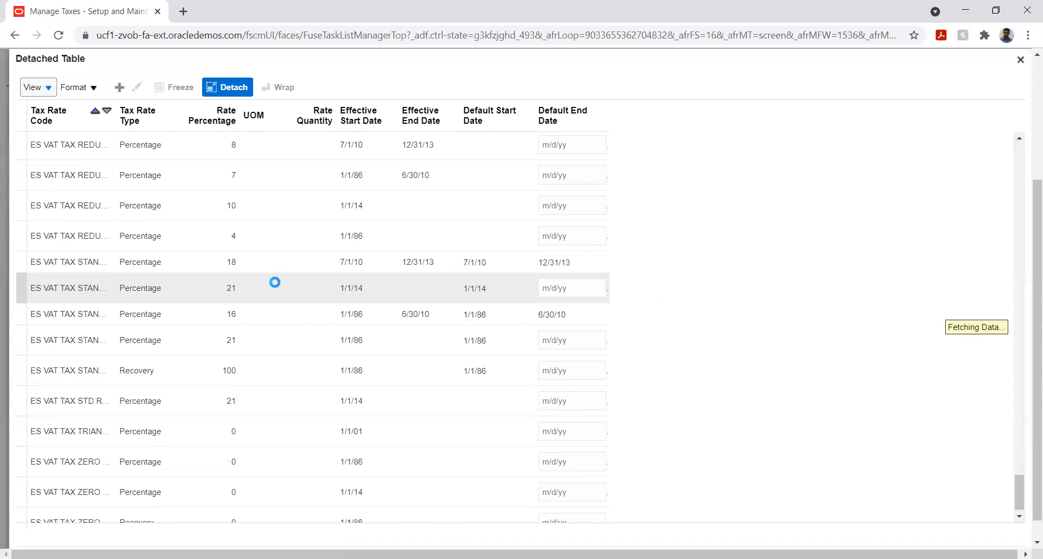
{"action": "scroll", "coordinate": [275, 282], "scroll_direction": "down", "scroll_amount": 4}
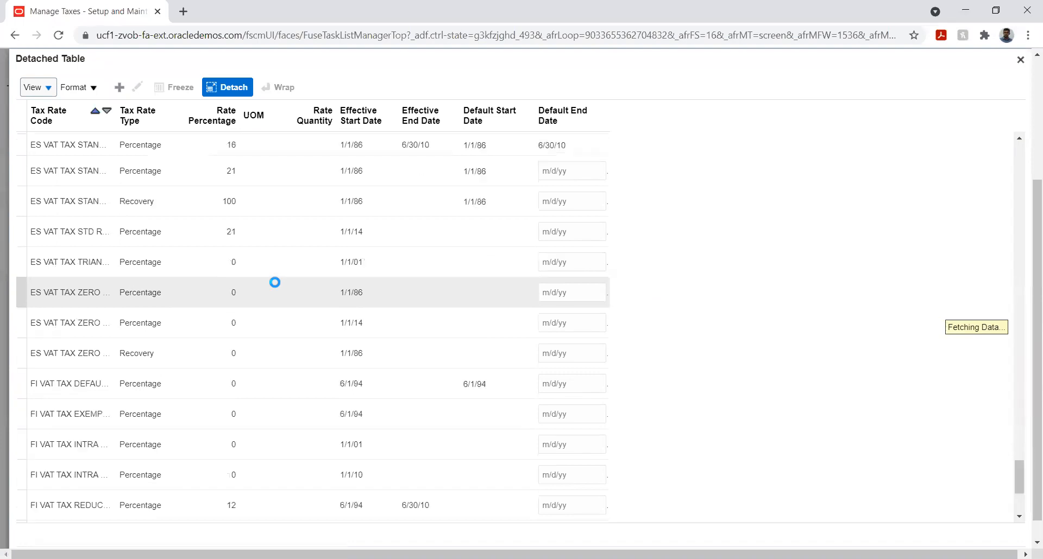
{"action": "scroll", "coordinate": [274, 283], "scroll_direction": "down", "scroll_amount": 4}
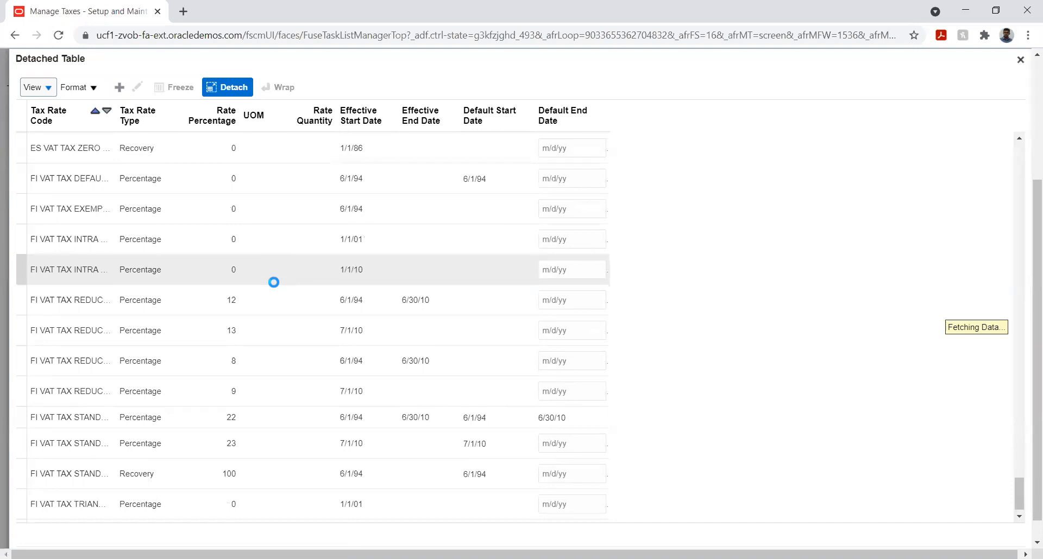
{"action": "scroll", "coordinate": [274, 282], "scroll_direction": "down", "scroll_amount": 3}
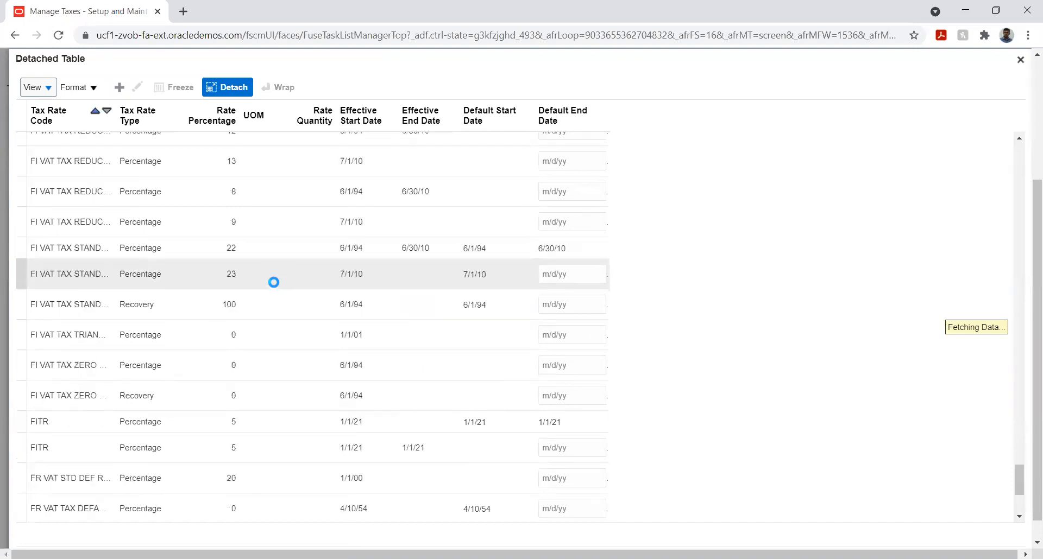
- Select the two FITR rows in turn and compare their effective dates and default dates
{"action": "left_click", "coordinate": [87, 427]}
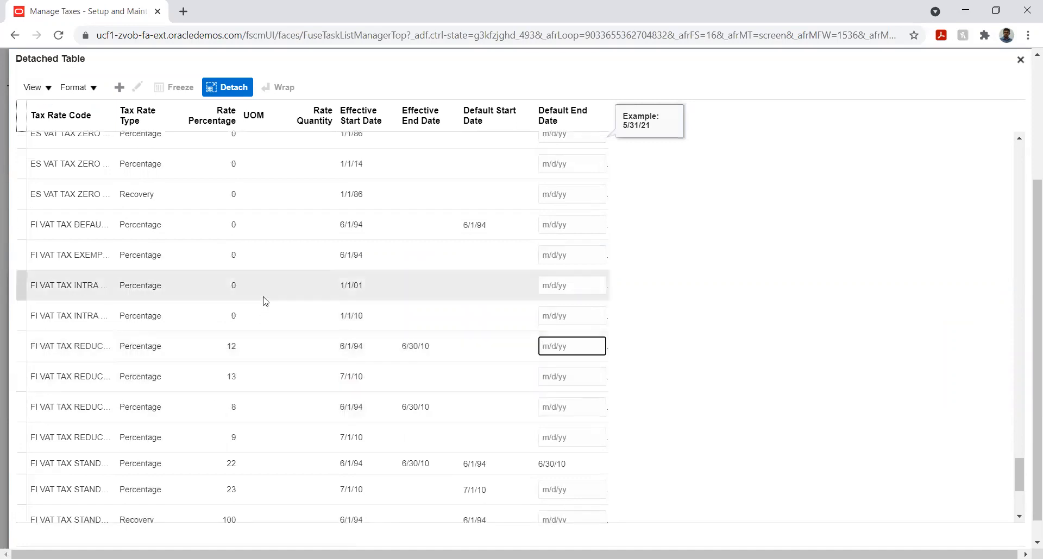
{"action": "scroll", "coordinate": [264, 300], "scroll_direction": "down", "scroll_amount": 3}
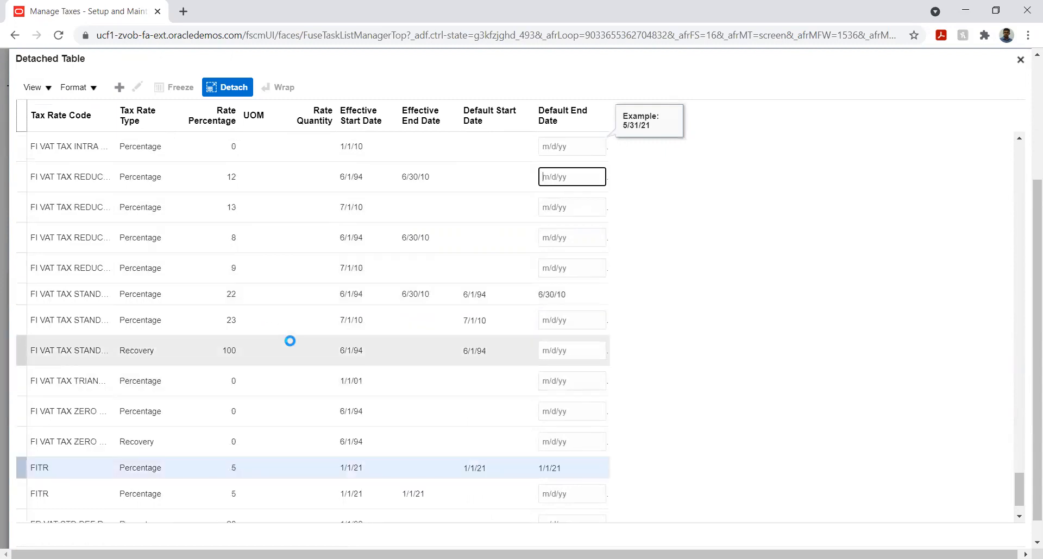
{"action": "left_click", "coordinate": [388, 468]}
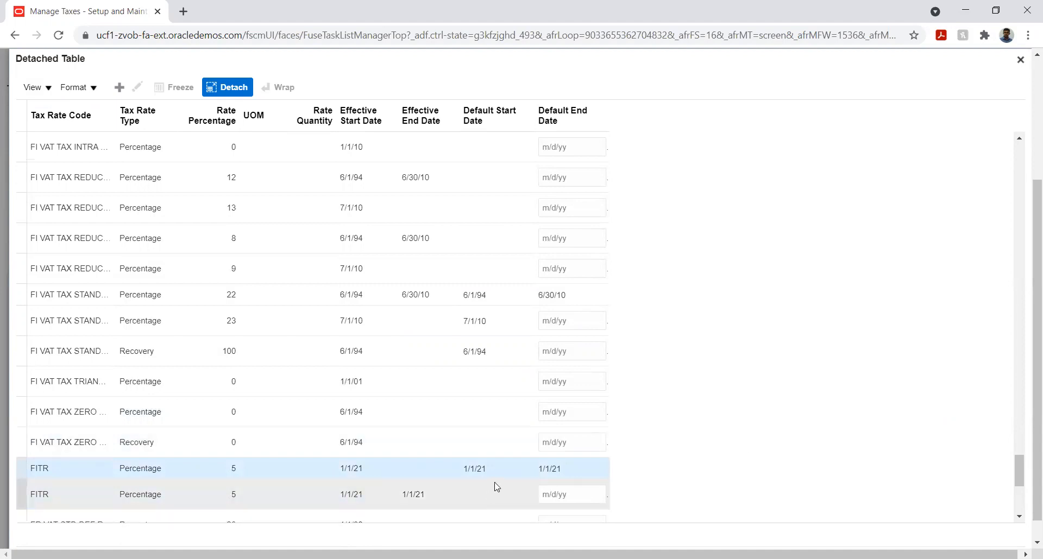
{"action": "double_click", "coordinate": [546, 469]}
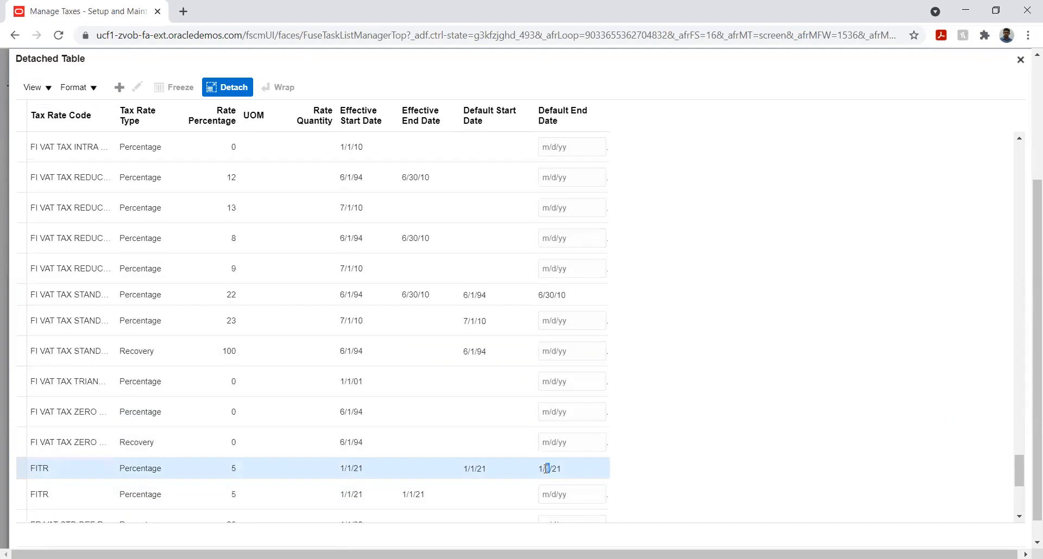
{"action": "left_click", "coordinate": [429, 496]}
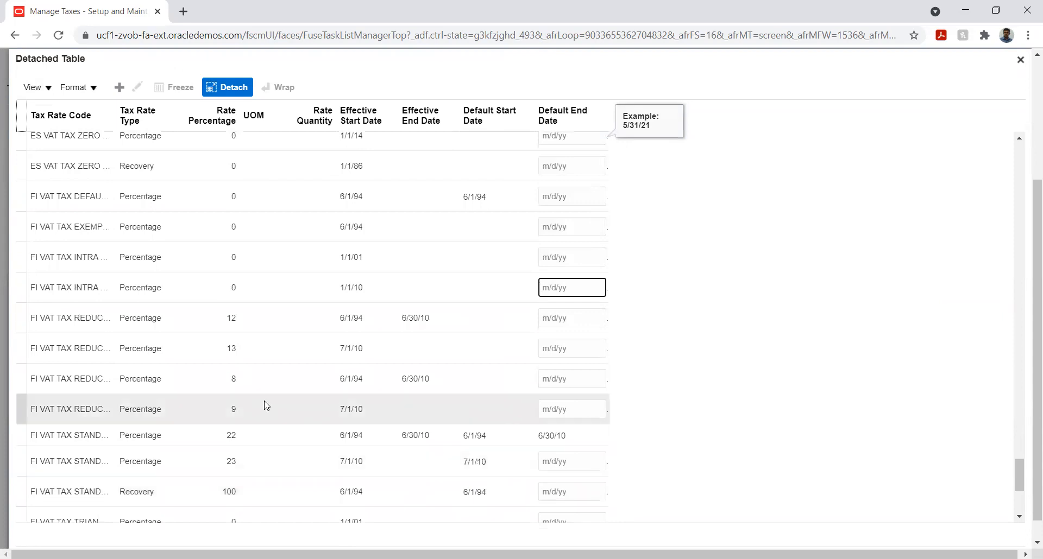
{"action": "scroll", "coordinate": [264, 404], "scroll_direction": "down", "scroll_amount": 3}
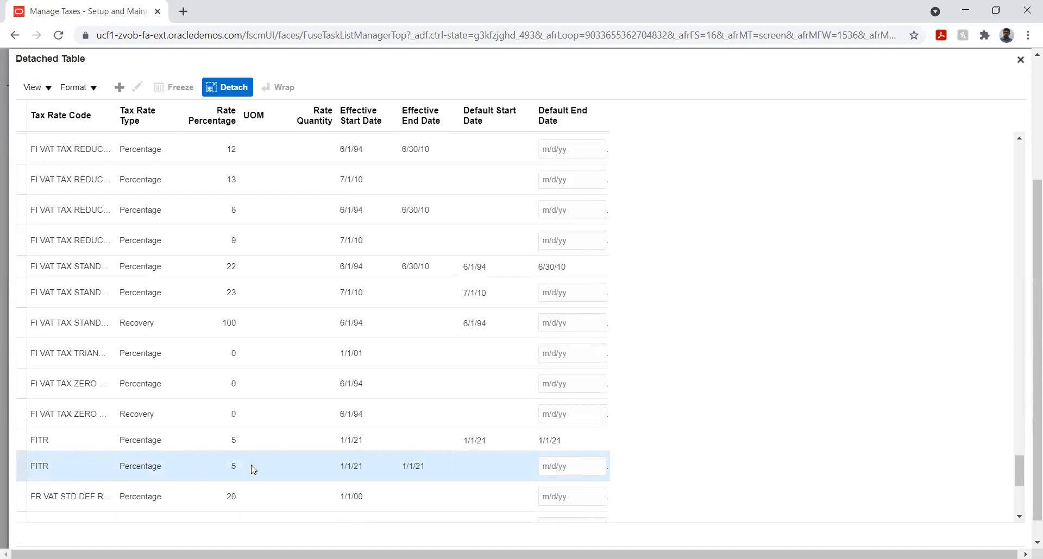
- Check the detached table window from end to end for a save option and close it
{"action": "scroll", "coordinate": [1028, 183], "scroll_direction": "up", "scroll_amount": 1}
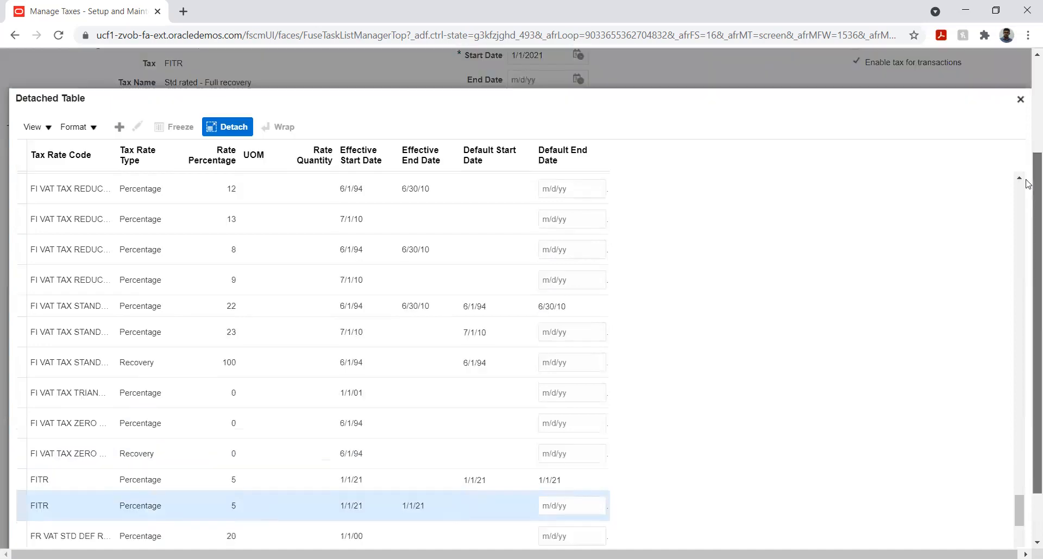
{"action": "scroll", "coordinate": [1028, 184], "scroll_direction": "up", "scroll_amount": 1}
{"action": "scroll", "coordinate": [1026, 326], "scroll_direction": "down", "scroll_amount": 3}
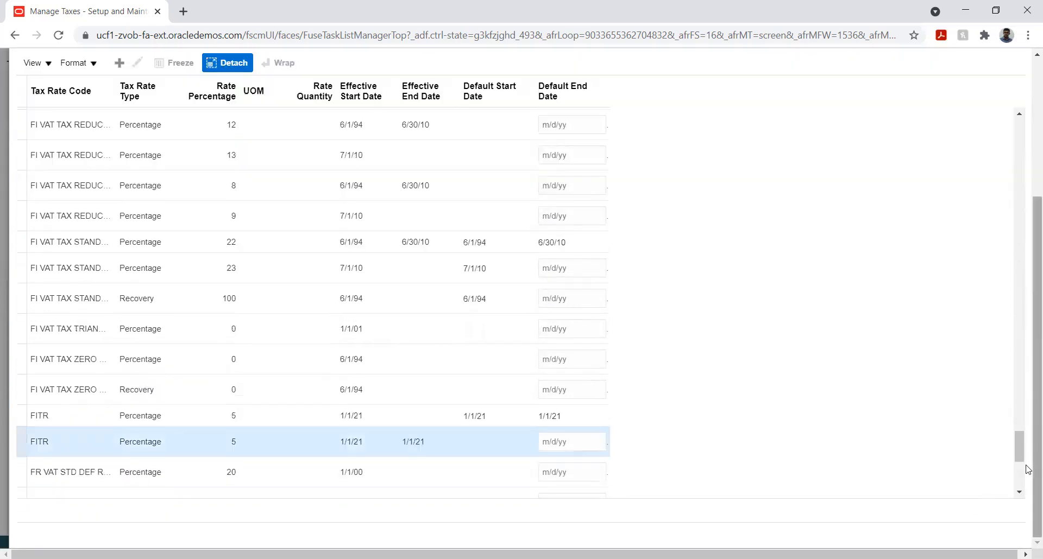
{"action": "scroll", "coordinate": [1027, 457], "scroll_direction": "up", "scroll_amount": 4}
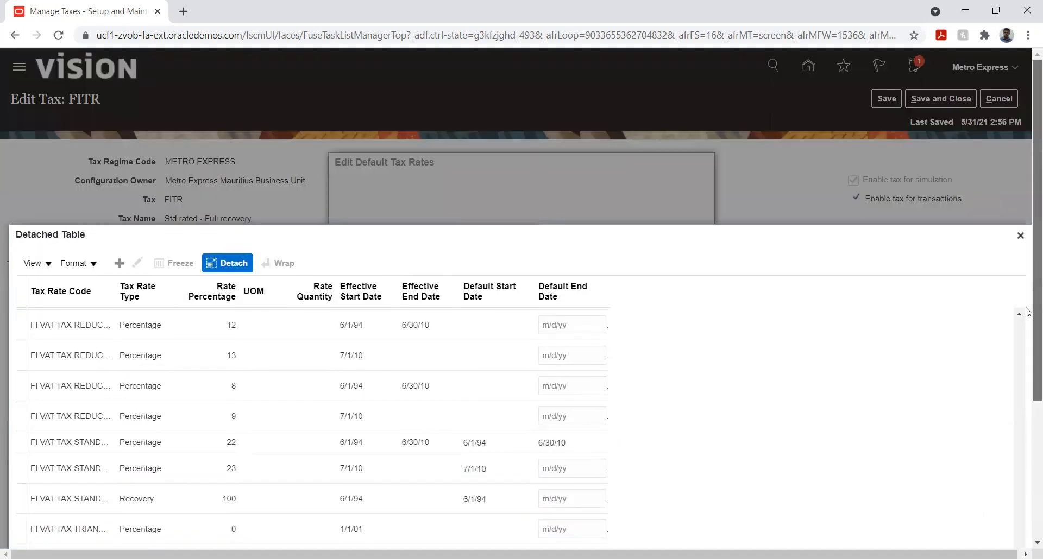
{"action": "scroll", "coordinate": [1028, 331], "scroll_direction": "down", "scroll_amount": 4}
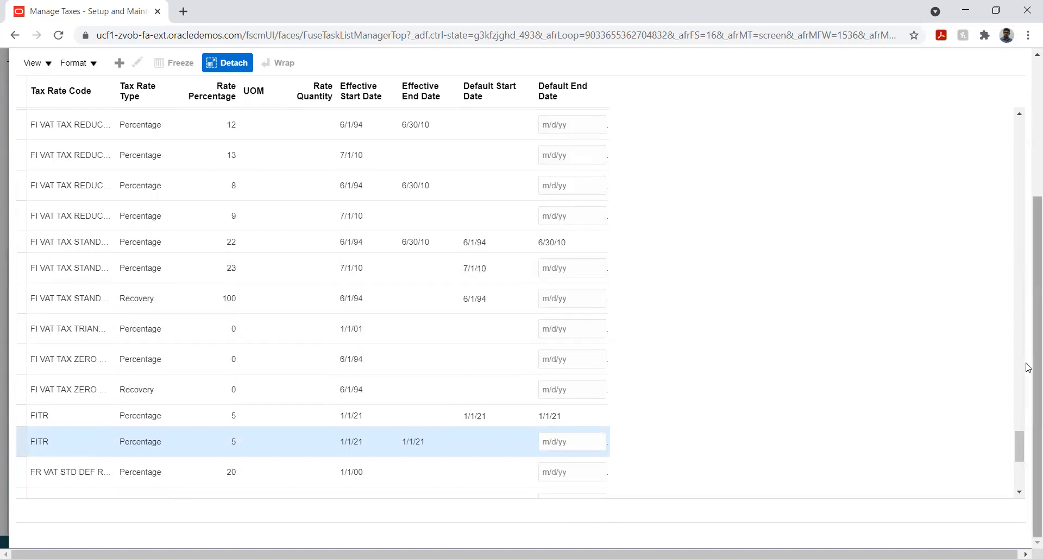
{"action": "scroll", "coordinate": [1028, 294], "scroll_direction": "up", "scroll_amount": 2}
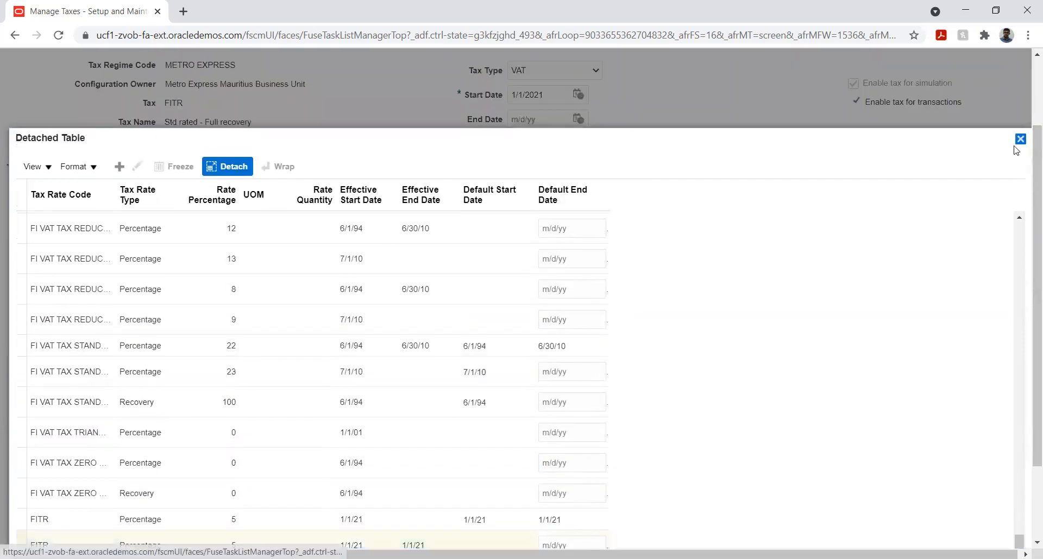
{"action": "left_click", "coordinate": [1020, 134]}
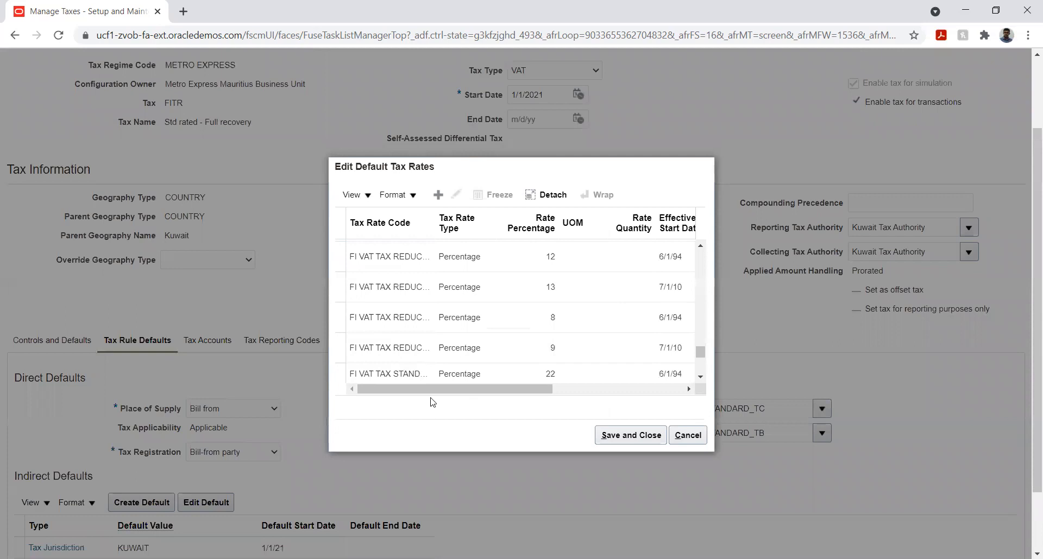
- Locate the selected FITR row in the default tax rates, try to save it, and try to cancel the dialog
{"action": "left_click", "coordinate": [701, 379]}
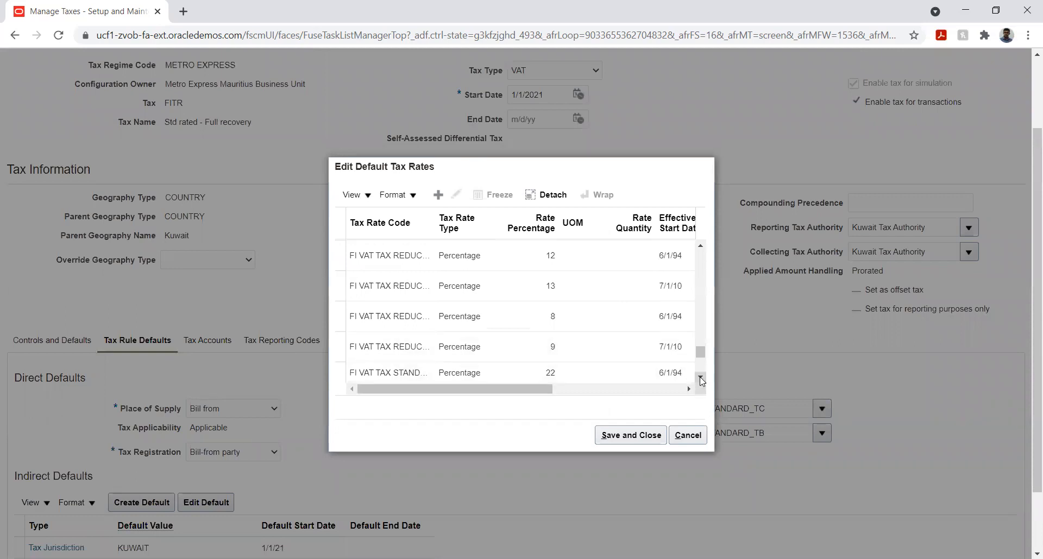
{"action": "scroll", "coordinate": [568, 306], "scroll_direction": "down", "scroll_amount": 4}
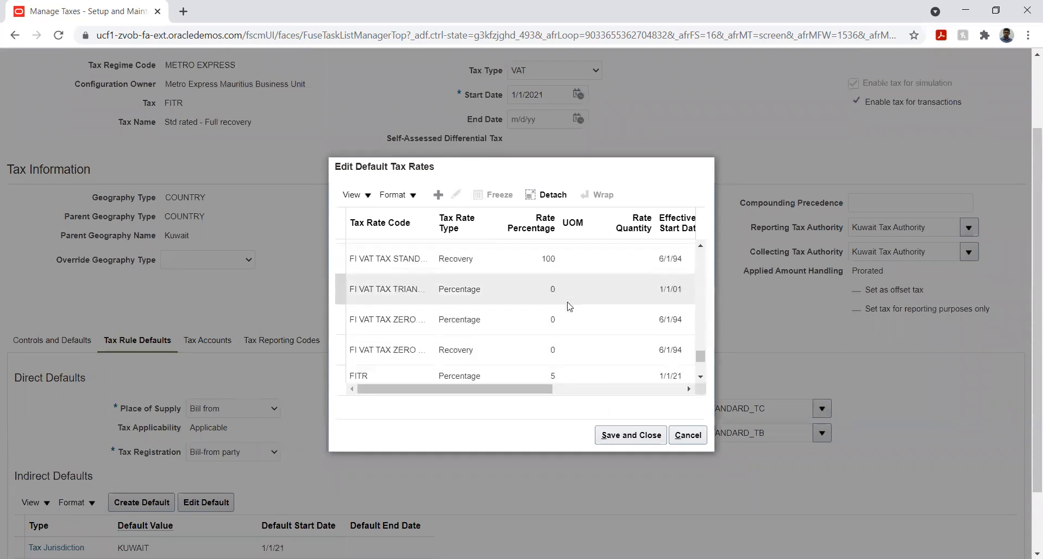
{"action": "scroll", "coordinate": [568, 305], "scroll_direction": "down", "scroll_amount": 3}
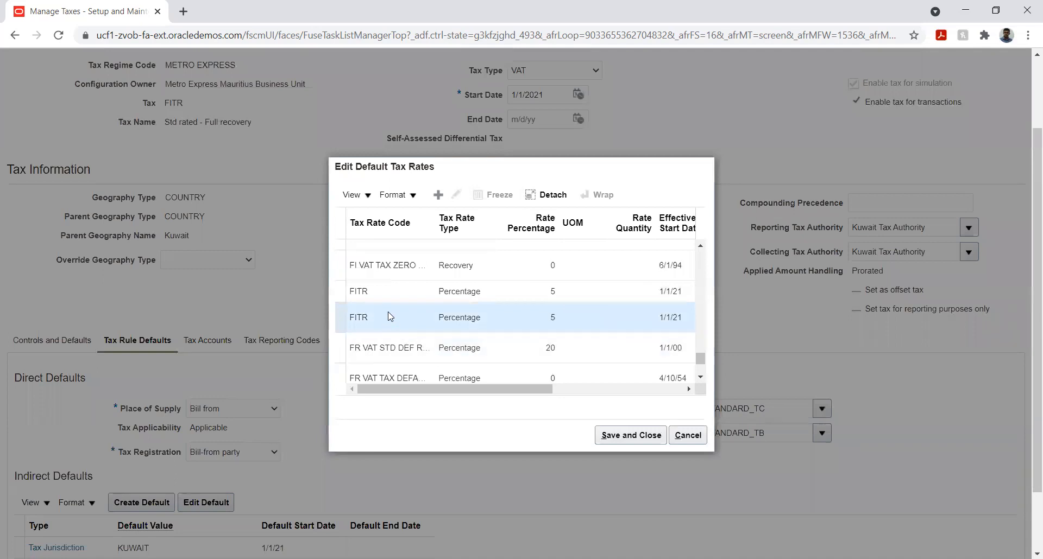
{"action": "left_click", "coordinate": [617, 441]}
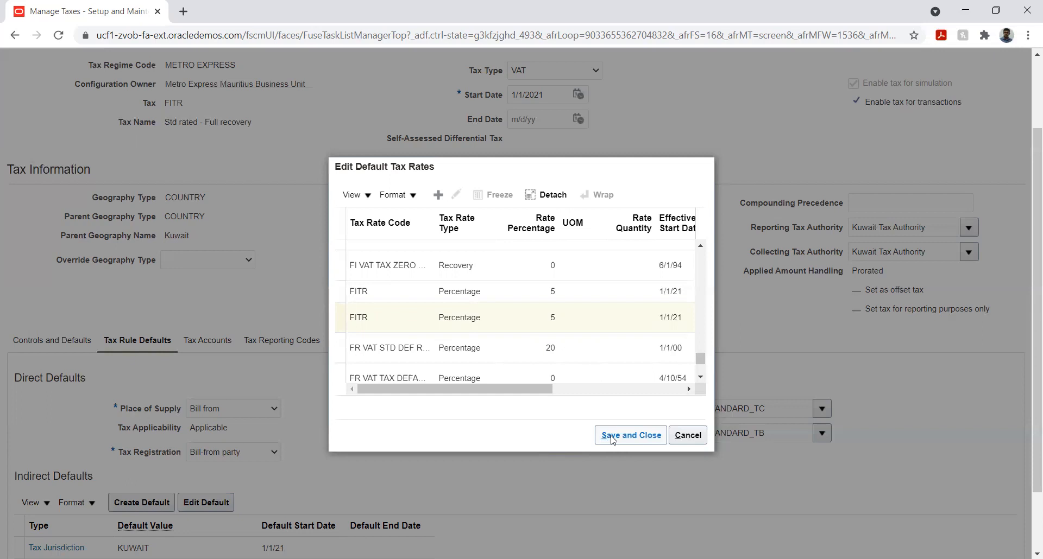
{"action": "left_click", "coordinate": [612, 438]}
{"action": "left_click", "coordinate": [688, 435]}
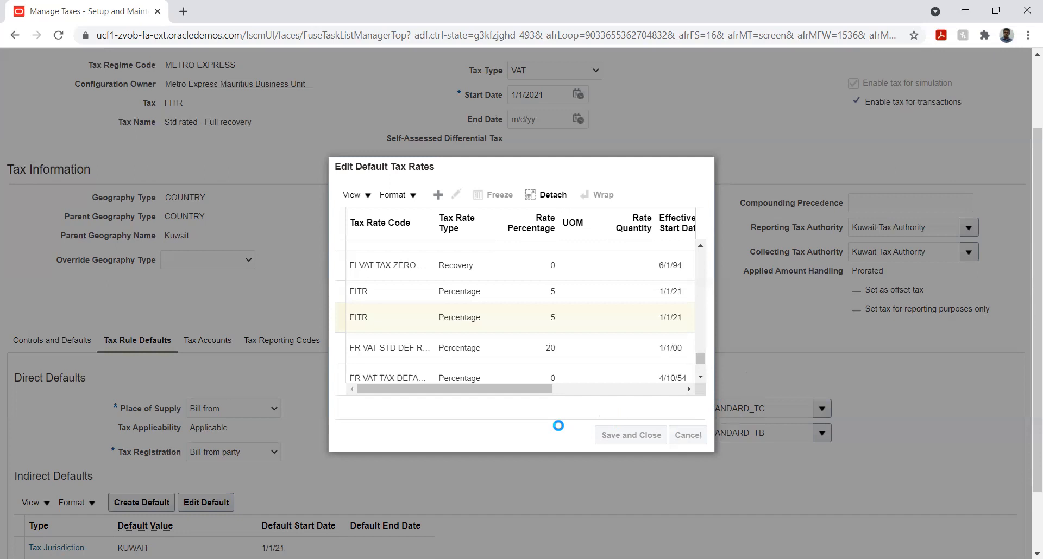
{"action": "left_click", "coordinate": [245, 36]}
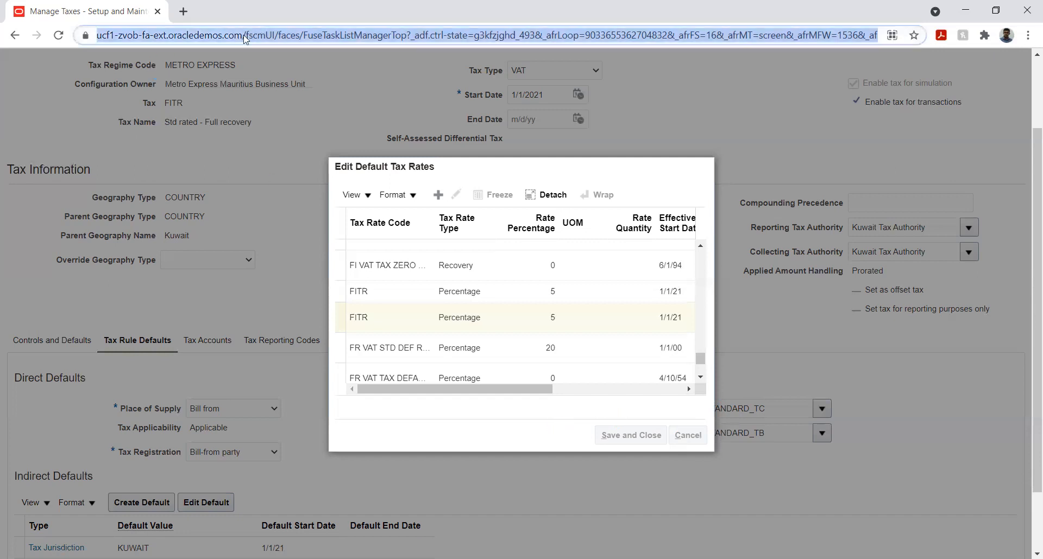
{"action": "left_click", "coordinate": [243, 36]}
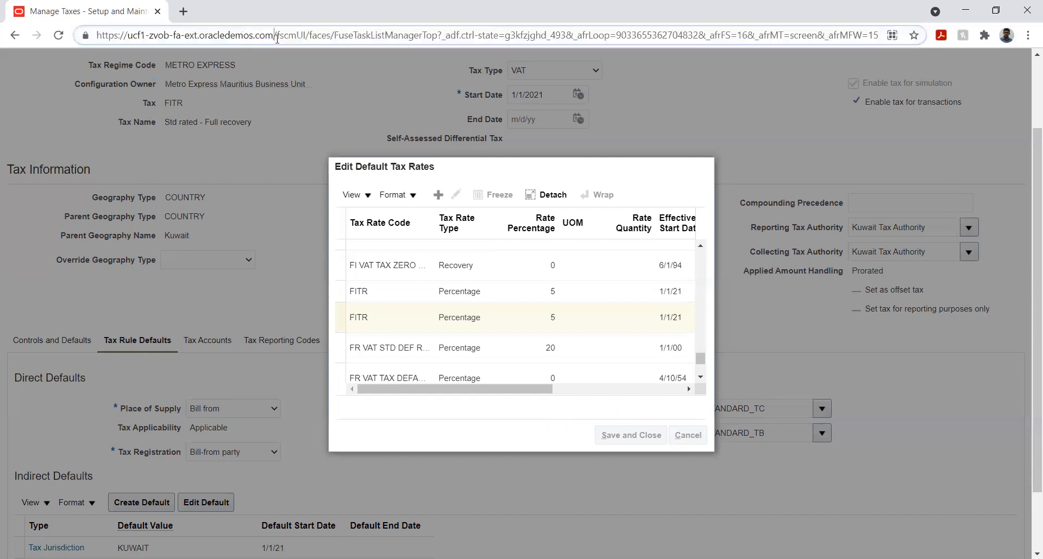
{"action": "left_click_drag", "start_coordinate": [277, 36], "coordinate": [71, 33]}
{"action": "key", "text": "ctrl+c"}
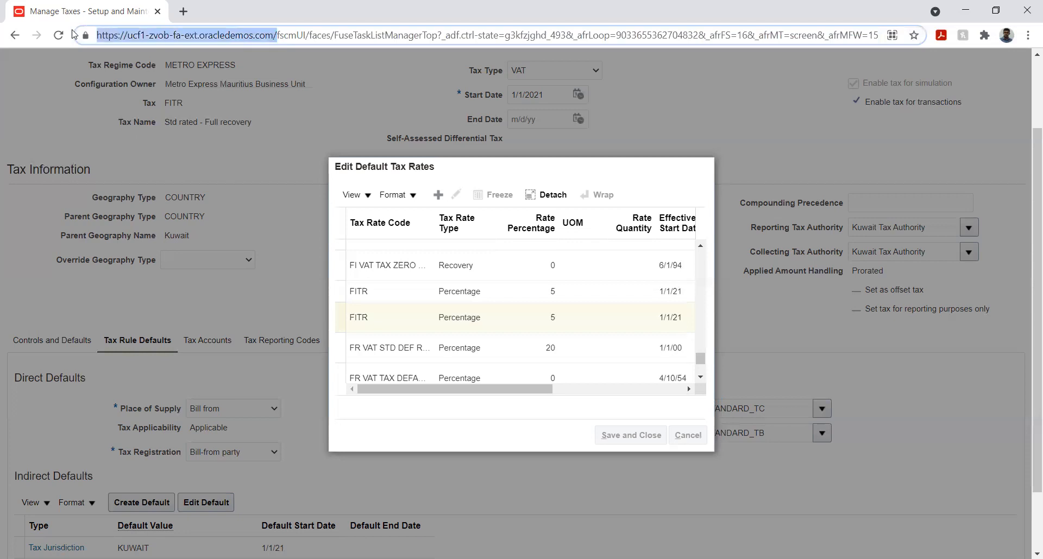
{"action": "left_click", "coordinate": [183, 11]}
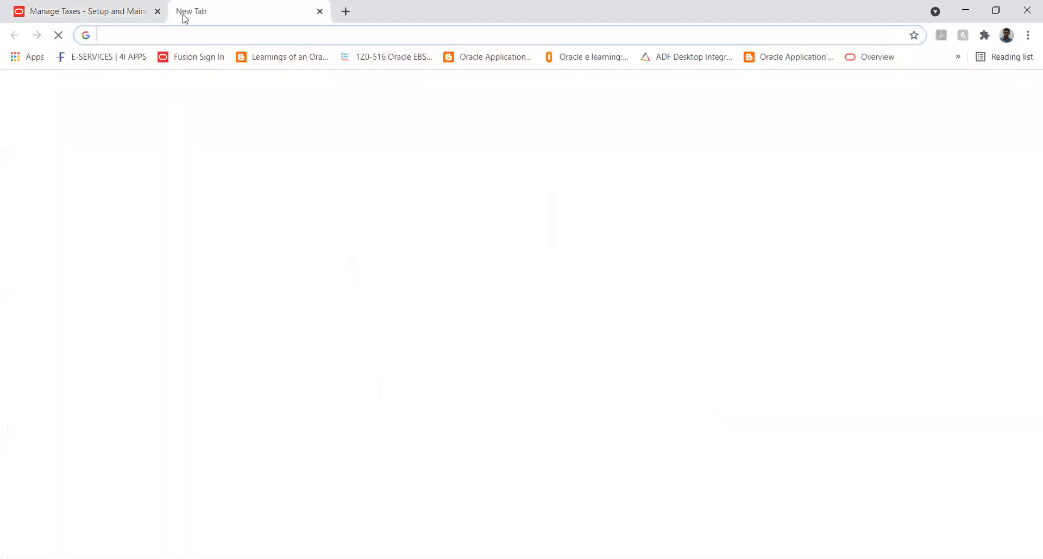
{"action": "key", "text": "ctrl+v"}
{"action": "key", "text": "Return"}
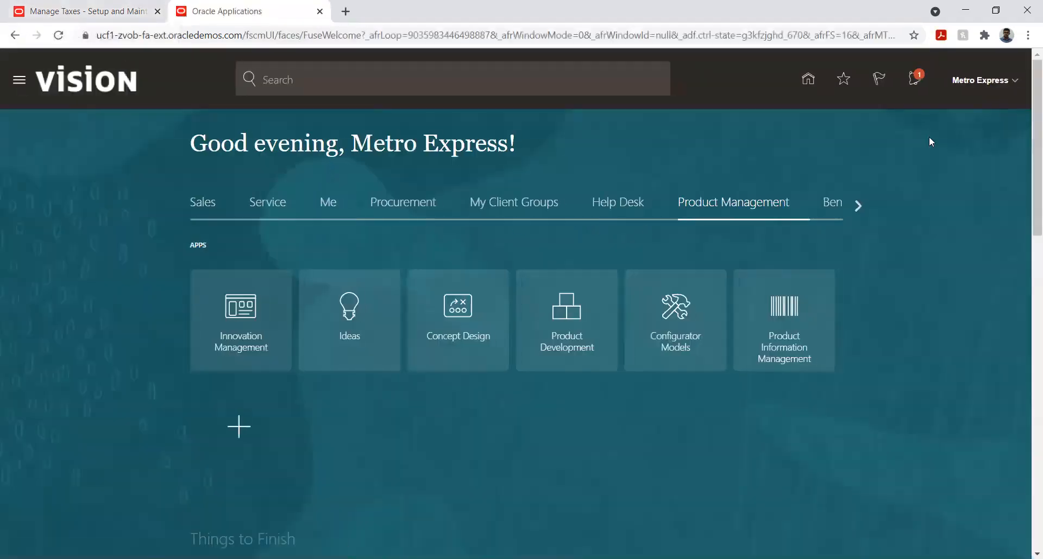
- Search the implementation projects for Metro and open the Metro Express Limited Implementation Project
{"action": "left_click", "coordinate": [1016, 81]}
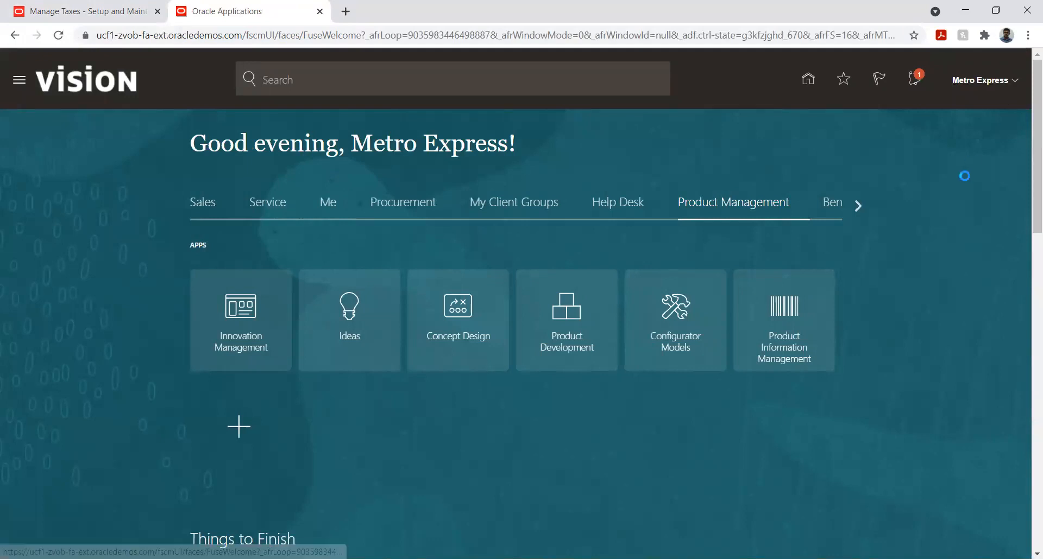
{"action": "left_click", "coordinate": [772, 278]}
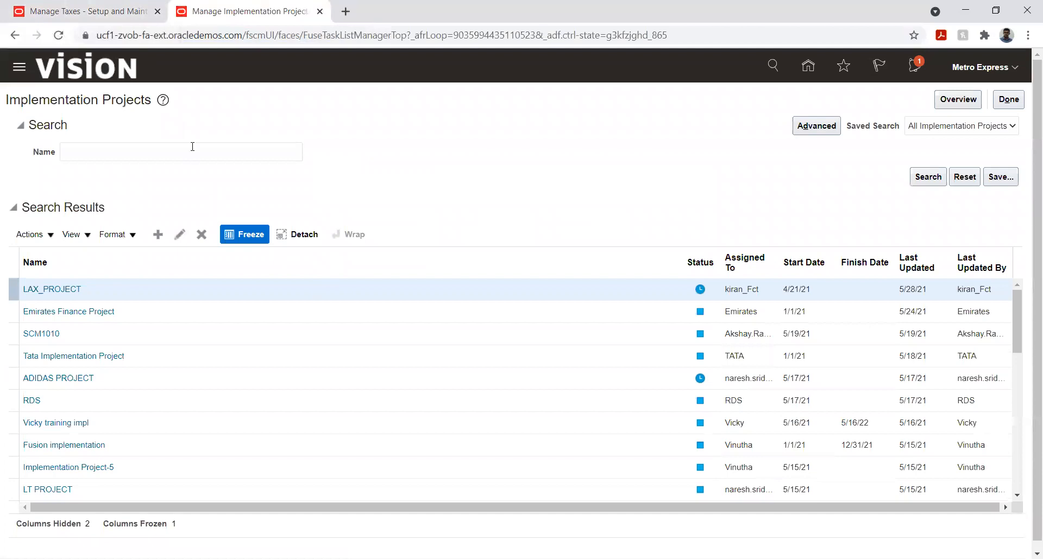
{"action": "left_click", "coordinate": [186, 150]}
{"action": "type", "text": "Metro"}
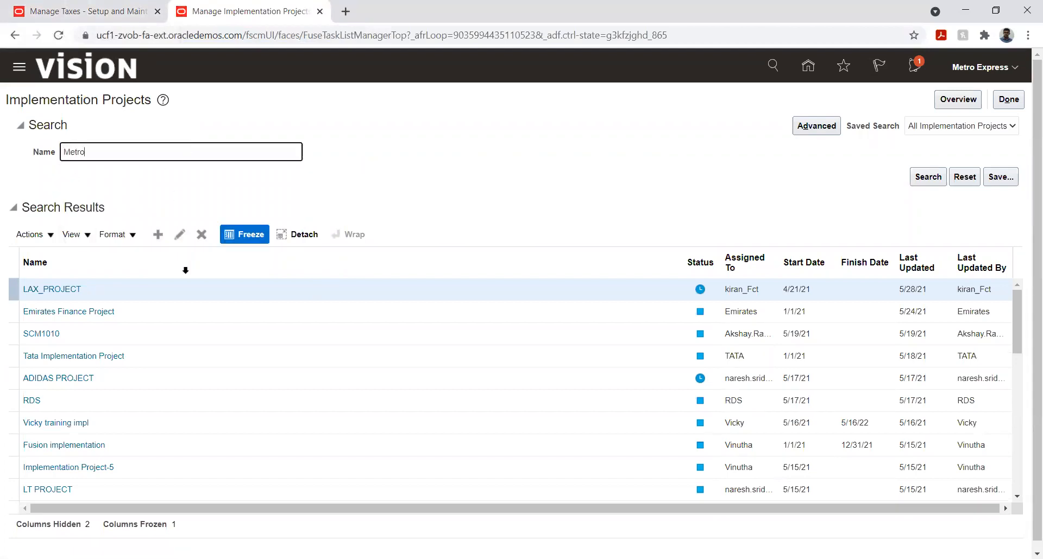
{"action": "key", "text": "Return"}
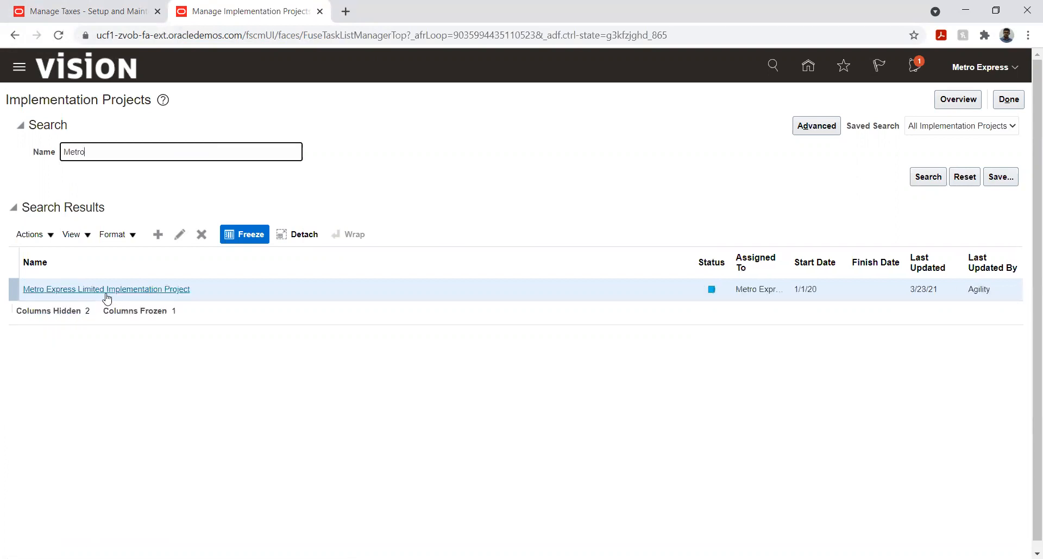
{"action": "left_click", "coordinate": [106, 293]}
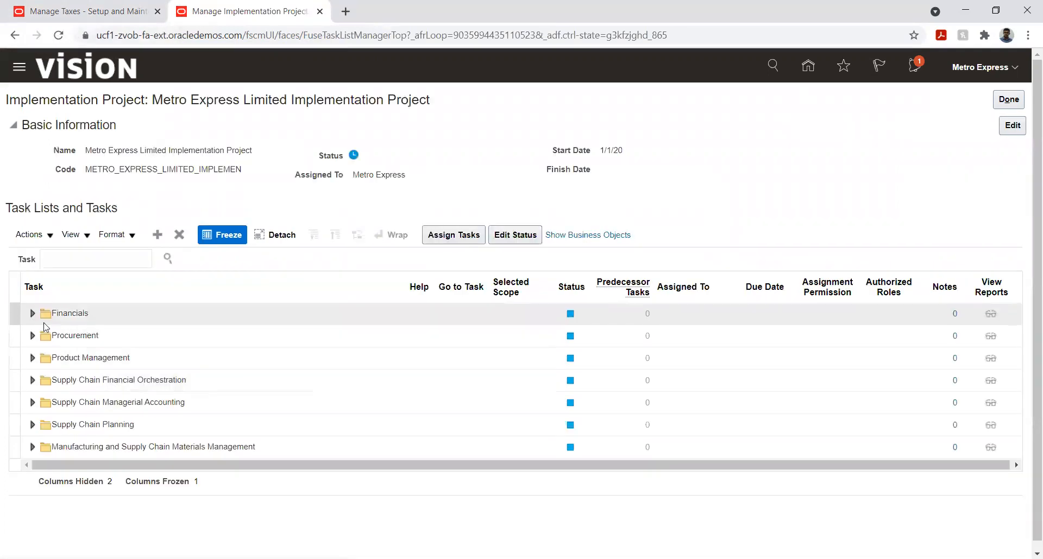
- Open the Manage Taxes task under Financials, Define Common Financials Configuration, Define Tax Configuration
{"action": "left_click", "coordinate": [32, 313]}
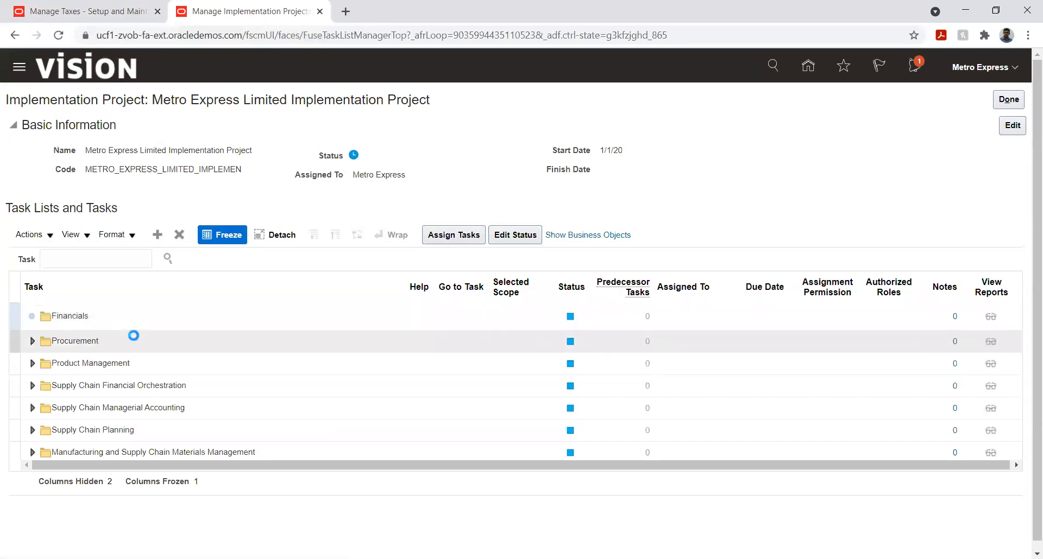
{"action": "left_click", "coordinate": [49, 366]}
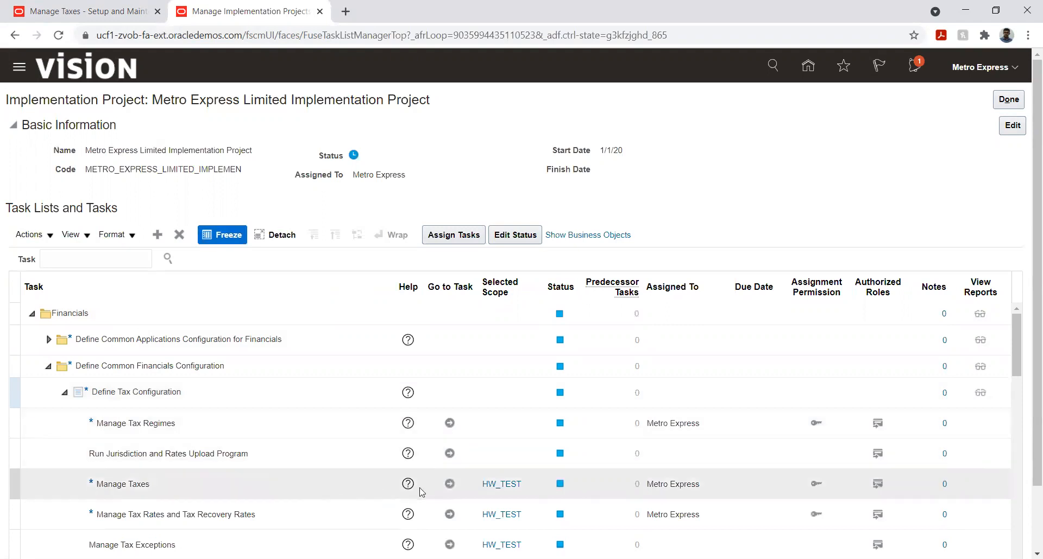
{"action": "left_click", "coordinate": [450, 482]}
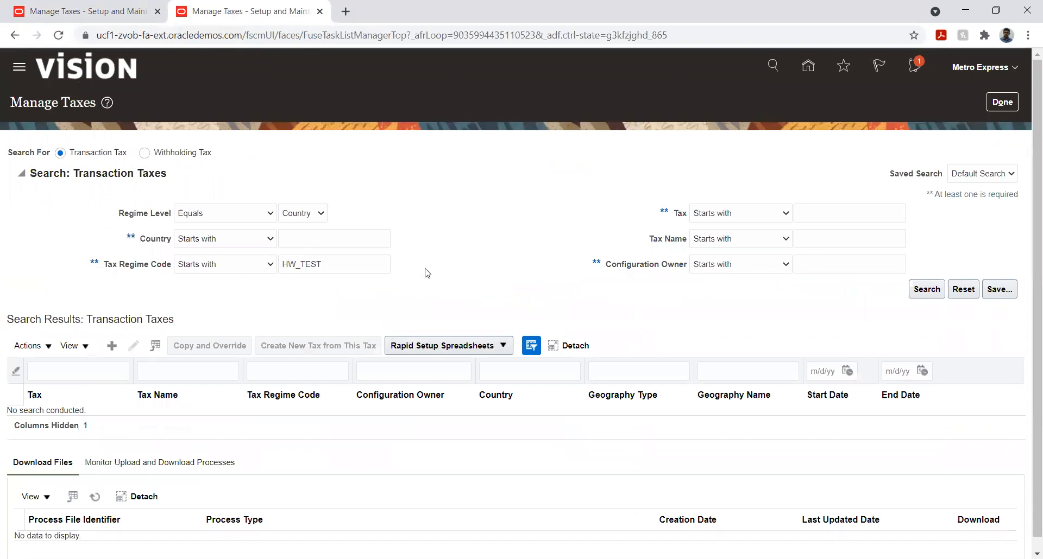
- Search the transaction taxes by tax regime code Metro and open the FITR tax for editing
{"action": "double_click", "coordinate": [363, 266]}
{"action": "type", "text": "Metro"}
{"action": "left_click", "coordinate": [926, 290]}
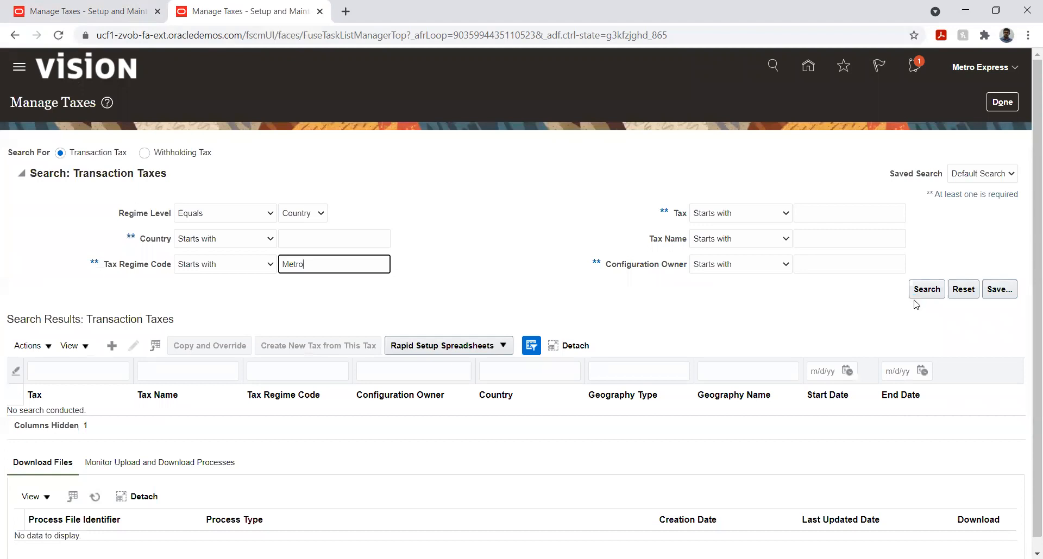
{"action": "left_click", "coordinate": [130, 416]}
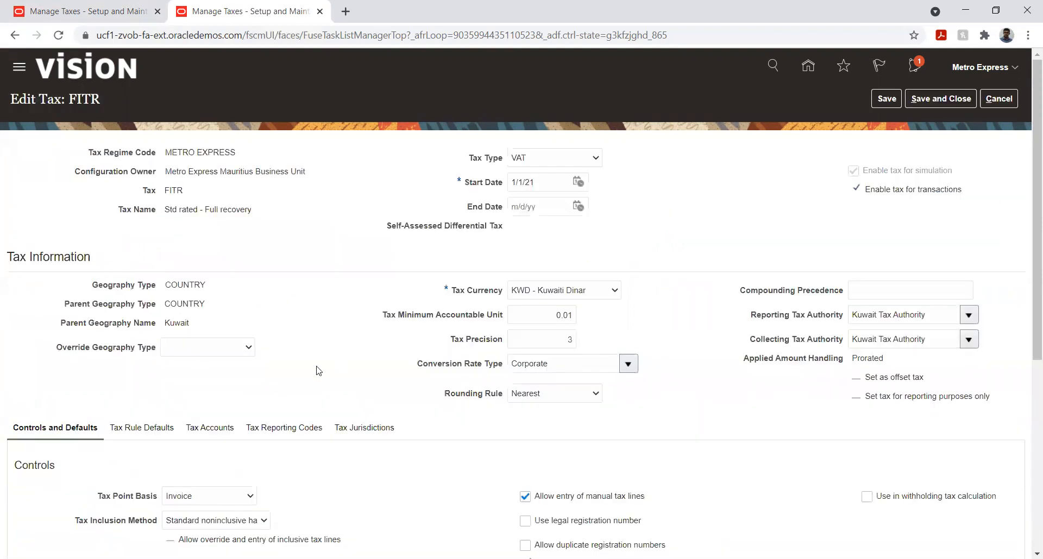
- Open the Tax Rate indirect default for editing in the tax rule defaults of FITR
{"action": "scroll", "coordinate": [318, 368], "scroll_direction": "down", "scroll_amount": 1}
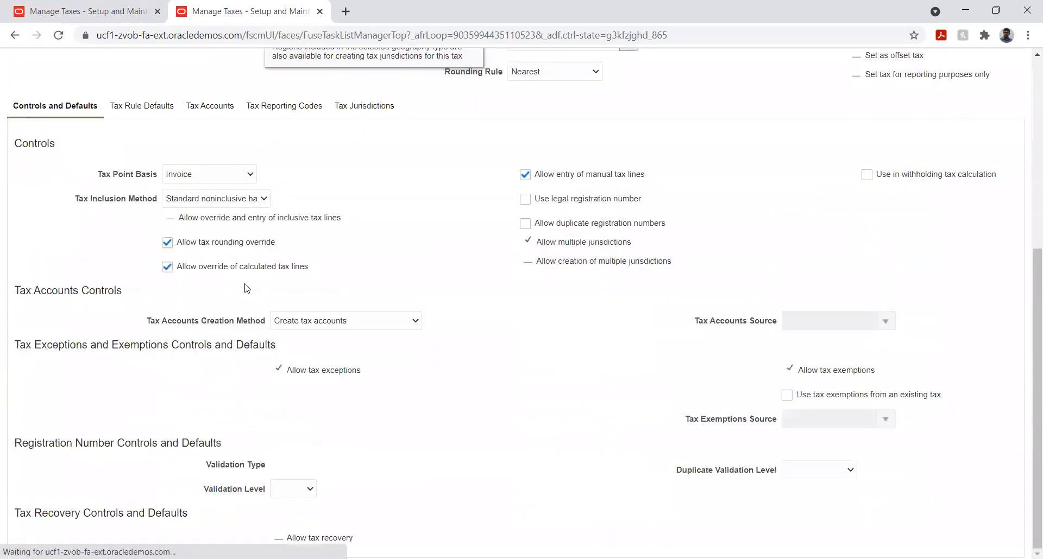
{"action": "scroll", "coordinate": [249, 283], "scroll_direction": "down", "scroll_amount": 4}
{"action": "scroll", "coordinate": [168, 264], "scroll_direction": "up", "scroll_amount": 1}
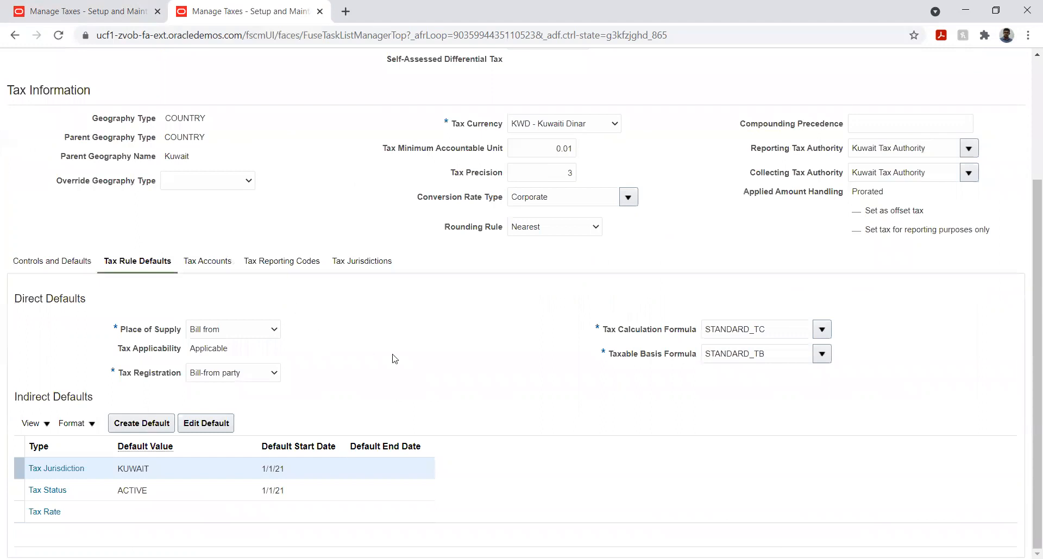
{"action": "scroll", "coordinate": [534, 370], "scroll_direction": "up", "scroll_amount": 3}
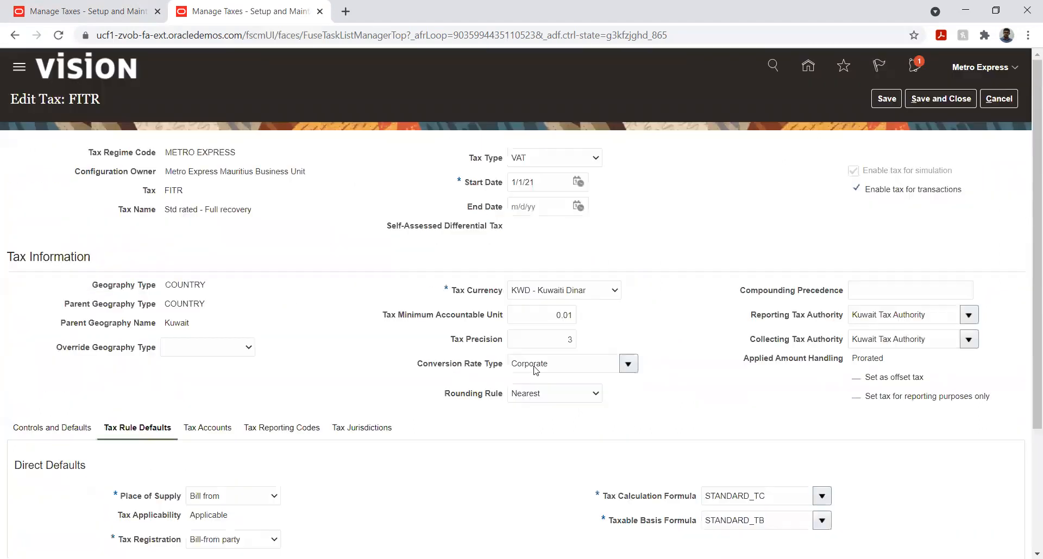
{"action": "scroll", "coordinate": [531, 366], "scroll_direction": "down", "scroll_amount": 3}
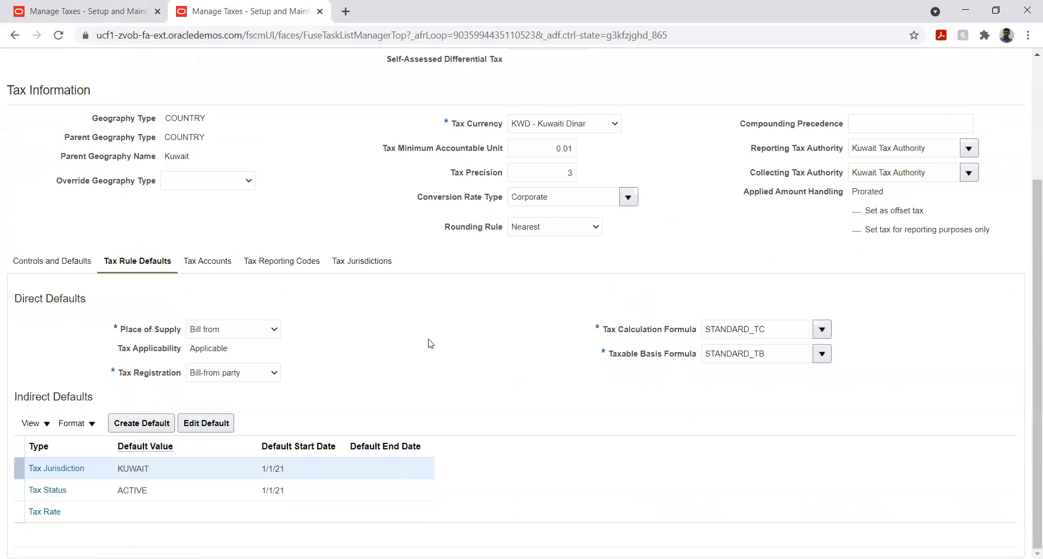
{"action": "left_click", "coordinate": [144, 495]}
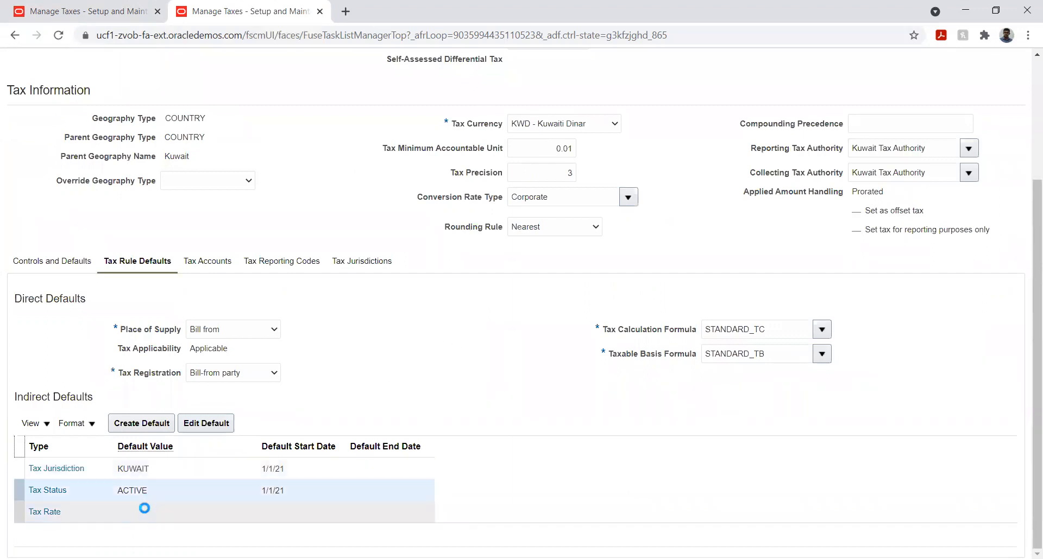
{"action": "left_click", "coordinate": [144, 511]}
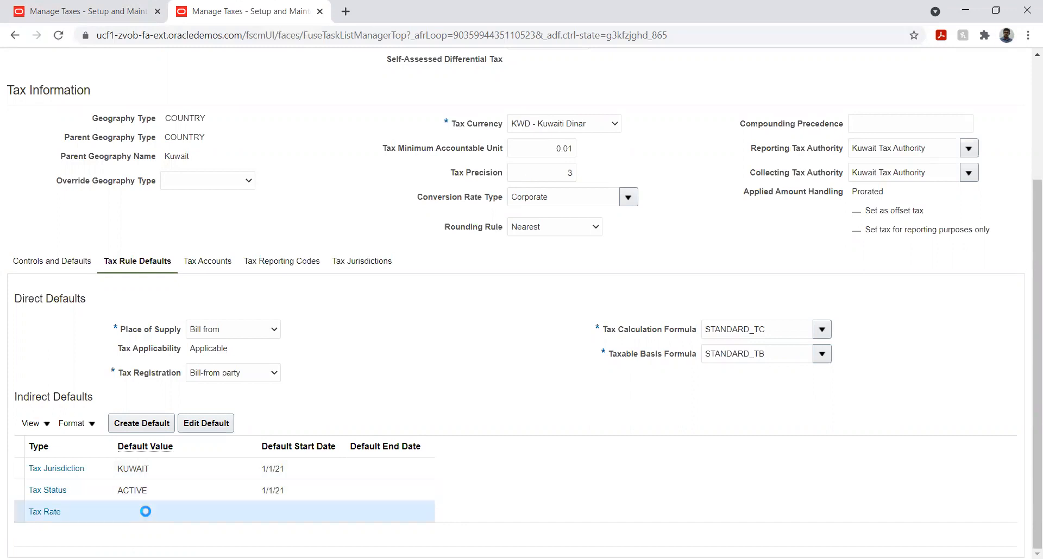
{"action": "left_click", "coordinate": [198, 429]}
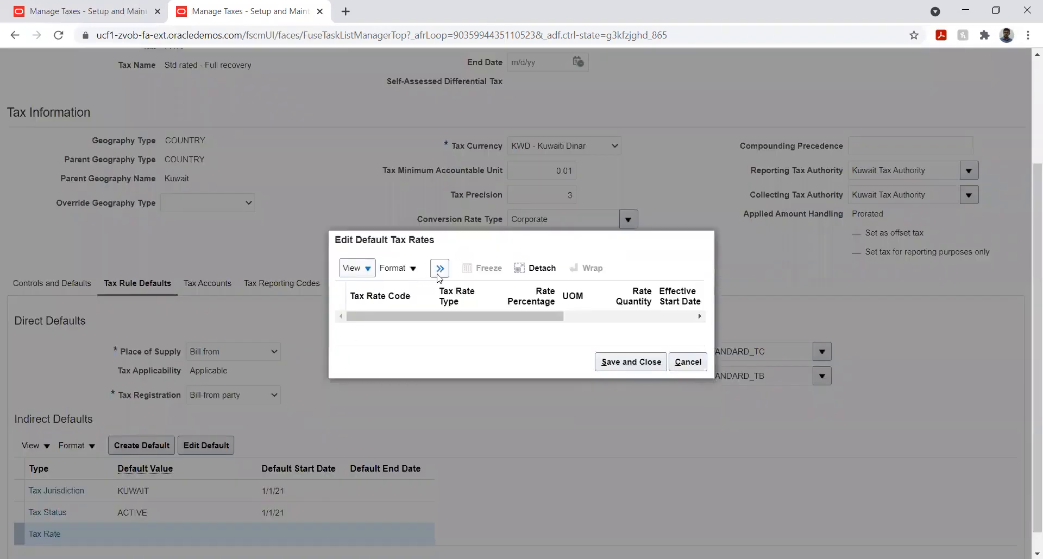
- Add a row to the default tax rates with the tax rate code FITR
{"action": "left_click", "coordinate": [438, 275]}
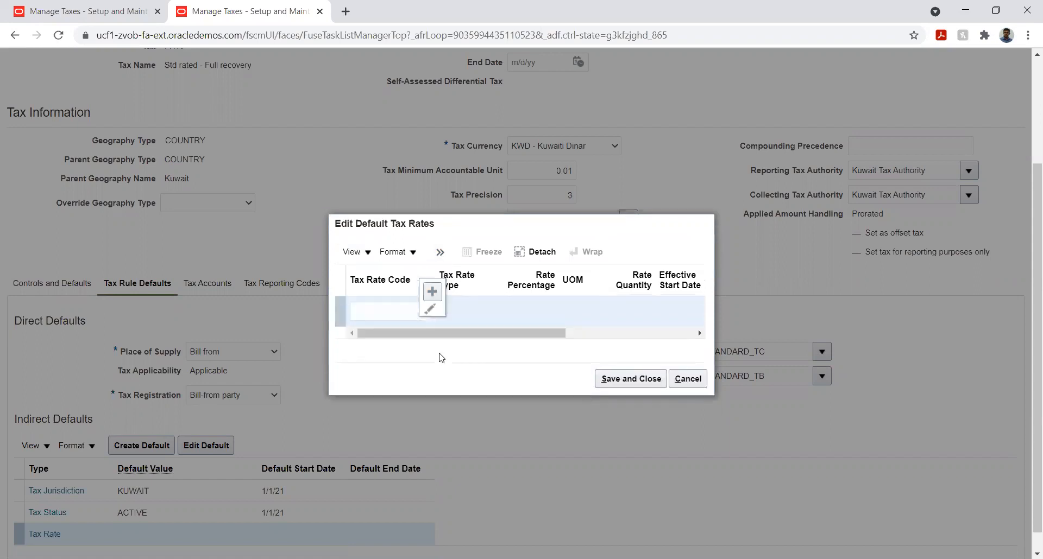
{"action": "left_click", "coordinate": [404, 313]}
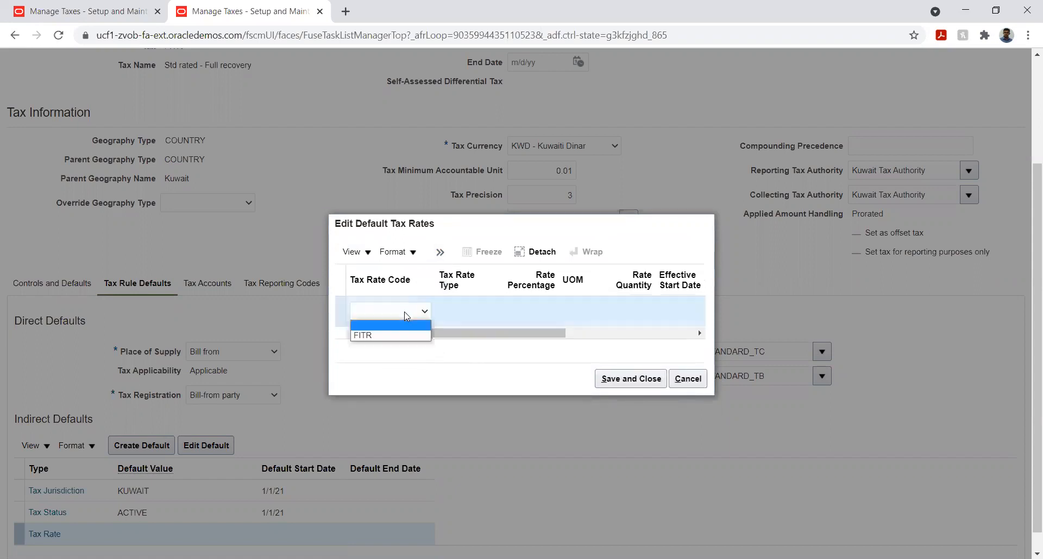
{"action": "left_click", "coordinate": [389, 336]}
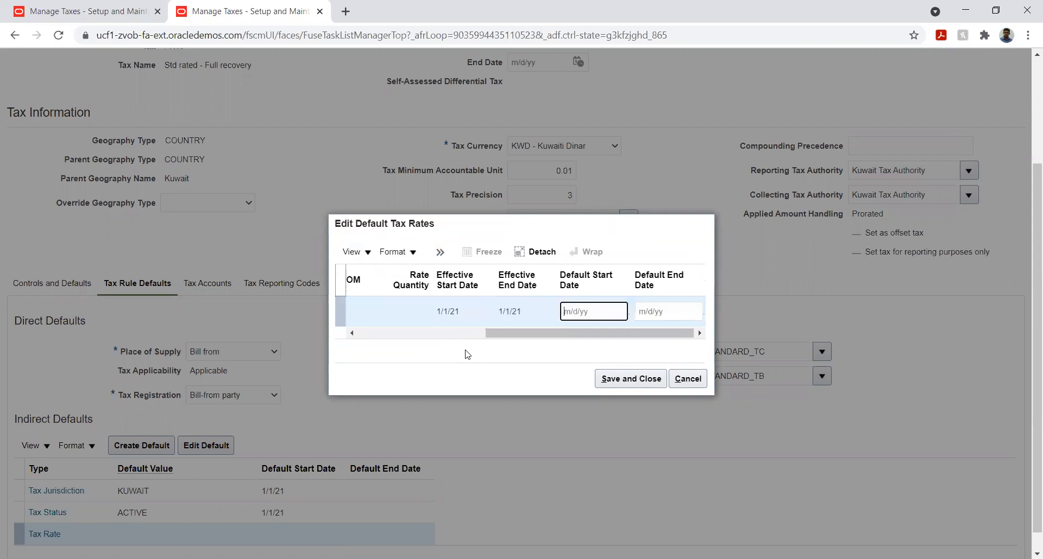
- Set the default start date of the FITR rate to 1/1/21, leave the end date empty and save the default tax rates
{"action": "left_click", "coordinate": [618, 318]}
{"action": "left_click", "coordinate": [660, 336]}
{"action": "left_click", "coordinate": [661, 350]}
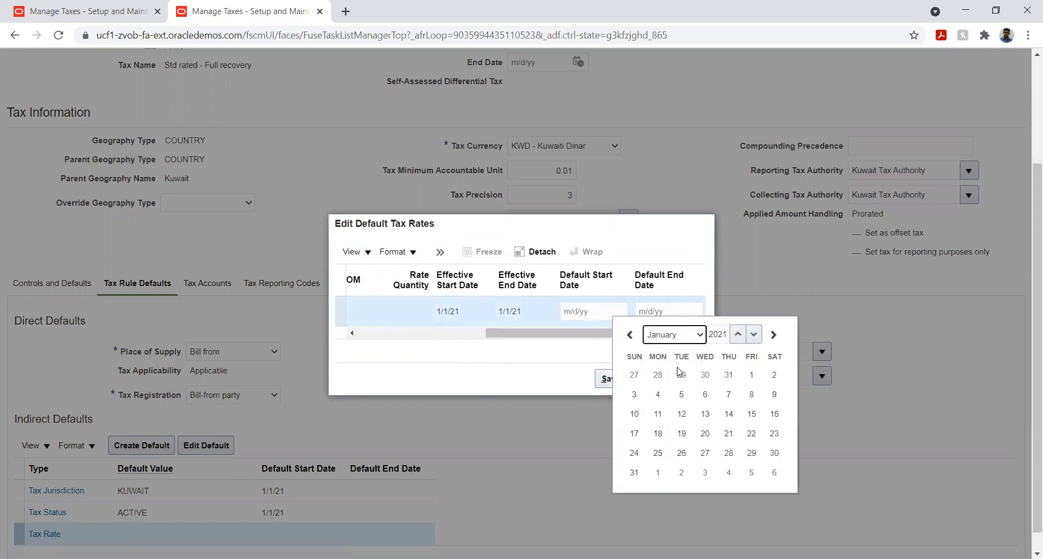
{"action": "left_click", "coordinate": [751, 376]}
{"action": "left_click", "coordinate": [512, 311]}
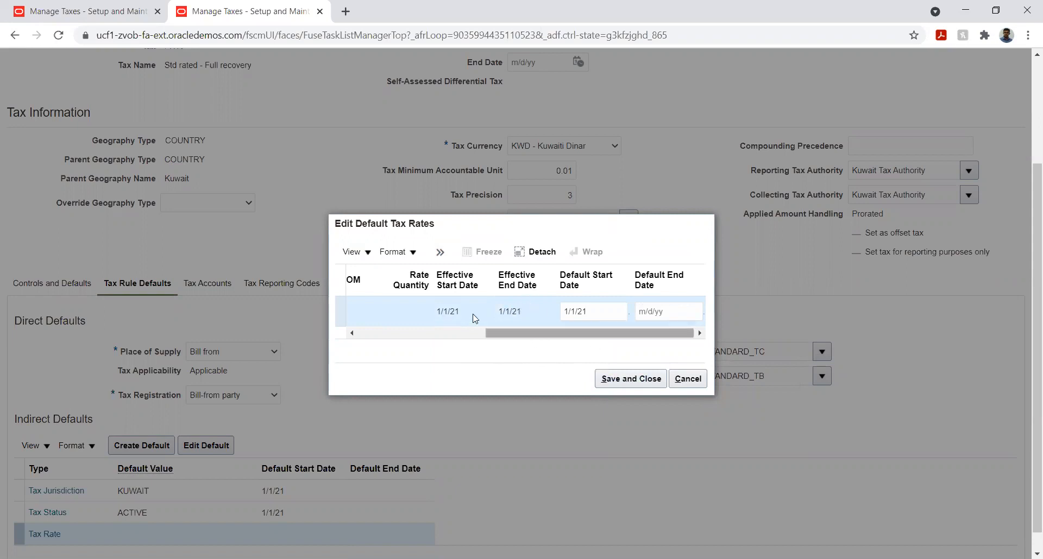
{"action": "left_click", "coordinate": [619, 379]}
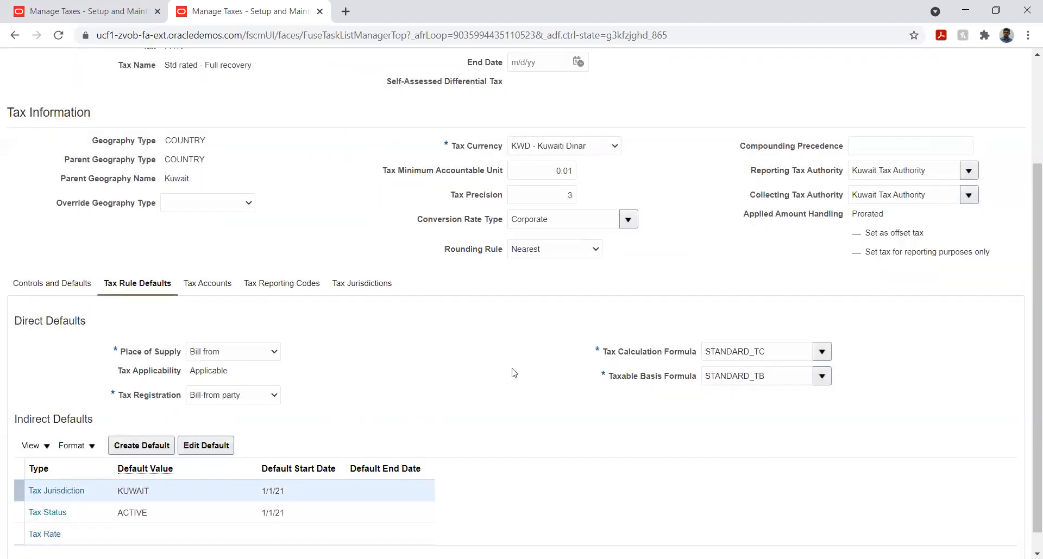
- Check the Tax Rate row in the indirect defaults and review the tax information of FITR
{"action": "scroll", "coordinate": [513, 375], "scroll_direction": "down", "scroll_amount": 1}
{"action": "left_click", "coordinate": [138, 511]}
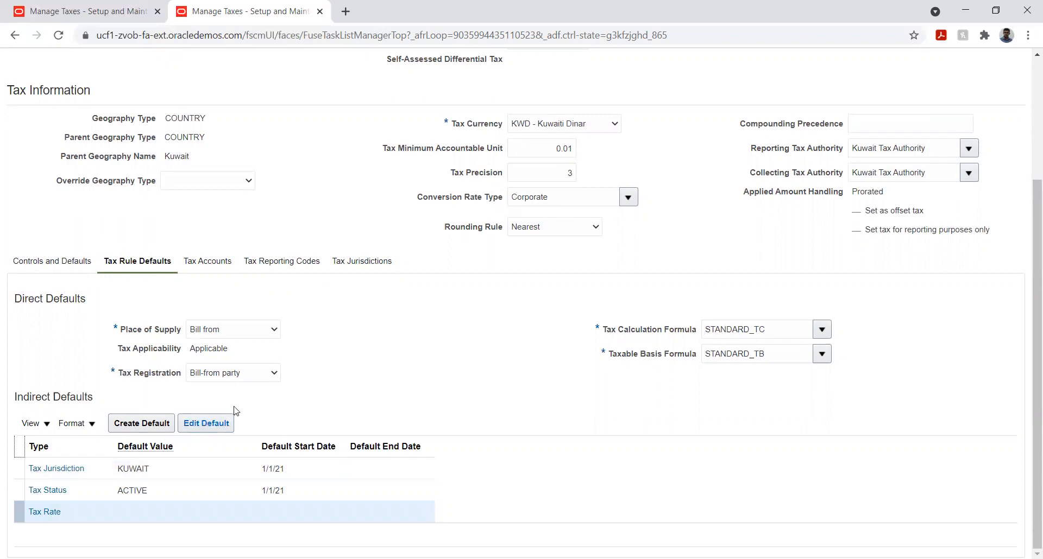
{"action": "left_click", "coordinate": [483, 386]}
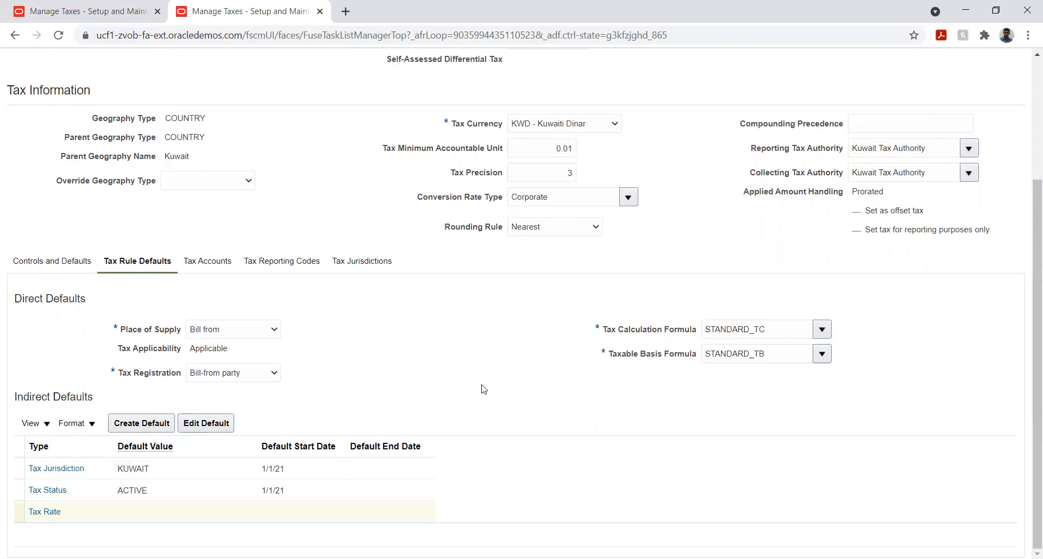
{"action": "scroll", "coordinate": [447, 356], "scroll_direction": "up", "scroll_amount": 3}
{"action": "scroll", "coordinate": [447, 355], "scroll_direction": "down", "scroll_amount": 3}
{"action": "scroll", "coordinate": [445, 357], "scroll_direction": "up", "scroll_amount": 3}
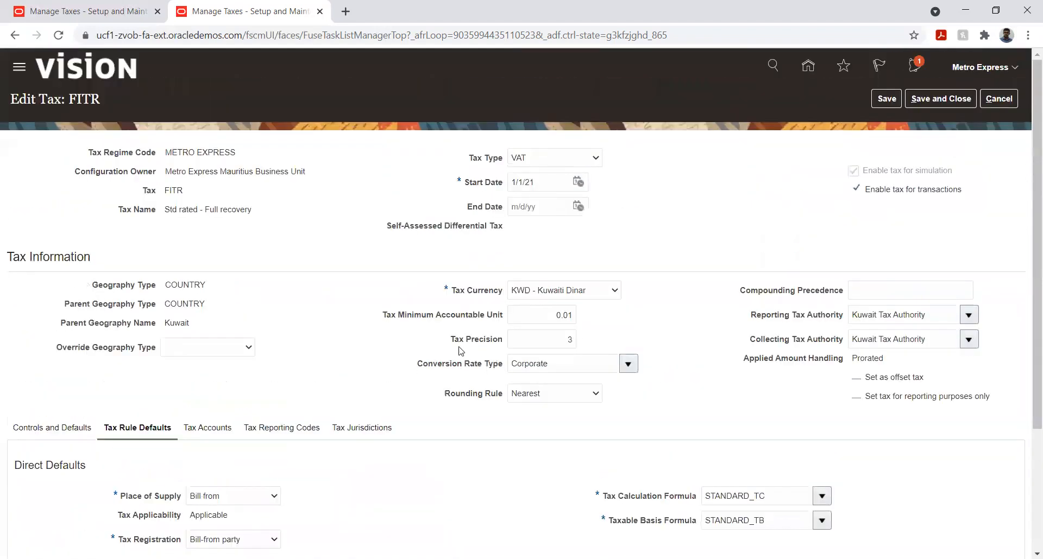
{"action": "scroll", "coordinate": [441, 355], "scroll_direction": "down", "scroll_amount": 1}
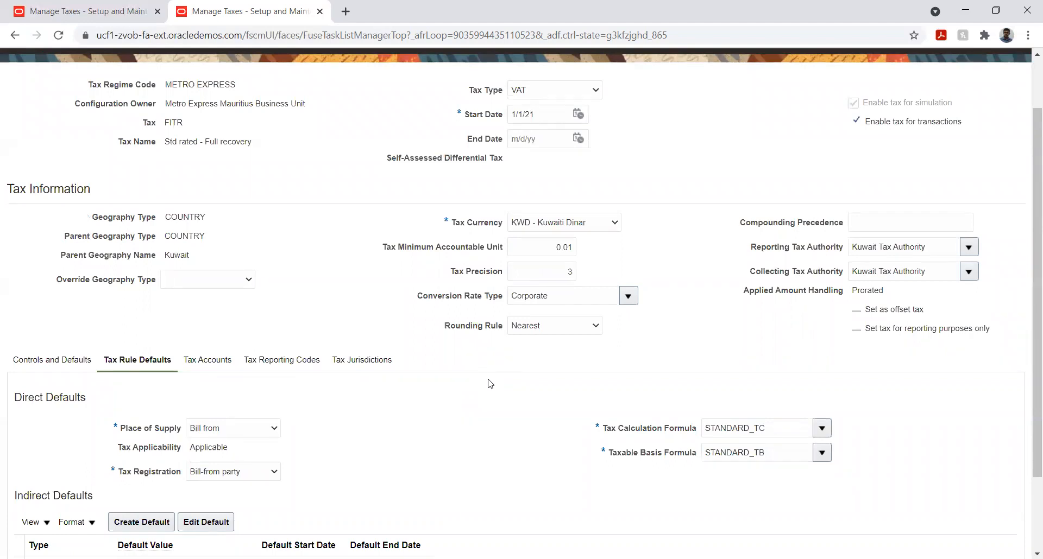
{"action": "scroll", "coordinate": [490, 384], "scroll_direction": "down", "scroll_amount": 1}
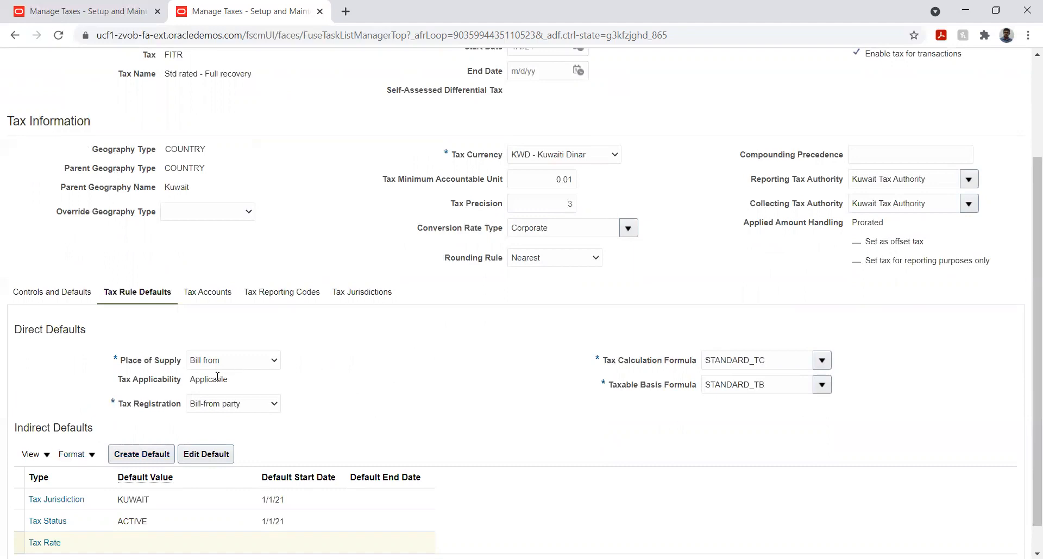
- Check the tax applicability default, the option enabling the tax for transactions, and the value of the Tax Rate indirect default
{"action": "left_click_drag", "start_coordinate": [191, 376], "coordinate": [235, 387]}
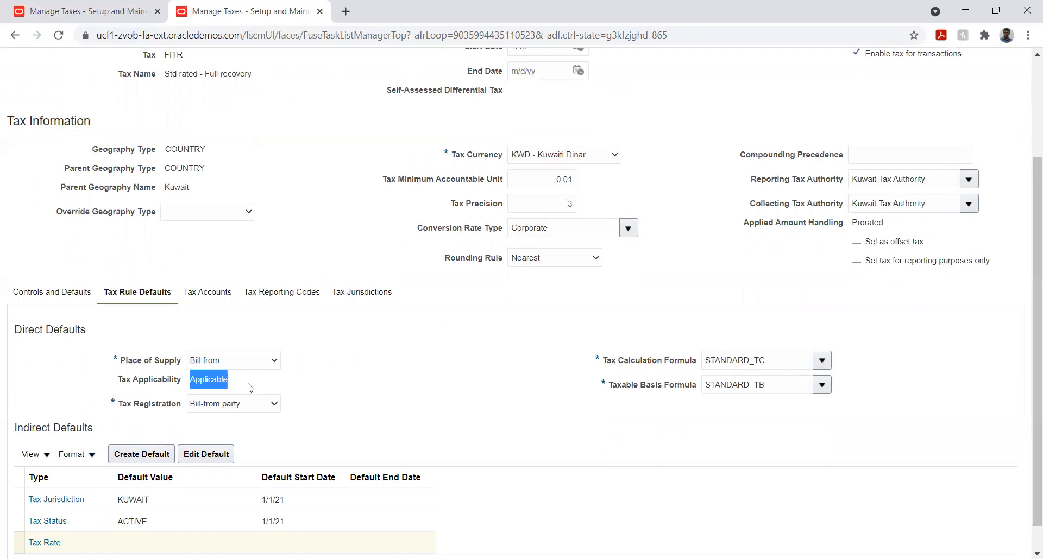
{"action": "scroll", "coordinate": [842, 220], "scroll_direction": "up", "scroll_amount": 3}
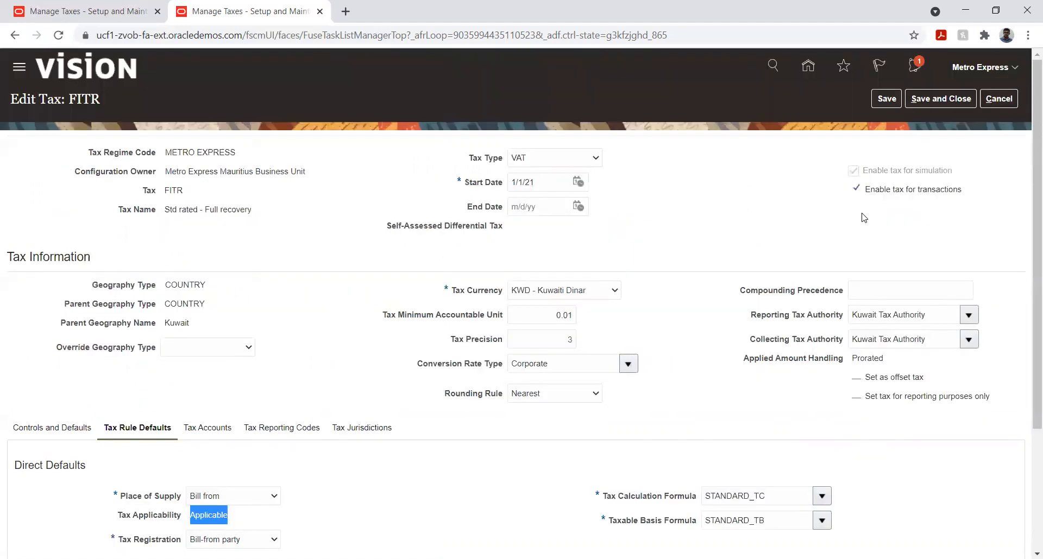
{"action": "left_click", "coordinate": [886, 190]}
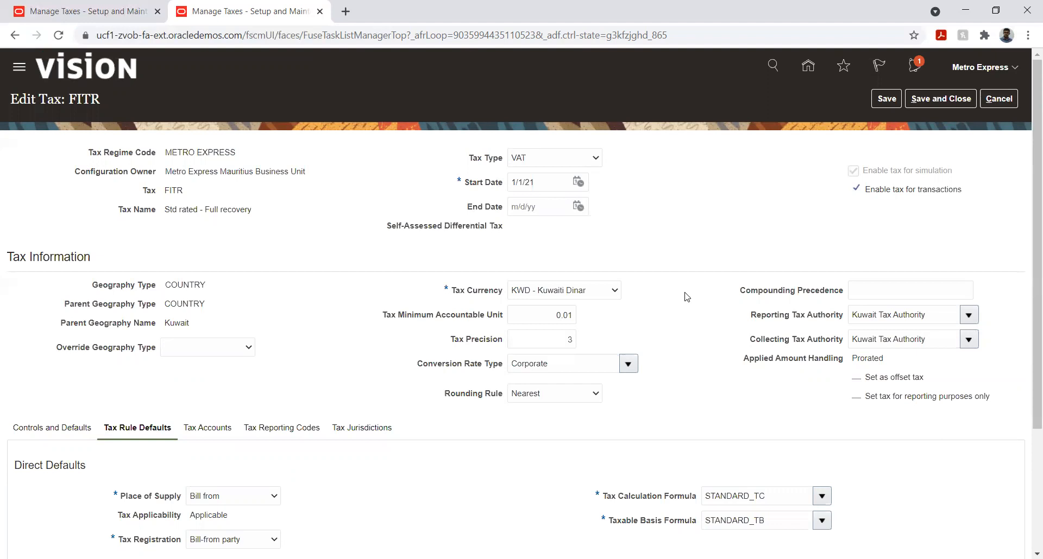
{"action": "scroll", "coordinate": [252, 516], "scroll_direction": "down", "scroll_amount": 1}
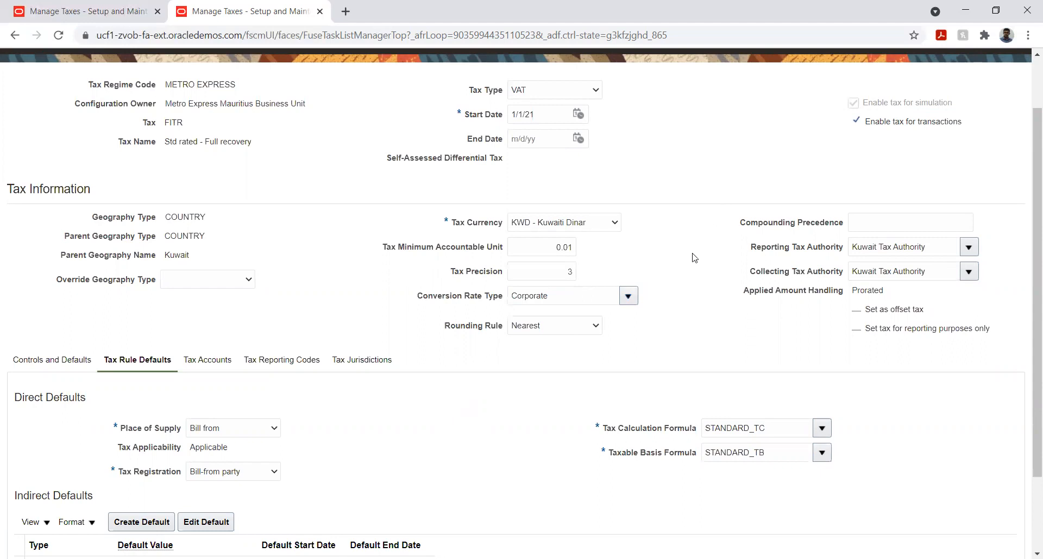
{"action": "scroll", "coordinate": [618, 340], "scroll_direction": "down", "scroll_amount": 1}
{"action": "scroll", "coordinate": [618, 340], "scroll_direction": "down", "scroll_amount": 2}
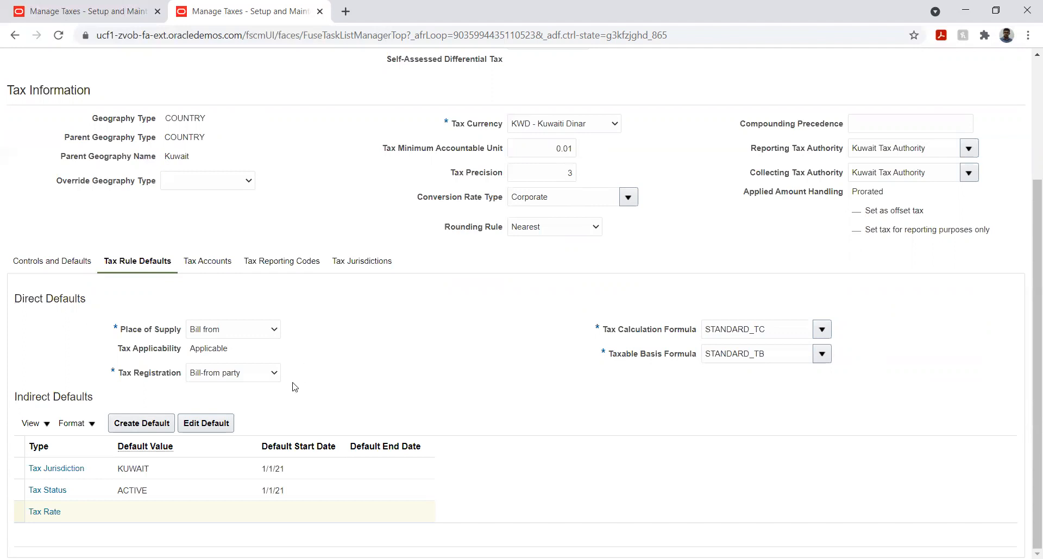
{"action": "left_click", "coordinate": [166, 516]}
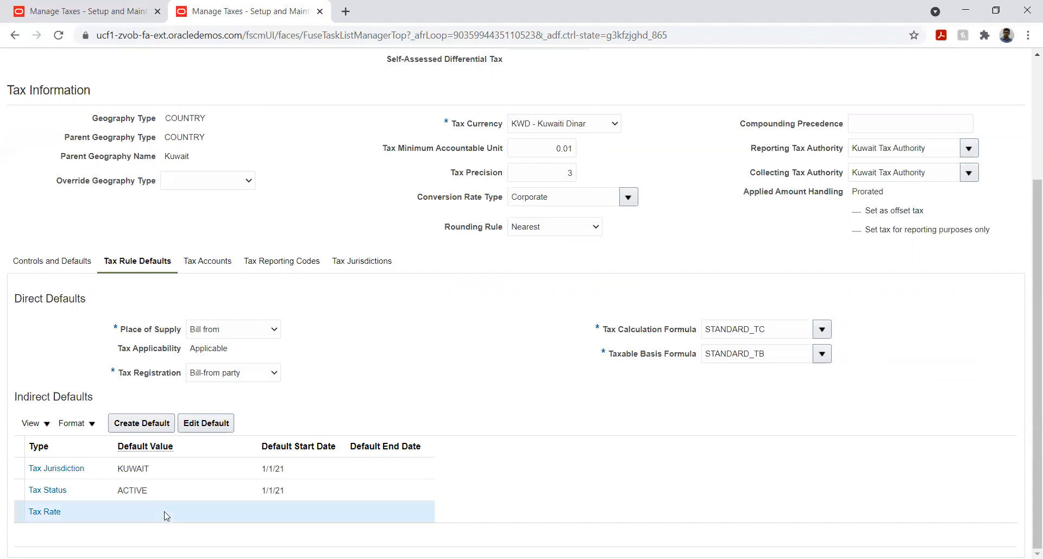
{"action": "double_click", "coordinate": [133, 512]}
{"action": "left_click", "coordinate": [359, 356]}
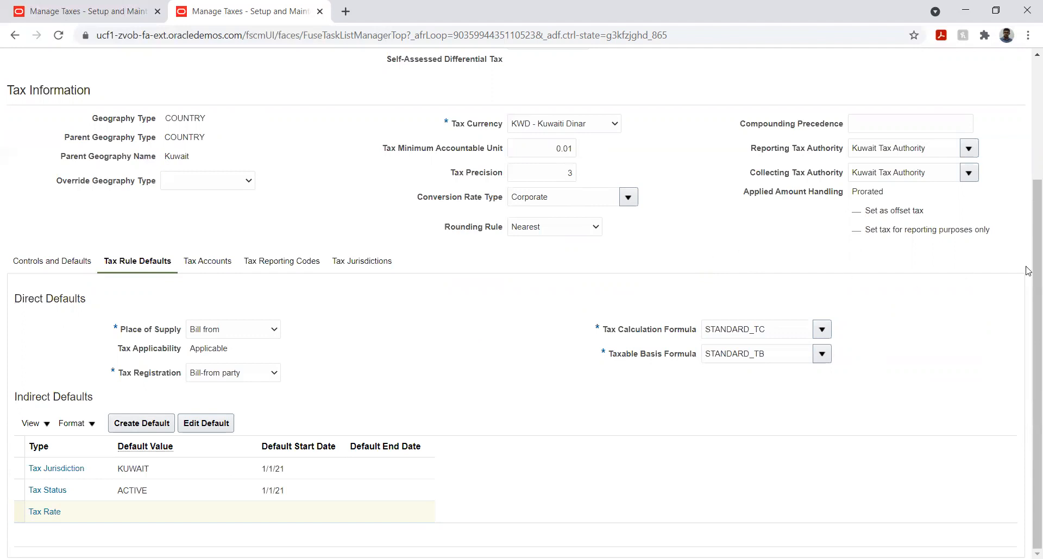
- Save and close the FITR tax, and finish managing taxes to return to the implementation project's task list
{"action": "scroll", "coordinate": [1028, 271], "scroll_direction": "up", "scroll_amount": 3}
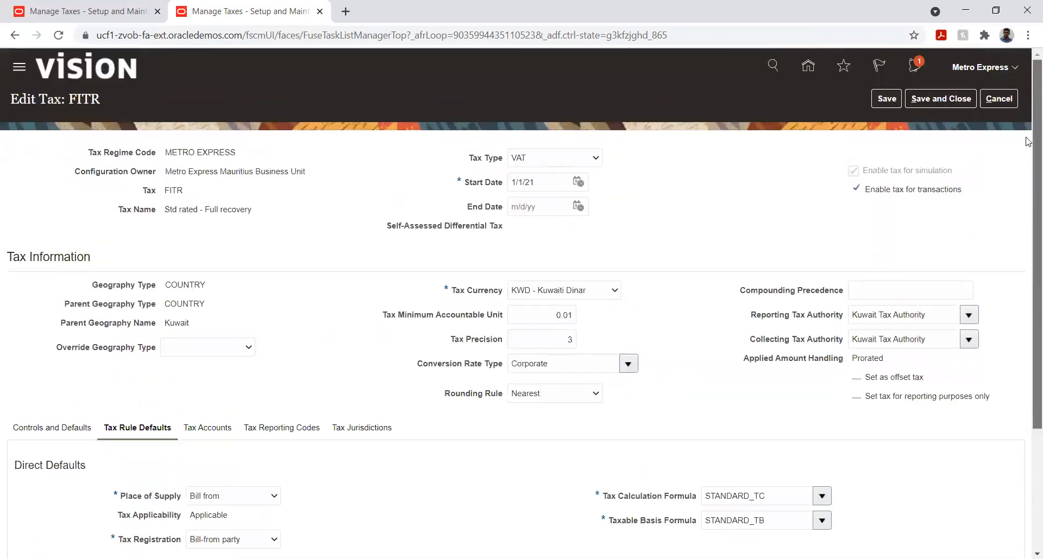
{"action": "left_click", "coordinate": [925, 101]}
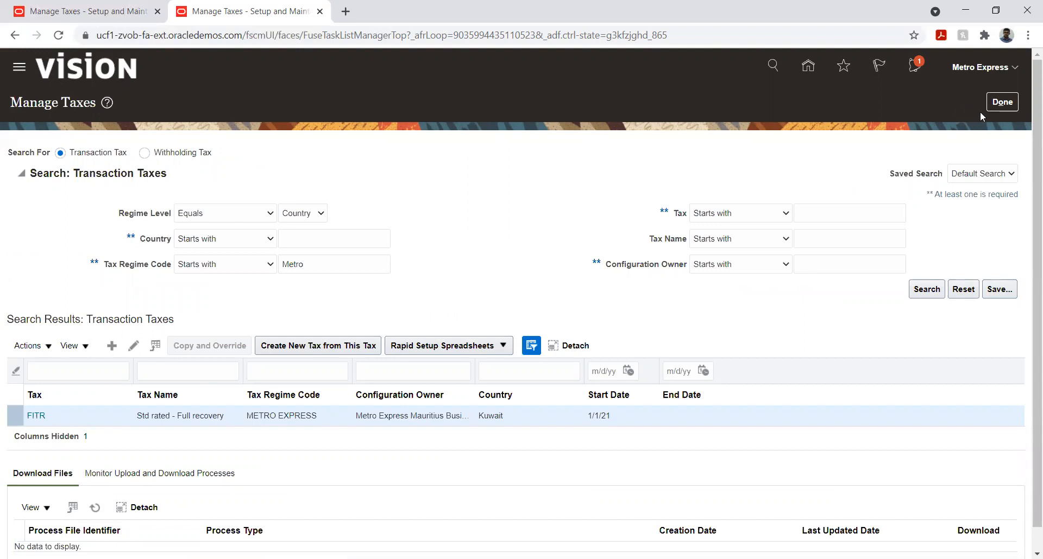
{"action": "left_click", "coordinate": [1003, 102]}
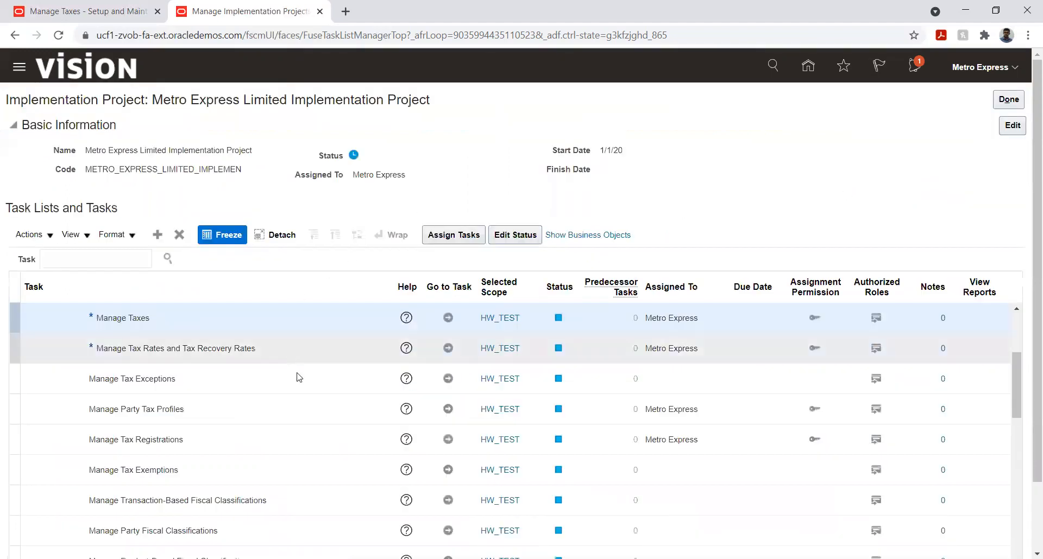
- Expand the Define Advanced Tax Configuration tasks and go to the Manage Tax Determining Factor Sets task to create a new set
{"action": "scroll", "coordinate": [304, 371], "scroll_direction": "down", "scroll_amount": 3}
{"action": "scroll", "coordinate": [304, 371], "scroll_direction": "down", "scroll_amount": 5}
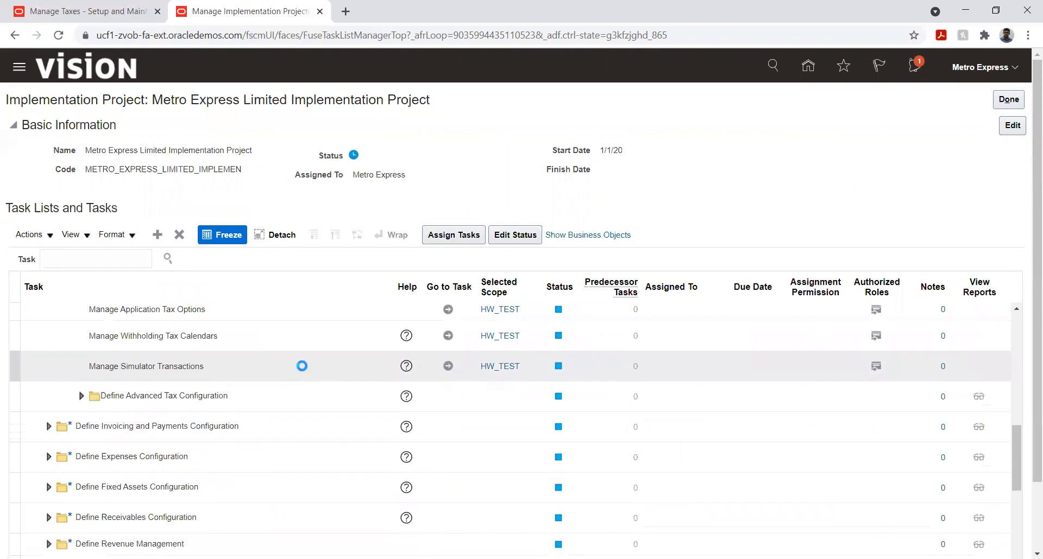
{"action": "scroll", "coordinate": [303, 364], "scroll_direction": "down", "scroll_amount": 3}
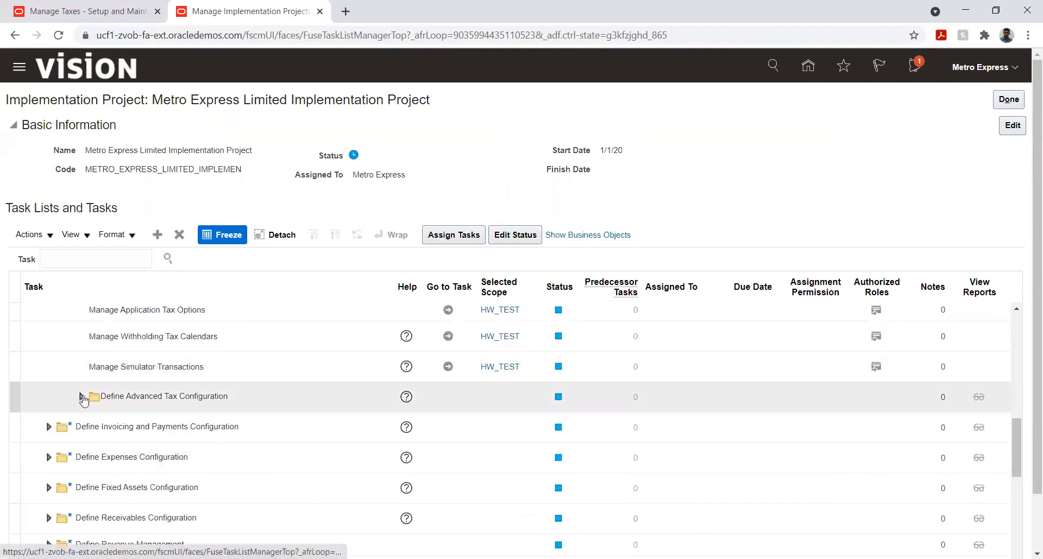
{"action": "left_click", "coordinate": [81, 397]}
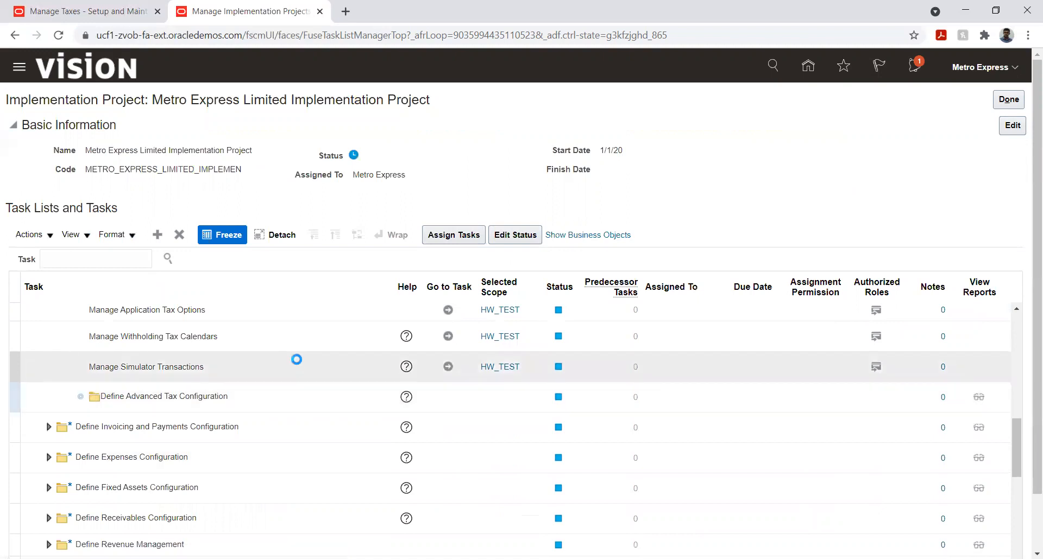
{"action": "scroll", "coordinate": [276, 372], "scroll_direction": "down", "scroll_amount": 1}
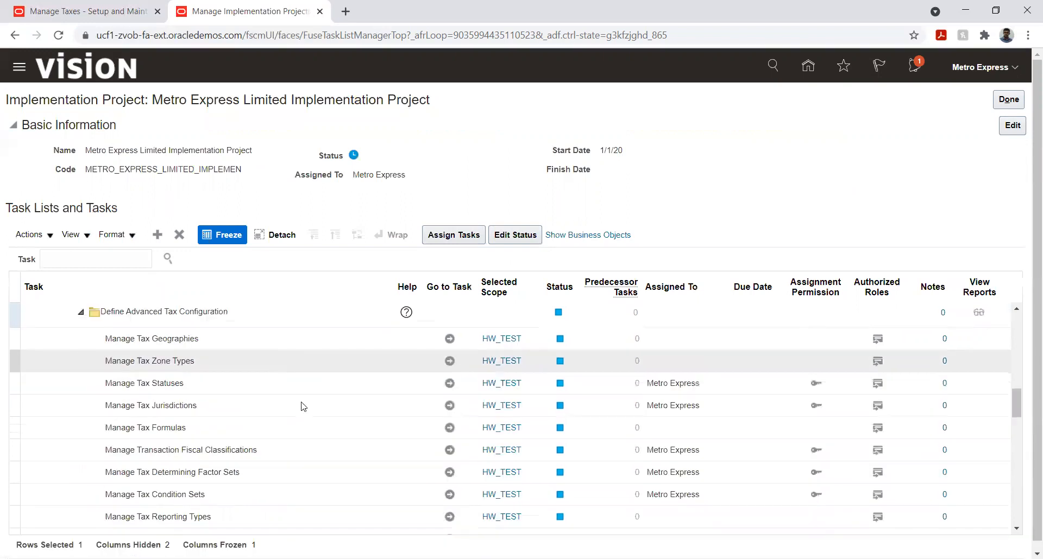
{"action": "scroll", "coordinate": [290, 382], "scroll_direction": "down", "scroll_amount": 3}
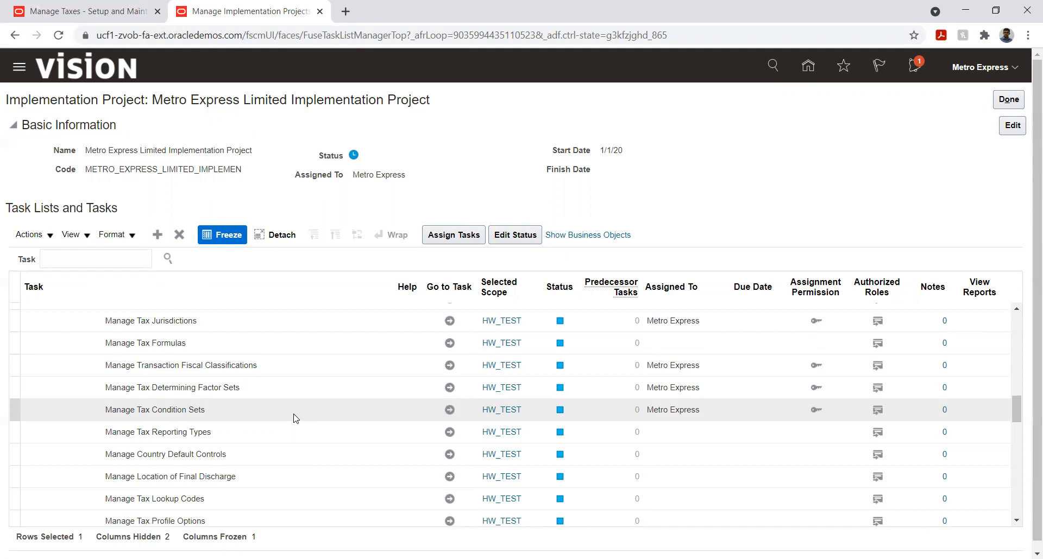
{"action": "left_click", "coordinate": [264, 389]}
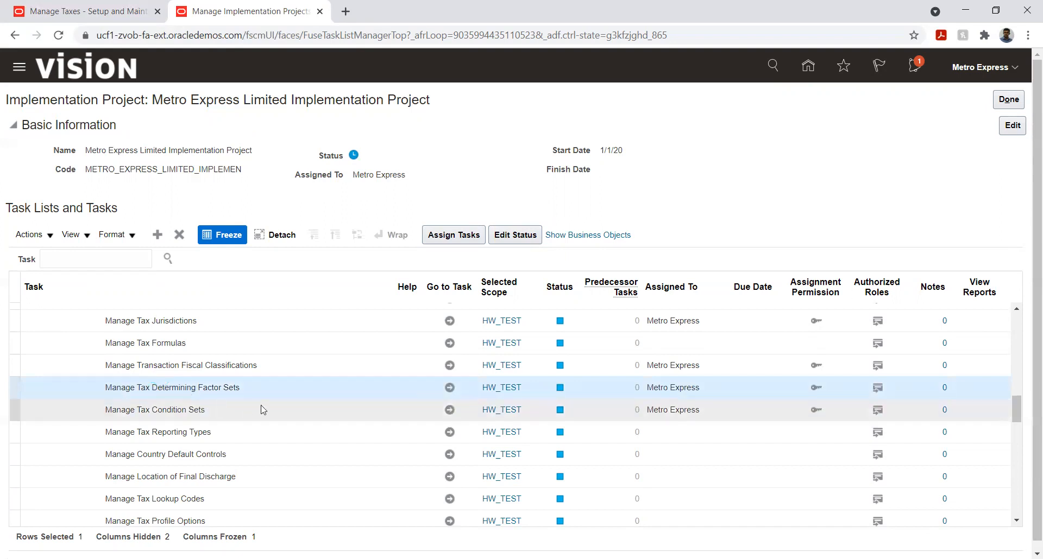
{"action": "left_click", "coordinate": [450, 388]}
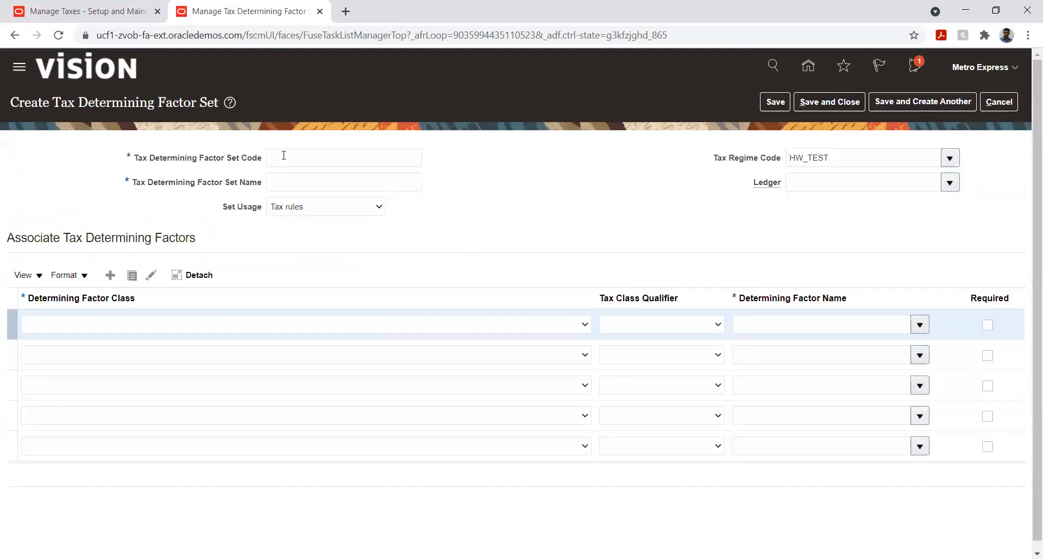
- Enter FITR as both the code and the name of the new tax determining factor set, and open its set usage choices
{"action": "left_click", "coordinate": [291, 157]}
{"action": "type", "text": "FITR"}
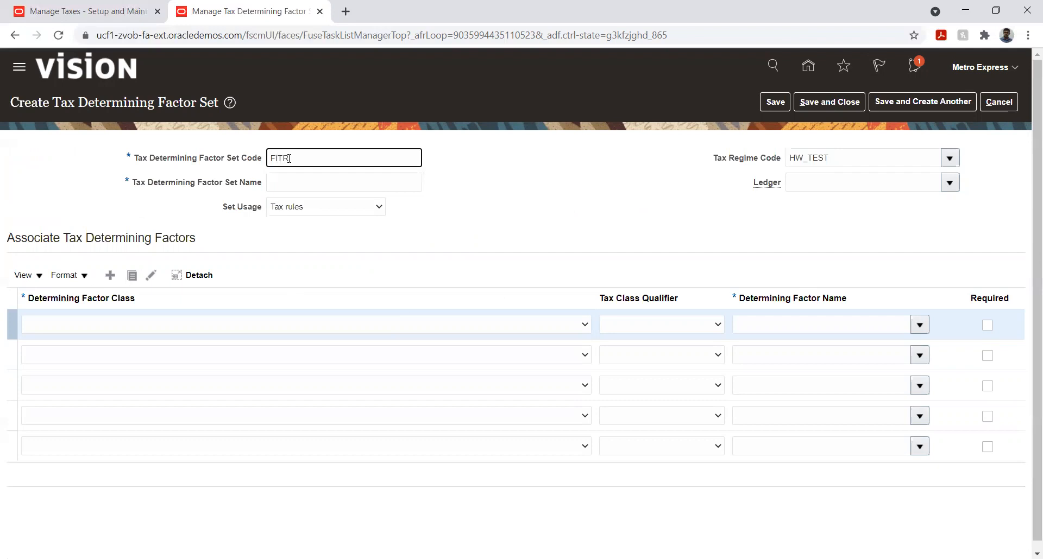
{"action": "key", "text": "Tab"}
{"action": "type", "text": "FITR"}
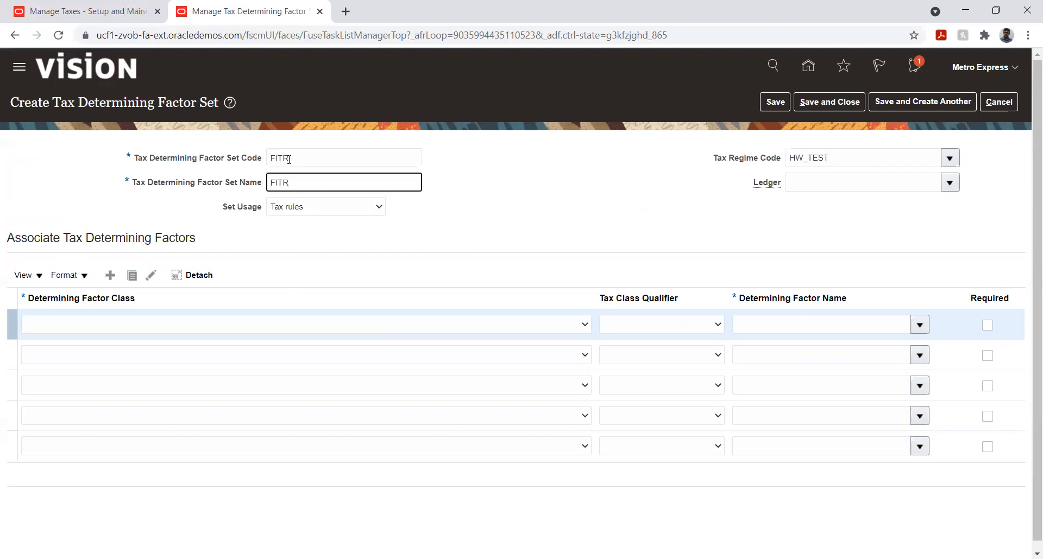
{"action": "left_click", "coordinate": [305, 208]}
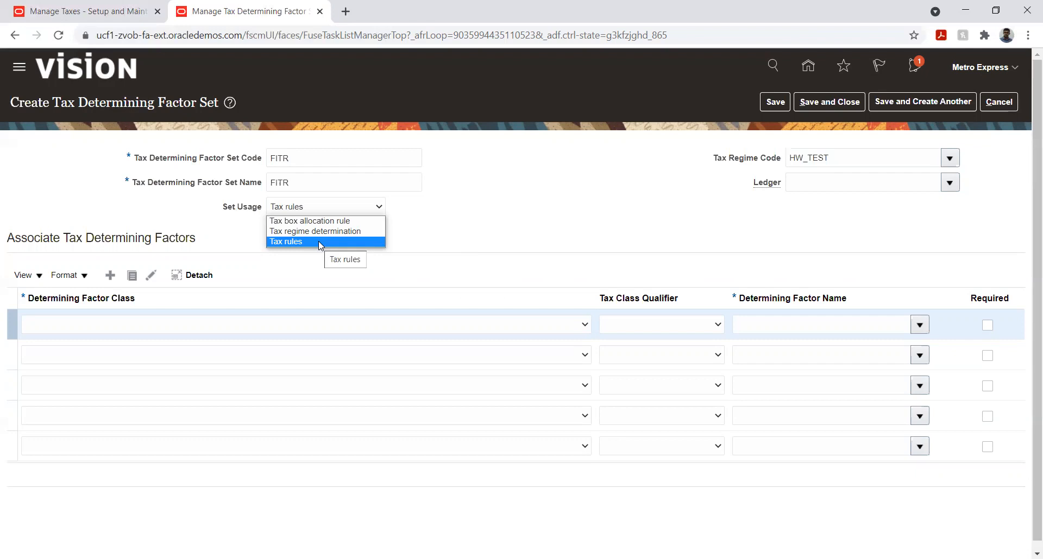
- Set the set usage to Tax rules and assign the Transaction input factor class to the first determining factor row
{"action": "left_click", "coordinate": [318, 241]}
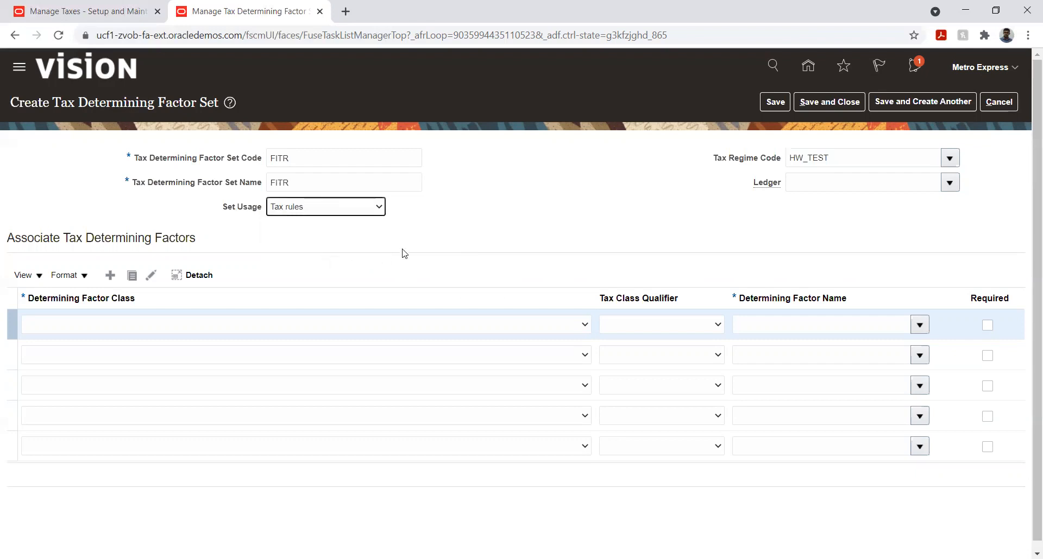
{"action": "left_click", "coordinate": [280, 326]}
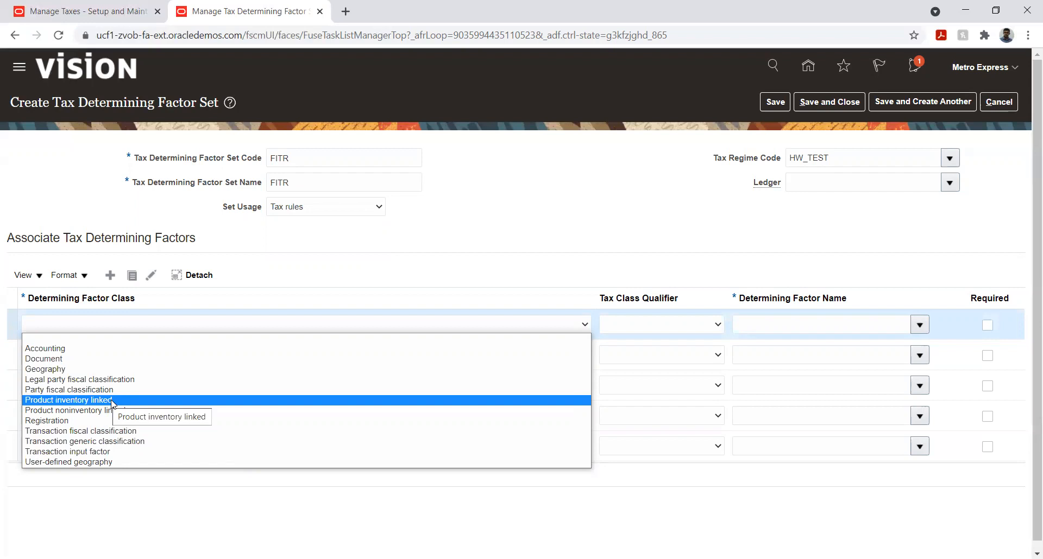
{"action": "left_click", "coordinate": [106, 453]}
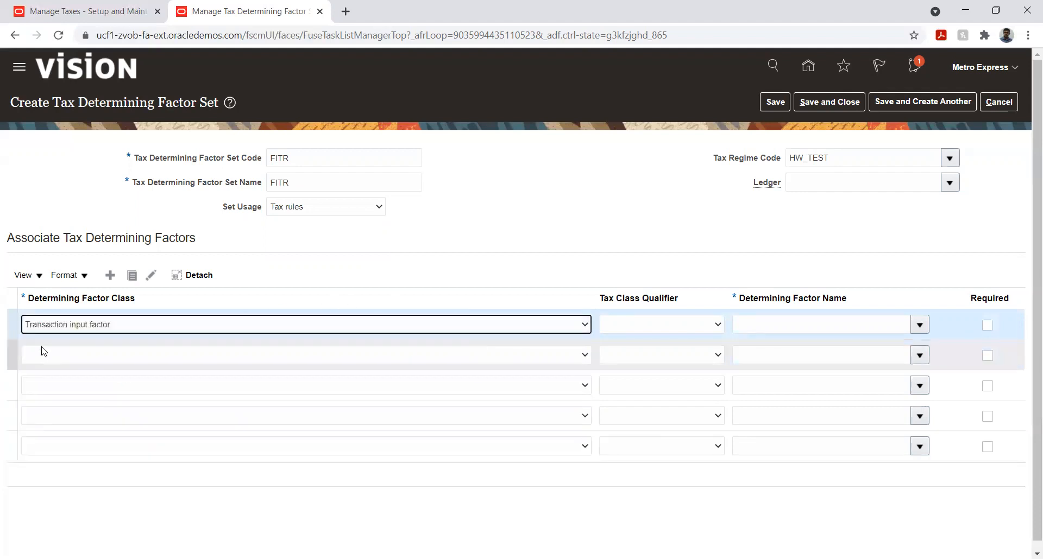
{"action": "left_click", "coordinate": [920, 327]}
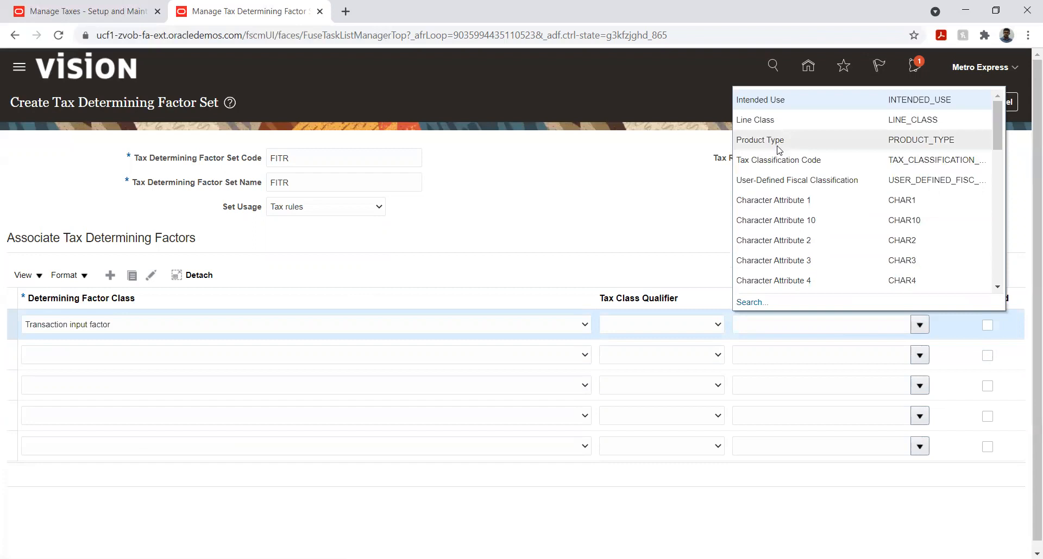
{"action": "left_click", "coordinate": [494, 216]}
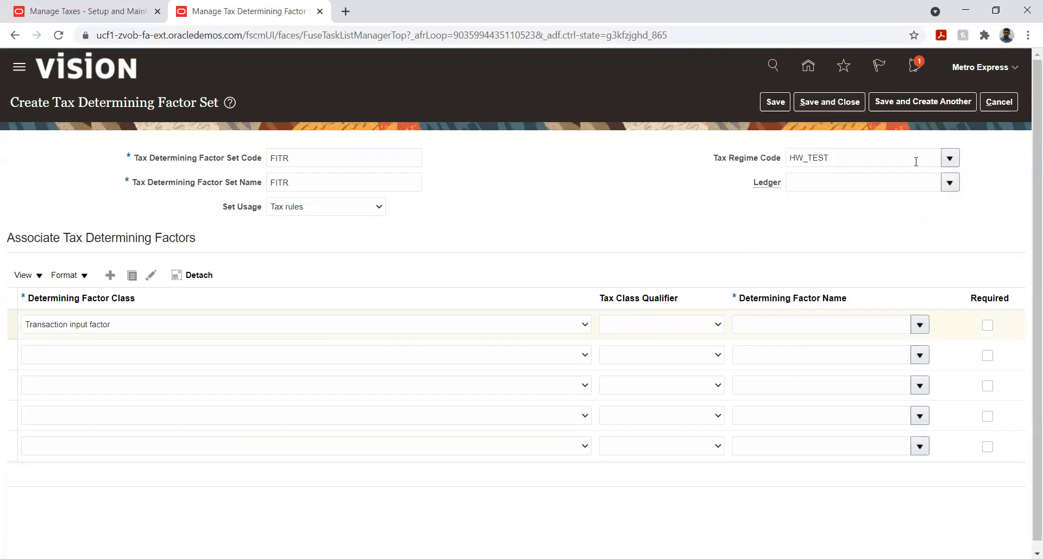
- Set the tax regime code to METRO EXPRESS and the ledger to Metro Express Mauritius PL for the determining factor set
{"action": "double_click", "coordinate": [853, 159]}
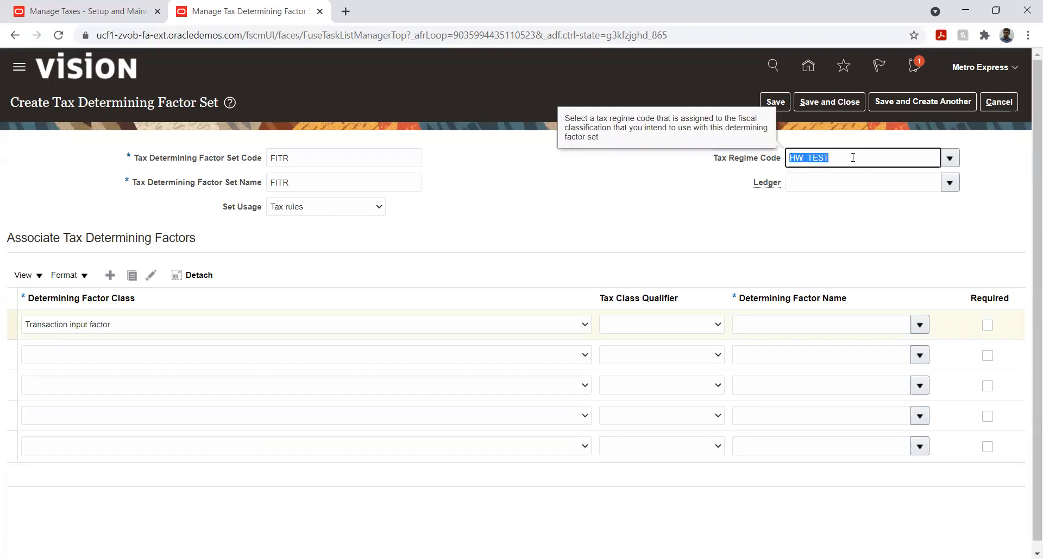
{"action": "type", "text": "Metr"}
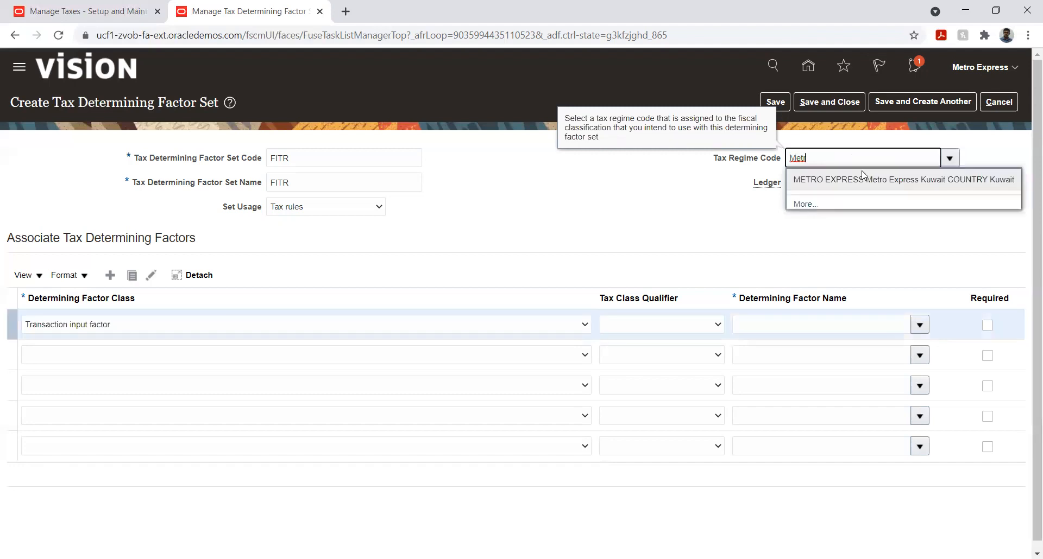
{"action": "left_click", "coordinate": [861, 183]}
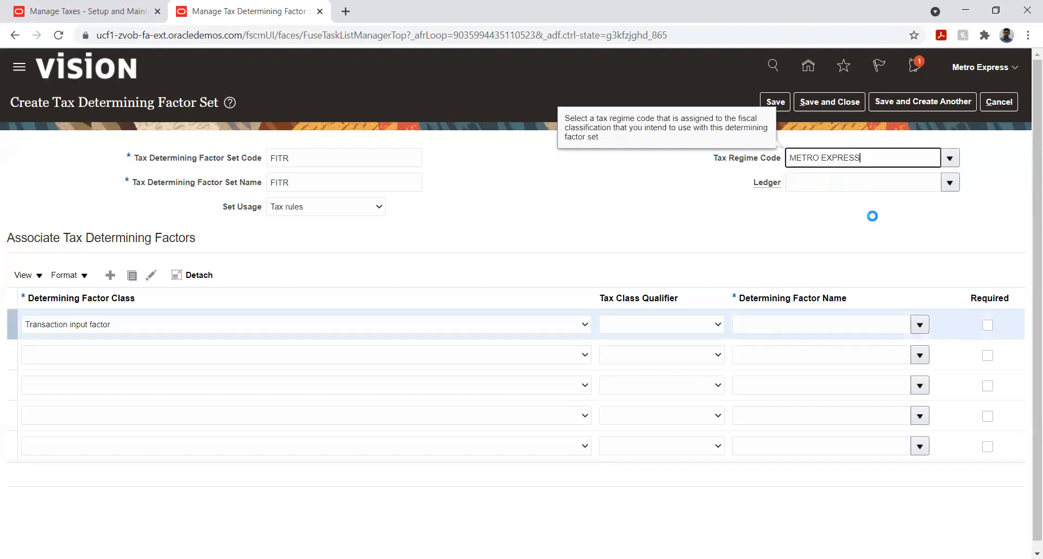
{"action": "left_click", "coordinate": [951, 184]}
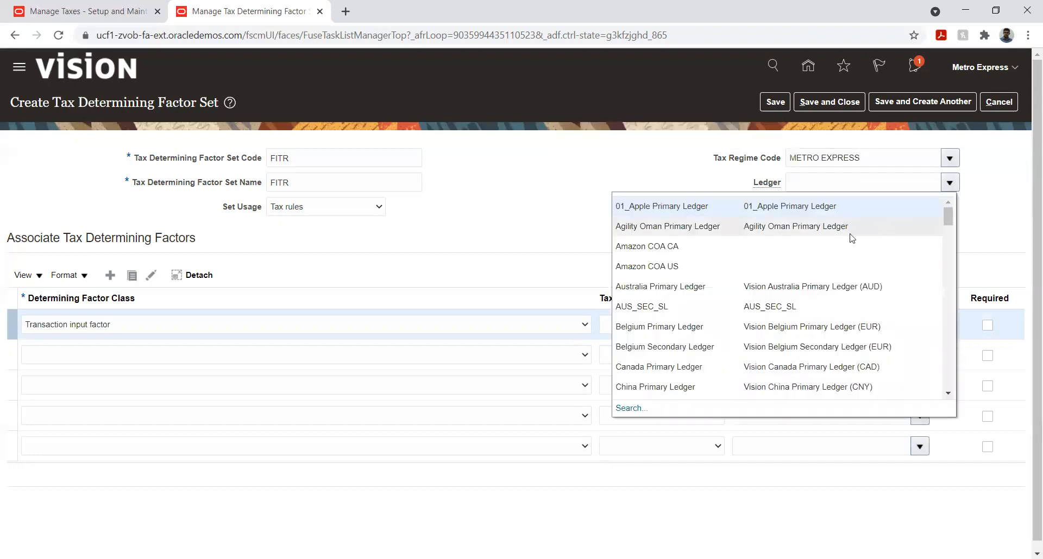
{"action": "left_click", "coordinate": [821, 185]}
{"action": "type", "text": "Met"}
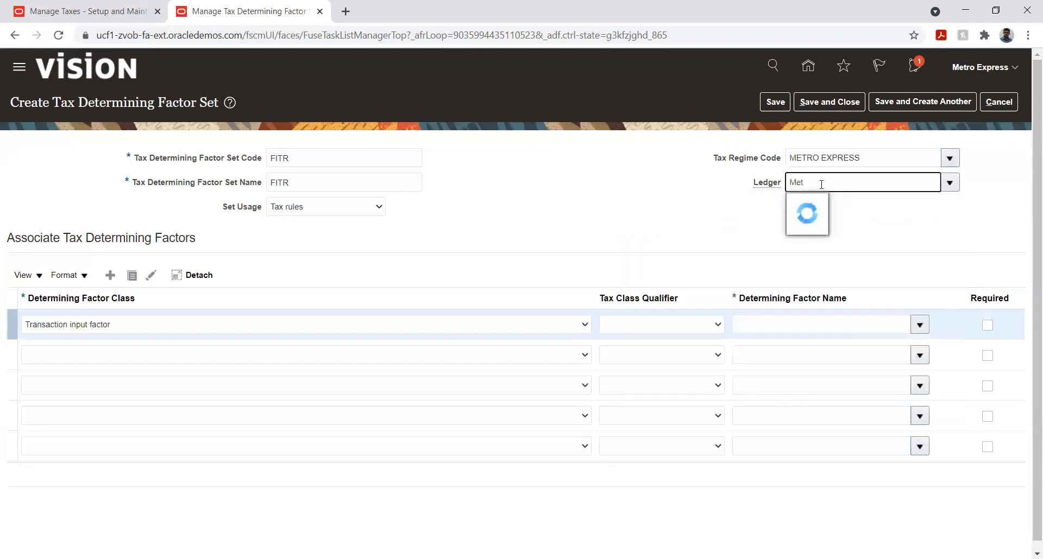
{"action": "left_click", "coordinate": [822, 208]}
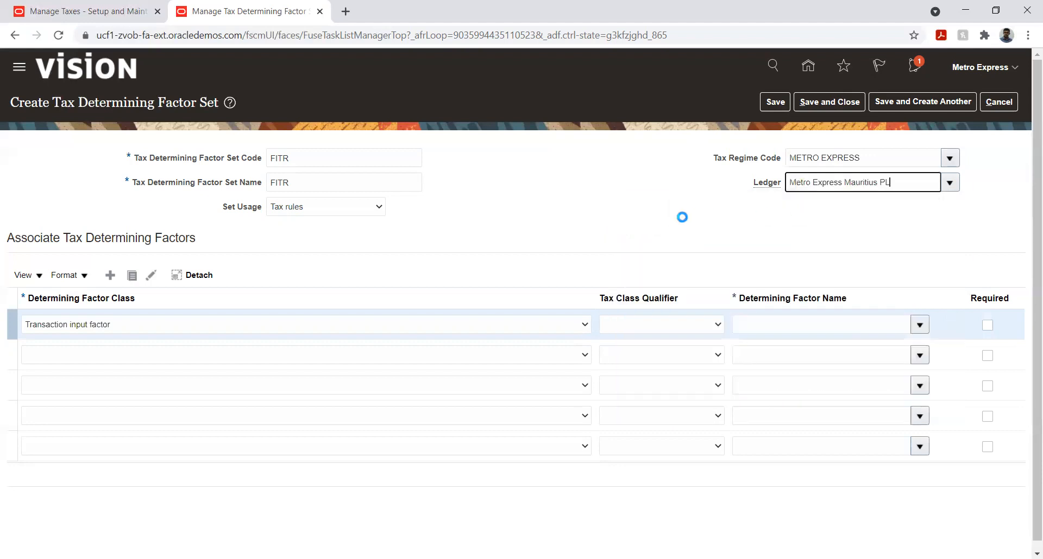
- Name the first determining factor Product Type and add a Product inventory linked factor named USER_ITEM_TYPE in the second row
{"action": "left_click", "coordinate": [920, 327]}
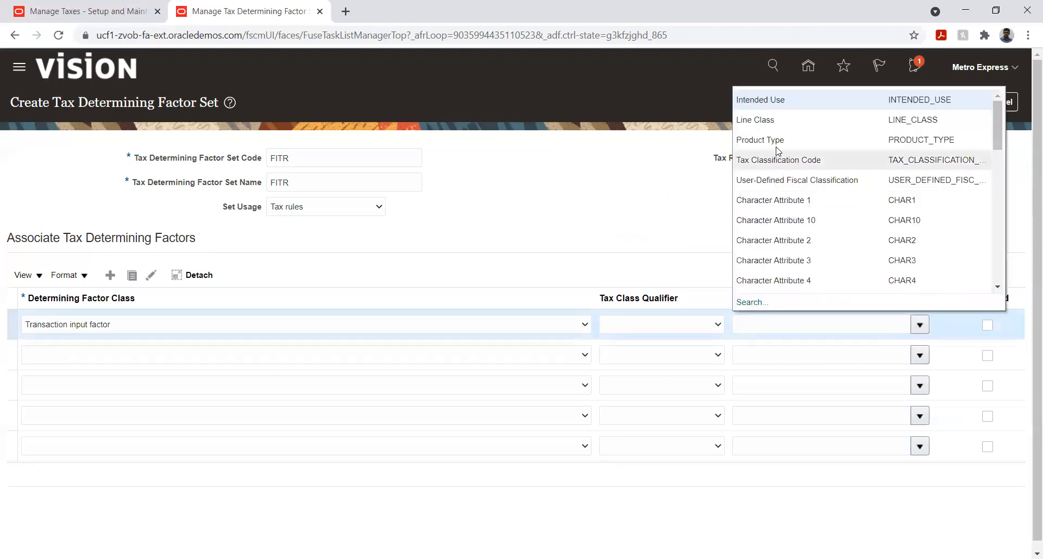
{"action": "left_click", "coordinate": [781, 143]}
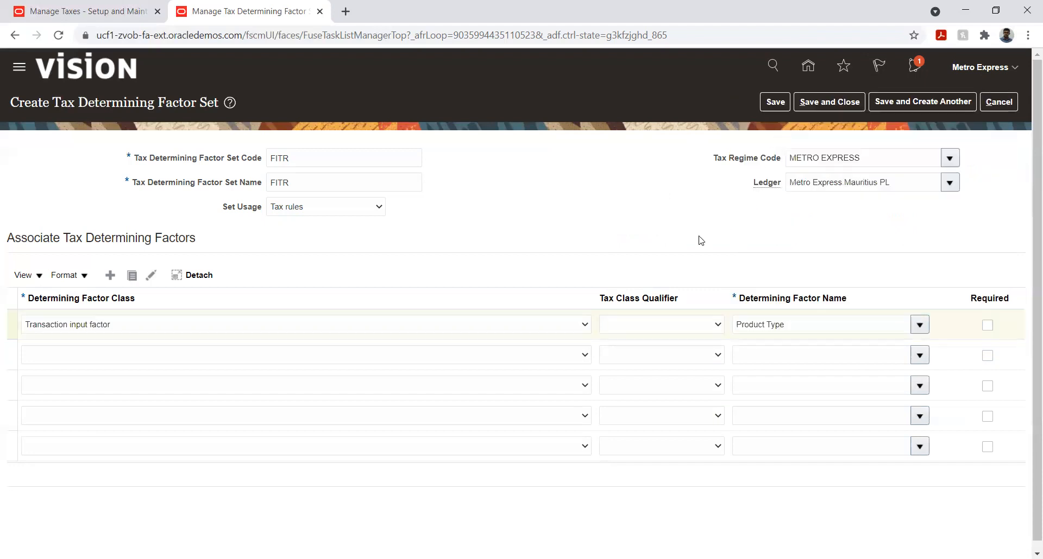
{"action": "left_click", "coordinate": [111, 354]}
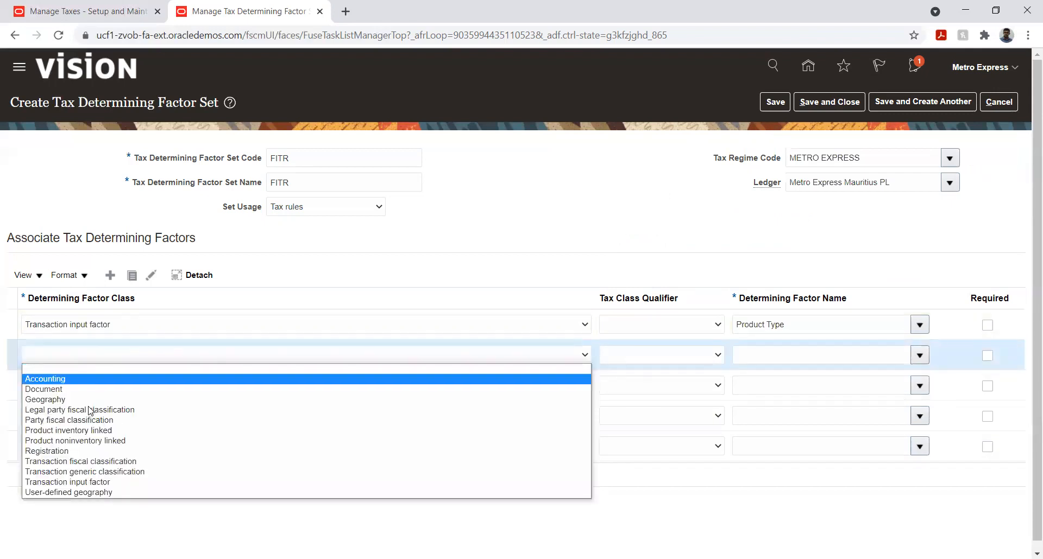
{"action": "left_click", "coordinate": [96, 430]}
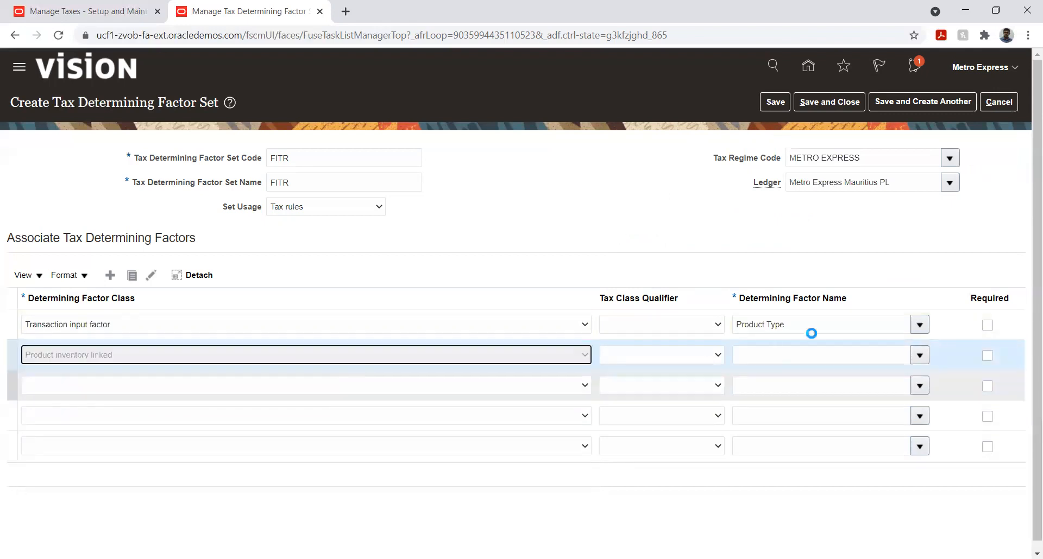
{"action": "left_click", "coordinate": [921, 356]}
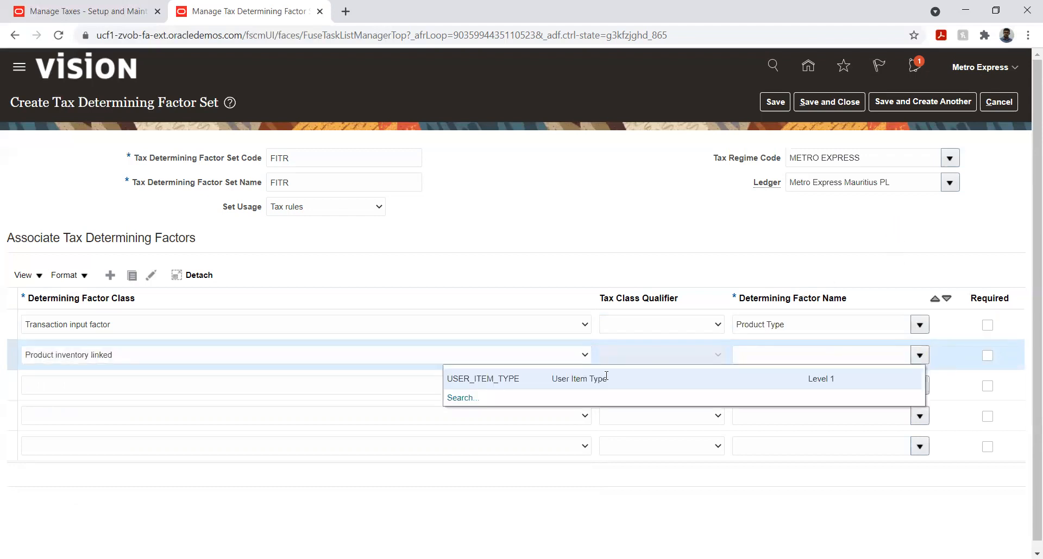
{"action": "left_click", "coordinate": [546, 379]}
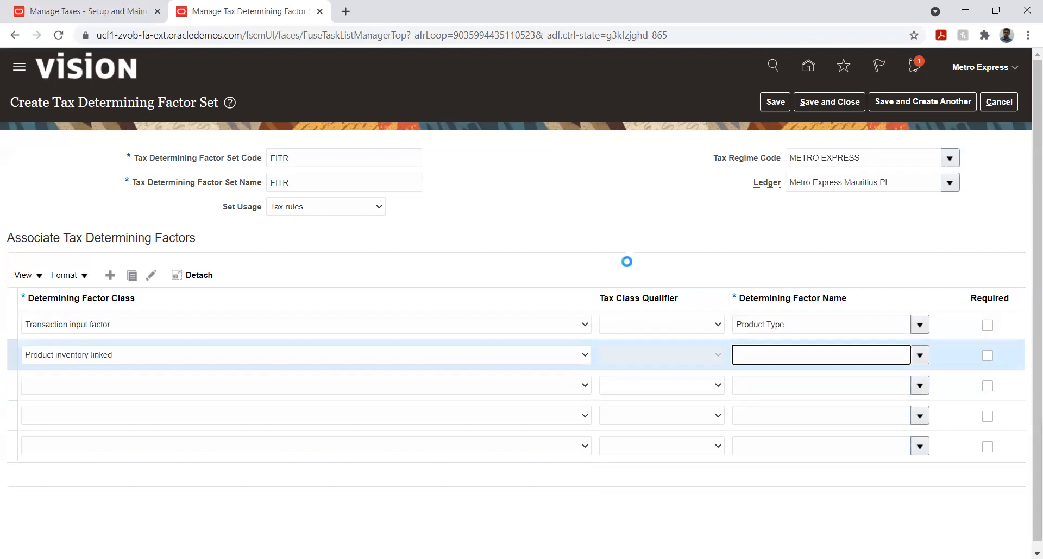
{"action": "left_click", "coordinate": [174, 389]}
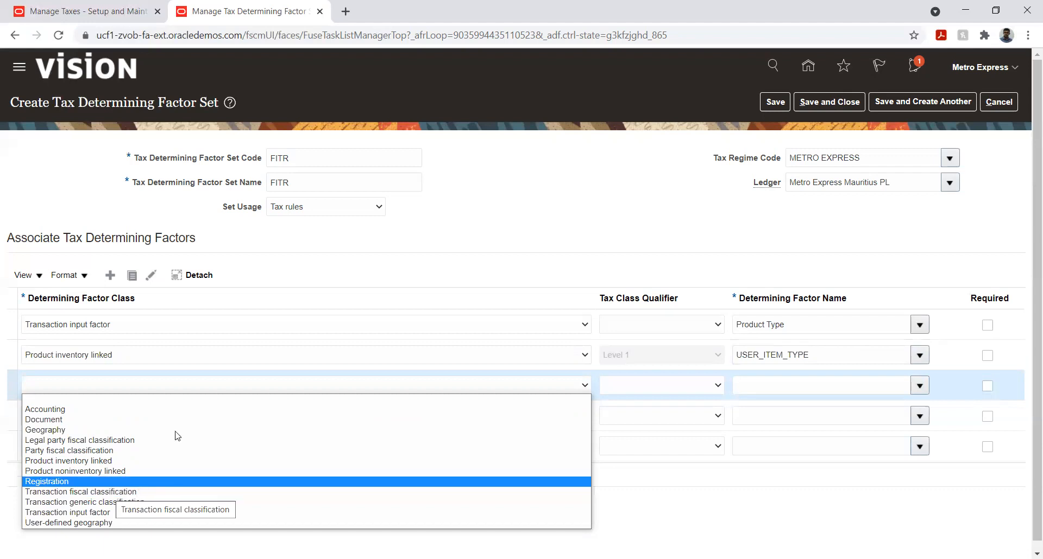
{"action": "left_click", "coordinate": [448, 225]}
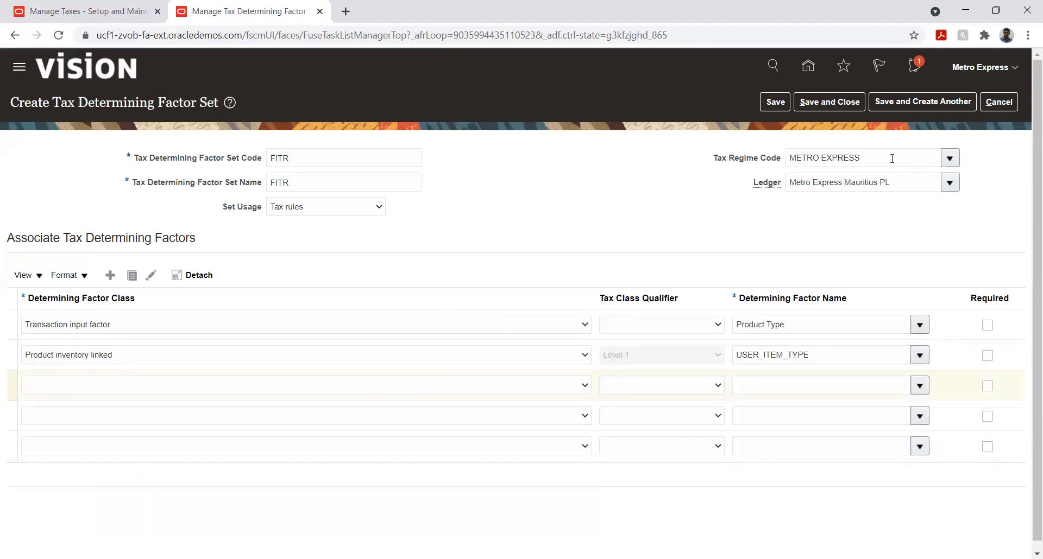
- Save and close the FITR determining factor set, then go to the Manage Tax Condition Sets task in the implementation project
{"action": "left_click", "coordinate": [780, 104]}
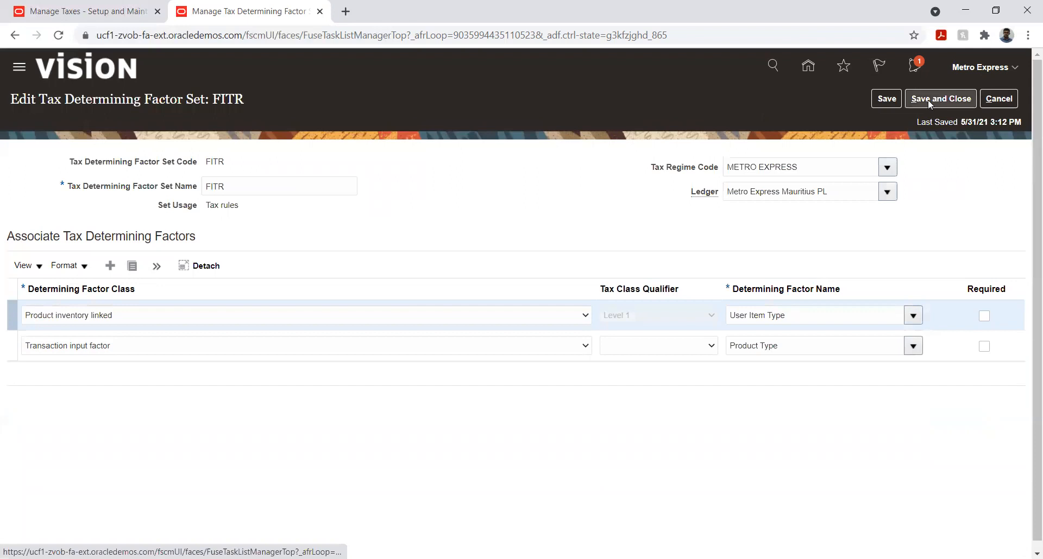
{"action": "left_click", "coordinate": [928, 99]}
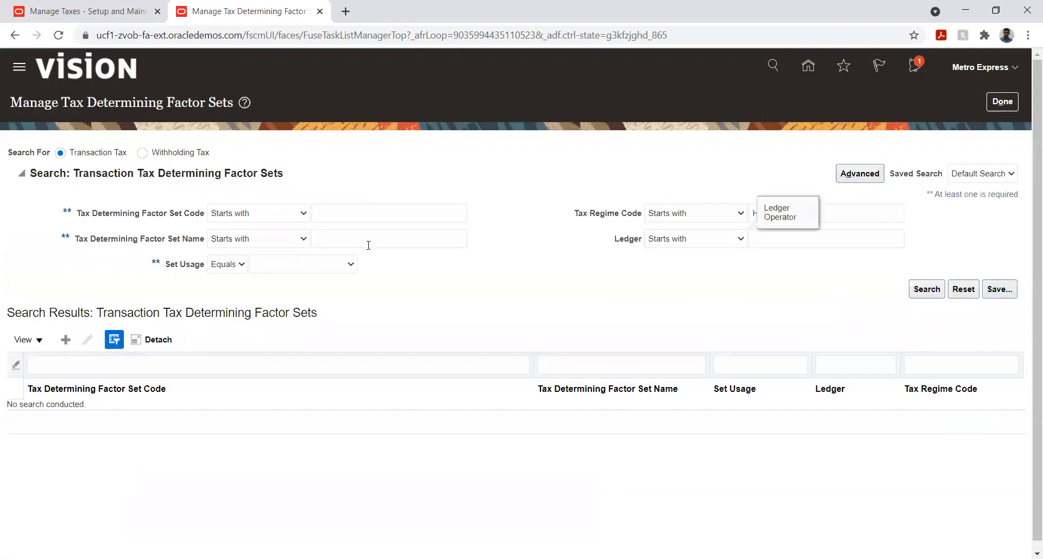
{"action": "left_click", "coordinate": [998, 105]}
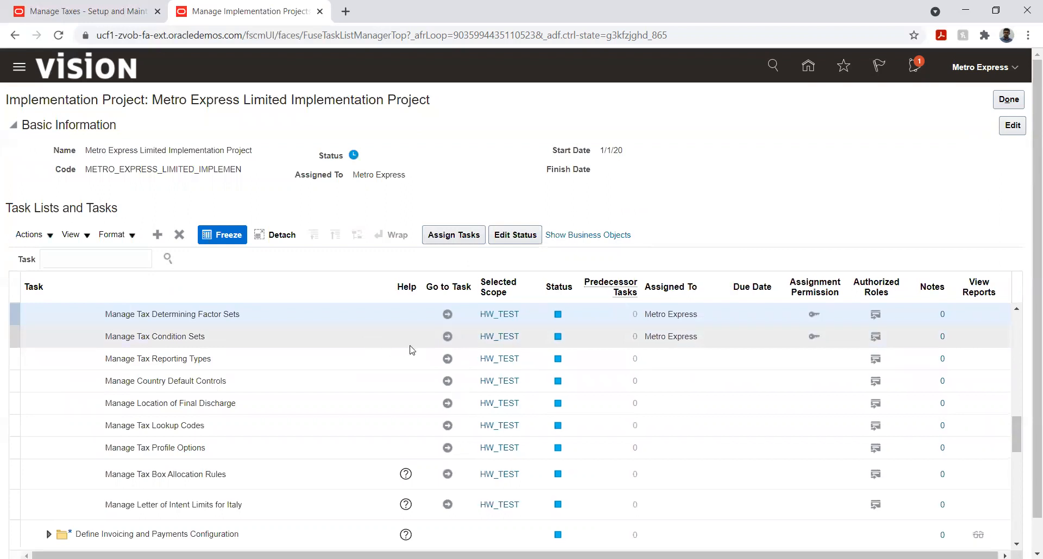
{"action": "left_click", "coordinate": [447, 336]}
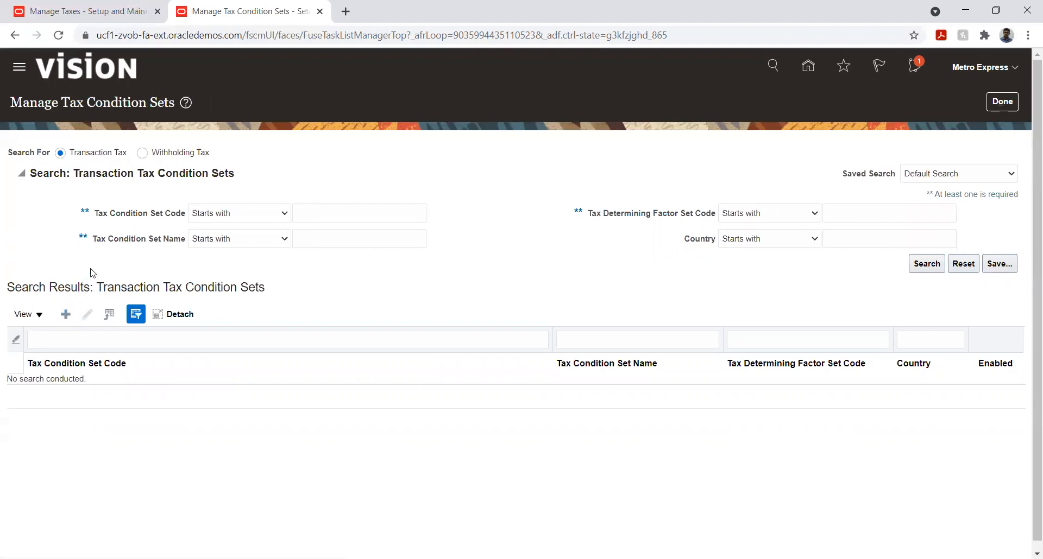
- Create a new tax condition set with FITR as both its code and name
{"action": "left_click", "coordinate": [287, 163]}
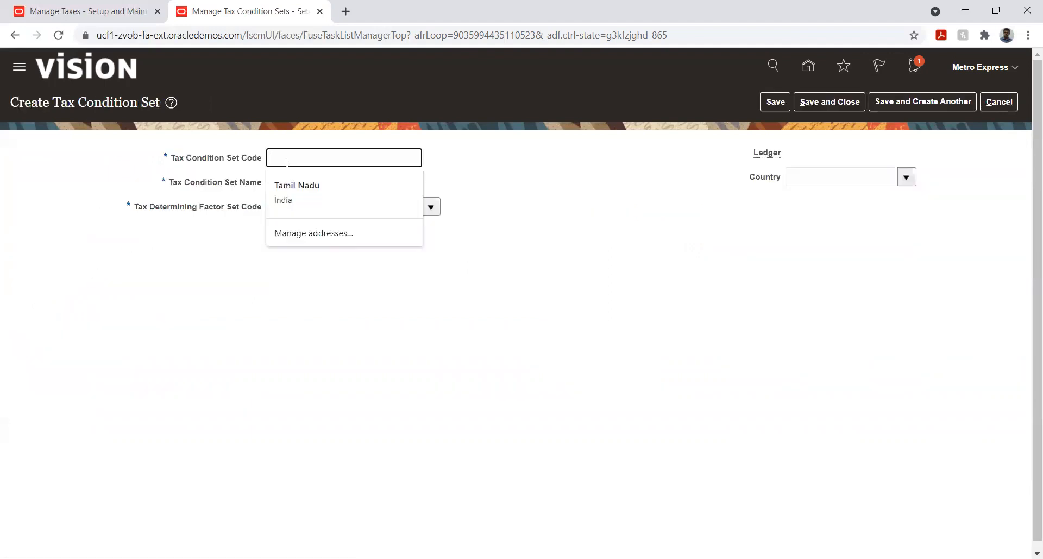
{"action": "type", "text": "IF"}
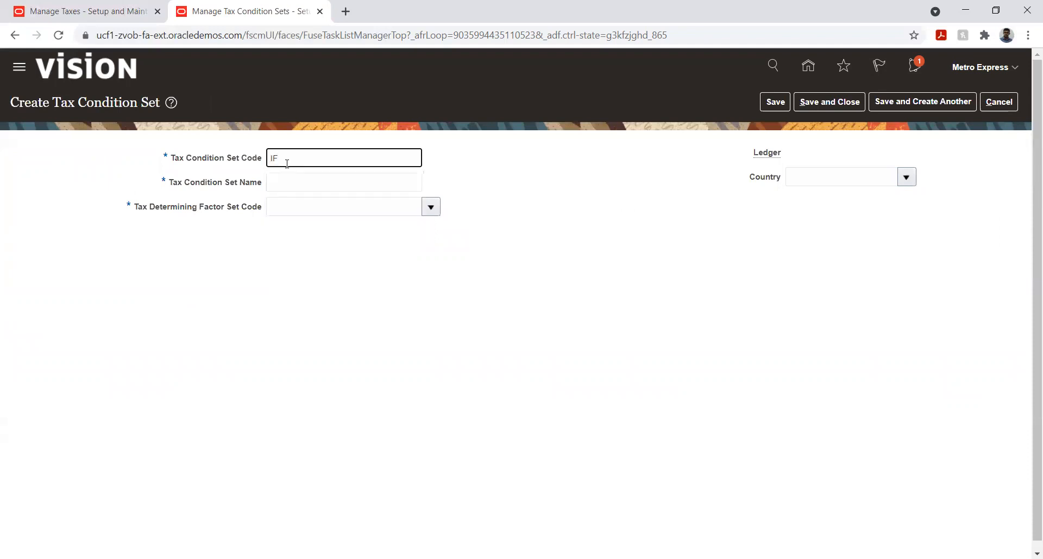
{"action": "type", "text": "T"}
{"action": "key", "text": "alt+Tab"}
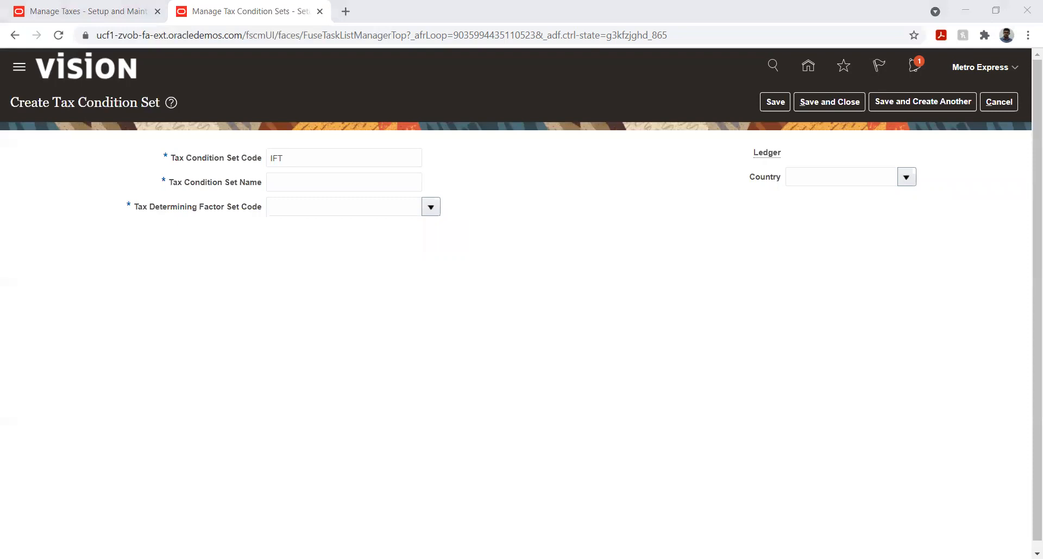
{"action": "left_click", "coordinate": [342, 159]}
{"action": "key", "text": "ctrl+a"}
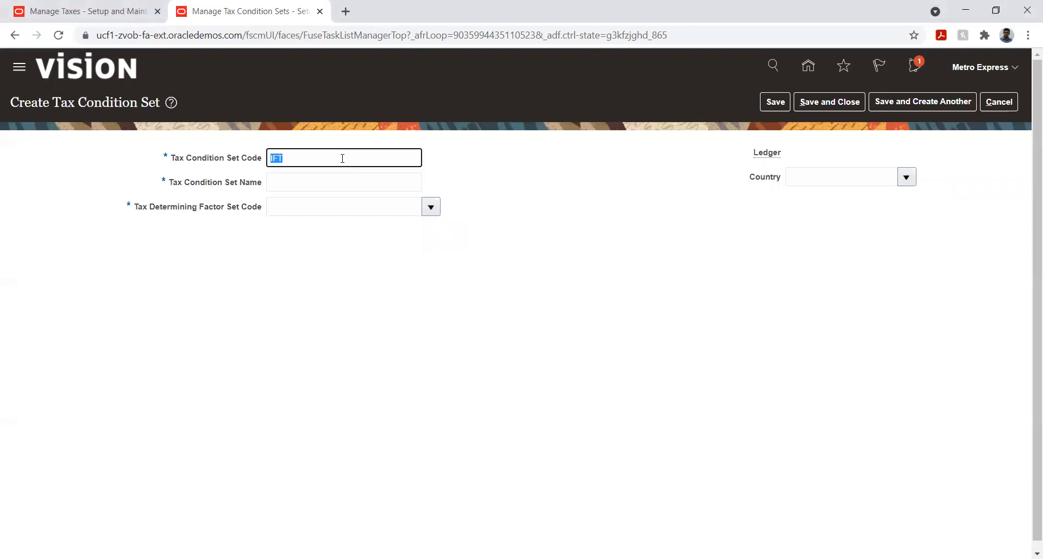
{"action": "type", "text": "FITR"}
{"action": "key", "text": "ctrl+a"}
{"action": "key", "text": "ctrl+c"}
{"action": "left_click", "coordinate": [340, 184]}
{"action": "key", "text": "ctrl+v"}
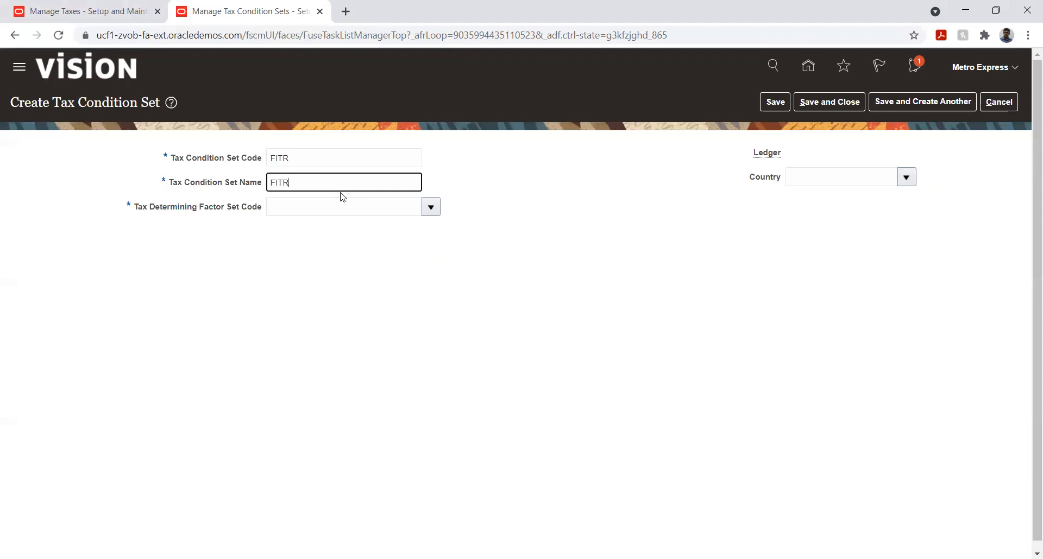
- Assign the FITR tax determining factor set to the new tax condition set
{"action": "left_click", "coordinate": [431, 214]}
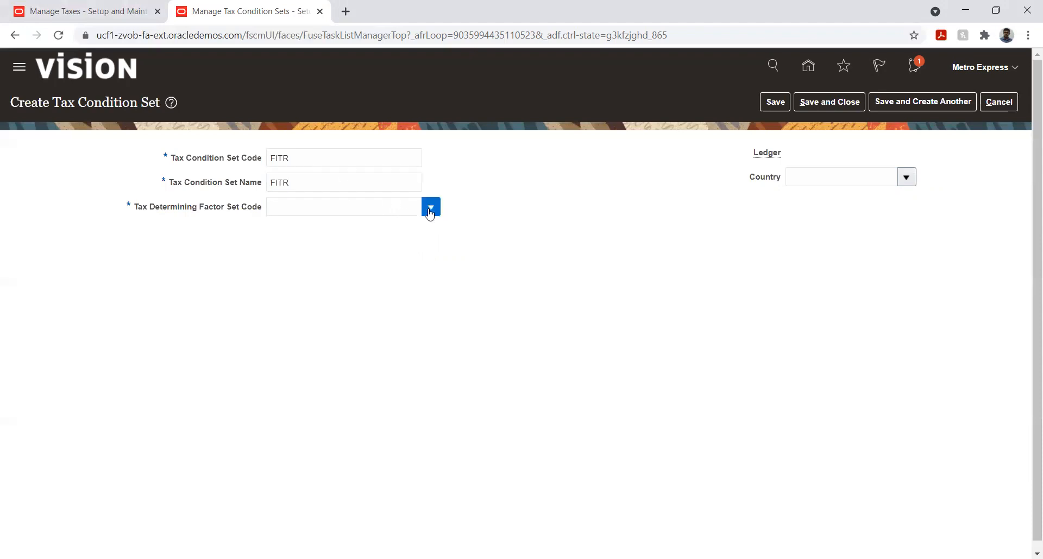
{"action": "left_click", "coordinate": [387, 207]}
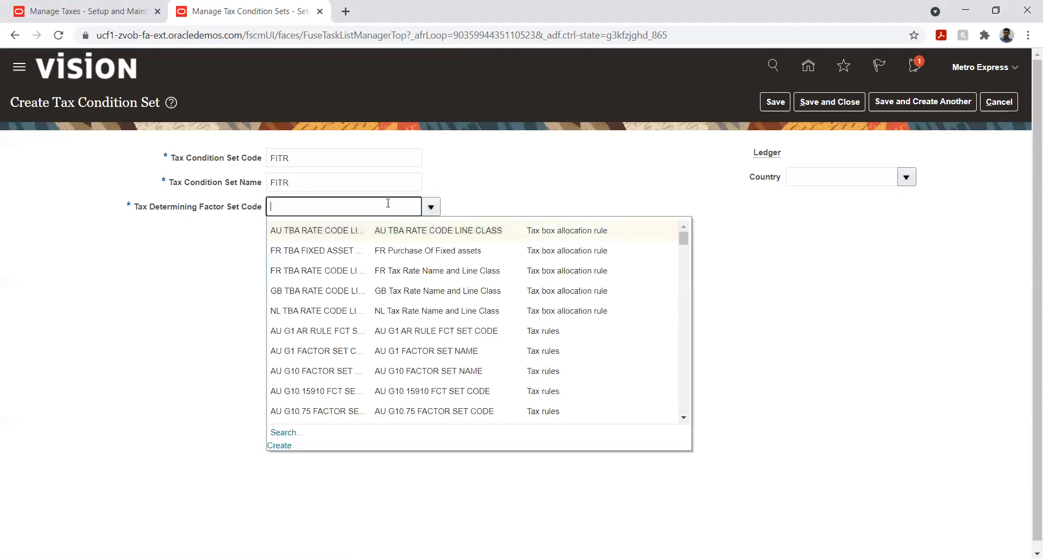
{"action": "type", "text": "FI"}
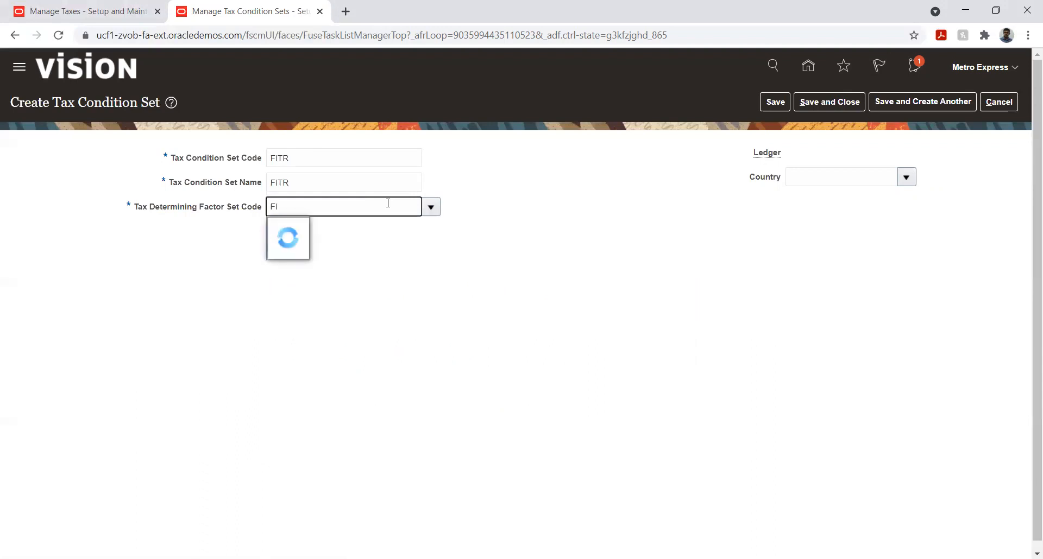
{"action": "left_click", "coordinate": [356, 230]}
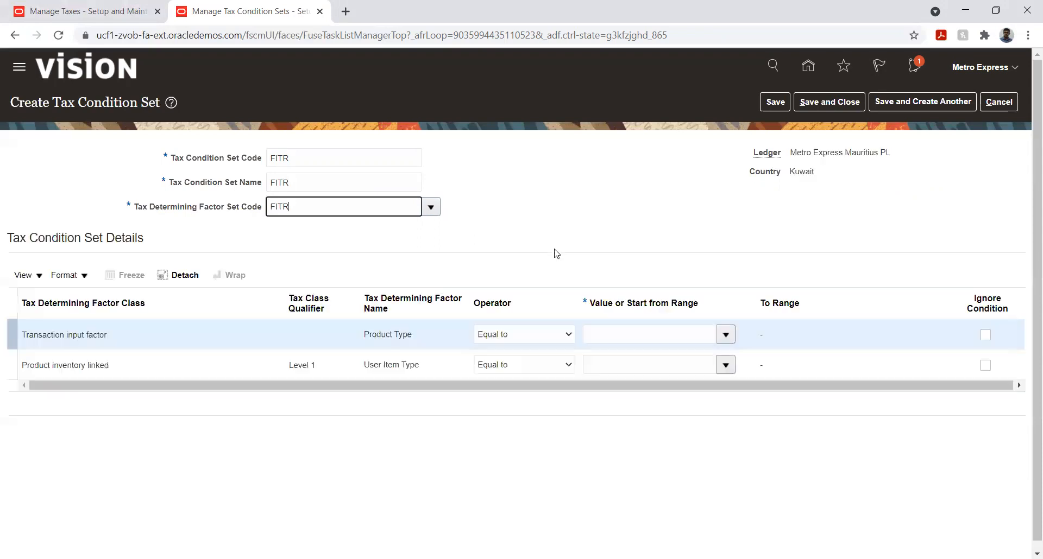
- Set the condition values to SERVICES for Product Type and FG for User Item Type
{"action": "left_click", "coordinate": [505, 235]}
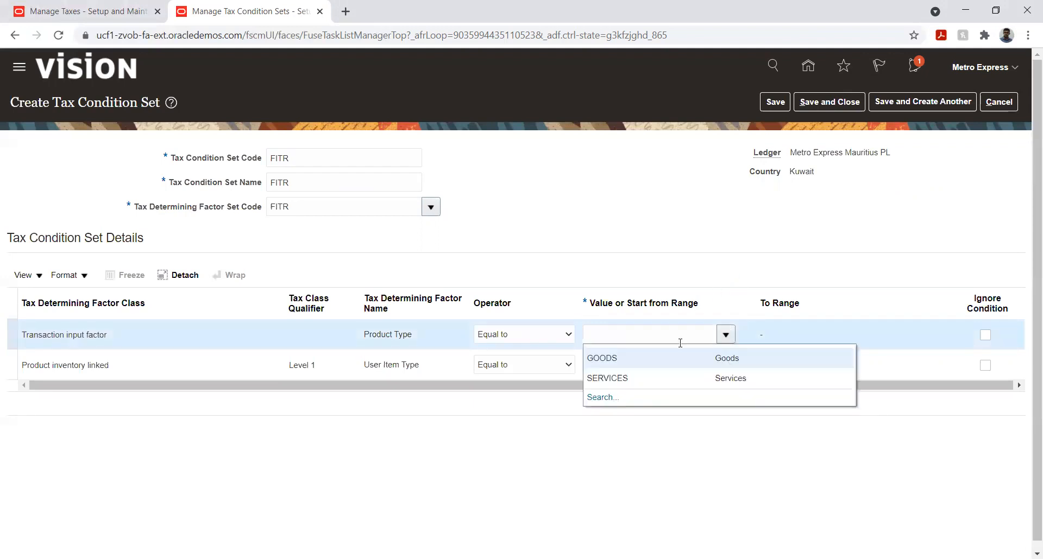
{"action": "left_click", "coordinate": [629, 380]}
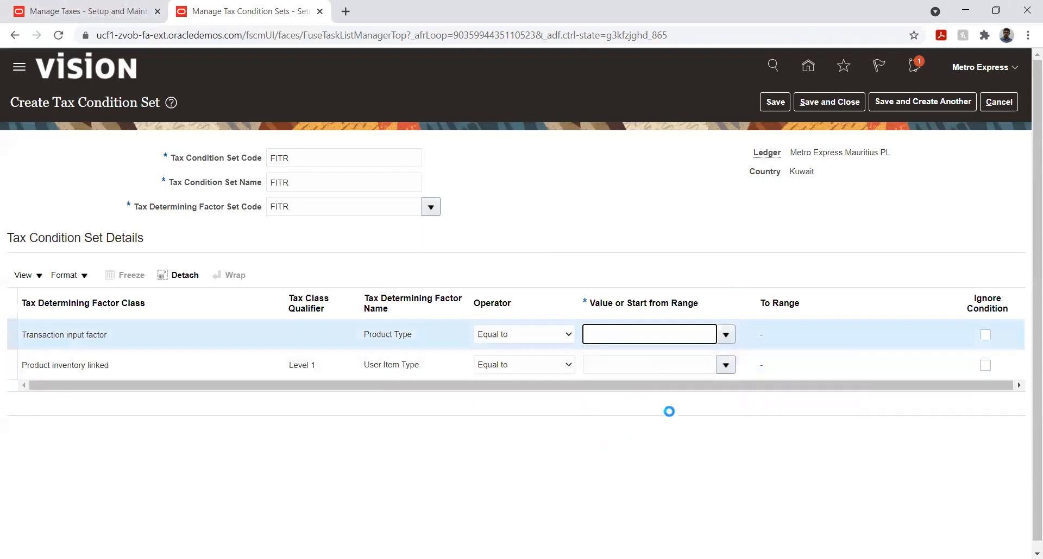
{"action": "left_click", "coordinate": [725, 365]}
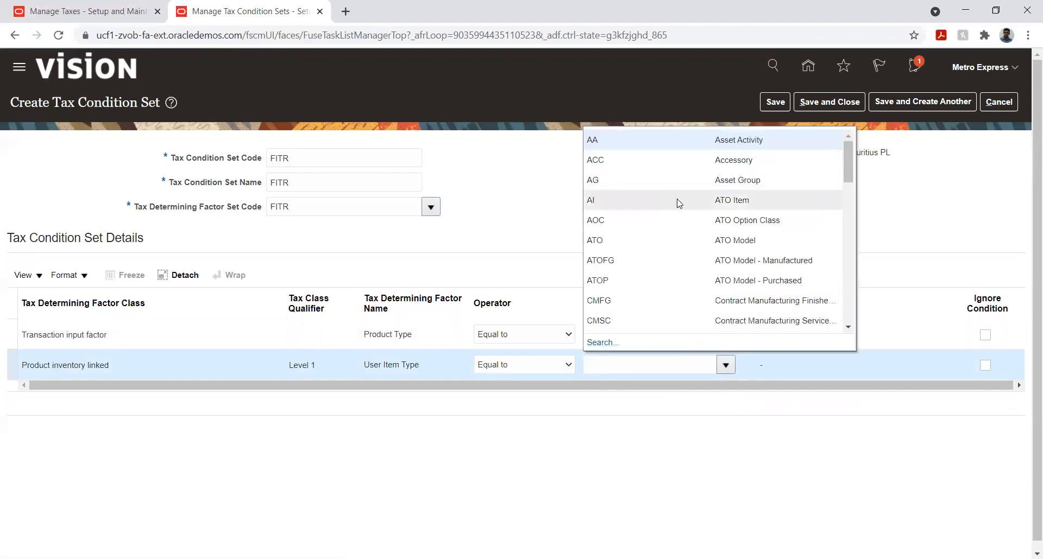
{"action": "scroll", "coordinate": [678, 203], "scroll_direction": "down", "scroll_amount": 3}
{"action": "scroll", "coordinate": [678, 204], "scroll_direction": "down", "scroll_amount": 2}
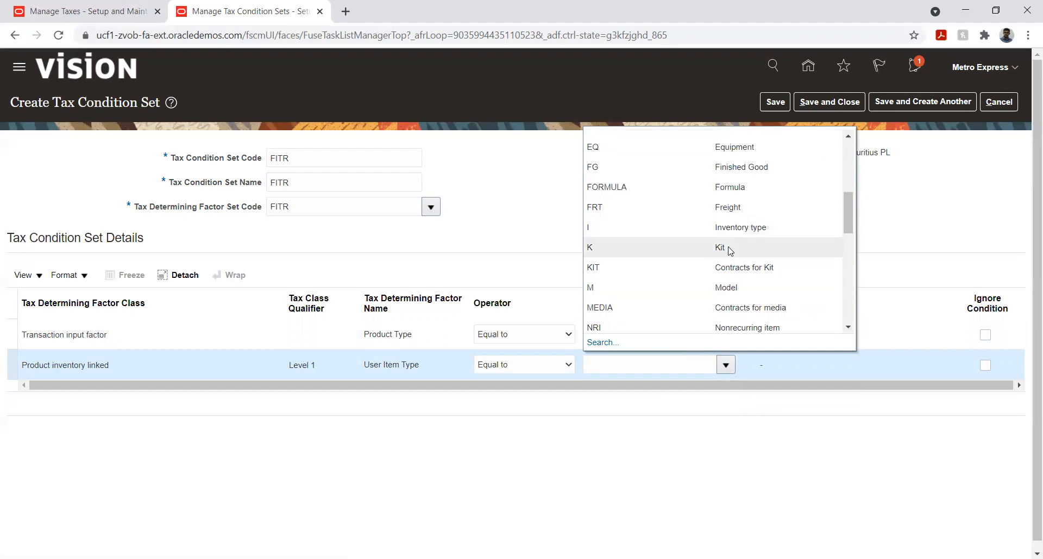
{"action": "scroll", "coordinate": [673, 247], "scroll_direction": "up", "scroll_amount": 2}
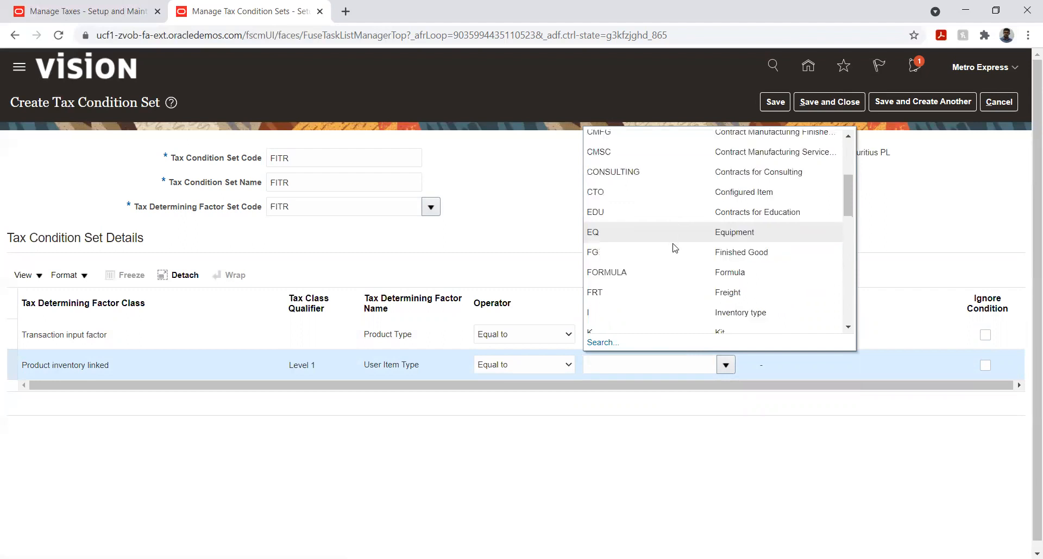
{"action": "left_click", "coordinate": [673, 248]}
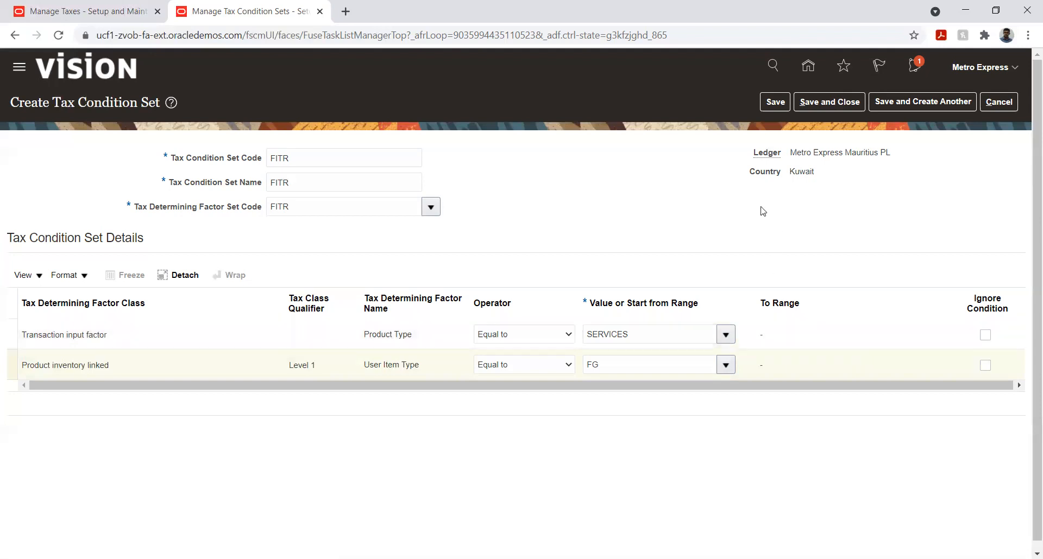
- Save and close the FITR tax condition set, then go to the Manage Tax Rules task in the implementation project
{"action": "left_click", "coordinate": [776, 103]}
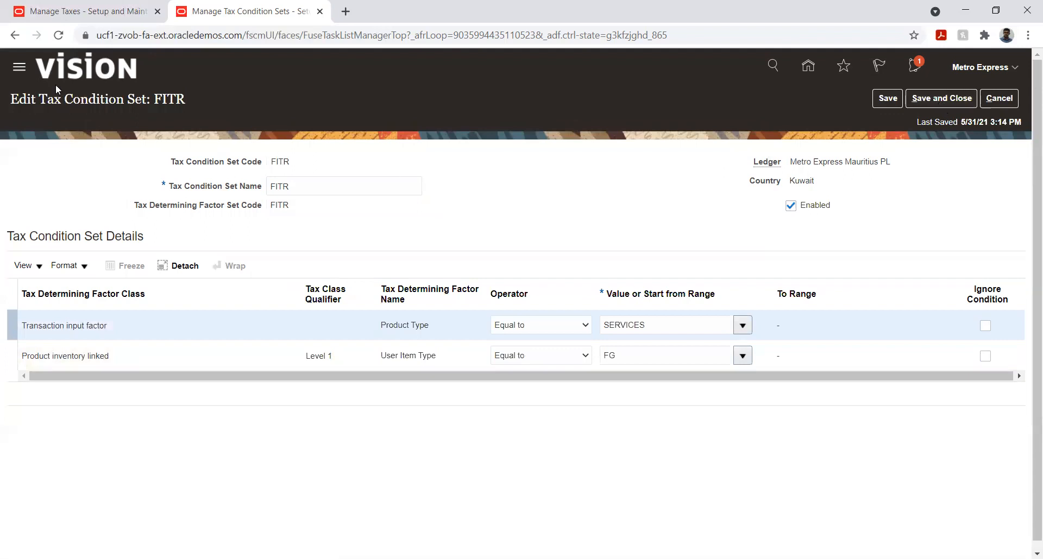
{"action": "left_click", "coordinate": [945, 101]}
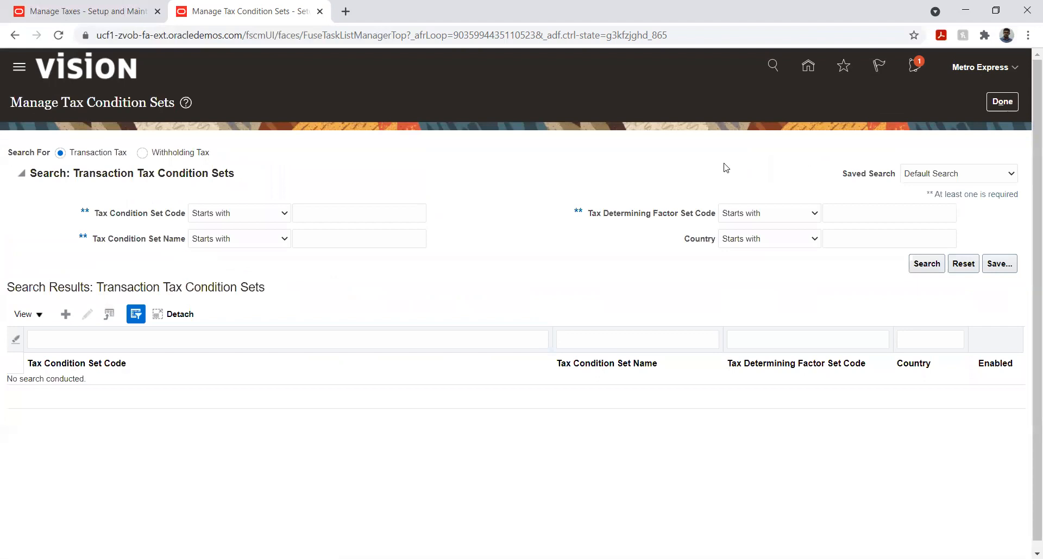
{"action": "left_click", "coordinate": [996, 107]}
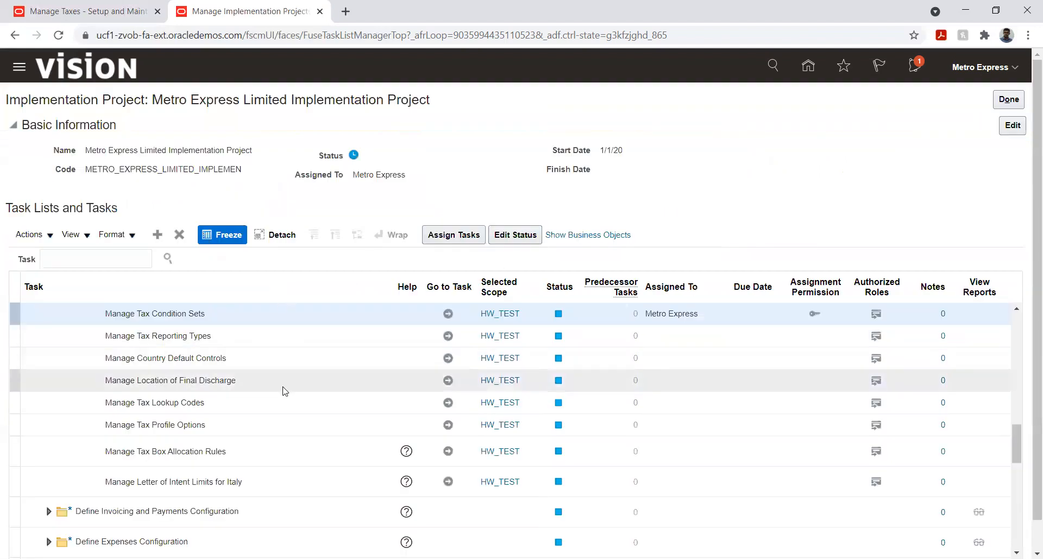
{"action": "scroll", "coordinate": [259, 372], "scroll_direction": "up", "scroll_amount": 1}
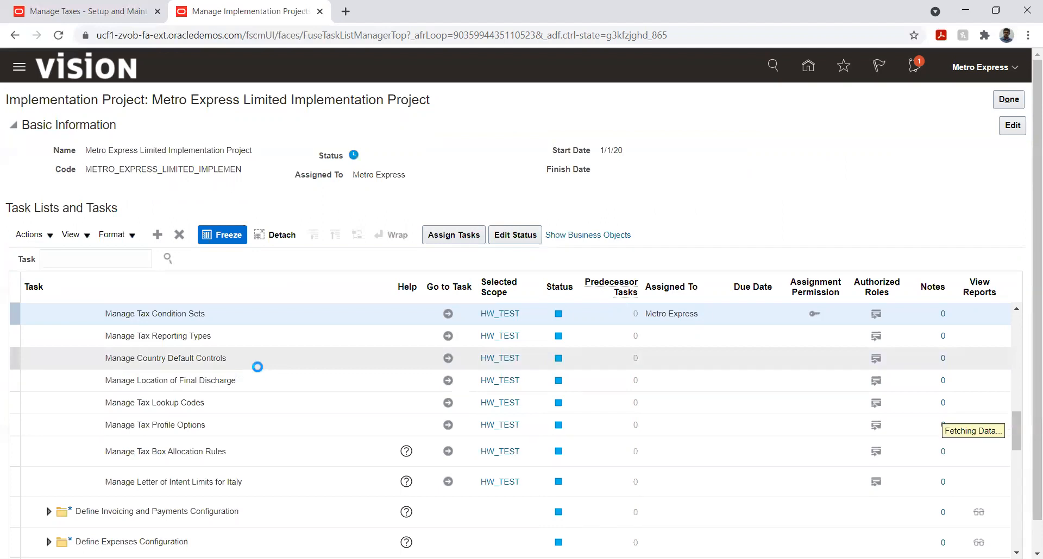
{"action": "scroll", "coordinate": [260, 371], "scroll_direction": "up", "scroll_amount": 5}
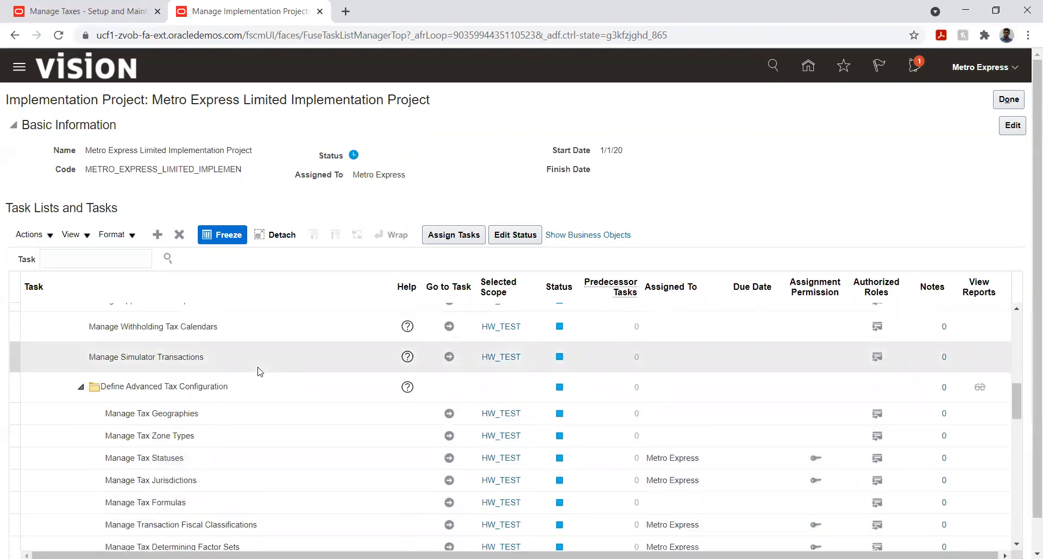
{"action": "left_click", "coordinate": [449, 413]}
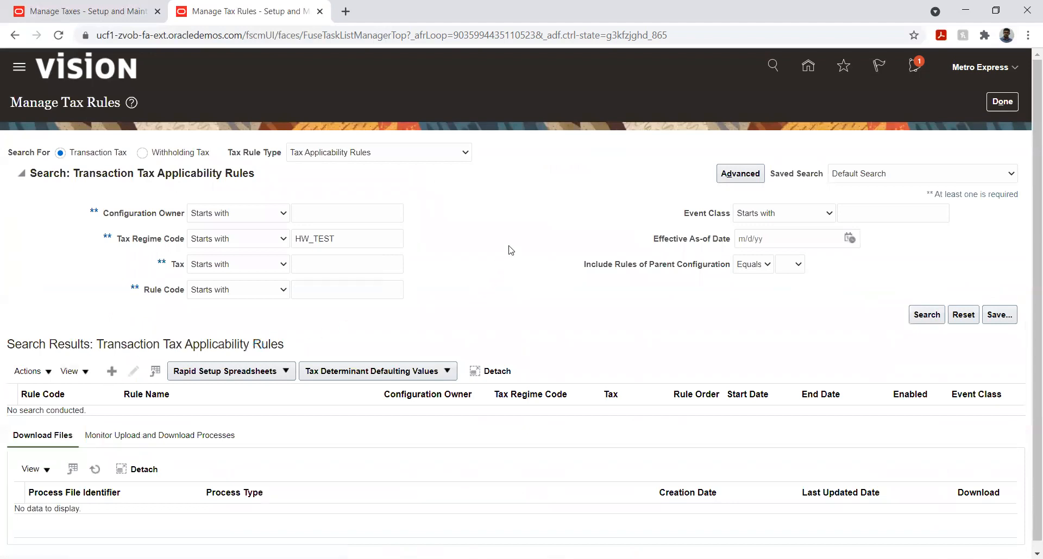
- Create a new tax applicability rule with Metro Express Mauritius Business Unit as the configuration owner
{"action": "left_click", "coordinate": [112, 369]}
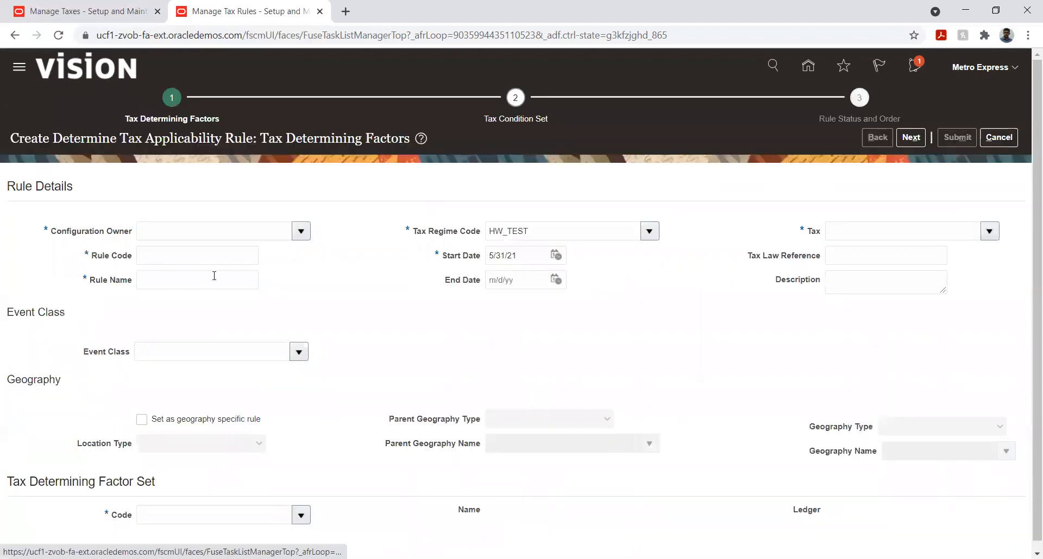
{"action": "left_click", "coordinate": [301, 232]}
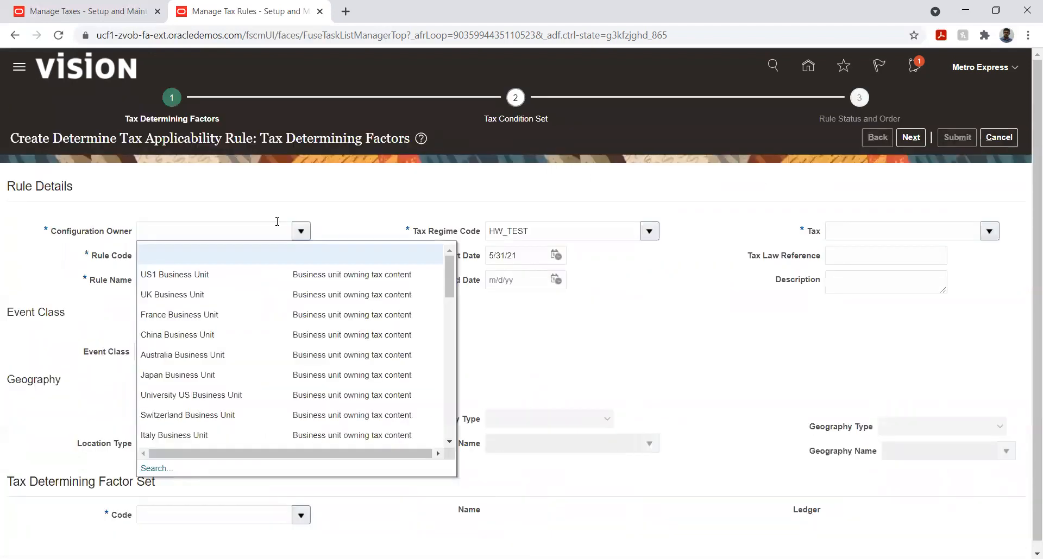
{"action": "left_click", "coordinate": [276, 223]}
{"action": "type", "text": "Metr"}
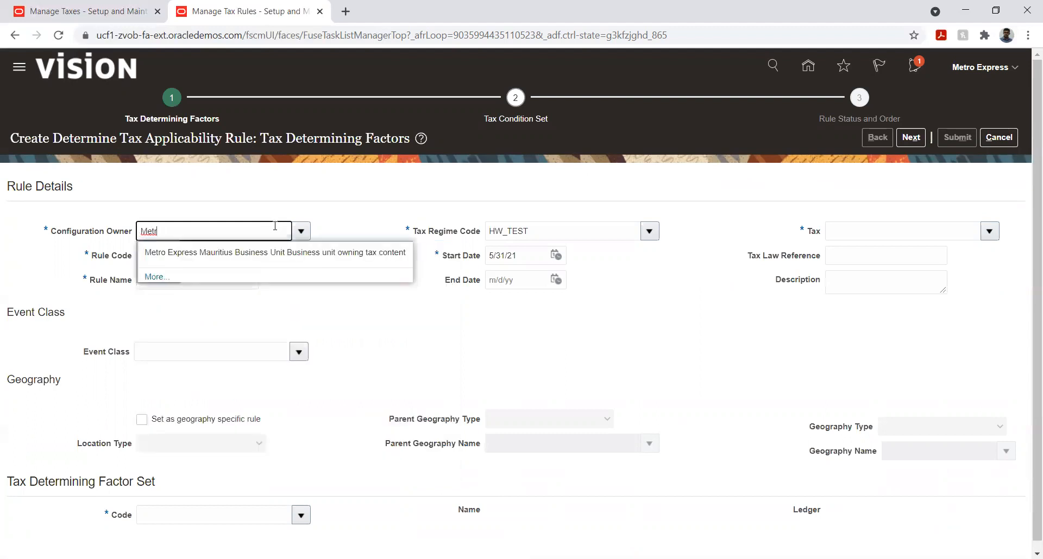
{"action": "left_click", "coordinate": [292, 253]}
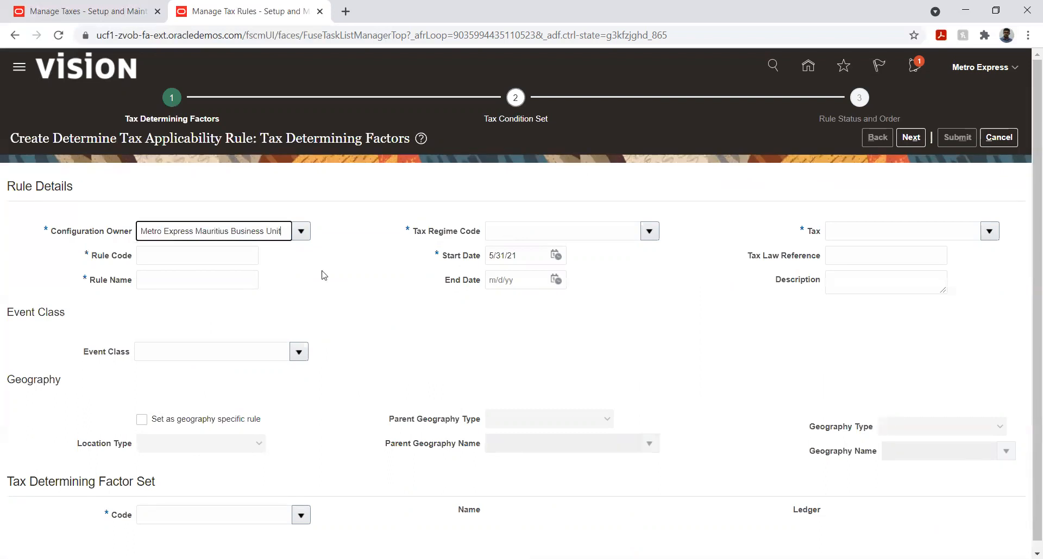
- Enter FITR as the rule code and Standard rated - Full Recovery as the rule name
{"action": "left_click", "coordinate": [250, 258]}
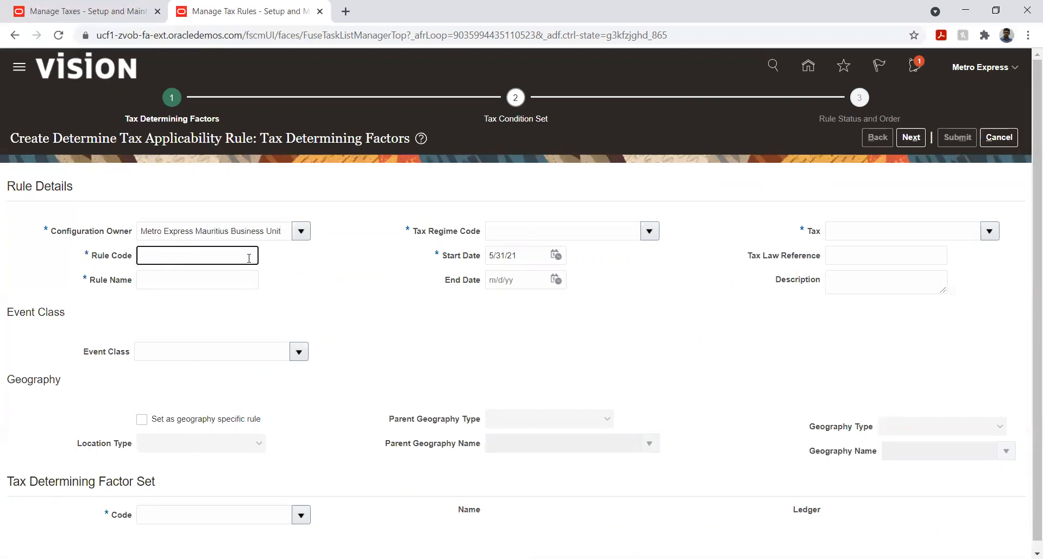
{"action": "type", "text": "FITR"}
{"action": "double_click", "coordinate": [250, 257]}
{"action": "left_click", "coordinate": [234, 282]}
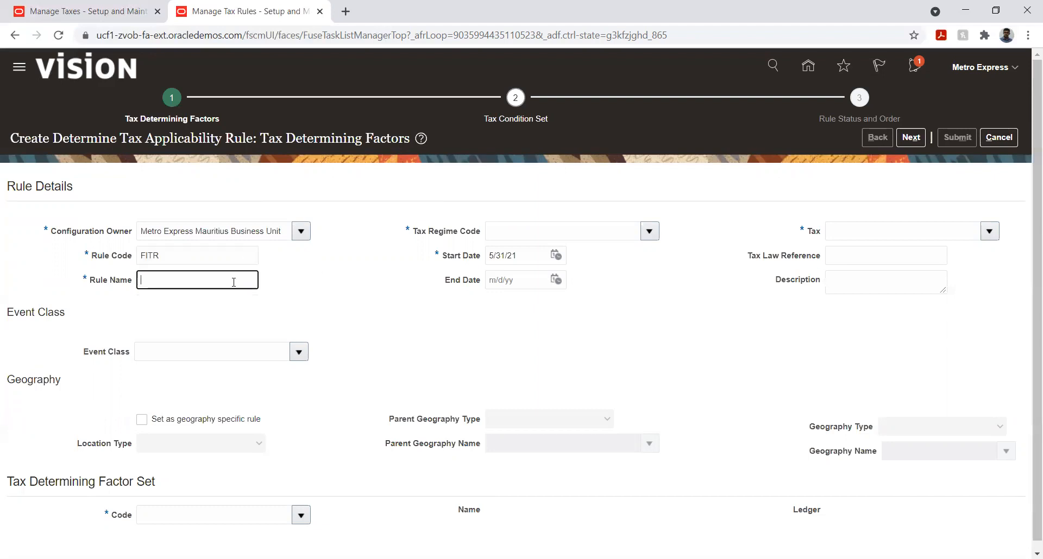
{"action": "type", "text": "Standard"}
{"action": "type", "text": "rated - Full Recovery"}
- Set the rule's tax regime to METRO EXPRESS, its start date to 1/1/21 and its tax to FITR
{"action": "left_click", "coordinate": [648, 232]}
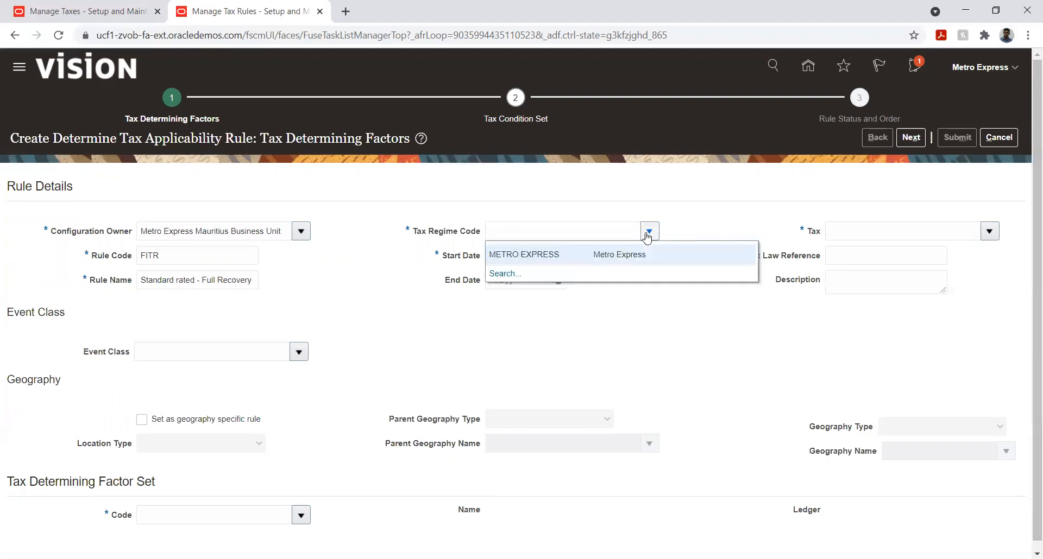
{"action": "left_click", "coordinate": [633, 254]}
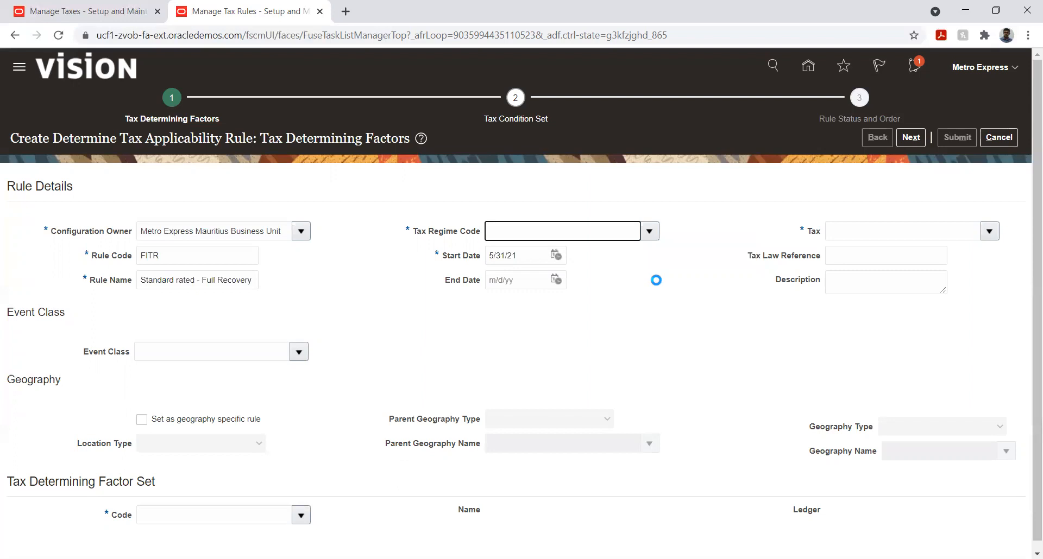
{"action": "left_click", "coordinate": [556, 255]}
{"action": "left_click", "coordinate": [612, 279]}
{"action": "left_click", "coordinate": [612, 279]}
{"action": "left_click", "coordinate": [689, 319]}
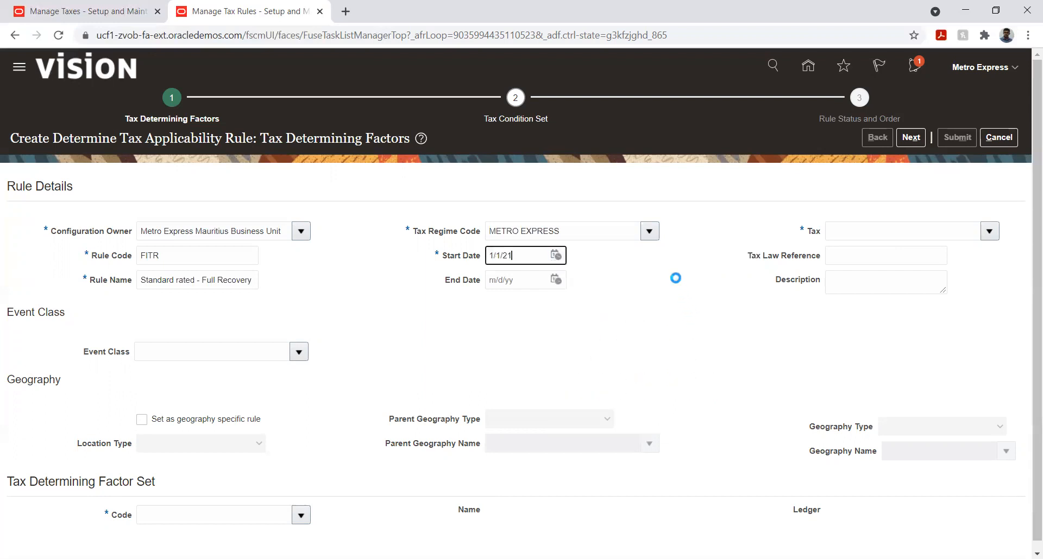
{"action": "left_click", "coordinate": [991, 237]}
{"action": "left_click", "coordinate": [941, 259]}
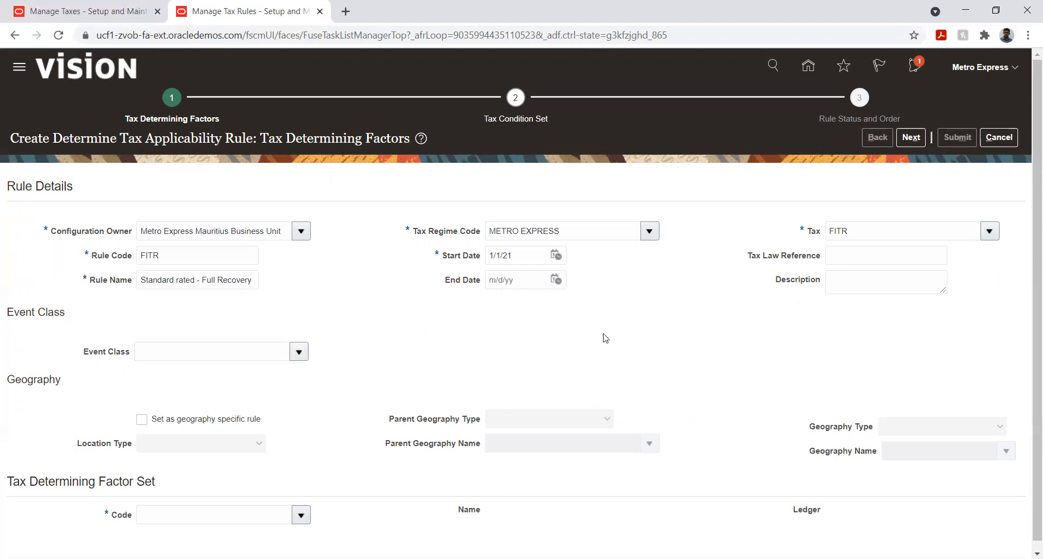
- Restrict the applicability rule to the Standard Invoices event class of Payables
{"action": "left_click", "coordinate": [300, 354]}
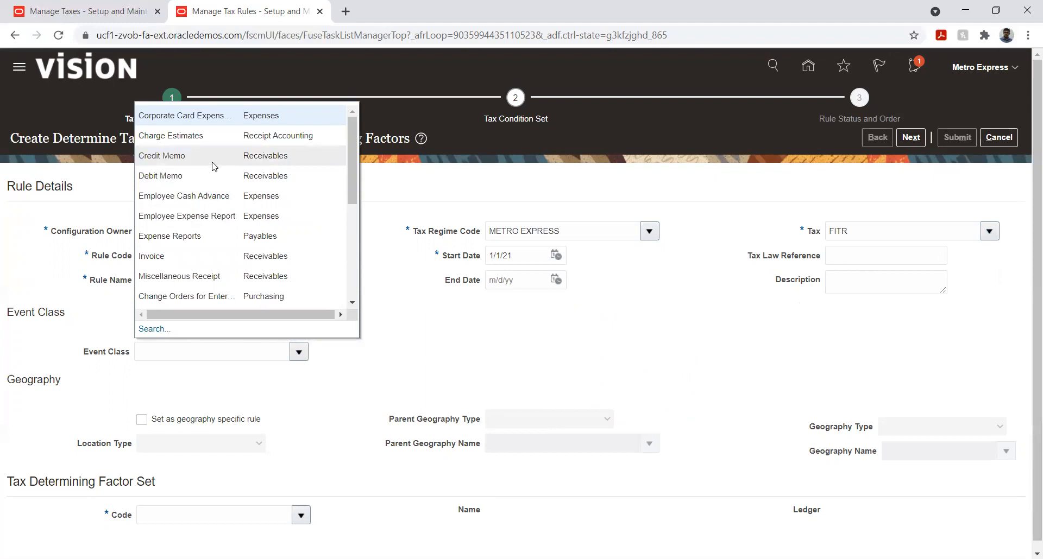
{"action": "scroll", "coordinate": [214, 166], "scroll_direction": "down", "scroll_amount": 2}
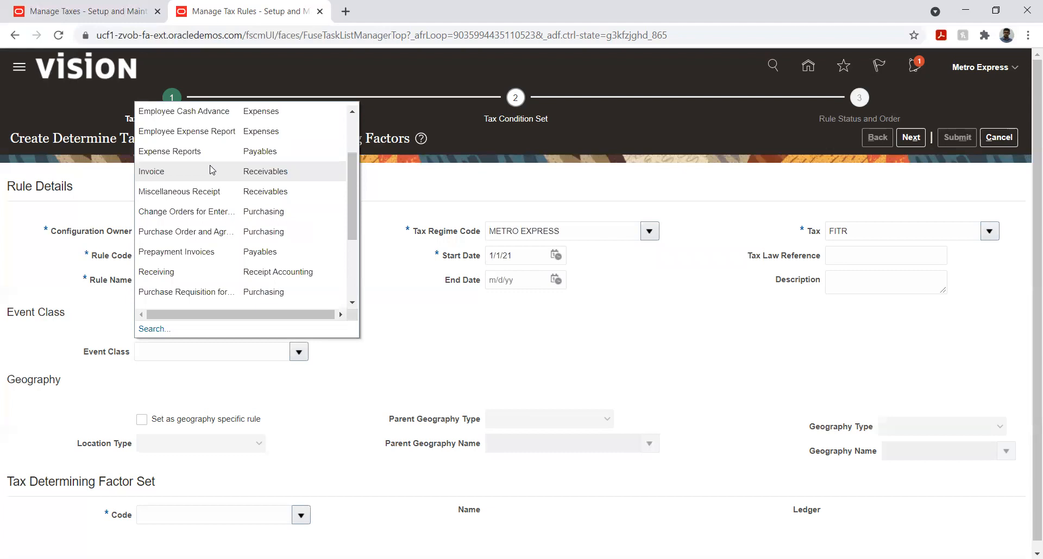
{"action": "scroll", "coordinate": [212, 167], "scroll_direction": "down", "scroll_amount": 2}
{"action": "scroll", "coordinate": [210, 167], "scroll_direction": "down", "scroll_amount": 1}
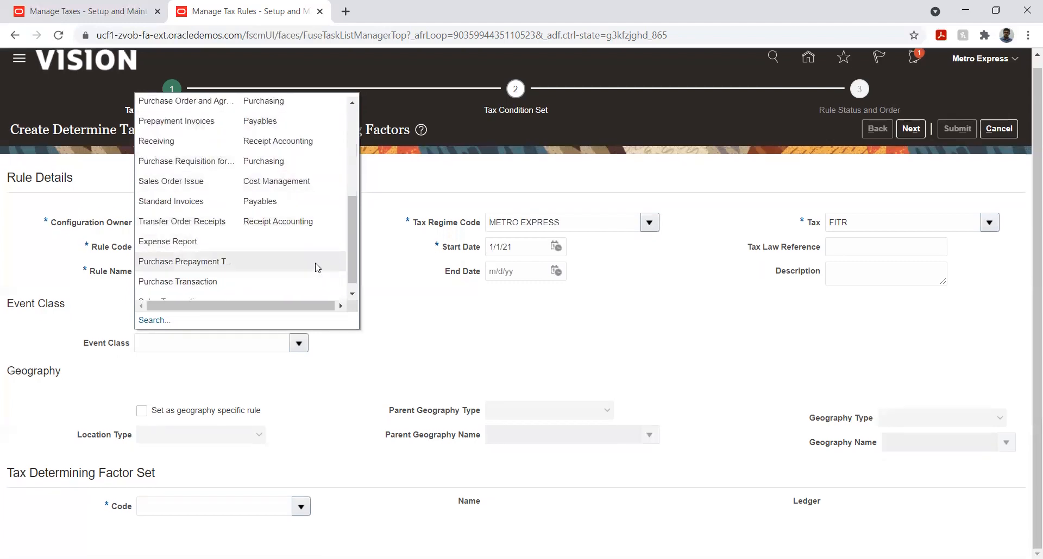
{"action": "left_click", "coordinate": [219, 203]}
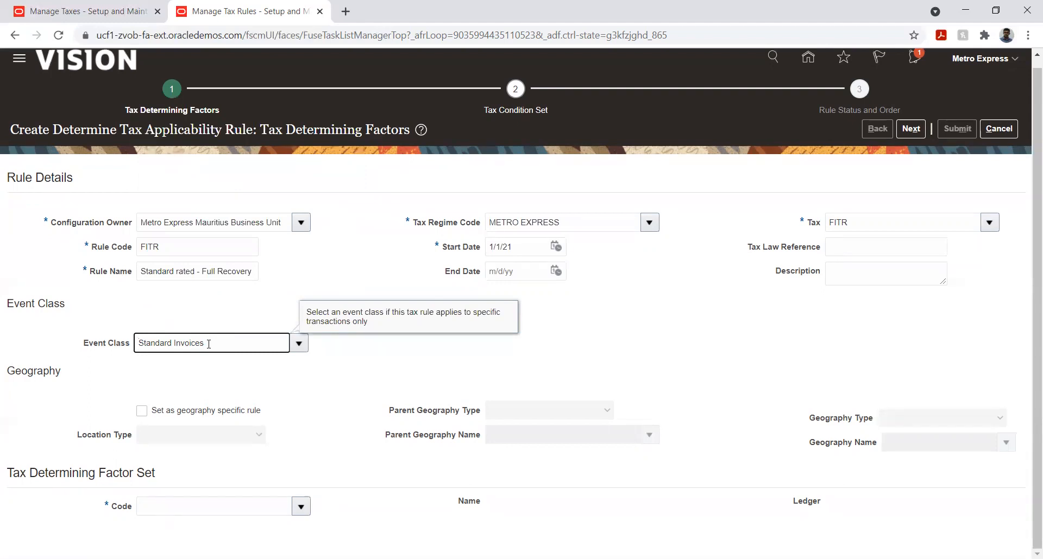
{"action": "left_click", "coordinate": [625, 334]}
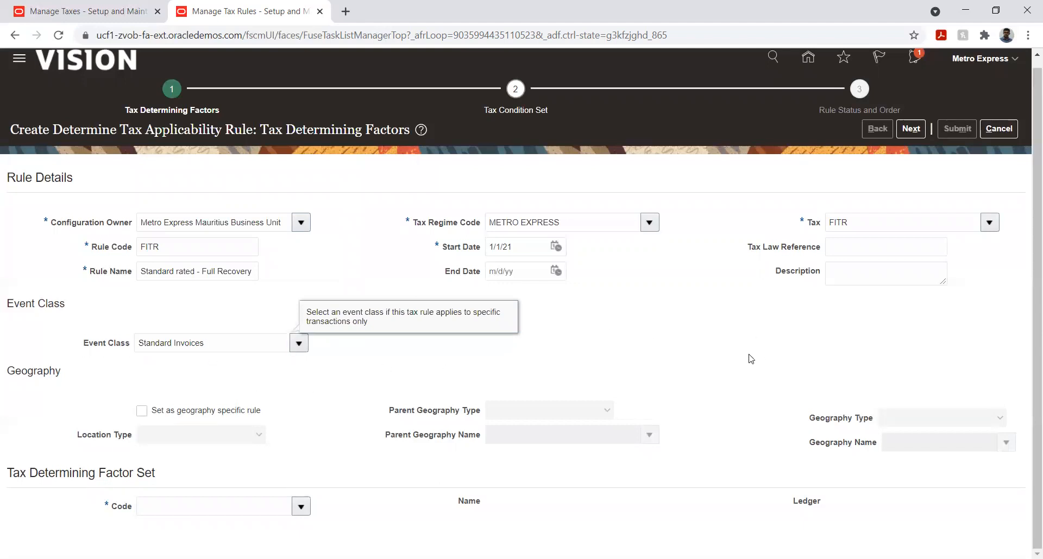
{"action": "left_click", "coordinate": [525, 344]}
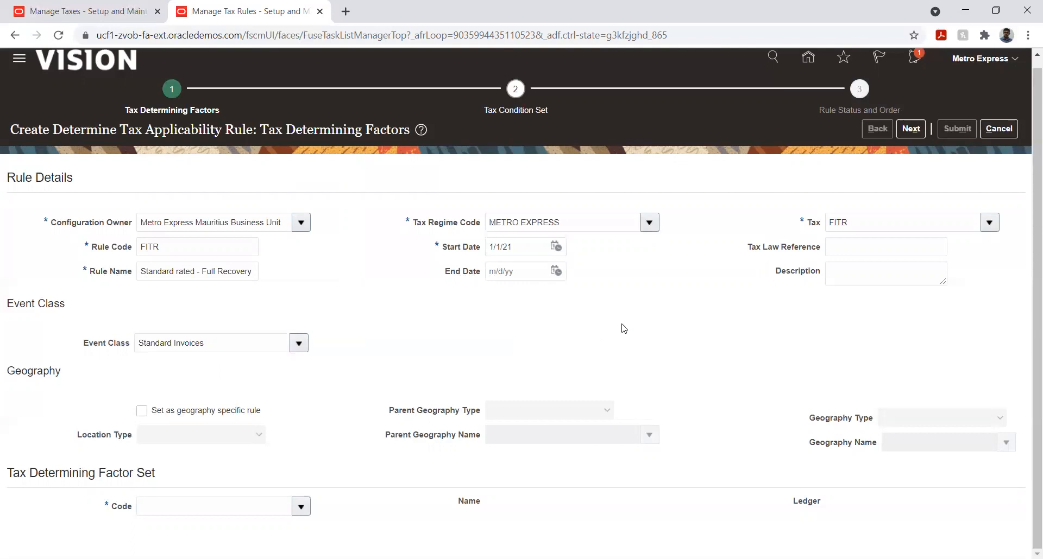
- Assign the FITR tax determining factor set to the rule and continue to the tax condition set stage
{"action": "left_click", "coordinate": [300, 507]}
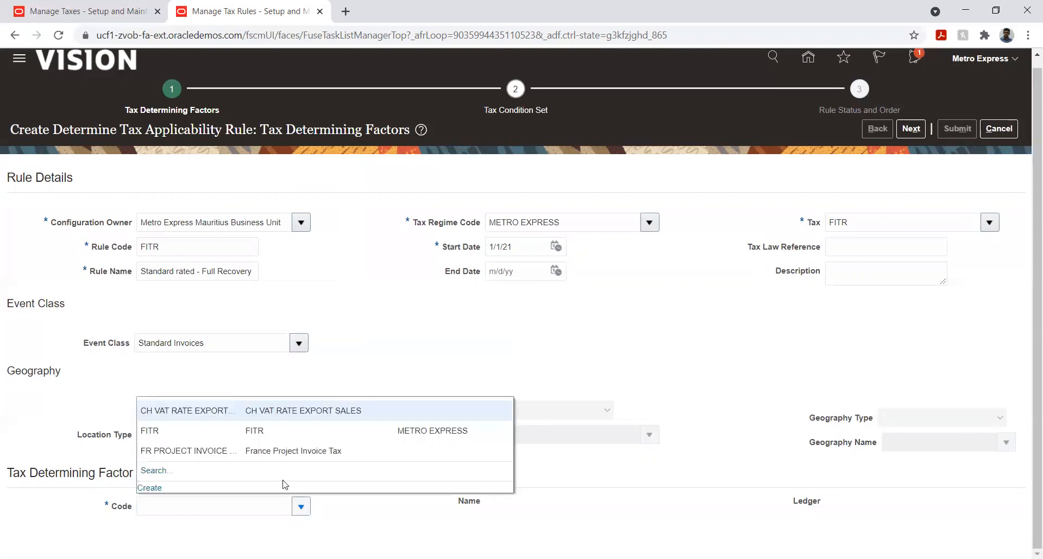
{"action": "left_click", "coordinate": [159, 432]}
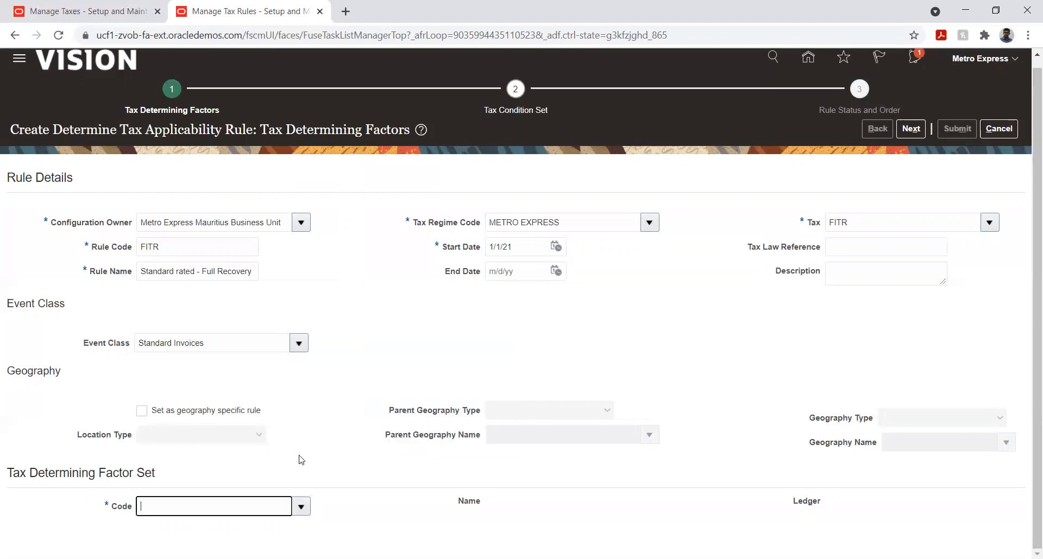
{"action": "scroll", "coordinate": [352, 377], "scroll_direction": "down", "scroll_amount": 3}
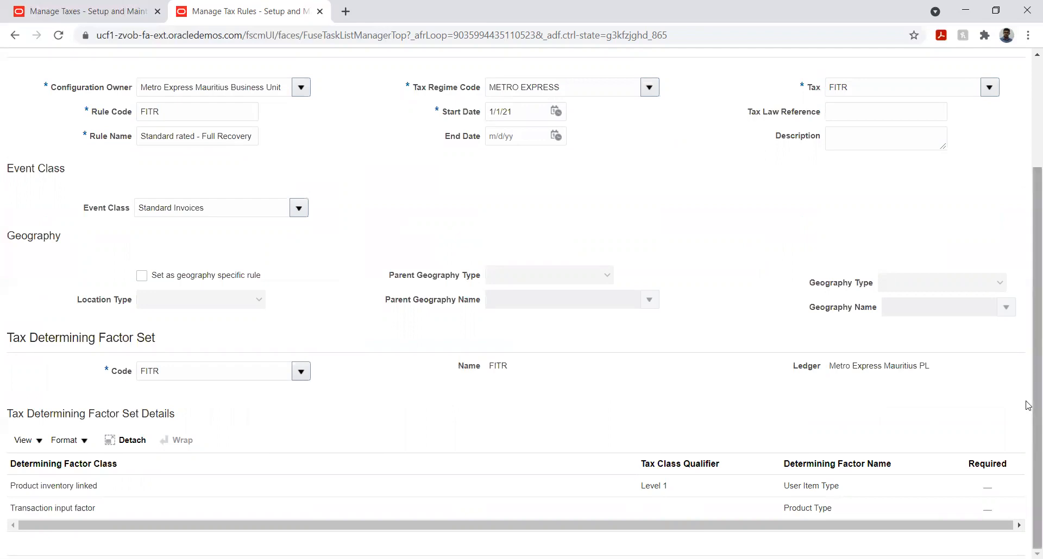
{"action": "left_click_drag", "start_coordinate": [1027, 400], "coordinate": [1026, 240]}
{"action": "left_click", "coordinate": [911, 138]}
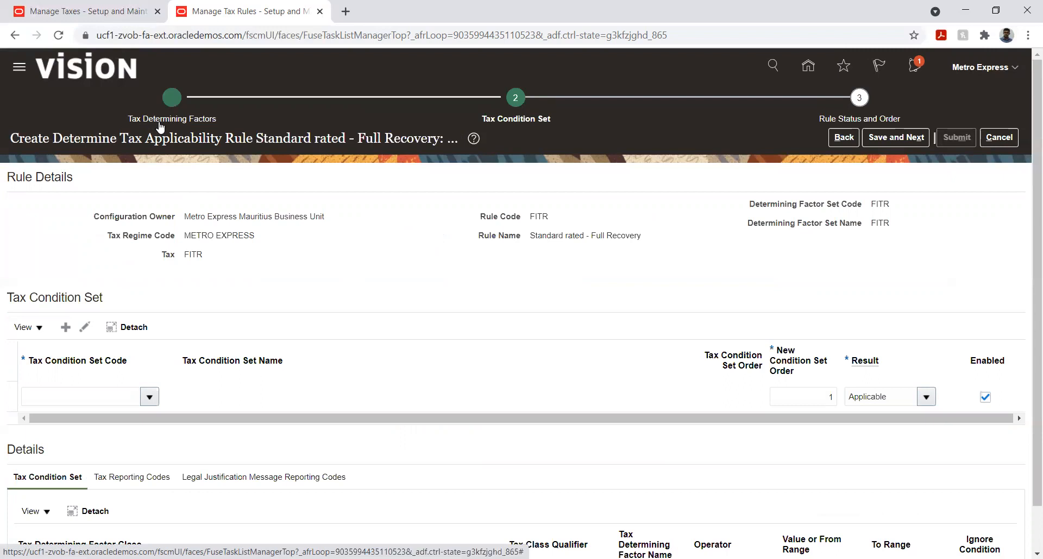
- Add the FITR tax condition set to the applicability rule and review its condition details
{"action": "left_click", "coordinate": [149, 399]}
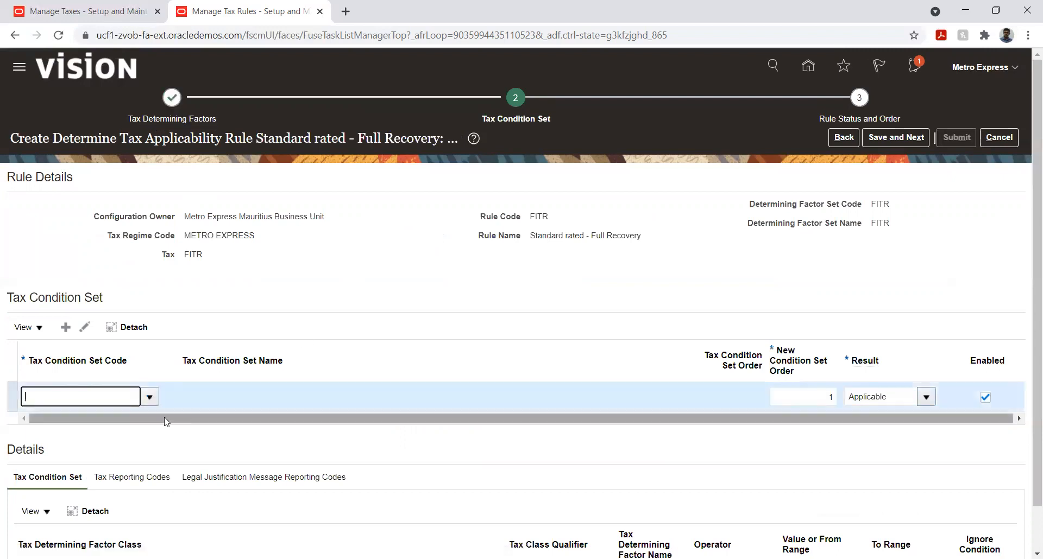
{"action": "left_click", "coordinate": [155, 407]}
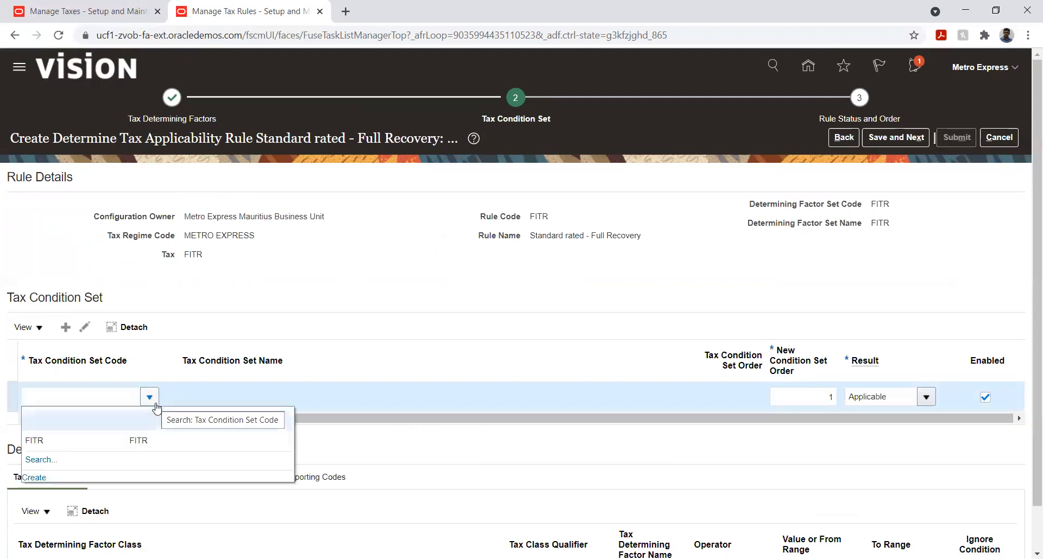
{"action": "left_click", "coordinate": [113, 439]}
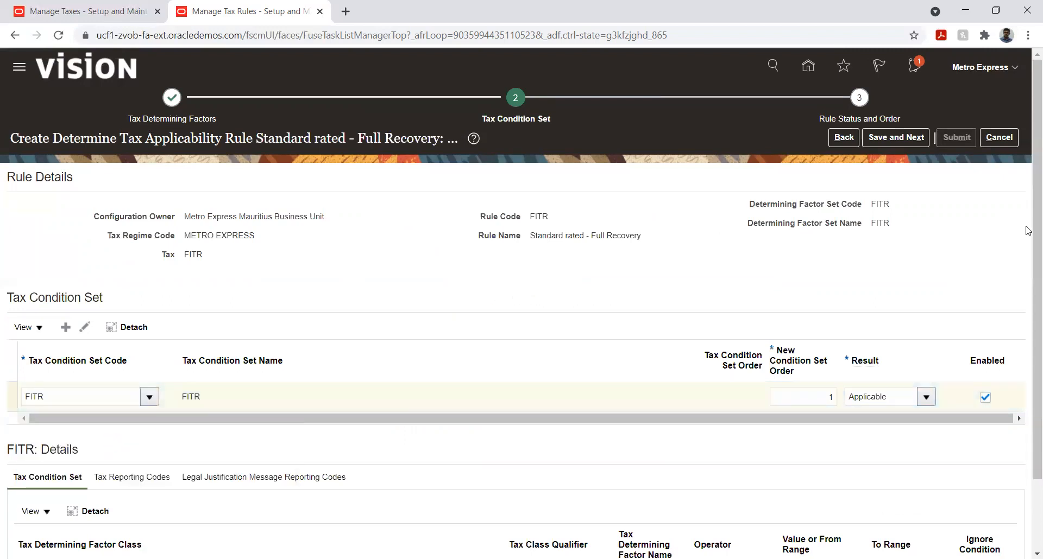
{"action": "scroll", "coordinate": [1029, 318], "scroll_direction": "down", "scroll_amount": 2}
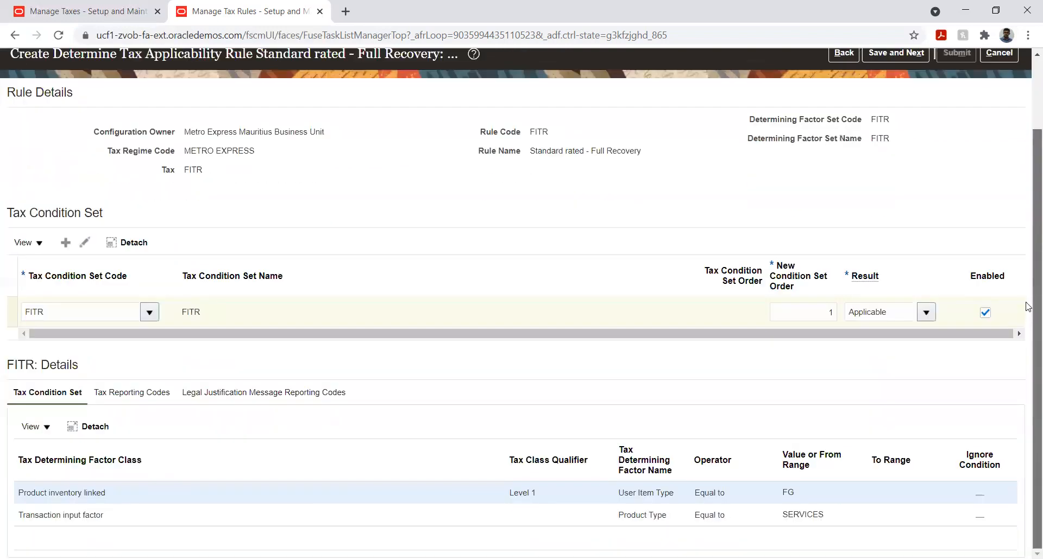
- Save the tax condition set, enable the Standard rated - Full Recovery applicability rule in the status and order stage, and submit it
{"action": "scroll", "coordinate": [1028, 249], "scroll_direction": "up", "scroll_amount": 1}
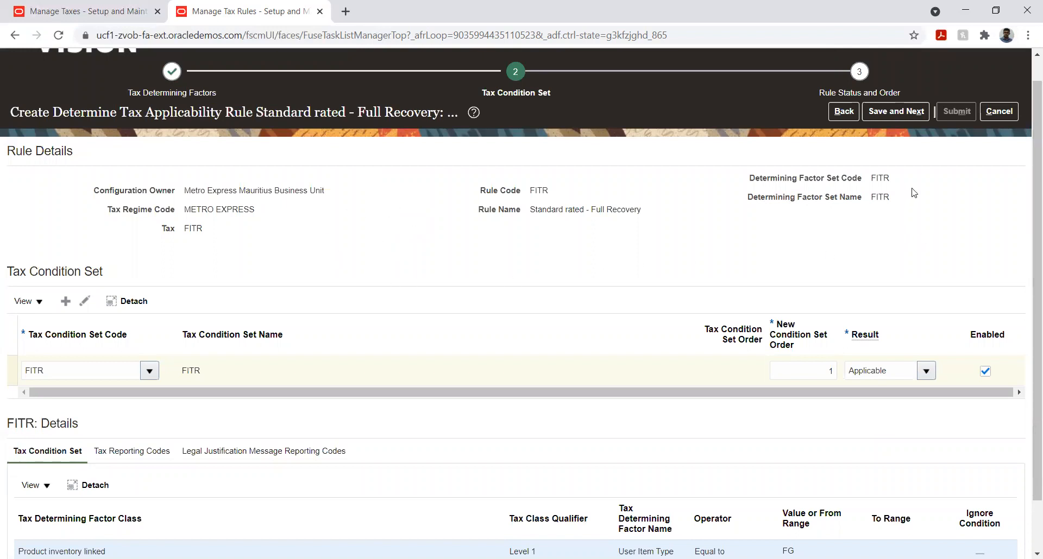
{"action": "left_click", "coordinate": [896, 114]}
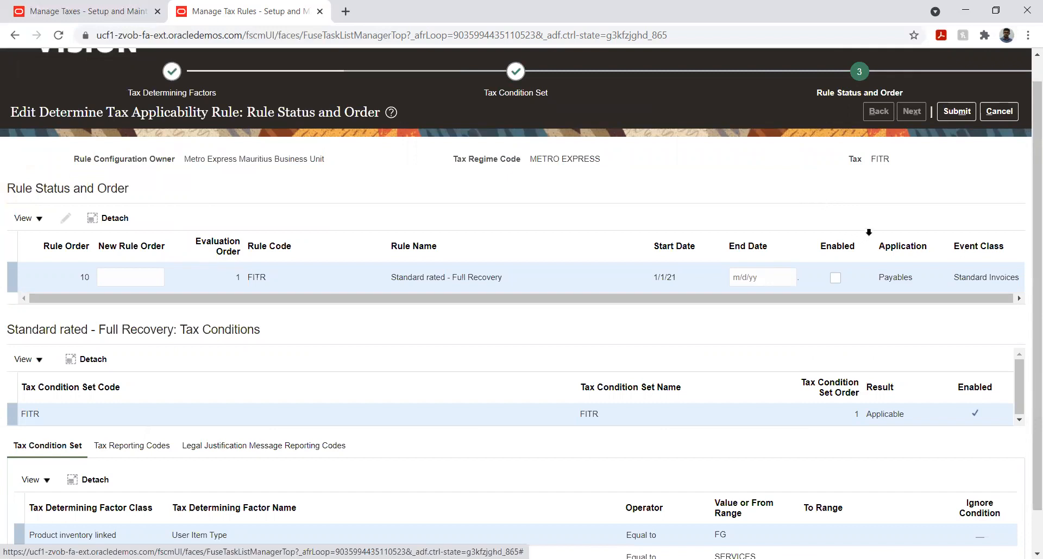
{"action": "left_click", "coordinate": [835, 278]}
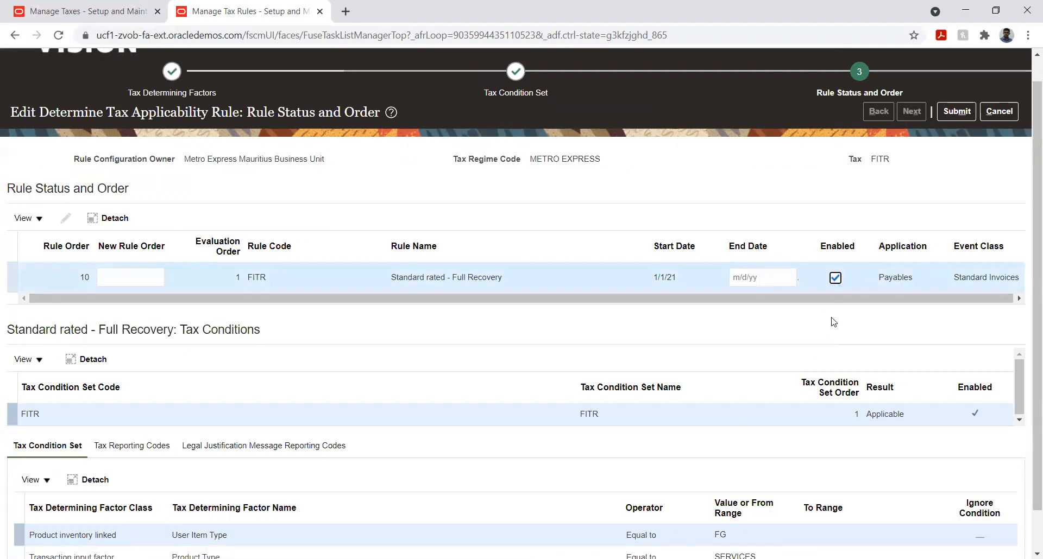
{"action": "scroll", "coordinate": [1028, 326], "scroll_direction": "down", "scroll_amount": 1}
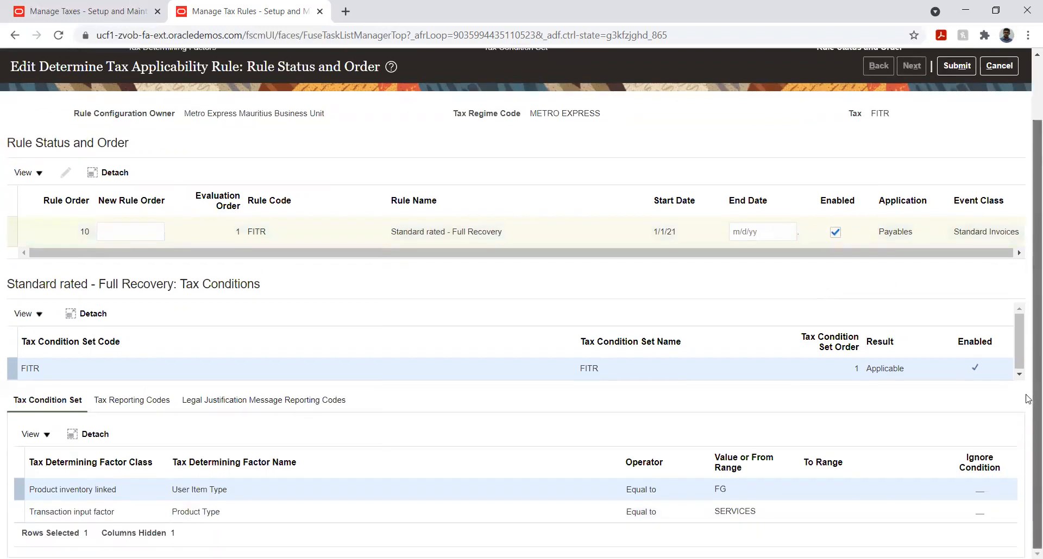
{"action": "scroll", "coordinate": [1028, 396], "scroll_direction": "up", "scroll_amount": 2}
{"action": "left_click", "coordinate": [956, 137]}
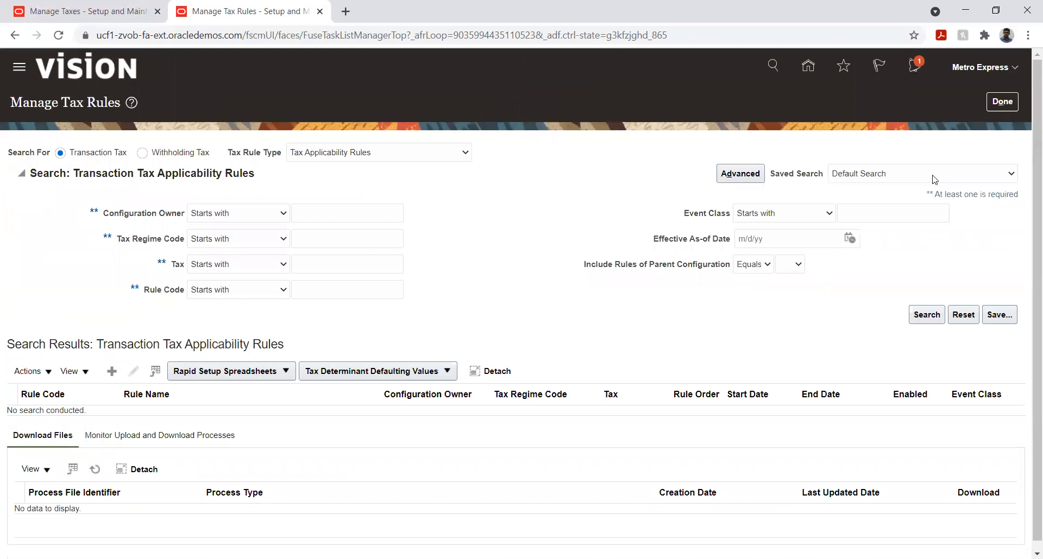
- Leave tax rule management and return to the applications home page
{"action": "left_click", "coordinate": [1006, 103]}
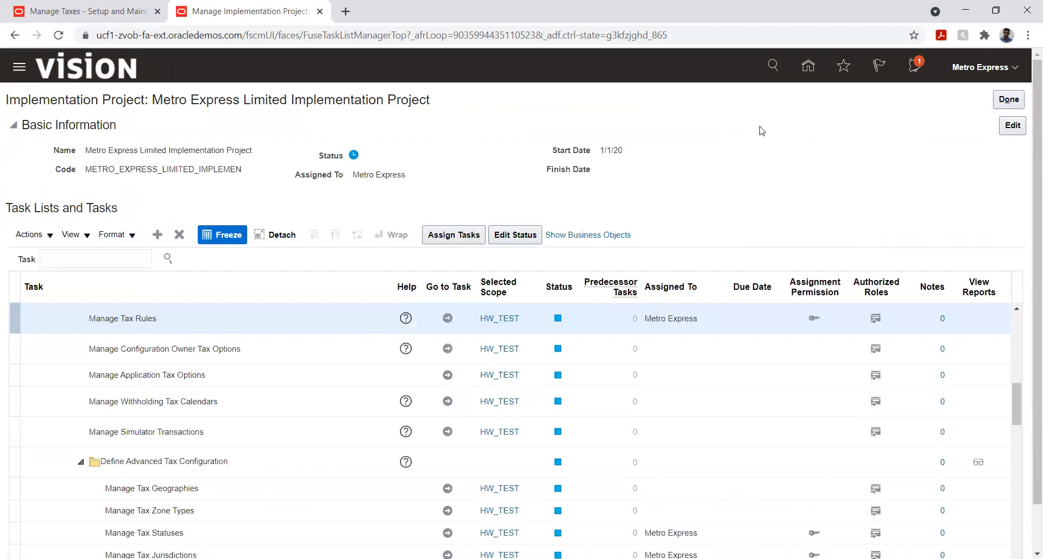
{"action": "left_click", "coordinate": [806, 73]}
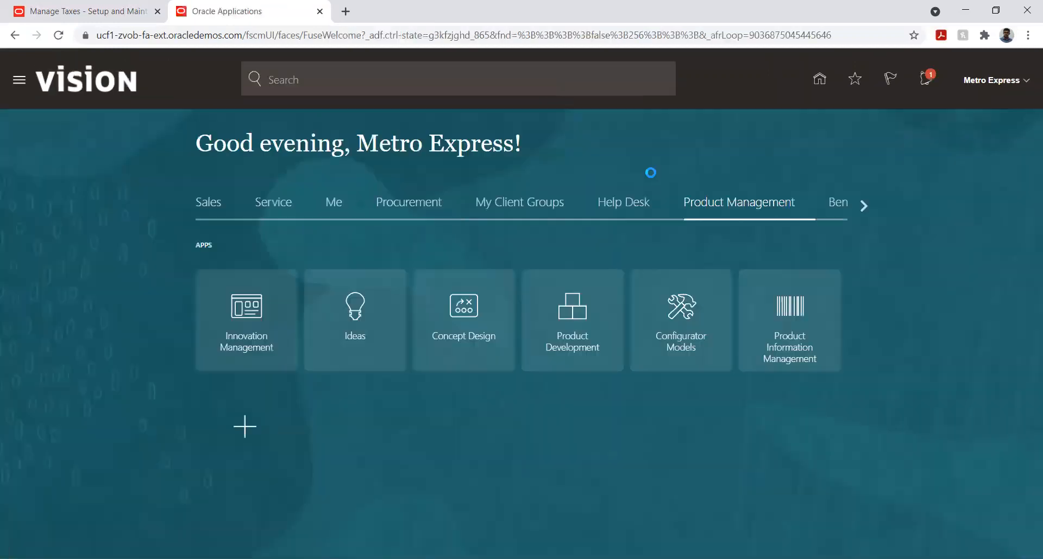
{"action": "left_click", "coordinate": [857, 207]}
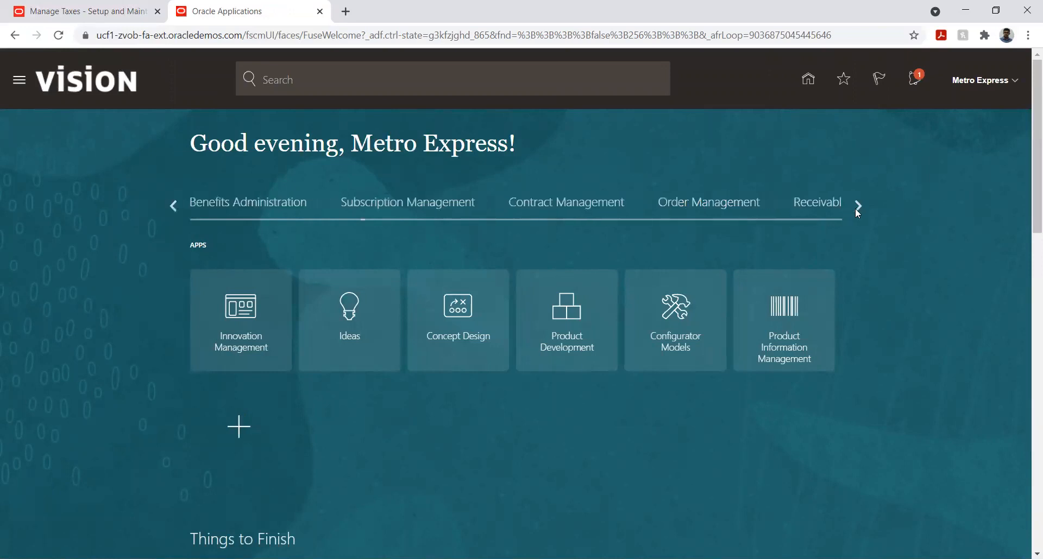
{"action": "left_click", "coordinate": [857, 206]}
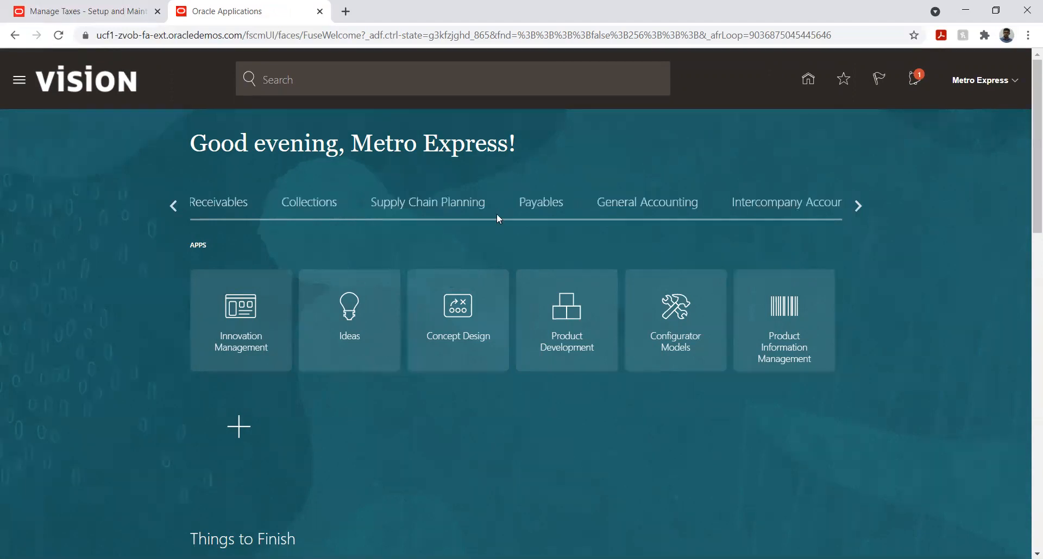
{"action": "left_click", "coordinate": [857, 205]}
{"action": "left_click", "coordinate": [856, 205]}
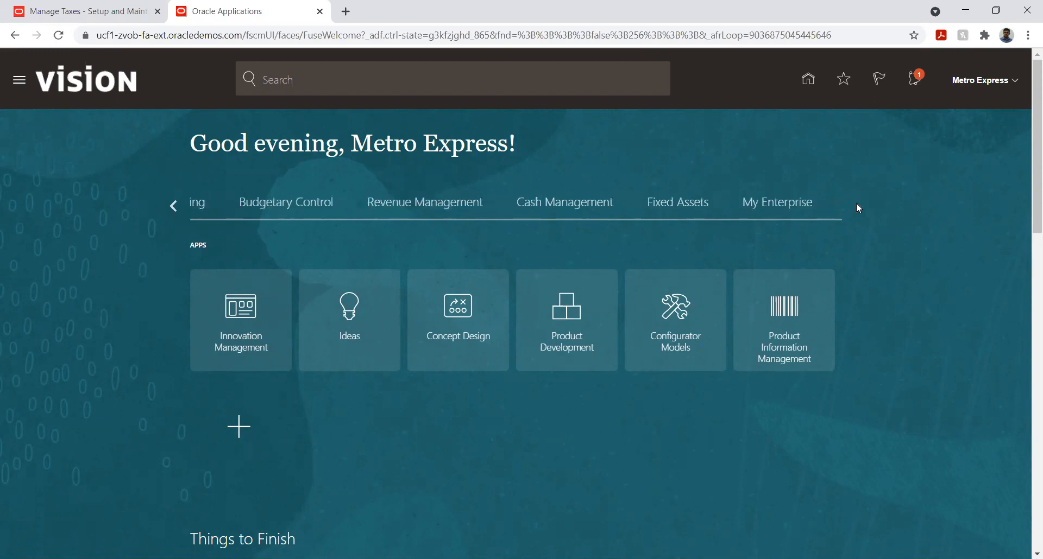
{"action": "left_click", "coordinate": [173, 204]}
{"action": "left_click", "coordinate": [173, 204]}
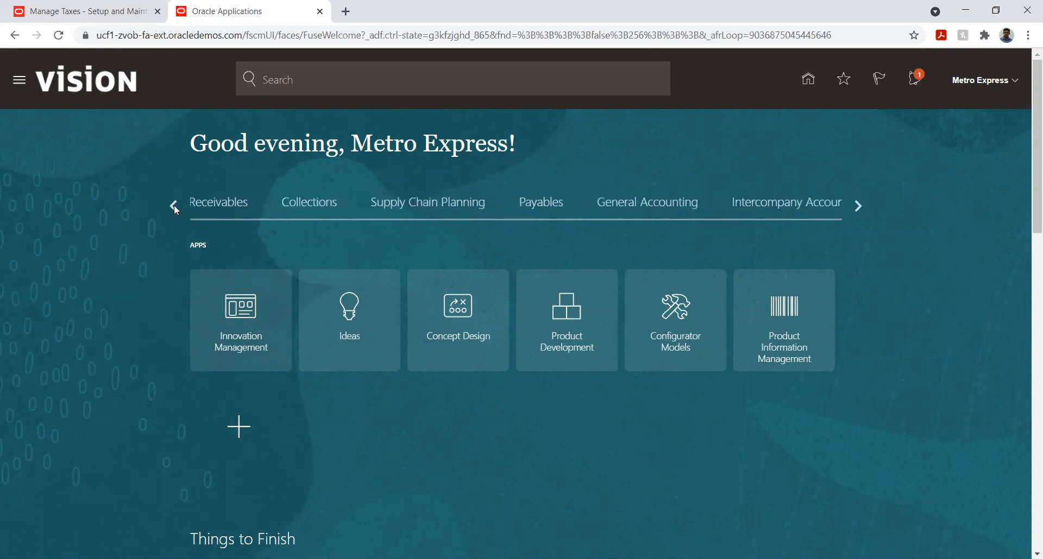
{"action": "left_click", "coordinate": [174, 205]}
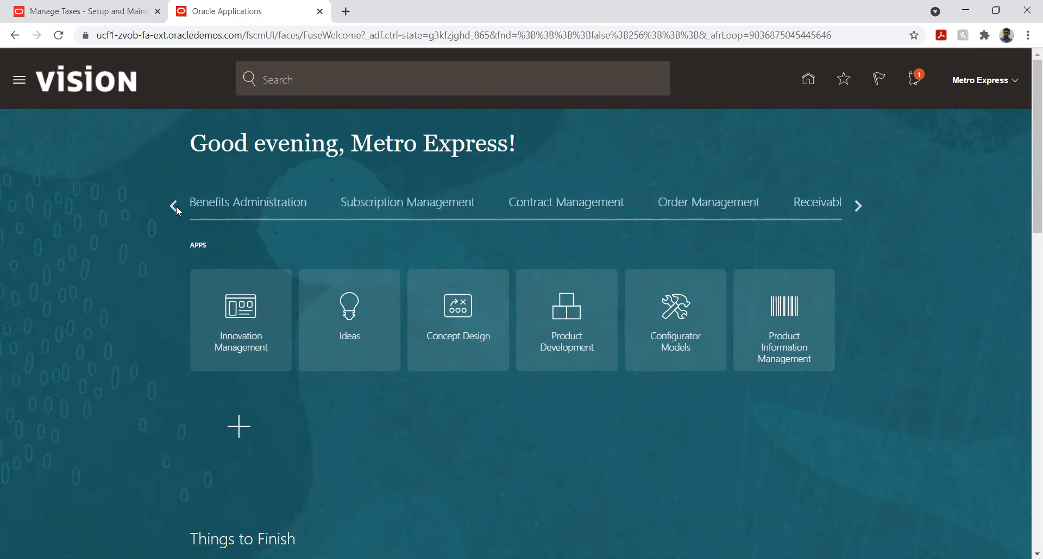
{"action": "left_click", "coordinate": [175, 206]}
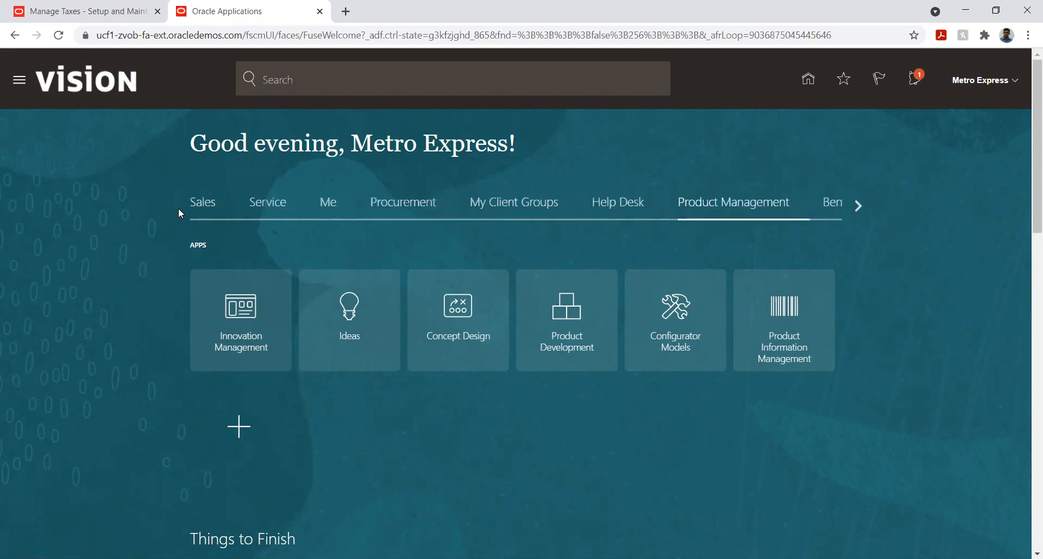
- Open Purchase Orders under Procurement and start creating a new order
{"action": "left_click", "coordinate": [389, 206]}
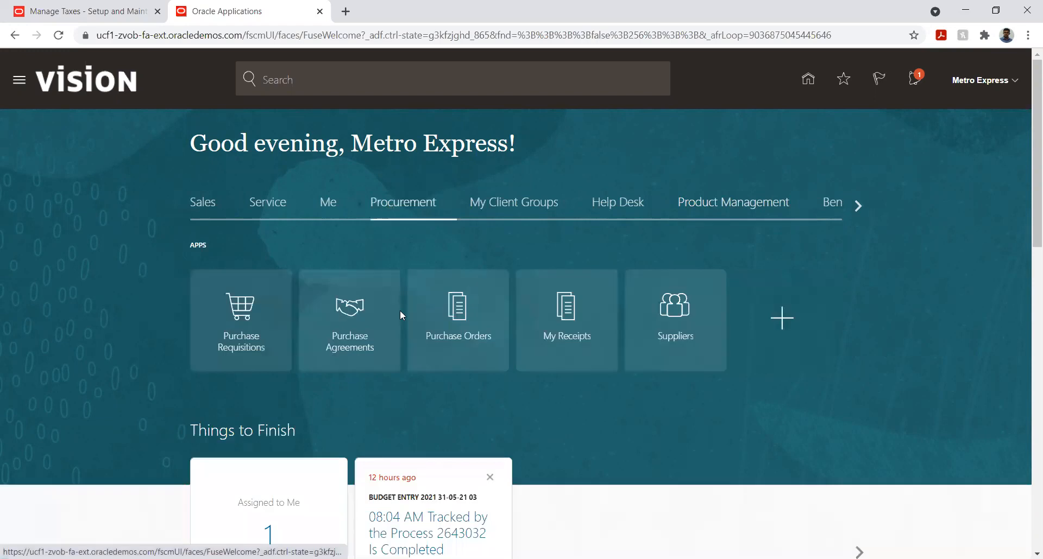
{"action": "left_click", "coordinate": [448, 318]}
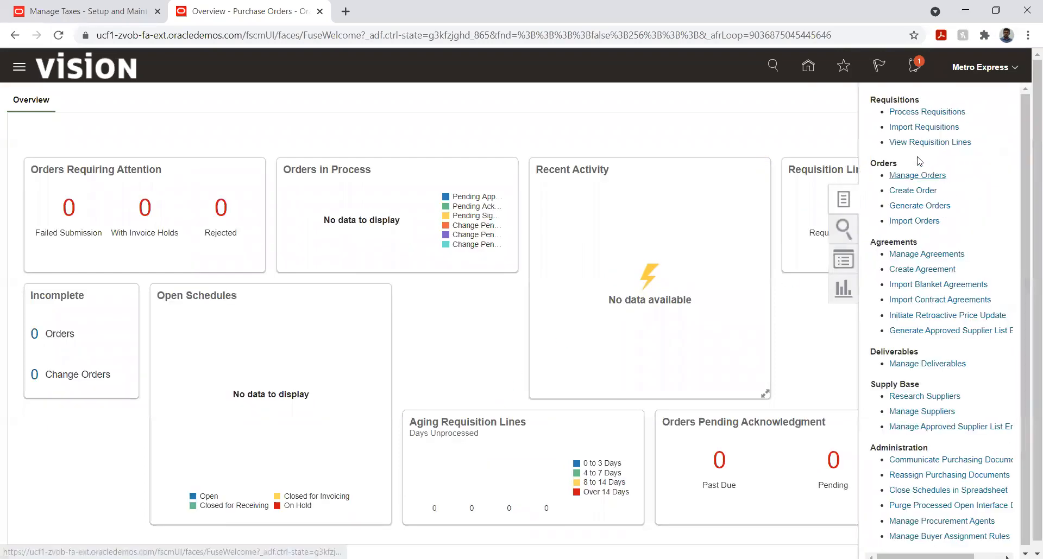
{"action": "left_click", "coordinate": [926, 189]}
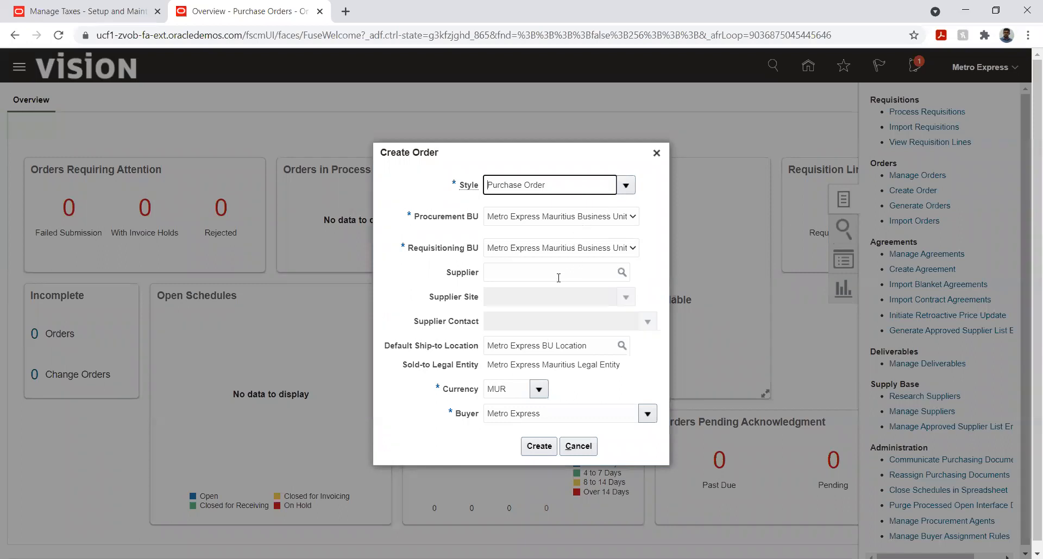
- Try to find the order's supplier by searching supplier names for Metro, and clear the search term
{"action": "left_click", "coordinate": [555, 274]}
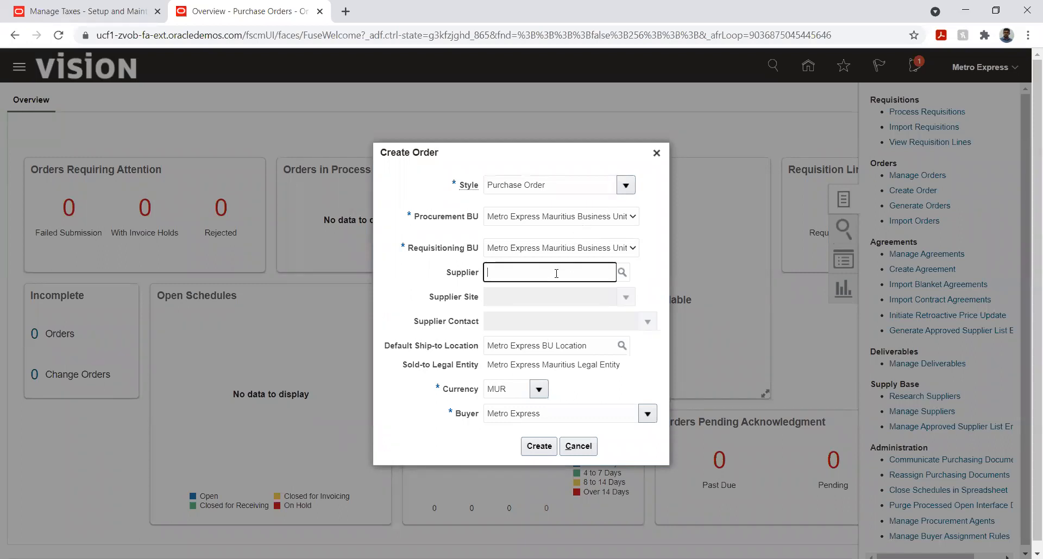
{"action": "type", "text": "Met"}
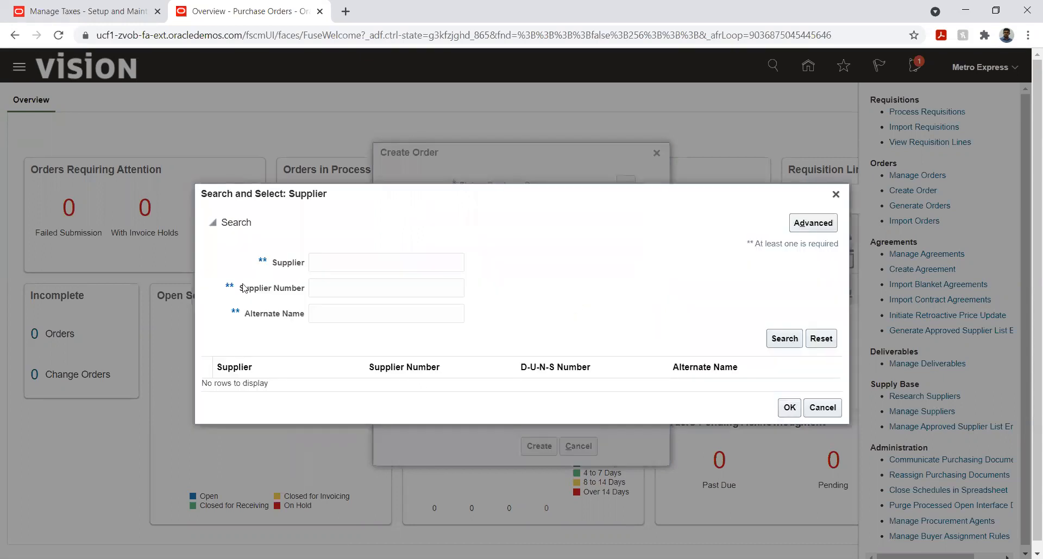
{"action": "left_click", "coordinate": [347, 262]}
{"action": "type", "text": "Metro"}
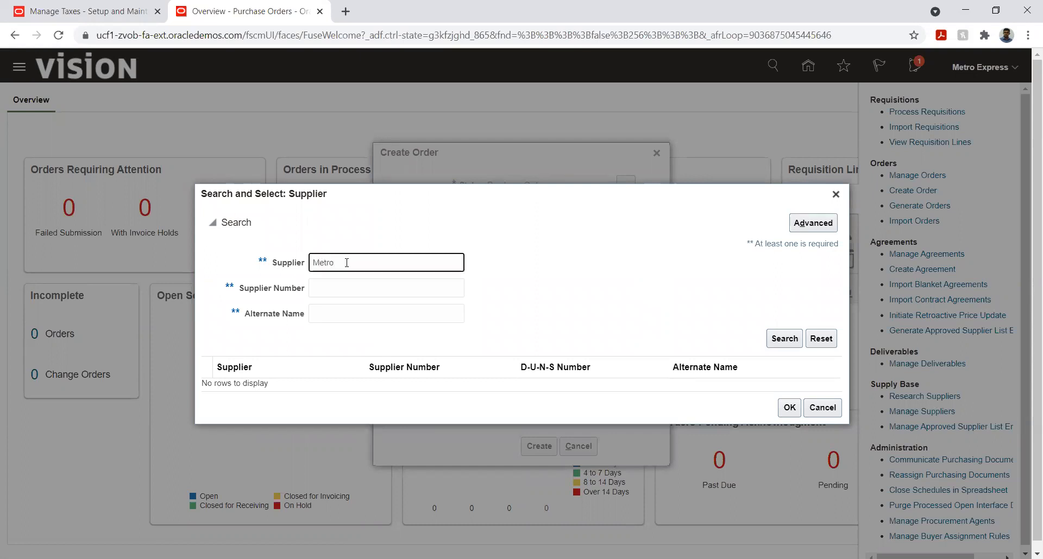
{"action": "left_click", "coordinate": [772, 341]}
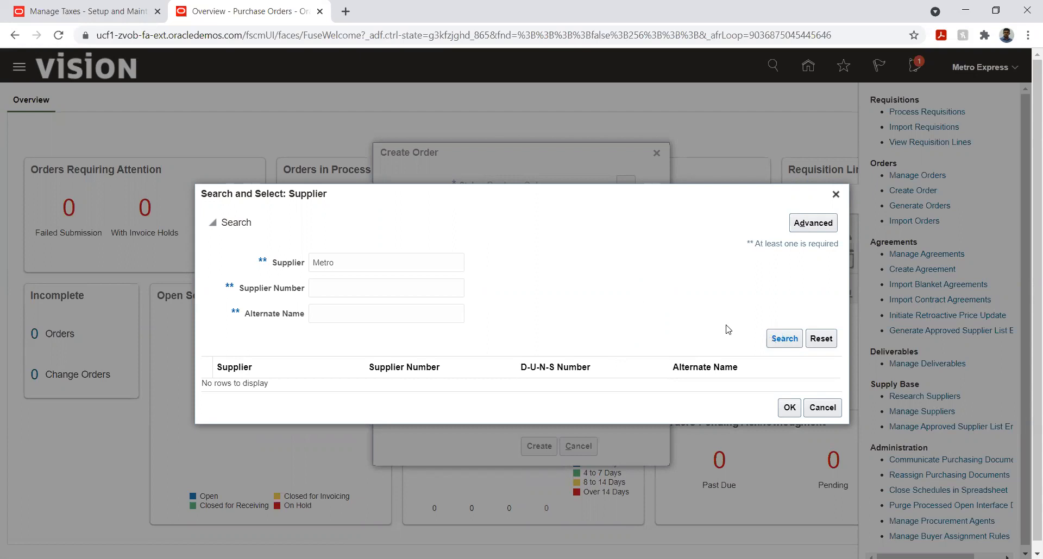
{"action": "double_click", "coordinate": [450, 265]}
{"action": "key", "text": "BackSpace"}
- Search suppliers with the advanced condition Does not equal @ and select ME_Vendor as the order's supplier
{"action": "left_click", "coordinate": [805, 224]}
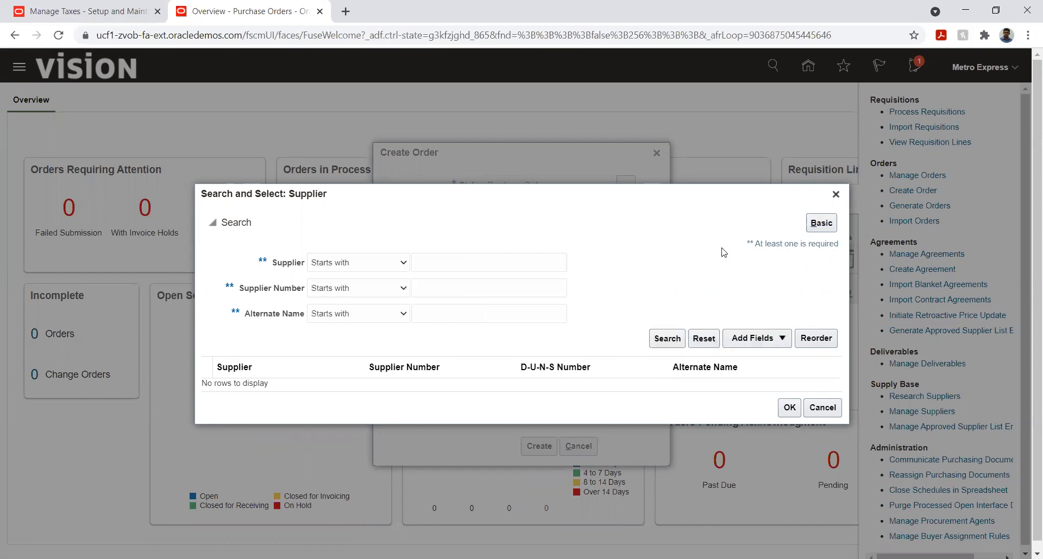
{"action": "left_click", "coordinate": [365, 261]}
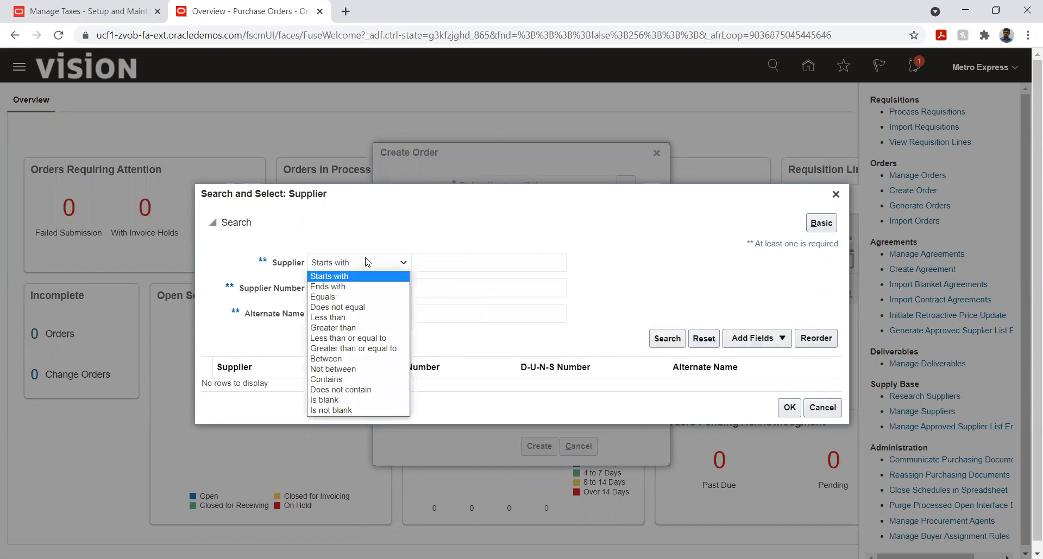
{"action": "left_click", "coordinate": [347, 308]}
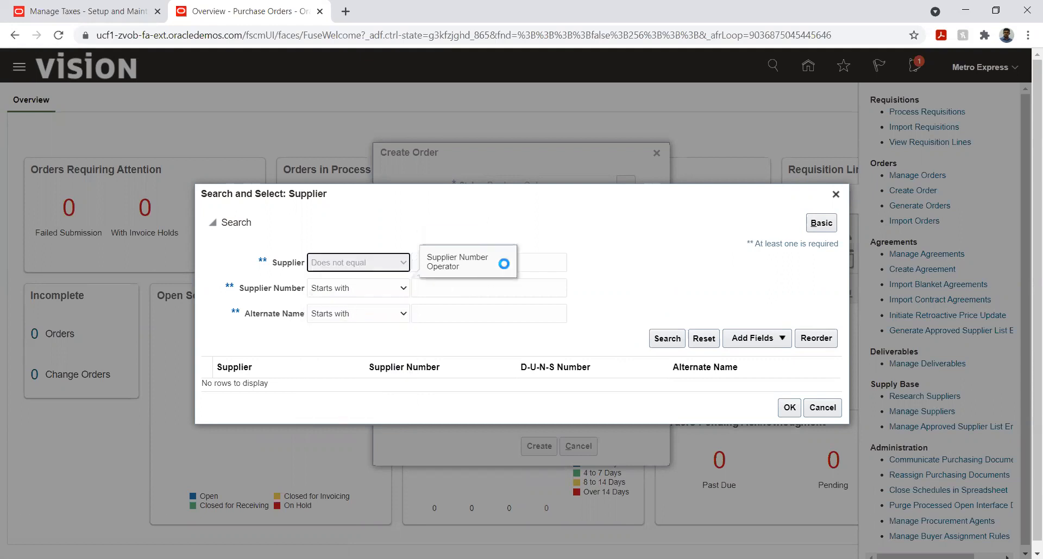
{"action": "left_click", "coordinate": [534, 263]}
{"action": "type", "text": "@"}
{"action": "left_click", "coordinate": [667, 340]}
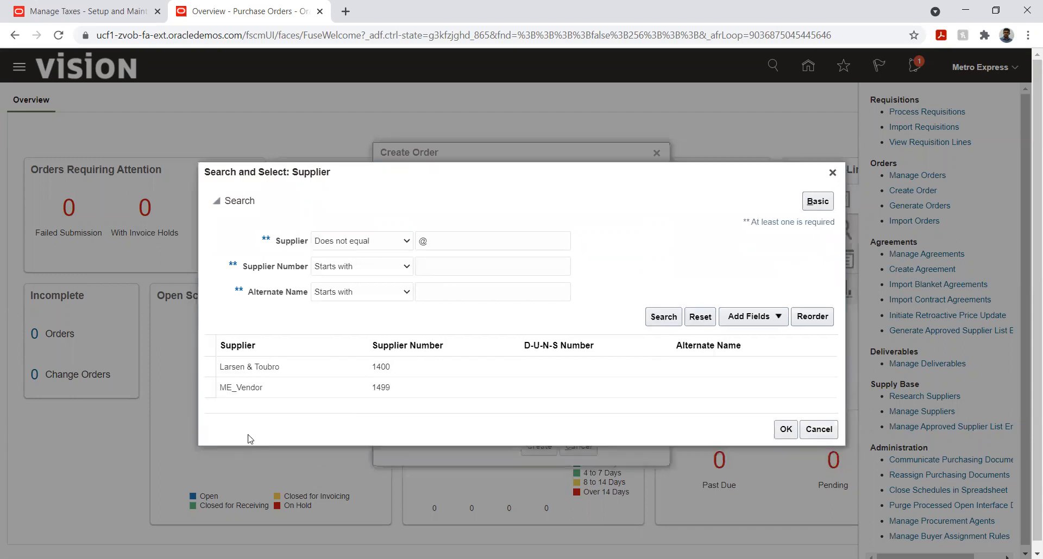
{"action": "left_click", "coordinate": [277, 390]}
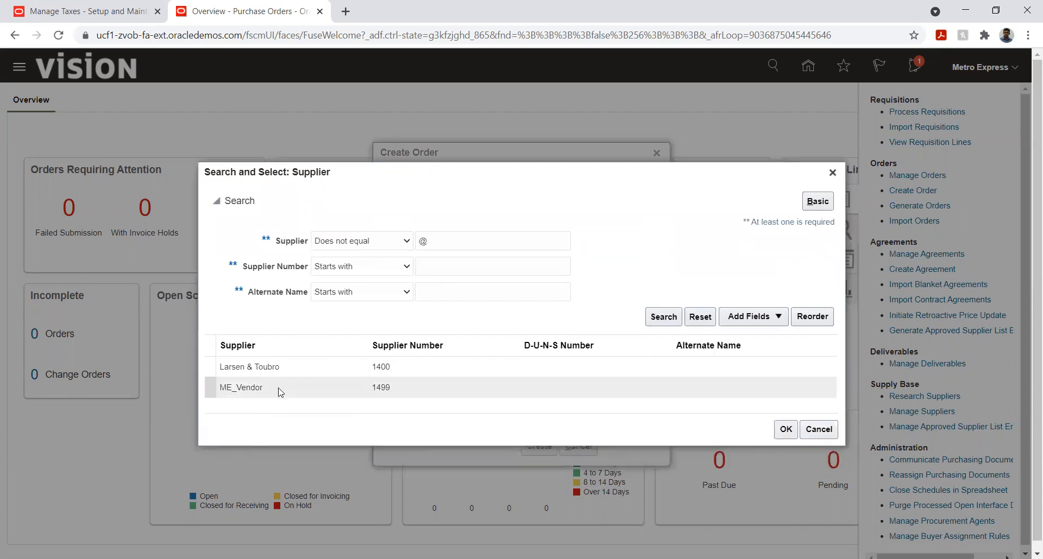
{"action": "left_click", "coordinate": [782, 432]}
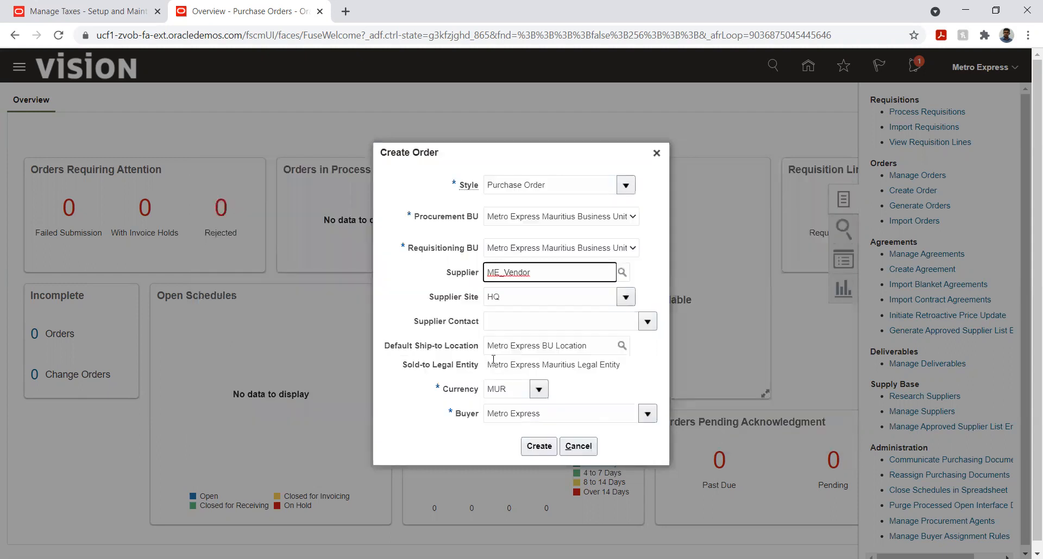
- Create the purchase order and add a first line of type Rate Based Services
{"action": "left_click", "coordinate": [538, 446]}
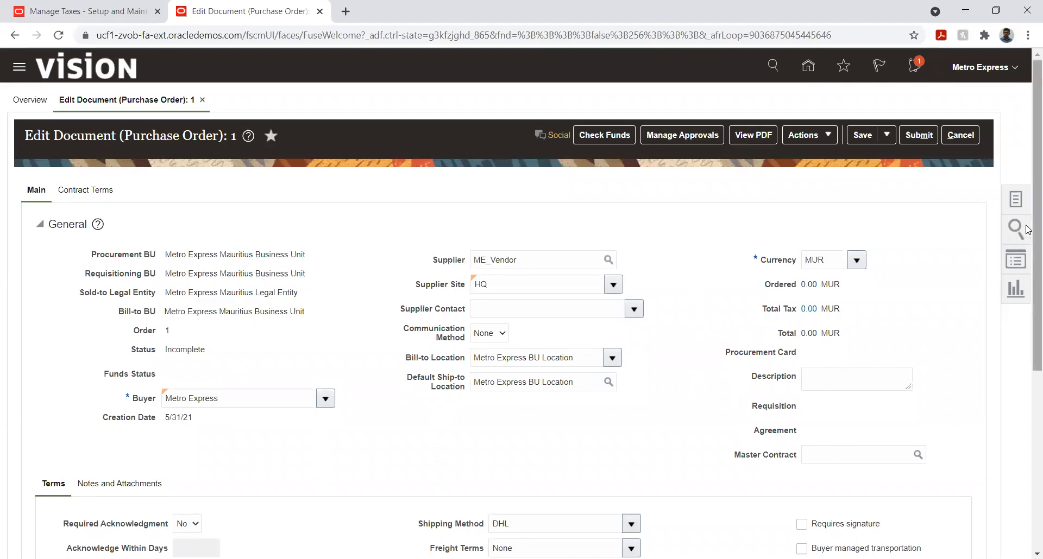
{"action": "scroll", "coordinate": [1026, 239], "scroll_direction": "down", "scroll_amount": 5}
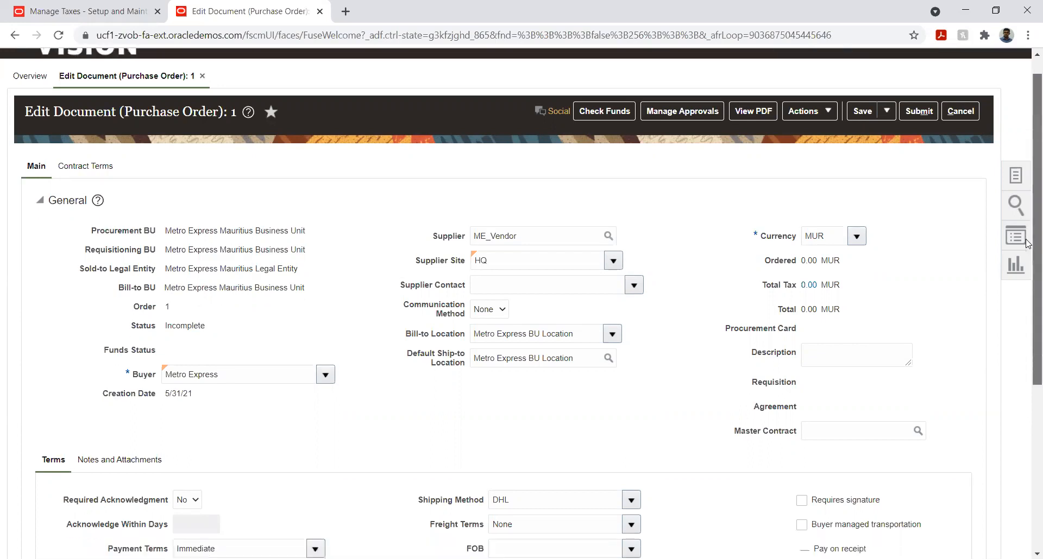
{"action": "left_click_drag", "start_coordinate": [1027, 411], "coordinate": [1026, 412]}
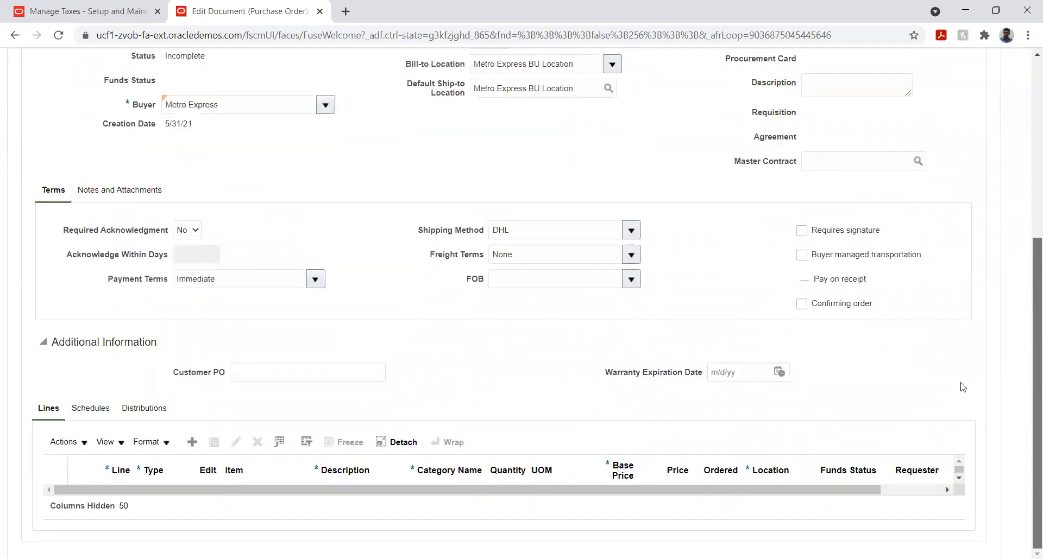
{"action": "left_click", "coordinate": [192, 442]}
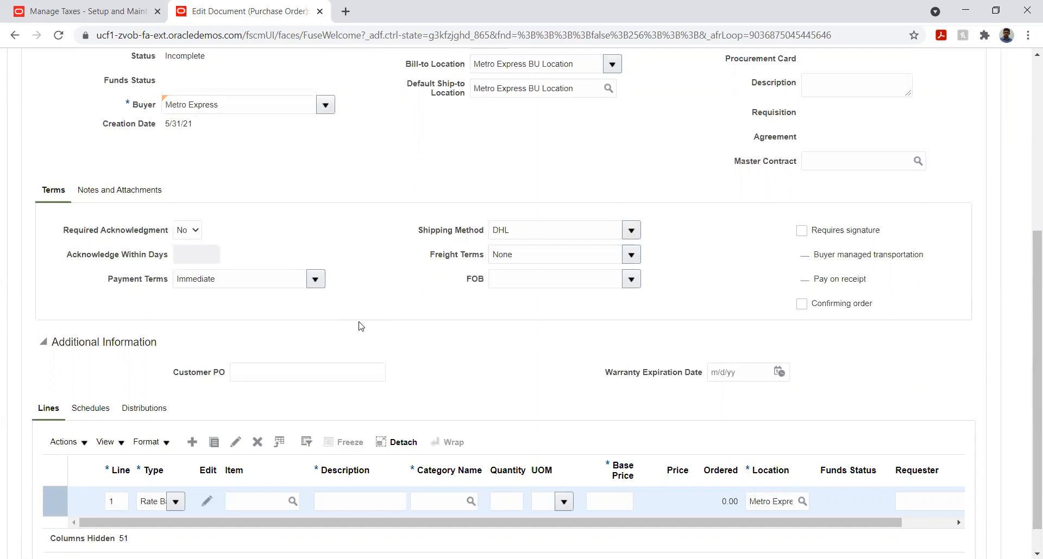
{"action": "left_click", "coordinate": [181, 508]}
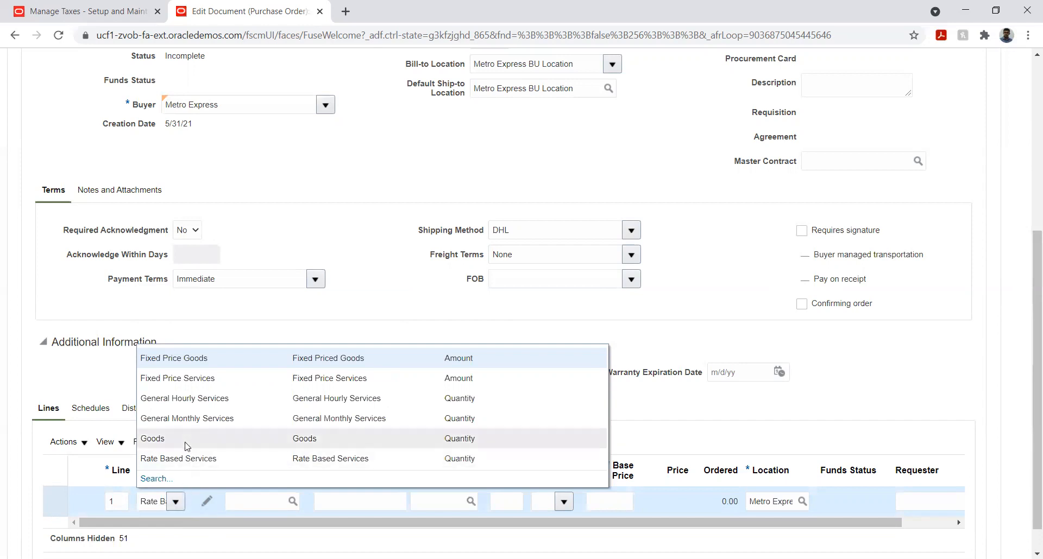
{"action": "left_click", "coordinate": [190, 458]}
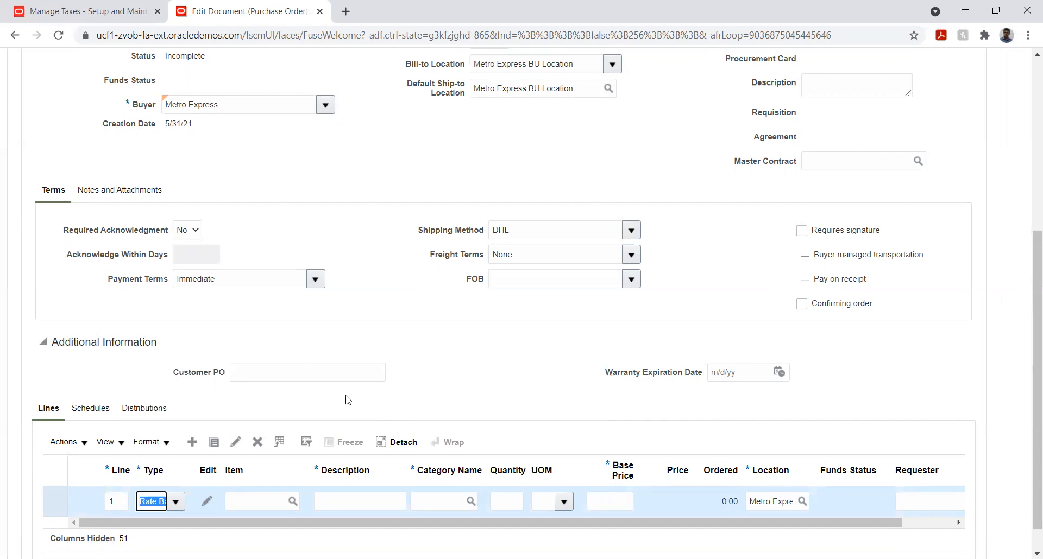
- Describe the first purchase order line as Taxed service
{"action": "left_click", "coordinate": [342, 503]}
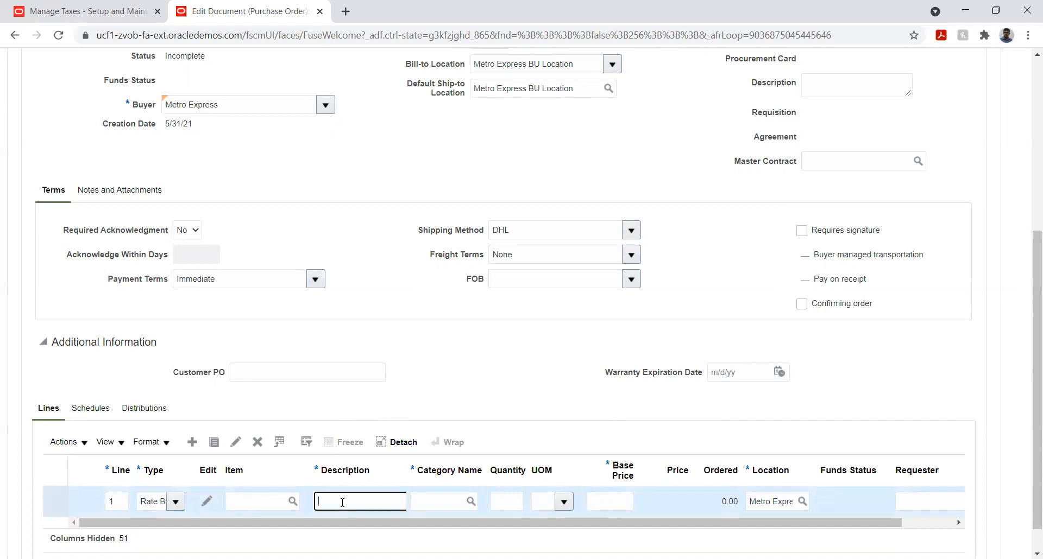
{"action": "type", "text": "Taxed Service"}
{"action": "key", "text": "Tab"}
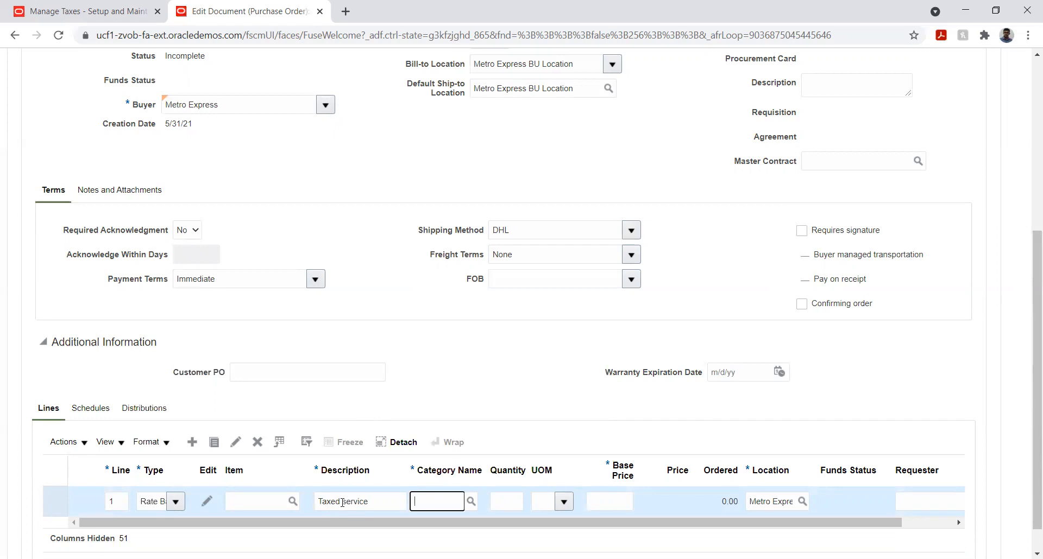
- Search the line's categories with the advanced condition Does not equal @ and select 925.33 Engineering Services
{"action": "left_click", "coordinate": [471, 503]}
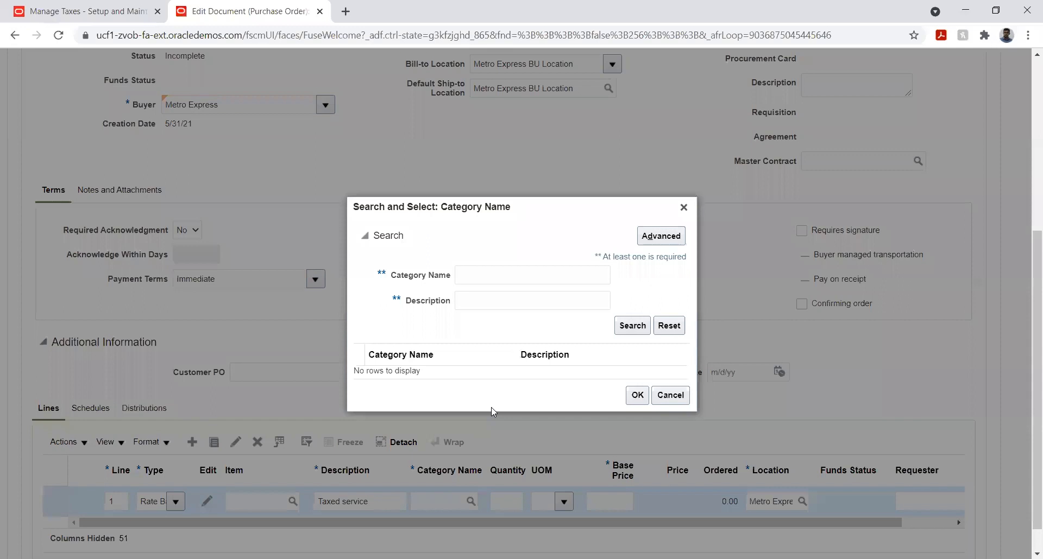
{"action": "left_click", "coordinate": [654, 239]}
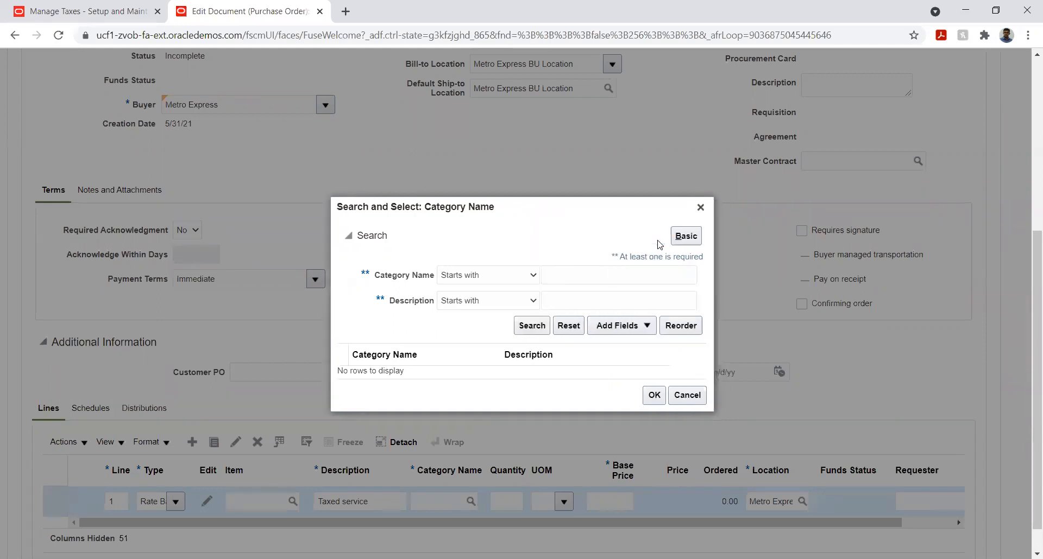
{"action": "left_click", "coordinate": [481, 276]}
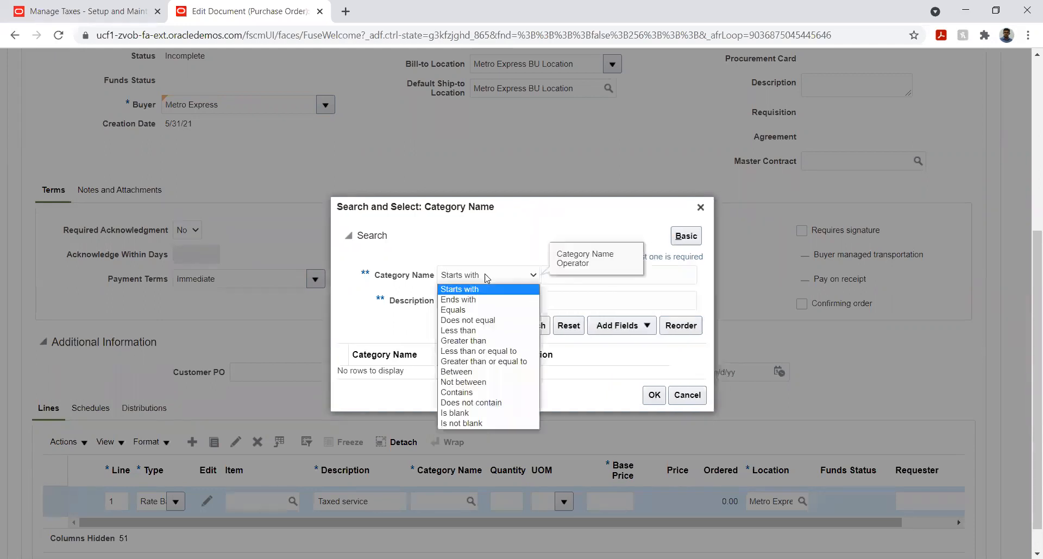
{"action": "left_click", "coordinate": [489, 320]}
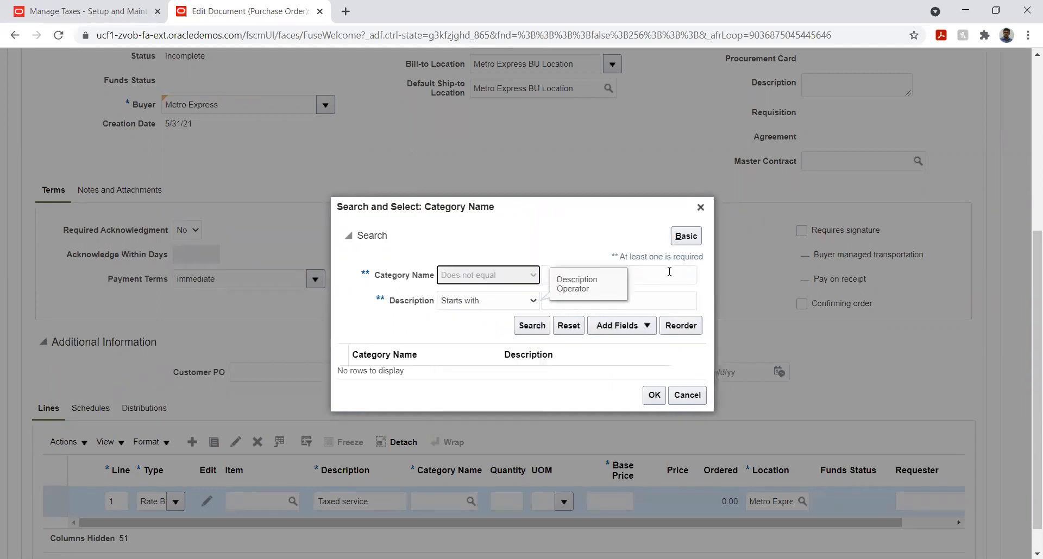
{"action": "left_click", "coordinate": [669, 273]}
{"action": "type", "text": "@"}
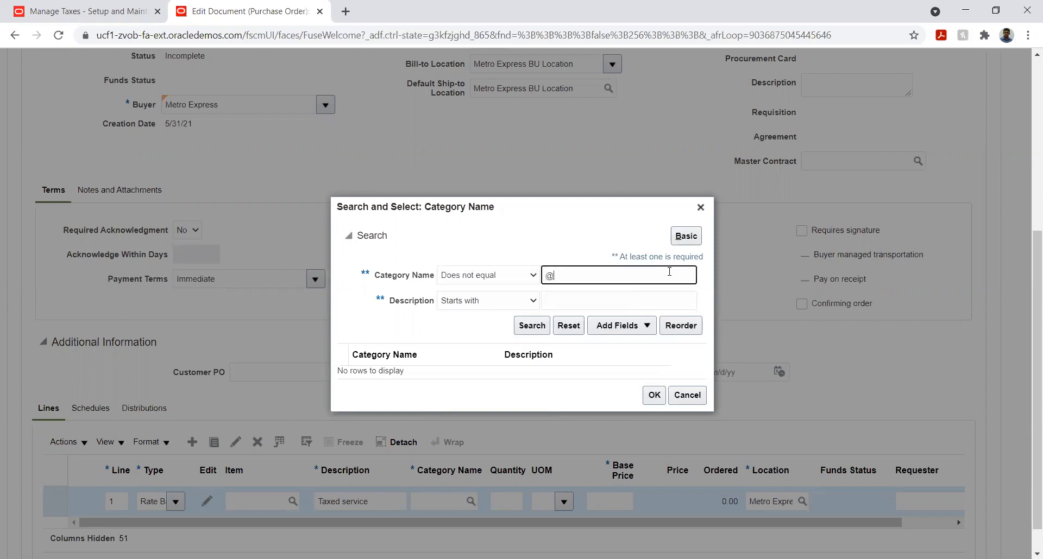
{"action": "left_click", "coordinate": [531, 327]}
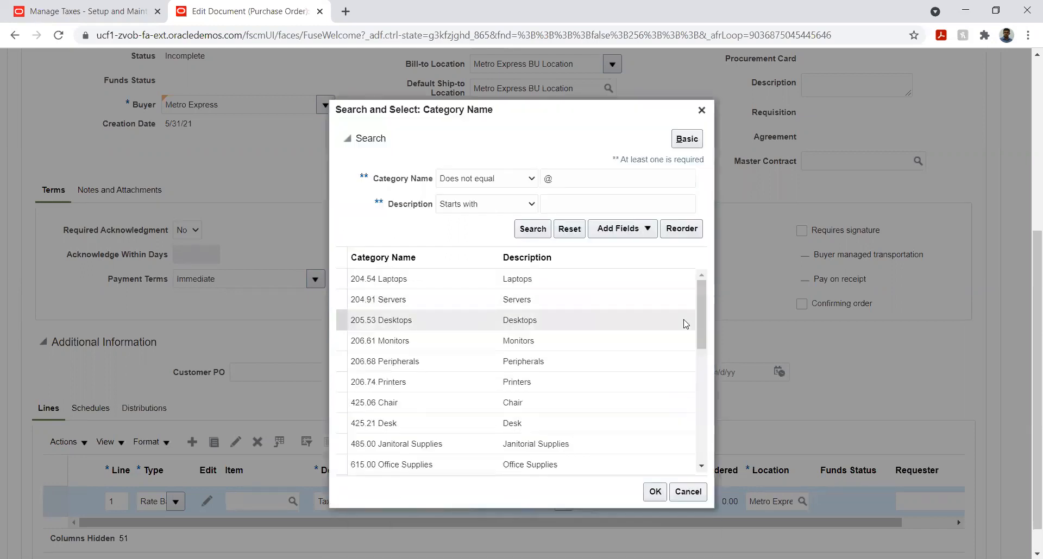
{"action": "left_click_drag", "start_coordinate": [699, 315], "coordinate": [699, 404]}
{"action": "scroll", "coordinate": [699, 404], "scroll_direction": "down", "scroll_amount": 1}
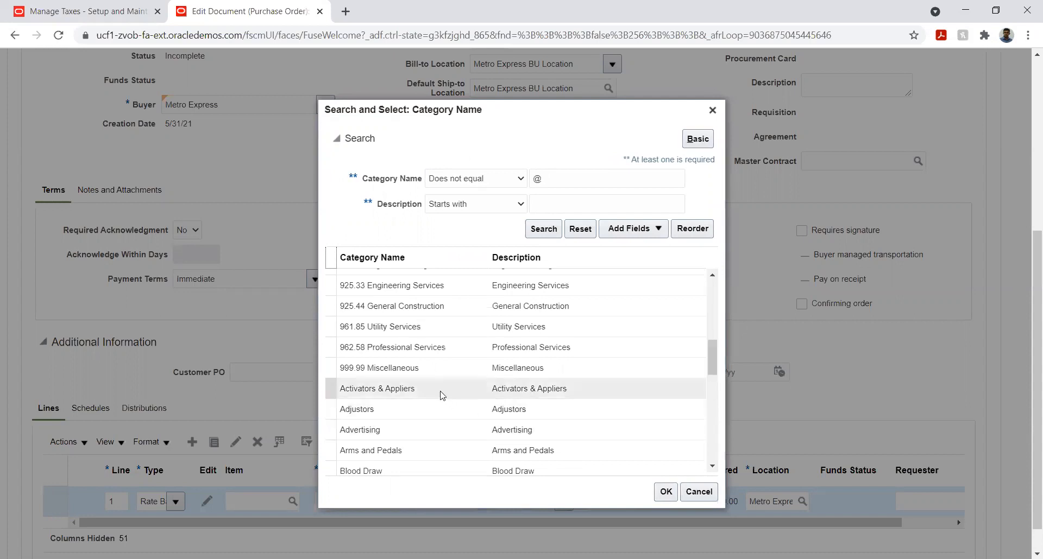
{"action": "left_click", "coordinate": [455, 291]}
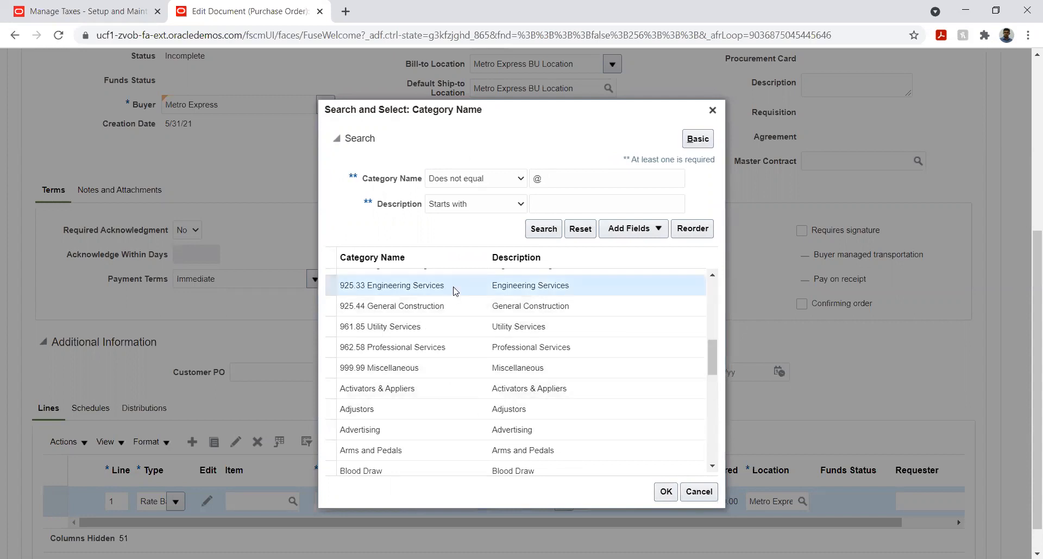
{"action": "left_click", "coordinate": [666, 493]}
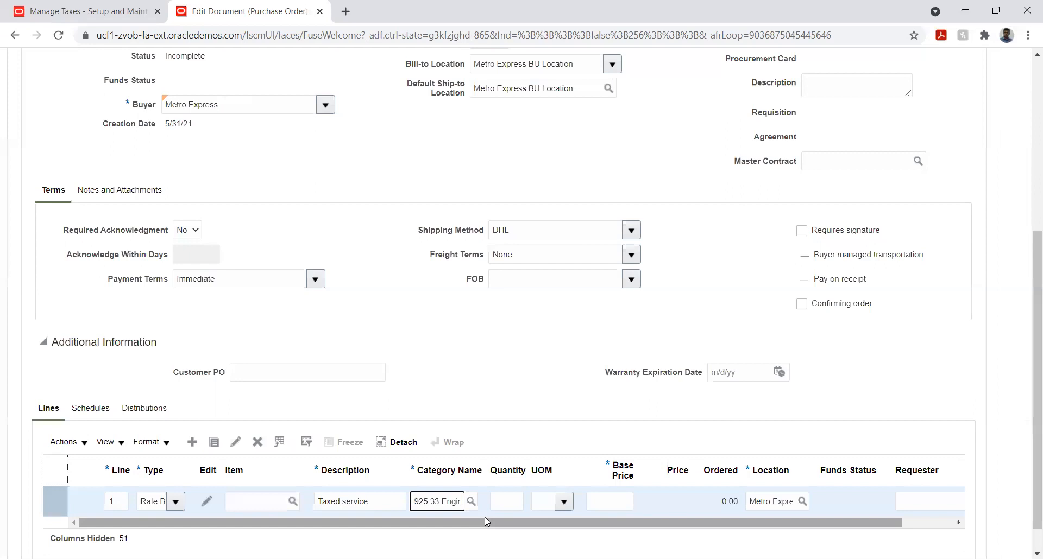
- Set the line's quantity to 1 and its unit of measure to Each
{"action": "left_click", "coordinate": [513, 503]}
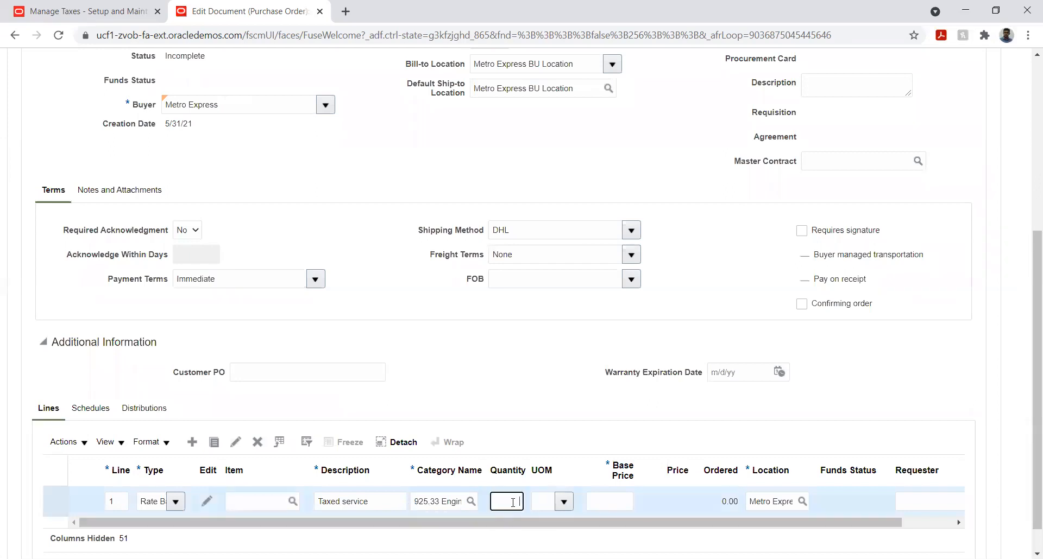
{"action": "type", "text": "1"}
{"action": "key", "text": "Tab"}
{"action": "left_click", "coordinate": [565, 505]}
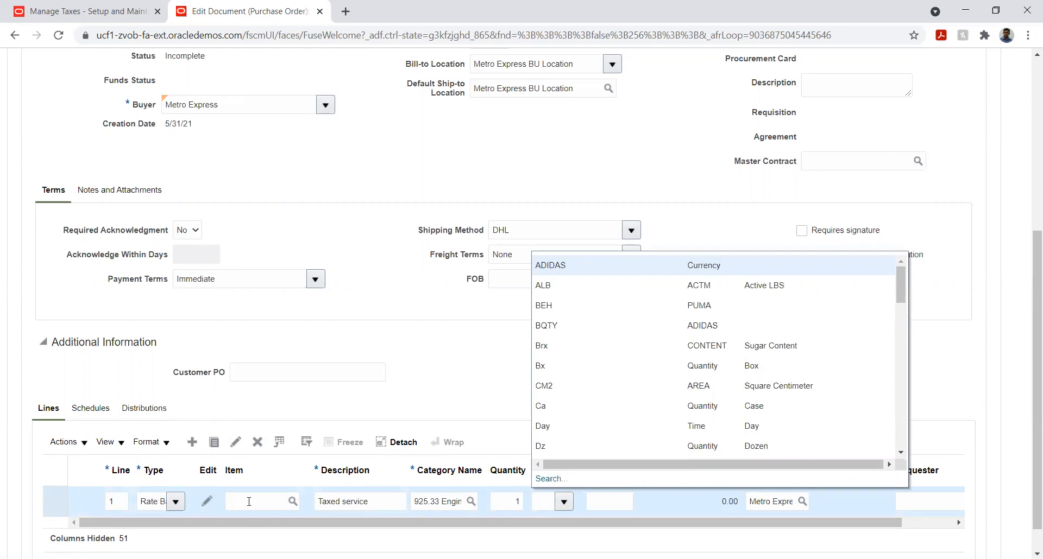
{"action": "left_click", "coordinate": [249, 502]}
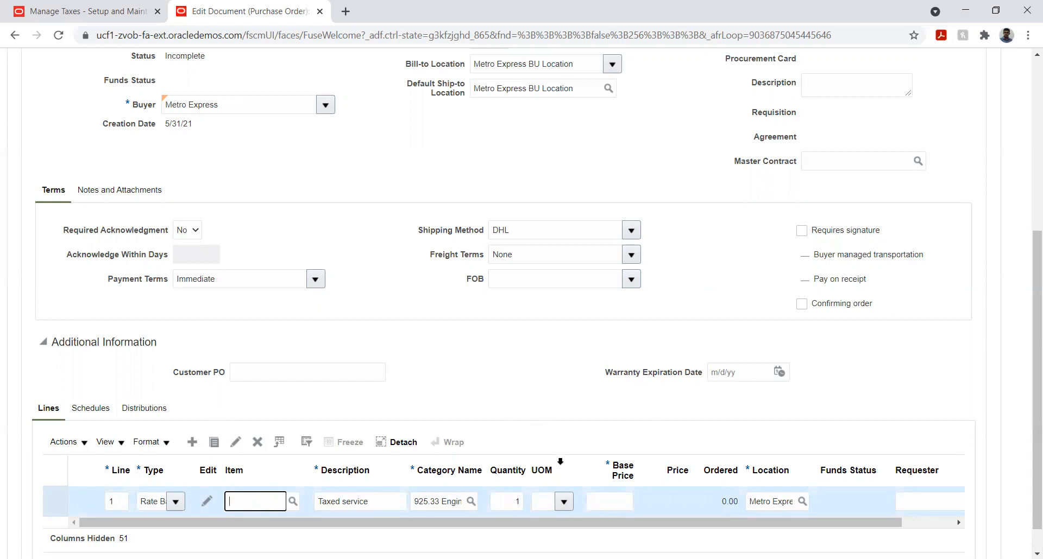
{"action": "left_click", "coordinate": [565, 502]}
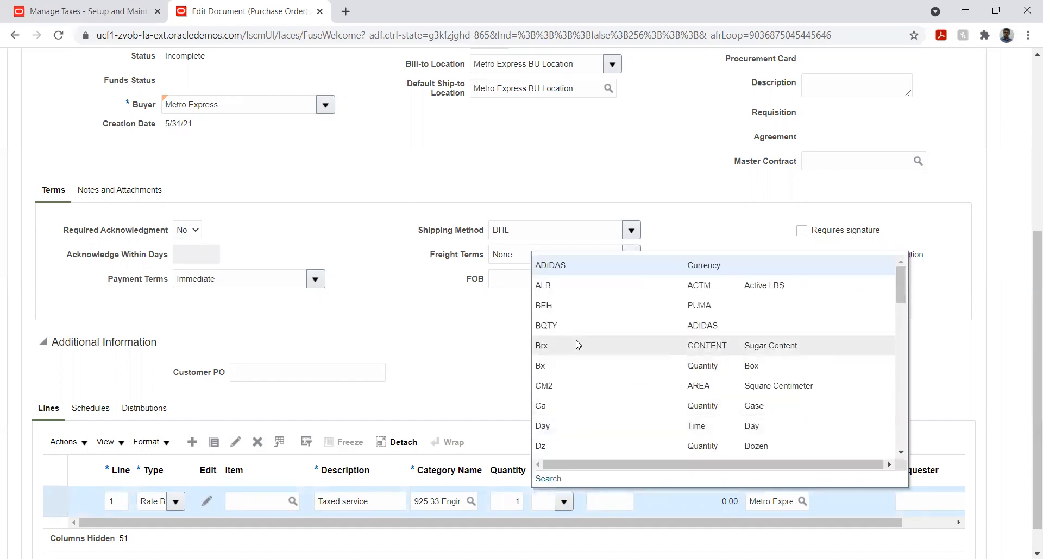
{"action": "scroll", "coordinate": [598, 375], "scroll_direction": "down", "scroll_amount": 2}
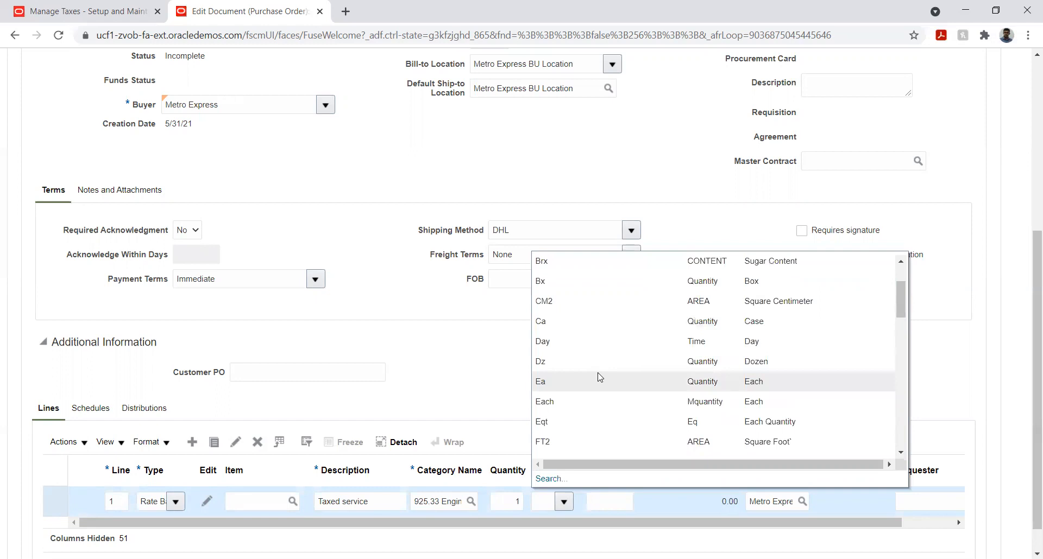
{"action": "scroll", "coordinate": [597, 375], "scroll_direction": "down", "scroll_amount": 2}
{"action": "left_click", "coordinate": [568, 321]}
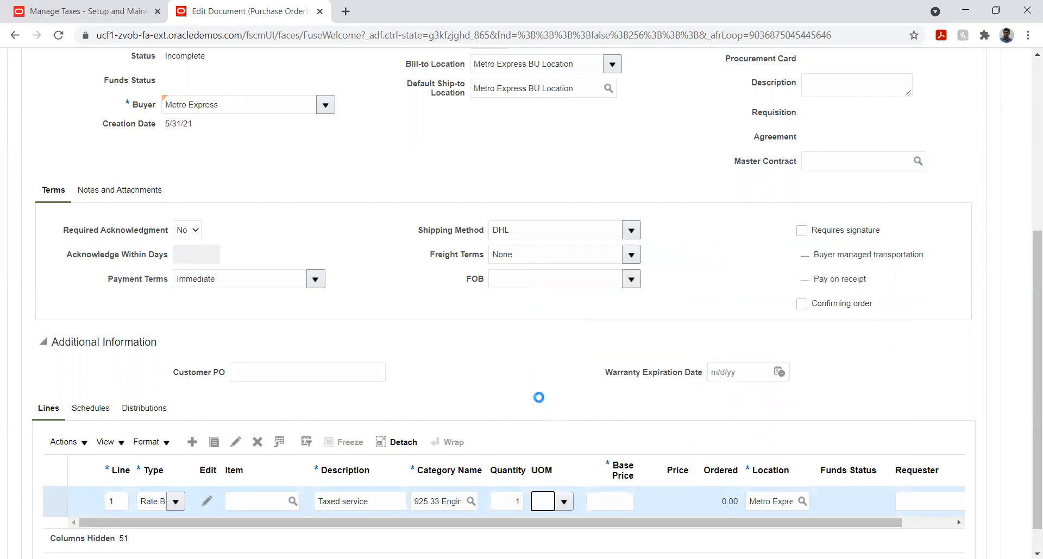
{"action": "left_click", "coordinate": [539, 398]}
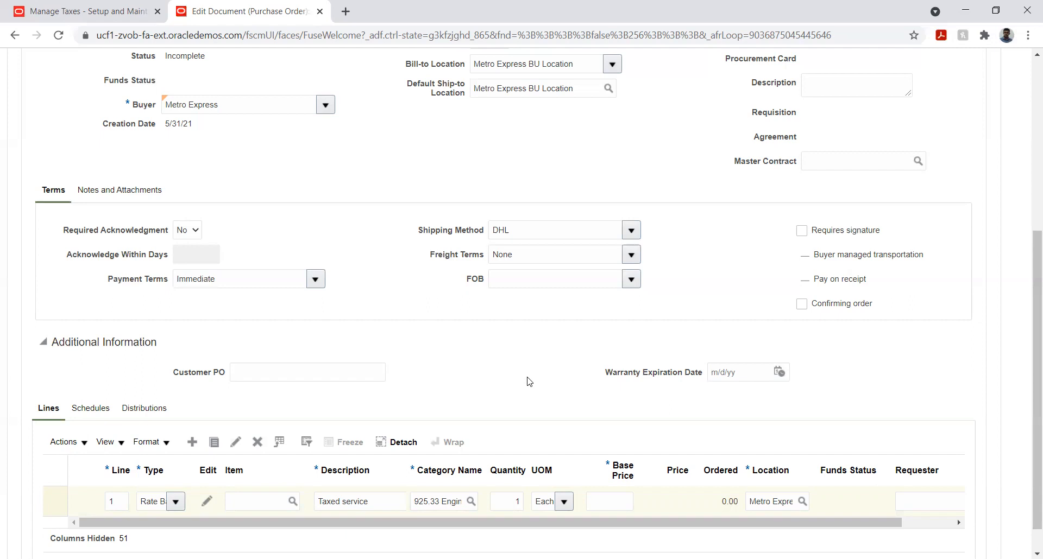
- Set the line's base price to 1,000 and update the line amounts
{"action": "left_click", "coordinate": [607, 502]}
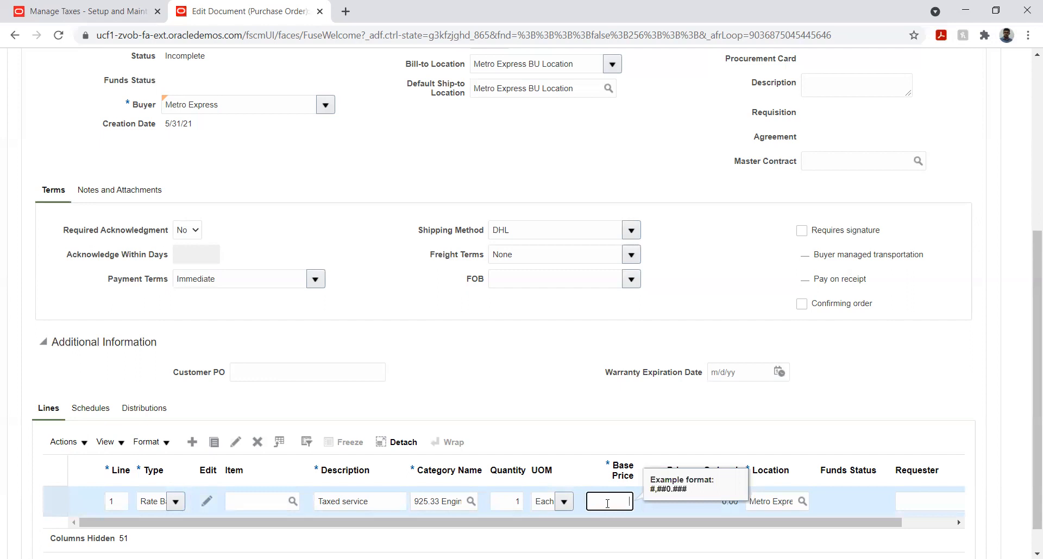
{"action": "type", "text": "1,00"}
{"action": "type", "text": "000"}
{"action": "key", "text": "Tab"}
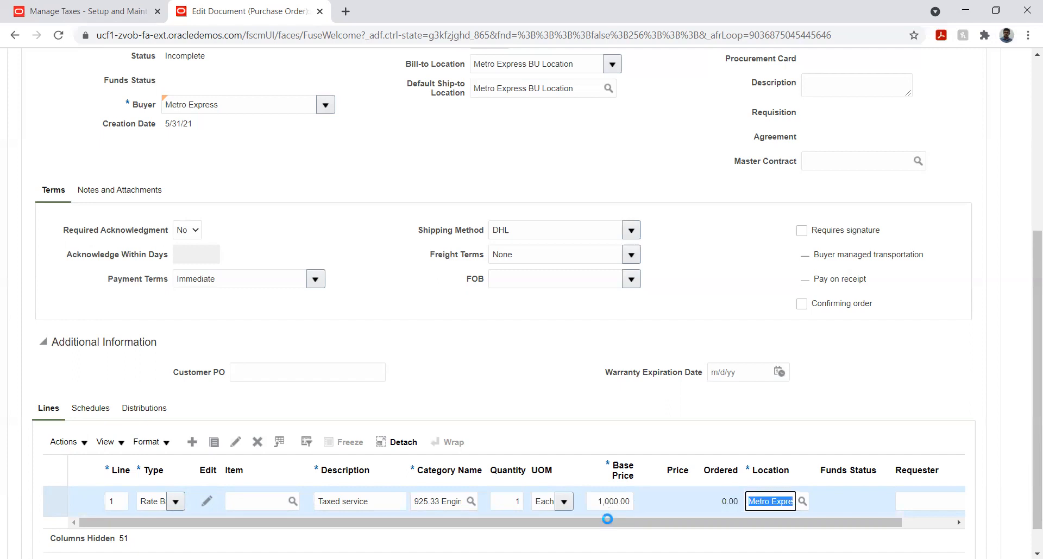
{"action": "left_click", "coordinate": [675, 411]}
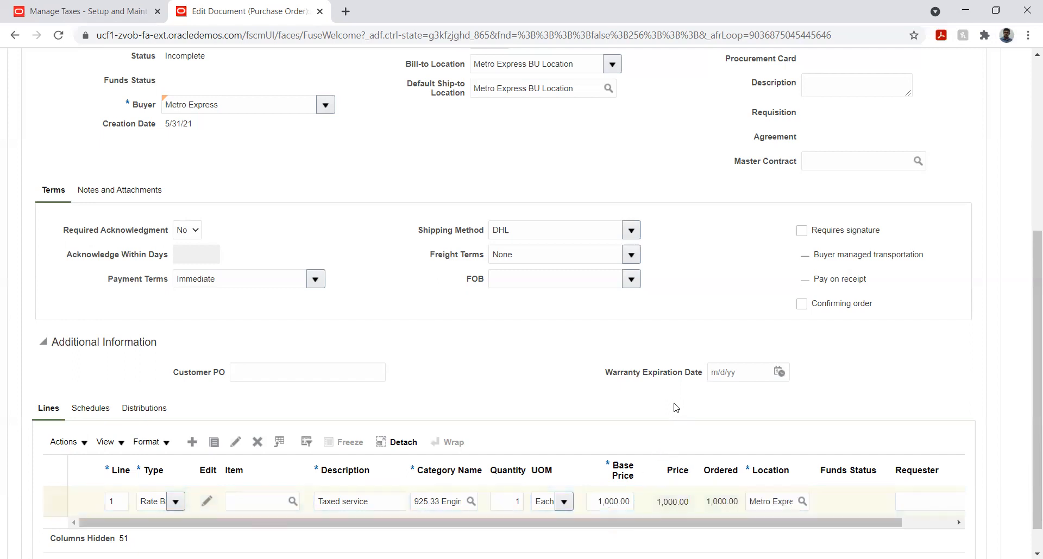
- Review the order's totals and close the purchase order, discarding its unsaved changes
{"action": "left_click_drag", "start_coordinate": [811, 528], "coordinate": [786, 528]}
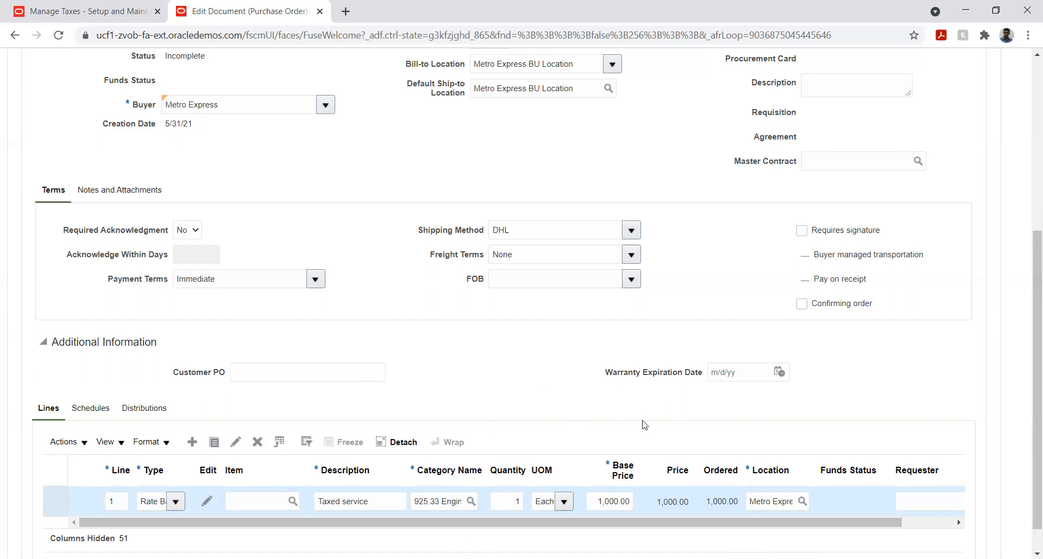
{"action": "scroll", "coordinate": [1027, 380], "scroll_direction": "up", "scroll_amount": 2}
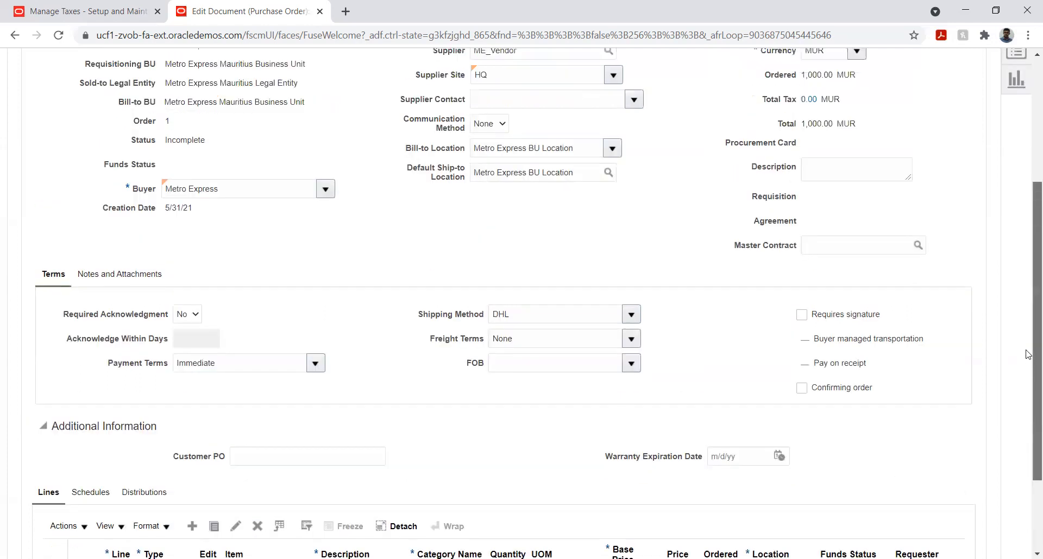
{"action": "scroll", "coordinate": [1027, 354], "scroll_direction": "up", "scroll_amount": 3}
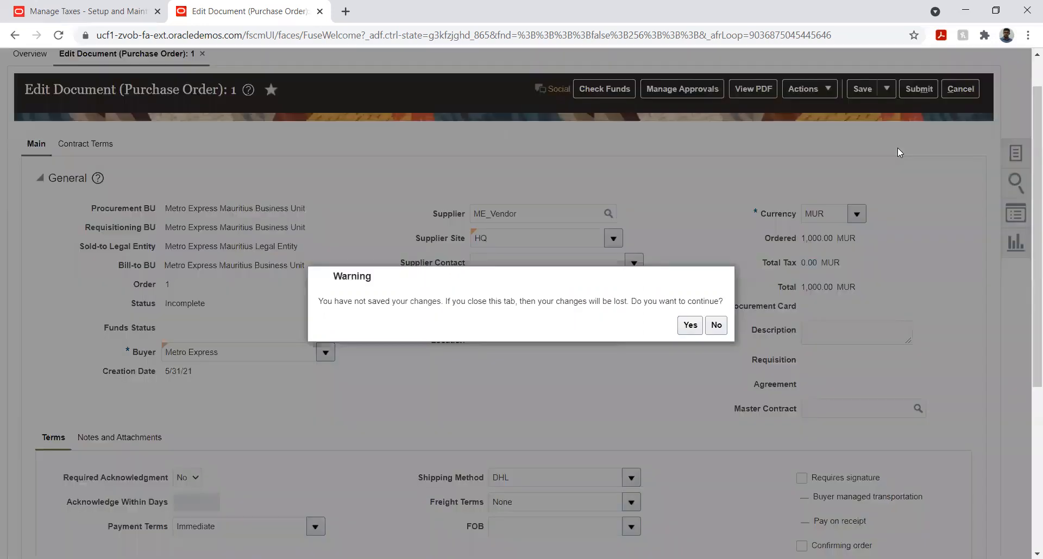
{"action": "left_click", "coordinate": [690, 325]}
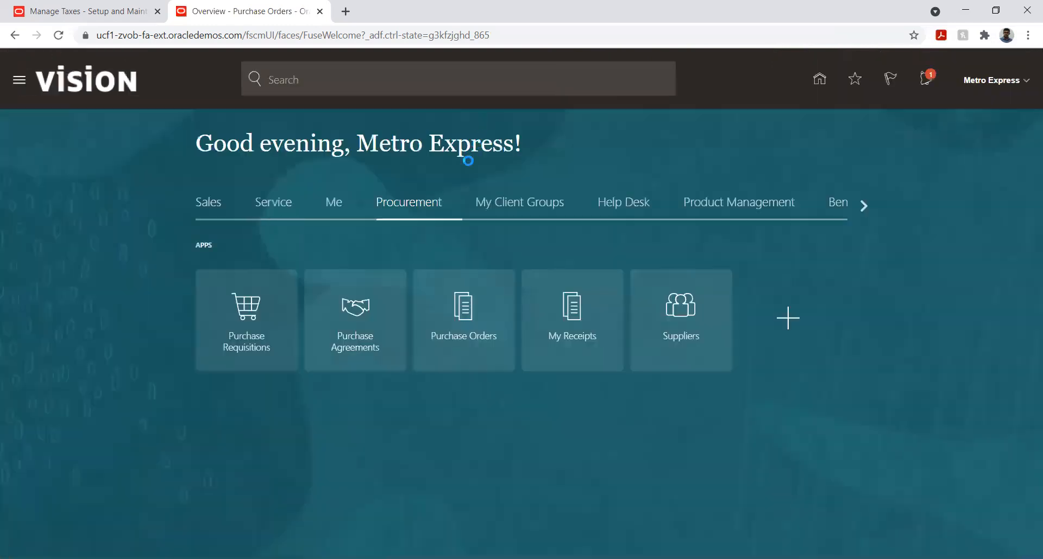
- Open Invoices under Payables and start creating a new invoice
{"action": "left_click", "coordinate": [856, 207]}
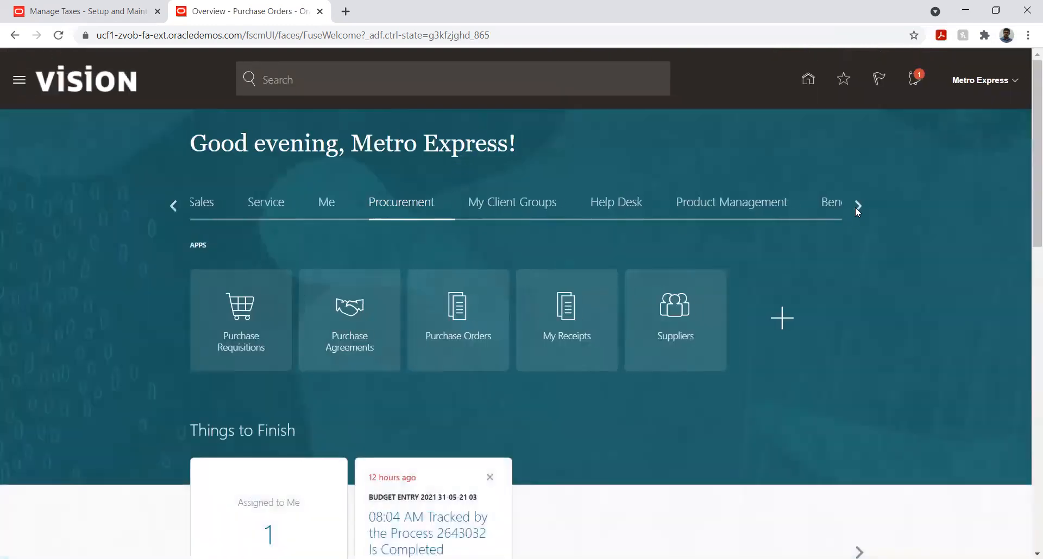
{"action": "left_click", "coordinate": [856, 207]}
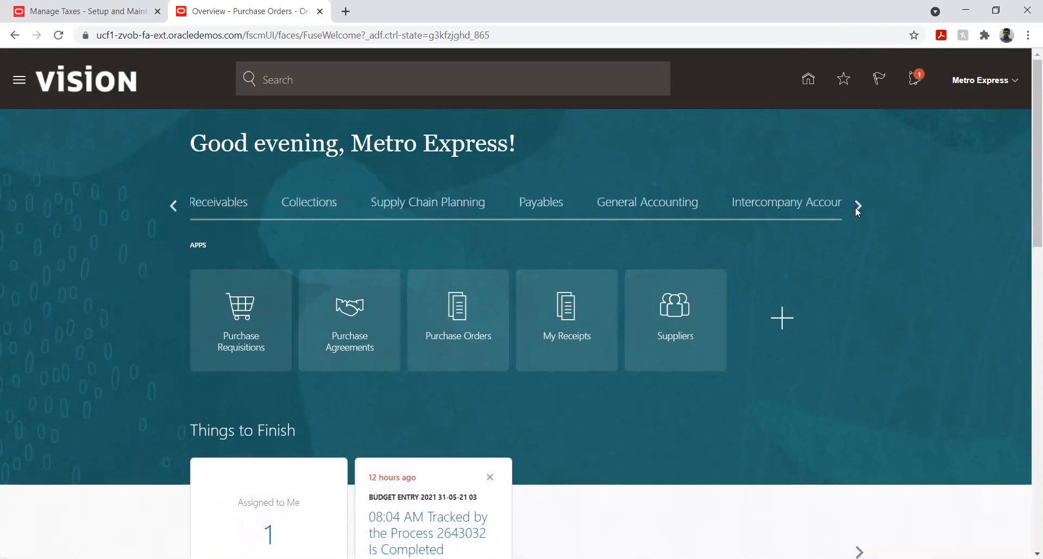
{"action": "left_click", "coordinate": [524, 209]}
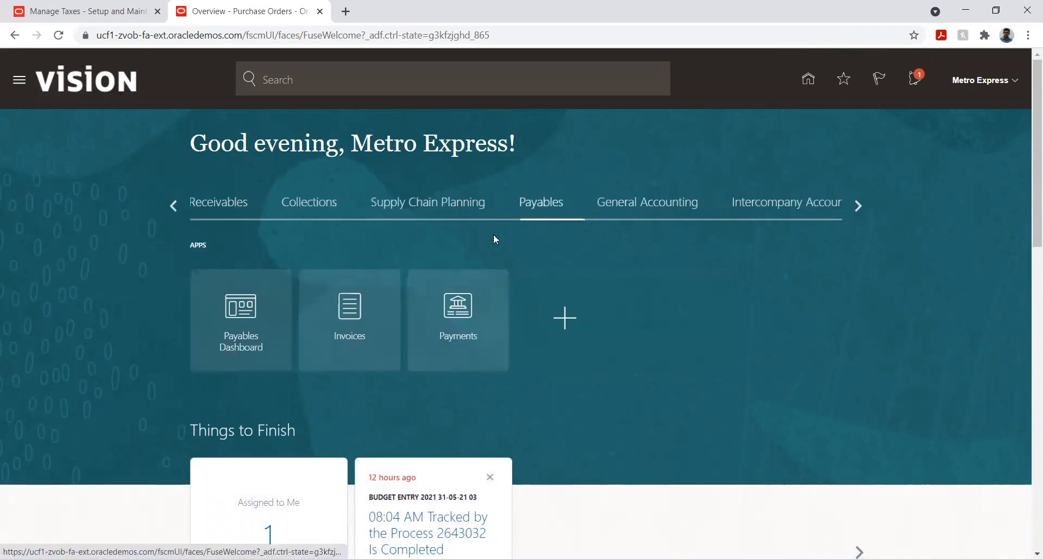
{"action": "left_click", "coordinate": [348, 310]}
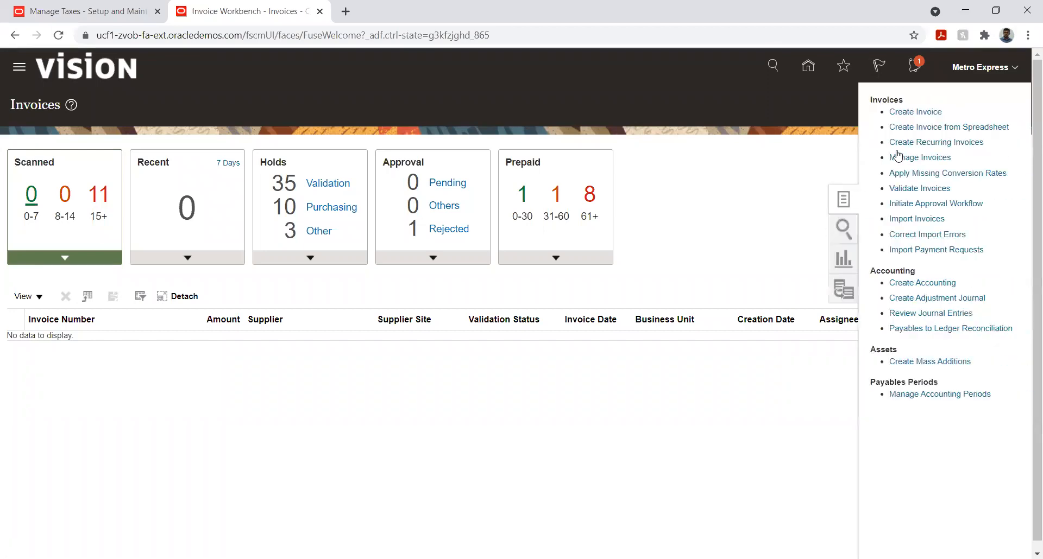
{"action": "left_click", "coordinate": [915, 112]}
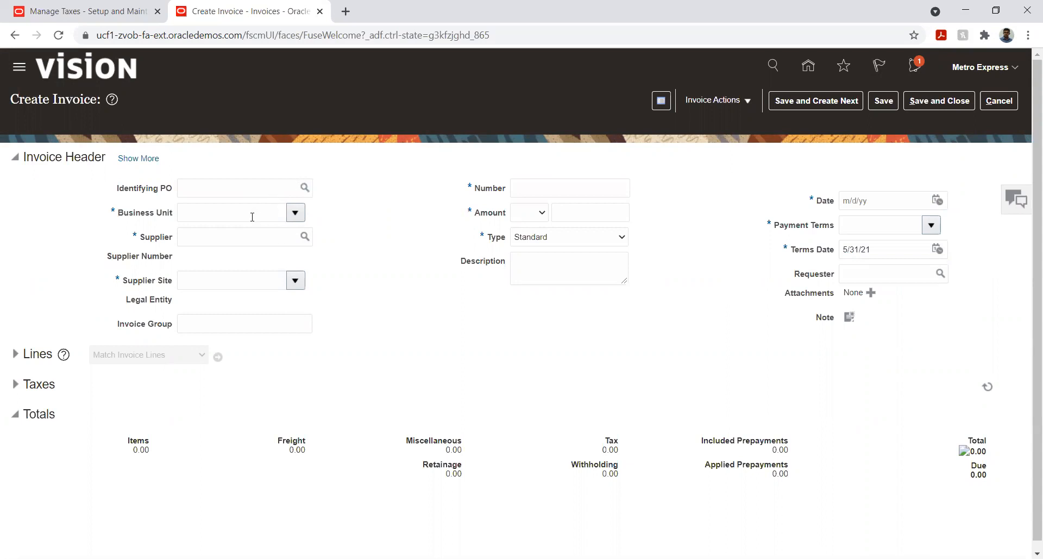
- Set the invoice's business unit to Metro Express Mauritius Business Unit
{"action": "left_click", "coordinate": [295, 212]}
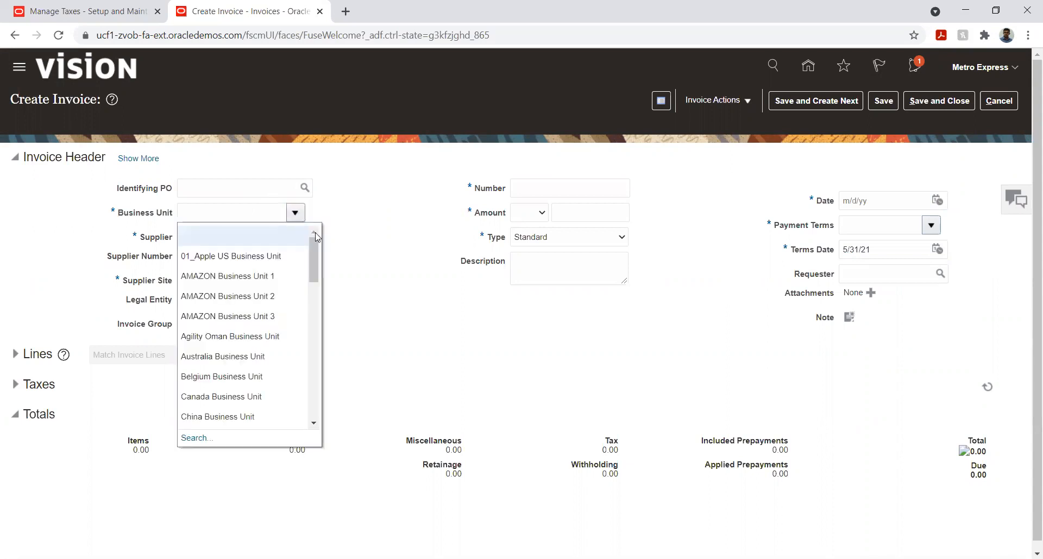
{"action": "left_click", "coordinate": [257, 211]}
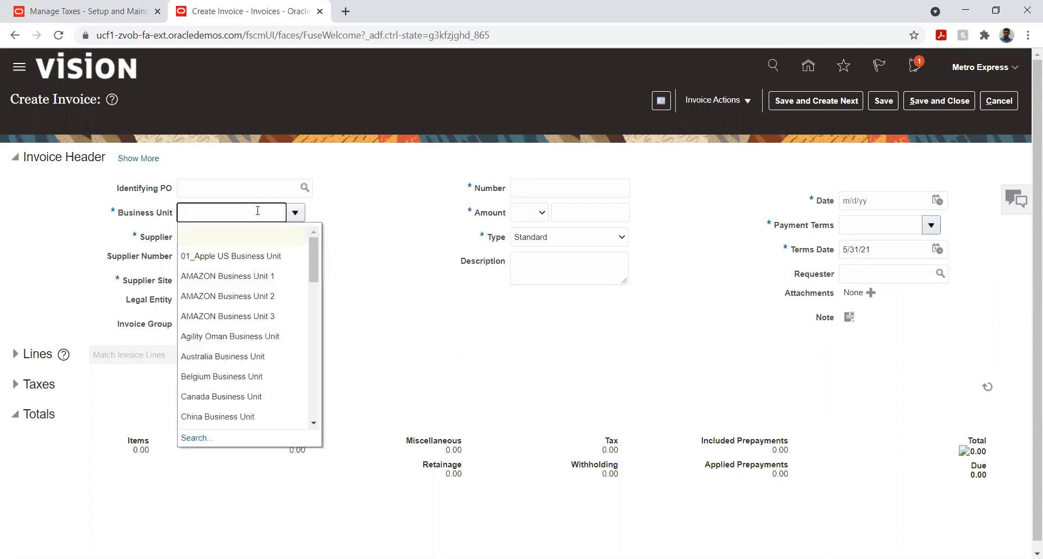
{"action": "type", "text": "Metro"}
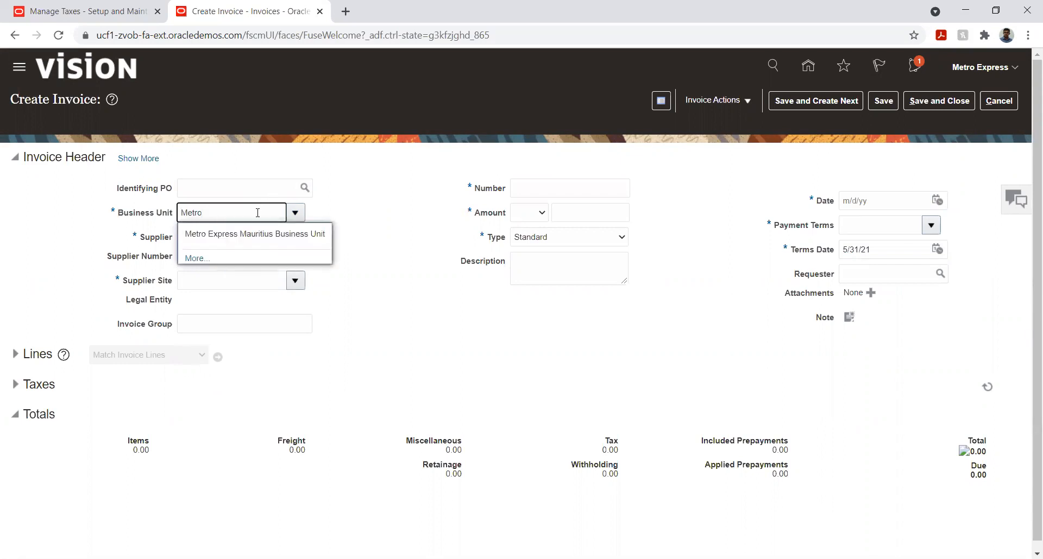
{"action": "left_click", "coordinate": [262, 235]}
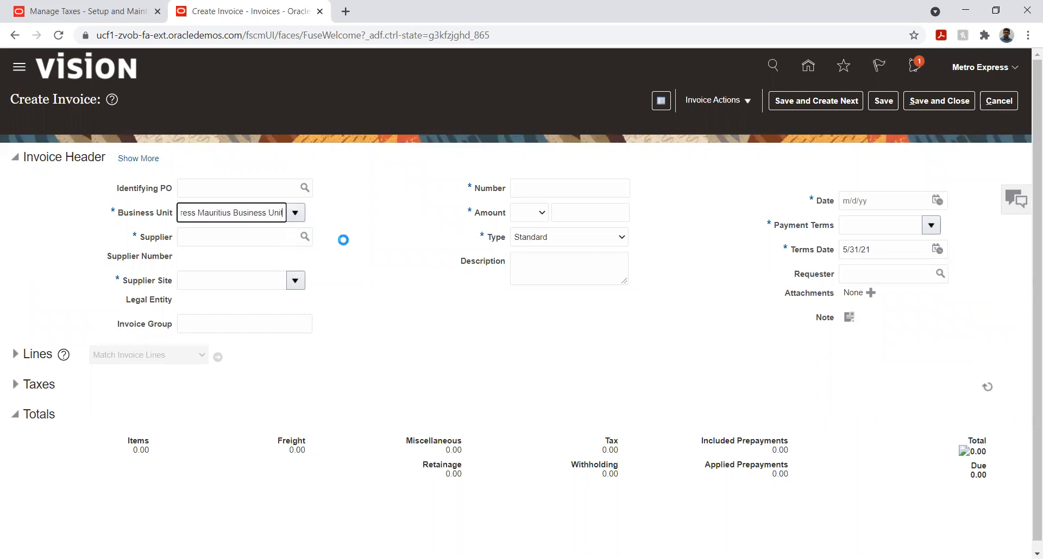
- Set the invoice's supplier to ME_Vendor
{"action": "left_click", "coordinate": [250, 235]}
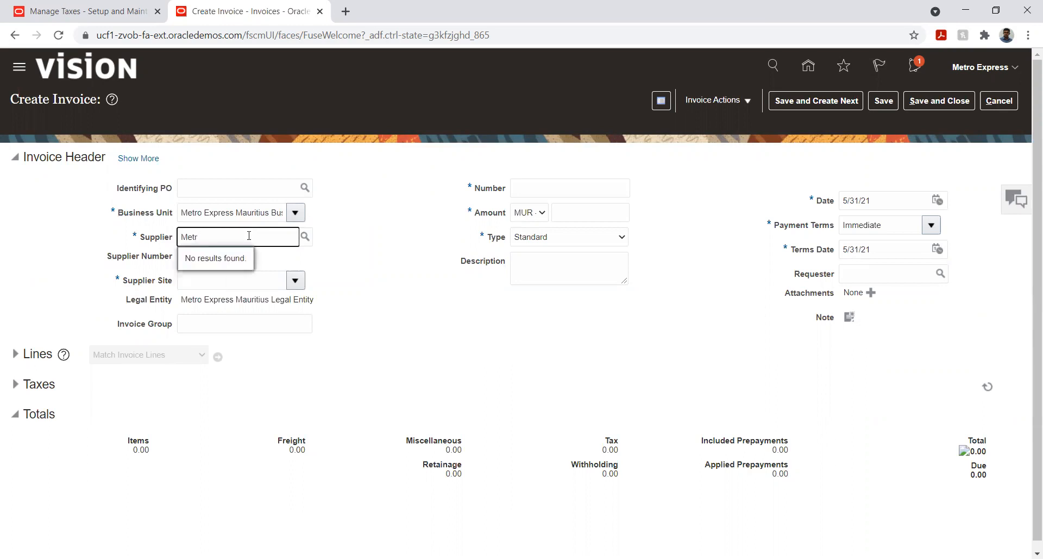
{"action": "type", "text": "E"}
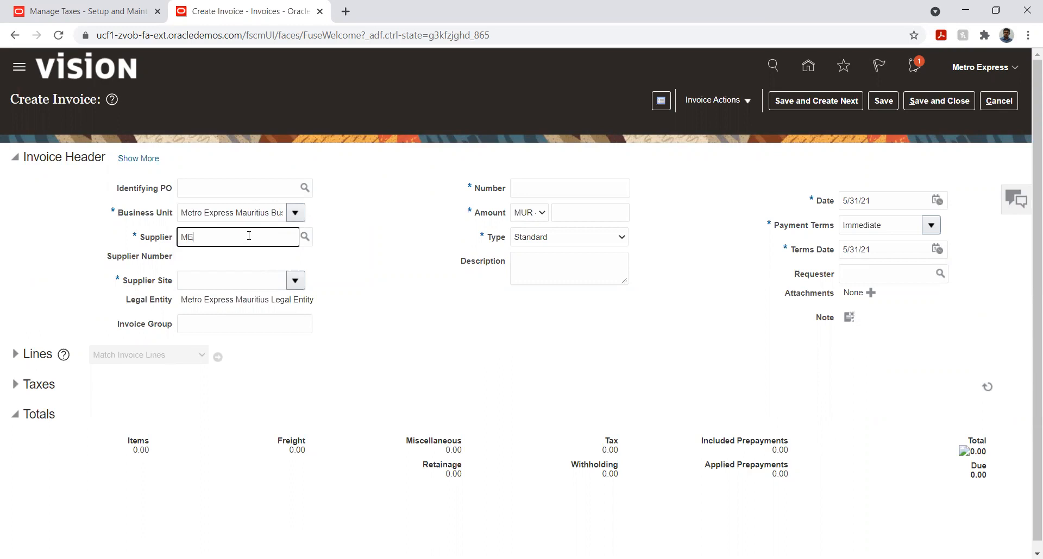
{"action": "key", "text": "Tab"}
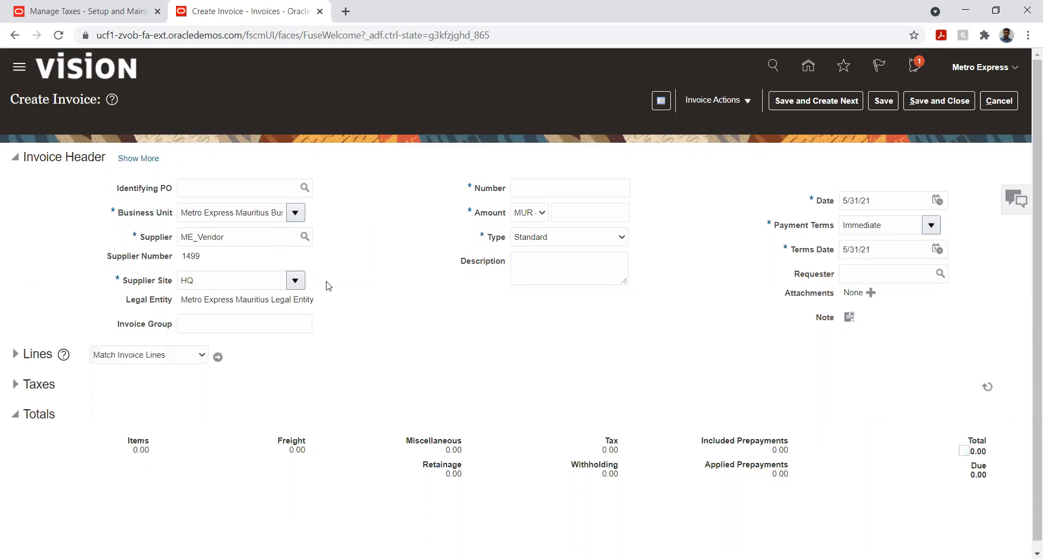
- Enter ME-001 as the invoice number and set the invoice amount to 10,000 MUR
{"action": "left_click", "coordinate": [550, 187]}
{"action": "type", "text": "M"}
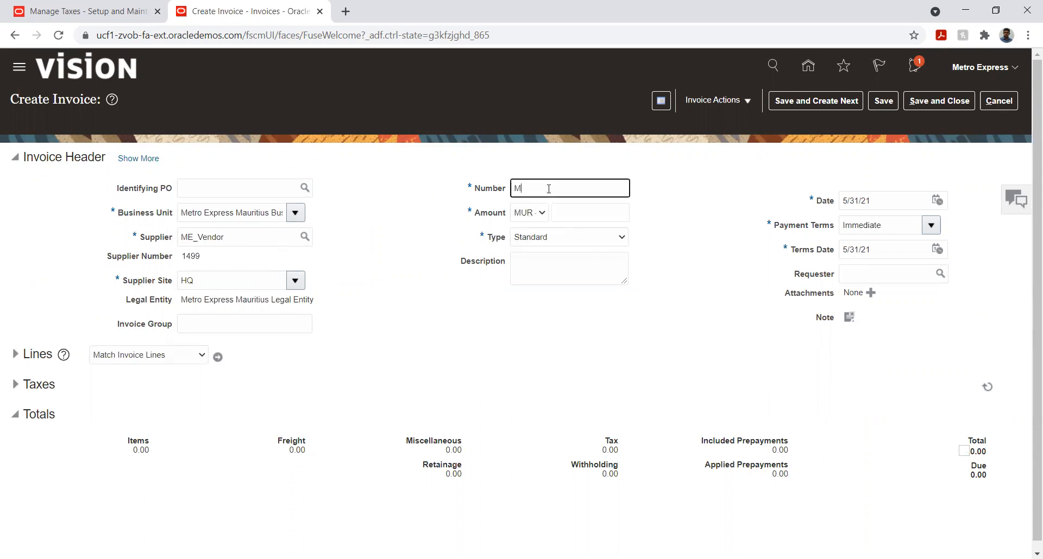
{"action": "key", "text": "Tab"}
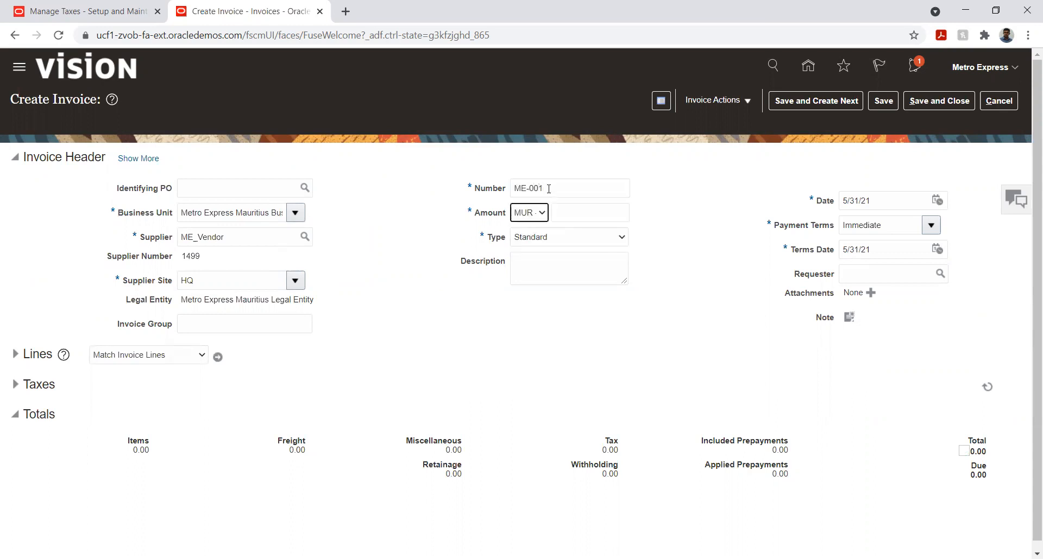
{"action": "key", "text": "Tab"}
{"action": "type", "text": "10000"}
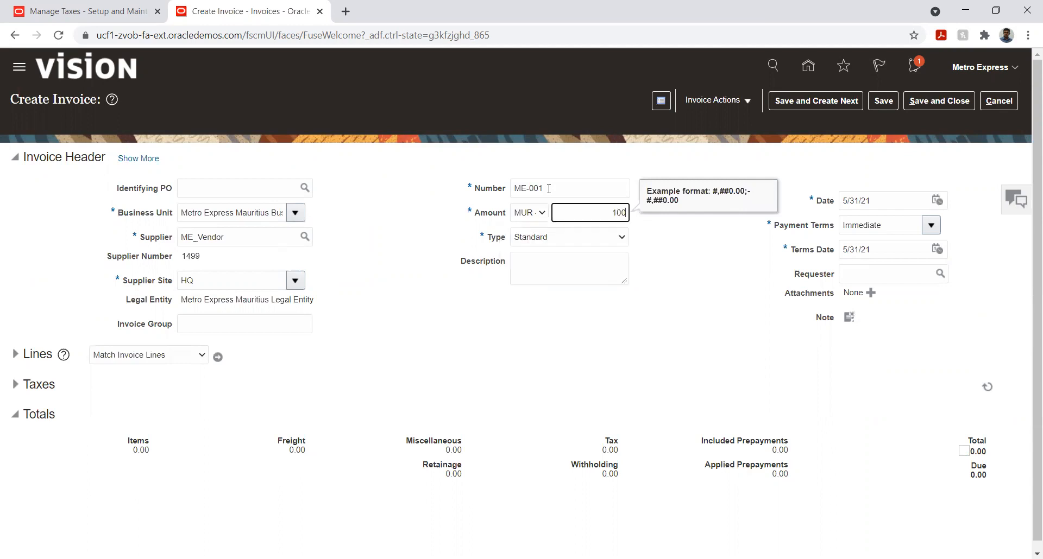
{"action": "key", "text": "Tab"}
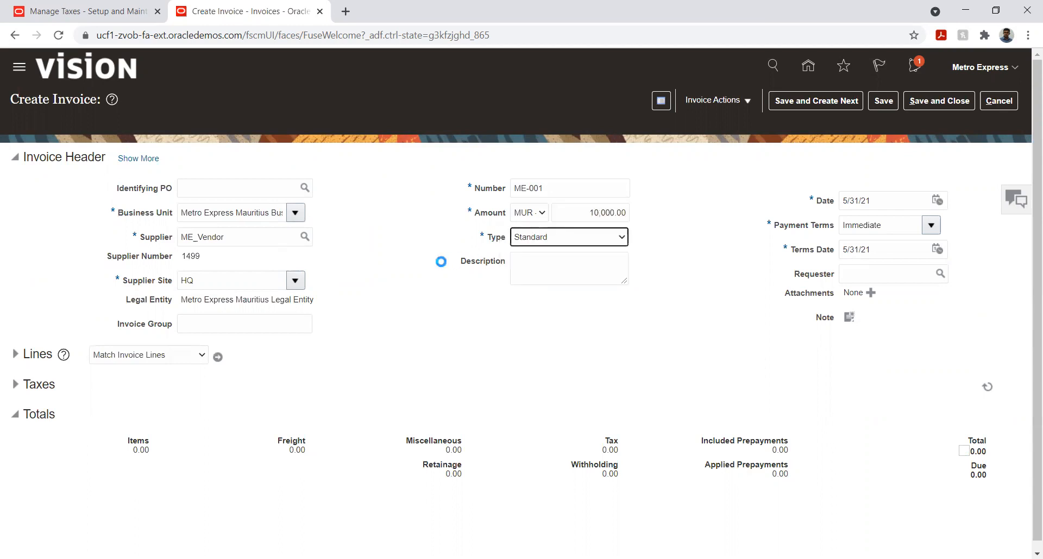
{"action": "left_click", "coordinate": [413, 284]}
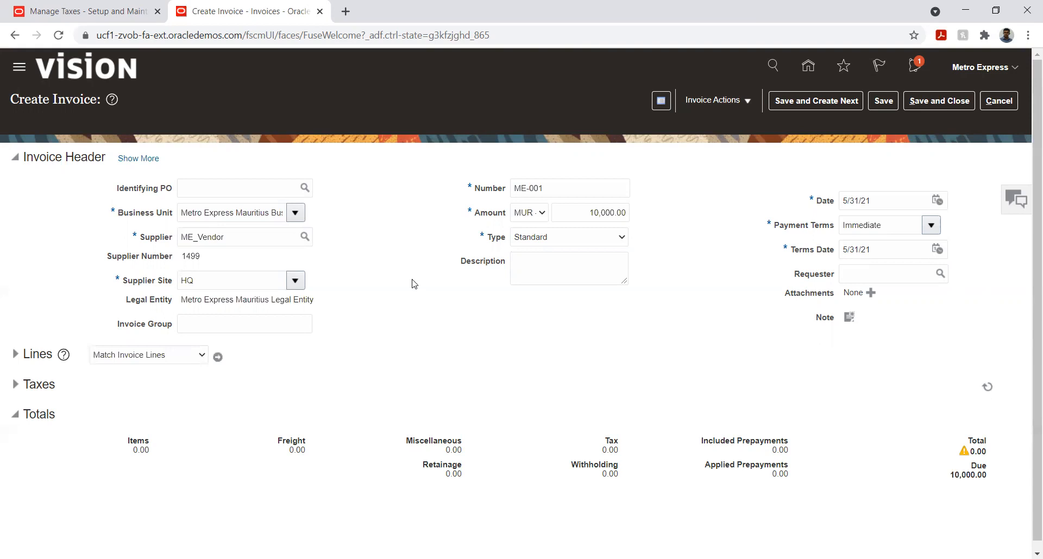
- Show the full invoice header and set the accounting date to 5/27/21
{"action": "left_click", "coordinate": [16, 361]}
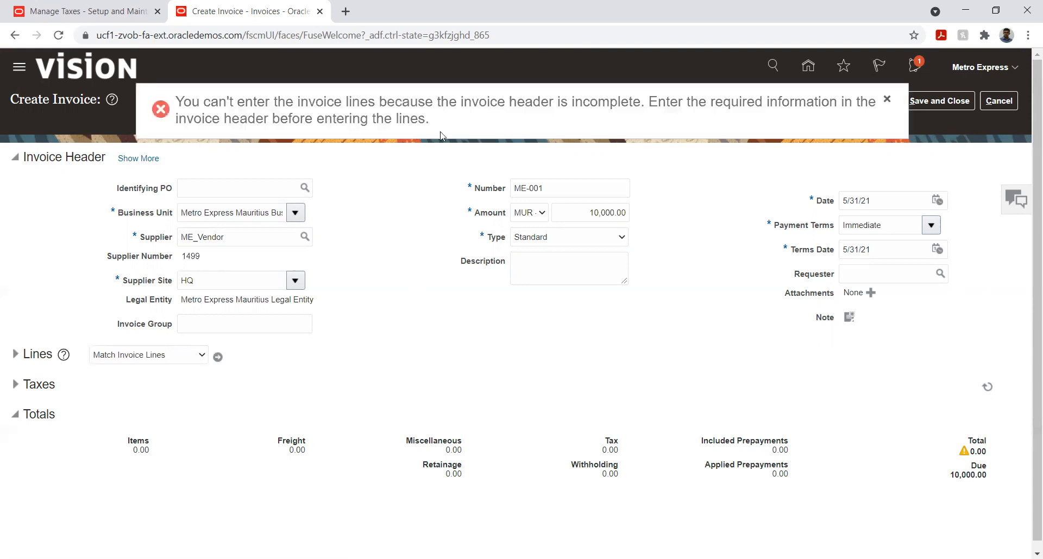
{"action": "left_click", "coordinate": [887, 99]}
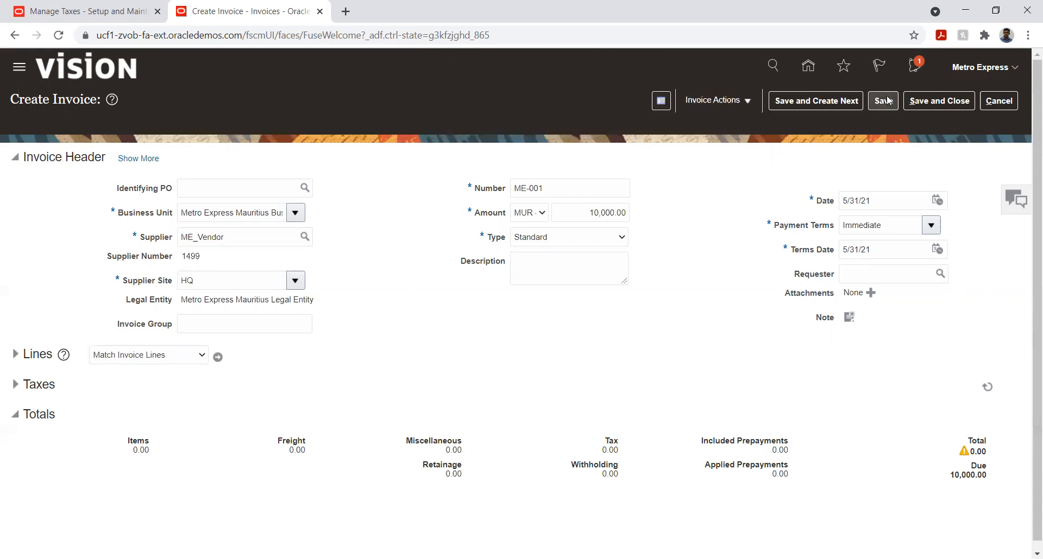
{"action": "left_click", "coordinate": [133, 160]}
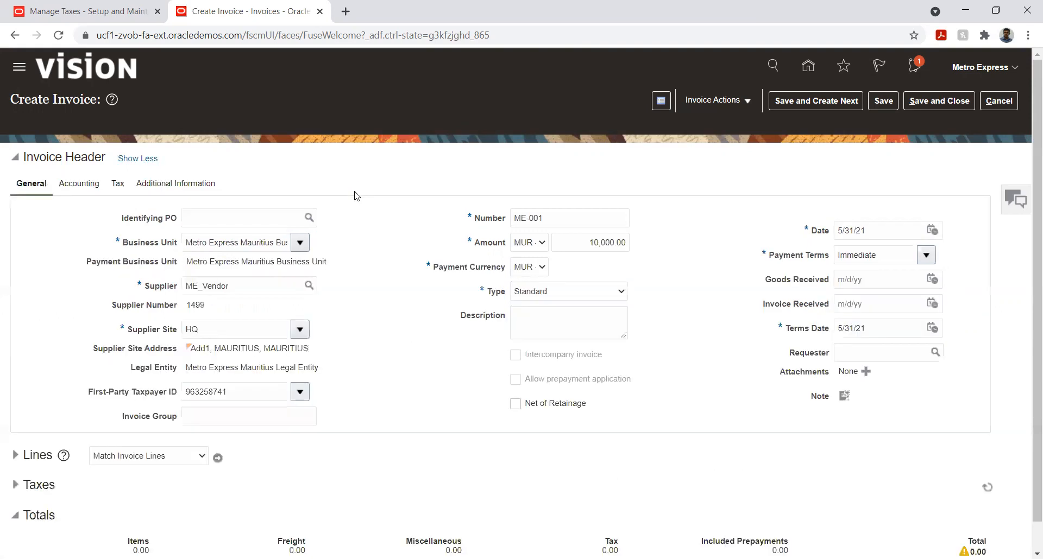
{"action": "left_click", "coordinate": [92, 187]}
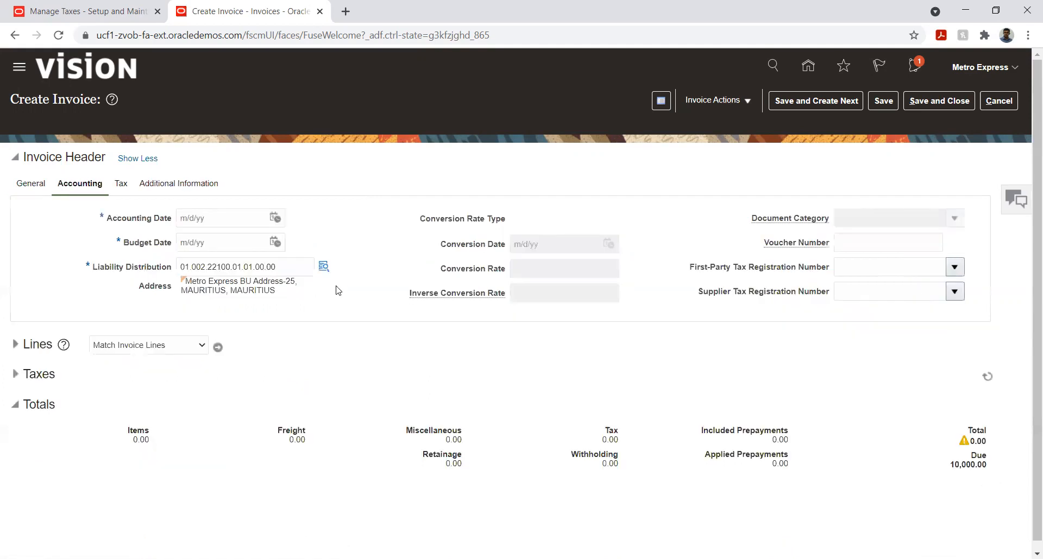
{"action": "left_click", "coordinate": [275, 218]}
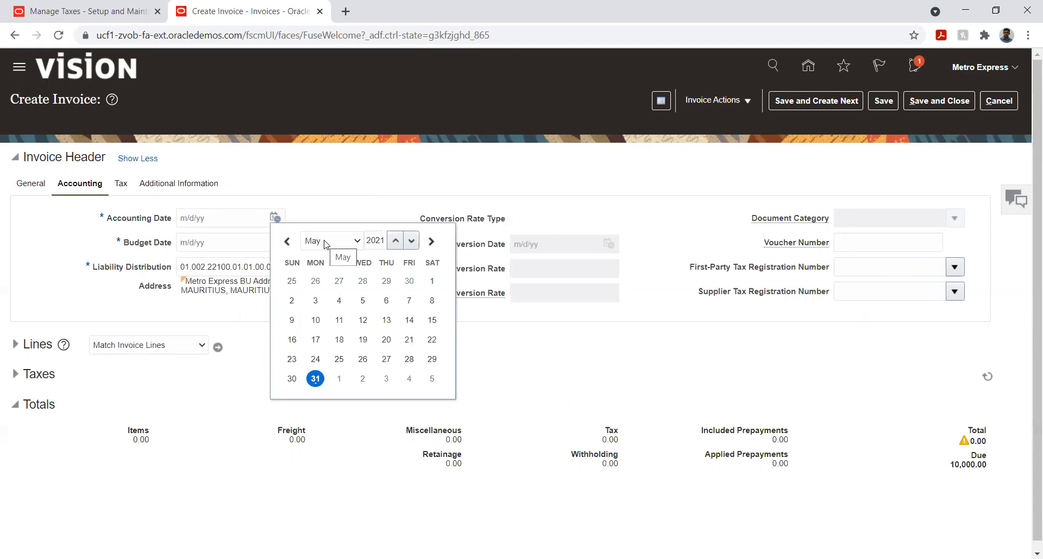
{"action": "left_click", "coordinate": [386, 359]}
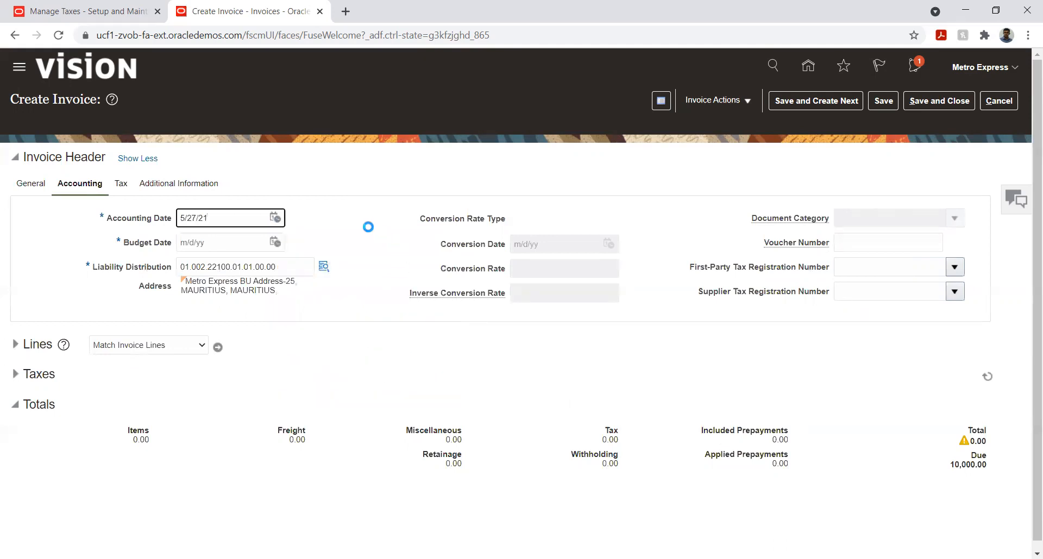
{"action": "left_click", "coordinate": [359, 245]}
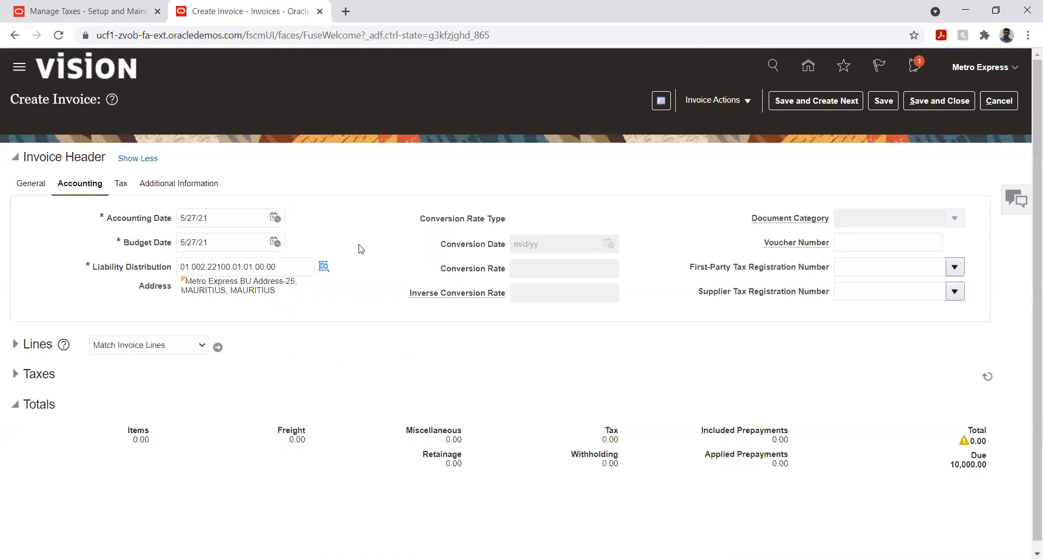
- Expand the invoice lines and set the amount of the first Item line to 10,000
{"action": "left_click", "coordinate": [29, 185]}
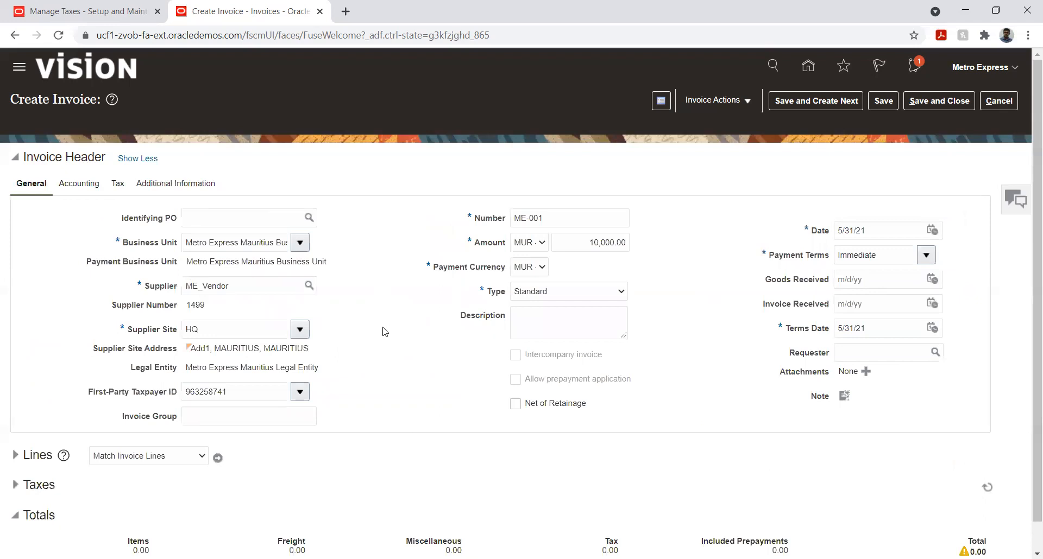
{"action": "left_click", "coordinate": [16, 456]}
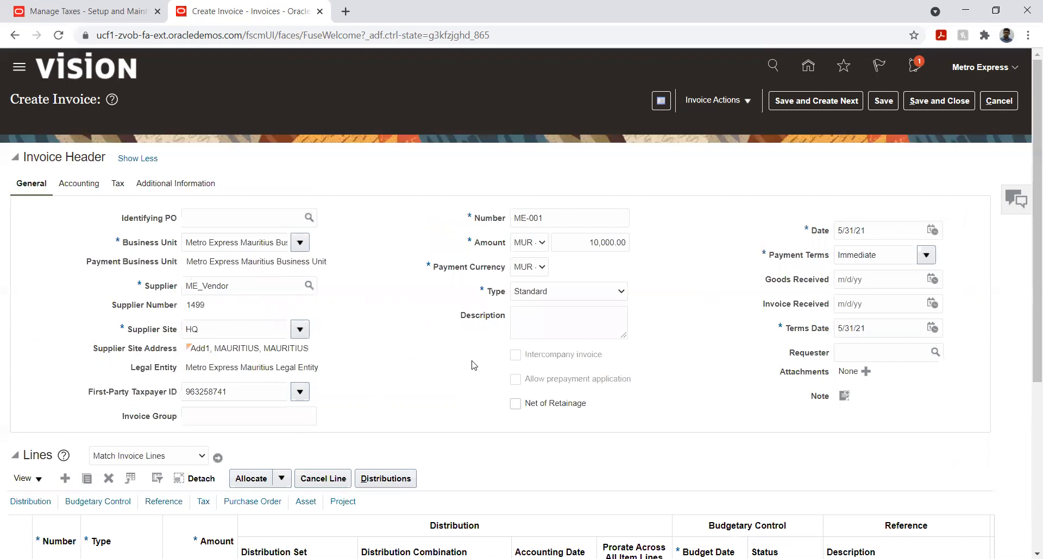
{"action": "scroll", "coordinate": [468, 365], "scroll_direction": "down", "scroll_amount": 5}
{"action": "left_click", "coordinate": [201, 320]}
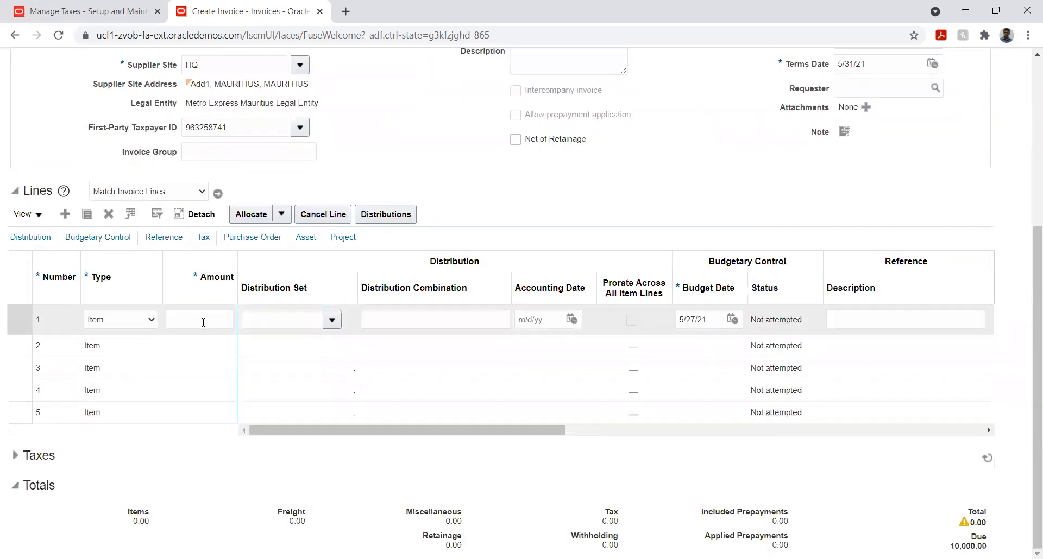
{"action": "type", "text": "10,0"}
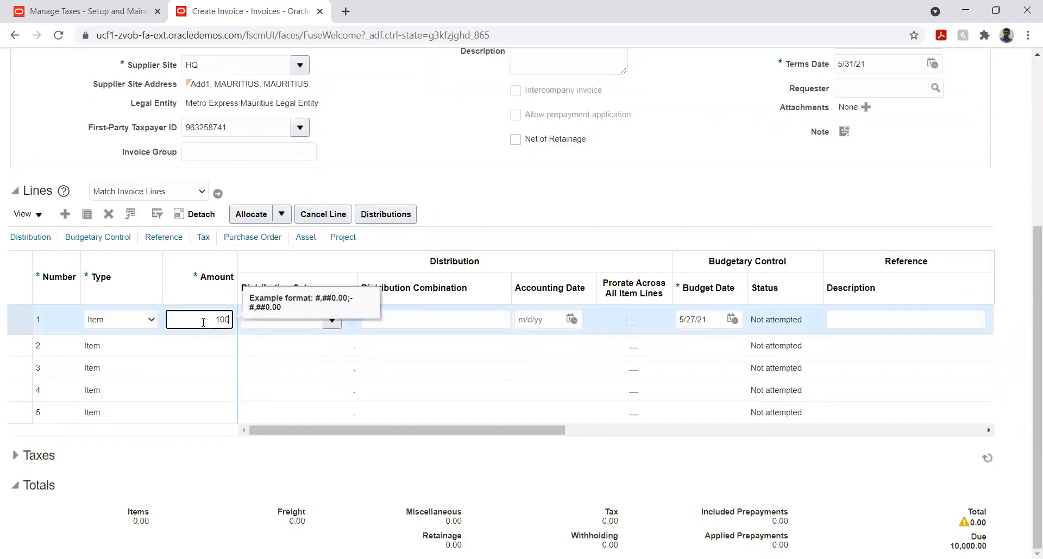
{"action": "type", "text": "00"}
{"action": "key", "text": "Tab"}
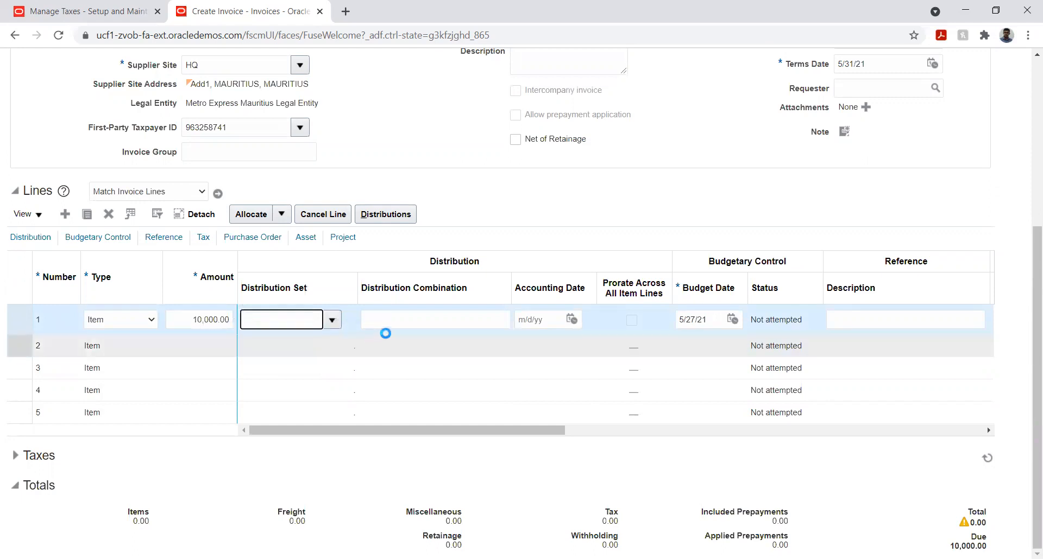
- Start the first line's distribution combination with company 01 (Metro Express Mauritius) and department 001 (Human Resource)
{"action": "left_click", "coordinate": [402, 319]}
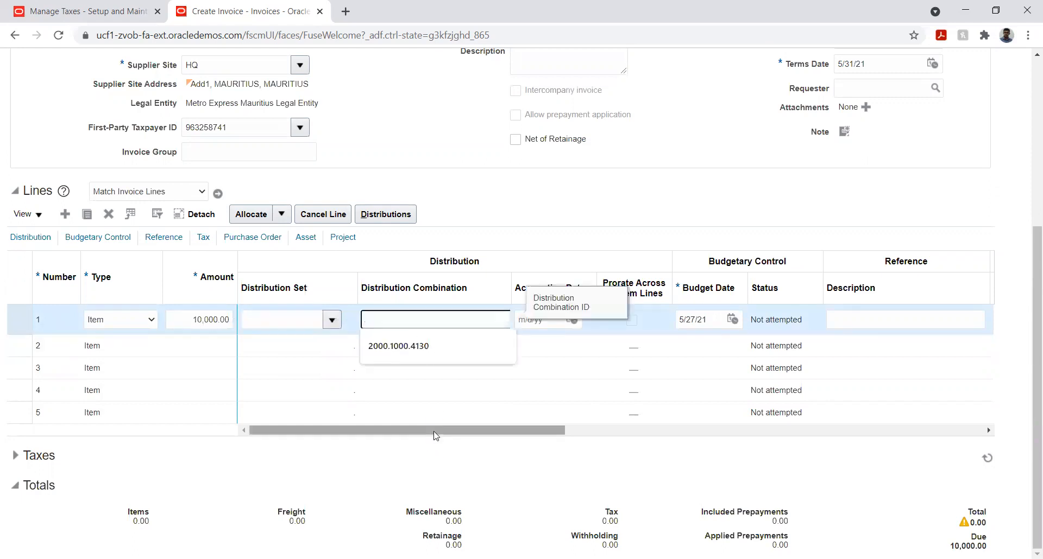
{"action": "left_click", "coordinate": [418, 333]}
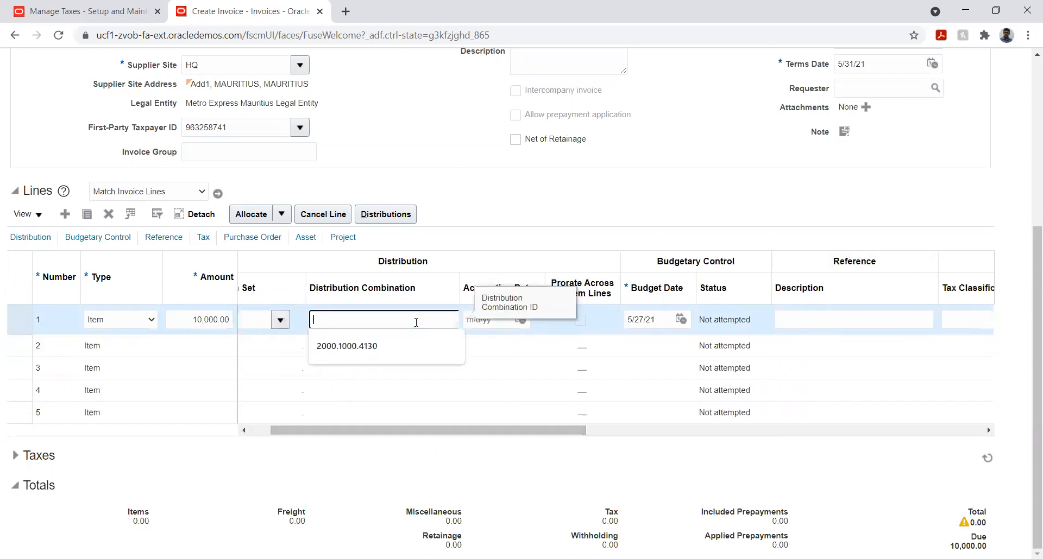
{"action": "left_click", "coordinate": [450, 321]}
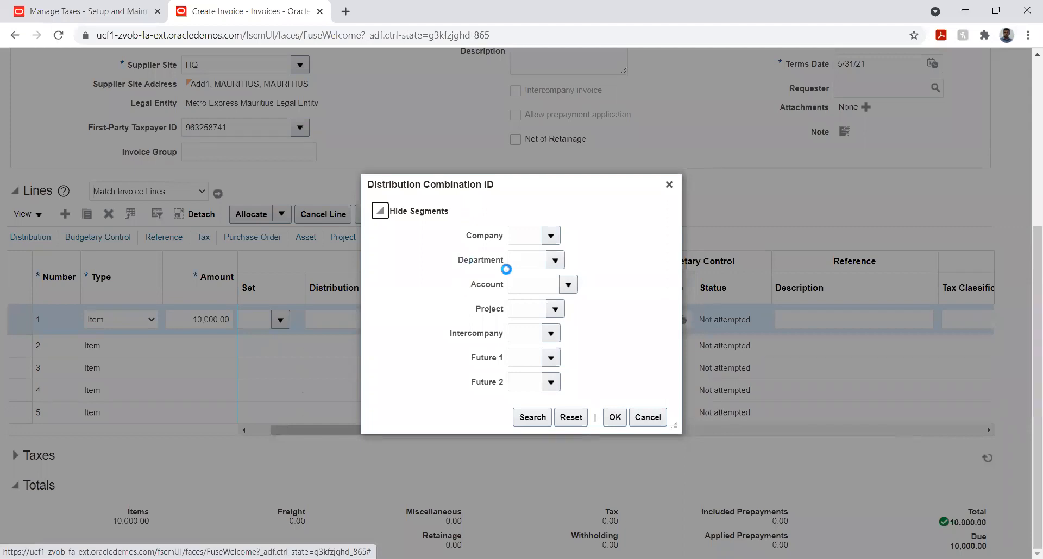
{"action": "left_click", "coordinate": [551, 236]}
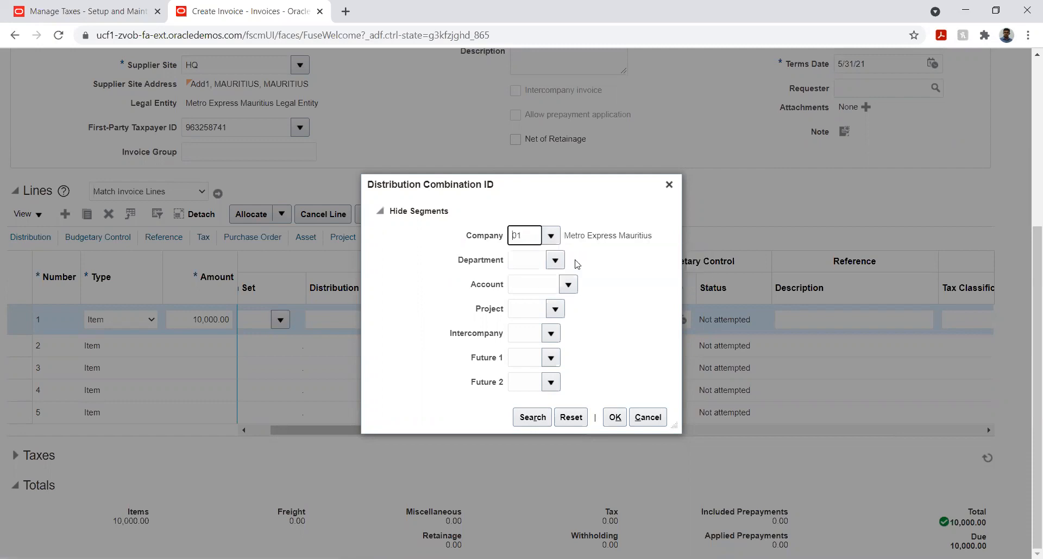
{"action": "left_click", "coordinate": [558, 261]}
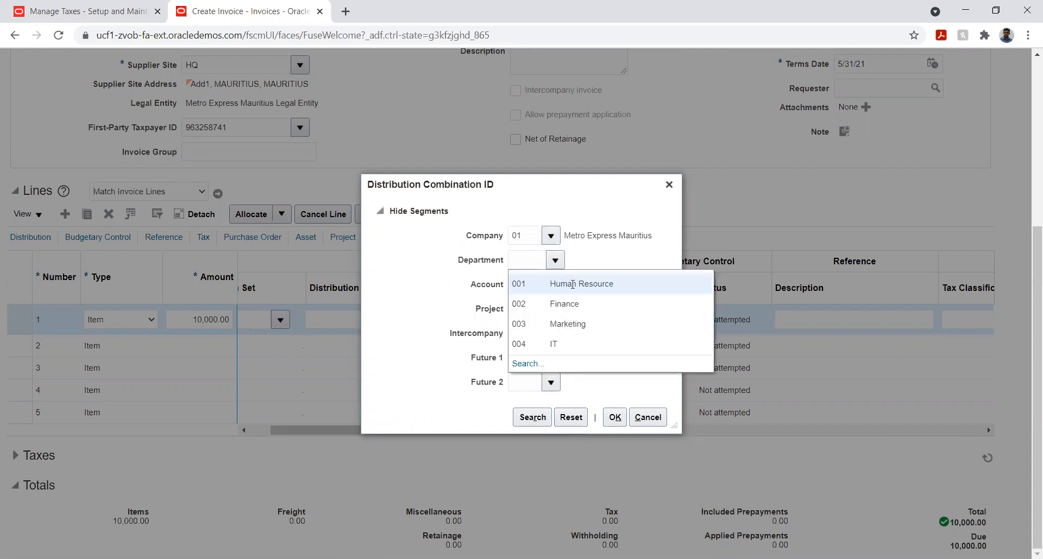
{"action": "left_click", "coordinate": [572, 284]}
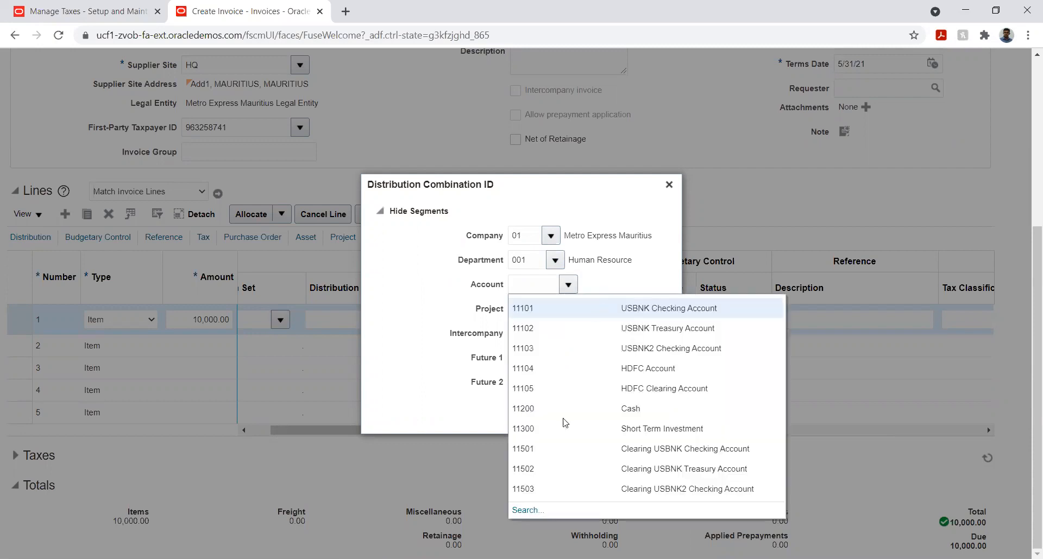
- Search the account segment's descriptions for %exp% and select 24220 Accrued Expenses
{"action": "left_click", "coordinate": [527, 511]}
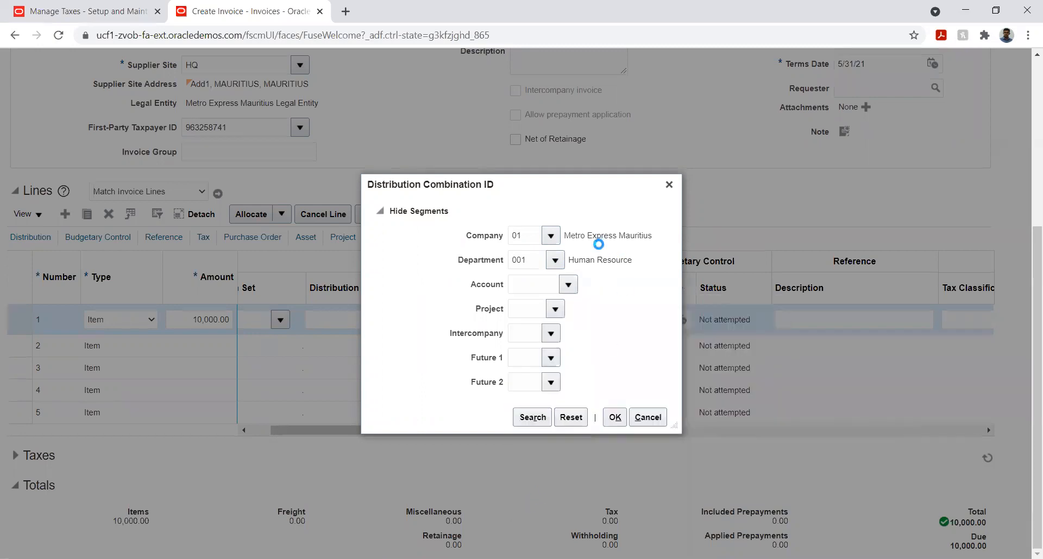
{"action": "left_click", "coordinate": [480, 303]}
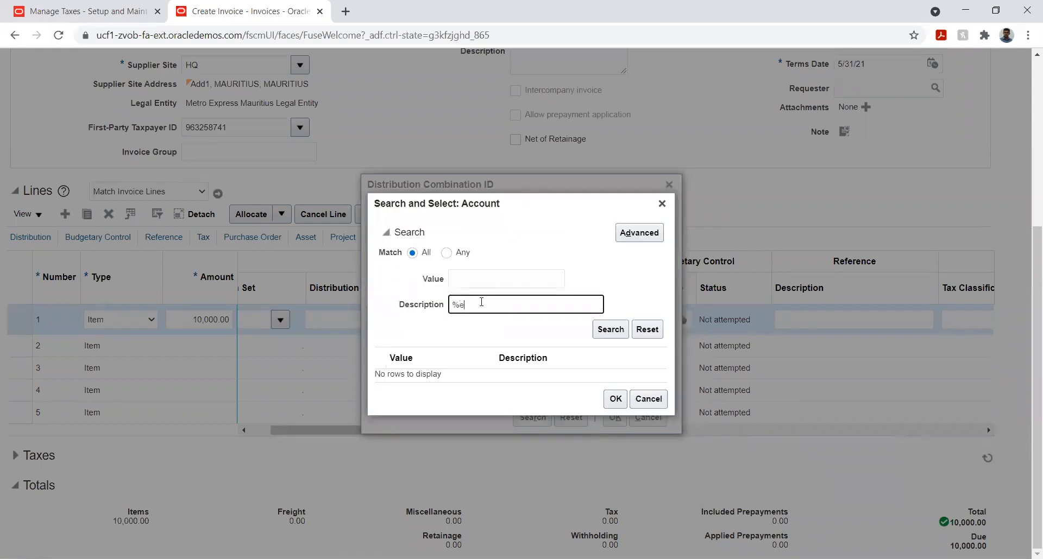
{"action": "left_click", "coordinate": [603, 331]}
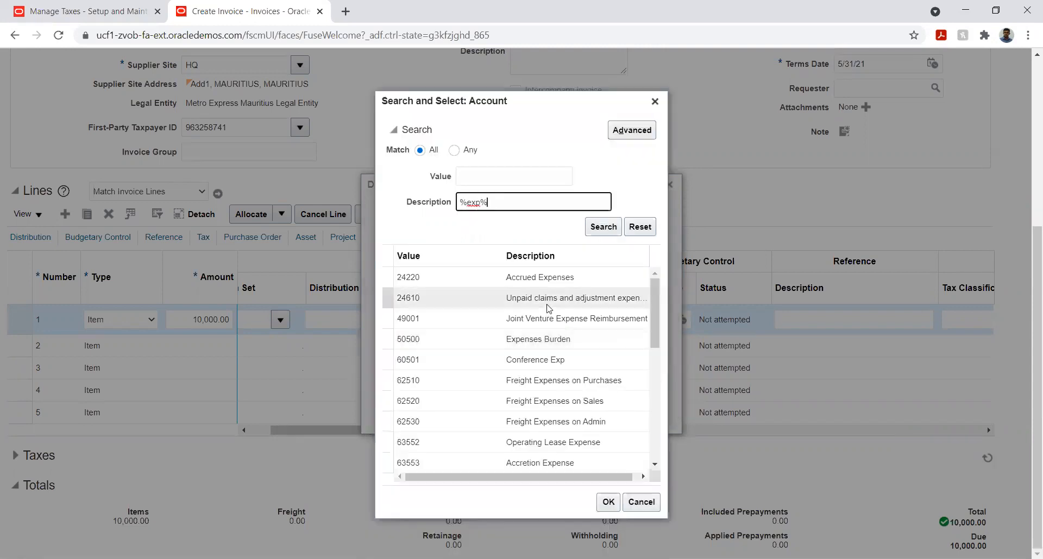
{"action": "left_click", "coordinate": [543, 277]}
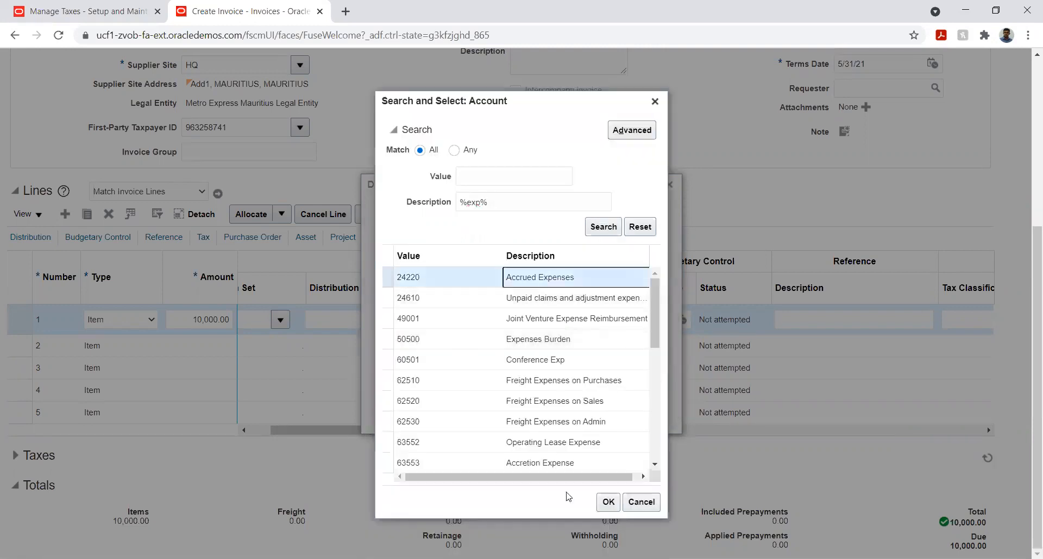
{"action": "left_click", "coordinate": [608, 502]}
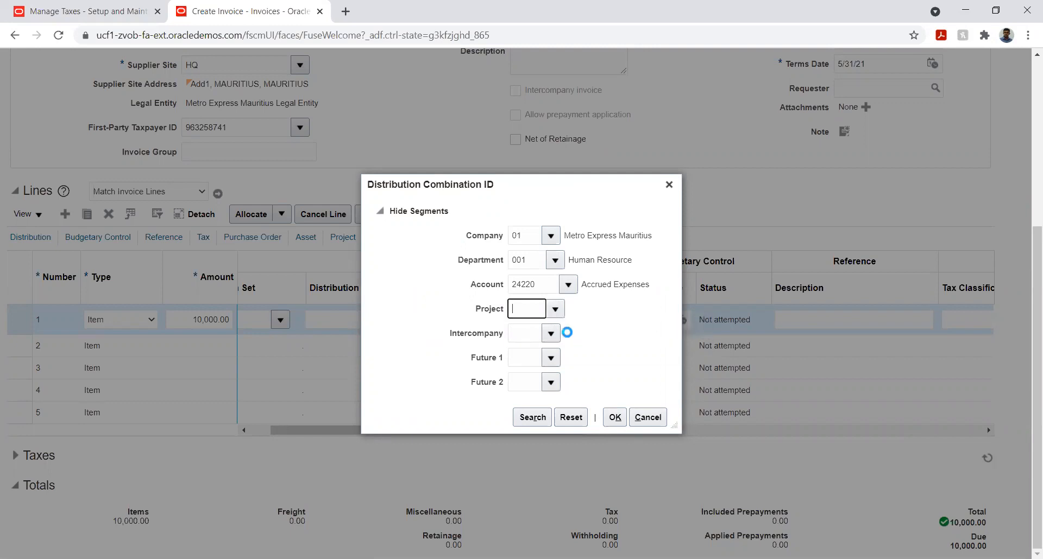
- Set Project and Intercompany to 01 and both Future segments to 00, and confirm the distribution combination
{"action": "type", "text": "01"}
{"action": "key", "text": "Tab"}
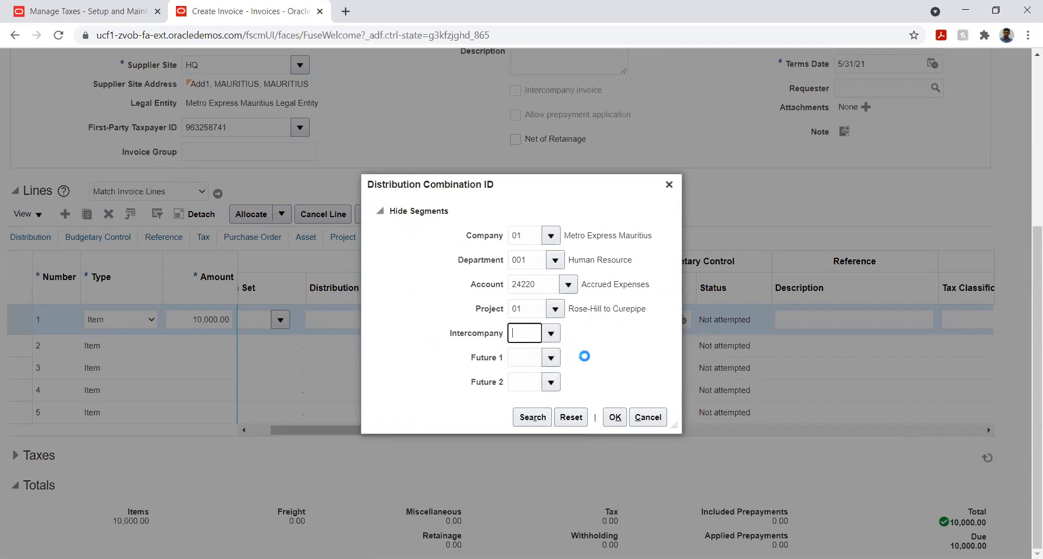
{"action": "type", "text": "01"}
{"action": "key", "text": "Tab"}
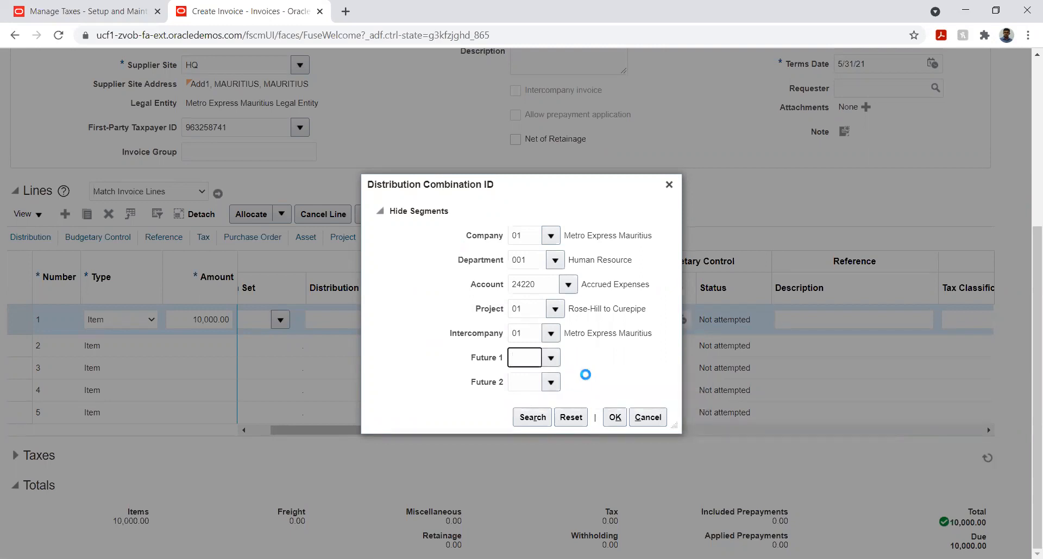
{"action": "left_click", "coordinate": [551, 382]}
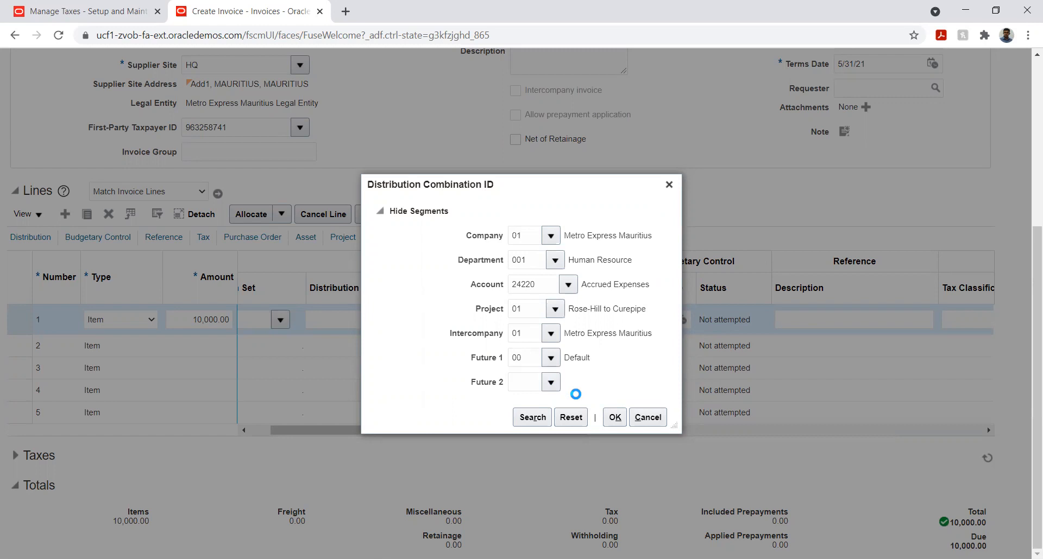
{"action": "left_click", "coordinate": [555, 405]}
{"action": "left_click", "coordinate": [624, 416]}
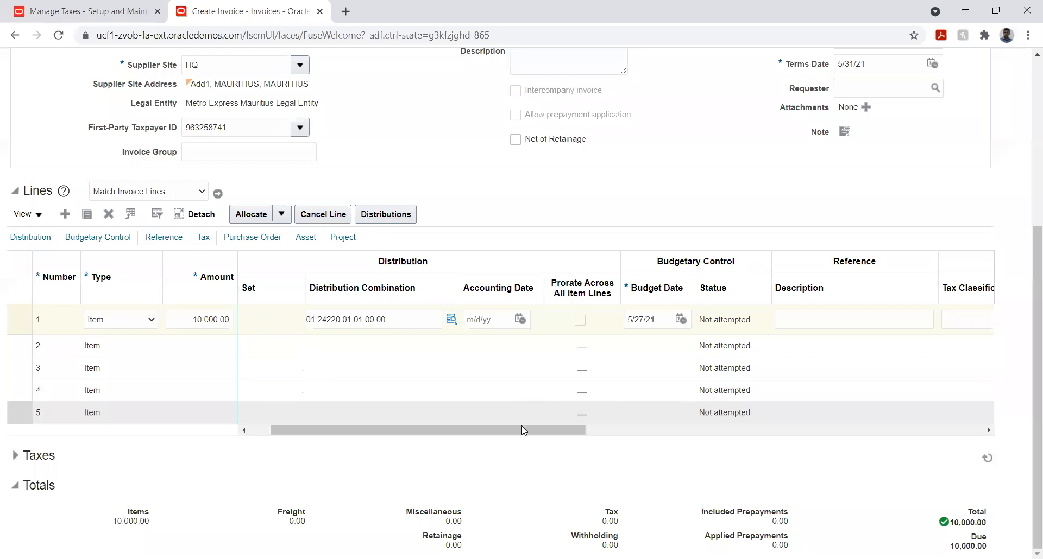
- Set the tax classification of the first invoice line to FITR
{"action": "left_click_drag", "start_coordinate": [520, 427], "coordinate": [691, 427]}
{"action": "left_click", "coordinate": [601, 320]}
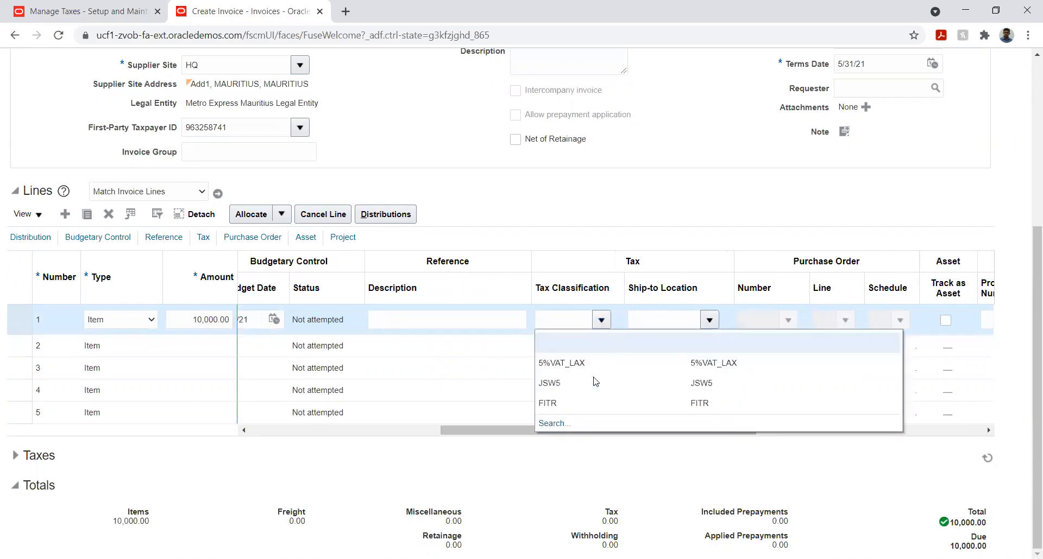
{"action": "left_click", "coordinate": [573, 405]}
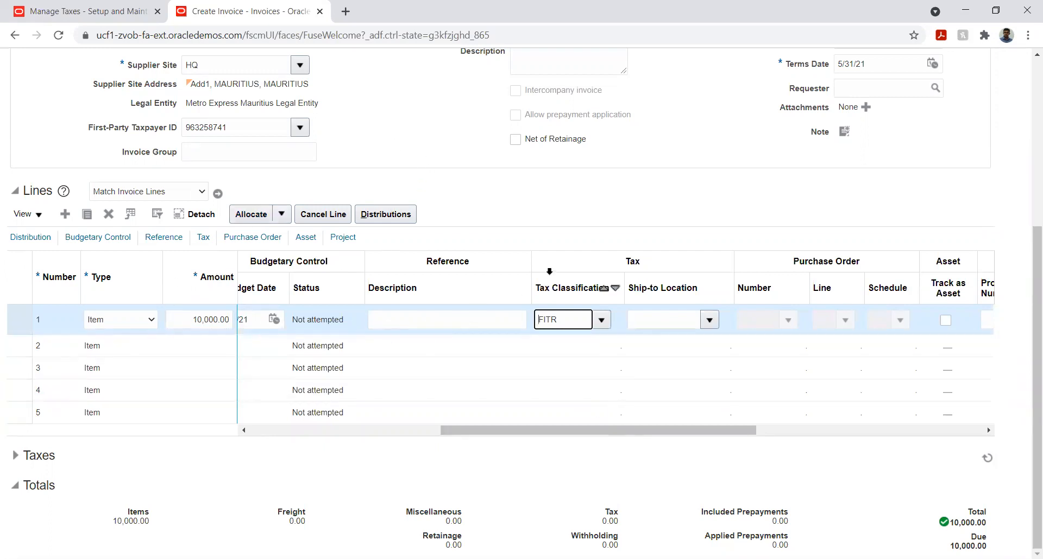
{"action": "scroll", "coordinate": [384, 163], "scroll_direction": "up", "scroll_amount": 3}
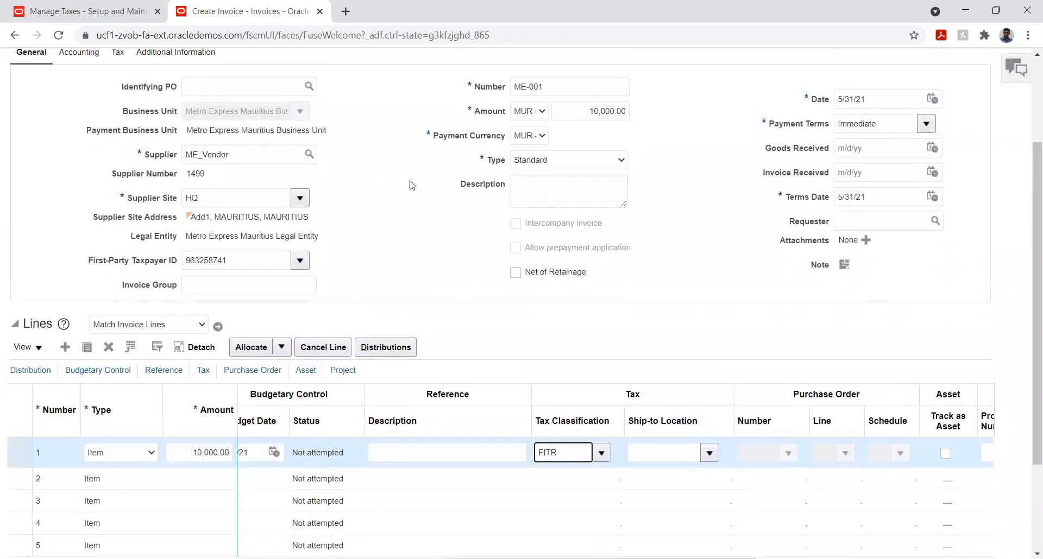
{"action": "scroll", "coordinate": [410, 184], "scroll_direction": "down", "scroll_amount": 3}
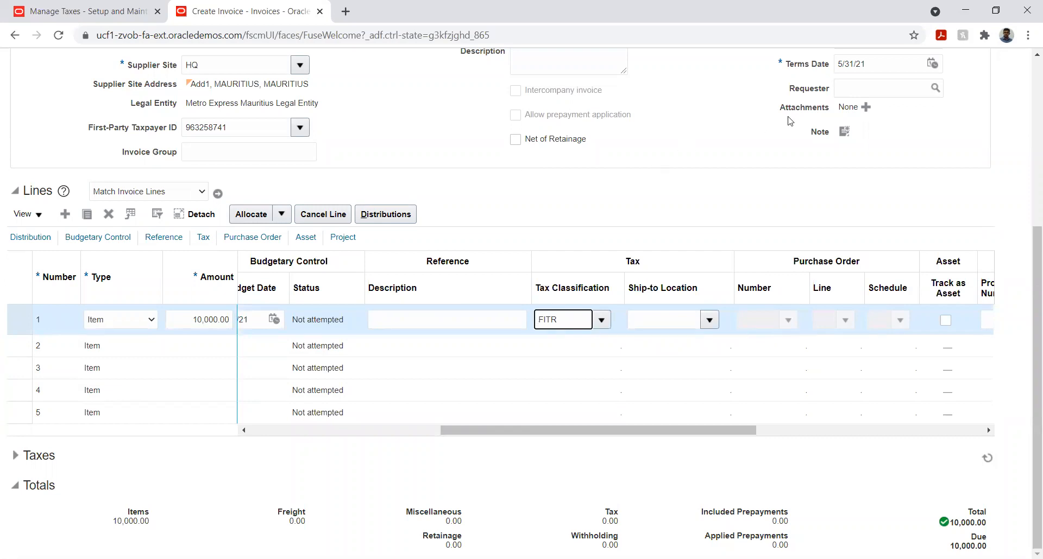
{"action": "left_click_drag", "start_coordinate": [701, 431], "coordinate": [505, 430]}
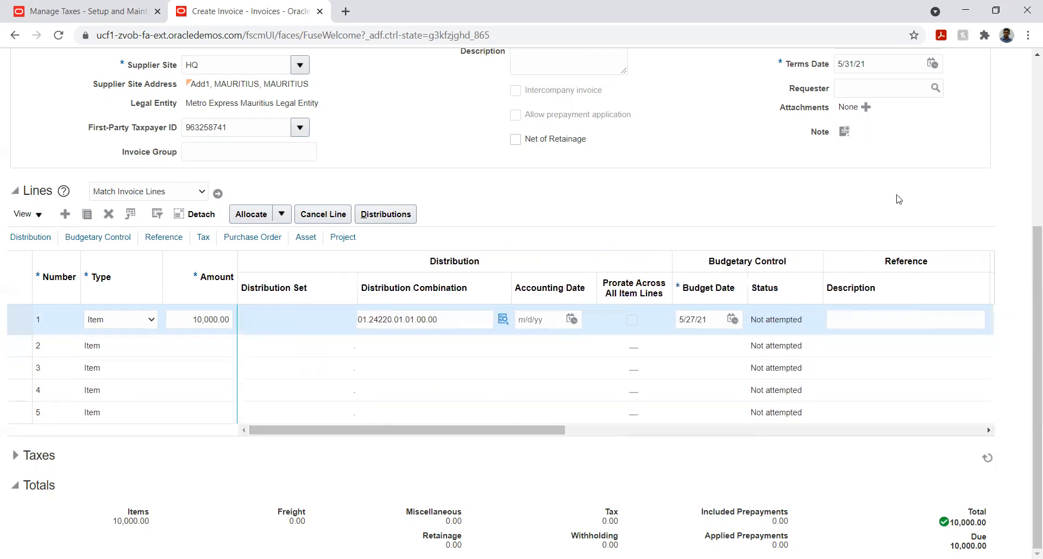
- Try to validate the invoice and dismiss the resulting error dialog
{"action": "left_click_drag", "start_coordinate": [1033, 271], "coordinate": [1025, 117]}
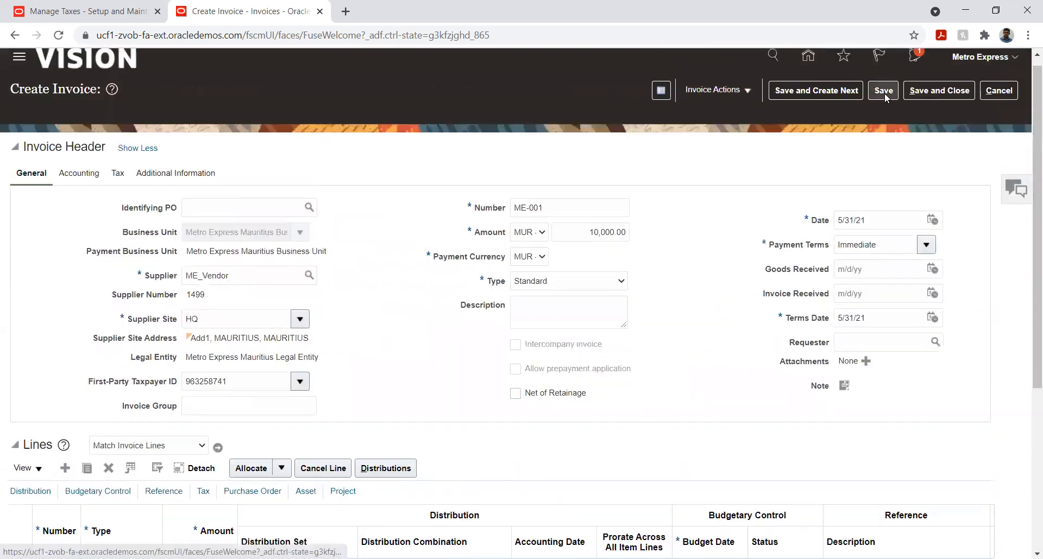
{"action": "left_click", "coordinate": [720, 90]}
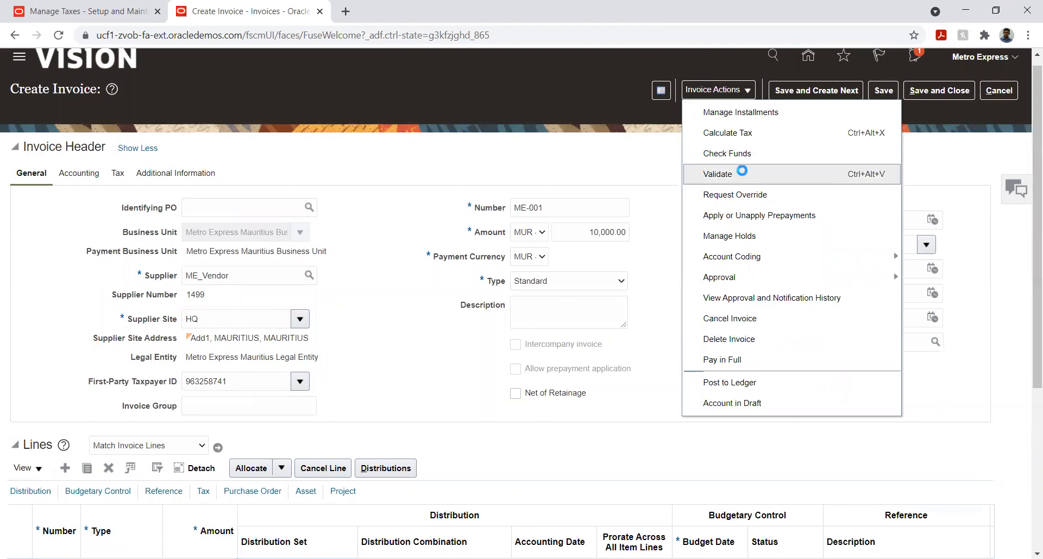
{"action": "left_click", "coordinate": [717, 173]}
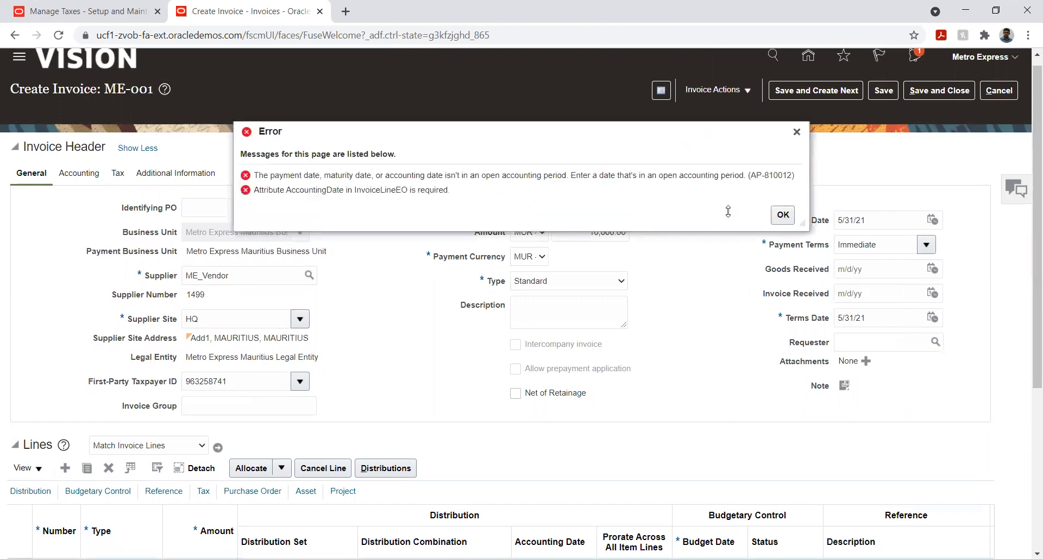
{"action": "left_click", "coordinate": [786, 220]}
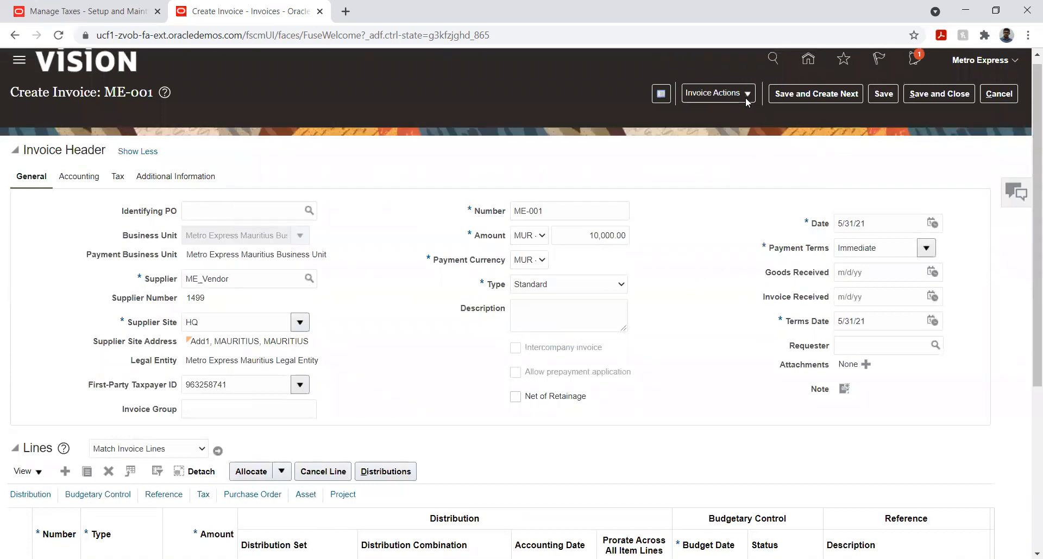
- View the invoice record's creation and update details, and retry the validation
{"action": "left_click", "coordinate": [661, 93]}
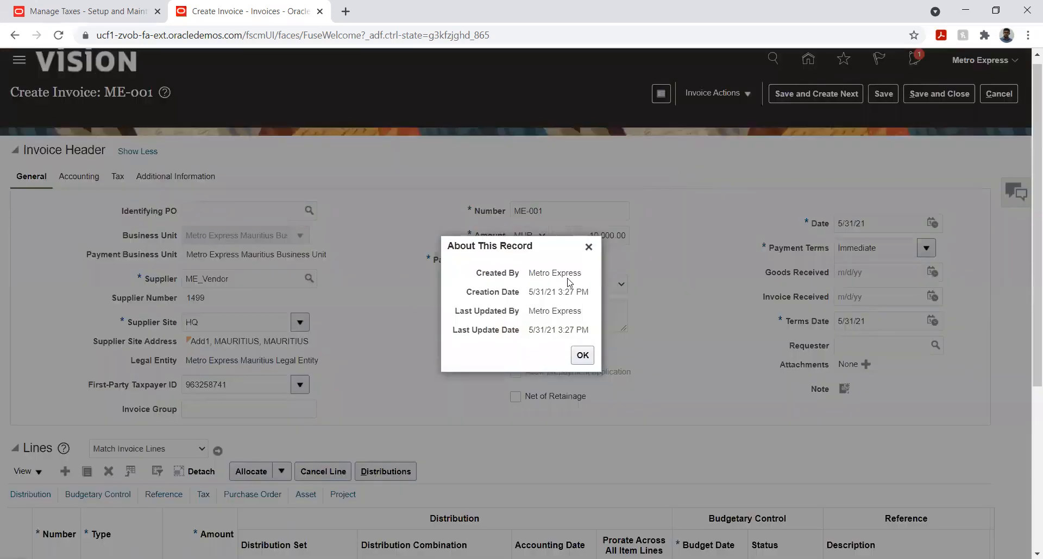
{"action": "left_click", "coordinate": [583, 355]}
{"action": "left_click", "coordinate": [745, 93]}
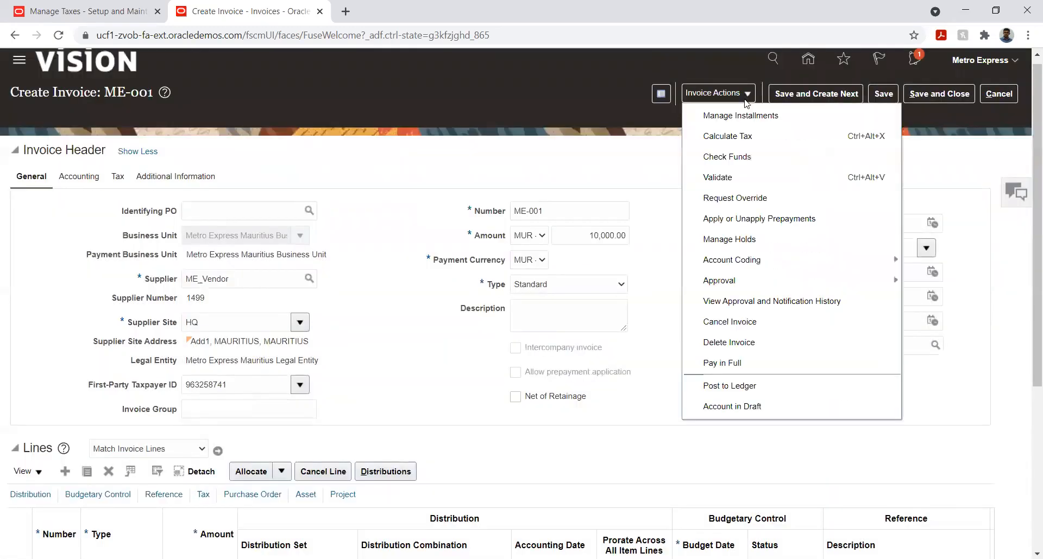
{"action": "left_click", "coordinate": [727, 178]}
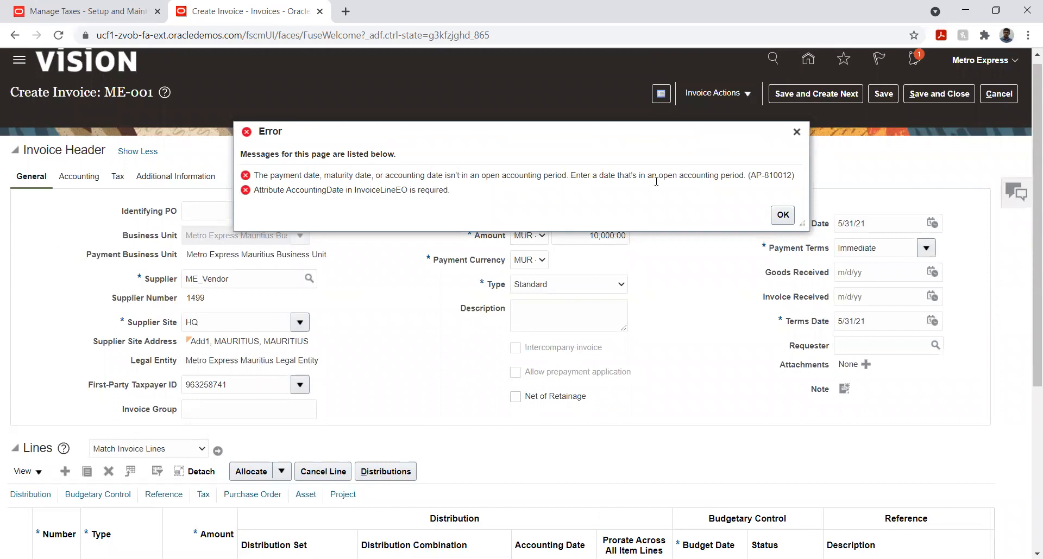
{"action": "left_click", "coordinate": [783, 215]}
- Set the accounting date in the invoice header's accounting details to 3/17/21 and acknowledge the warning
{"action": "scroll", "coordinate": [438, 325], "scroll_direction": "down", "scroll_amount": 2}
{"action": "scroll", "coordinate": [437, 326], "scroll_direction": "up", "scroll_amount": 2}
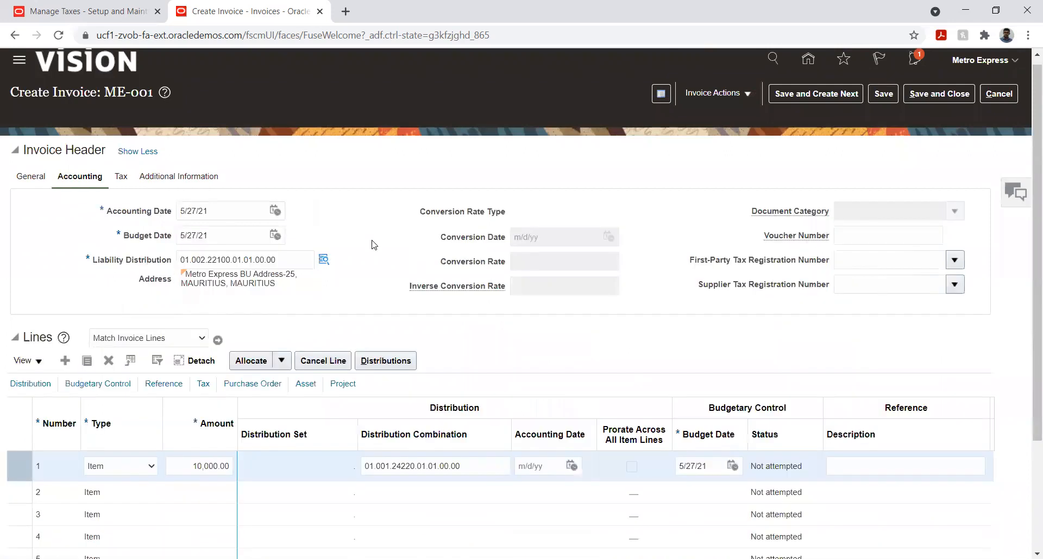
{"action": "left_click", "coordinate": [275, 213]}
{"action": "left_click", "coordinate": [319, 234]}
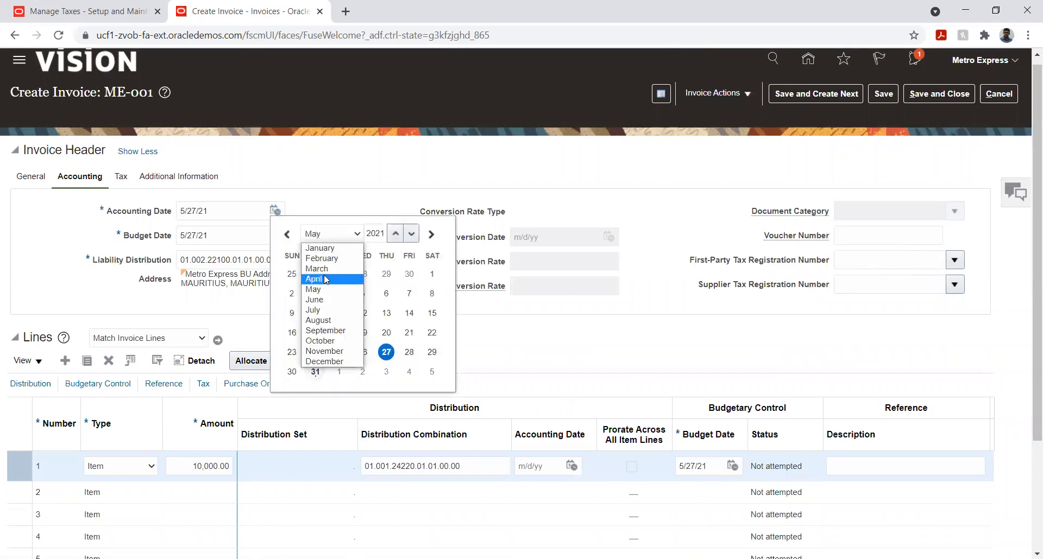
{"action": "left_click", "coordinate": [321, 268]}
{"action": "left_click", "coordinate": [362, 313]}
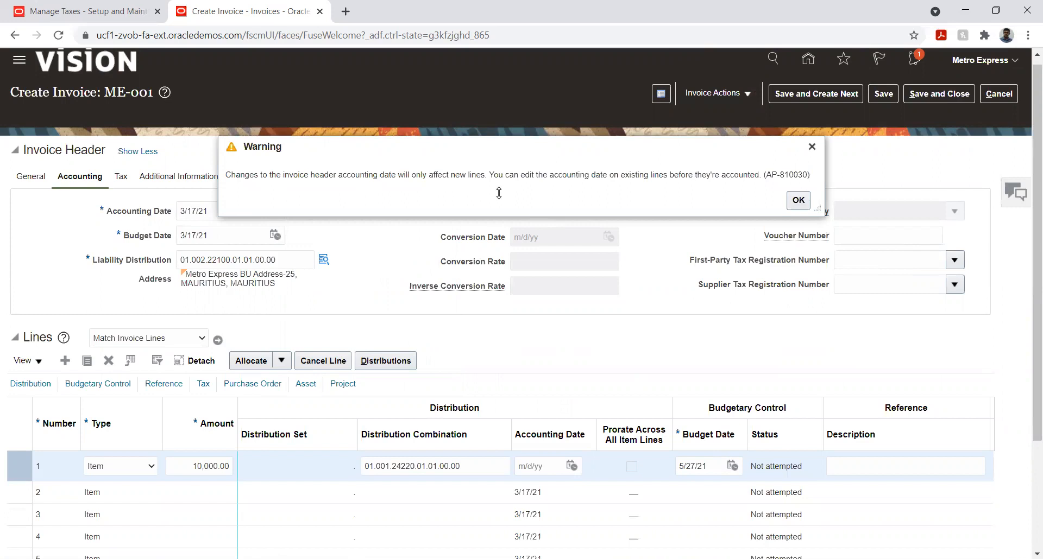
{"action": "left_click", "coordinate": [799, 201]}
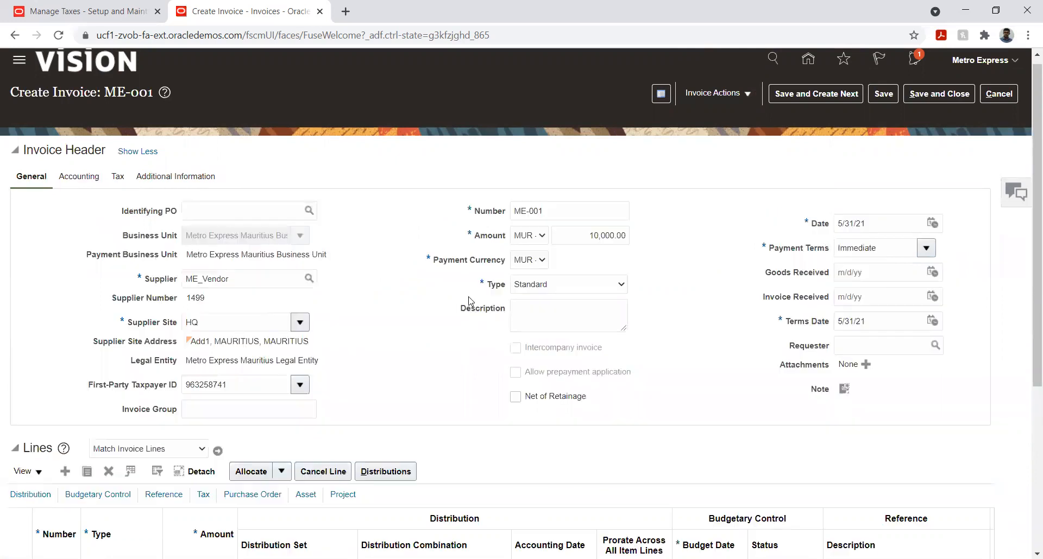
- Set the accounting date of the first invoice line to 3/17/21
{"action": "scroll", "coordinate": [451, 315], "scroll_direction": "down", "scroll_amount": 5}
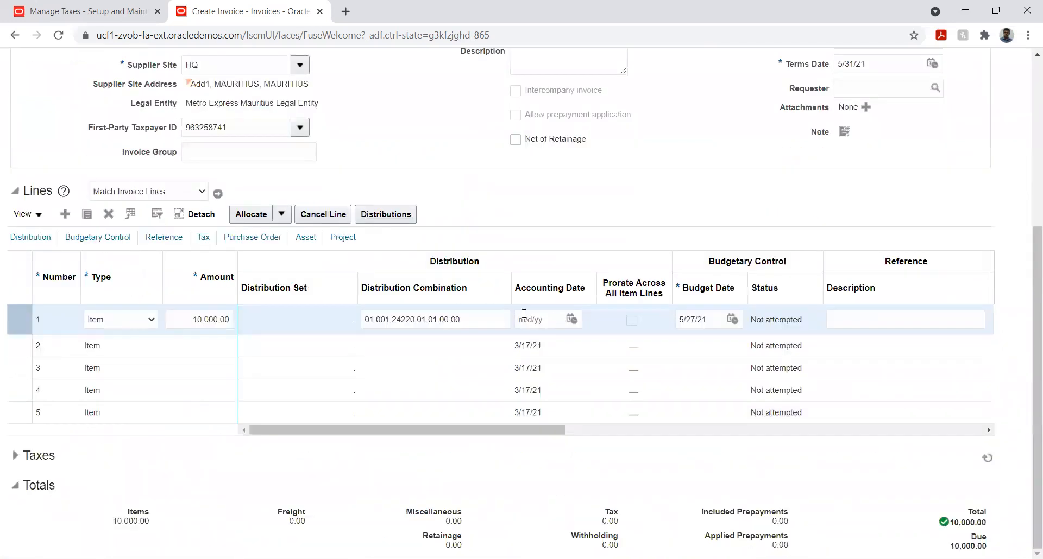
{"action": "left_click", "coordinate": [571, 320]}
{"action": "left_click", "coordinate": [616, 345]}
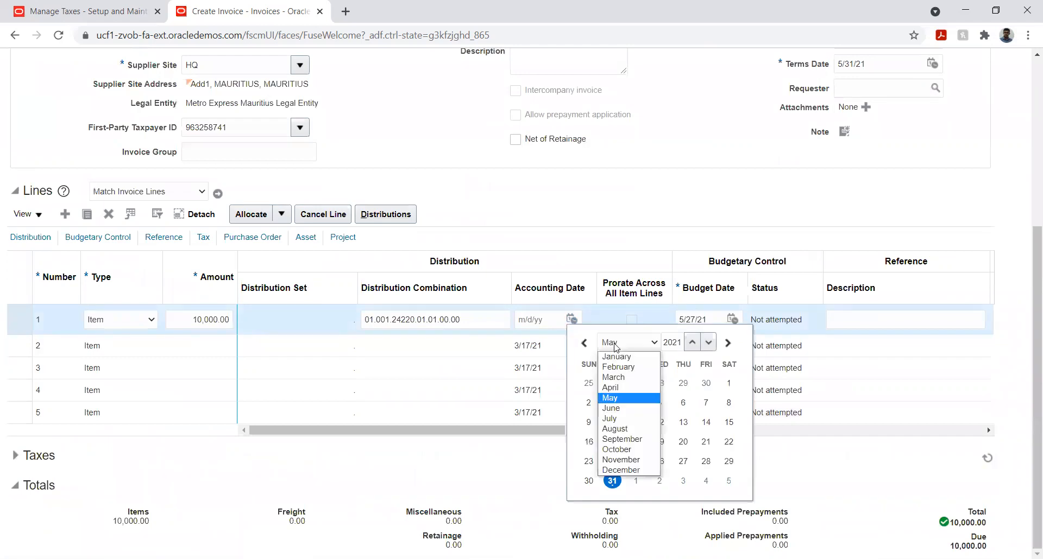
{"action": "left_click", "coordinate": [616, 377]}
{"action": "left_click", "coordinate": [659, 422]}
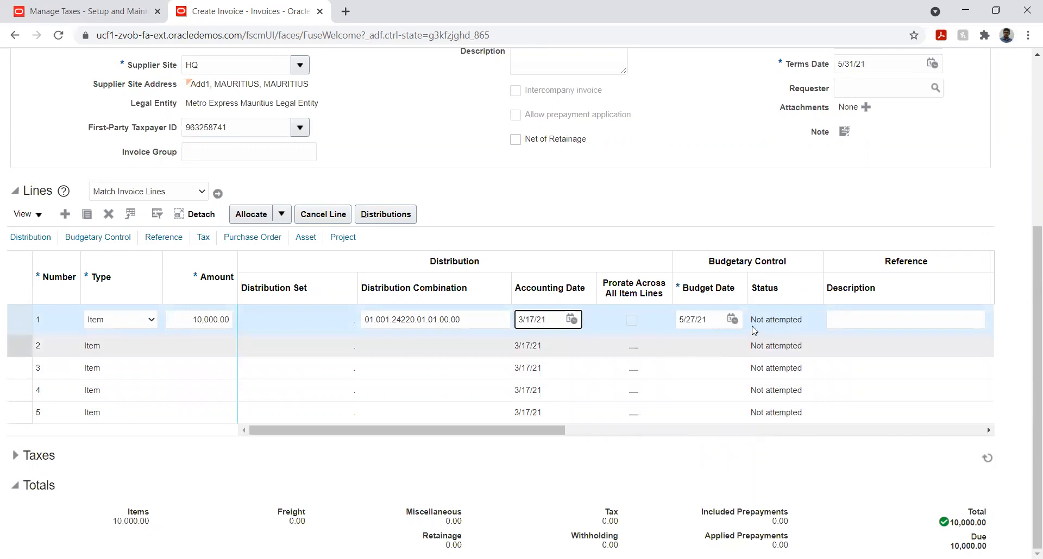
- Set the budget date of the first invoice line to 3/17/21
{"action": "left_click", "coordinate": [733, 319]}
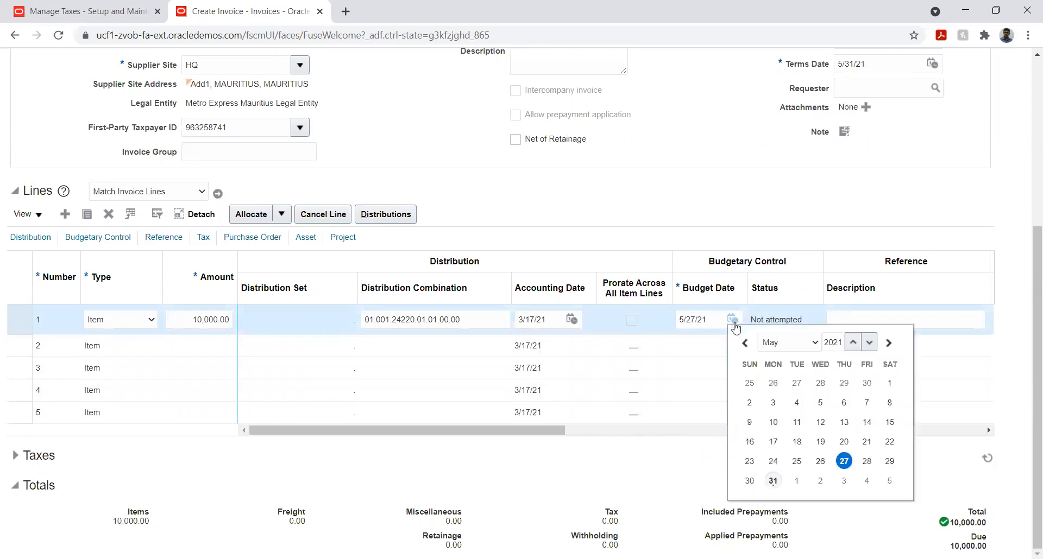
{"action": "left_click", "coordinate": [785, 343]}
{"action": "left_click", "coordinate": [776, 374]}
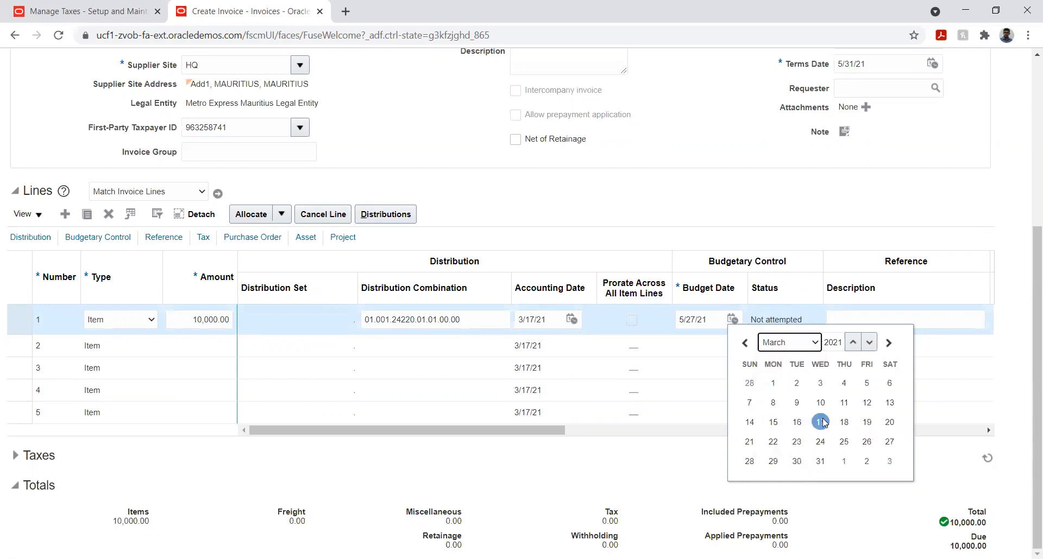
{"action": "left_click", "coordinate": [823, 422]}
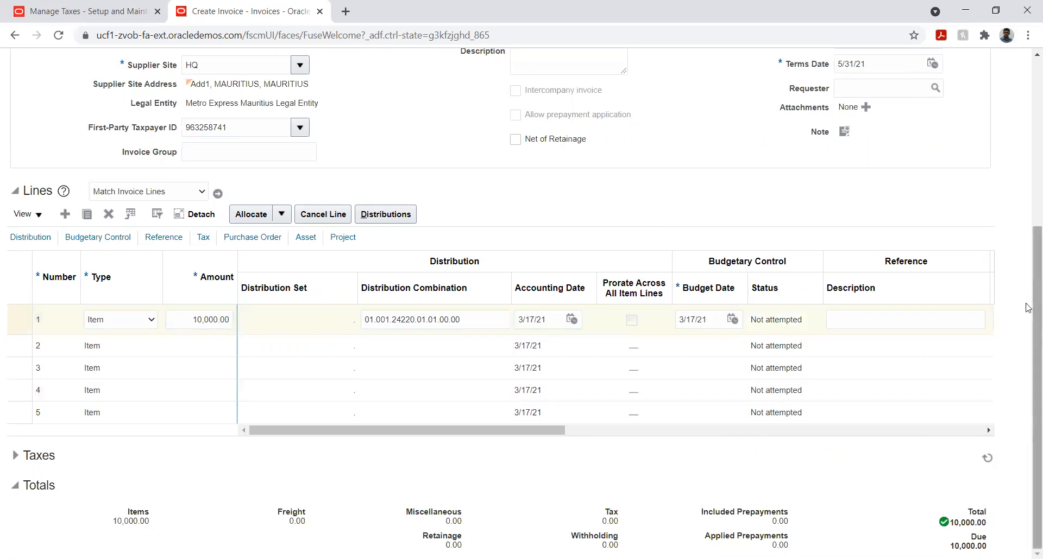
- Validate invoice ME-001 with the updated accounting and budget dates
{"action": "scroll", "coordinate": [1028, 303], "scroll_direction": "up", "scroll_amount": 5}
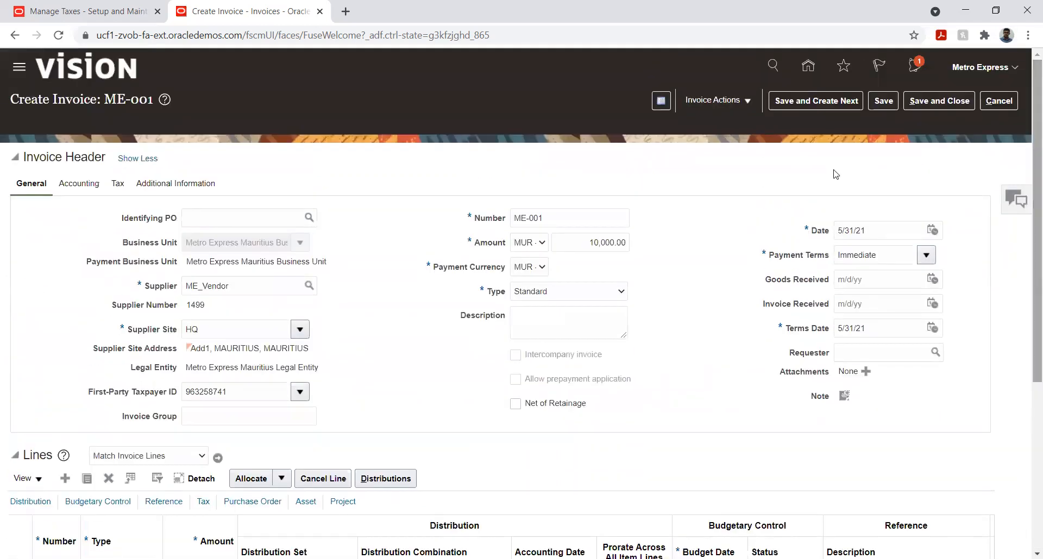
{"action": "left_click", "coordinate": [736, 102]}
{"action": "left_click", "coordinate": [728, 186]}
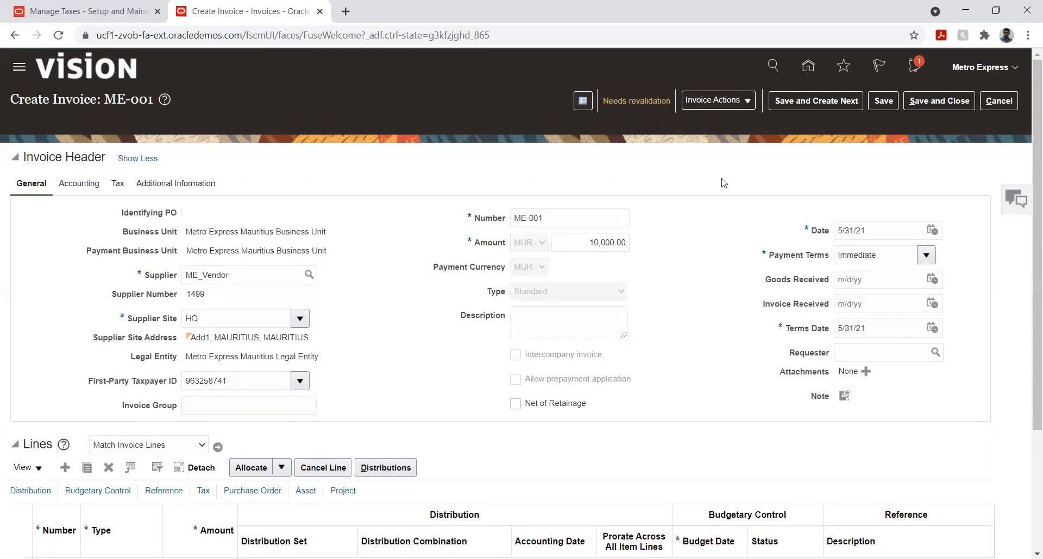
- Open the invoice's validation summary, examine its funds reservation details, and close them
{"action": "left_click", "coordinate": [637, 103]}
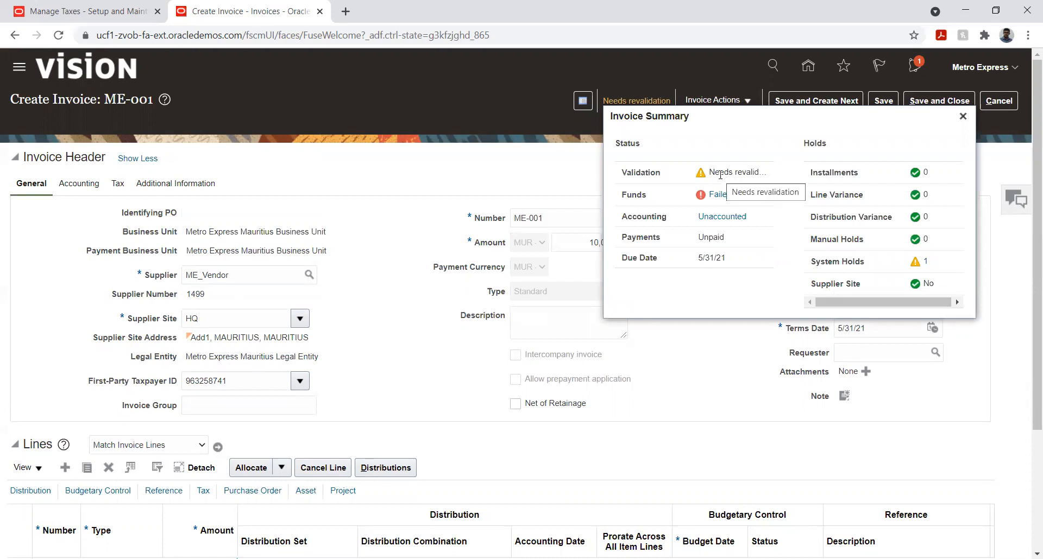
{"action": "left_click", "coordinate": [716, 196]}
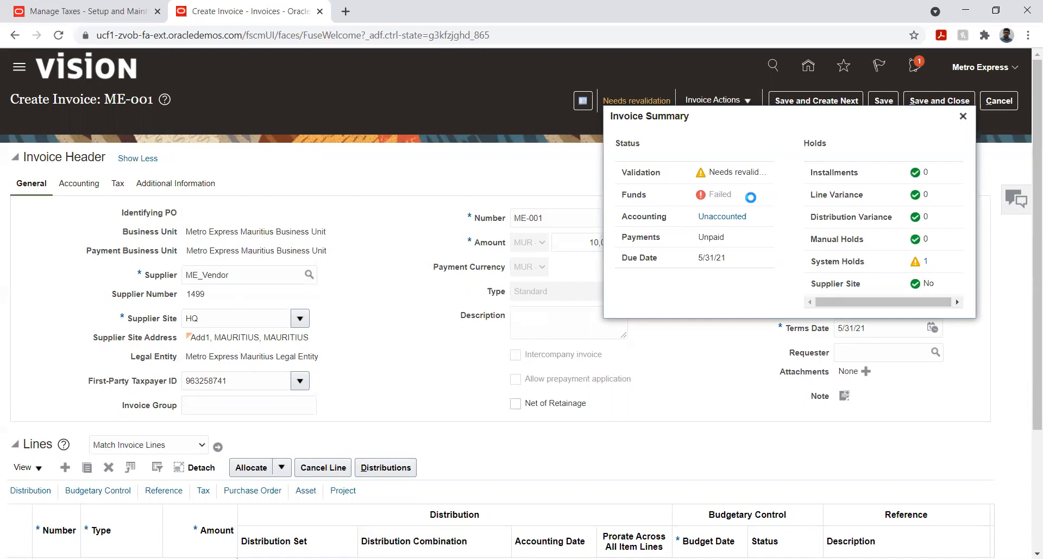
{"action": "left_click", "coordinate": [720, 194]}
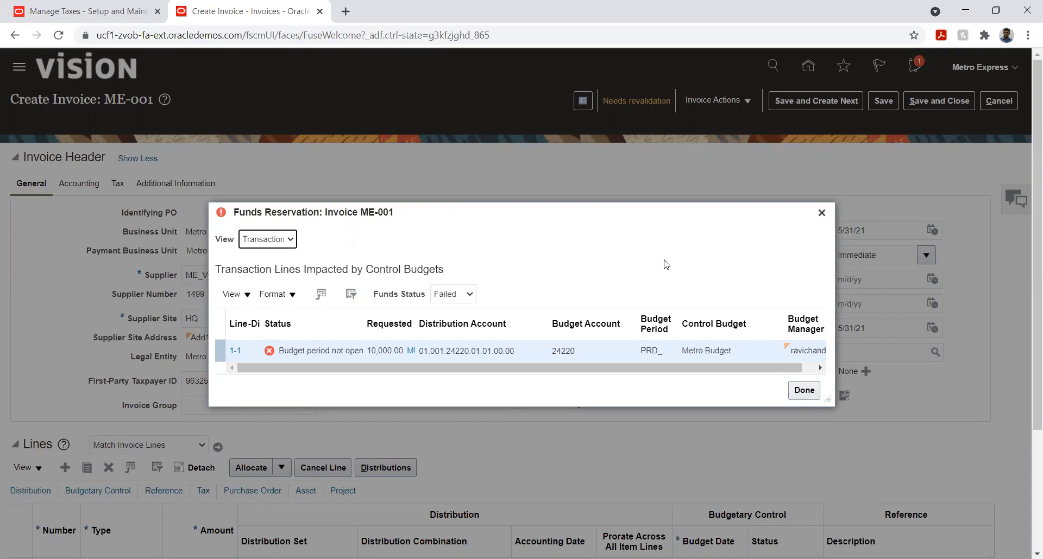
{"action": "left_click", "coordinate": [804, 391]}
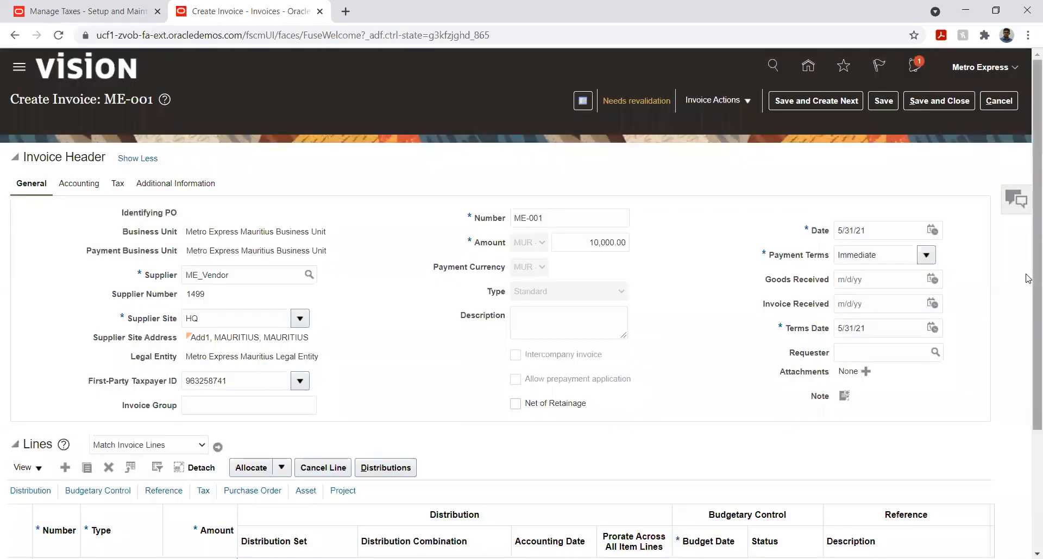
- Calculate the tax on invoice ME-001 and expand the Taxes section
{"action": "scroll", "coordinate": [1028, 380], "scroll_direction": "down", "scroll_amount": 3}
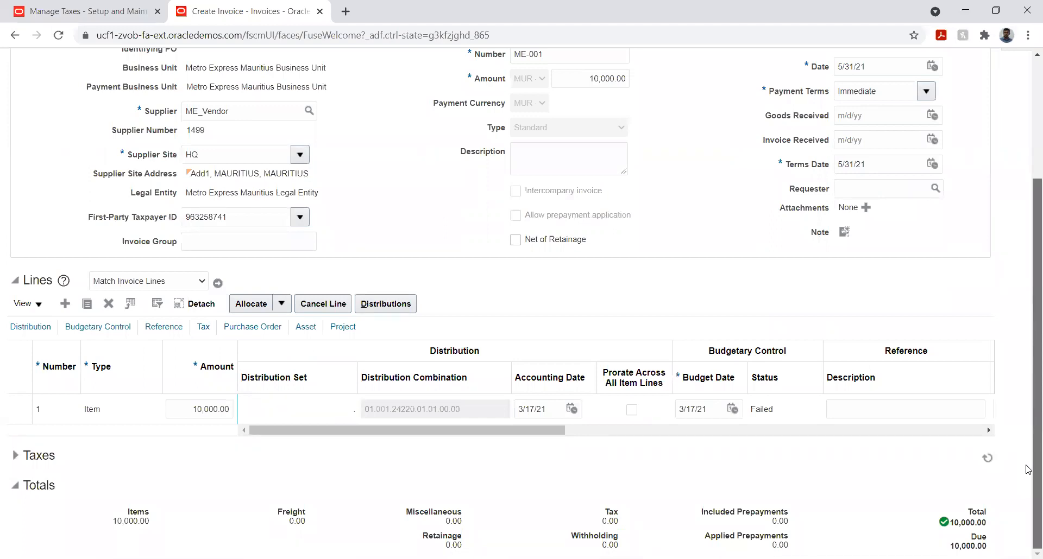
{"action": "scroll", "coordinate": [1028, 413], "scroll_direction": "up", "scroll_amount": 1}
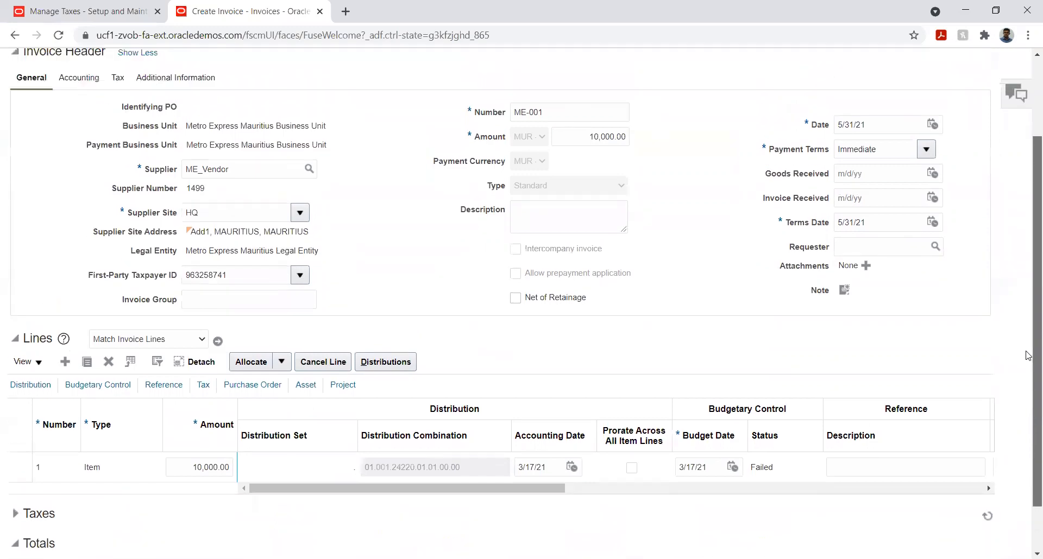
{"action": "scroll", "coordinate": [1028, 356], "scroll_direction": "up", "scroll_amount": 2}
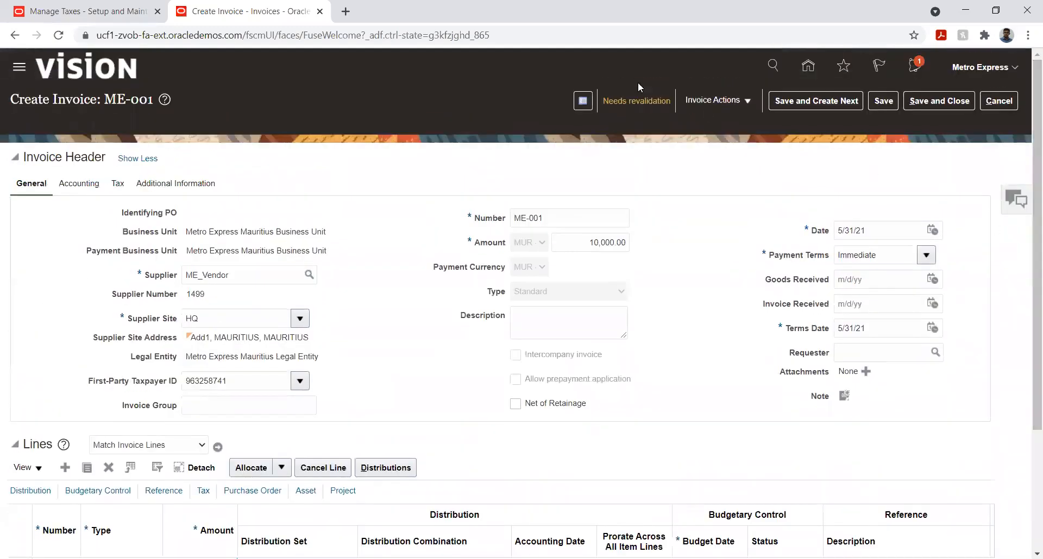
{"action": "left_click", "coordinate": [743, 102]}
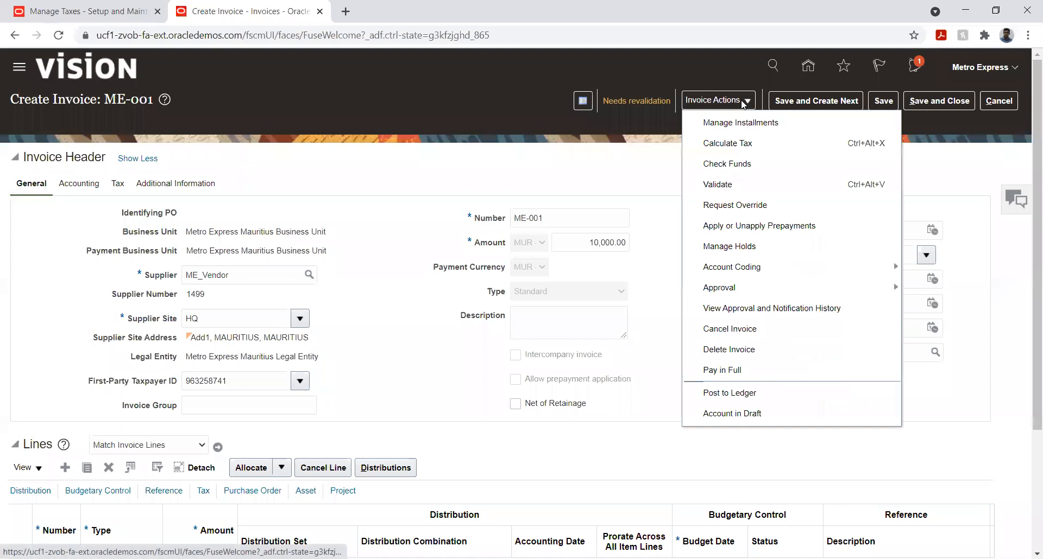
{"action": "left_click", "coordinate": [739, 144]}
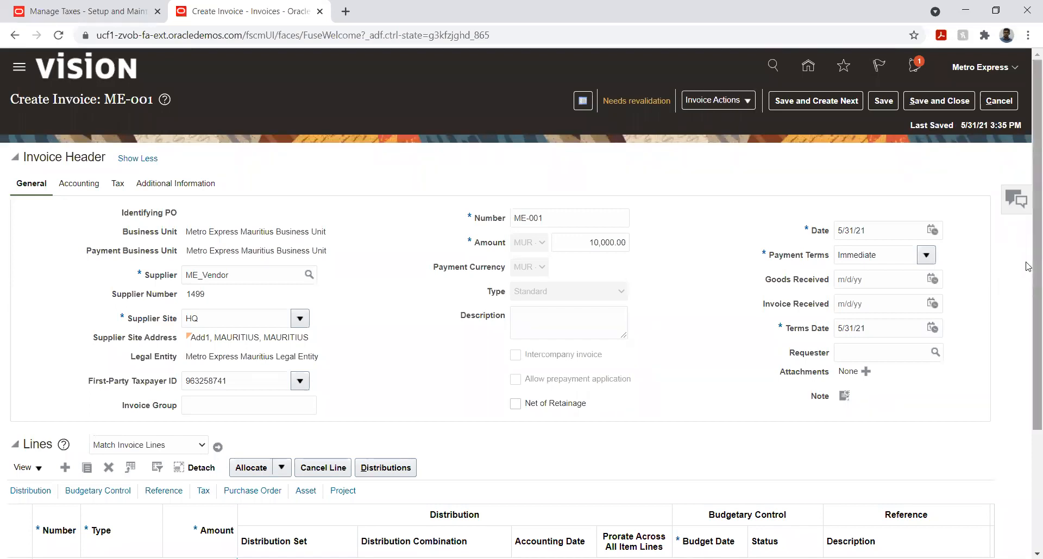
{"action": "scroll", "coordinate": [1028, 266], "scroll_direction": "down", "scroll_amount": 3}
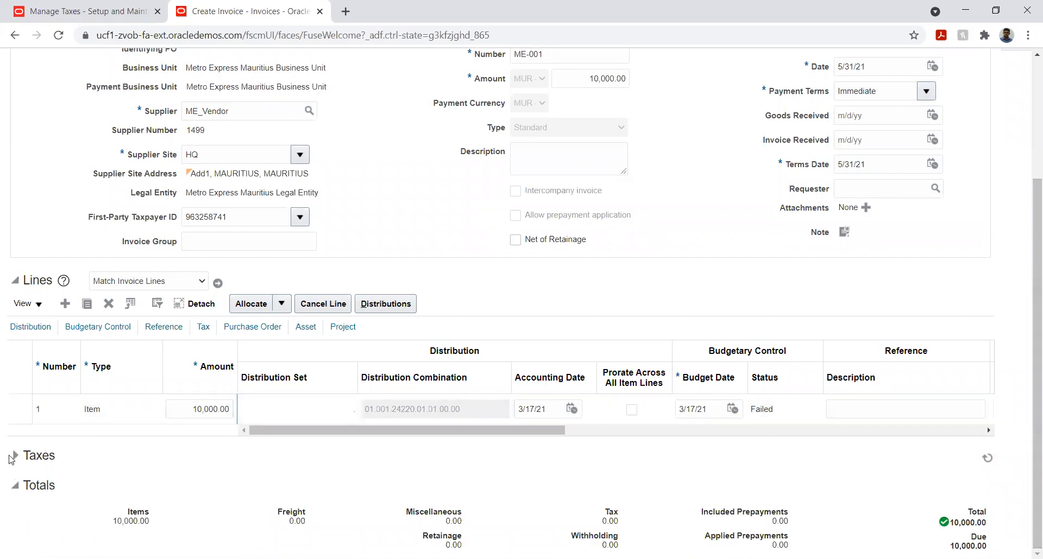
{"action": "left_click", "coordinate": [31, 458]}
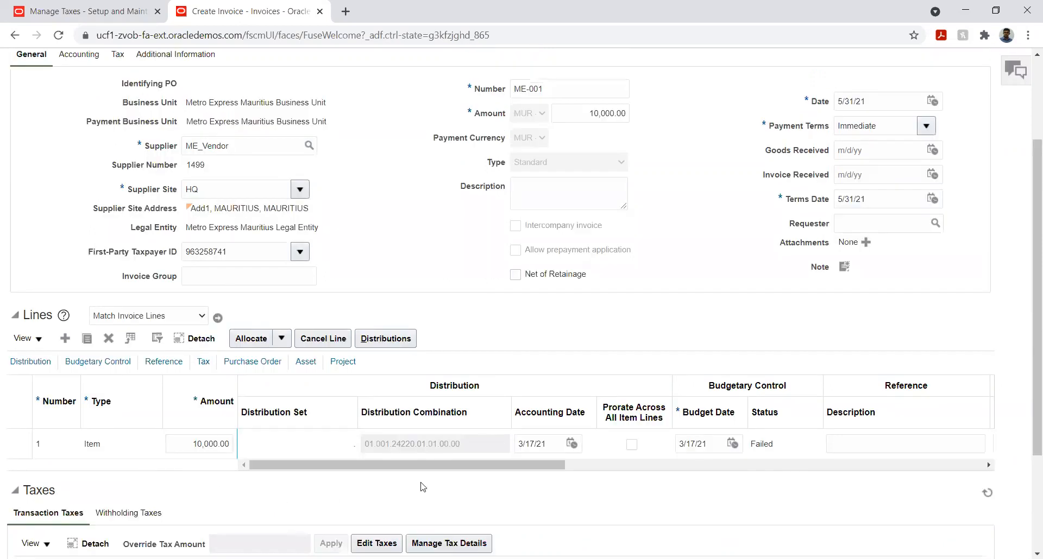
- Add a transaction tax line with the rate name FITR to invoice ME-001 and save it
{"action": "scroll", "coordinate": [1028, 353], "scroll_direction": "down", "scroll_amount": 3}
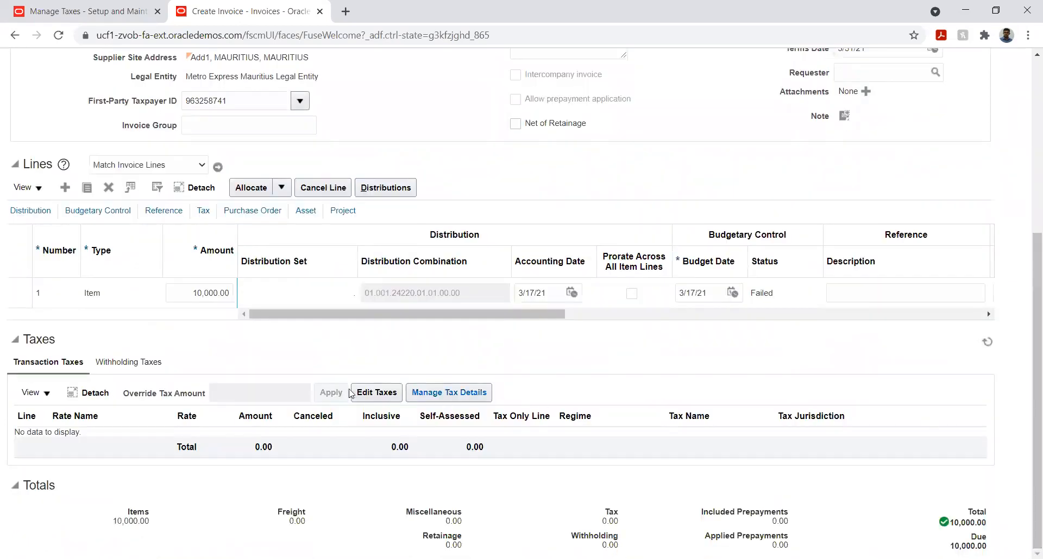
{"action": "left_click", "coordinate": [384, 394]}
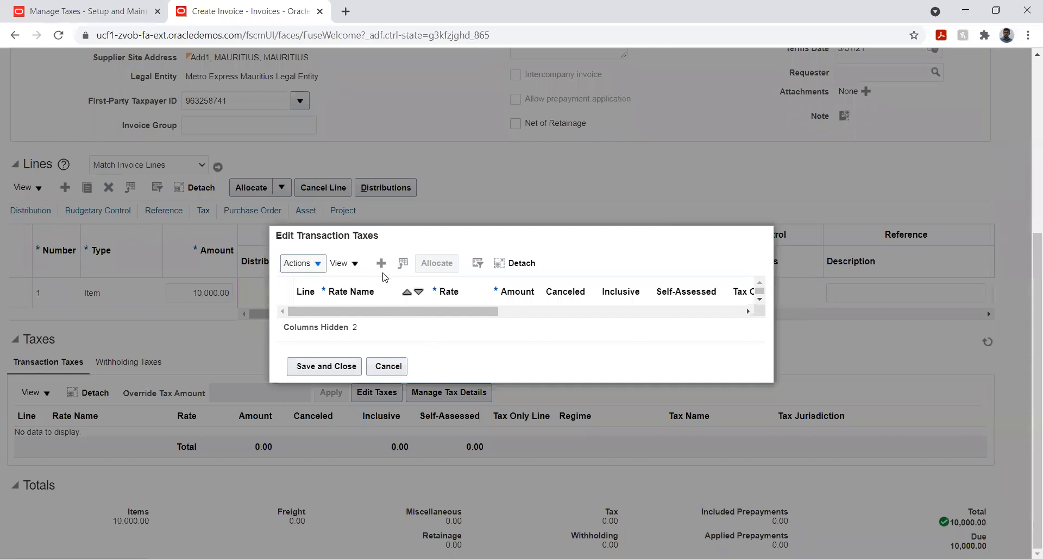
{"action": "left_click", "coordinate": [382, 264]}
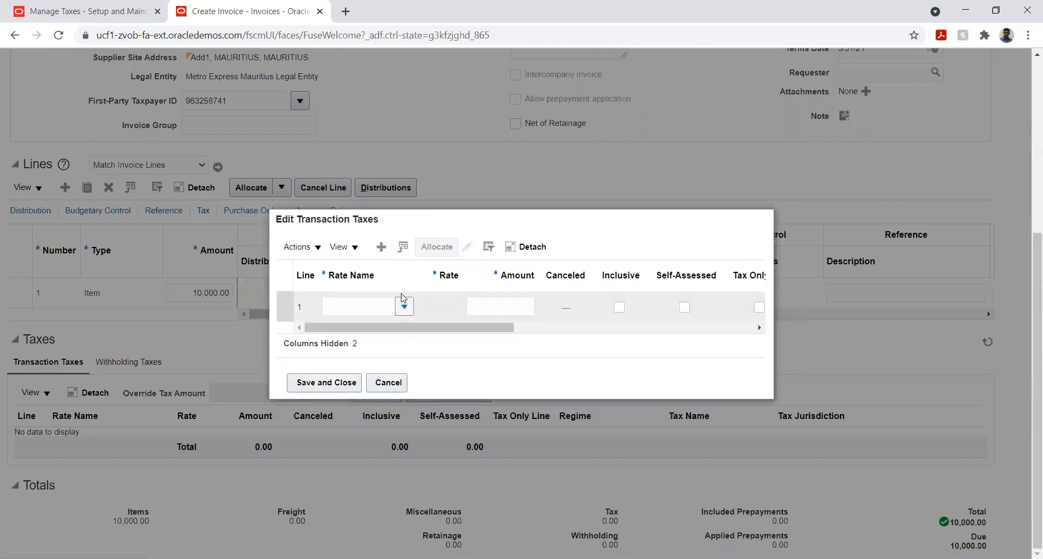
{"action": "left_click", "coordinate": [404, 307]}
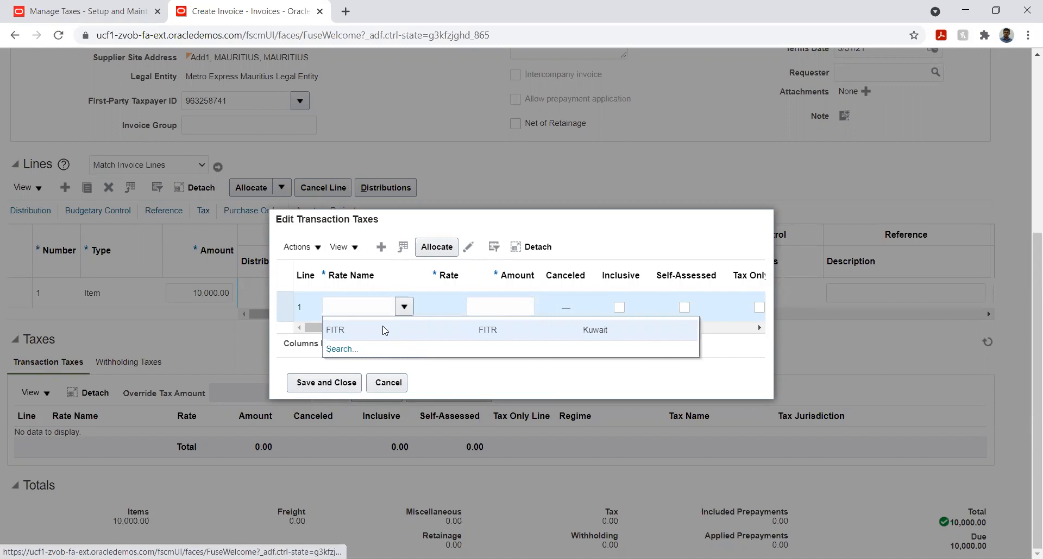
{"action": "left_click", "coordinate": [384, 330]}
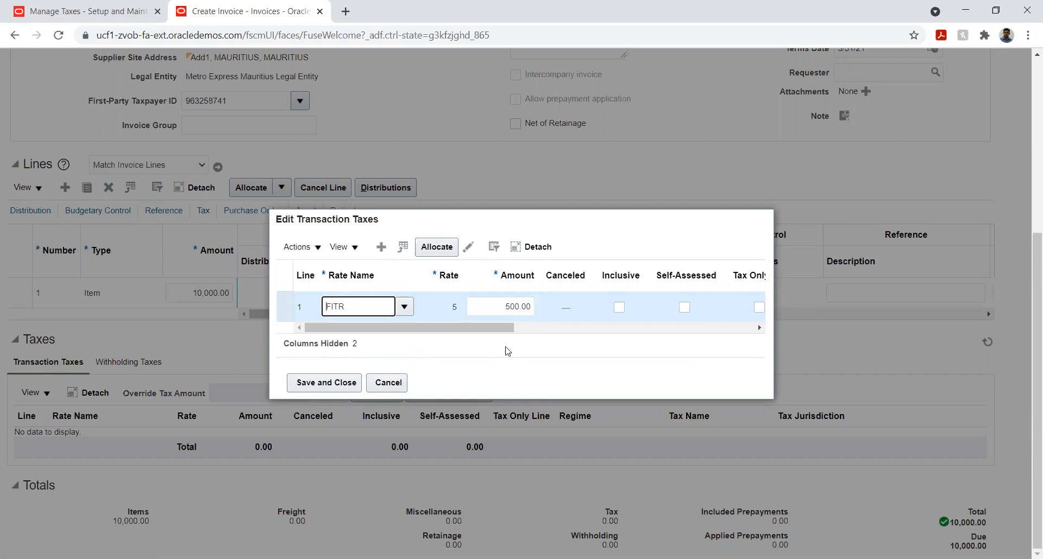
{"action": "left_click_drag", "start_coordinate": [488, 325], "coordinate": [463, 330]}
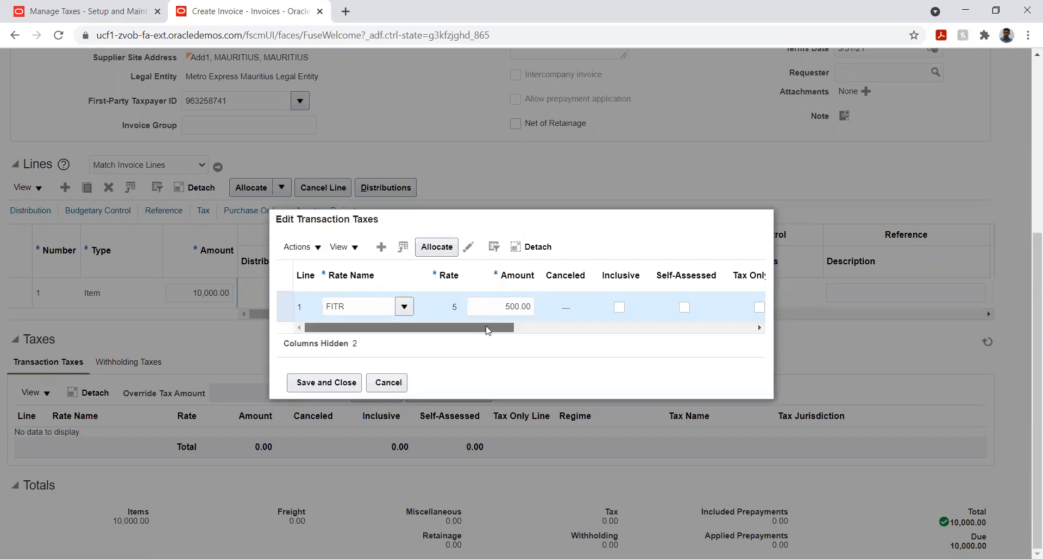
{"action": "left_click_drag", "start_coordinate": [486, 330], "coordinate": [347, 380]}
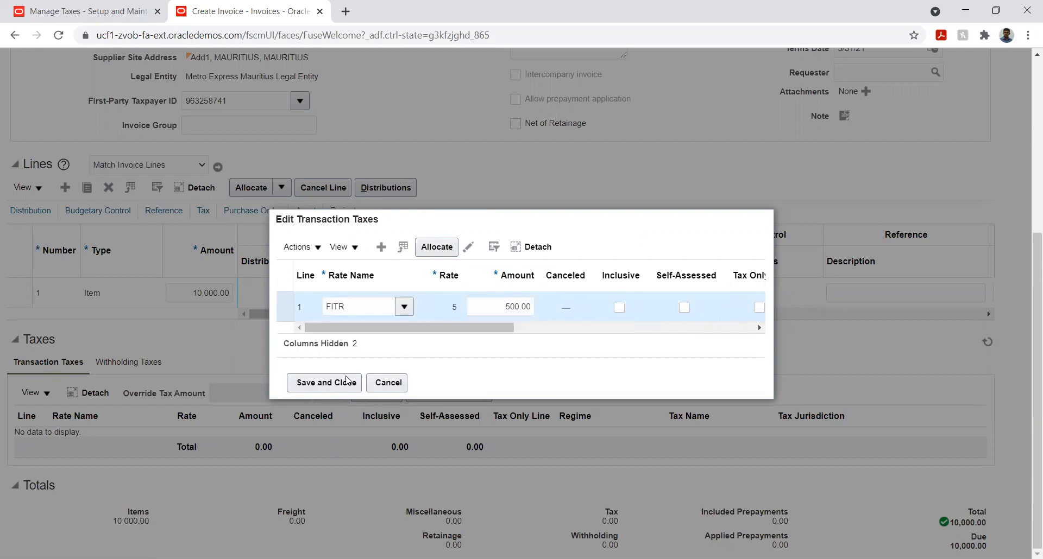
{"action": "left_click", "coordinate": [346, 380]}
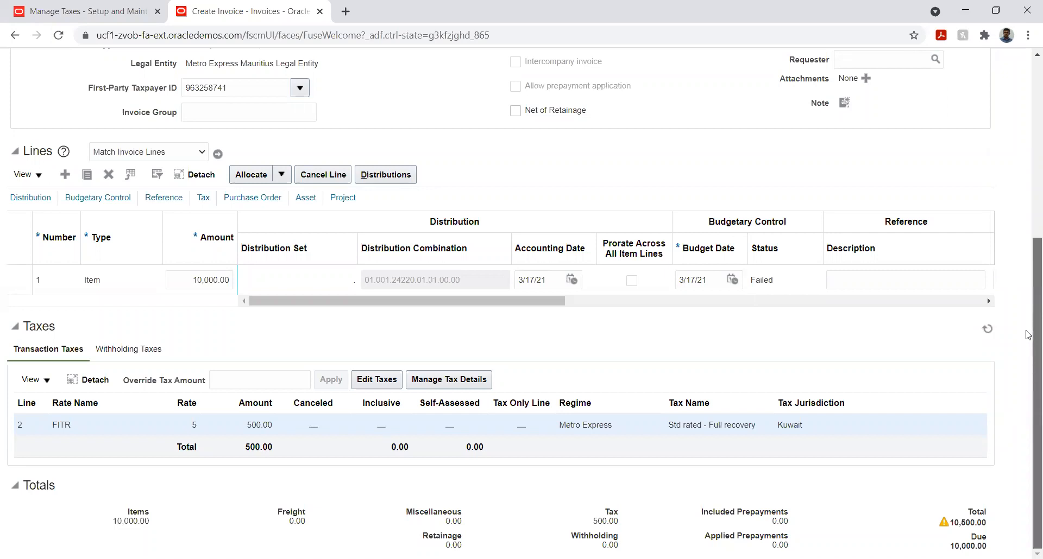
- Set the header amount of invoice ME-001 to 10,500.00 MUR
{"action": "scroll", "coordinate": [1029, 335], "scroll_direction": "up", "scroll_amount": 5}
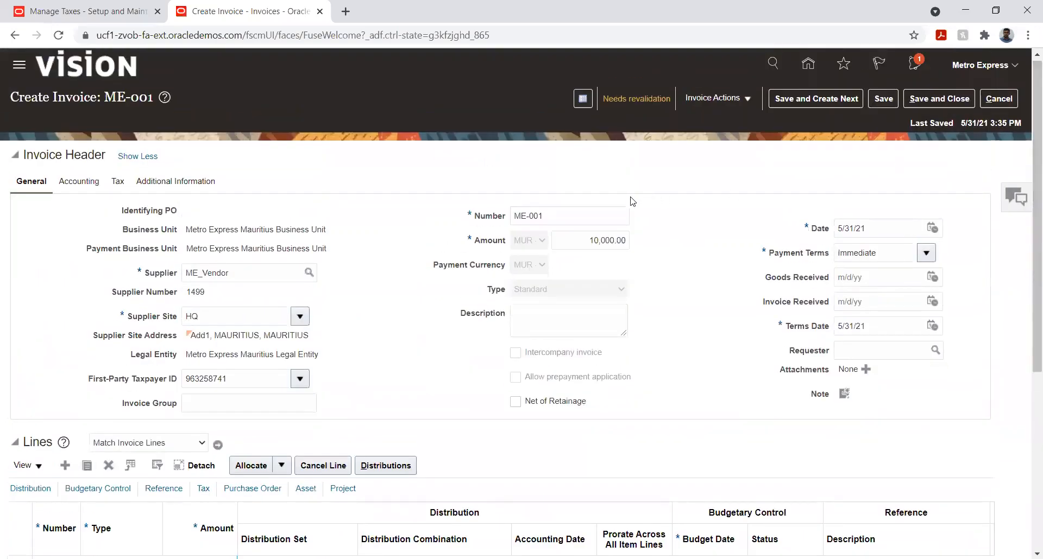
{"action": "left_click", "coordinate": [607, 242]}
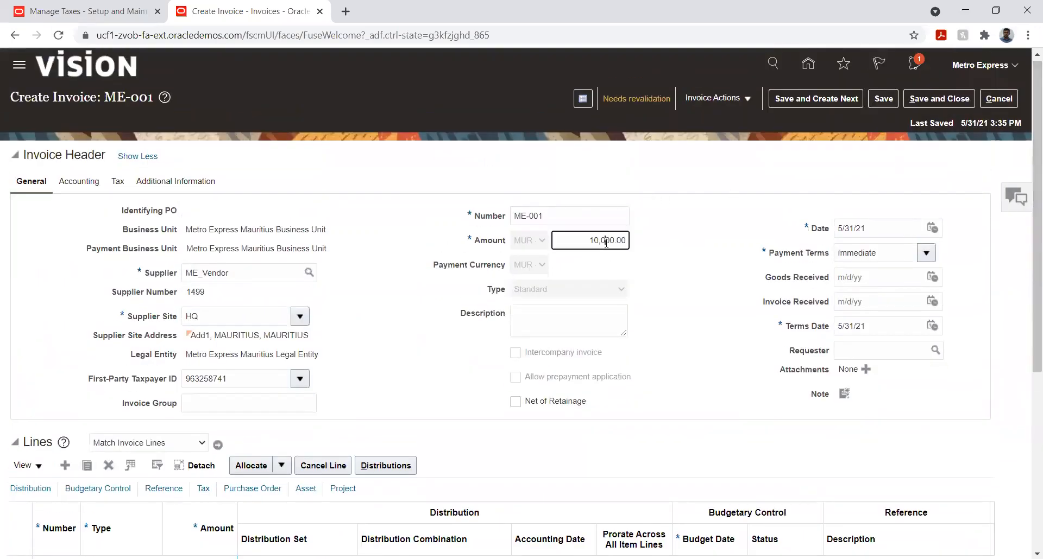
{"action": "key", "text": "BackSpace"}
{"action": "type", "text": "5"}
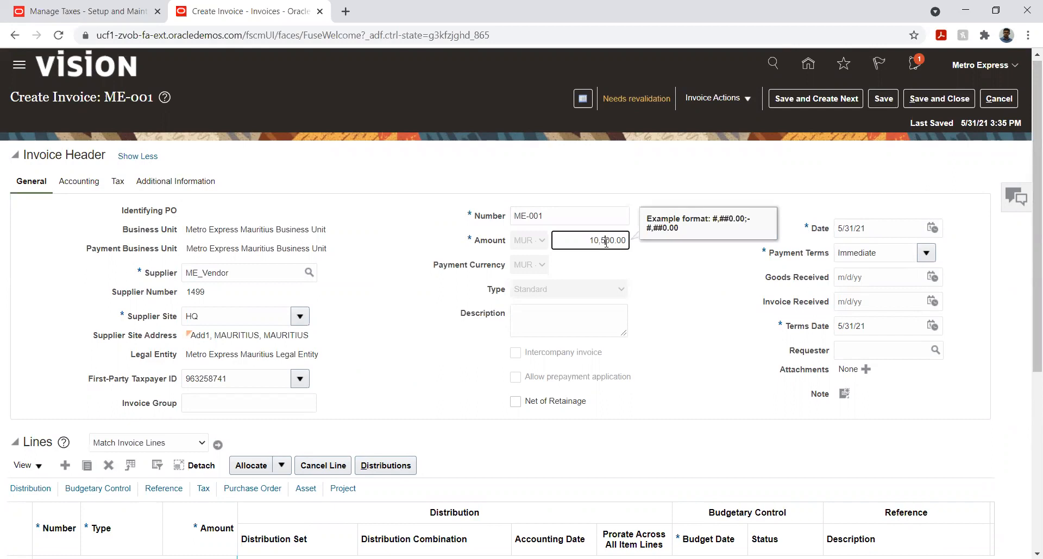
{"action": "key", "text": "Tab"}
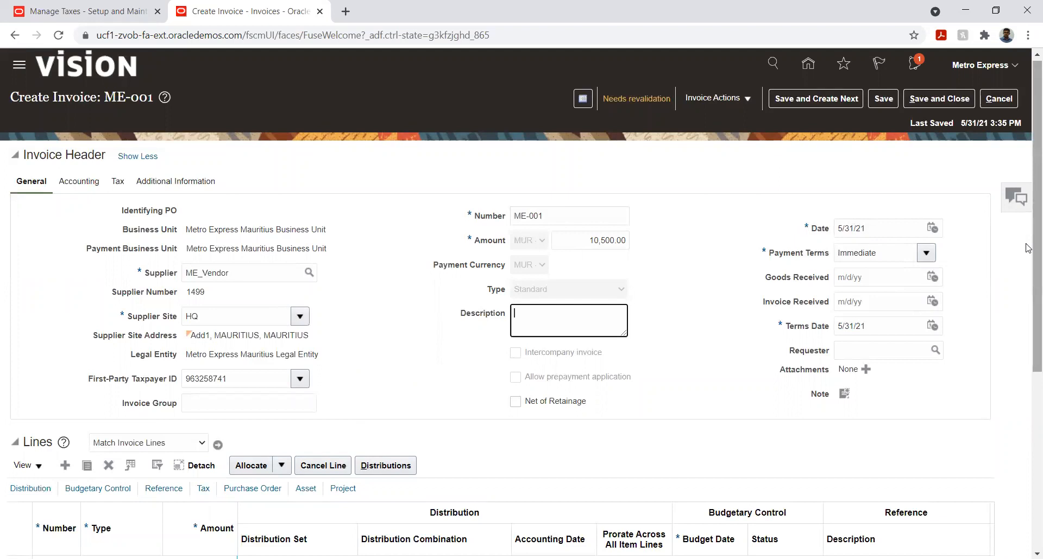
{"action": "left_click_drag", "start_coordinate": [1029, 249], "coordinate": [1027, 173]}
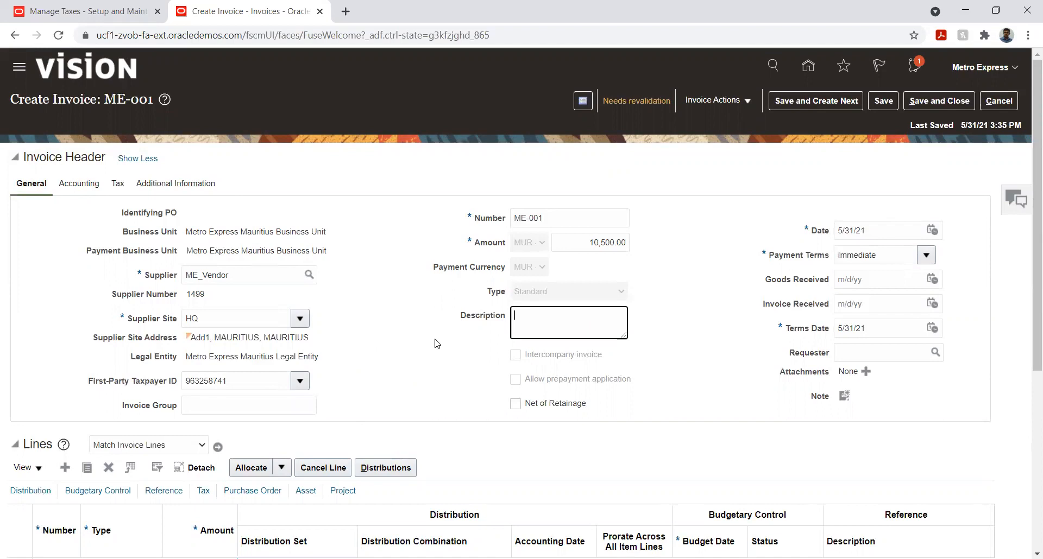
{"action": "left_click", "coordinate": [404, 353]}
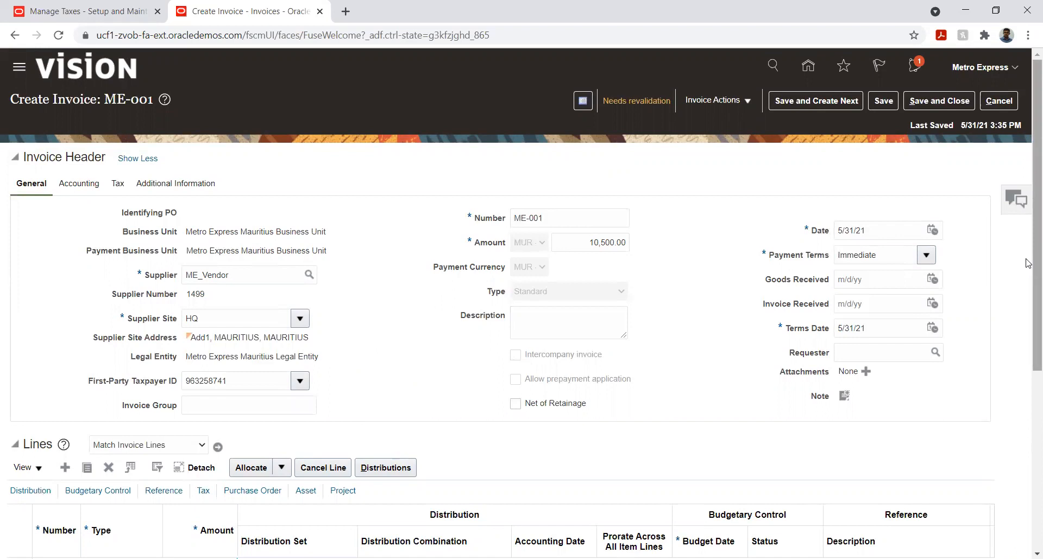
- Examine the available invoice actions and the lines, transaction taxes and totals of invoice ME-001
{"action": "scroll", "coordinate": [1029, 264], "scroll_direction": "down", "scroll_amount": 3}
{"action": "scroll", "coordinate": [1029, 221], "scroll_direction": "up", "scroll_amount": 3}
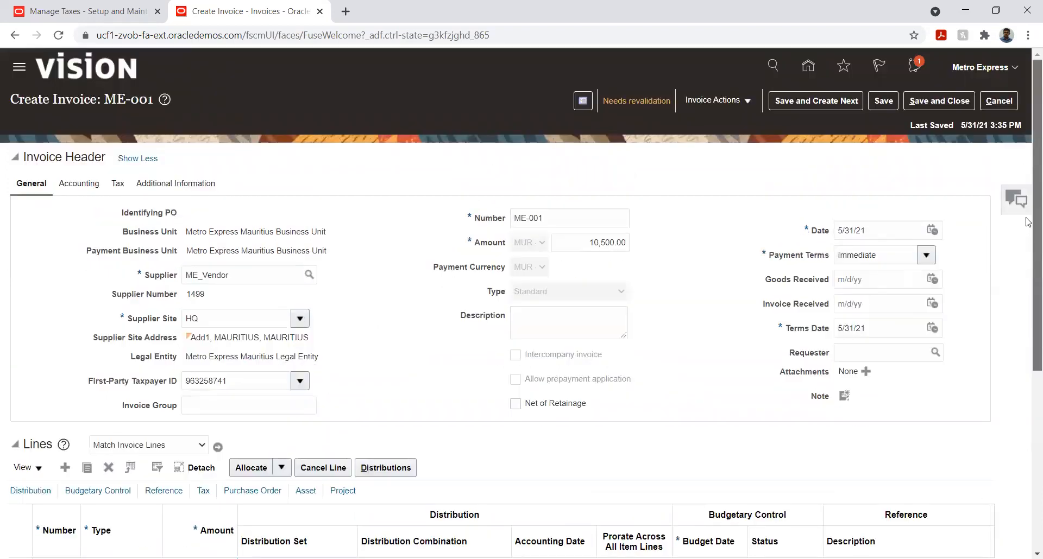
{"action": "left_click", "coordinate": [740, 100]}
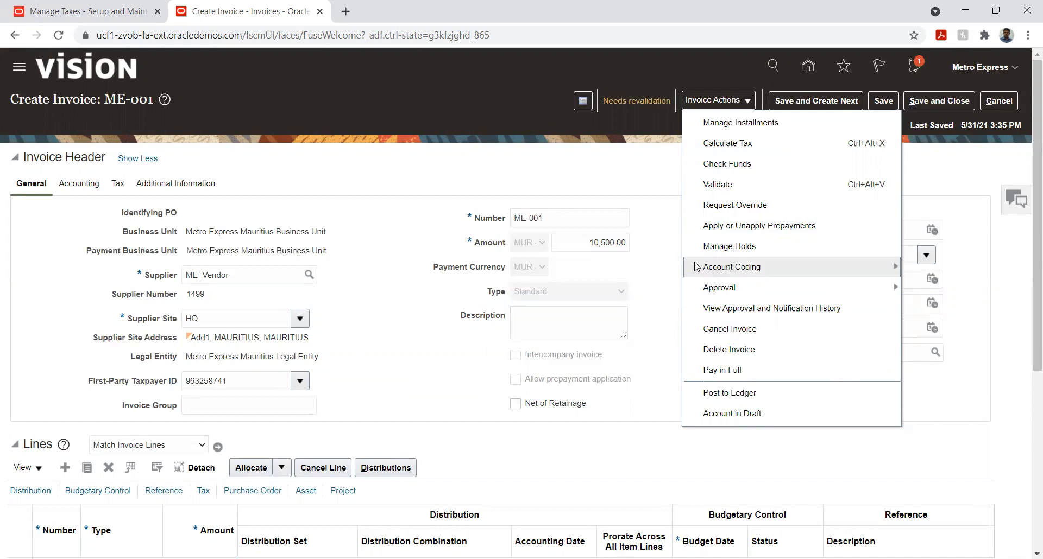
{"action": "left_click", "coordinate": [655, 249]}
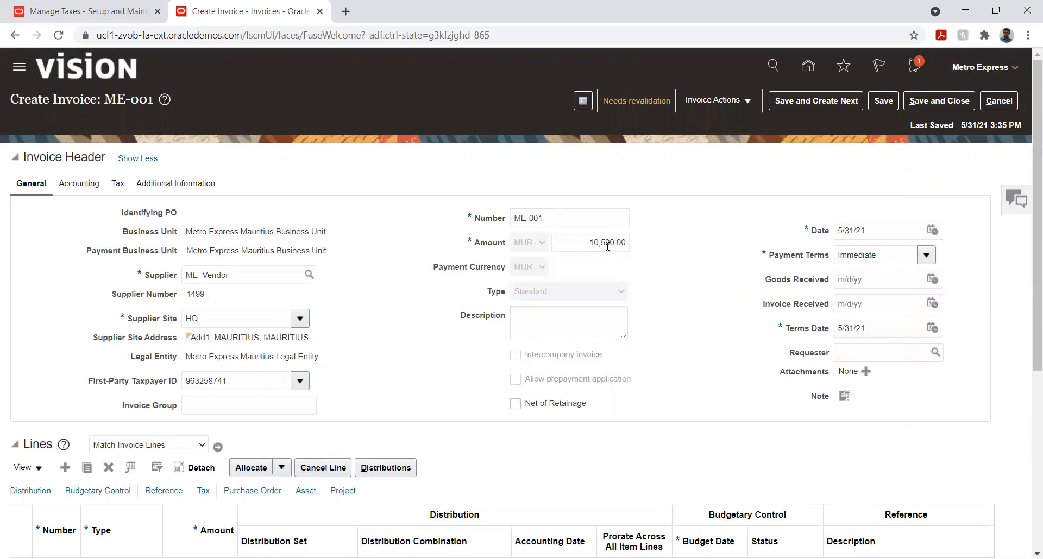
{"action": "left_click", "coordinate": [743, 102]}
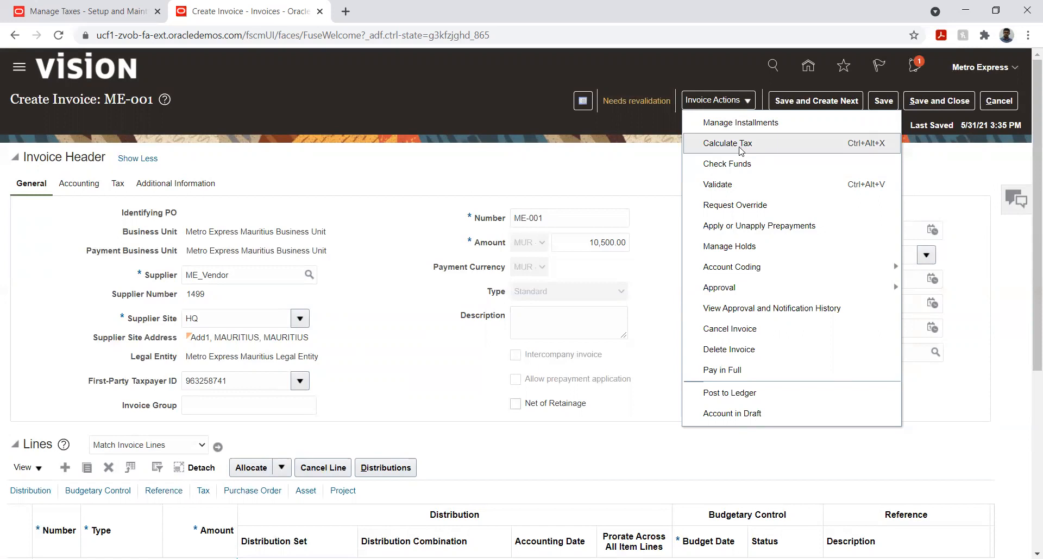
{"action": "left_click", "coordinate": [669, 351]}
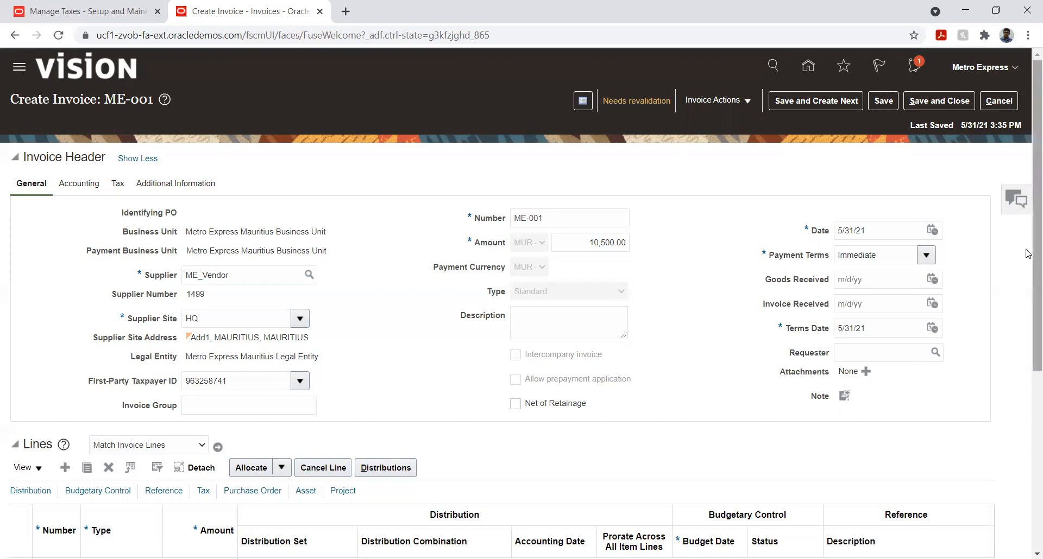
{"action": "scroll", "coordinate": [1027, 283], "scroll_direction": "down", "scroll_amount": 3}
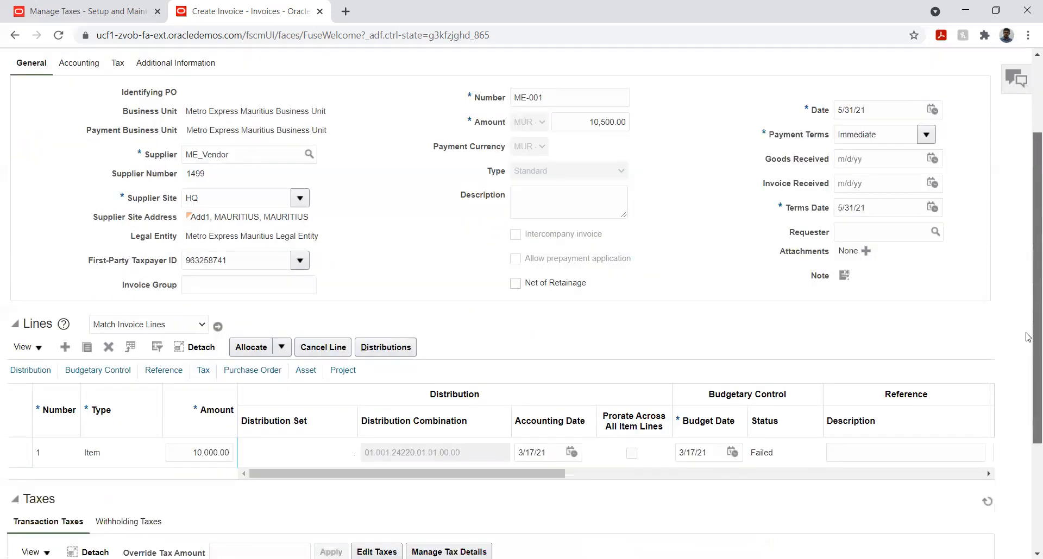
{"action": "scroll", "coordinate": [1028, 384], "scroll_direction": "down", "scroll_amount": 1}
{"action": "scroll", "coordinate": [1027, 406], "scroll_direction": "down", "scroll_amount": 1}
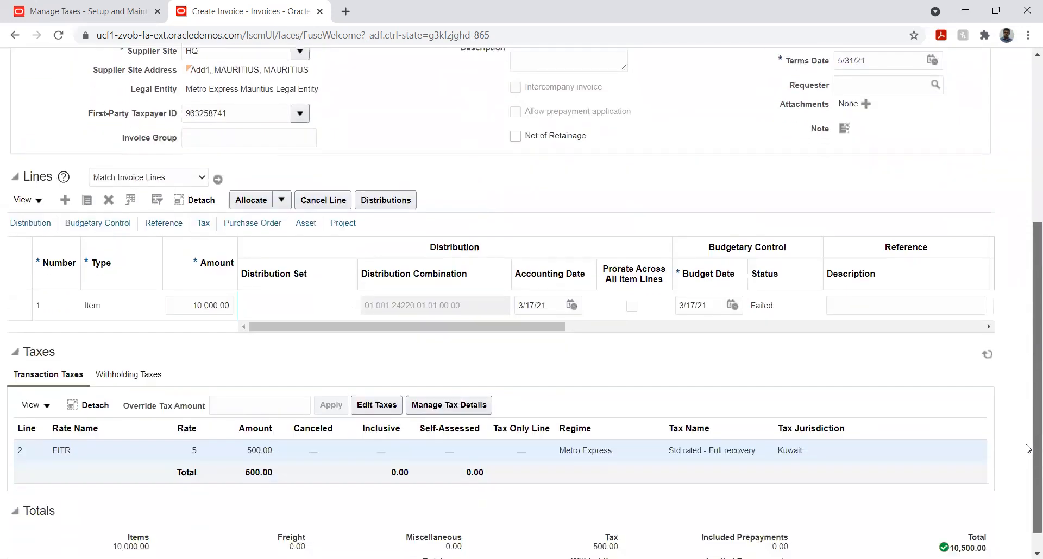
{"action": "scroll", "coordinate": [1027, 468], "scroll_direction": "up", "scroll_amount": 5}
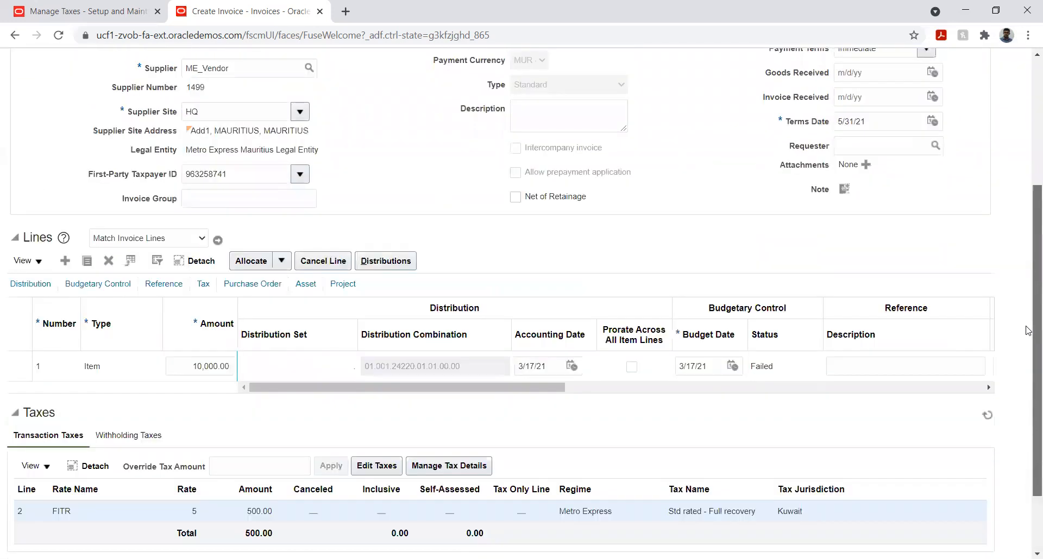